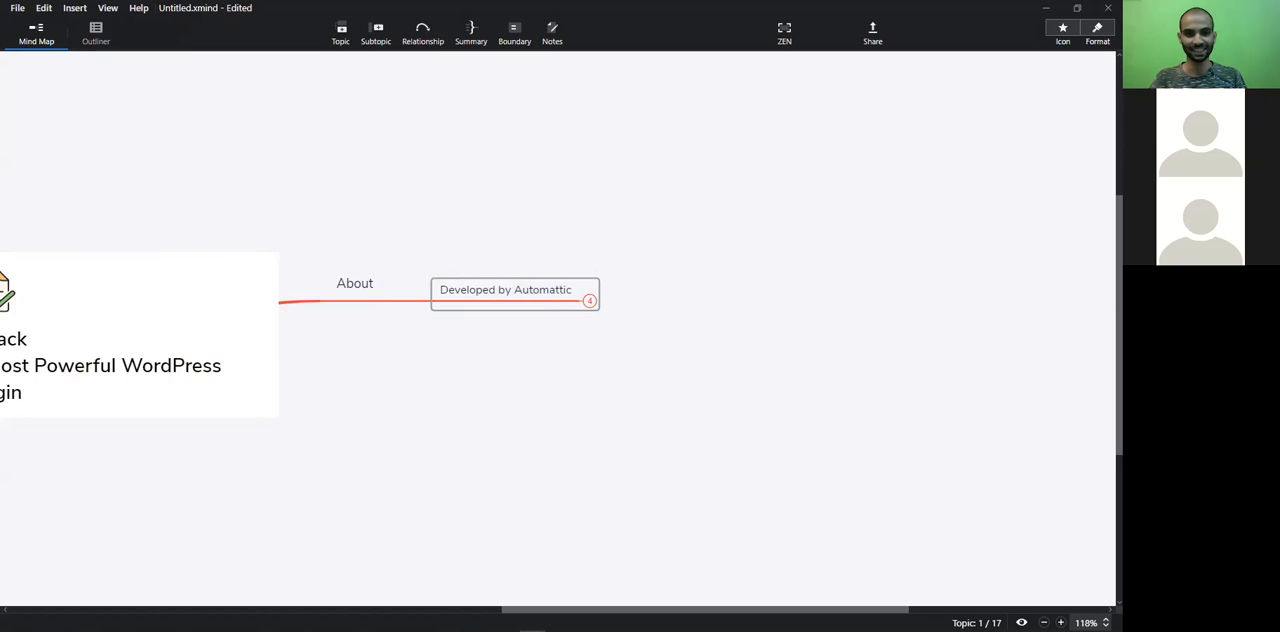
pyautogui.moveTo(414, 445); pyautogui.dragTo(688, 289)
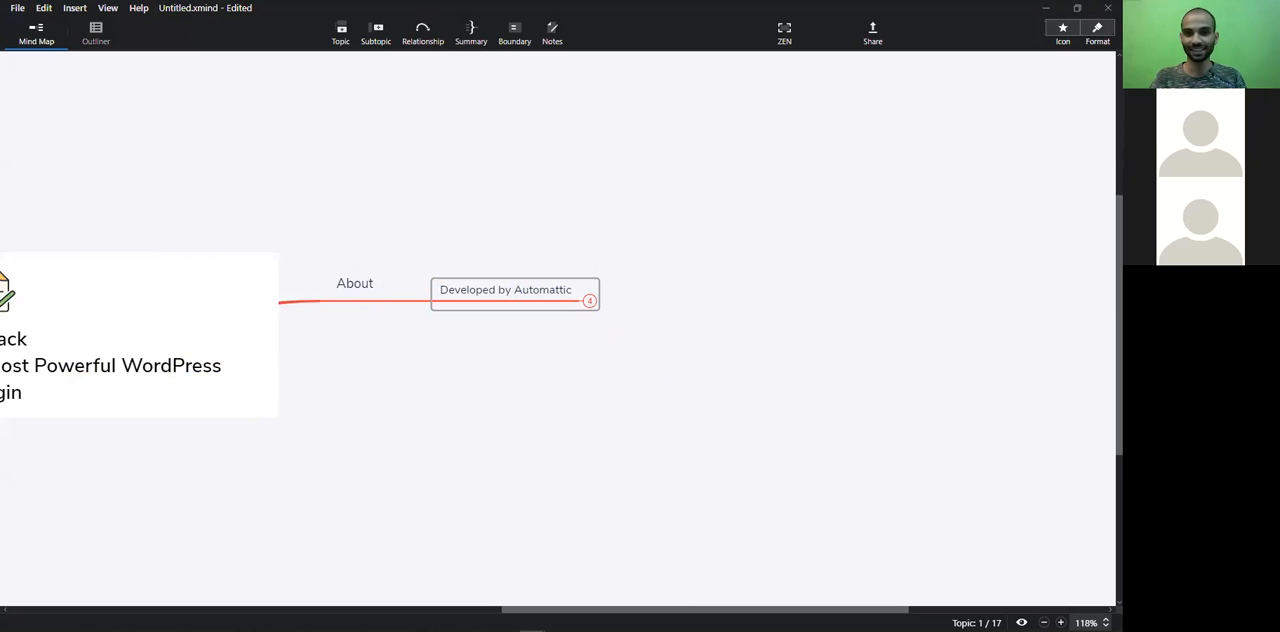
pyautogui.moveTo(355, 490); pyautogui.dragTo(790, 222)
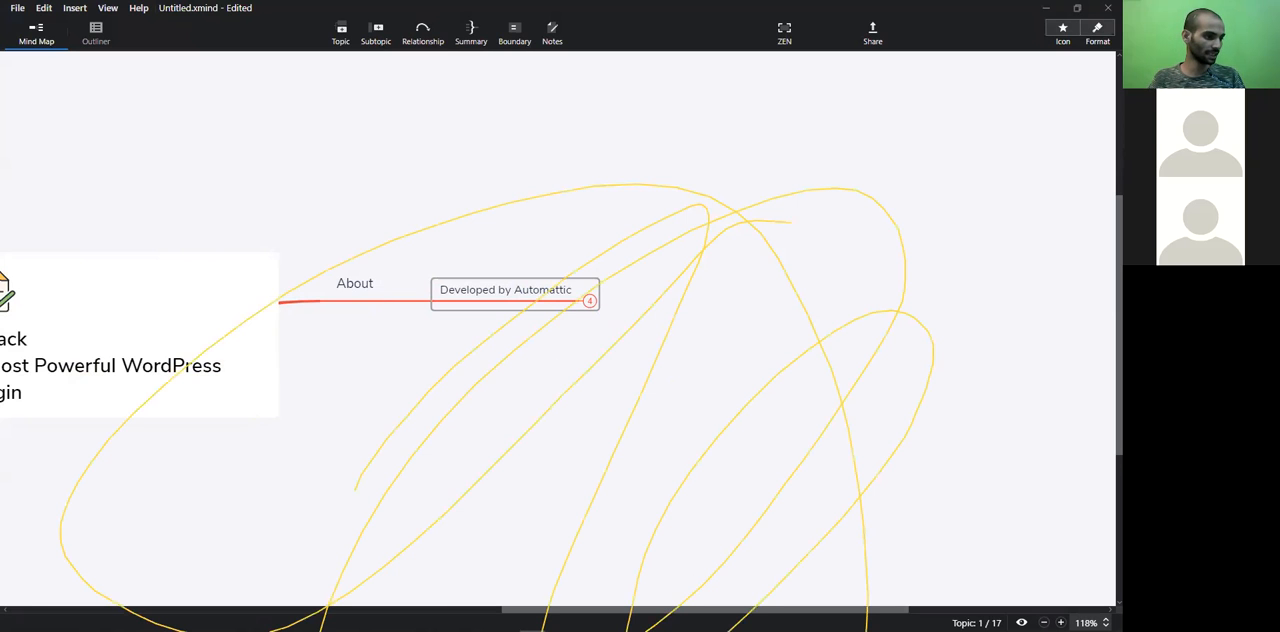
pyautogui.moveTo(705, 610); pyautogui.dragTo(723, 610)
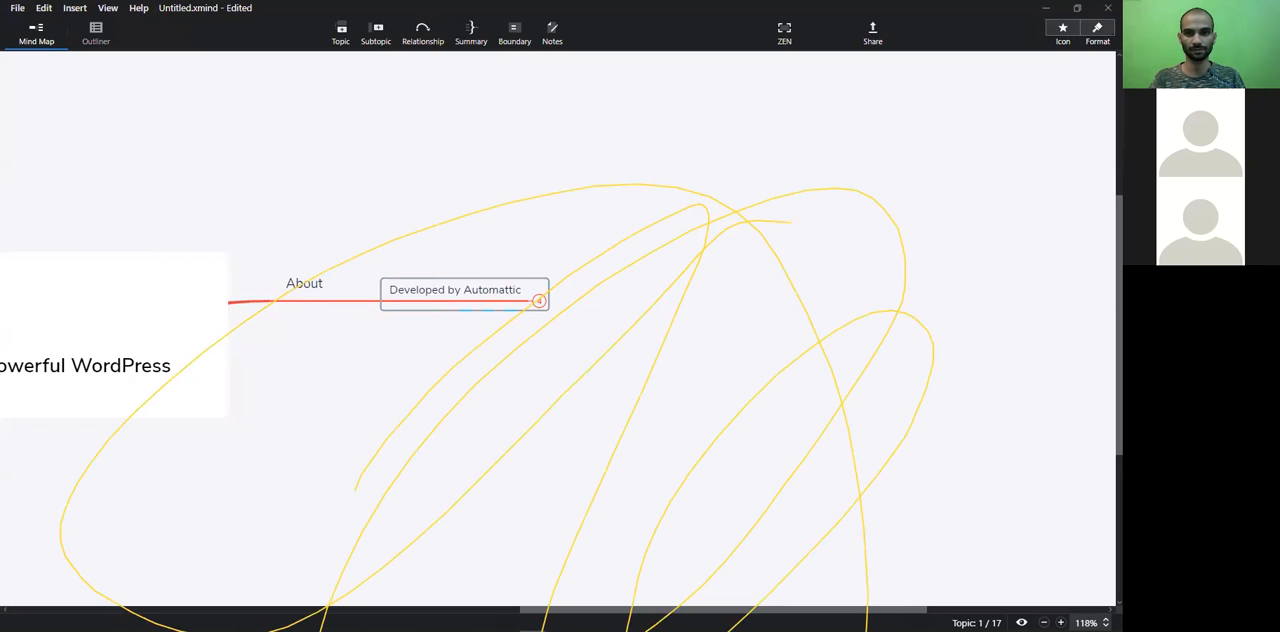
pyautogui.hotkey('ctrl', 'z')
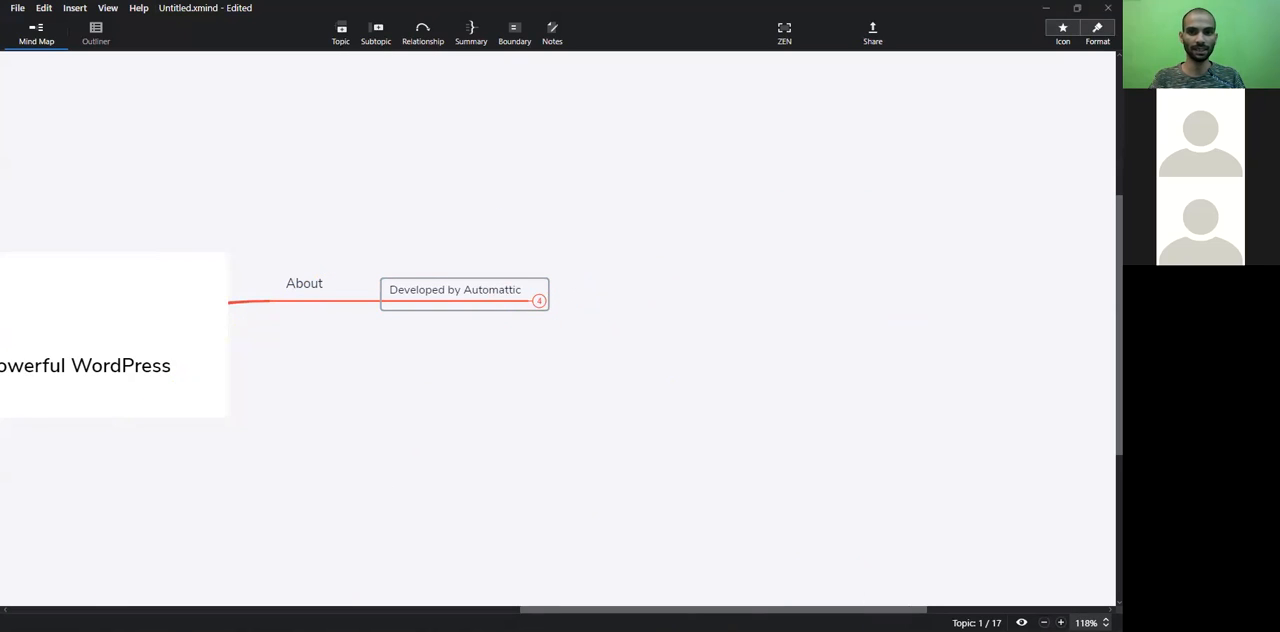
# Expand the Developed by Automattic topic and both of its # subtopics to reveal the creator and founder entries
pyautogui.click(539, 302)
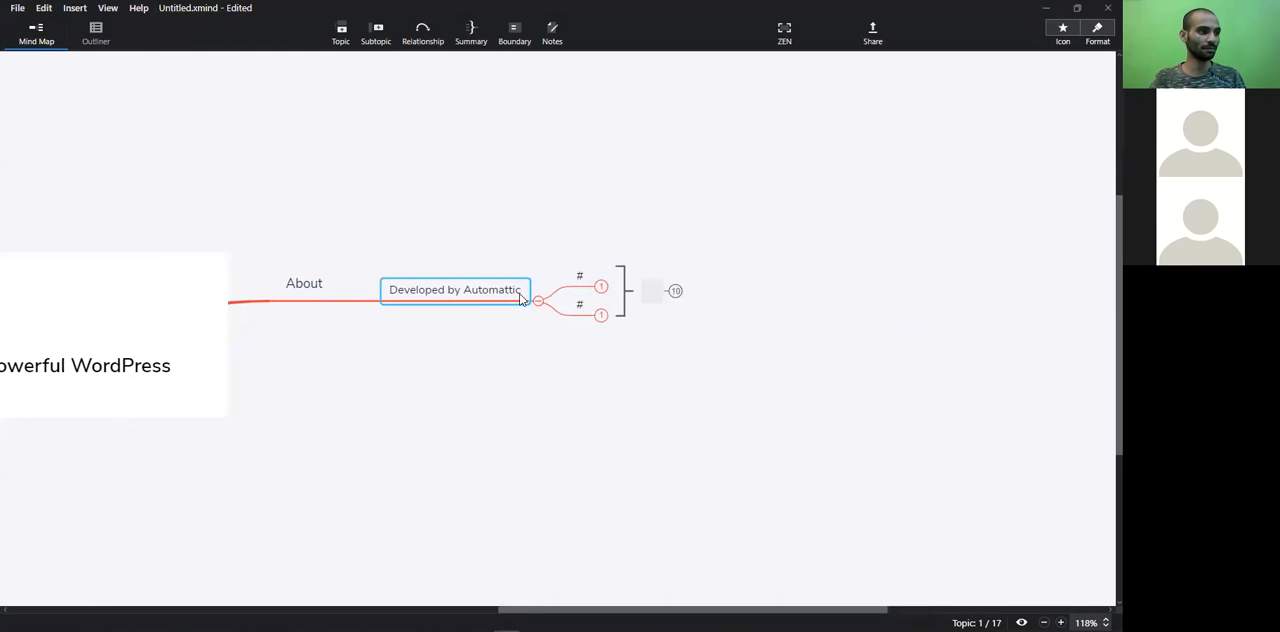
pyautogui.click(600, 289)
pyautogui.click(600, 289)
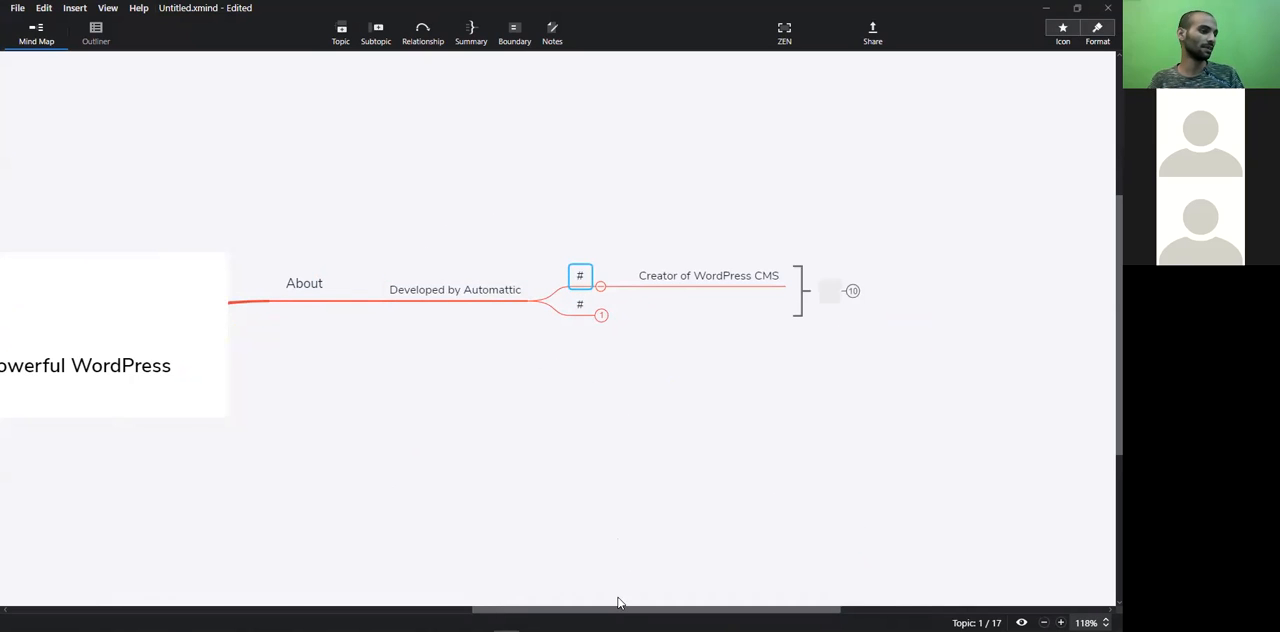
pyautogui.moveTo(618, 607); pyautogui.dragTo(659, 607)
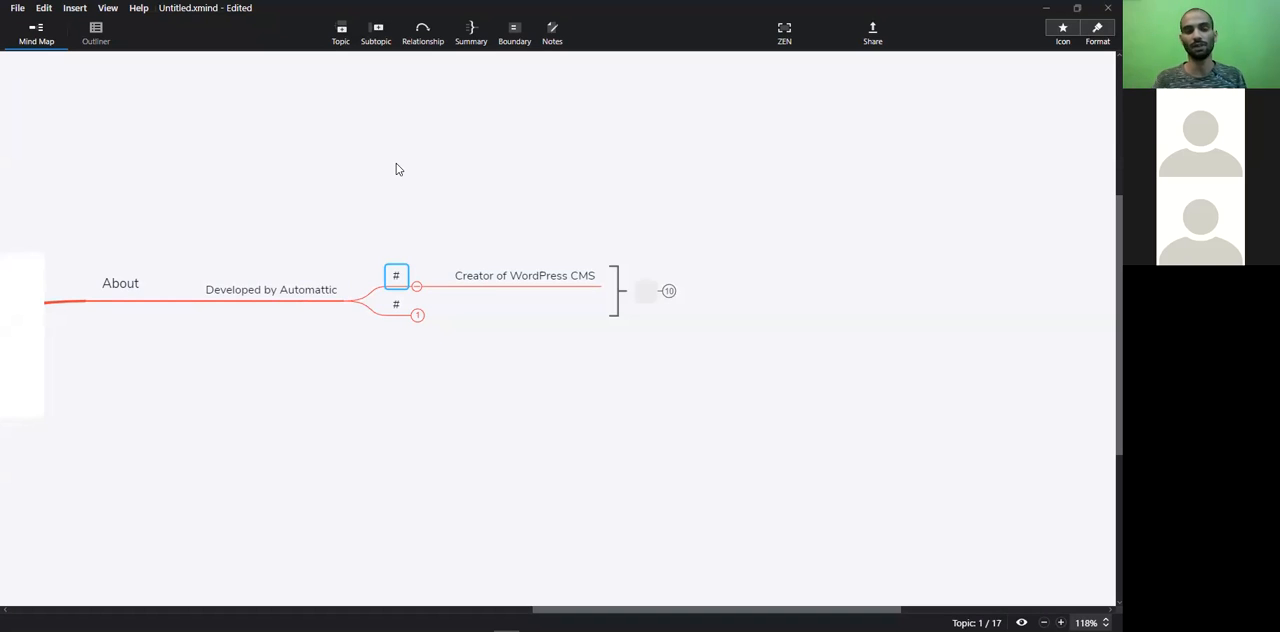
pyautogui.click(318, 294)
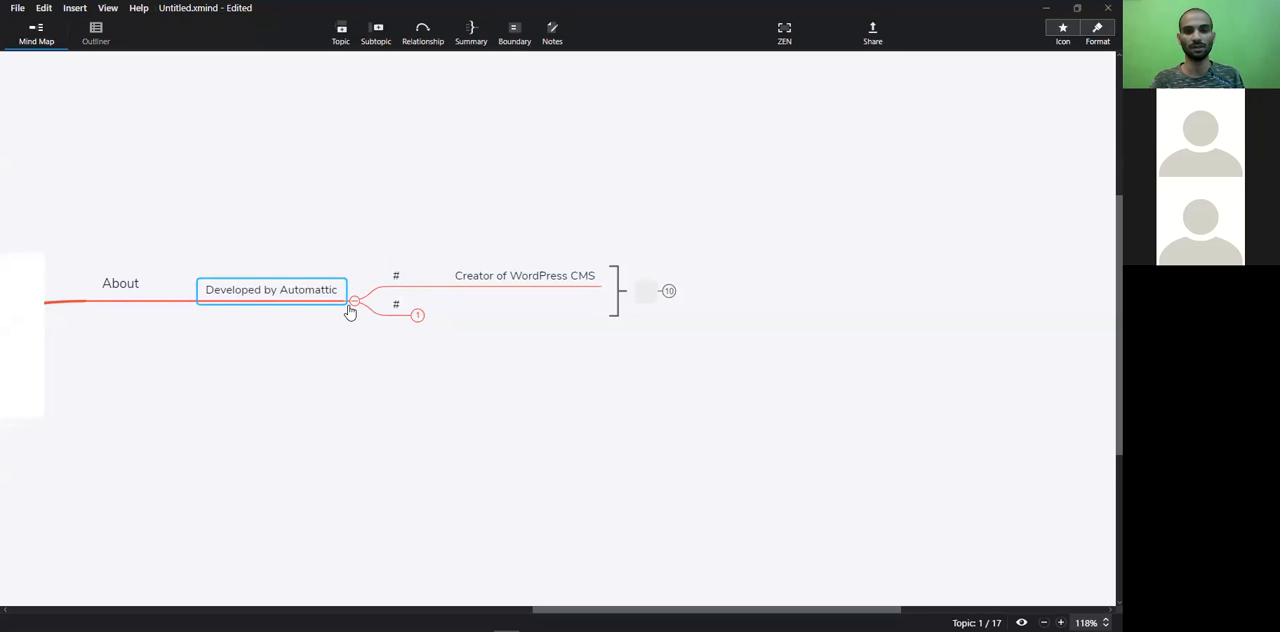
pyautogui.click(418, 316)
pyautogui.click(513, 311)
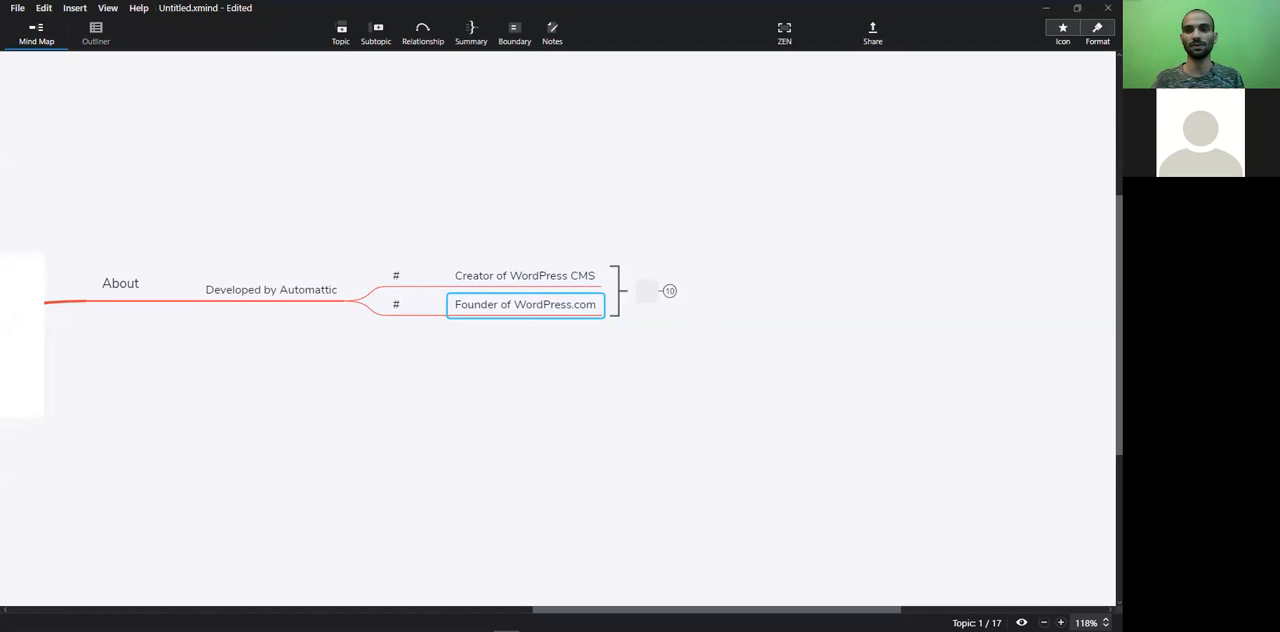
# Highlight the Creator of WordPress CMS and Founder of WordPress.com topics for the audience
pyautogui.hotkey('alt', 'Tab')
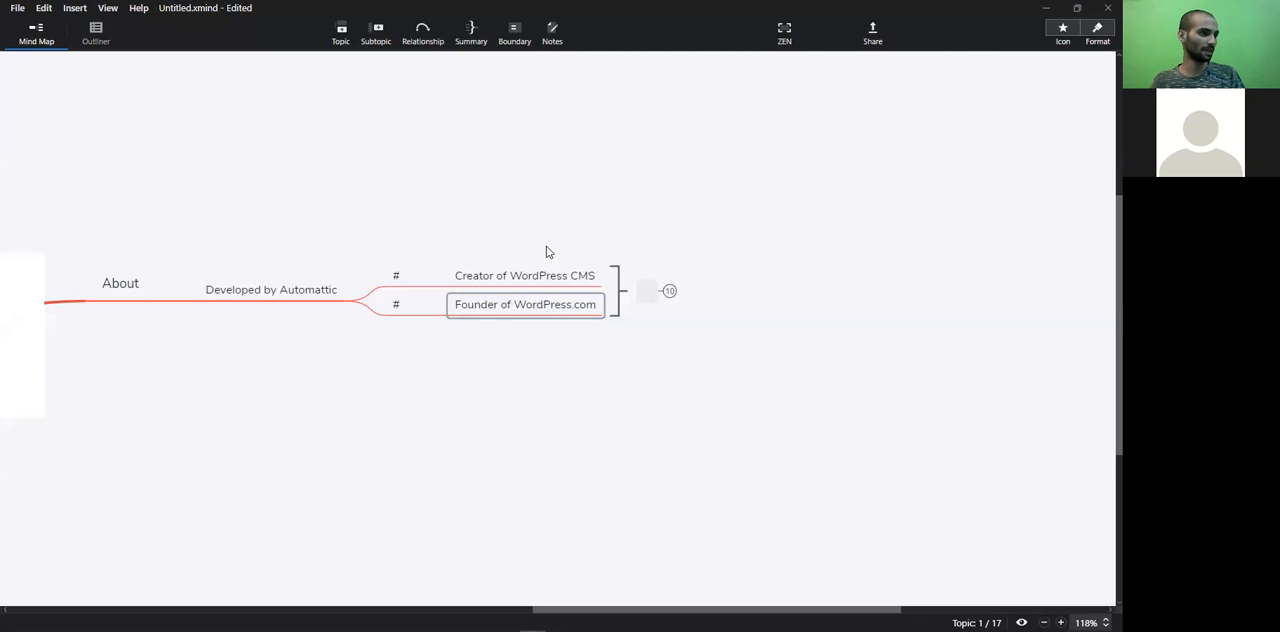
pyautogui.click(477, 251)
pyautogui.doubleClick(493, 275)
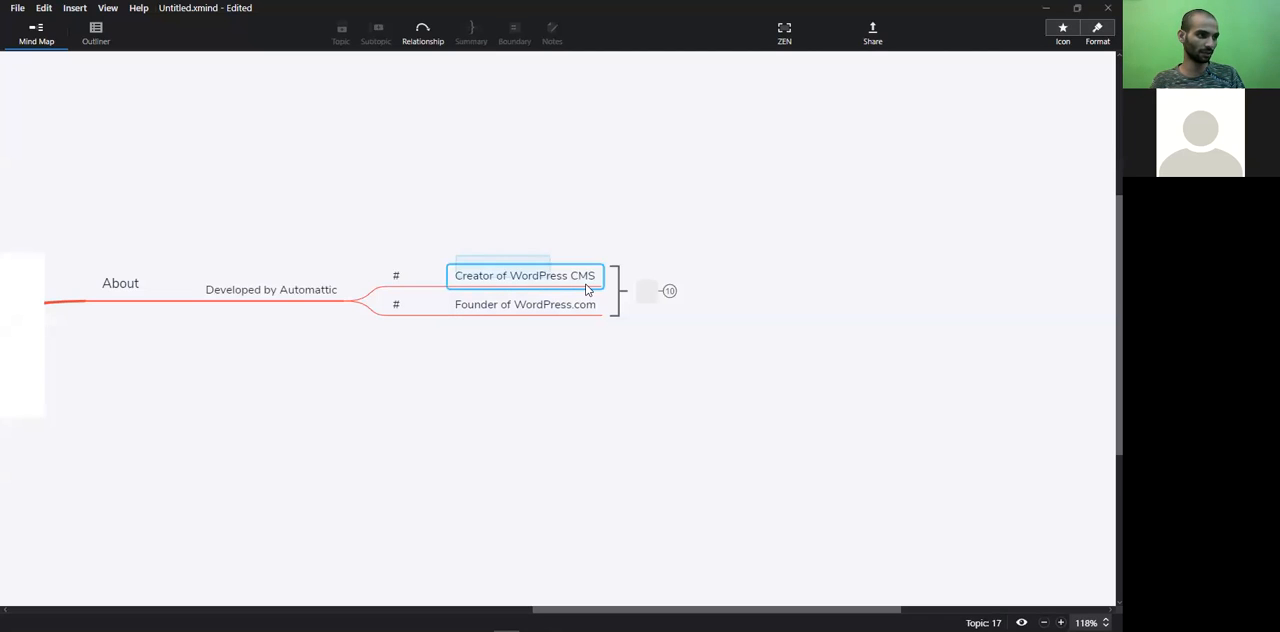
pyautogui.moveTo(590, 285); pyautogui.dragTo(589, 284)
pyautogui.click(461, 330)
pyautogui.moveTo(460, 343); pyautogui.dragTo(587, 312)
# Expand the blank summary topic and the WordPress.org & WordPress.com topic under it, down to .ORG and .COM
pyautogui.moveTo(612, 608); pyautogui.dragTo(666, 591)
pyautogui.click(500, 291)
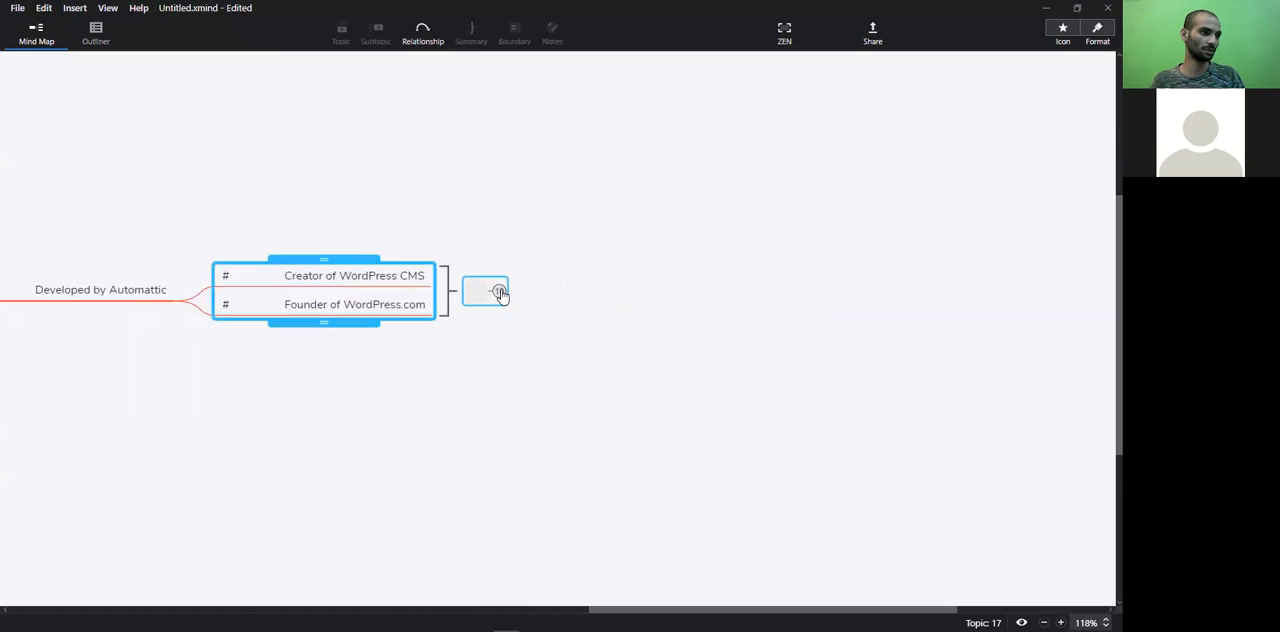
pyautogui.click(500, 291)
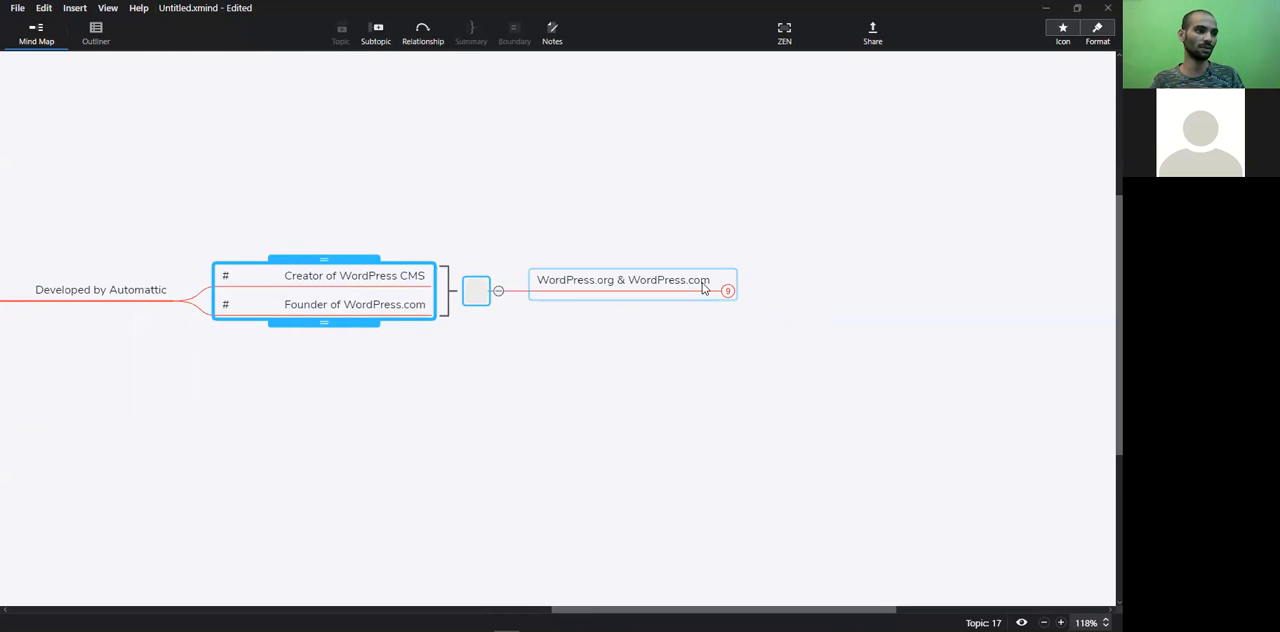
pyautogui.moveTo(733, 608); pyautogui.dragTo(781, 608)
pyautogui.click(523, 292)
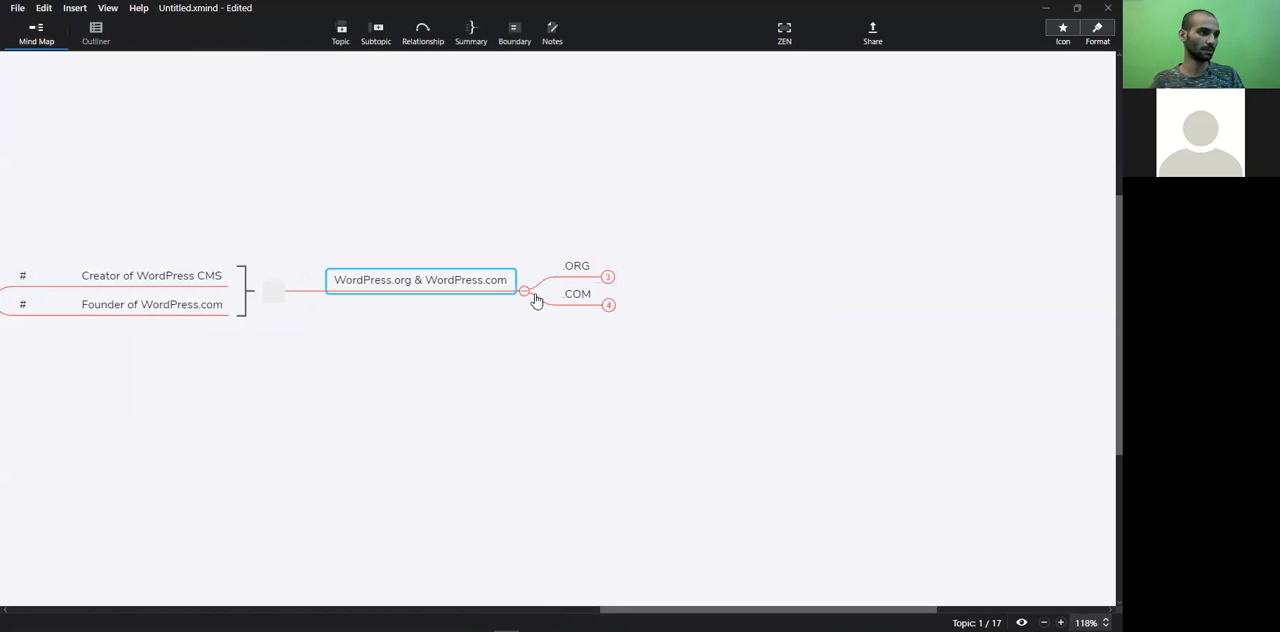
# Expand the .ORG branch and highlight its subtopics, from Open Source Software to Completely Editable
pyautogui.scroll(3, 626, 341)
pyautogui.scroll(-4, 626, 350)
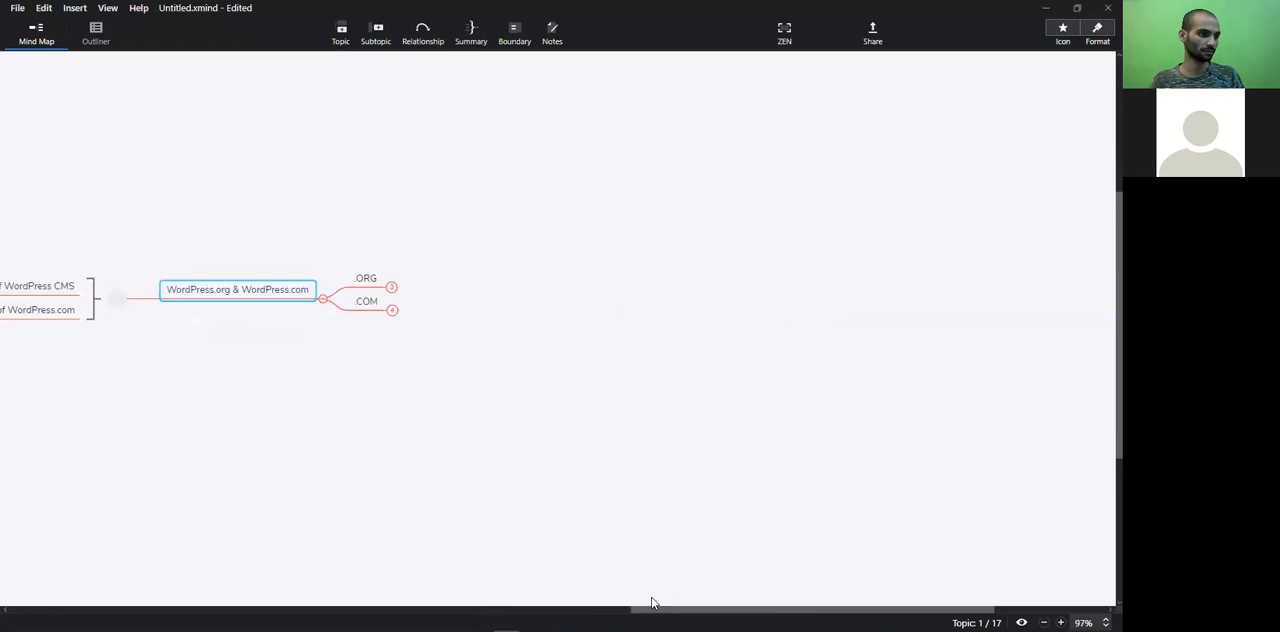
pyautogui.scroll(1, 640, 480)
pyautogui.moveTo(684, 608); pyautogui.dragTo(740, 608)
pyautogui.click(441, 273)
pyautogui.click(505, 226)
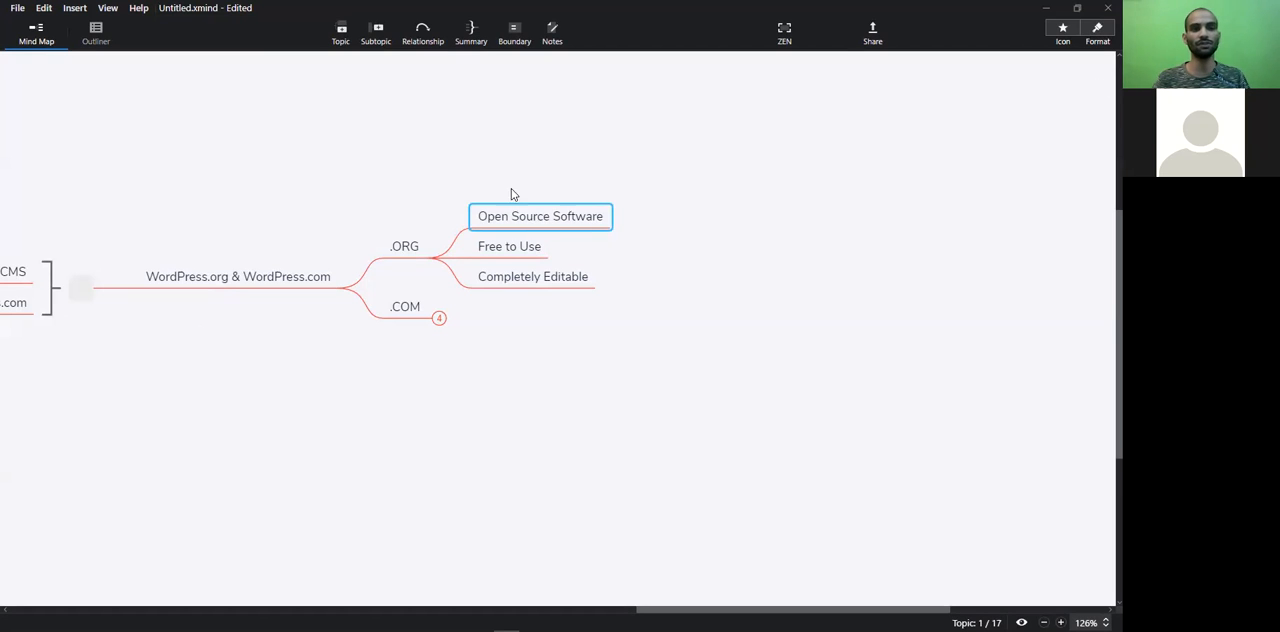
pyautogui.moveTo(648, 189); pyautogui.dragTo(502, 252)
pyautogui.moveTo(672, 160); pyautogui.dragTo(478, 258)
pyautogui.click(621, 261)
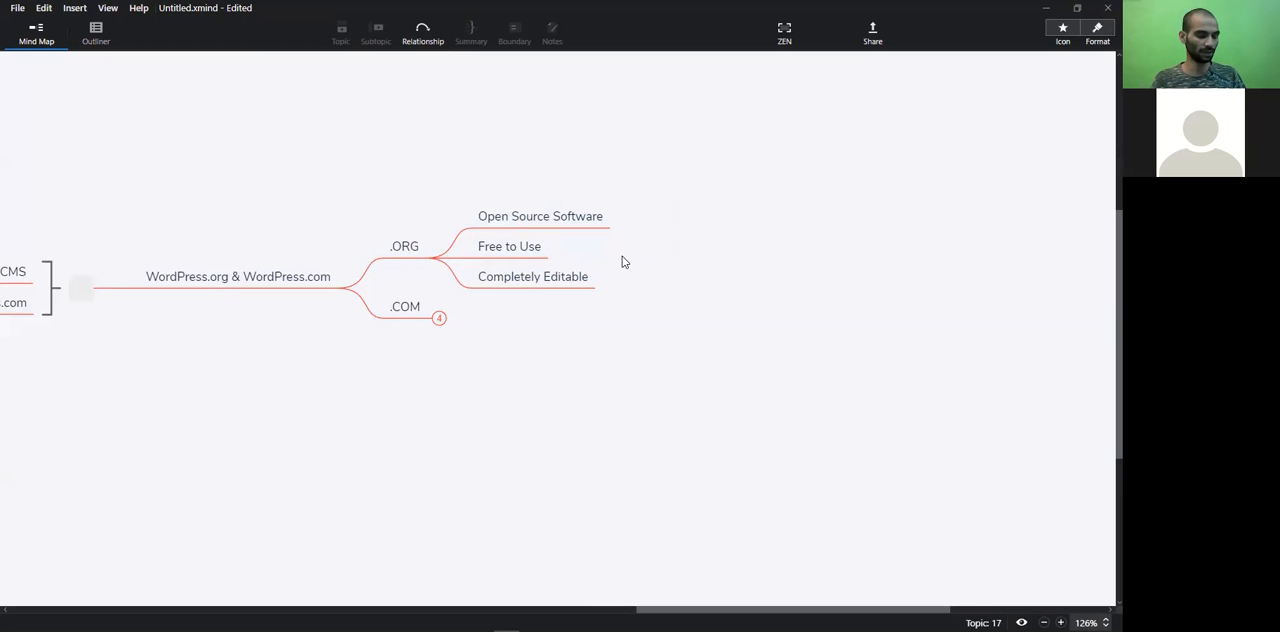
# Collapse the .ORG branch and expand .COM, selecting its Create Account and Start a Blog subtopic
pyautogui.click(438, 262)
pyautogui.click(442, 305)
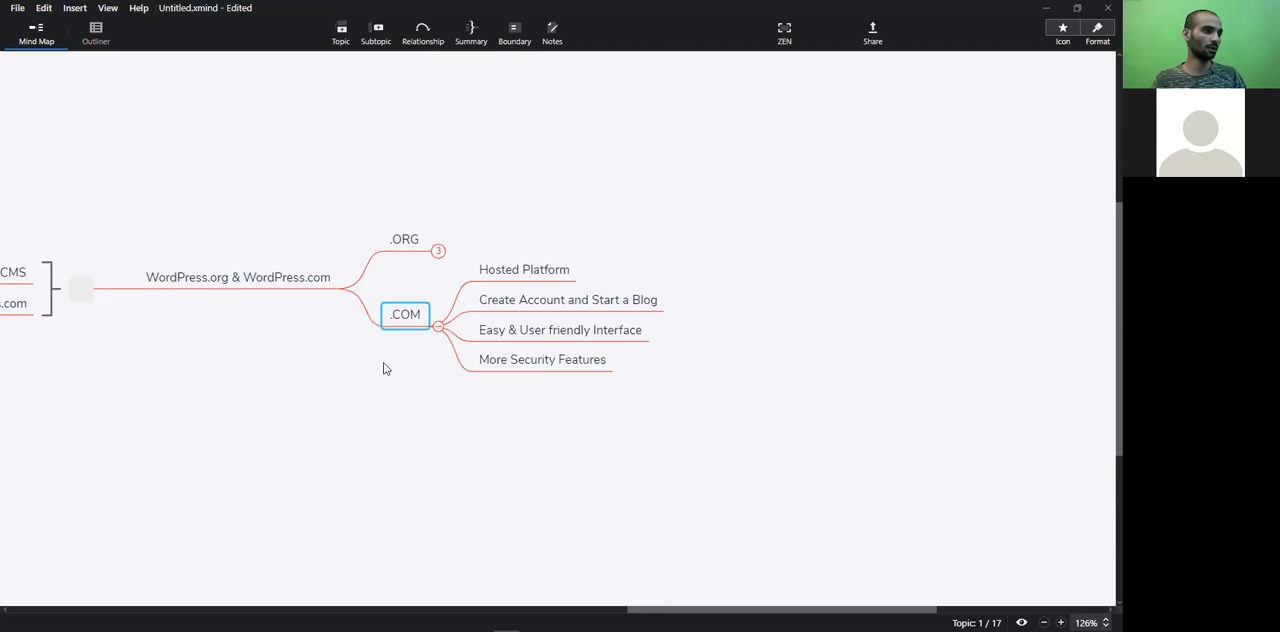
pyautogui.click(510, 310)
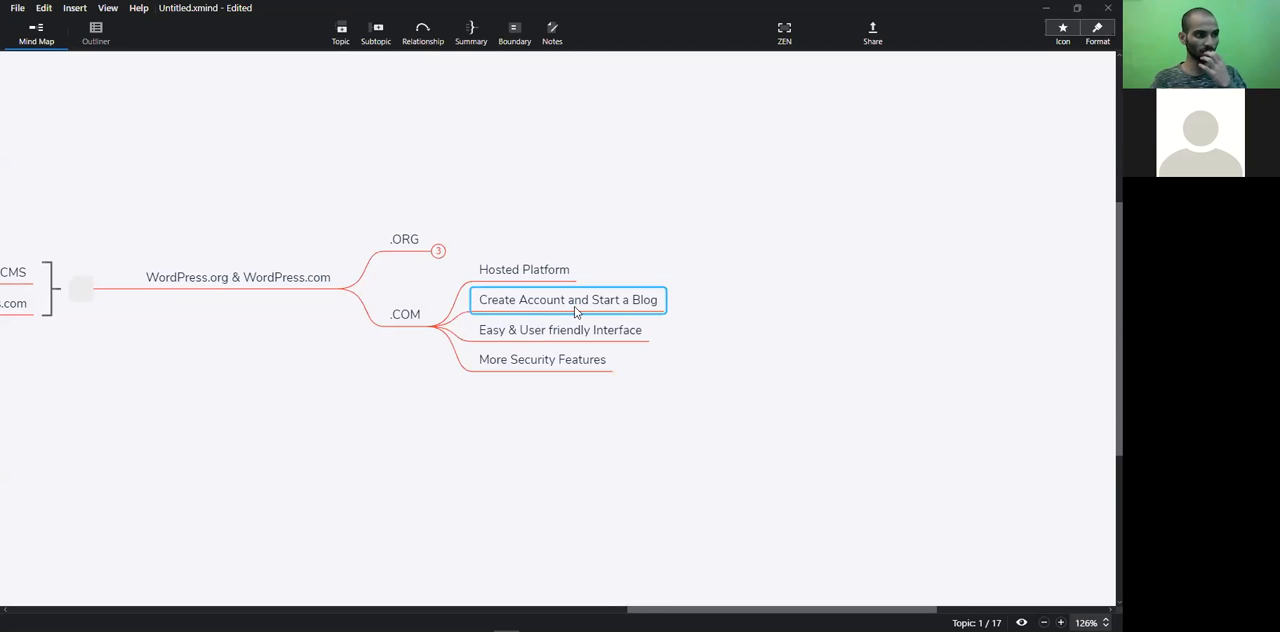
pyautogui.click(706, 302)
pyautogui.click(592, 302)
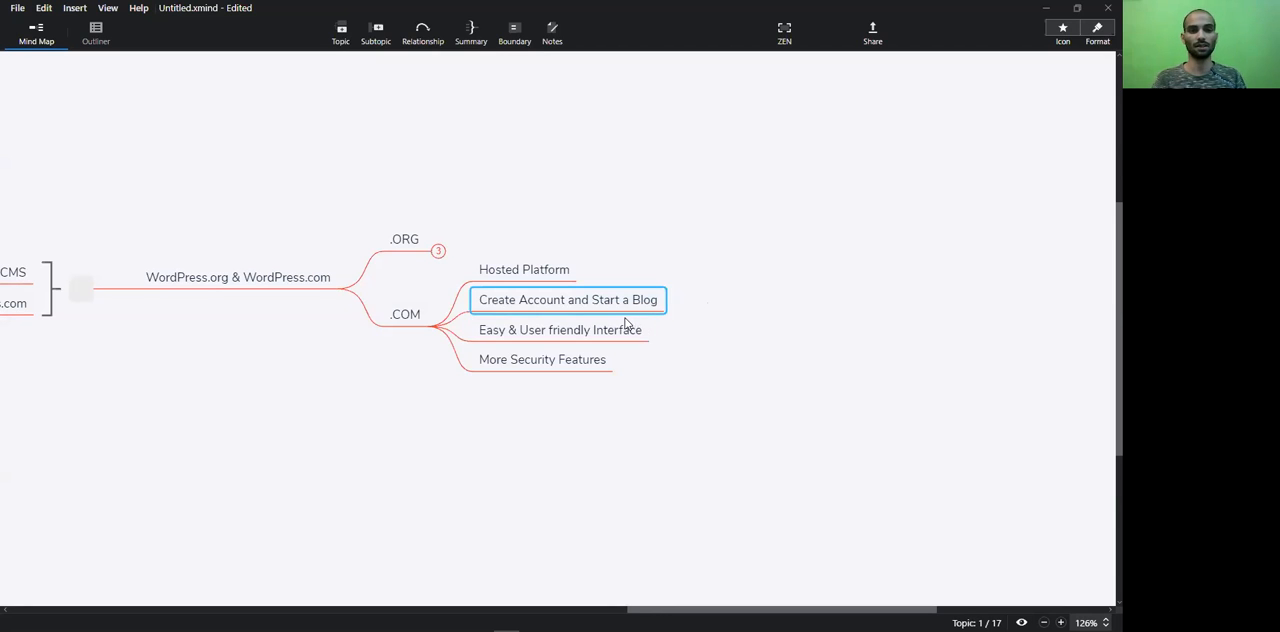
# Highlight the Easy & User friendly Interface and More Security Features subtopics under .COM
pyautogui.click(594, 335)
pyautogui.click(678, 323)
pyautogui.moveTo(704, 296); pyautogui.dragTo(570, 369)
pyautogui.click(692, 281)
pyautogui.moveTo(746, 286); pyautogui.dragTo(560, 385)
pyautogui.click(523, 365)
pyautogui.click(660, 357)
pyautogui.click(524, 368)
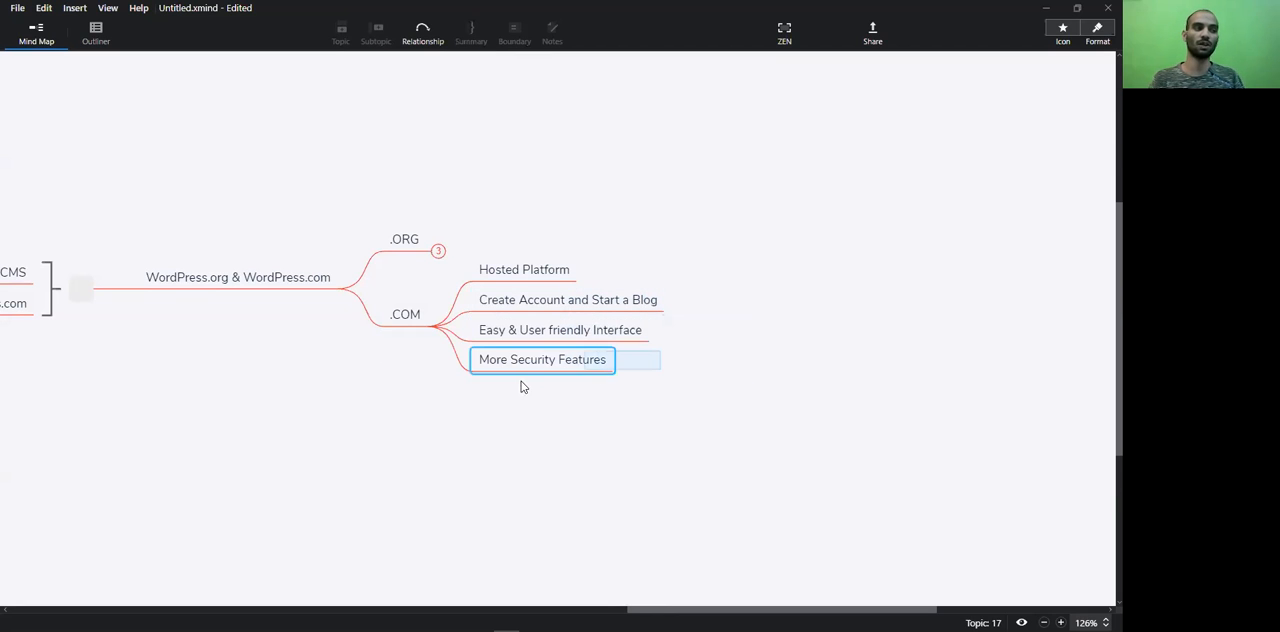
pyautogui.press('Return')
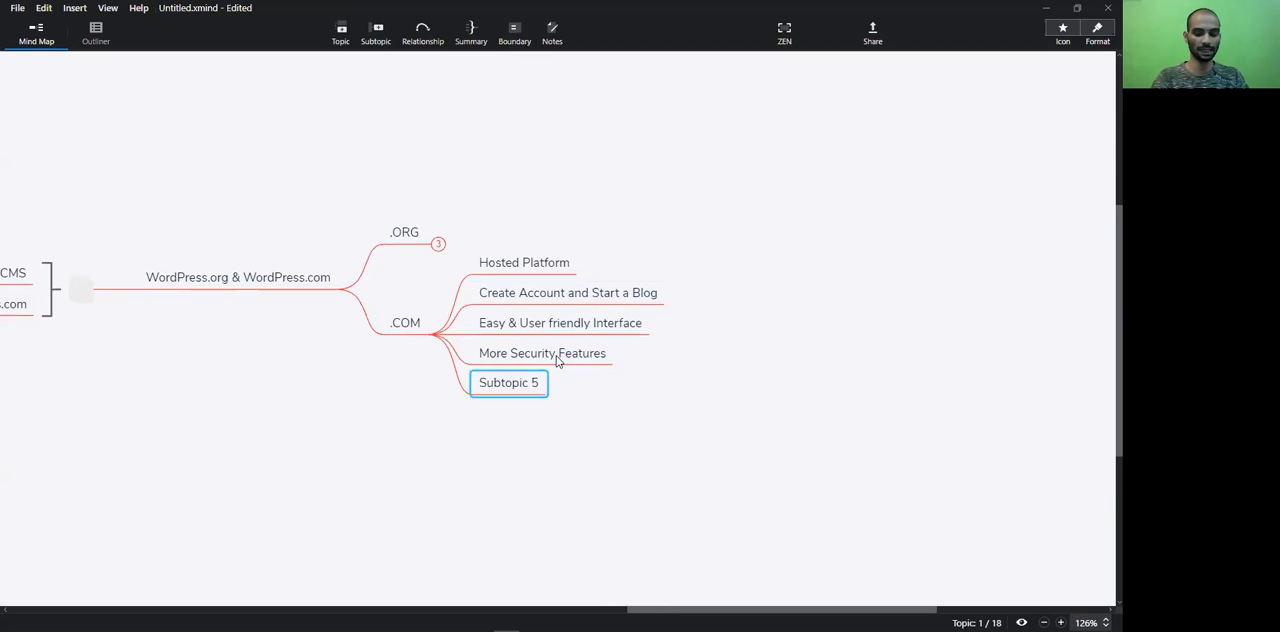
pyautogui.click(503, 386)
pyautogui.press('Delete')
# Highlight the list of .COM subtopics once more and collapse the .COM branch
pyautogui.moveTo(762, 609); pyautogui.dragTo(716, 598)
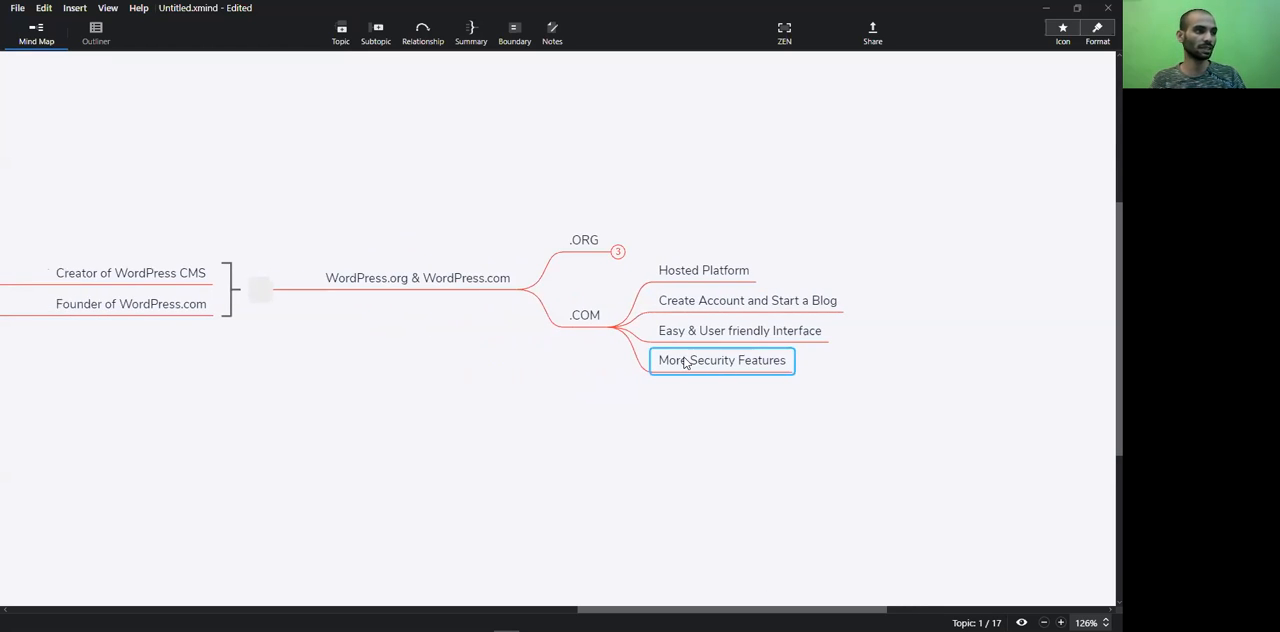
pyautogui.click(903, 283)
pyautogui.moveTo(944, 288); pyautogui.dragTo(710, 370)
pyautogui.click(880, 365)
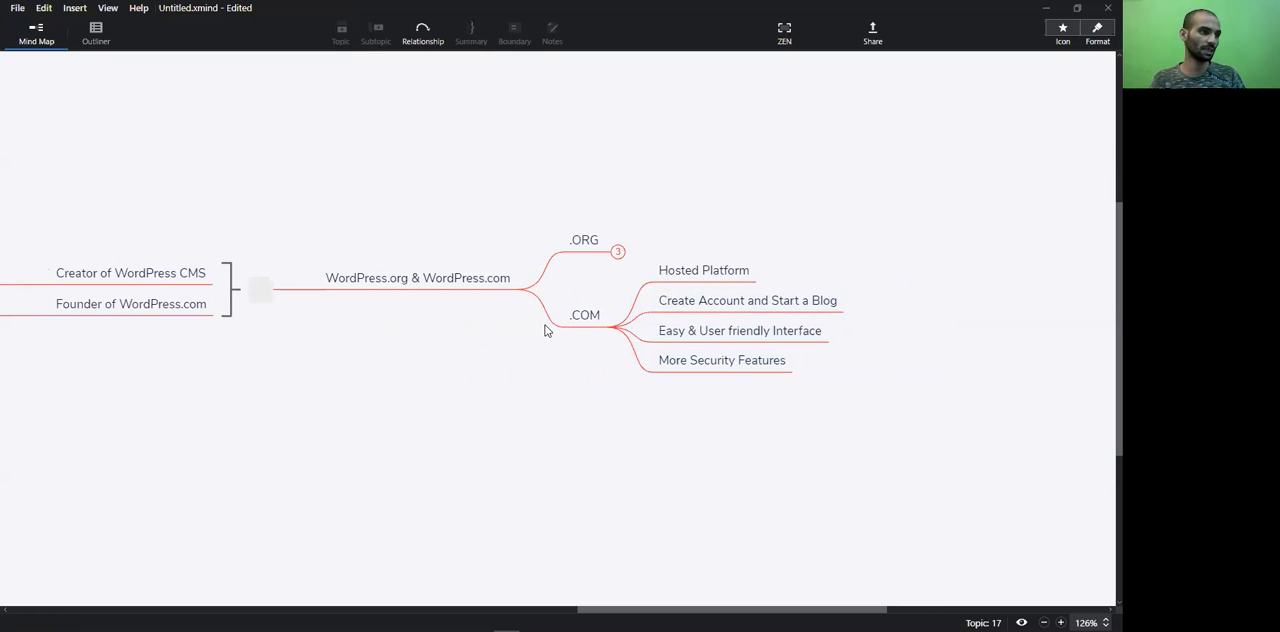
pyautogui.click(608, 330)
pyautogui.click(617, 328)
# Go back to the Founder of WordPress.com topic and highlight it for the audience
pyautogui.moveTo(760, 609); pyautogui.dragTo(605, 566)
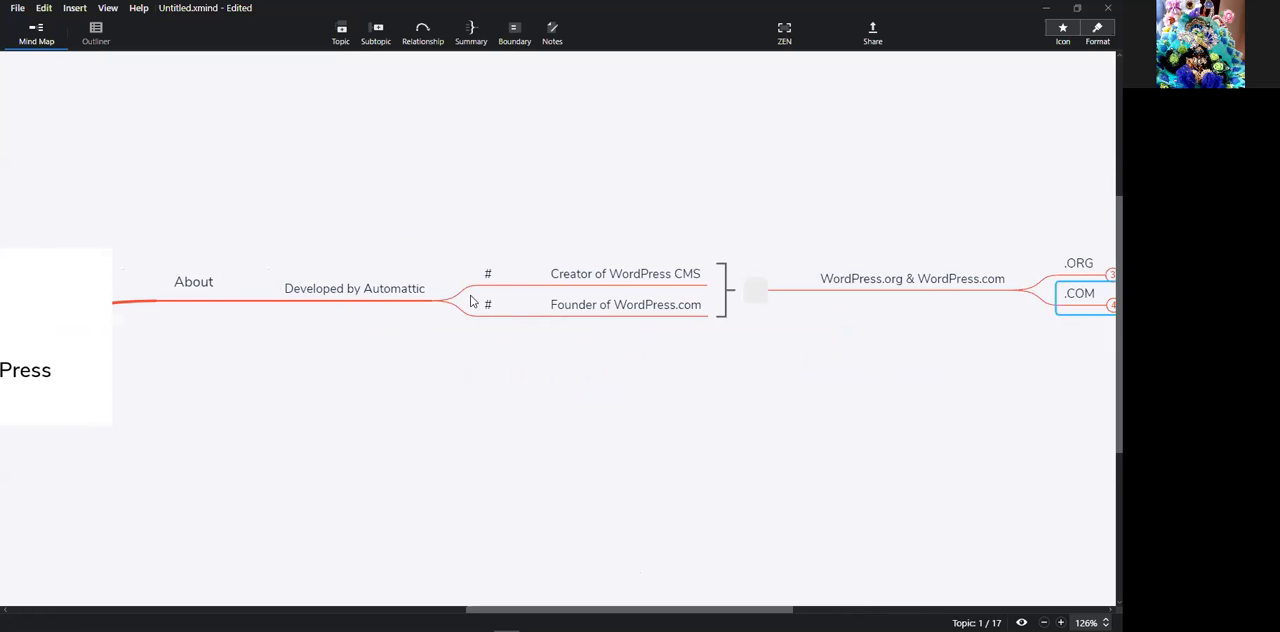
pyautogui.moveTo(745, 609); pyautogui.dragTo(771, 609)
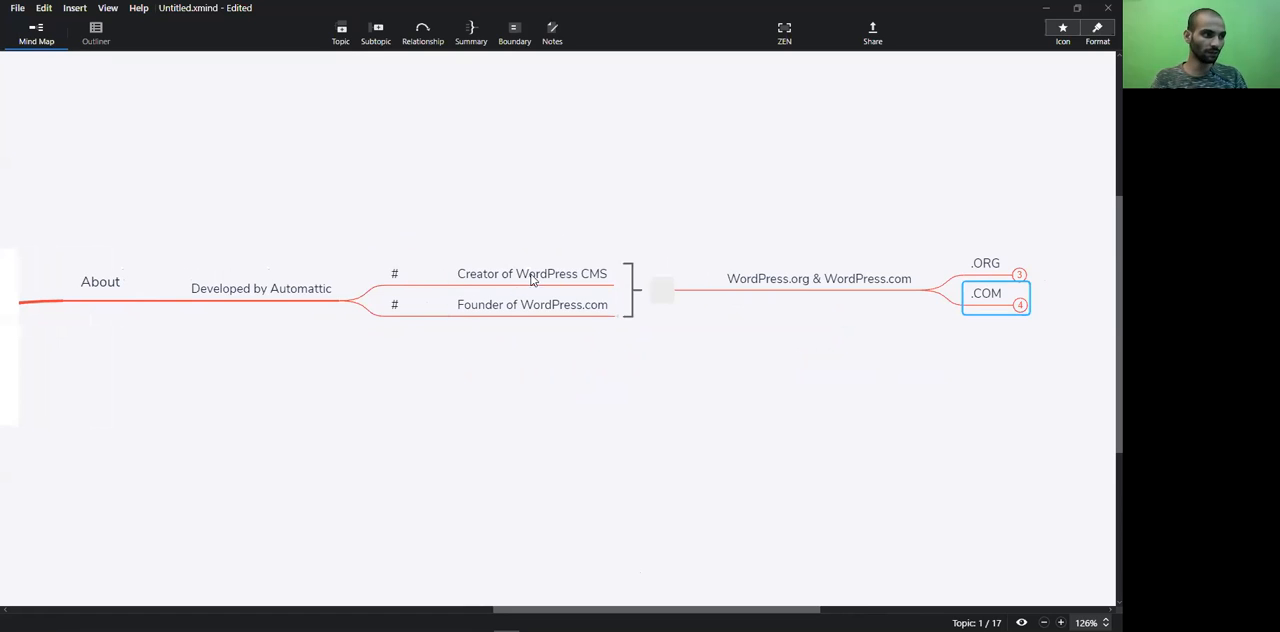
pyautogui.click(580, 310)
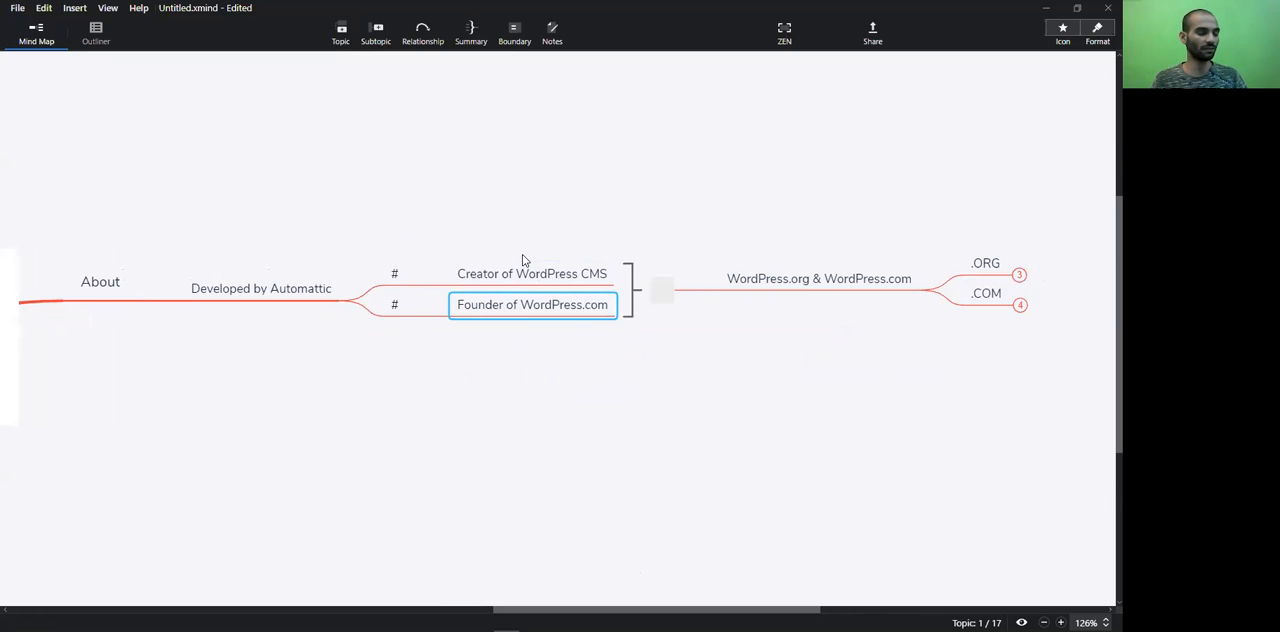
pyautogui.click(572, 346)
pyautogui.moveTo(471, 352); pyautogui.dragTo(602, 309)
pyautogui.click(500, 332)
pyautogui.click(584, 346)
pyautogui.moveTo(545, 350); pyautogui.dragTo(611, 307)
pyautogui.click(612, 311)
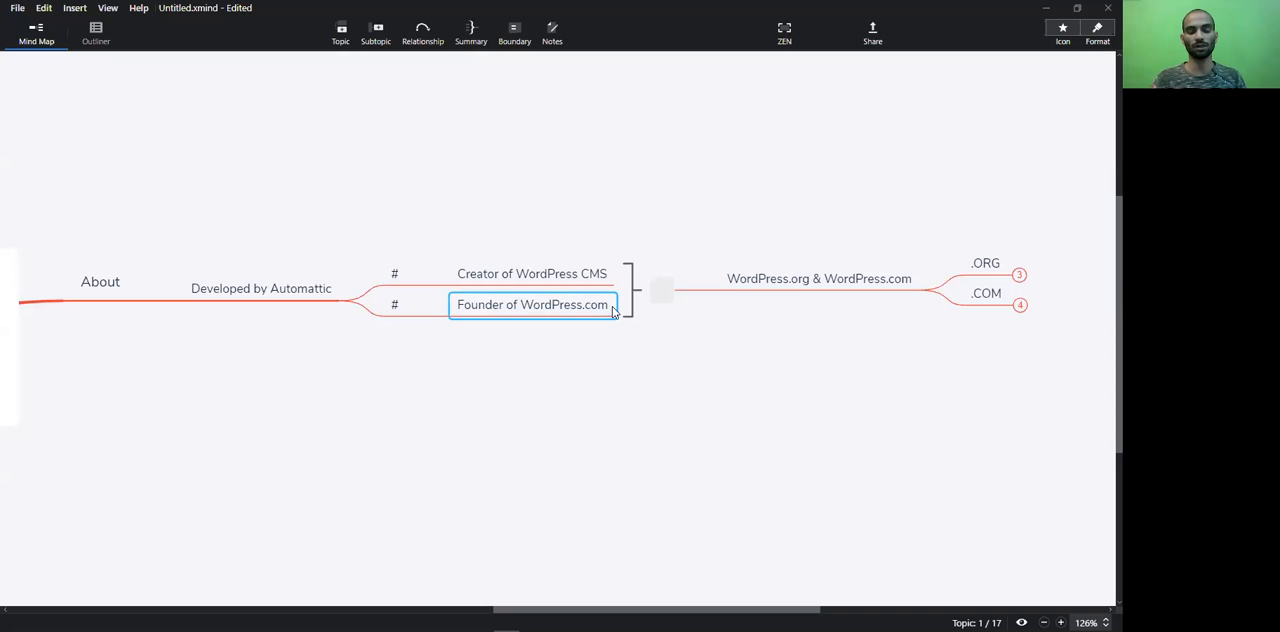
pyautogui.click(597, 360)
pyautogui.click(553, 318)
pyautogui.click(766, 306)
# Expand .ORG again to highlight its three subtopics, and collapse the branch when finished
pyautogui.click(1012, 308)
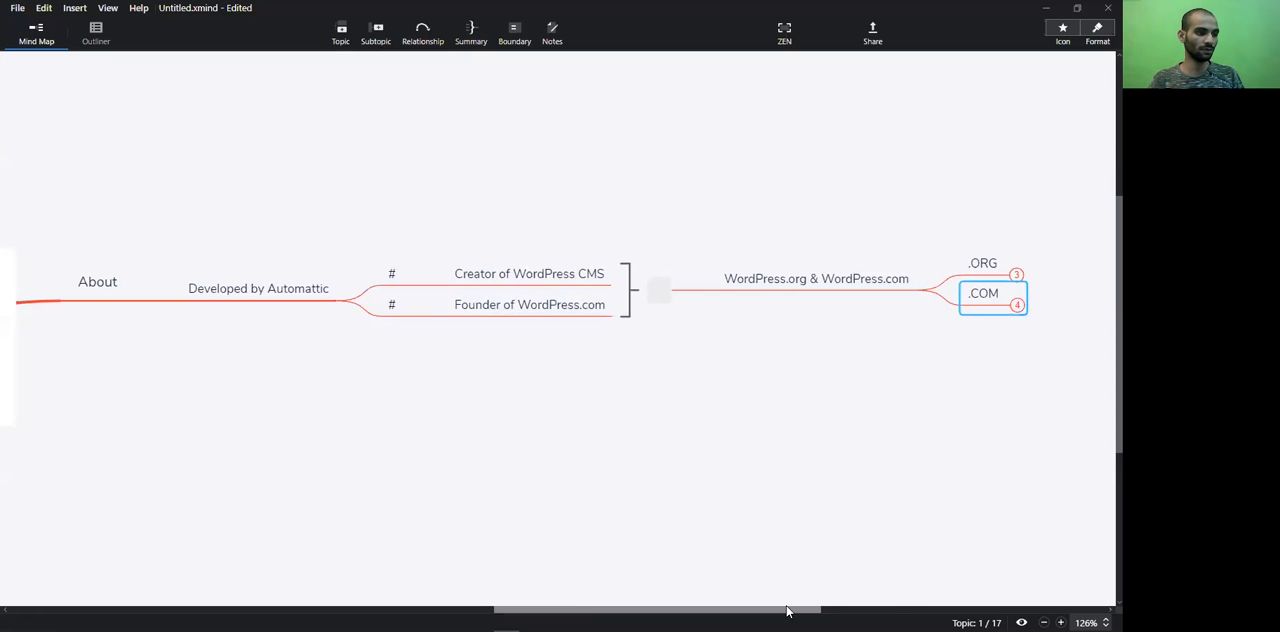
pyautogui.moveTo(787, 609); pyautogui.dragTo(892, 609)
pyautogui.click(734, 316)
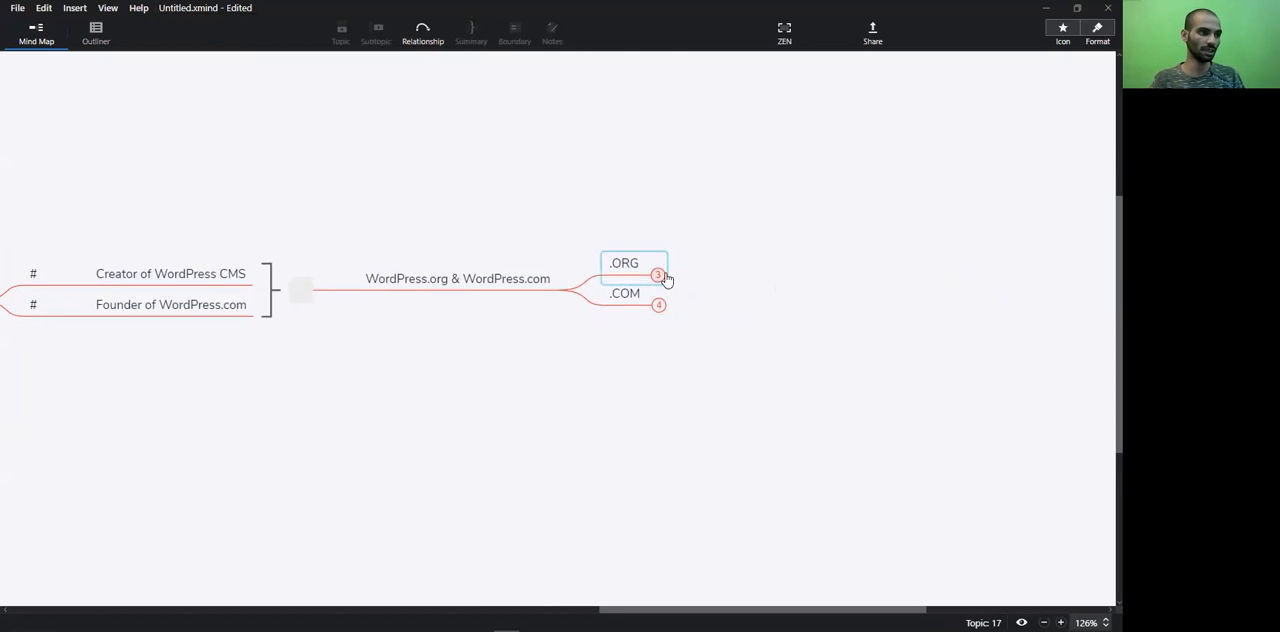
pyautogui.click(658, 275)
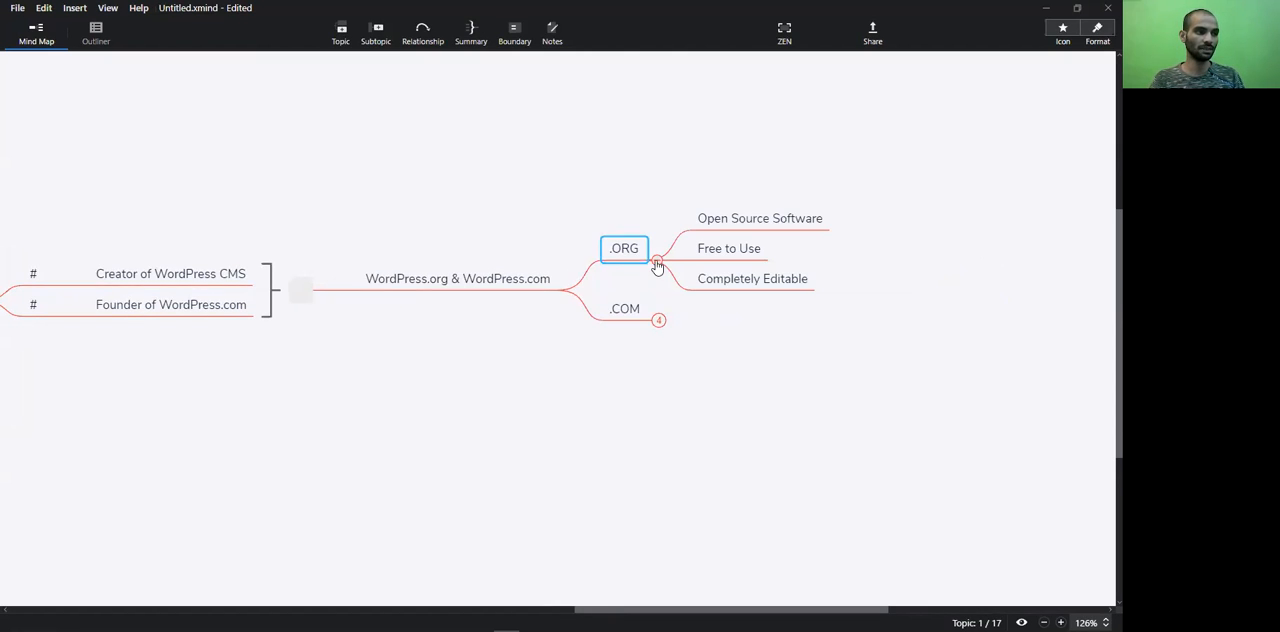
pyautogui.moveTo(779, 158); pyautogui.dragTo(705, 290)
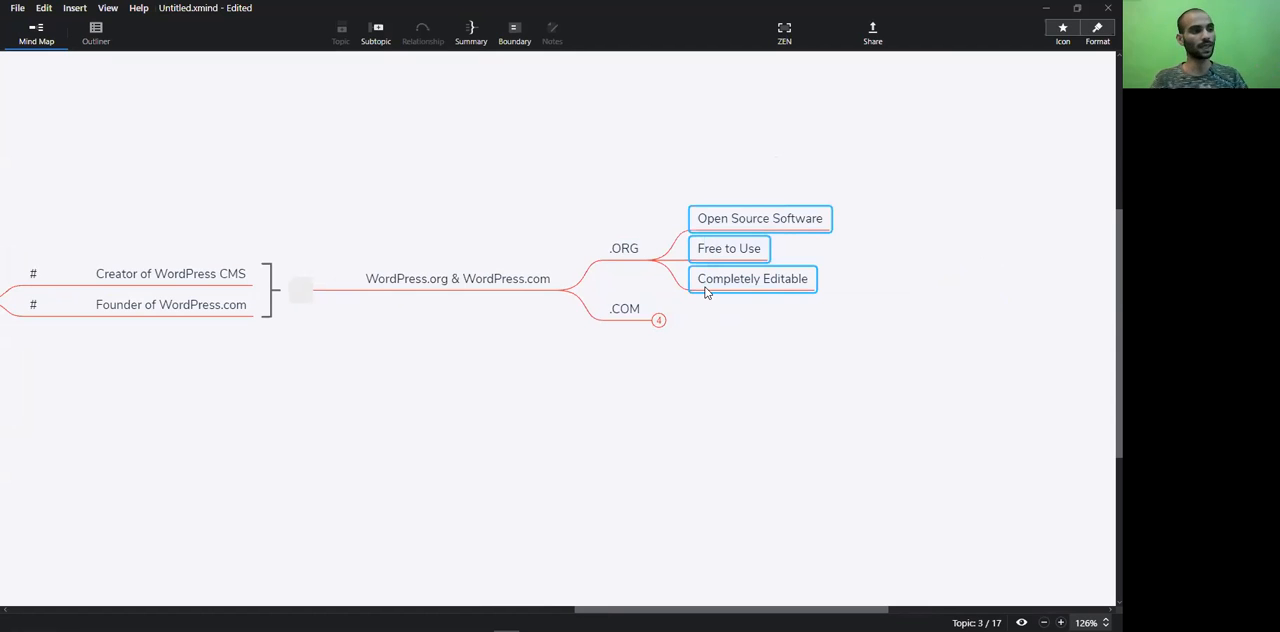
pyautogui.click(659, 262)
# Collapse the Developed by Automattic topic and bring the central Jetpack topic back into view
pyautogui.moveTo(751, 606); pyautogui.dragTo(600, 580)
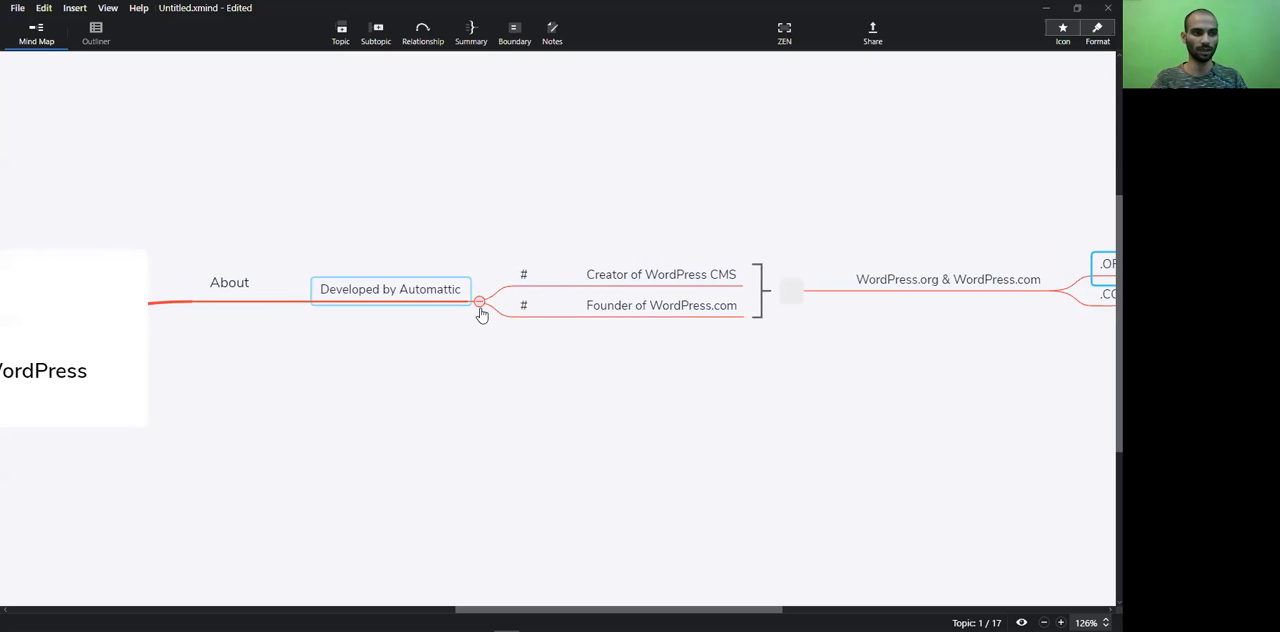
pyautogui.click(479, 302)
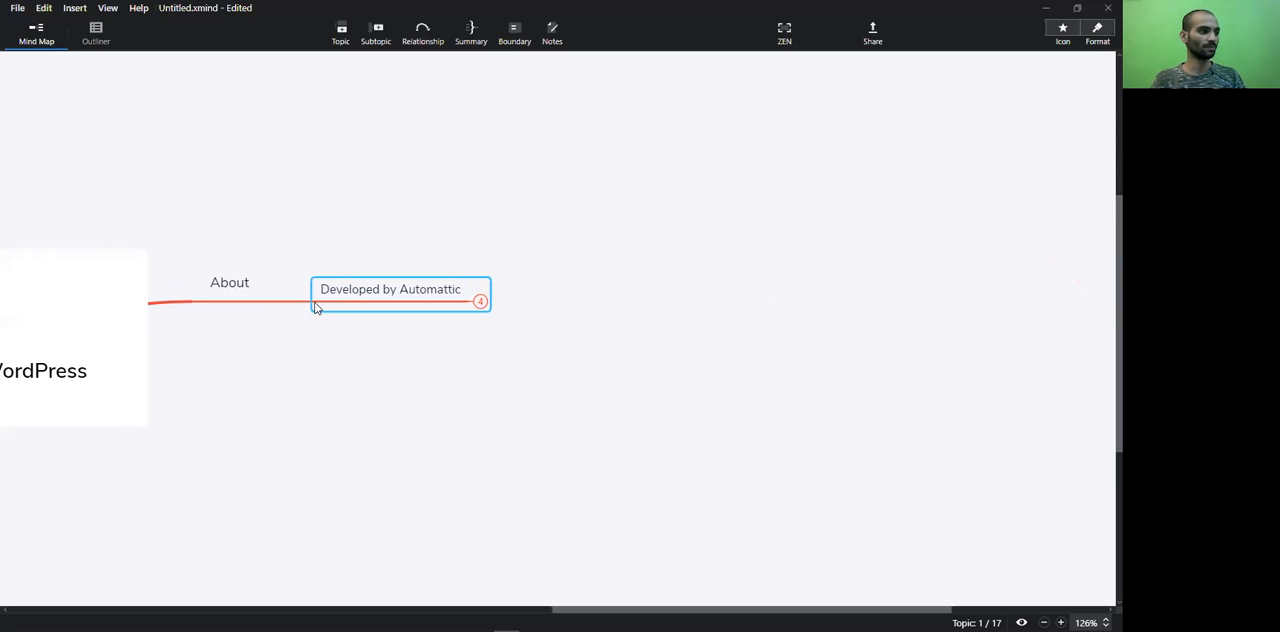
pyautogui.moveTo(685, 608); pyautogui.dragTo(607, 571)
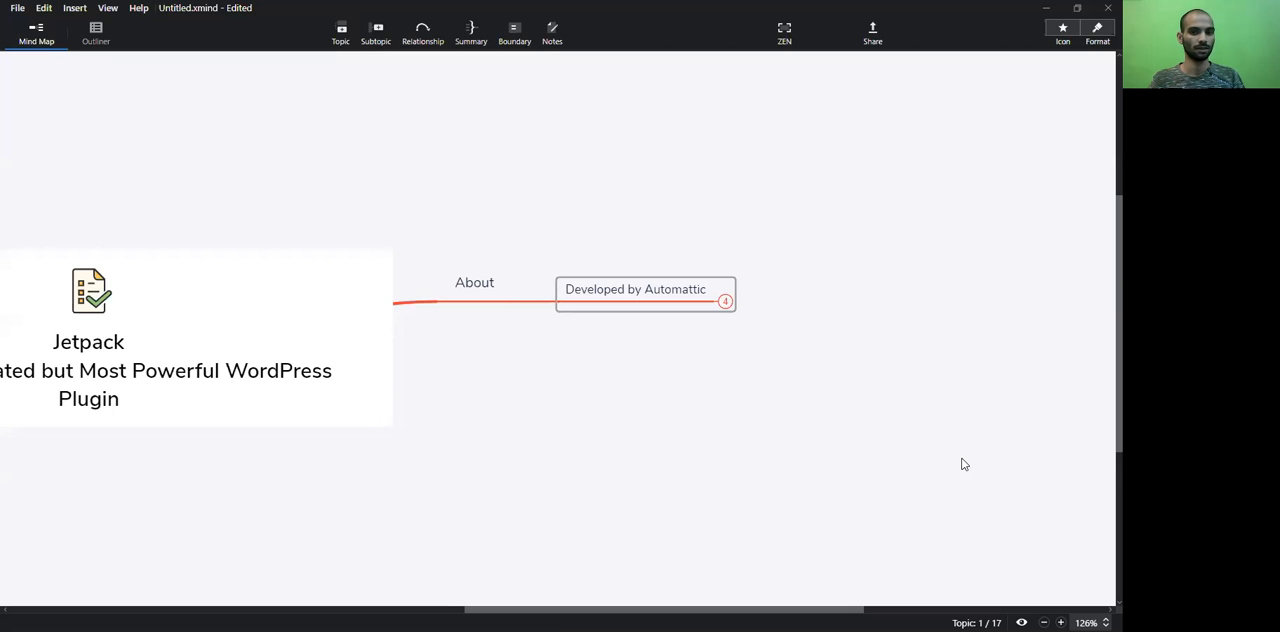
# Show and select the central Jetpack topic, and return to the collapsed Developed by Automattic topic
pyautogui.click(869, 382)
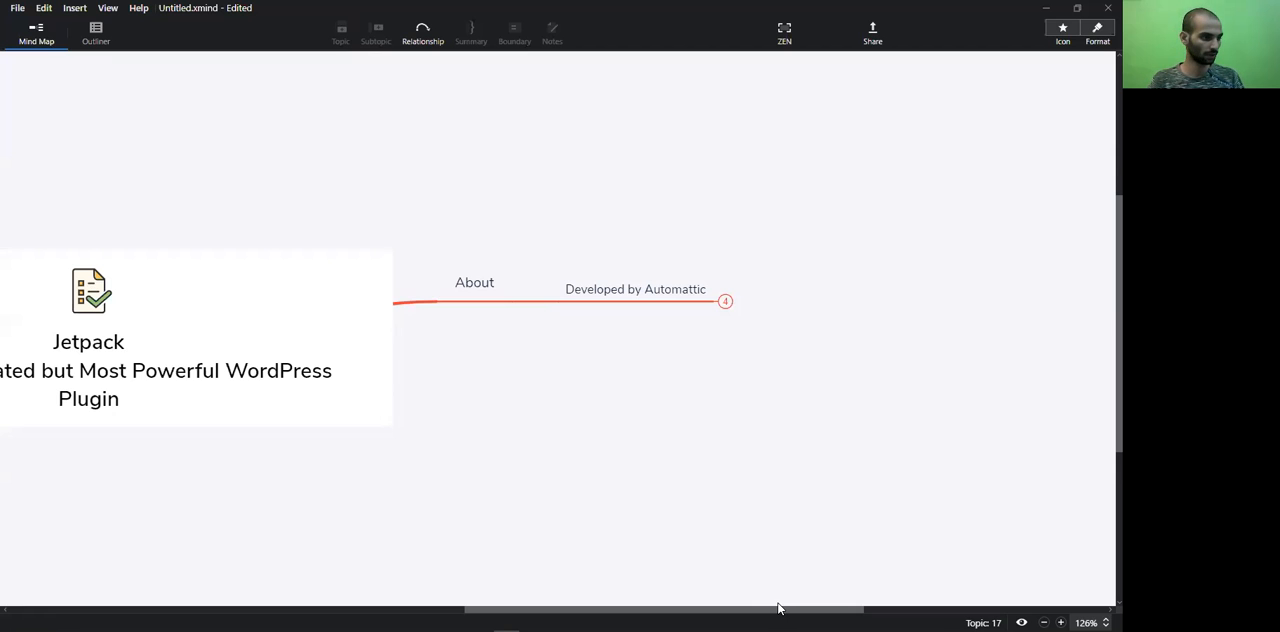
pyautogui.scroll(-2, 778, 560)
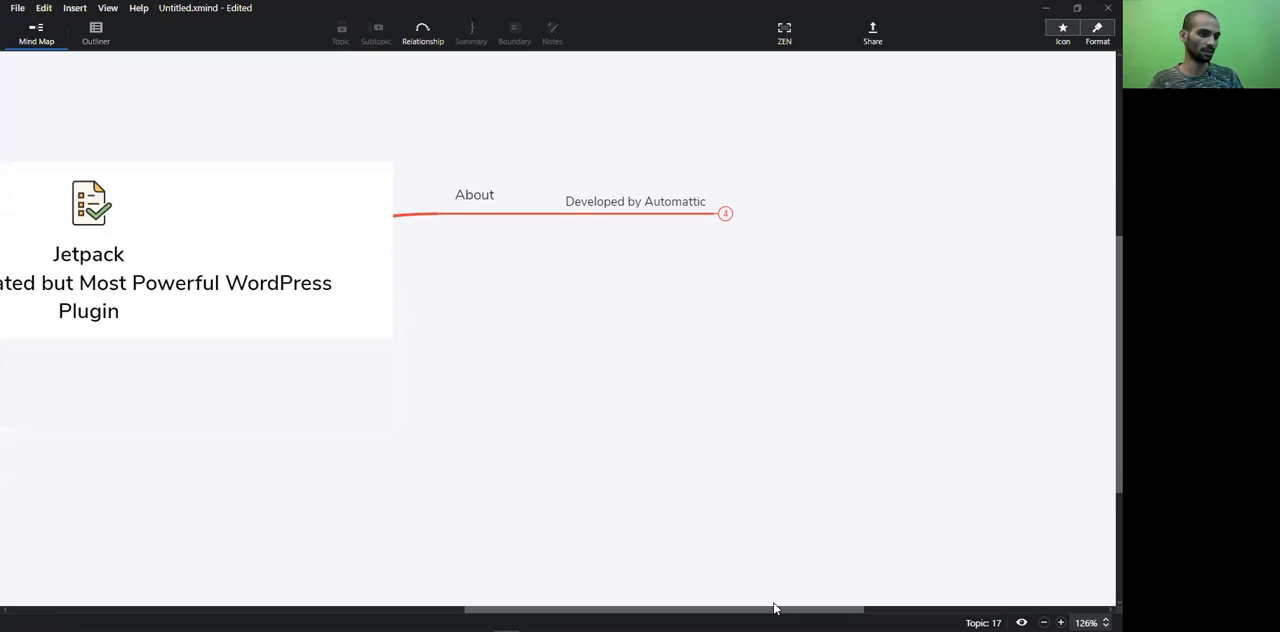
pyautogui.moveTo(773, 607); pyautogui.dragTo(669, 603)
pyautogui.click(573, 285)
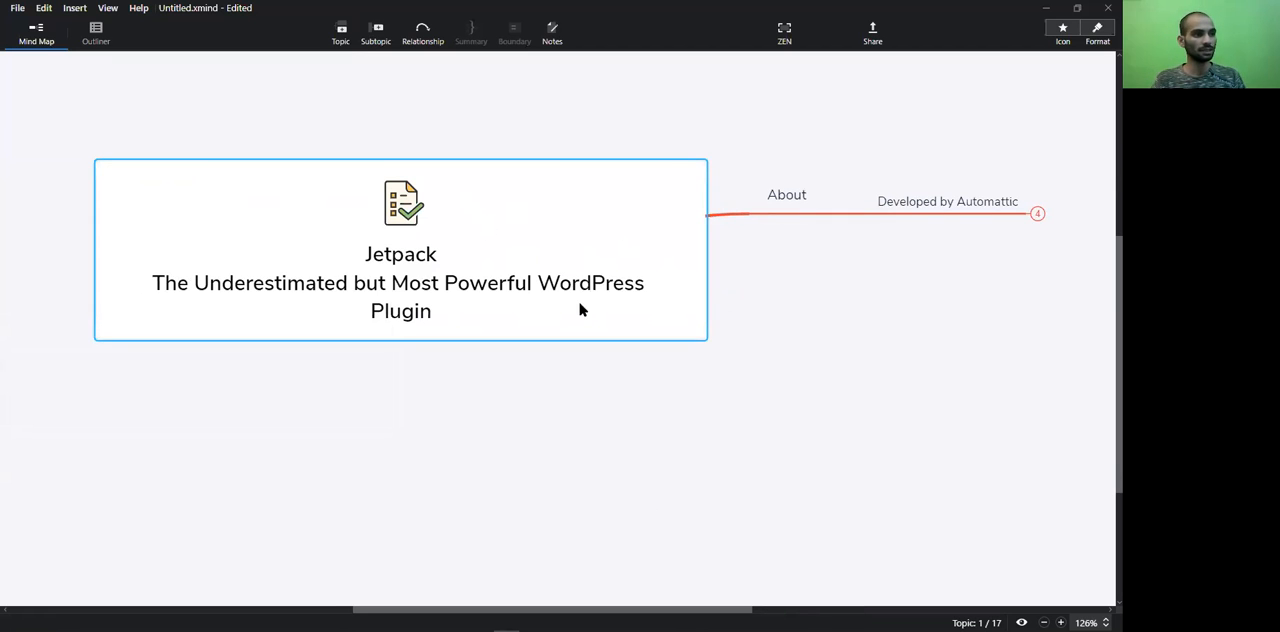
pyautogui.hscroll(5, 780, 595)
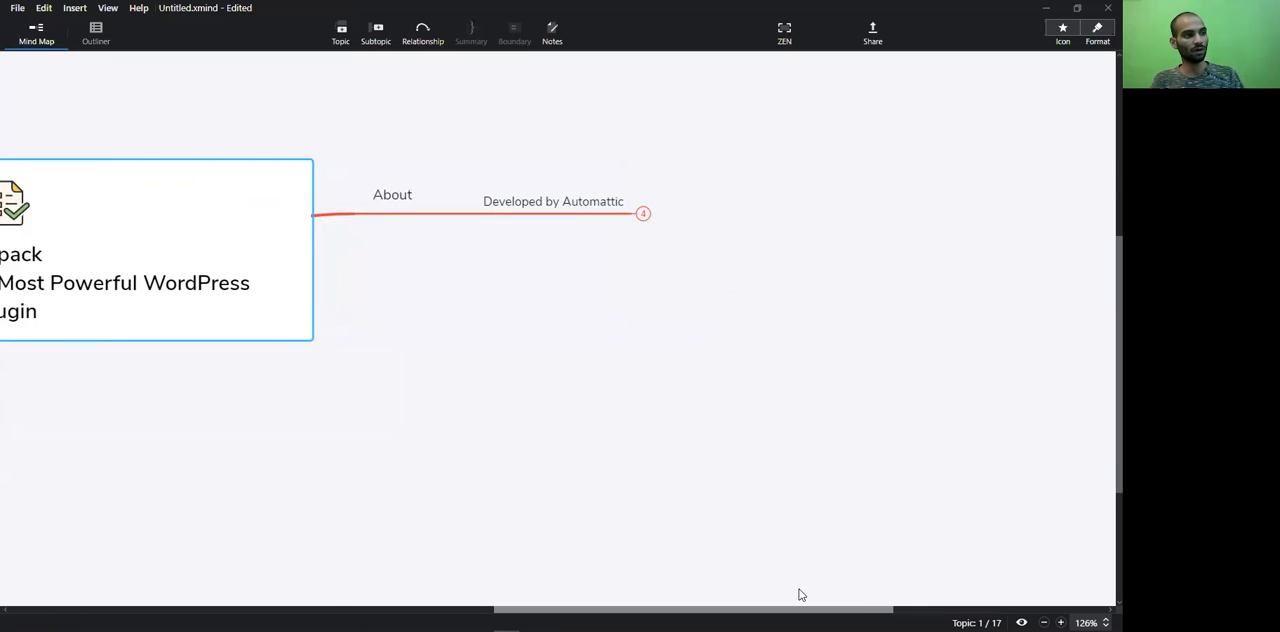
# Expand Developed by Automattic and highlight the Founder of WordPress.com and .COM topics
pyautogui.click(649, 217)
pyautogui.click(643, 213)
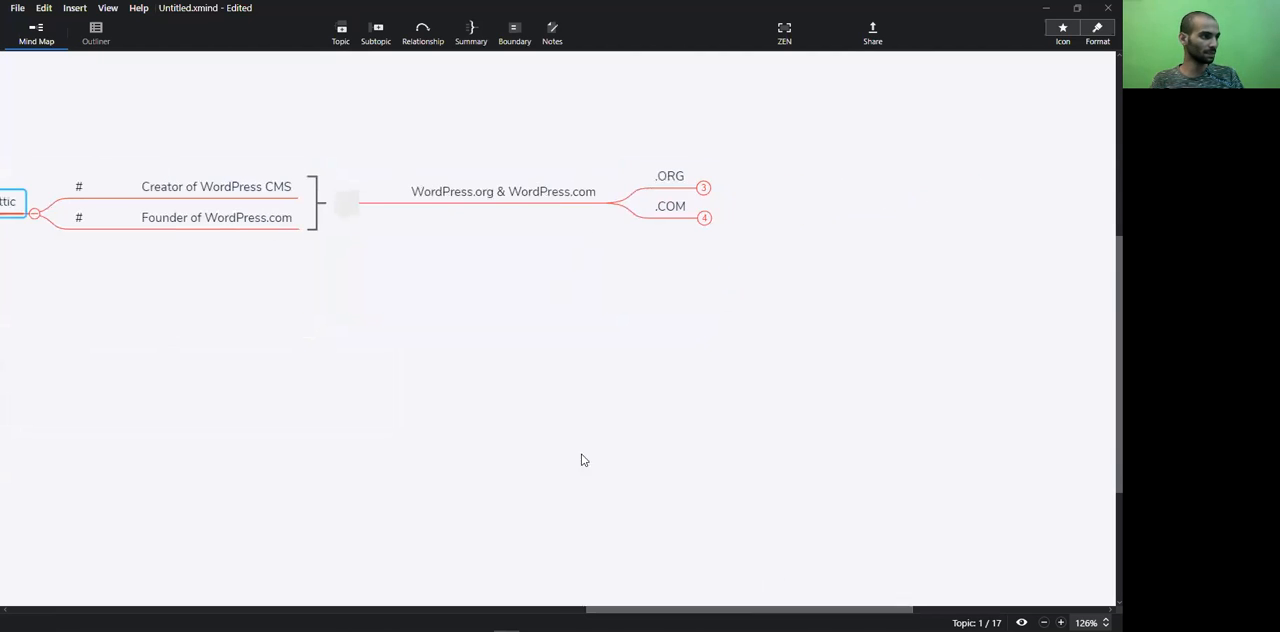
pyautogui.click(258, 226)
pyautogui.click(690, 208)
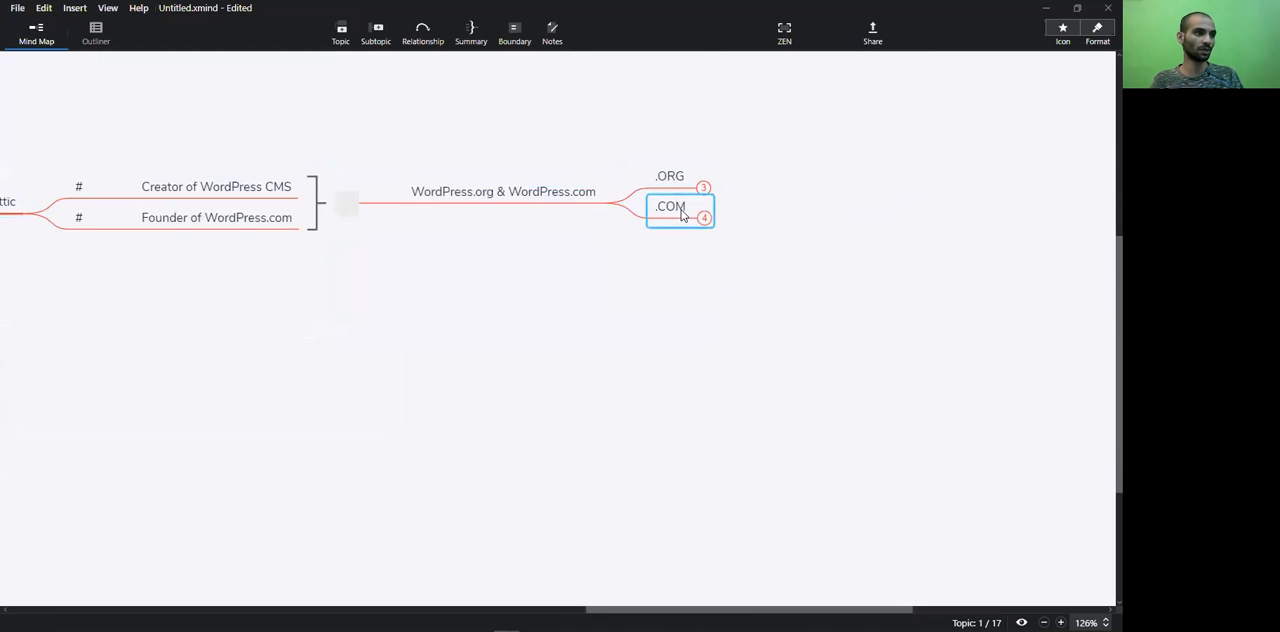
# Collapse the WordPress.org & WordPress.com summary branch and the Developed by Automattic topic
pyautogui.moveTo(738, 609); pyautogui.dragTo(398, 580)
pyautogui.click(459, 214)
pyautogui.moveTo(540, 609); pyautogui.dragTo(810, 540)
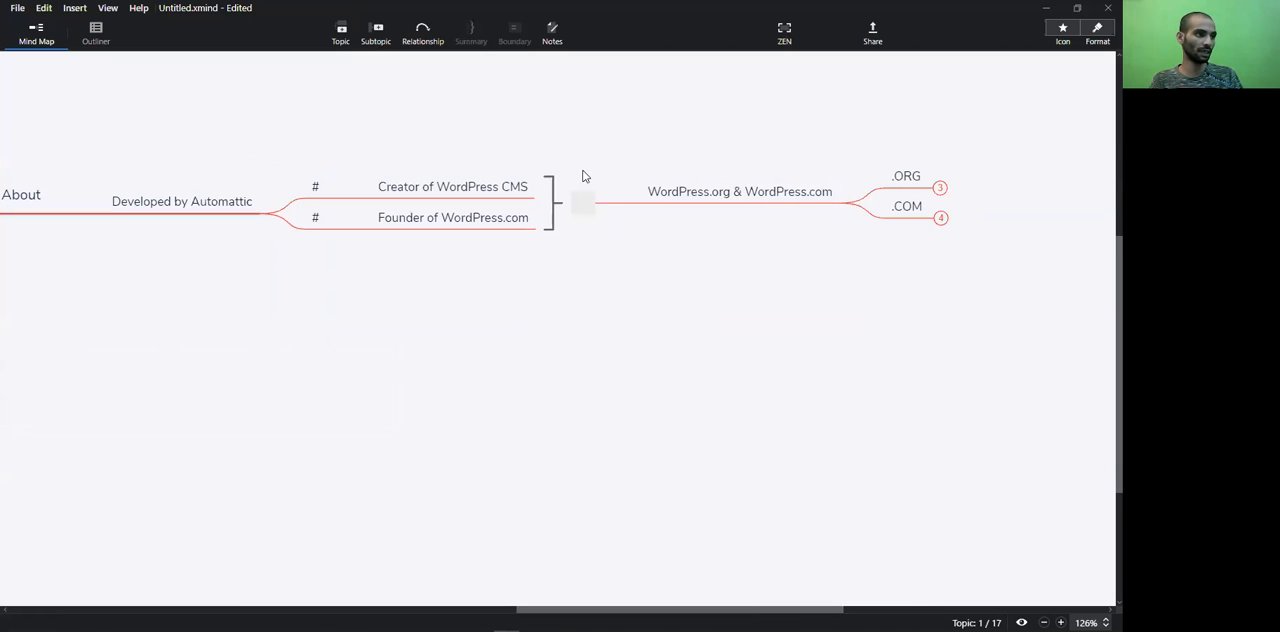
pyautogui.click(606, 205)
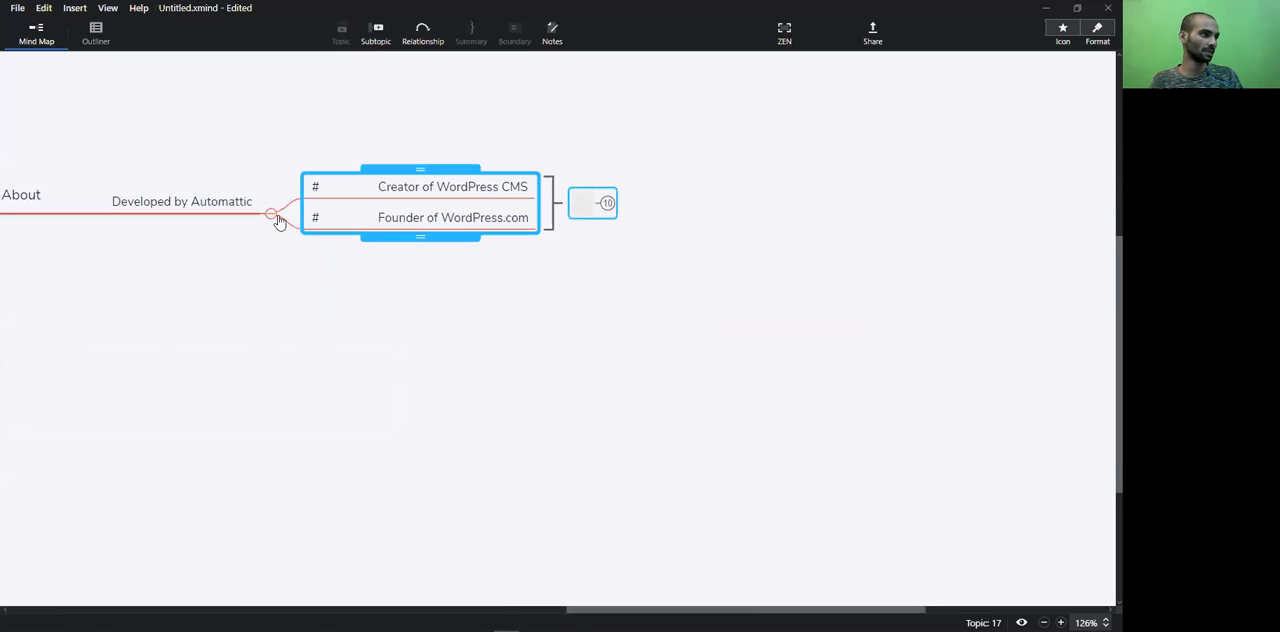
pyautogui.click(272, 214)
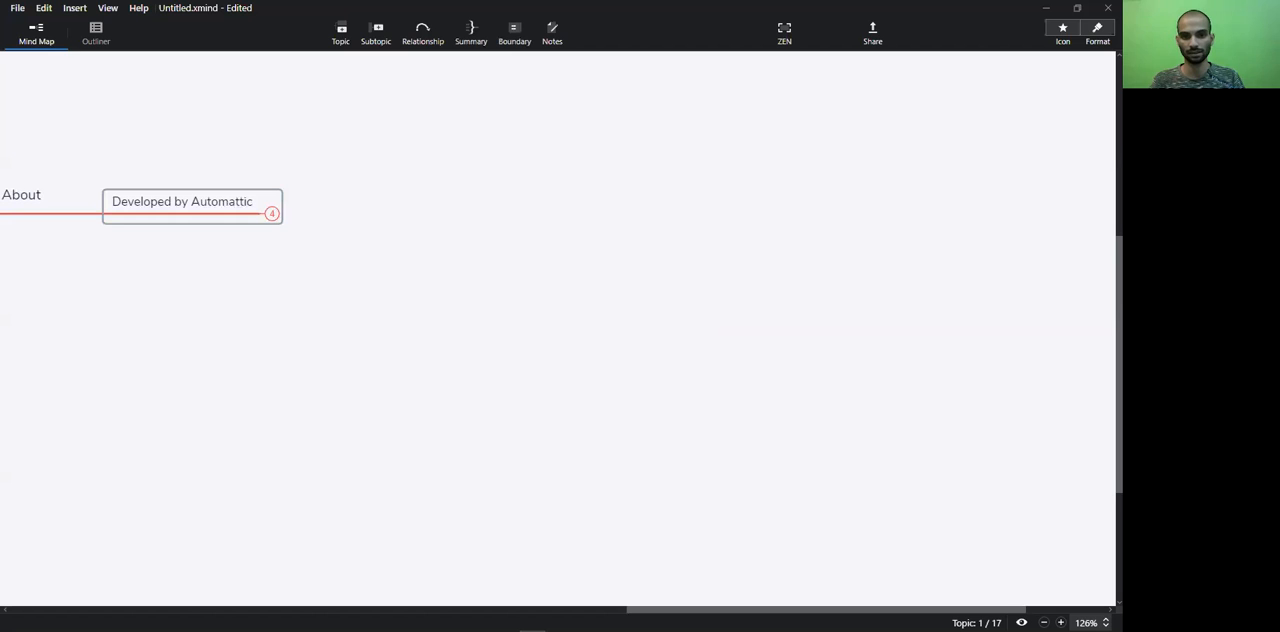
# Switch to the browser, glance over the Automattic site, and show the Jetpack plugin page on WordPress.org
pyautogui.hotkey('alt', 'Tab')
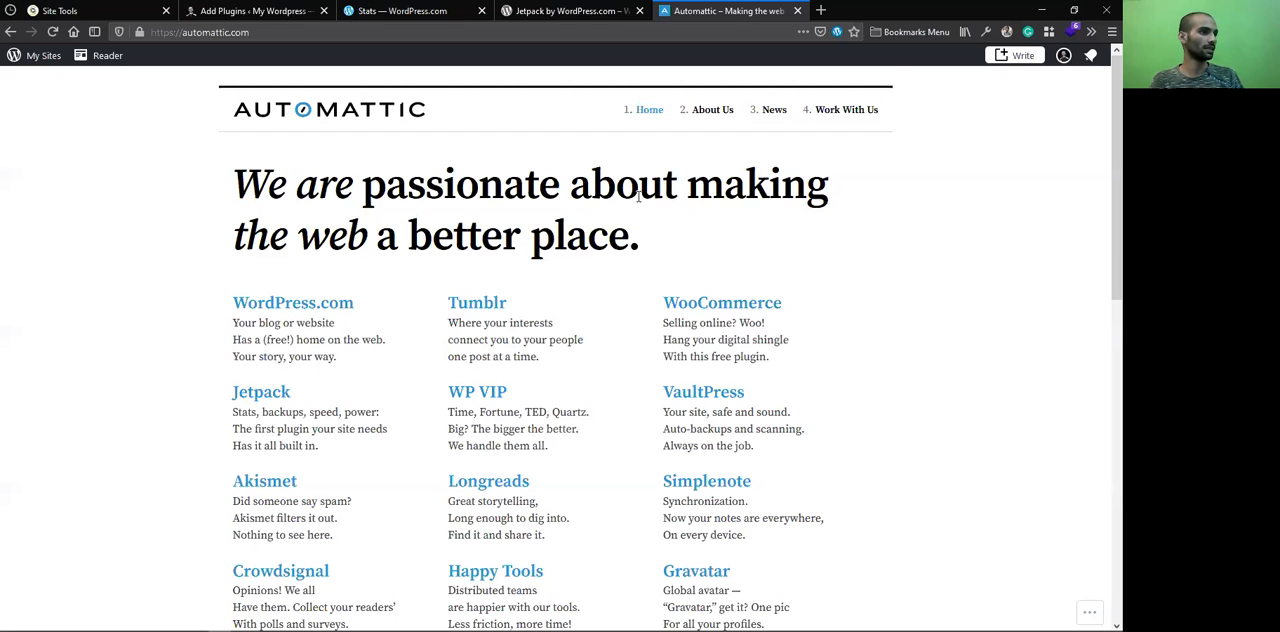
pyautogui.scroll(-10, 637, 200)
pyautogui.scroll(10, 643, 209)
pyautogui.click(580, 8)
pyautogui.scroll(10, 648, 286)
pyautogui.scroll(-3, 483, 347)
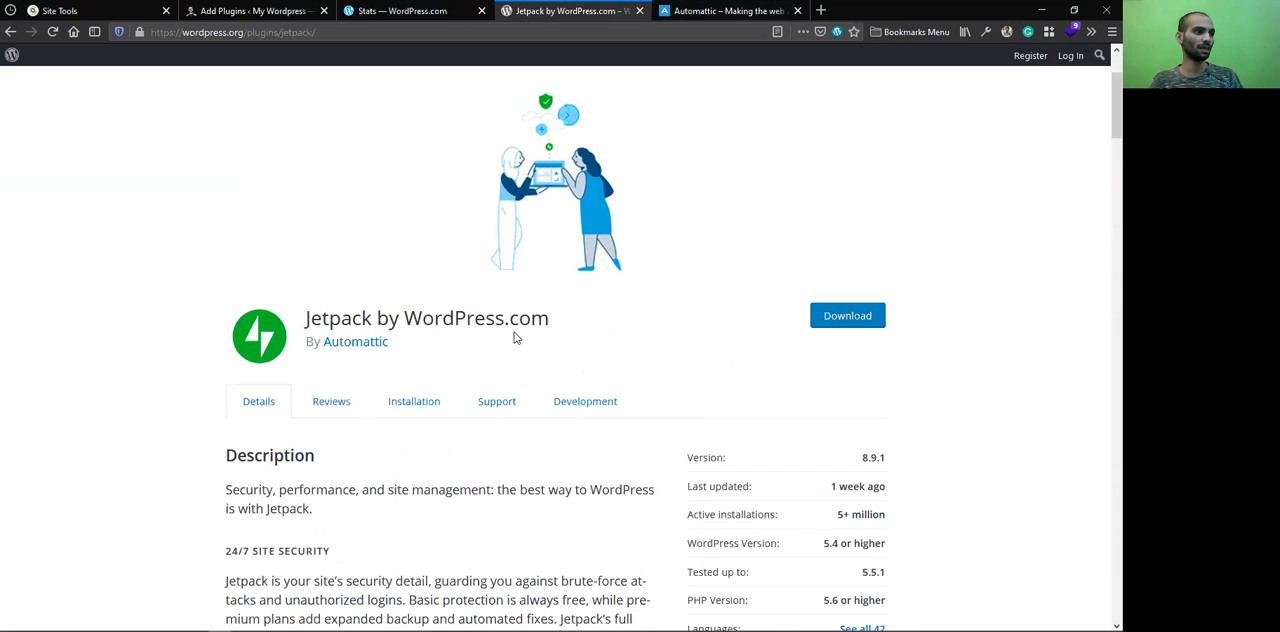
# Highlight the Jetpack by WordPress.com title and the active installations figure on the plugin page
pyautogui.tripleClick(393, 318)
pyautogui.doubleClick(452, 318)
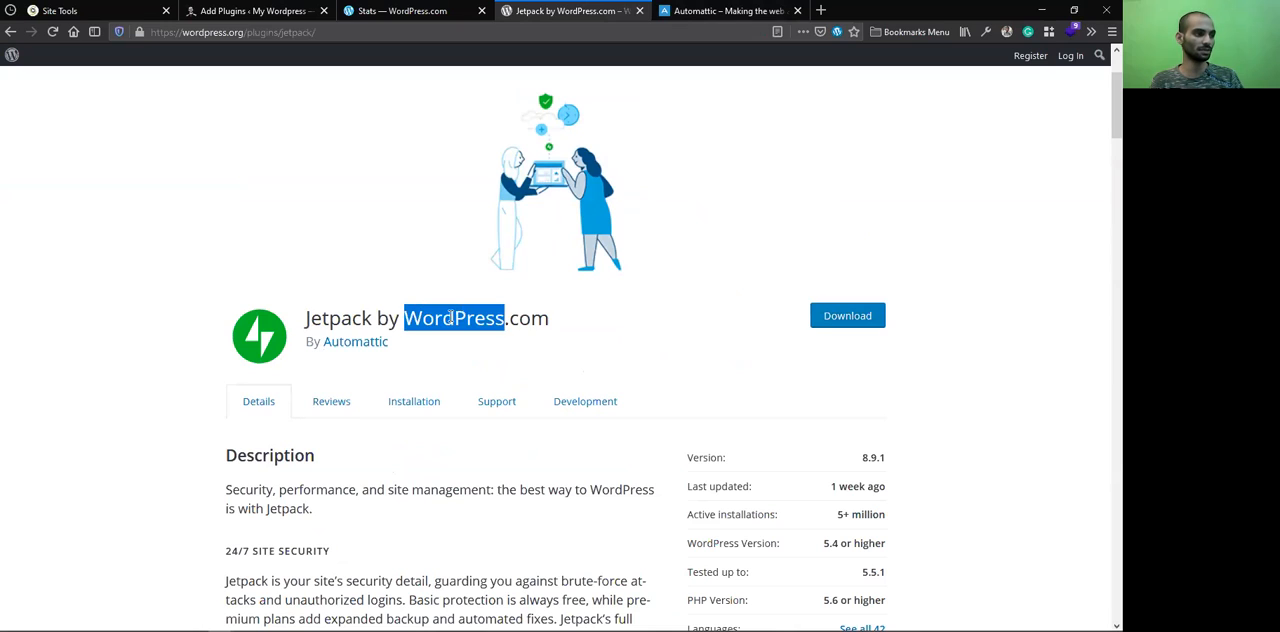
pyautogui.click(547, 318)
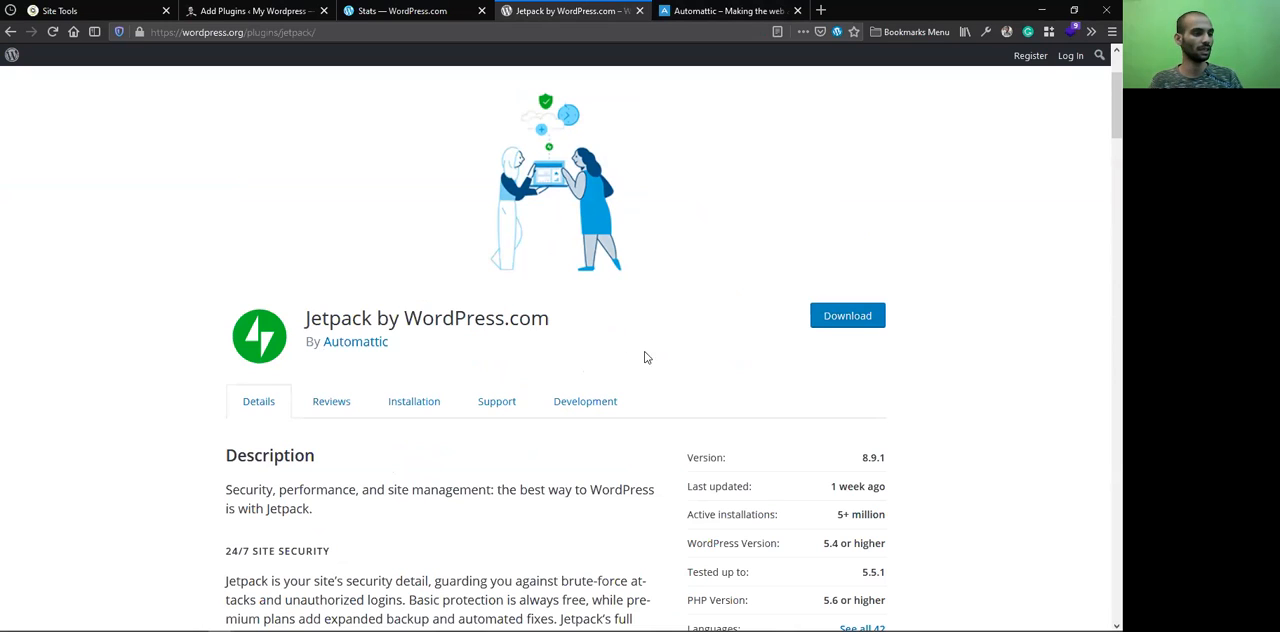
pyautogui.moveTo(838, 516); pyautogui.dragTo(880, 516)
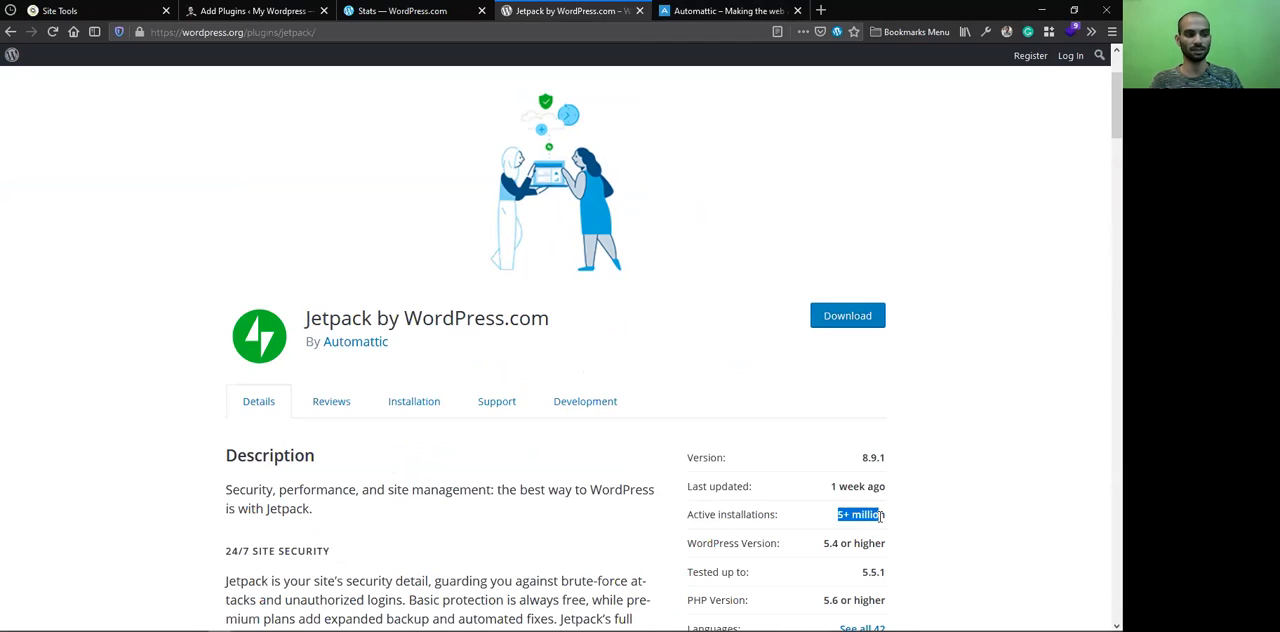
pyautogui.click(885, 485)
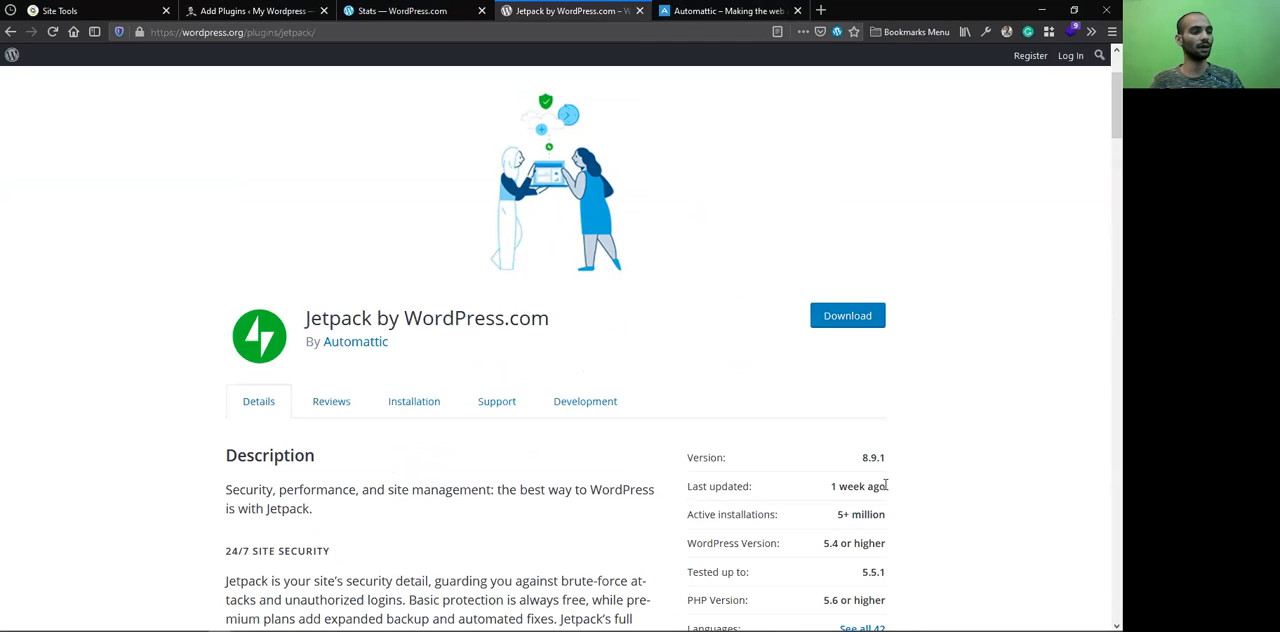
# Highlight the opening sentence of Jetpack's description about security, performance and site management
pyautogui.scroll(-1, 843, 470)
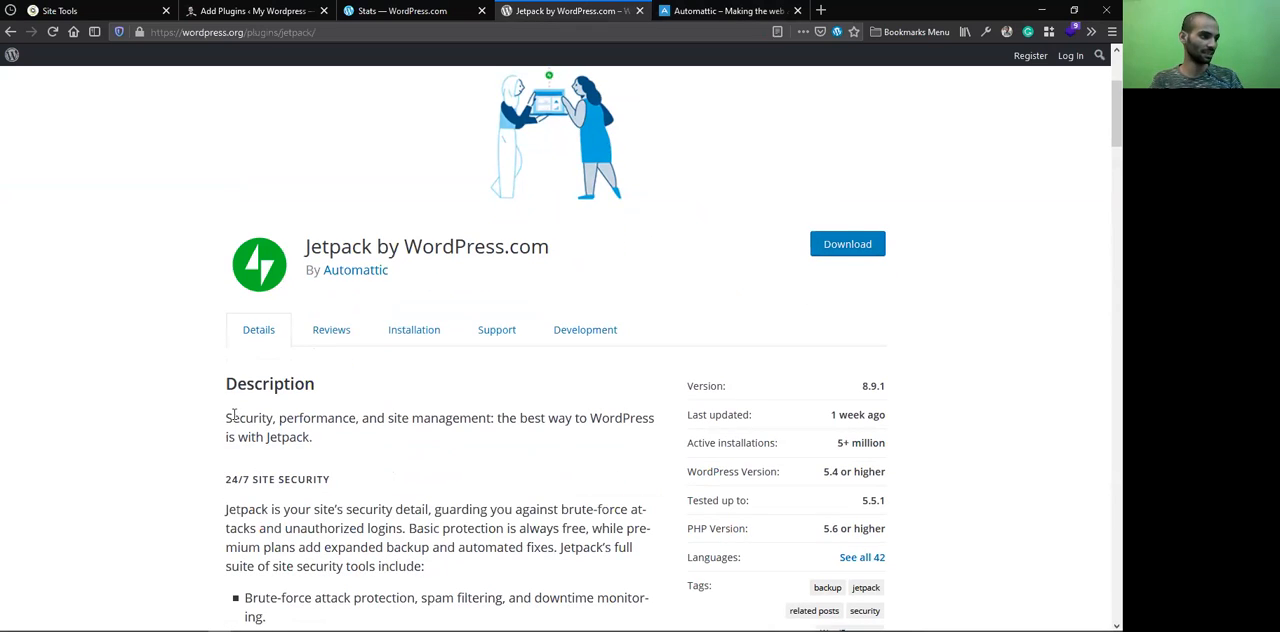
pyautogui.moveTo(228, 418); pyautogui.dragTo(256, 420)
pyautogui.click(361, 409)
pyautogui.moveTo(384, 420); pyautogui.dragTo(424, 420)
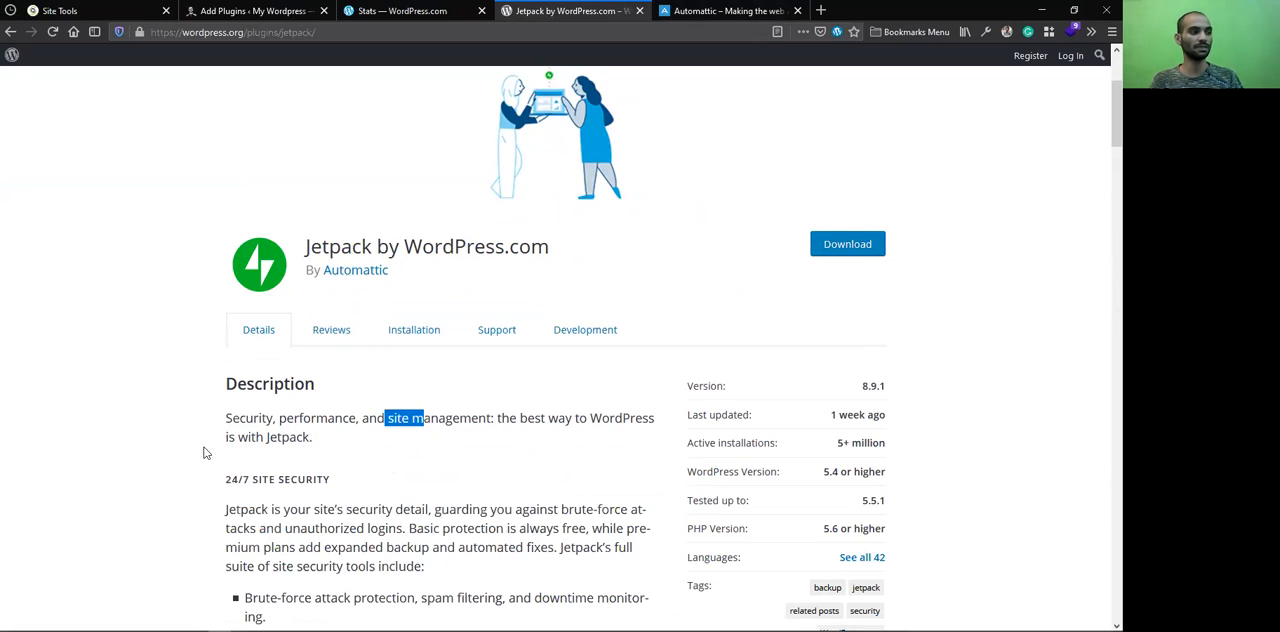
pyautogui.click(318, 447)
pyautogui.moveTo(318, 447); pyautogui.dragTo(228, 416)
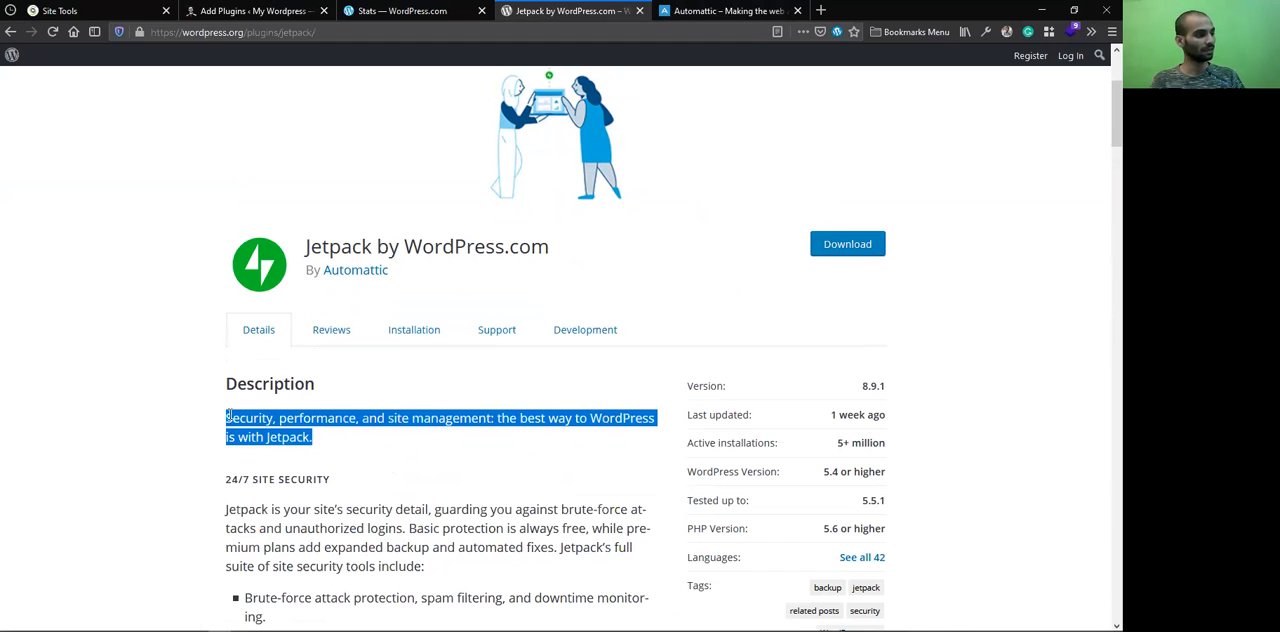
pyautogui.moveTo(334, 443); pyautogui.dragTo(224, 418)
pyautogui.scroll(-2, 316, 441)
pyautogui.moveTo(337, 377); pyautogui.dragTo(226, 350)
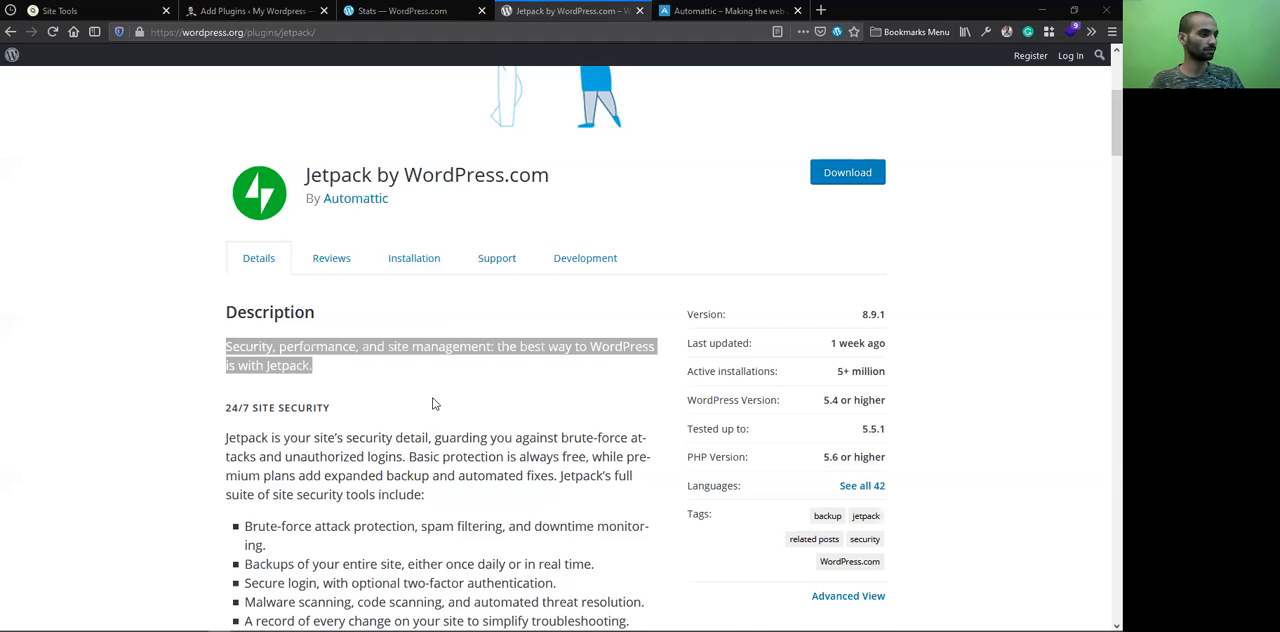
# Highlight the list of security tools under 24/7 Site Security, and clear the selection
pyautogui.scroll(-3, 435, 403)
pyautogui.scroll(-1, 478, 390)
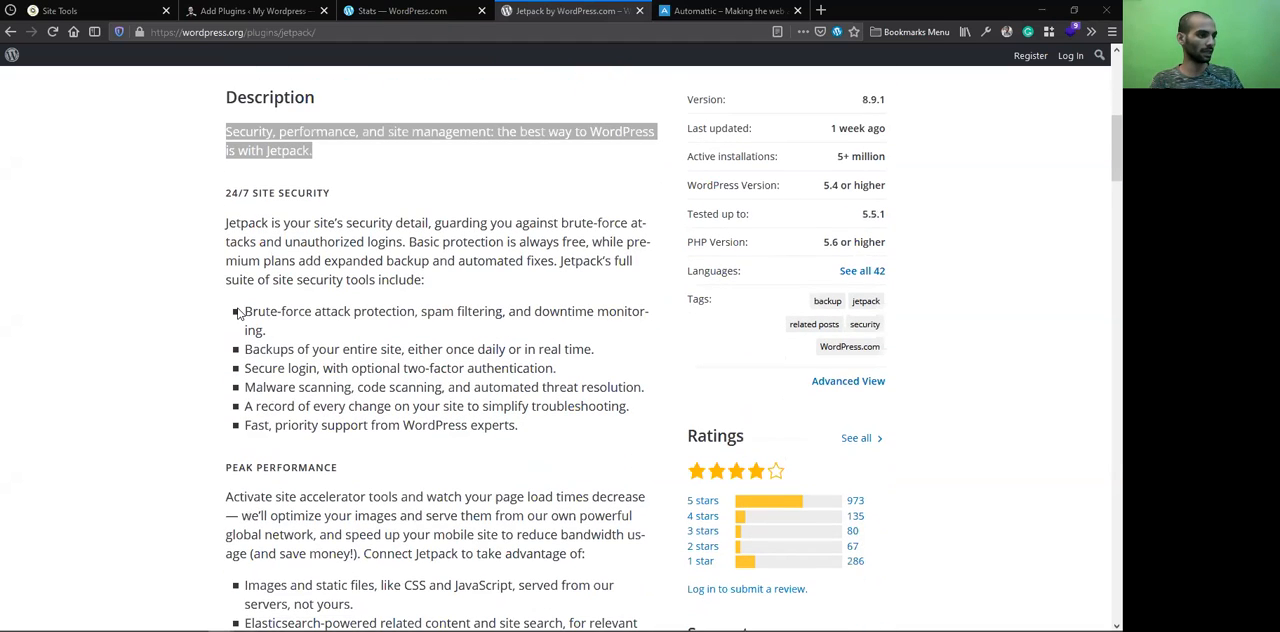
pyautogui.moveTo(518, 430); pyautogui.dragTo(227, 331)
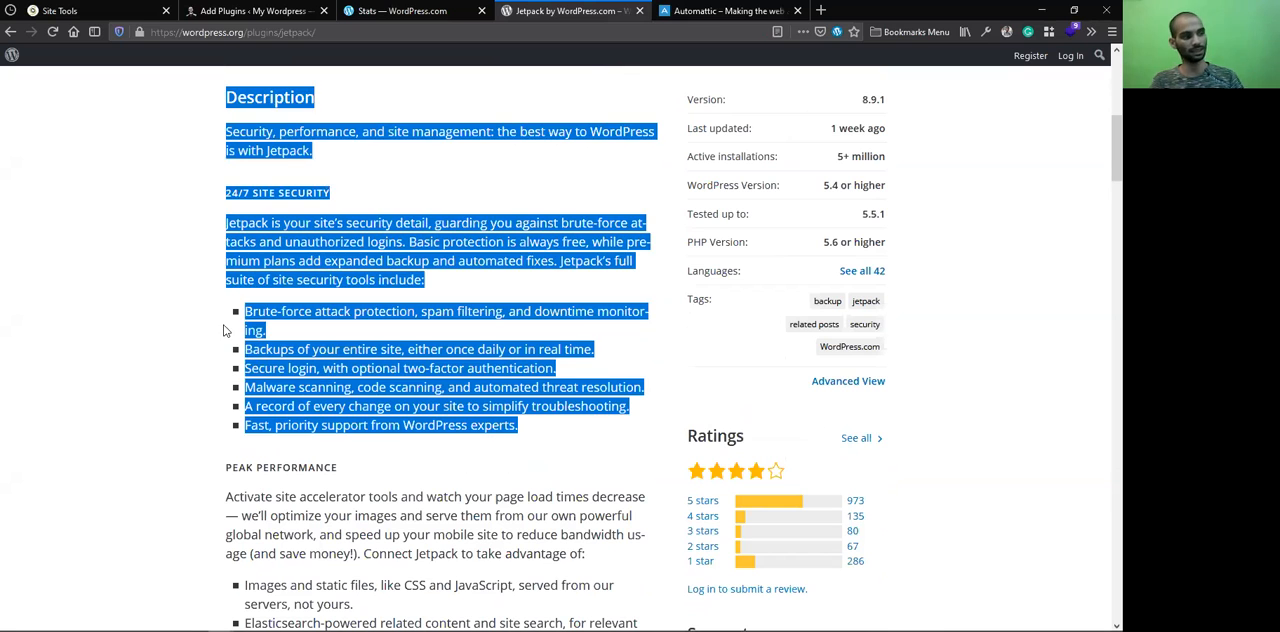
pyautogui.click(312, 344)
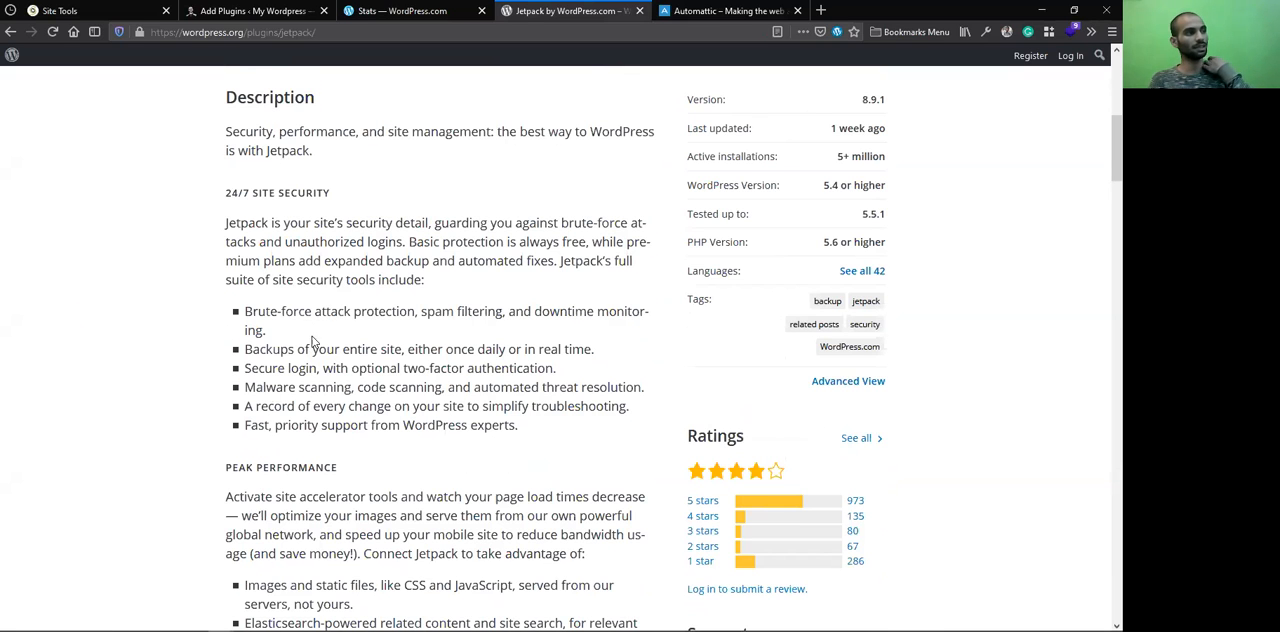
# Install and activate the WP Reset plugin on the demo WordPress site
pyautogui.click(260, 12)
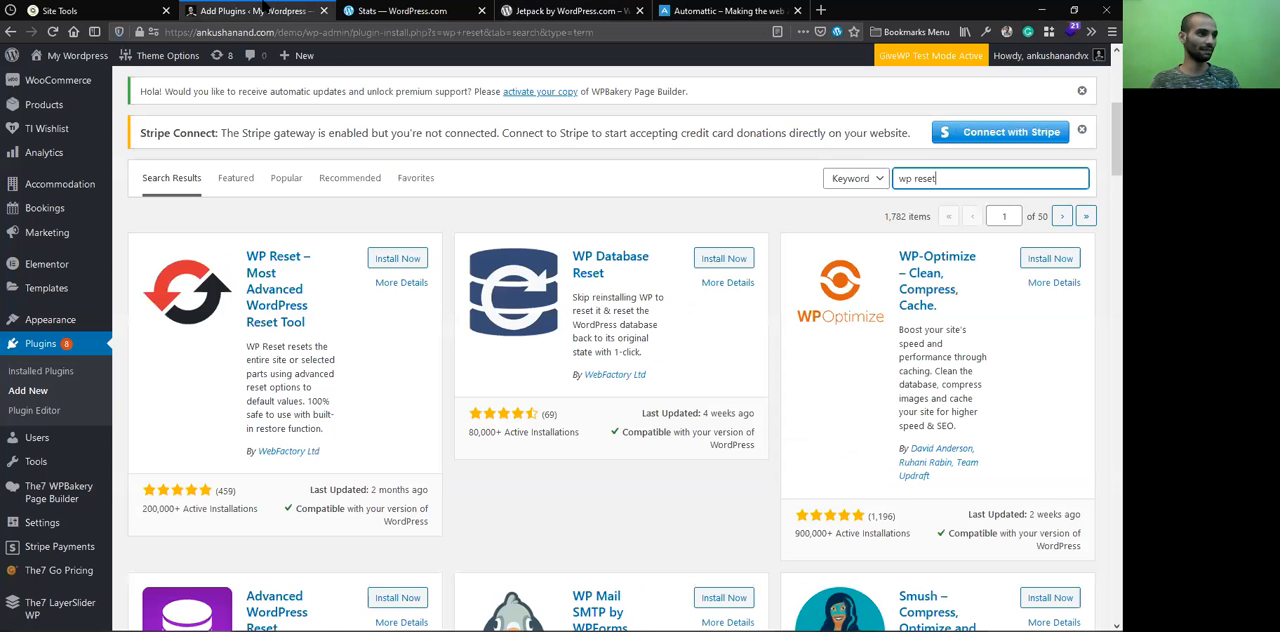
pyautogui.click(412, 261)
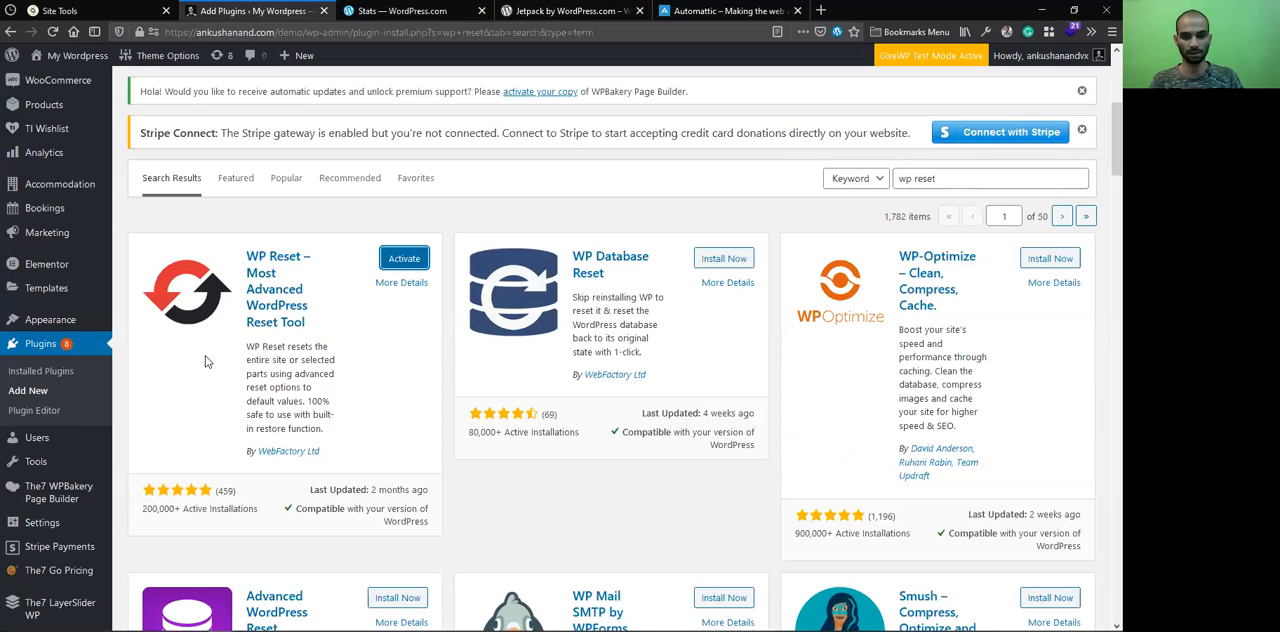
pyautogui.click(415, 258)
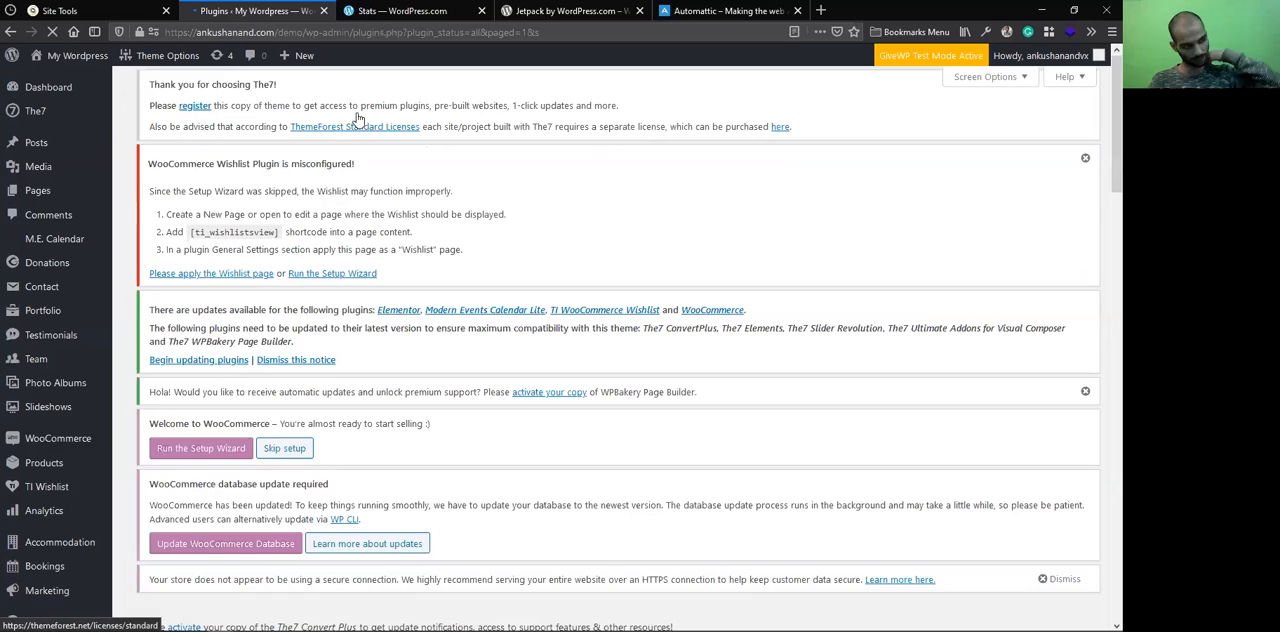
# Open the WP Reset tools from the plugin's welcome notice and go to the Site Reset section
pyautogui.scroll(-8, 350, 150)
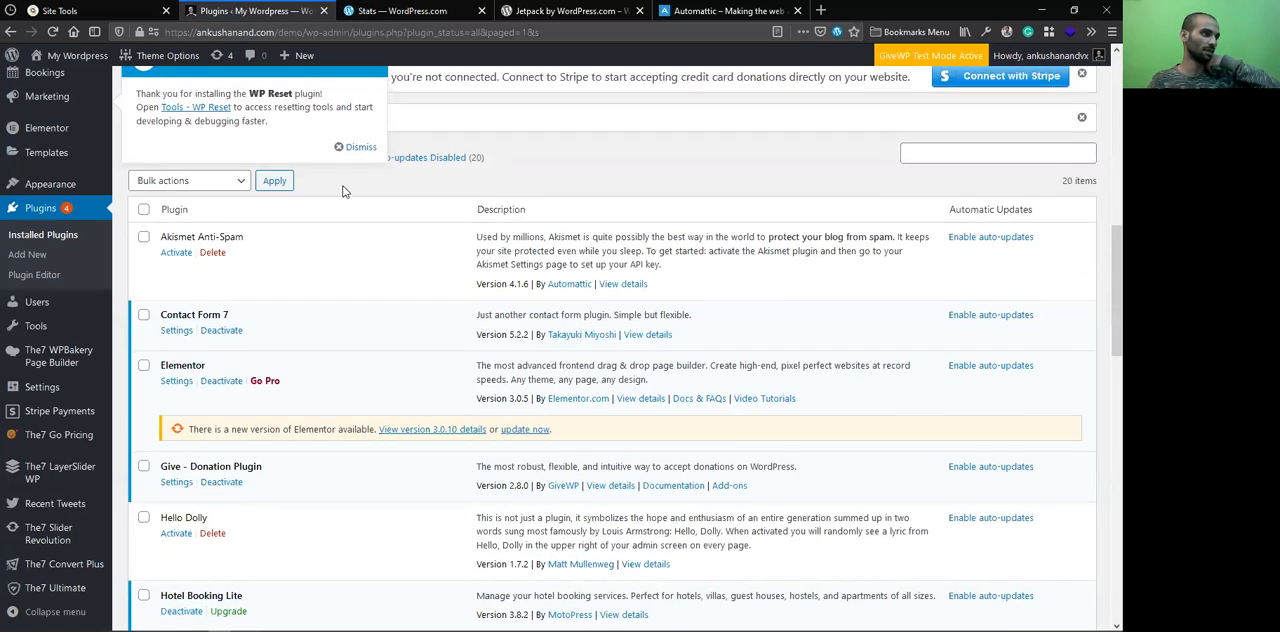
pyautogui.scroll(-3, 342, 191)
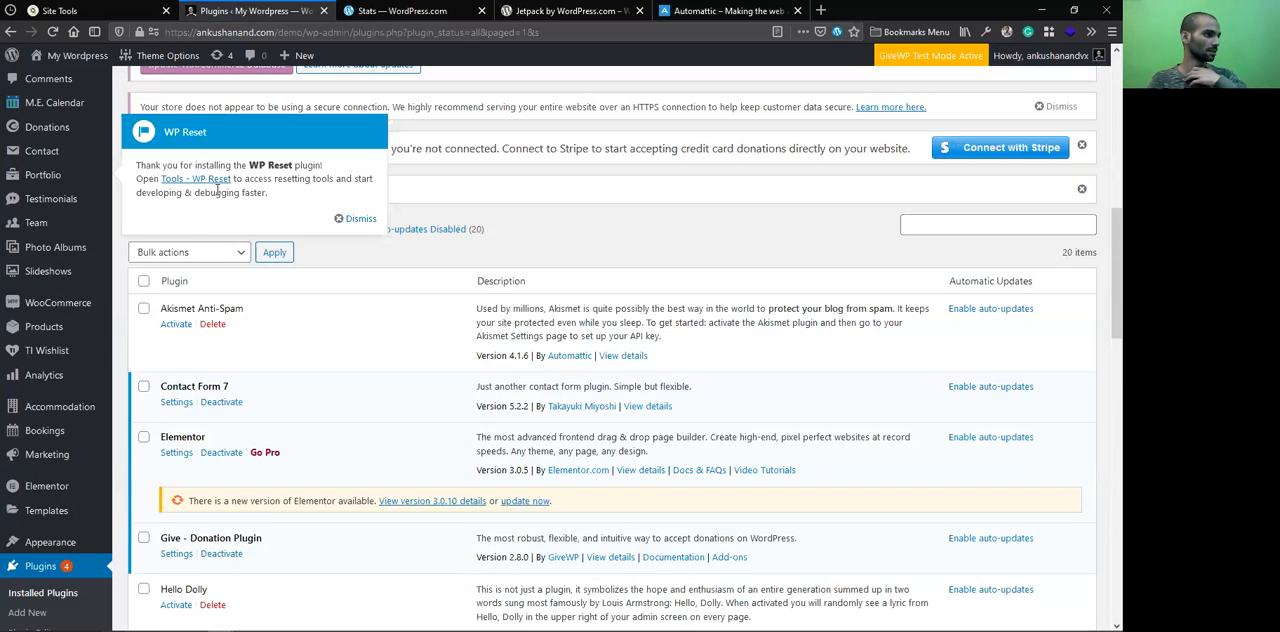
pyautogui.click(211, 180)
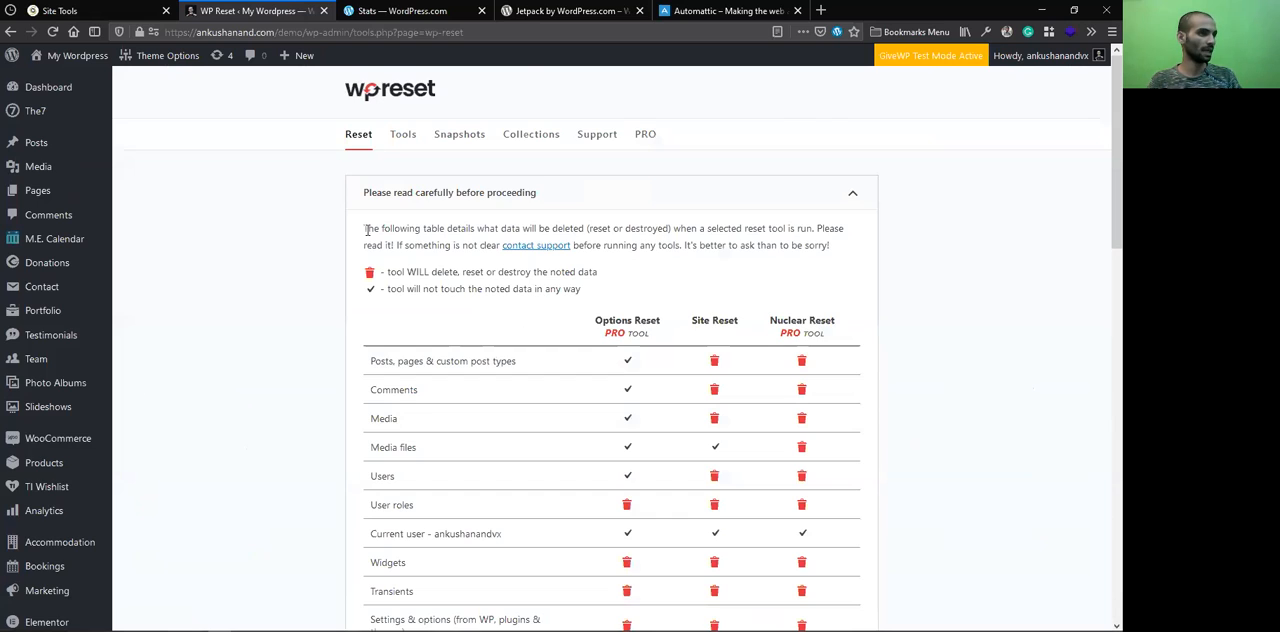
pyautogui.scroll(-10, 370, 250)
pyautogui.scroll(-5, 379, 260)
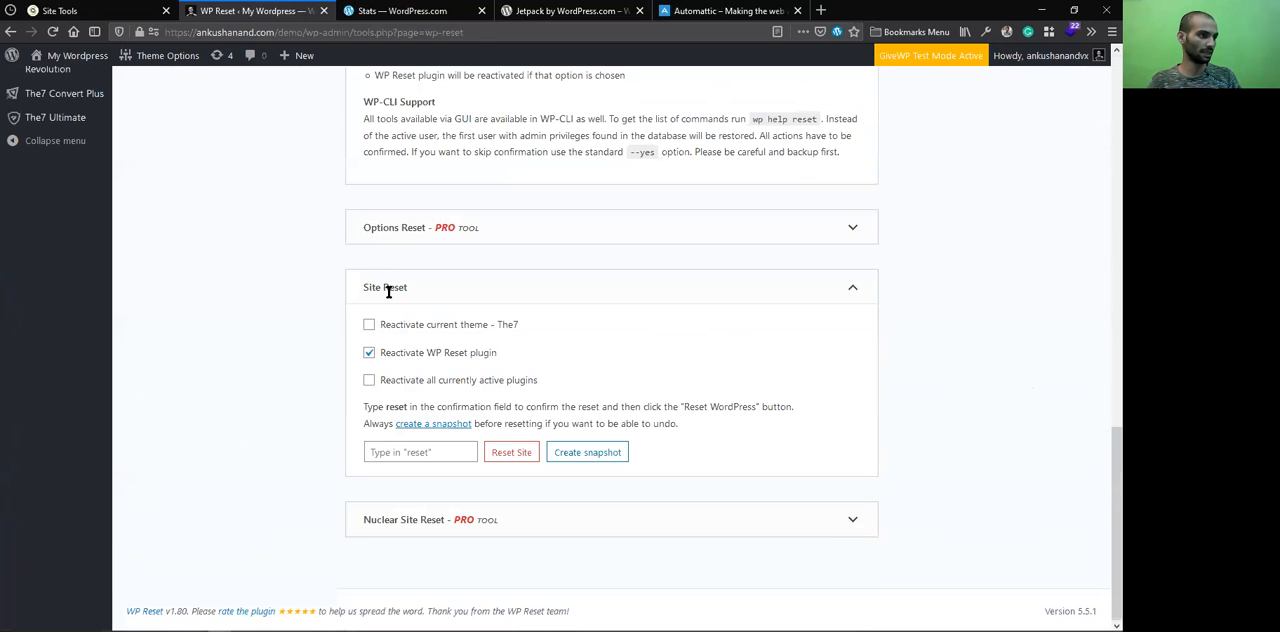
# Turn off reactivation of the WP Reset plugin in Site Reset, leaving reactivation of the current theme off
pyautogui.click(450, 331)
pyautogui.click(451, 331)
pyautogui.click(462, 358)
pyautogui.click(458, 356)
pyautogui.click(455, 356)
# Enter "reset" as the Site Reset confirmation word, and run and confirm the site reset
pyautogui.click(418, 452)
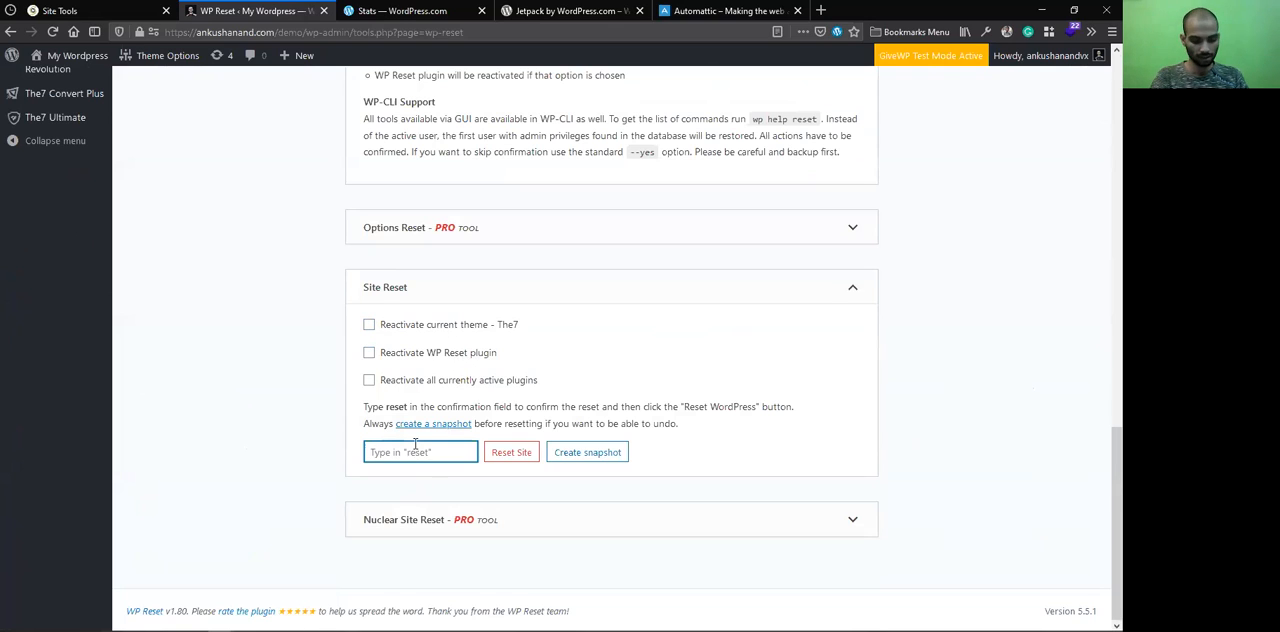
pyautogui.write('reset')
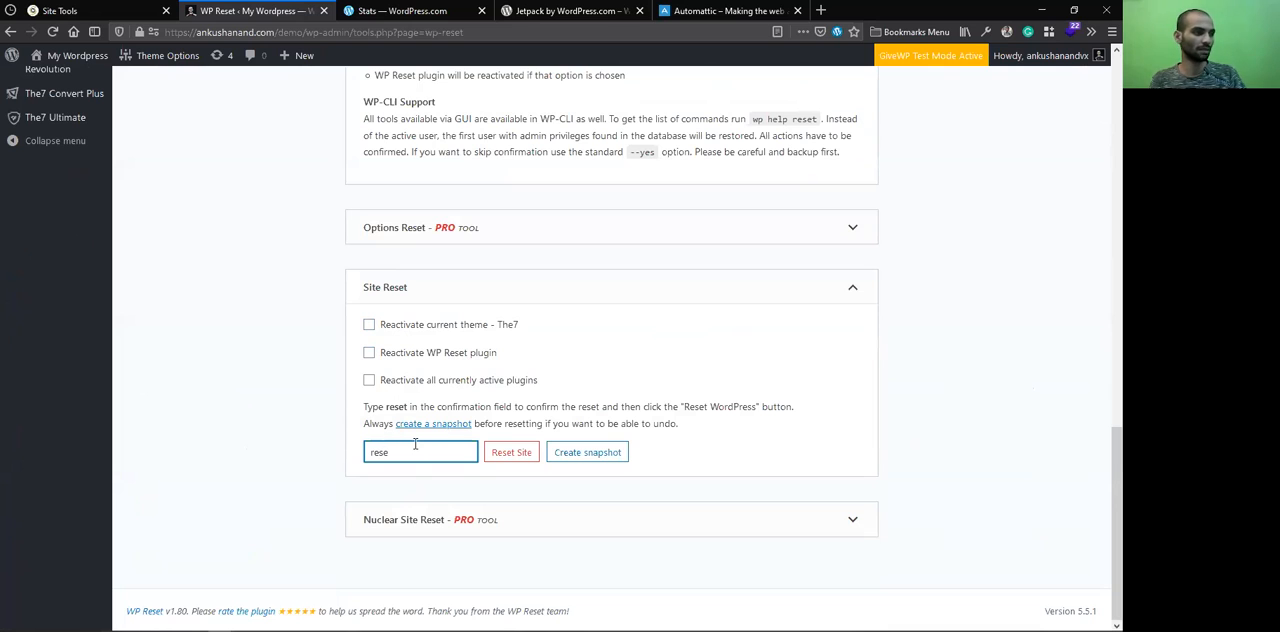
pyautogui.click(522, 452)
pyautogui.click(528, 445)
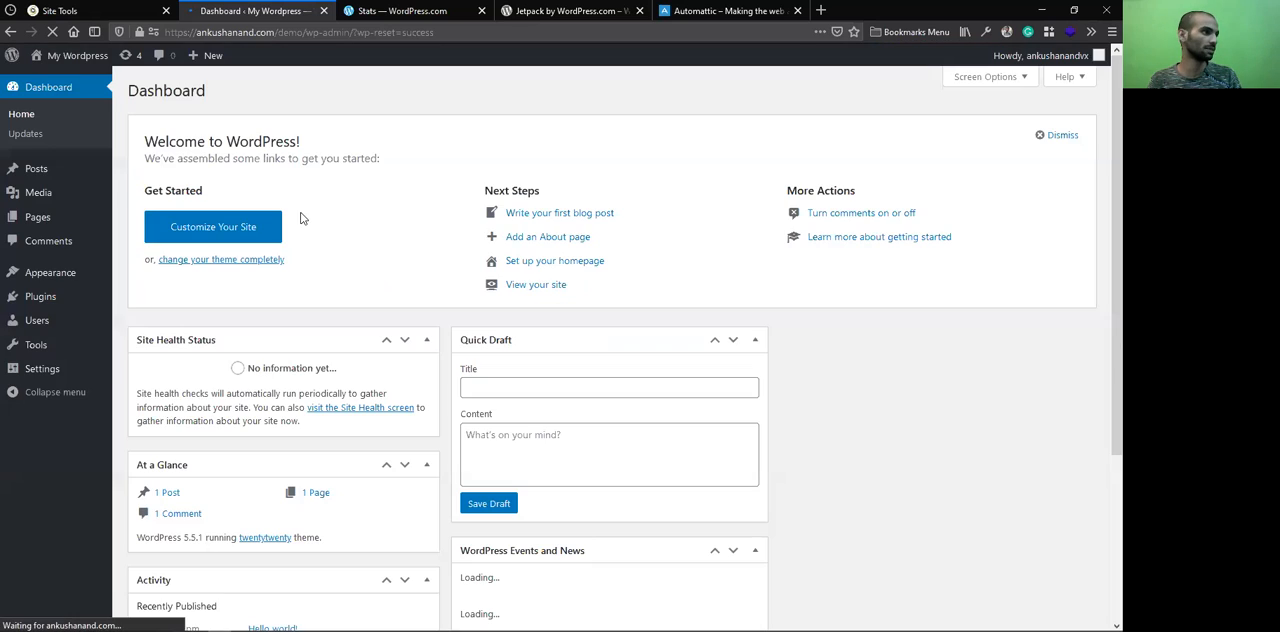
# Check the available WordPress and plugin updates, and open the list of installed plugins
pyautogui.moveTo(94, 299)
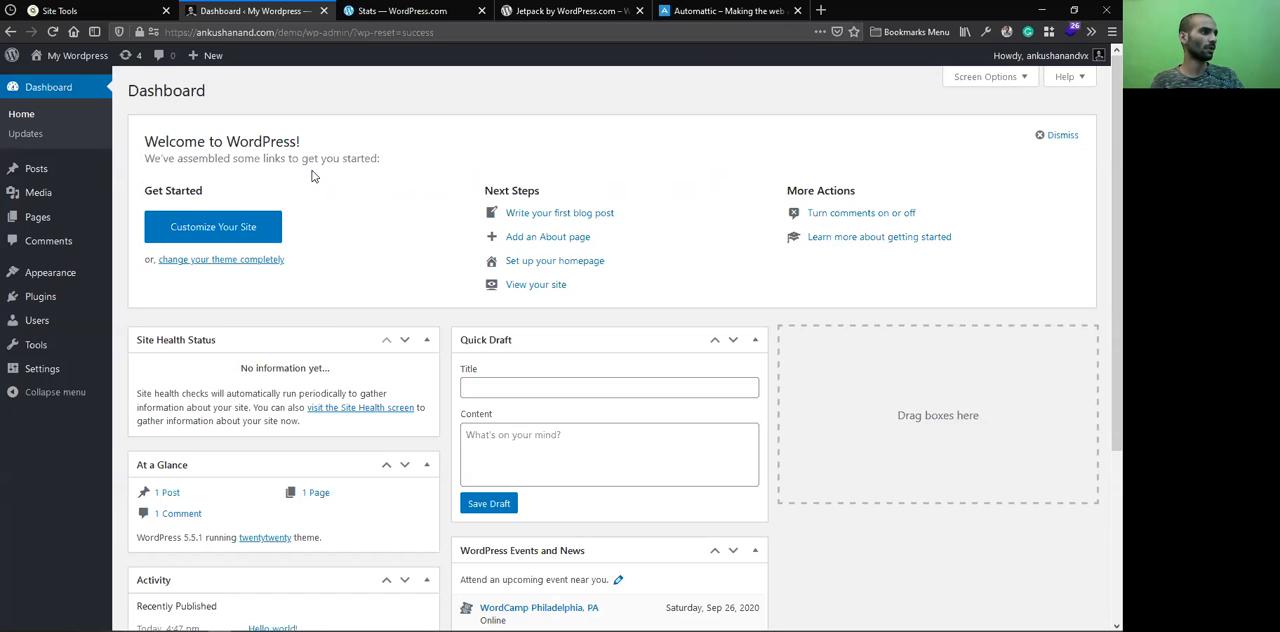
pyautogui.click(137, 62)
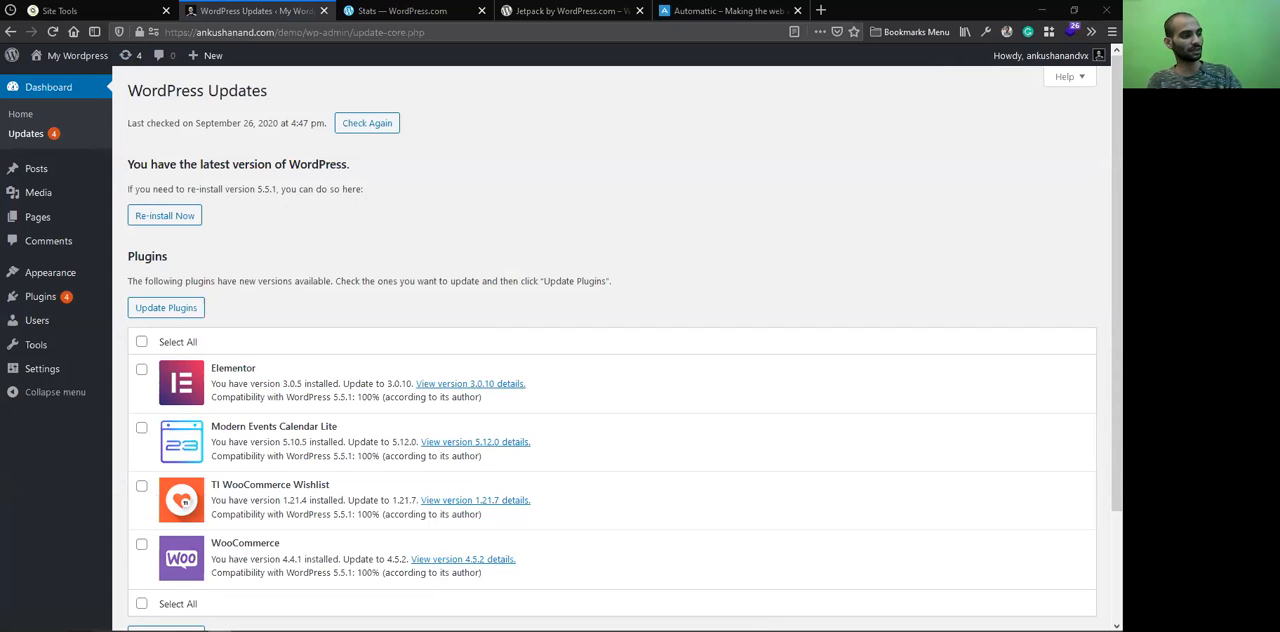
pyautogui.click(45, 298)
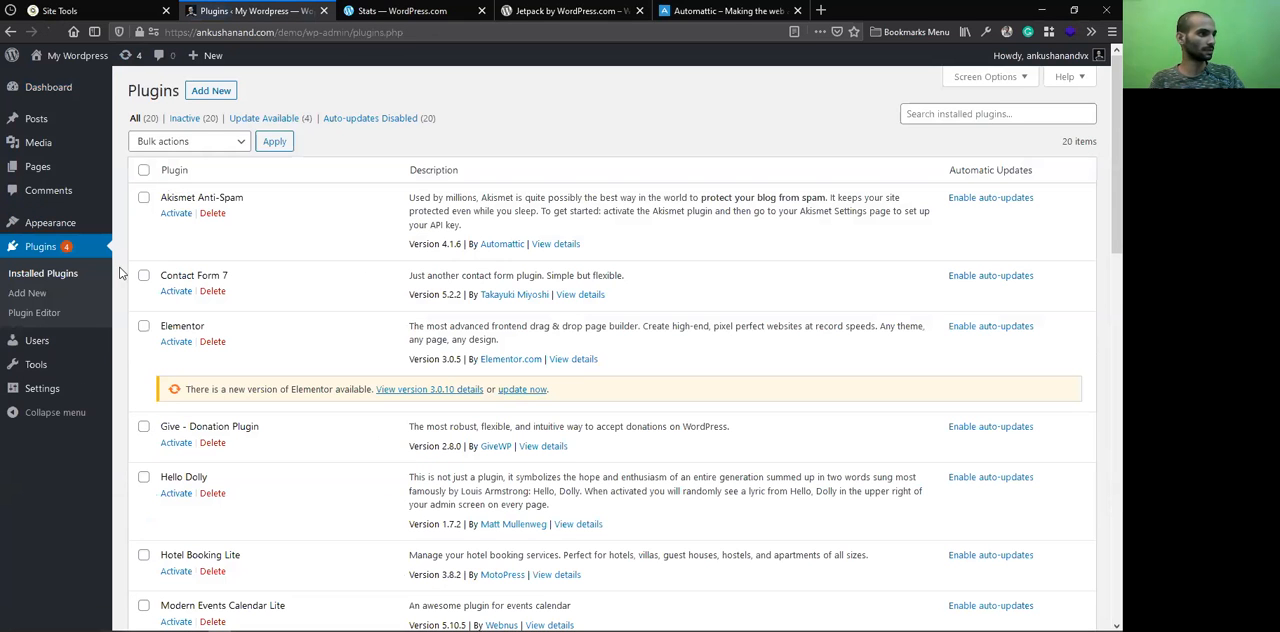
# Delete all installed plugins from the demo site in one bulk action and confirm the deletion
pyautogui.click(144, 172)
pyautogui.click(168, 141)
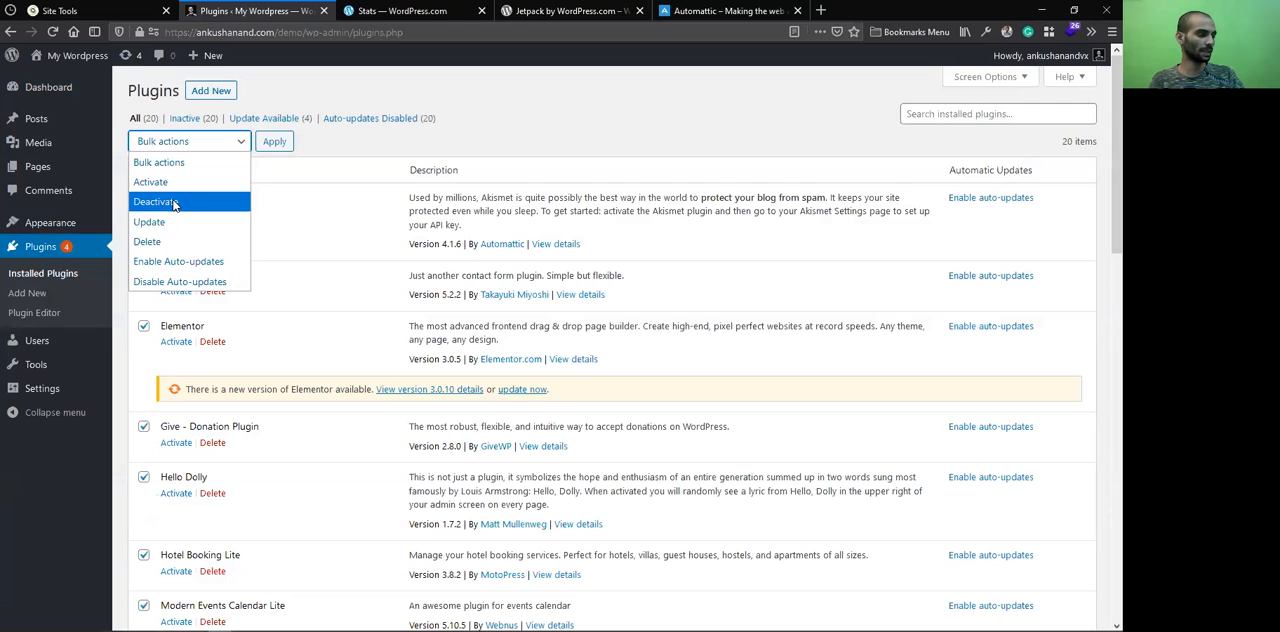
pyautogui.click(182, 202)
pyautogui.click(188, 141)
pyautogui.click(185, 238)
pyautogui.click(273, 141)
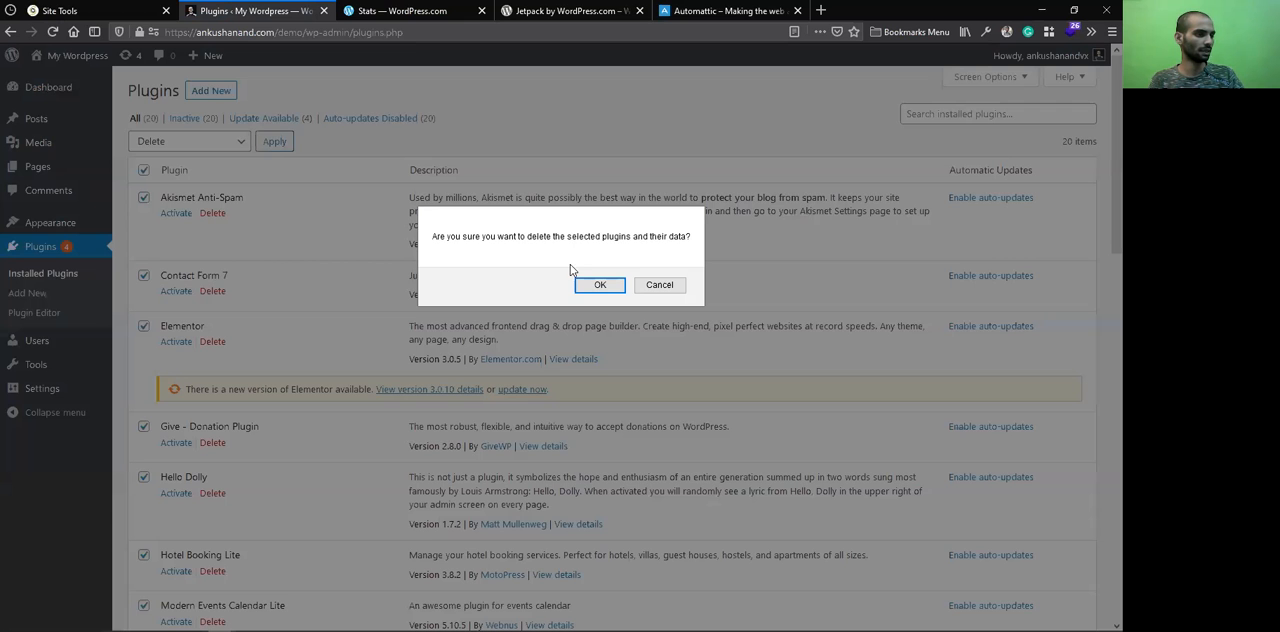
pyautogui.click(600, 285)
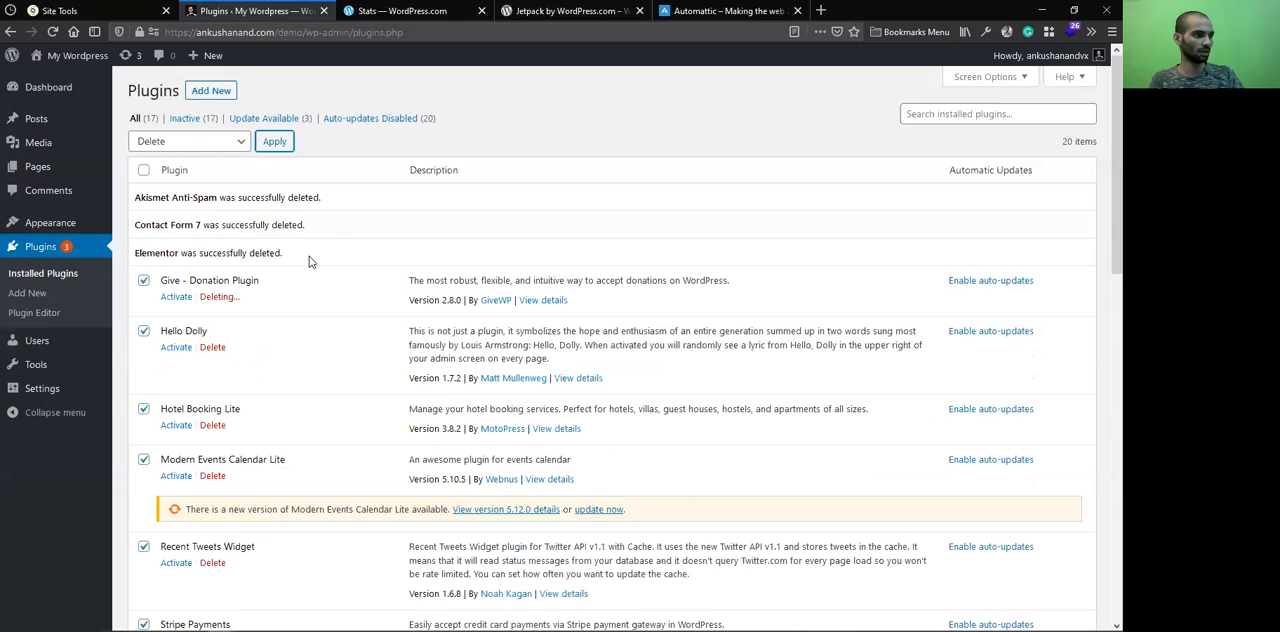
# Open the Add Plugins page in a separate tab, and install and activate Jetpack by WordPress.com
pyautogui.middleClick(226, 95)
pyautogui.click(387, 10)
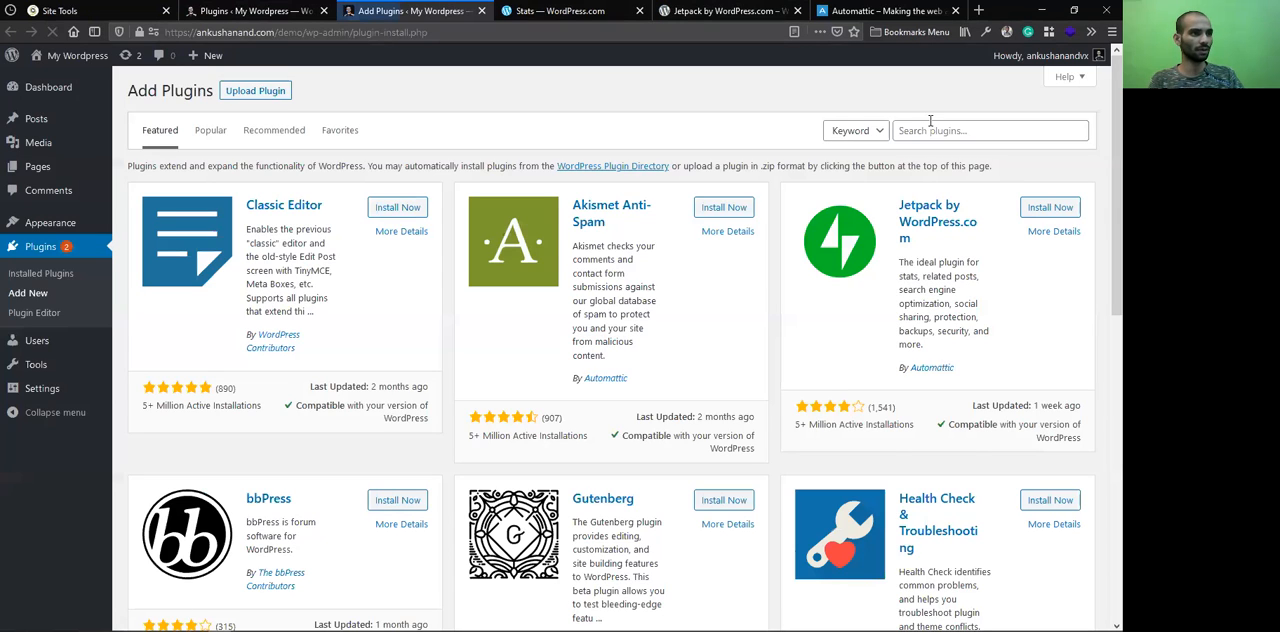
pyautogui.click(930, 122)
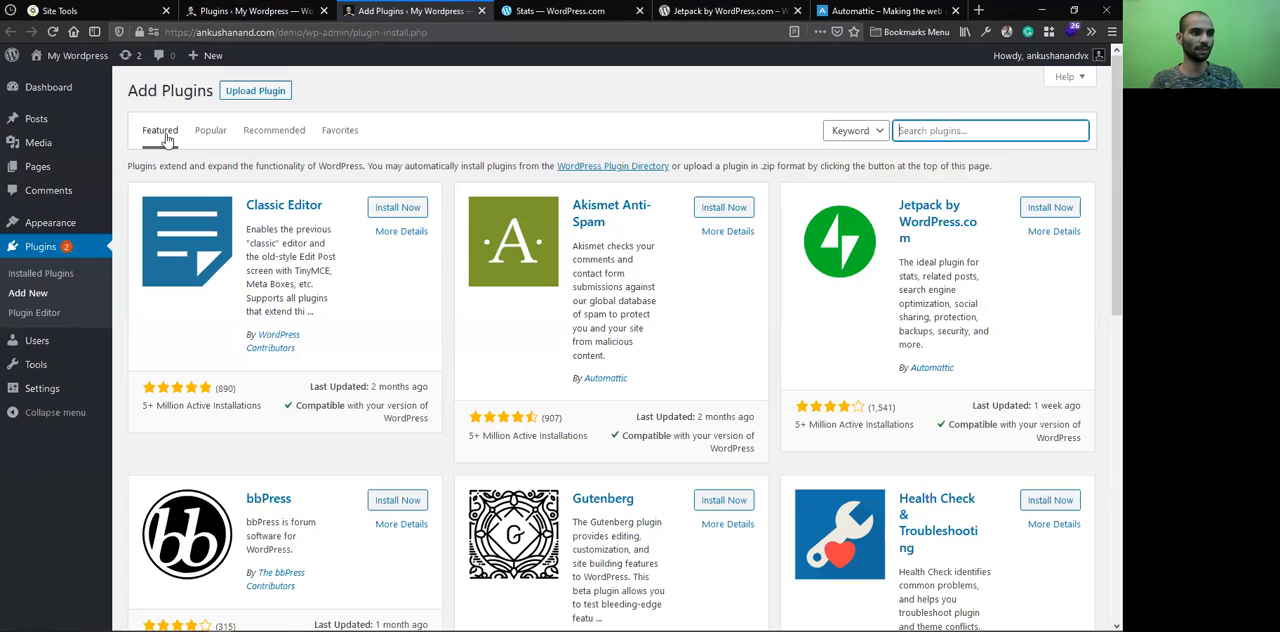
pyautogui.click(1058, 209)
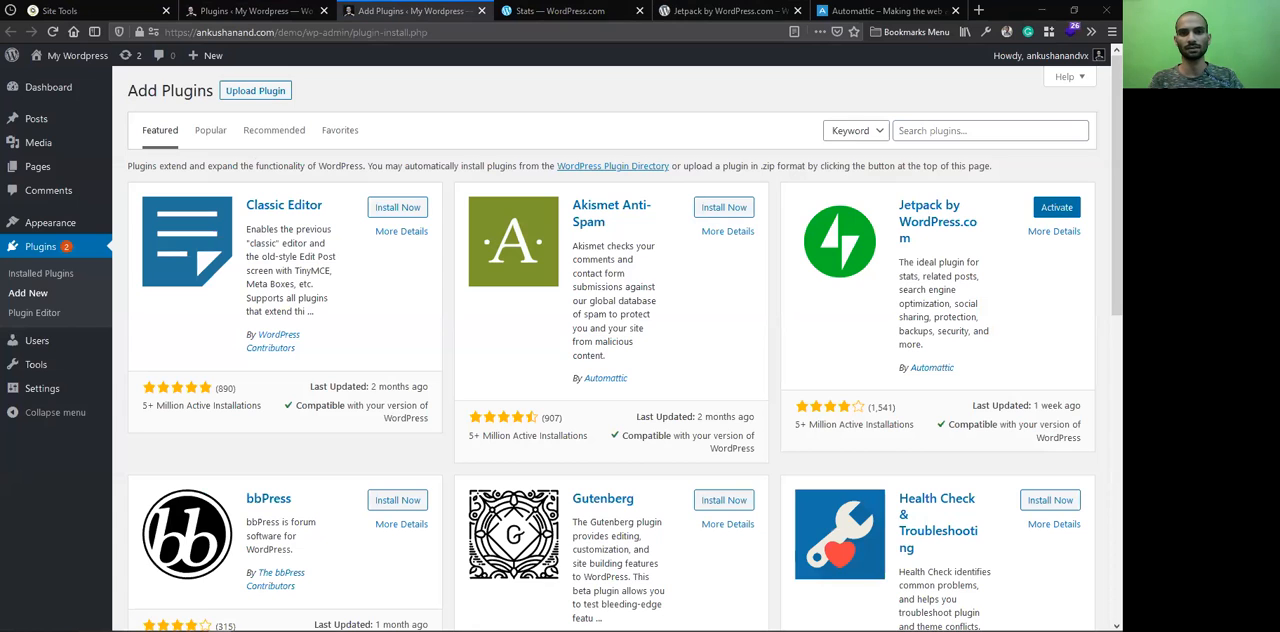
pyautogui.click(1056, 207)
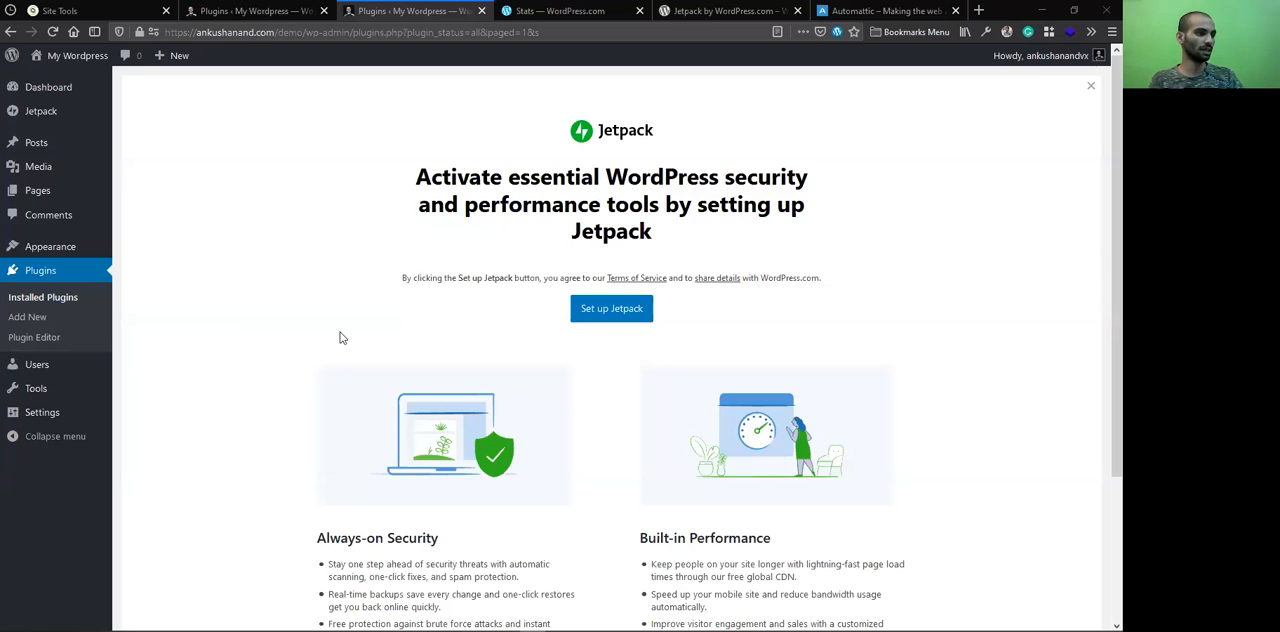
# Review the security and performance features on Jetpack's setup banner, and dismiss it to reach the installed plugins list
pyautogui.scroll(-3, 617, 320)
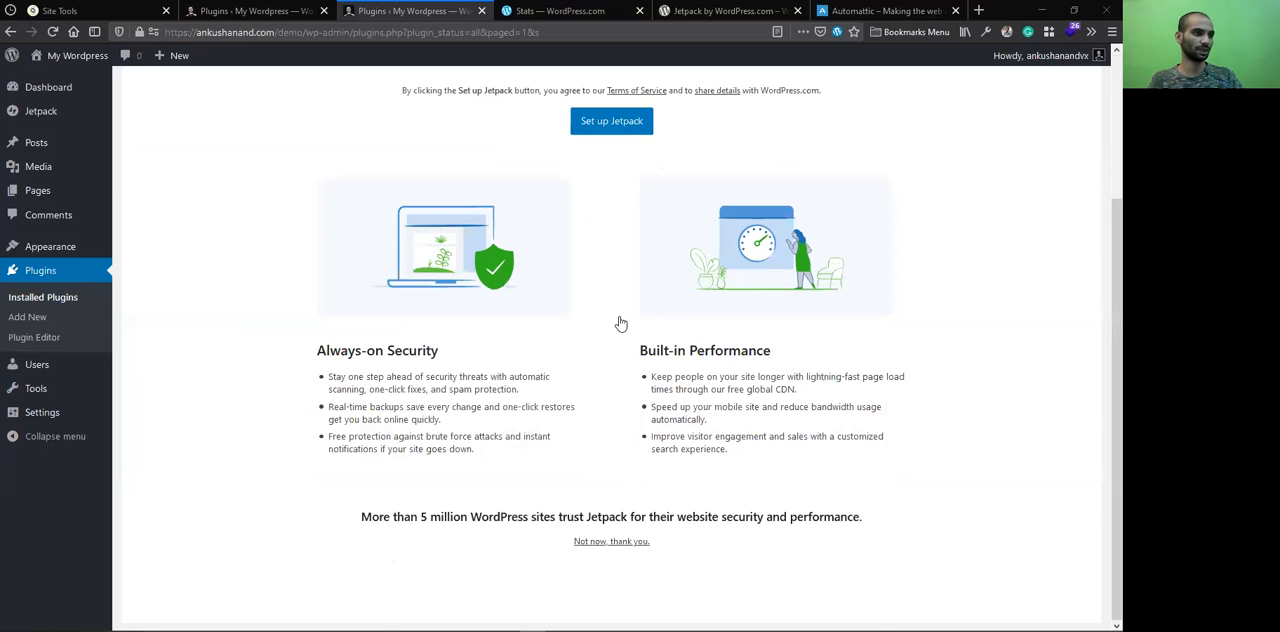
pyautogui.scroll(3, 562, 340)
pyautogui.scroll(-3, 502, 464)
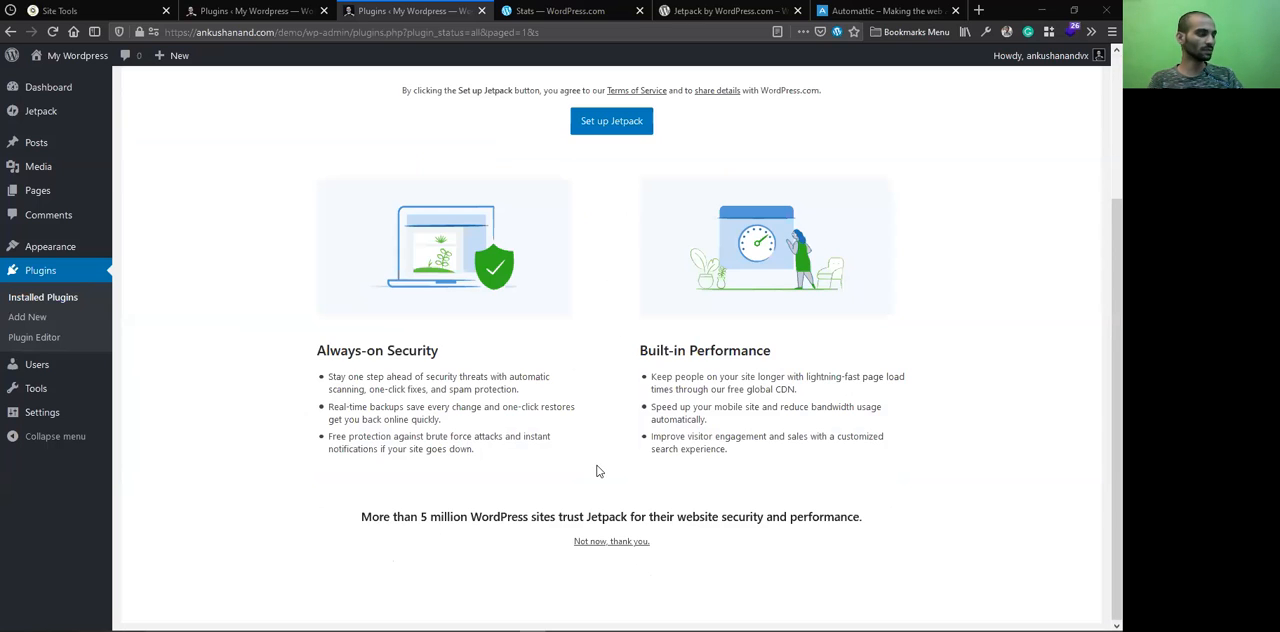
pyautogui.scroll(3, 574, 325)
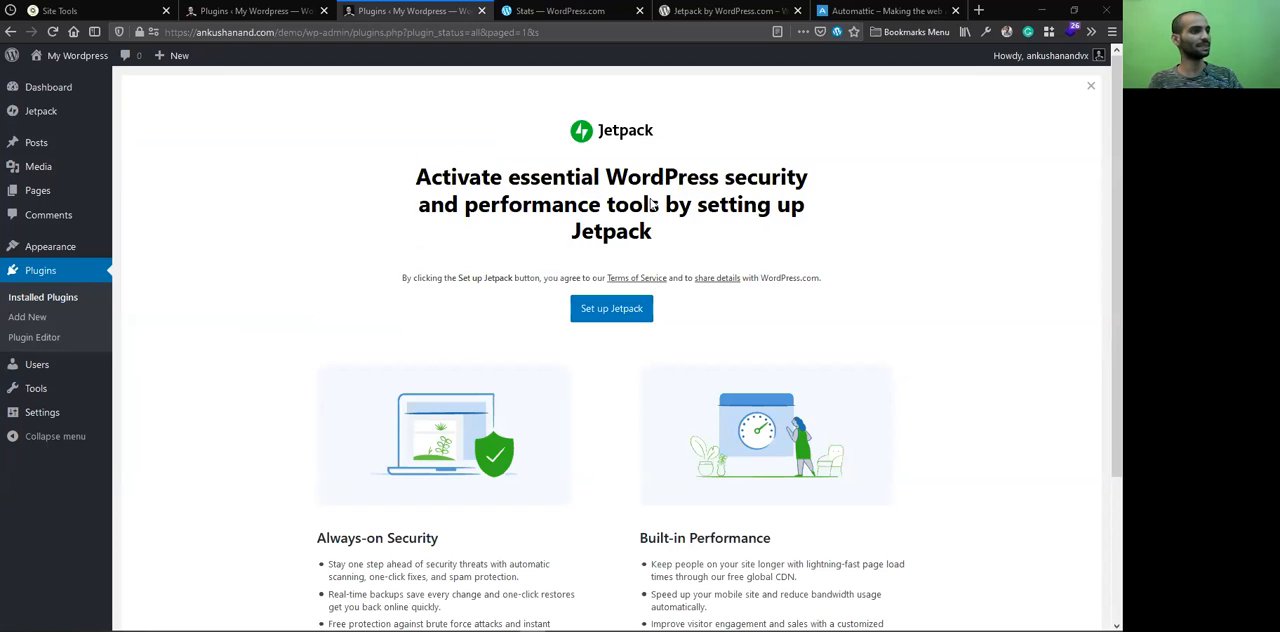
pyautogui.press('Escape')
pyautogui.scroll(-3, 478, 221)
pyautogui.scroll(2, 537, 200)
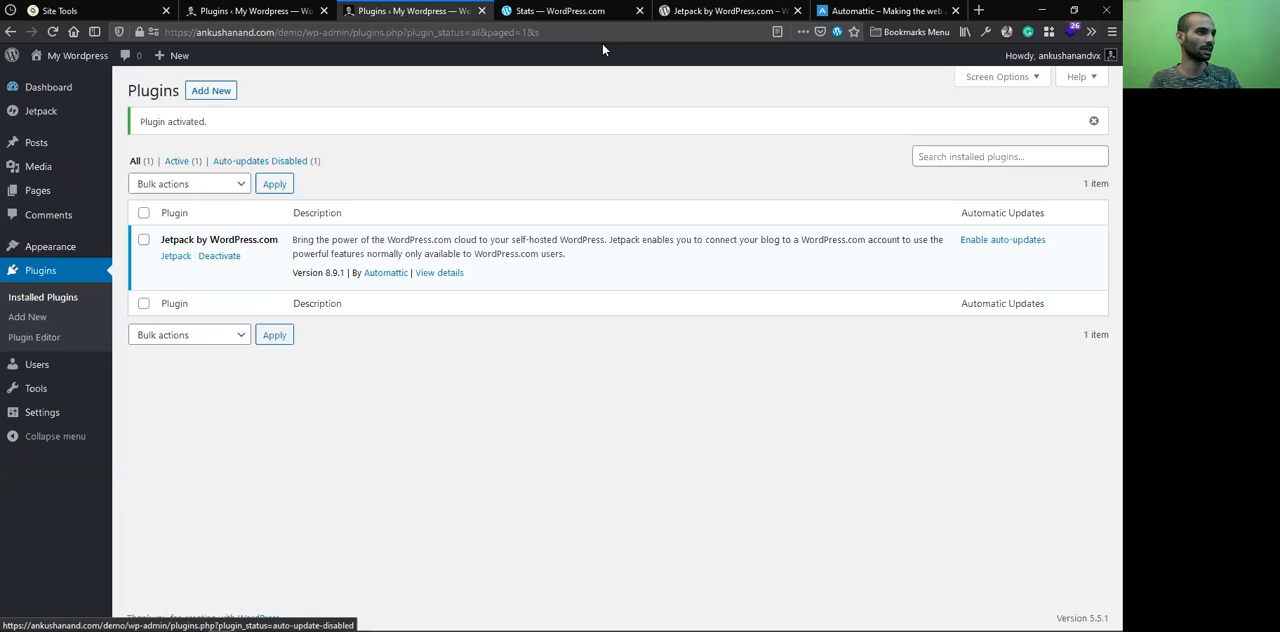
# Load the main site's wp-admin dashboard in the browser tab that holds the Jetpack plugin page
pyautogui.click(565, 10)
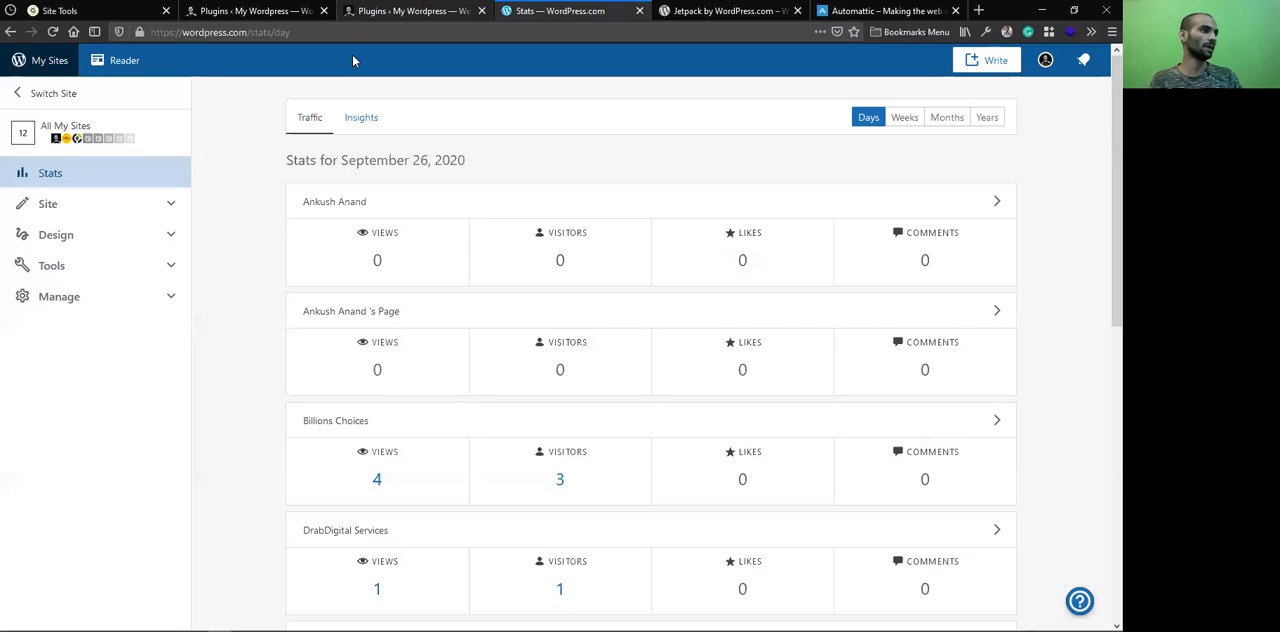
pyautogui.hotkey('ctrl', 'Tab')
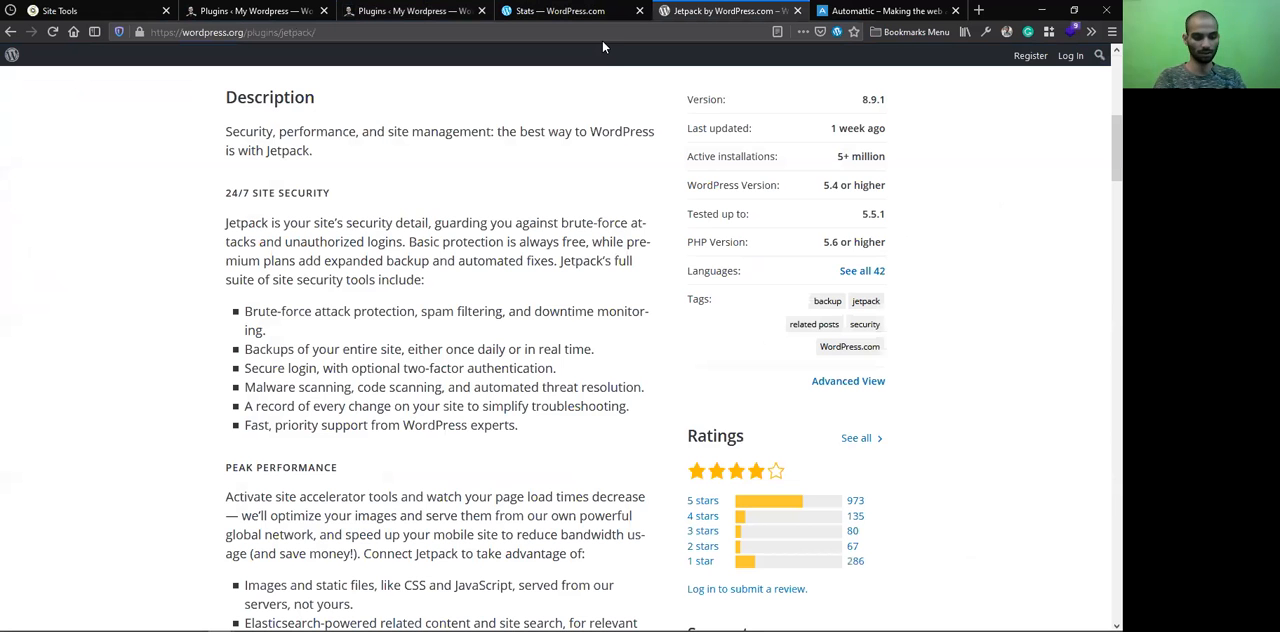
pyautogui.click(529, 30)
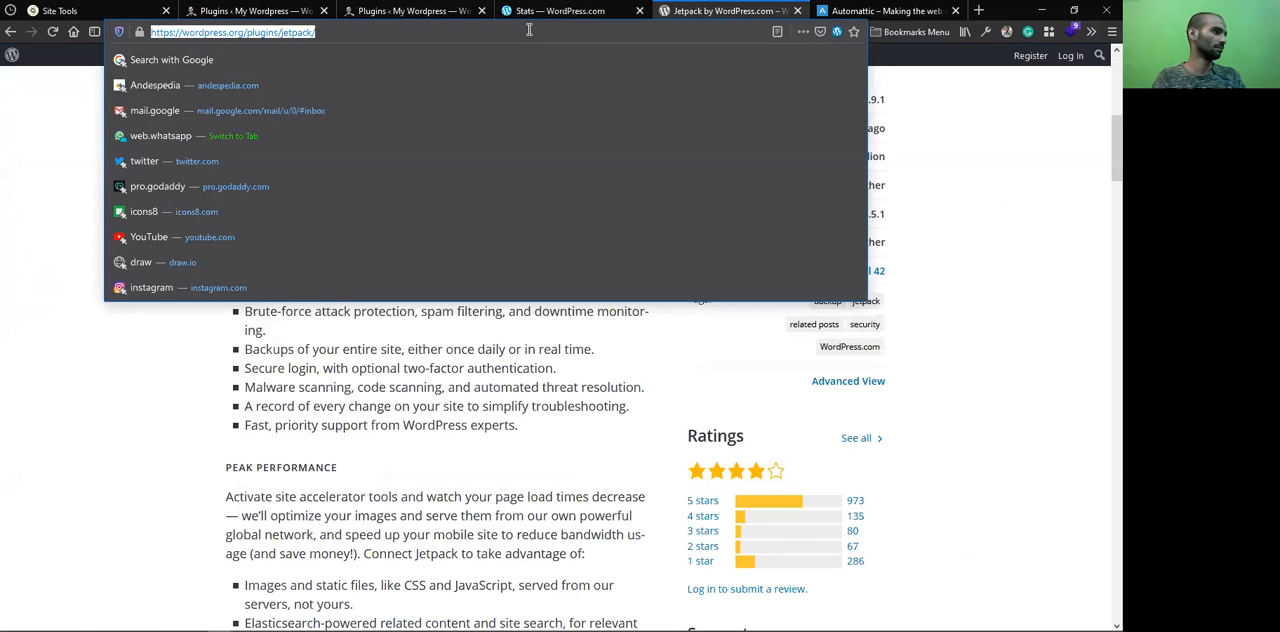
pyautogui.write('an ku')
pyautogui.press('BackSpace')
pyautogui.press('BackSpace')
pyautogui.press('BackSpace')
pyautogui.write('k')
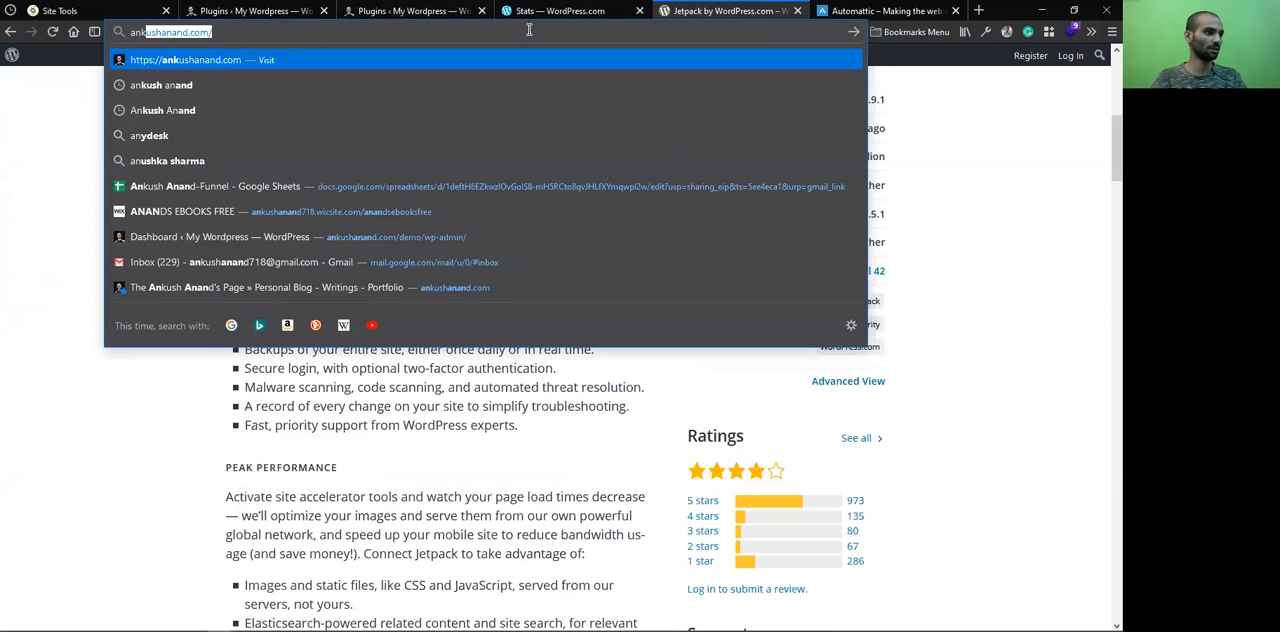
pyautogui.write('ushanand.com/w')
pyautogui.press('Right')
pyautogui.write('w')
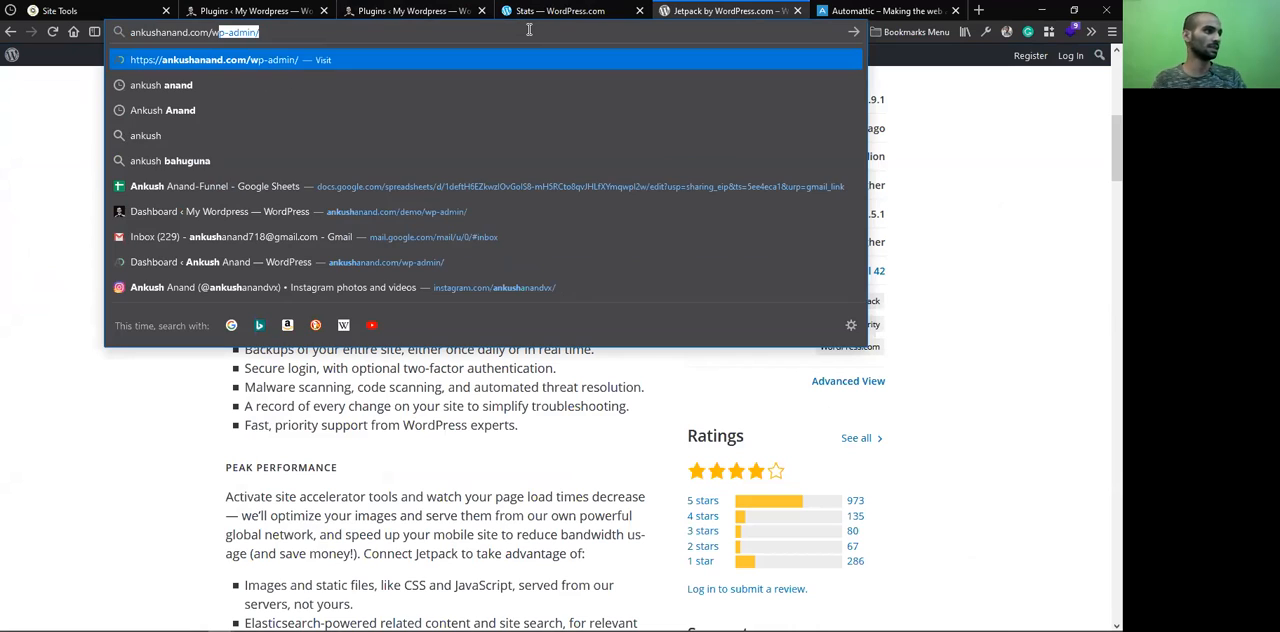
pyautogui.press('Return')
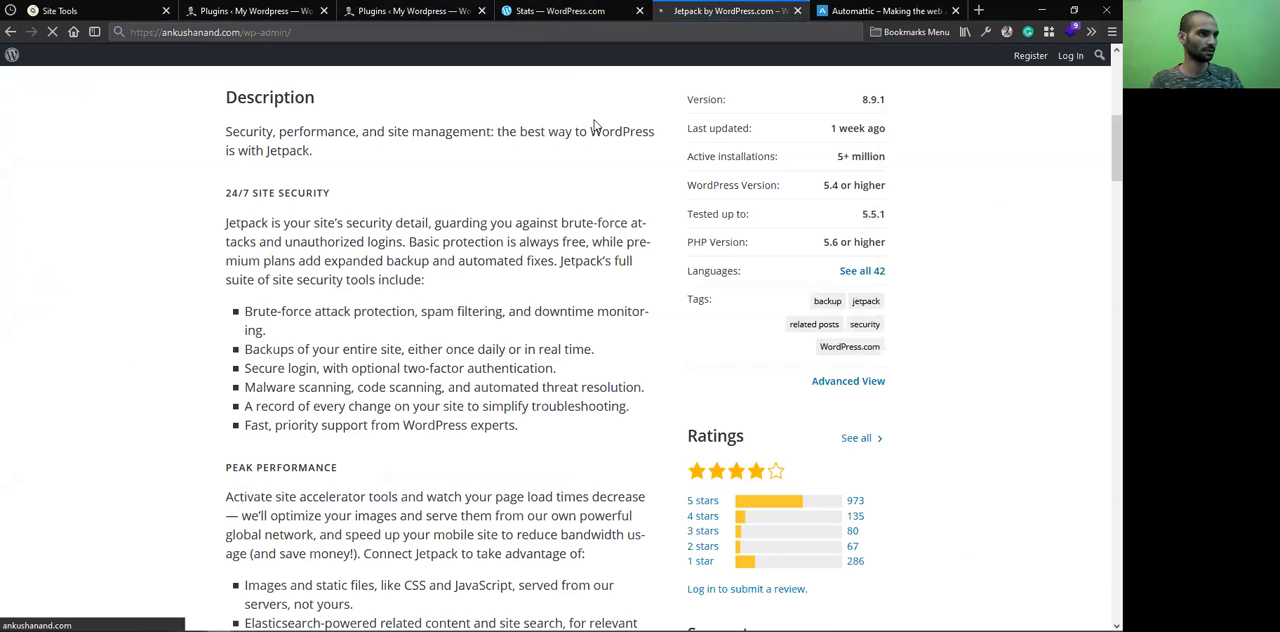
pyautogui.scroll(5, 594, 126)
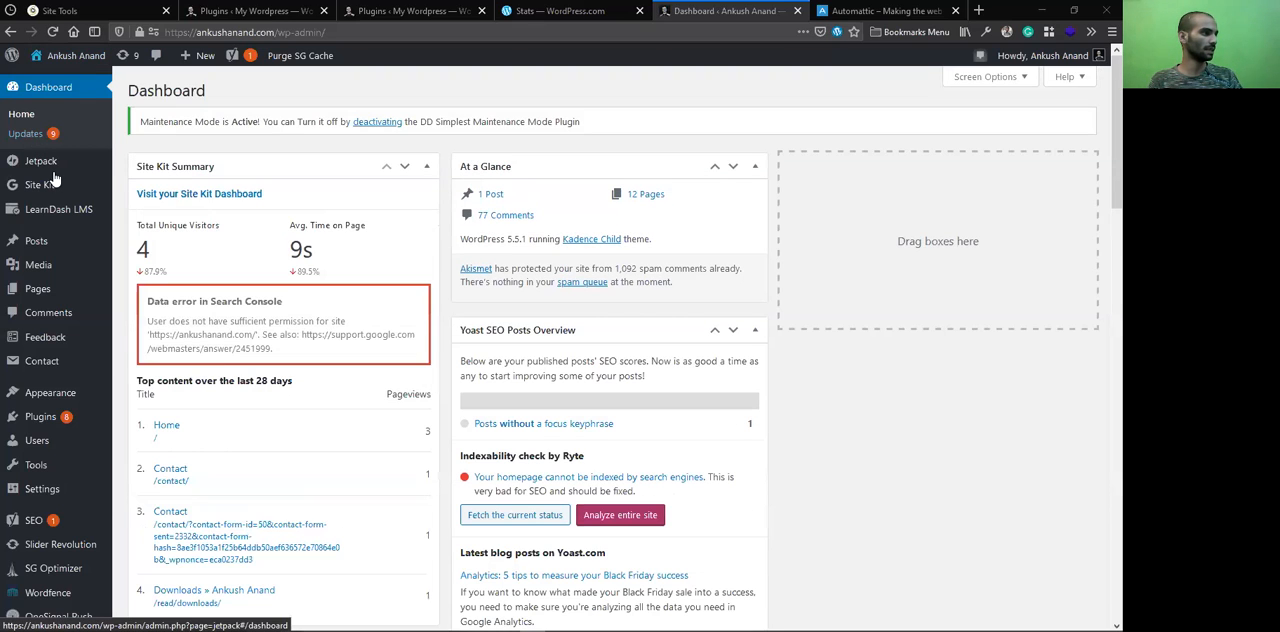
# Open the main site's Jetpack dashboard and examine its Site Stats, highlighting the all-time views figure
pyautogui.moveTo(37, 167)
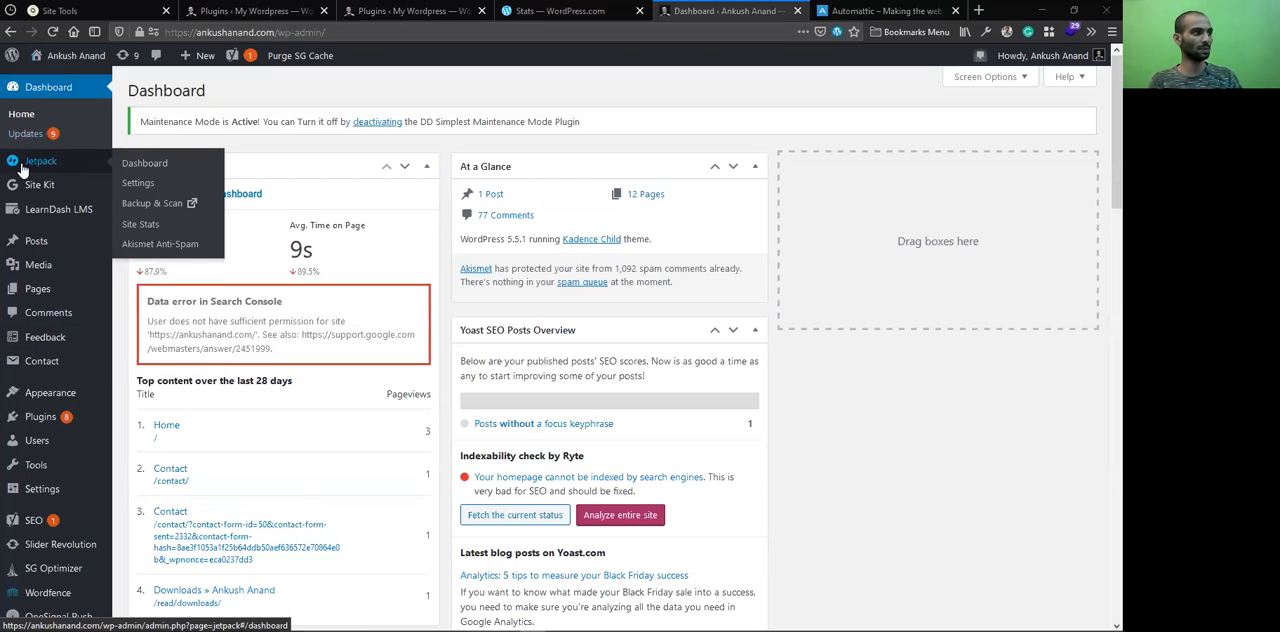
pyautogui.click(147, 167)
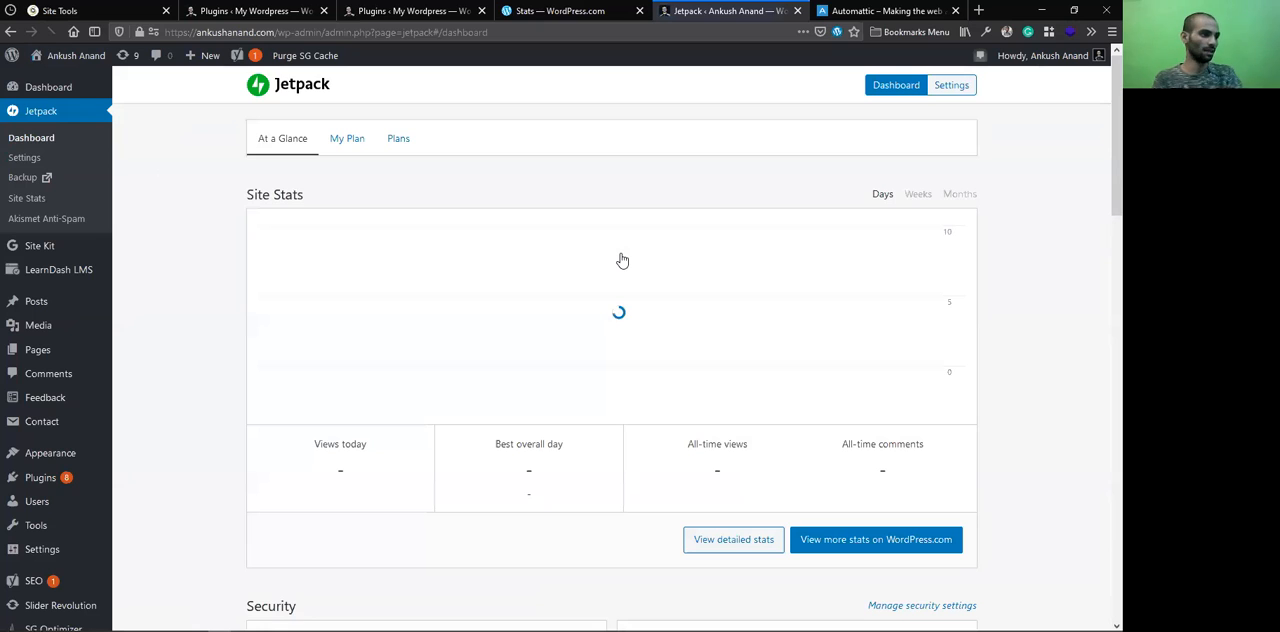
pyautogui.moveTo(622, 260)
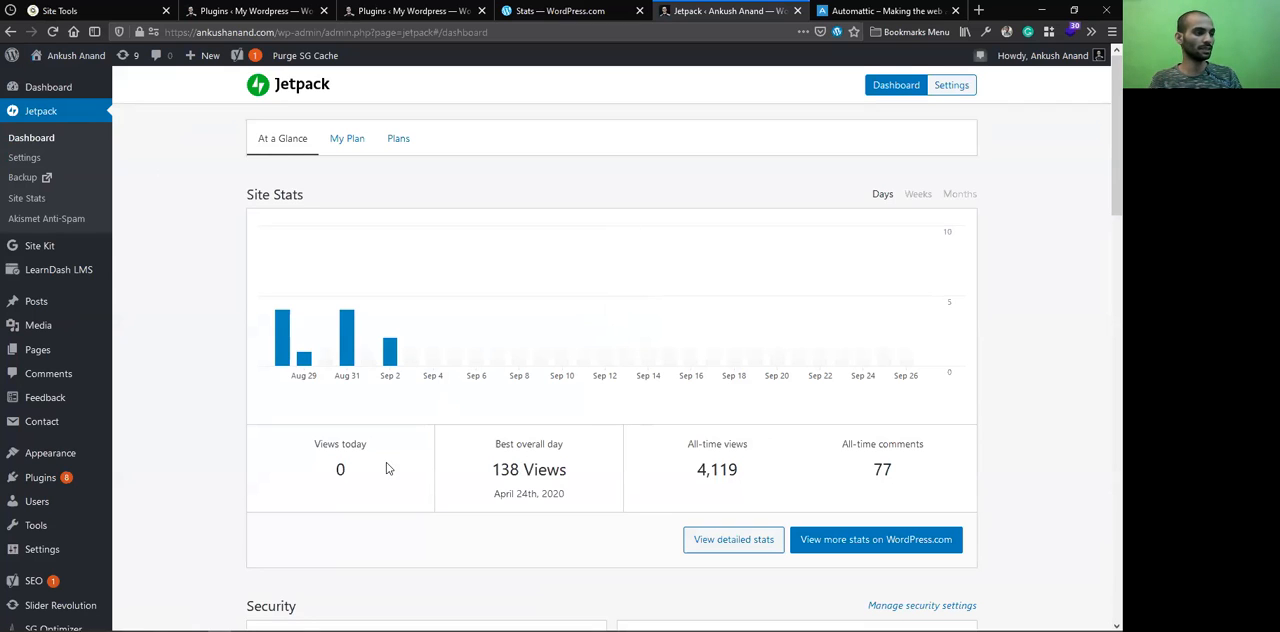
pyautogui.scroll(-3, 737, 258)
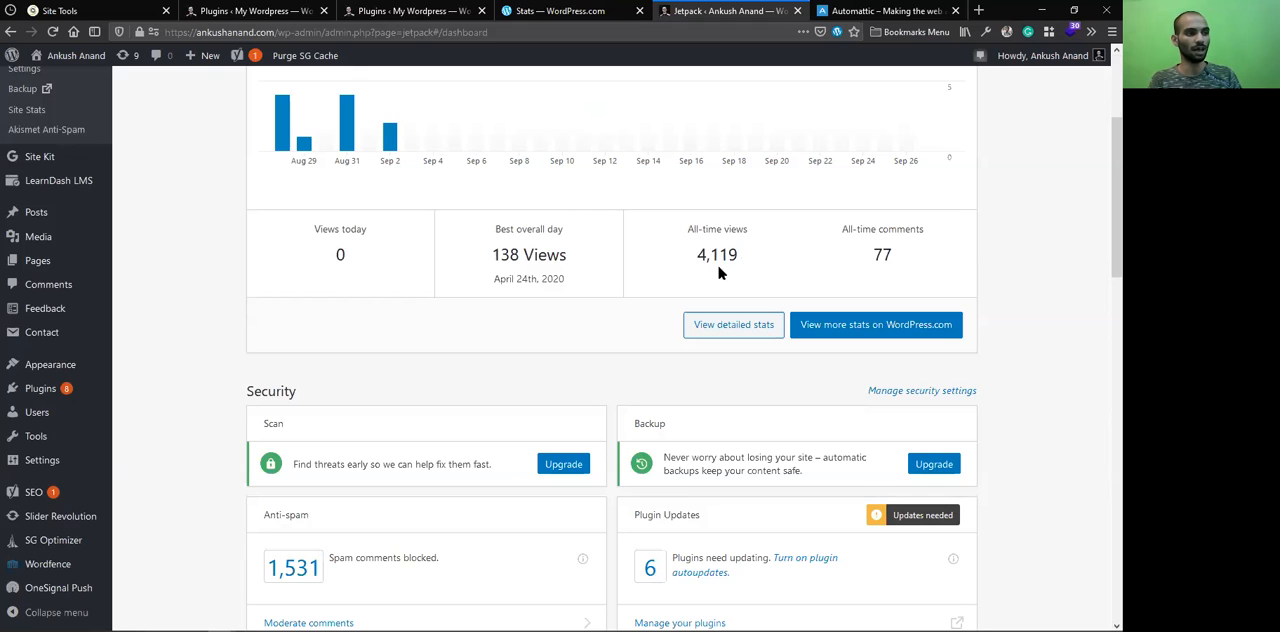
pyautogui.doubleClick(717, 255)
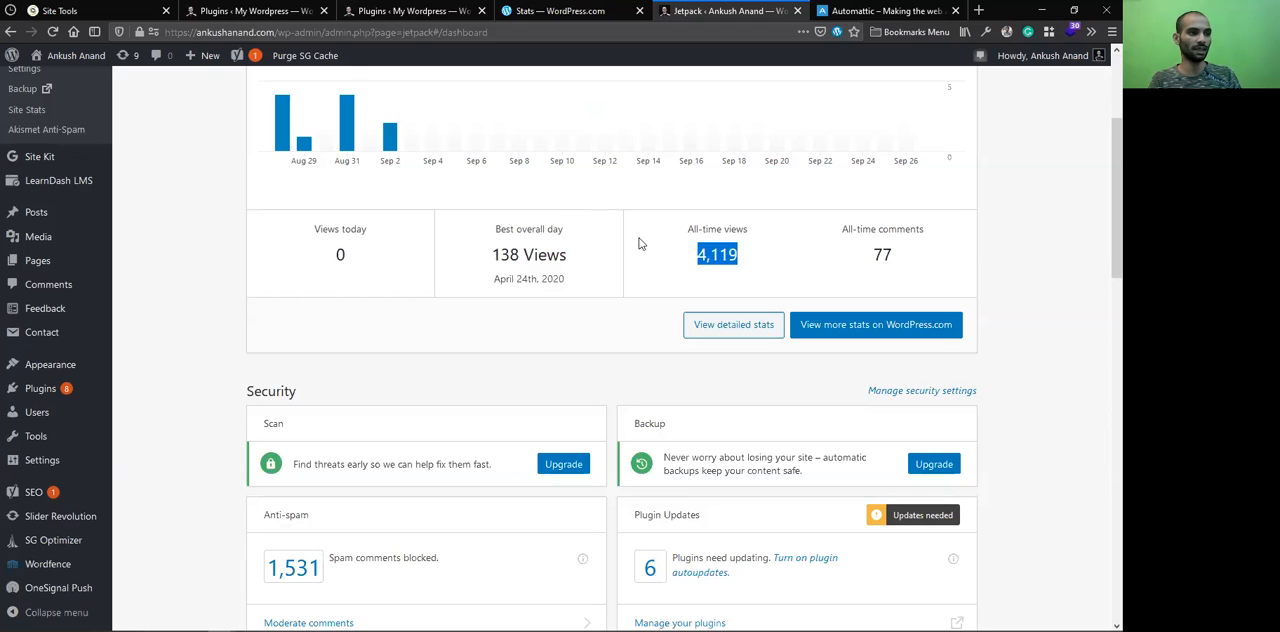
pyautogui.click(765, 270)
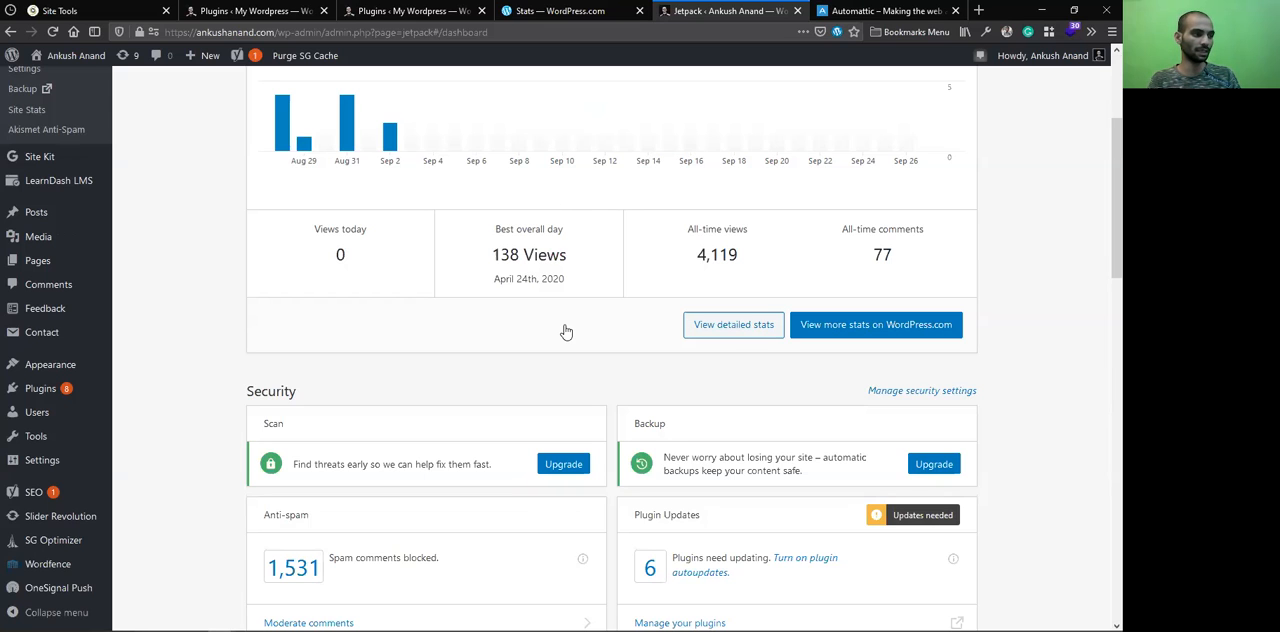
# Examine the dashboard's Security and Performance cards, highlighting the Downtime monitor and Image Accelerator headings
pyautogui.scroll(-3, 381, 295)
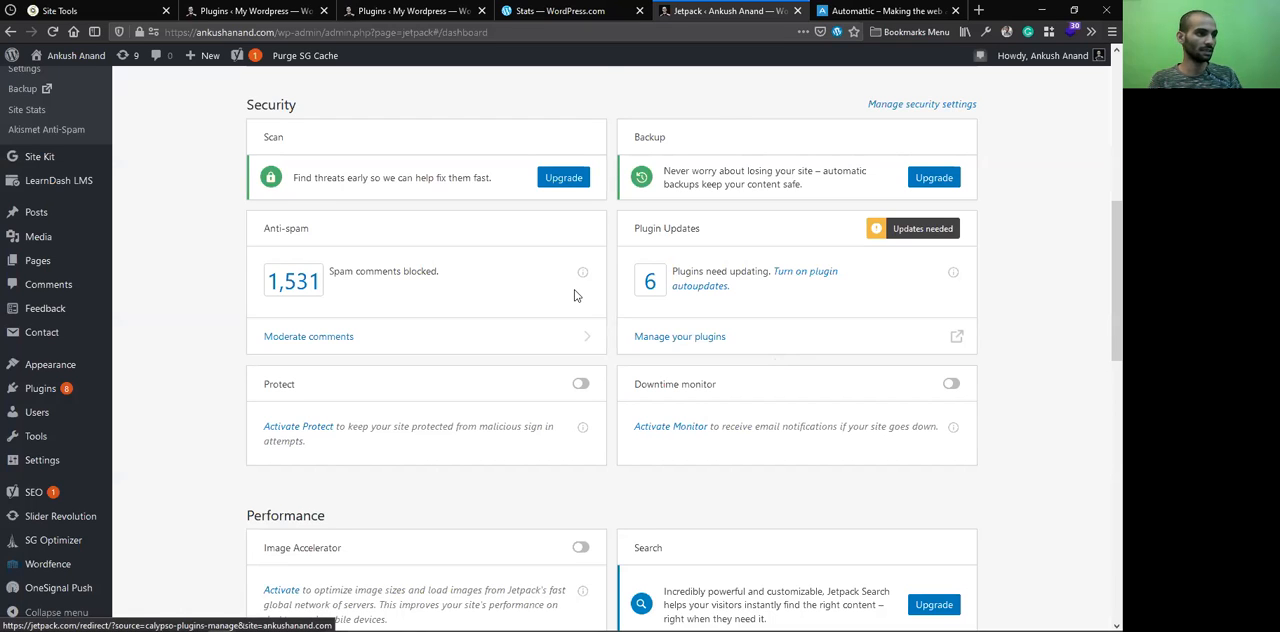
pyautogui.scroll(-1, 586, 380)
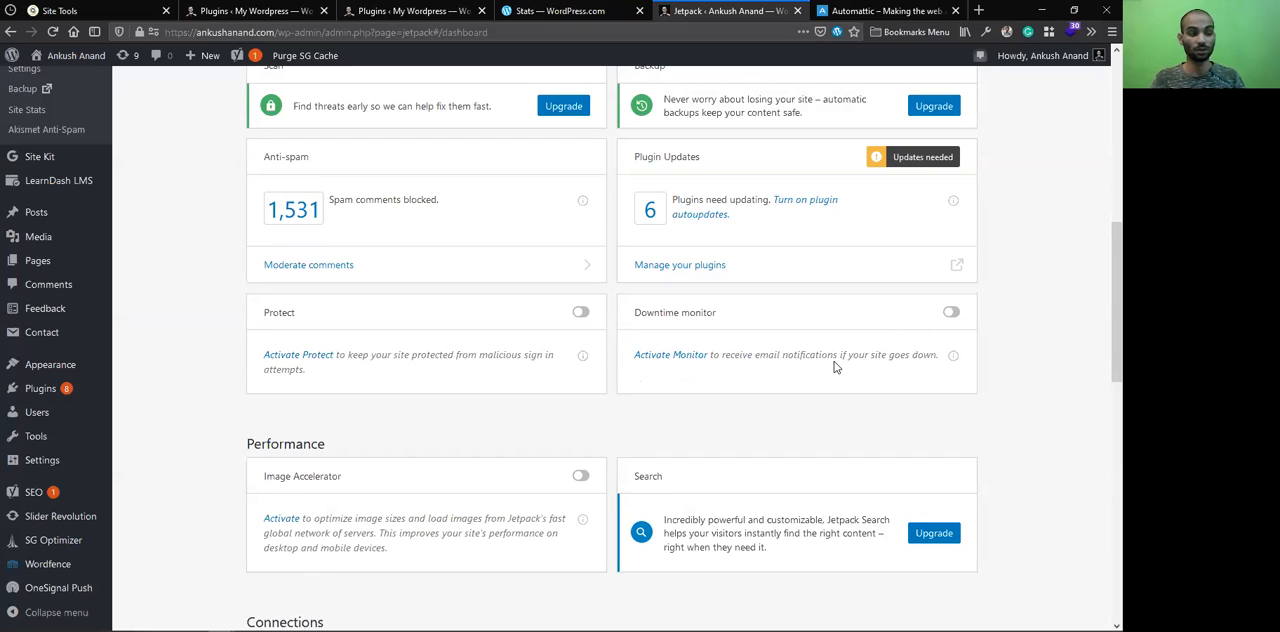
pyautogui.tripleClick(690, 312)
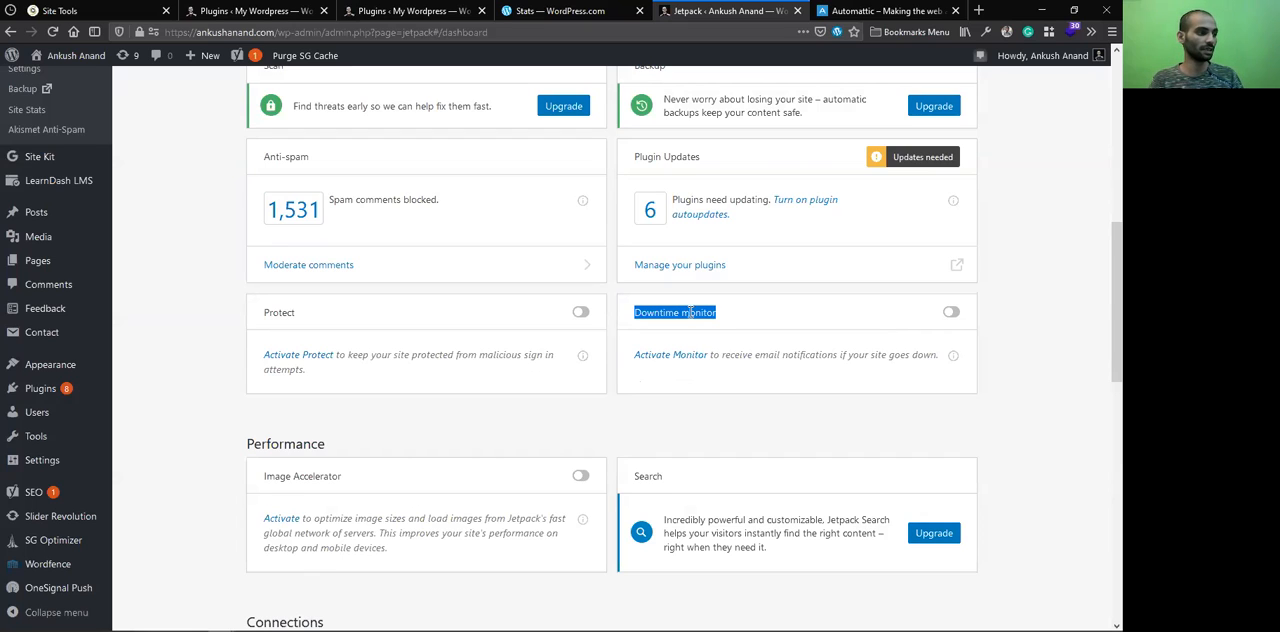
pyautogui.doubleClick(313, 478)
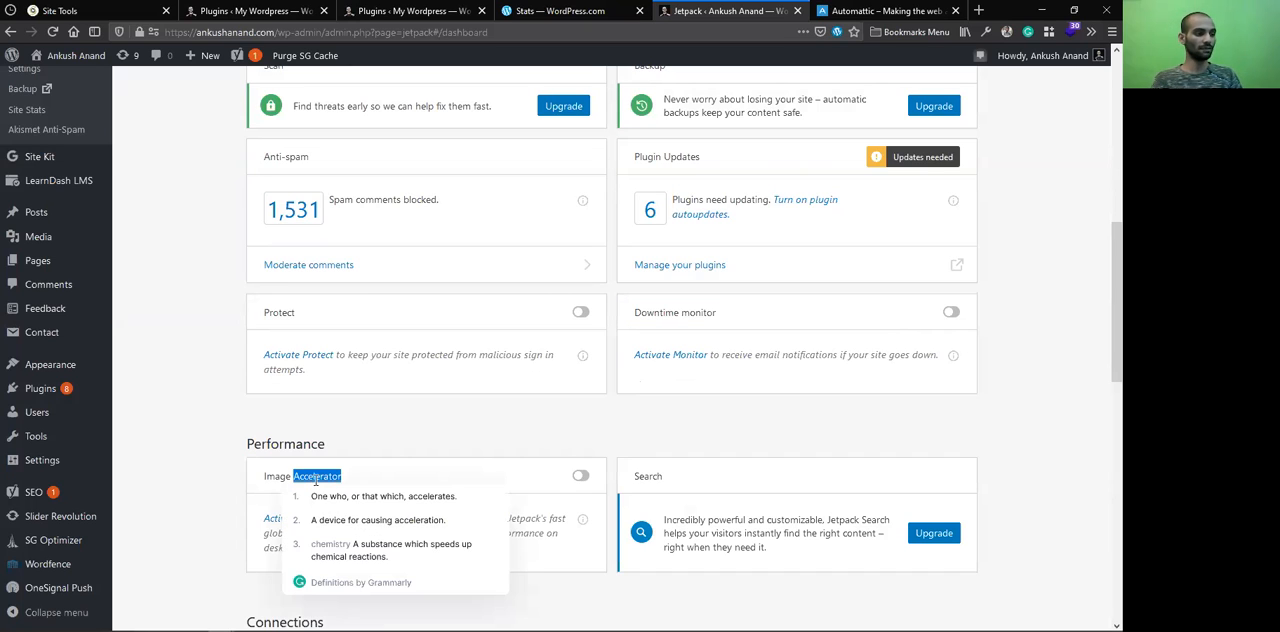
pyautogui.click(489, 472)
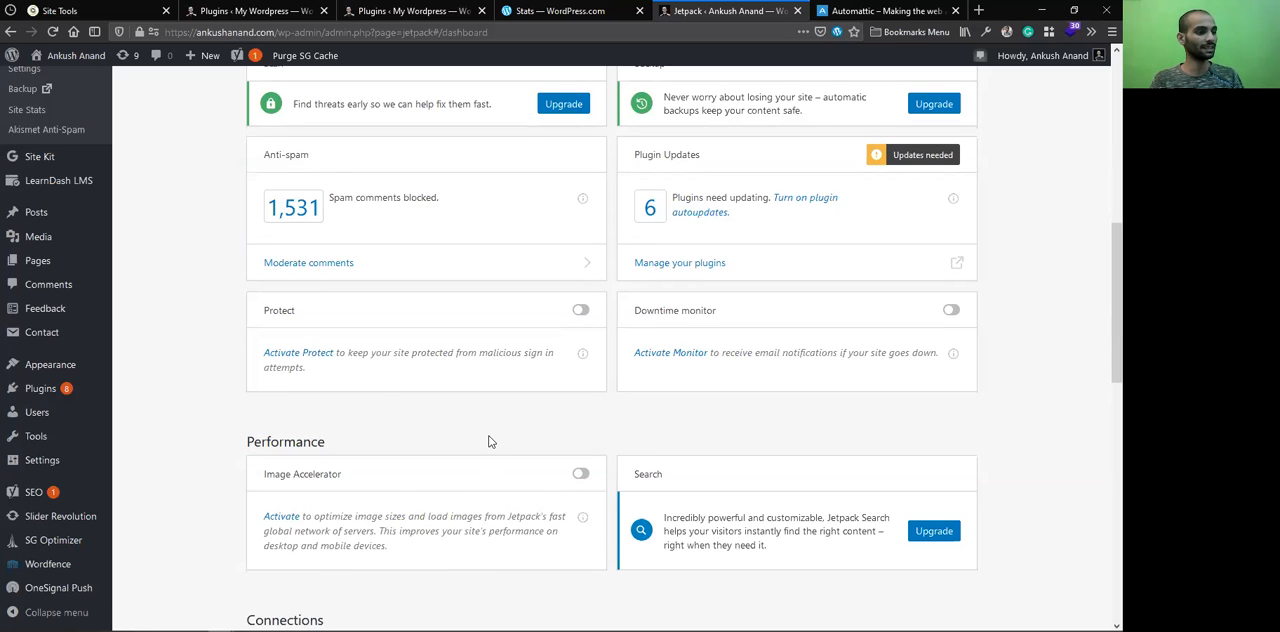
# Look through the dashboard's Connections and support sections, and open the Jetpack settings
pyautogui.scroll(-2, 512, 484)
pyautogui.scroll(2, 500, 472)
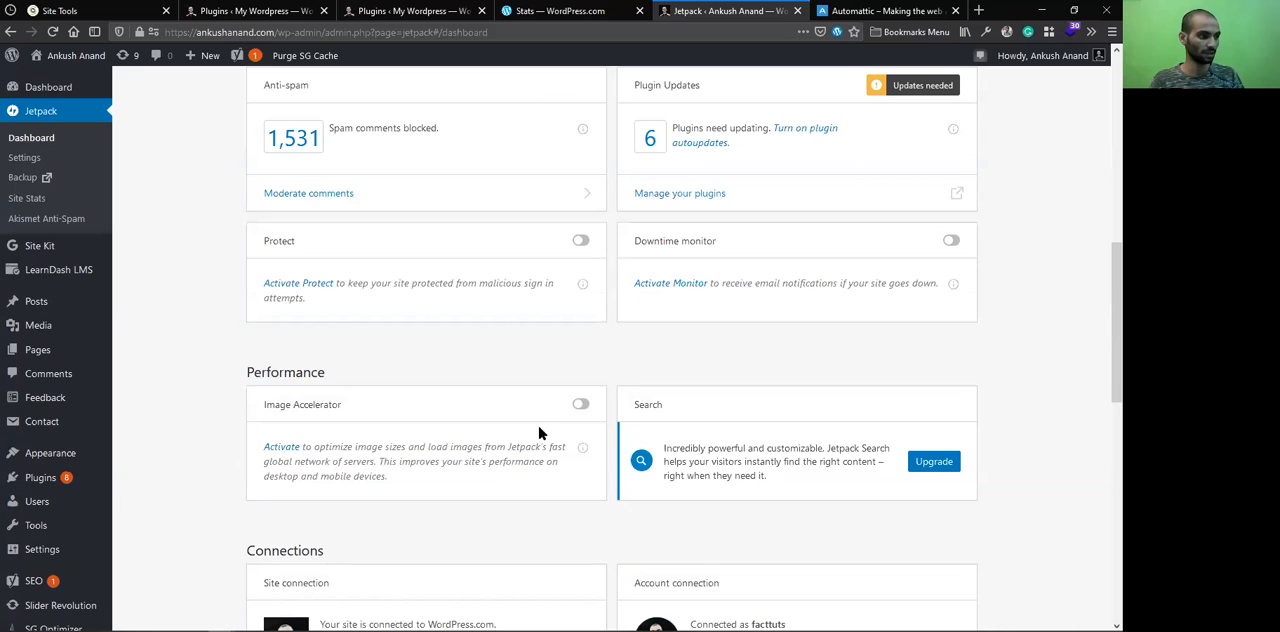
pyautogui.scroll(-1, 600, 470)
pyautogui.scroll(-4, 711, 482)
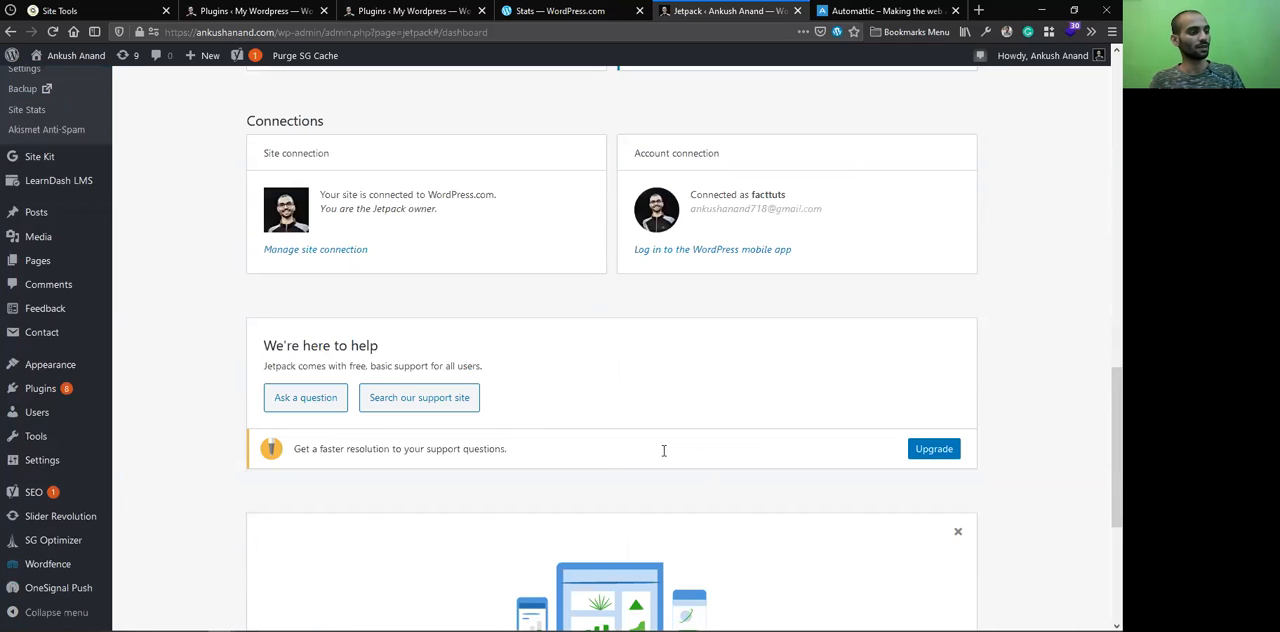
pyautogui.scroll(3, 665, 451)
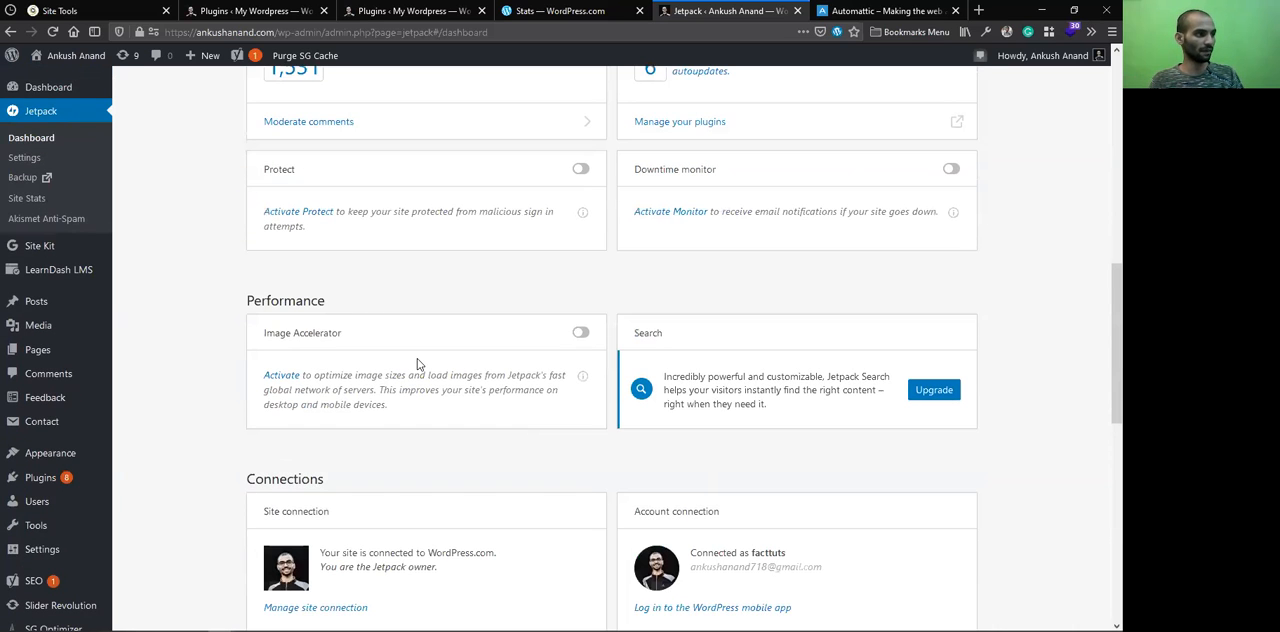
pyautogui.scroll(3, 420, 370)
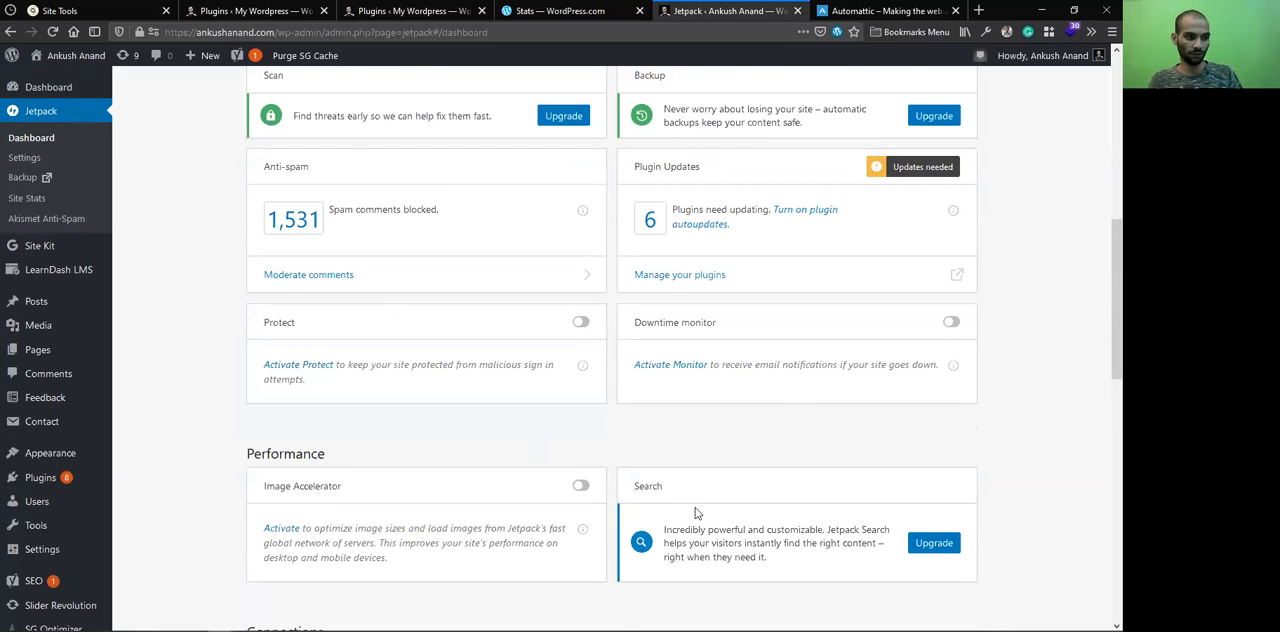
pyautogui.scroll(5, 560, 390)
pyautogui.scroll(5, 340, 147)
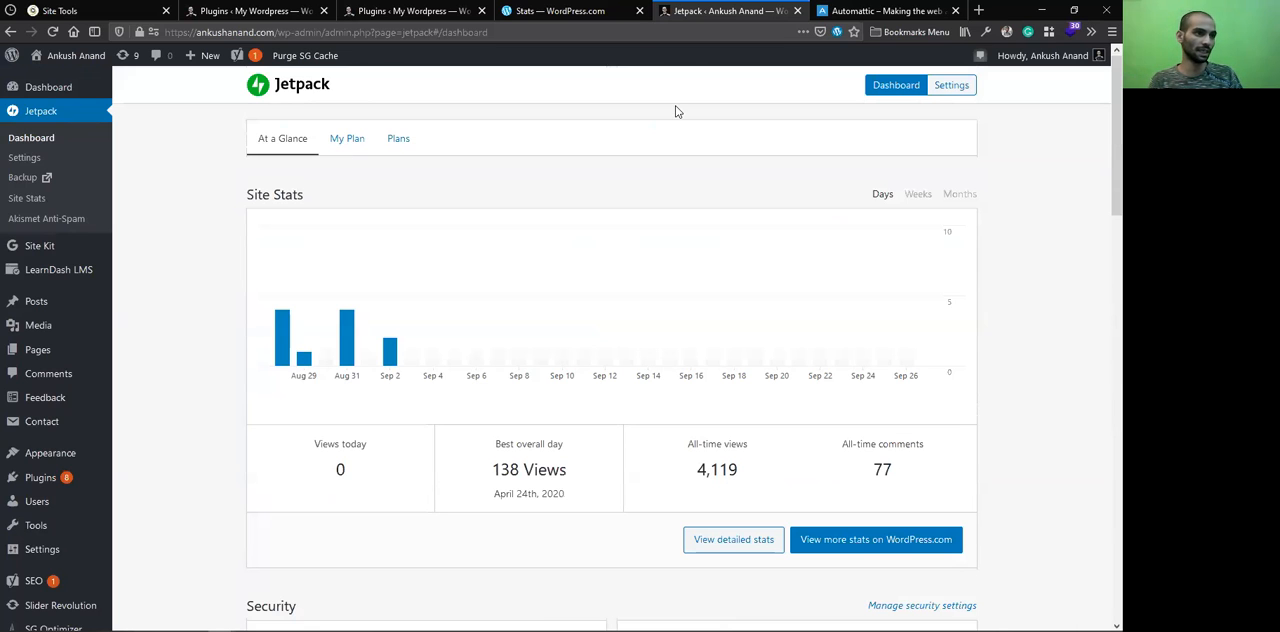
pyautogui.click(952, 86)
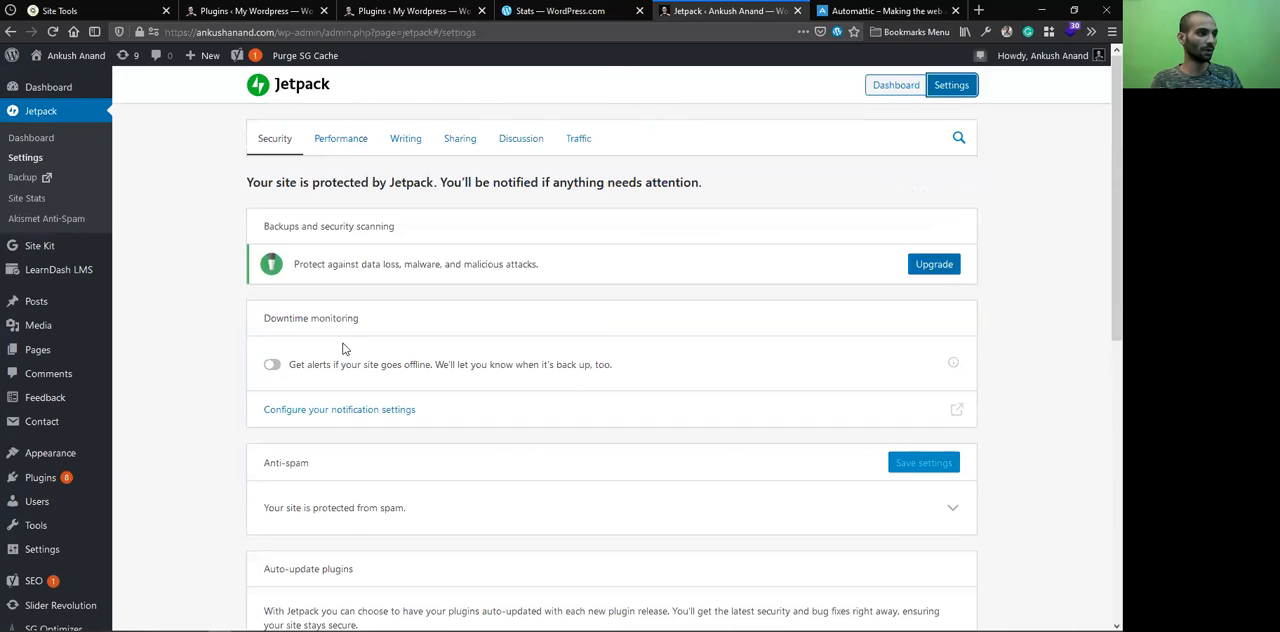
# Turn on the downtime monitoring alerts in Jetpack's Security settings, and briefly open the notification settings page before closing it
pyautogui.click(272, 365)
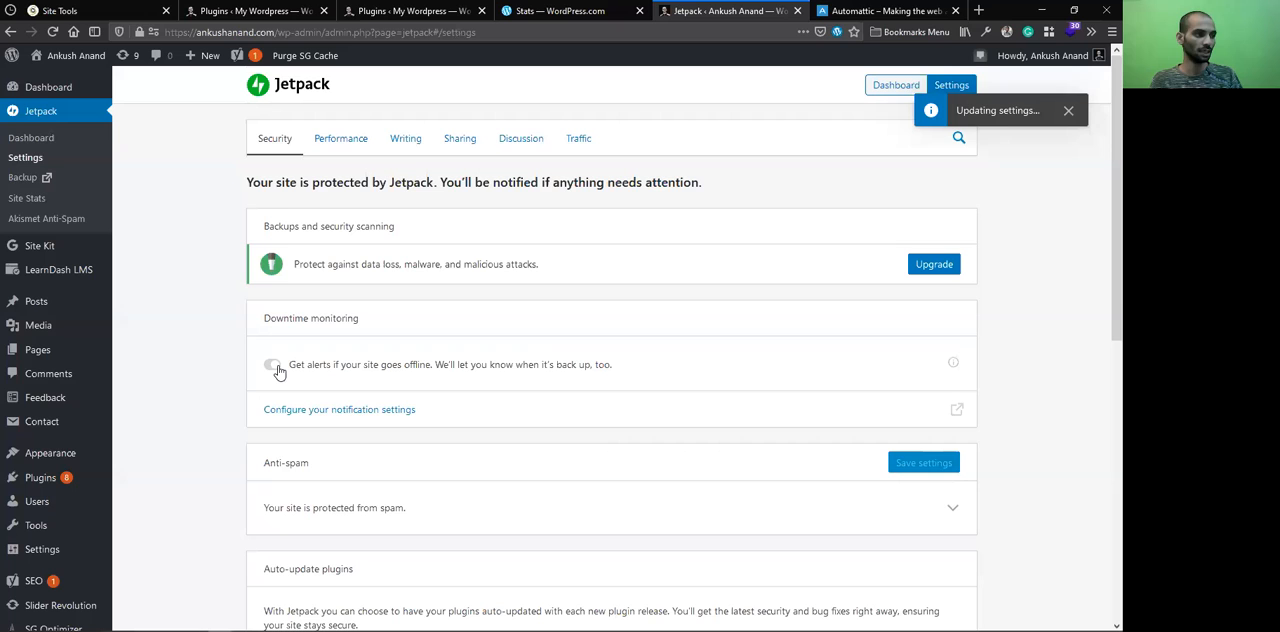
pyautogui.click(364, 417)
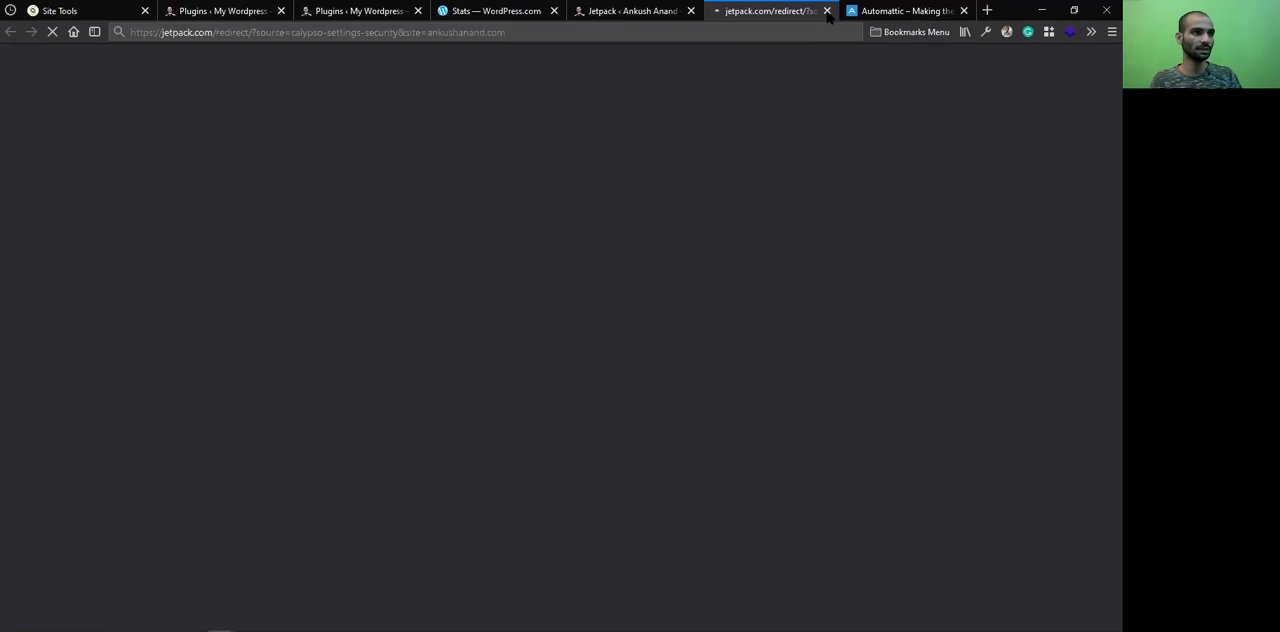
pyautogui.hotkey('ctrl', 'w')
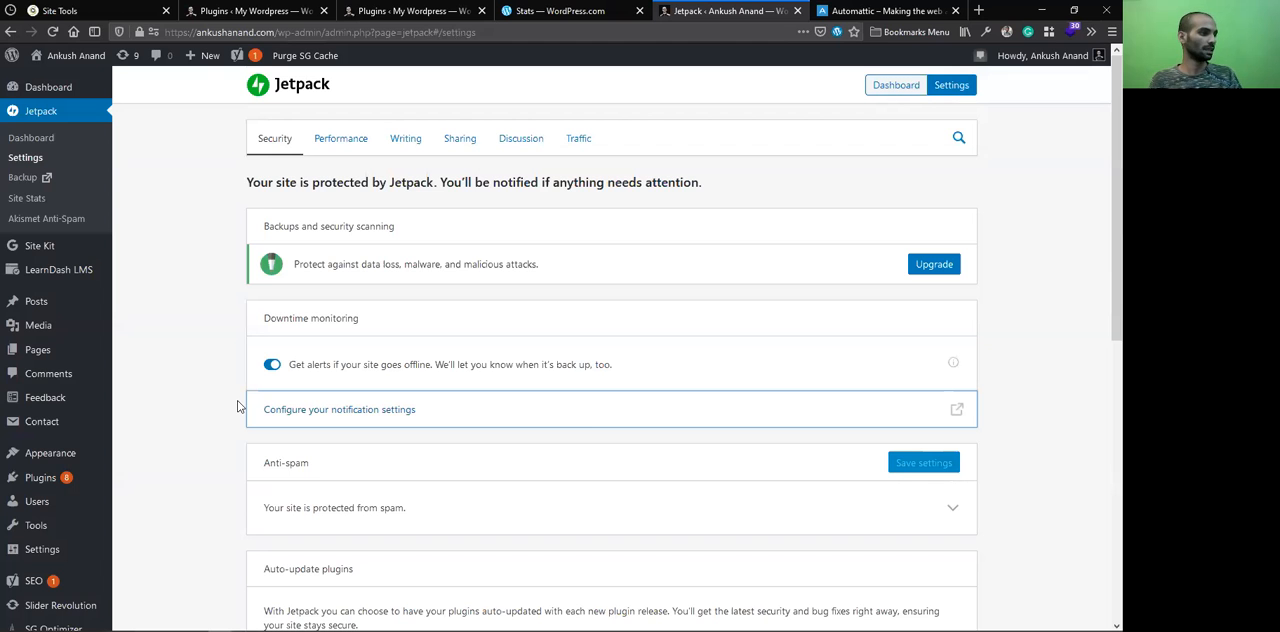
# Expand the Anti-spam section of the Security settings to view its details and collapse it again
pyautogui.scroll(-3, 460, 366)
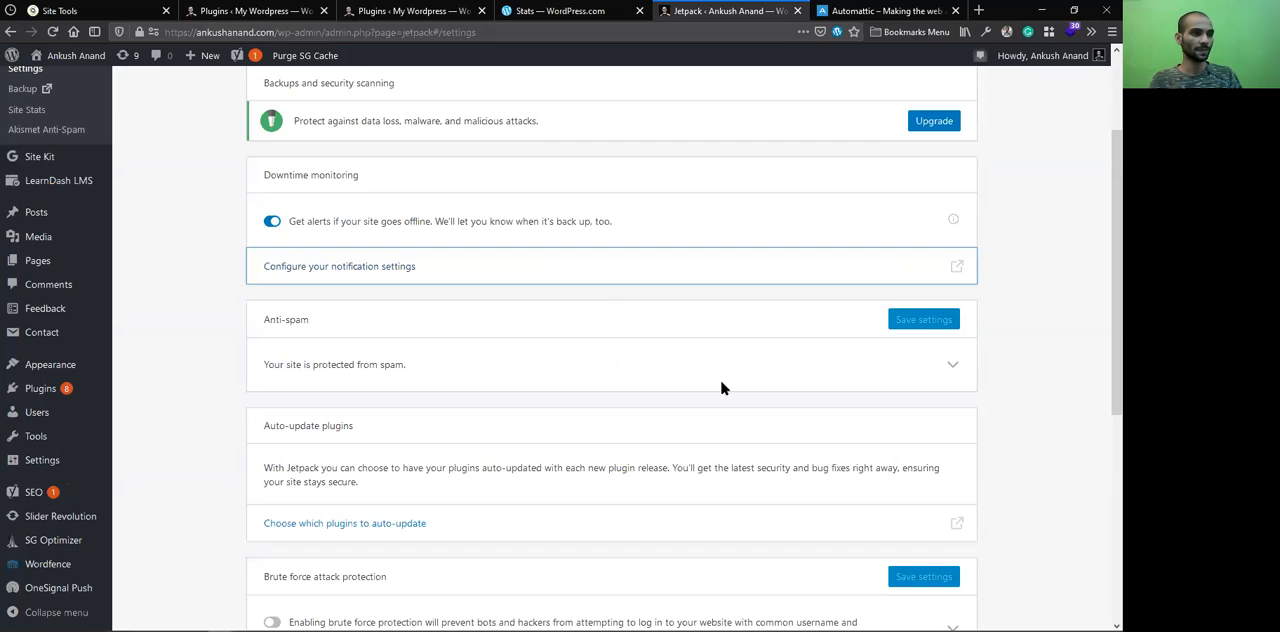
pyautogui.click(953, 365)
pyautogui.click(953, 368)
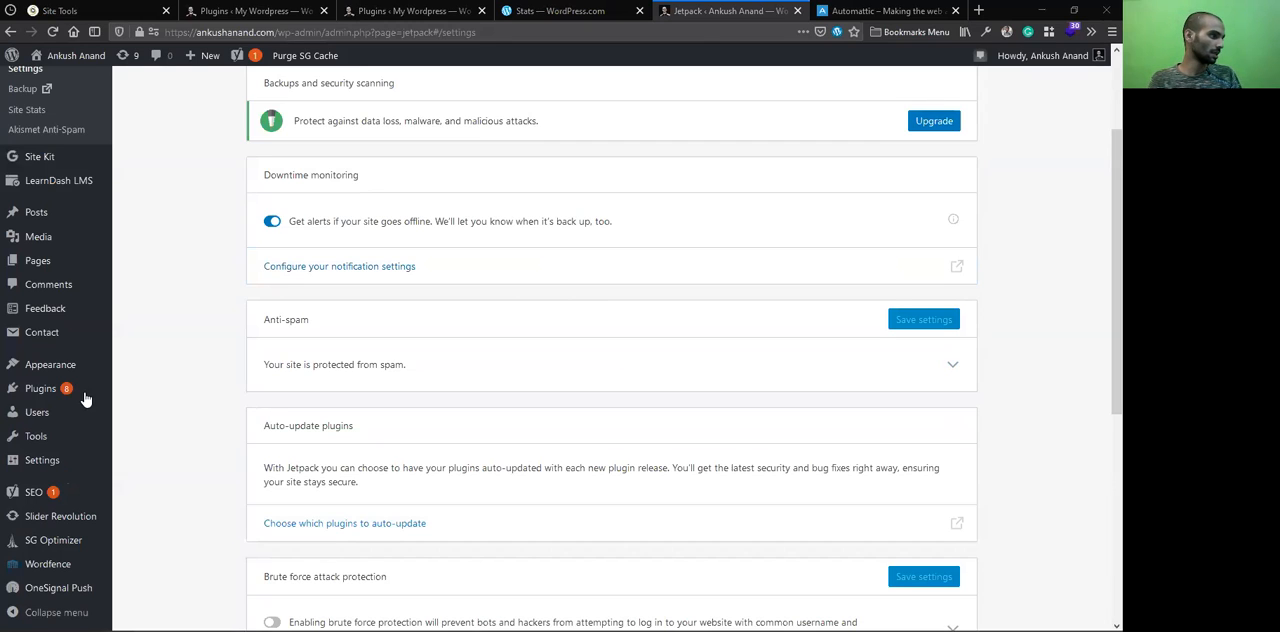
# Open the Add Plugins page in a new tab, examine the Akismet Anti-Spam listing, and return to the Jetpack settings
pyautogui.moveTo(85, 396)
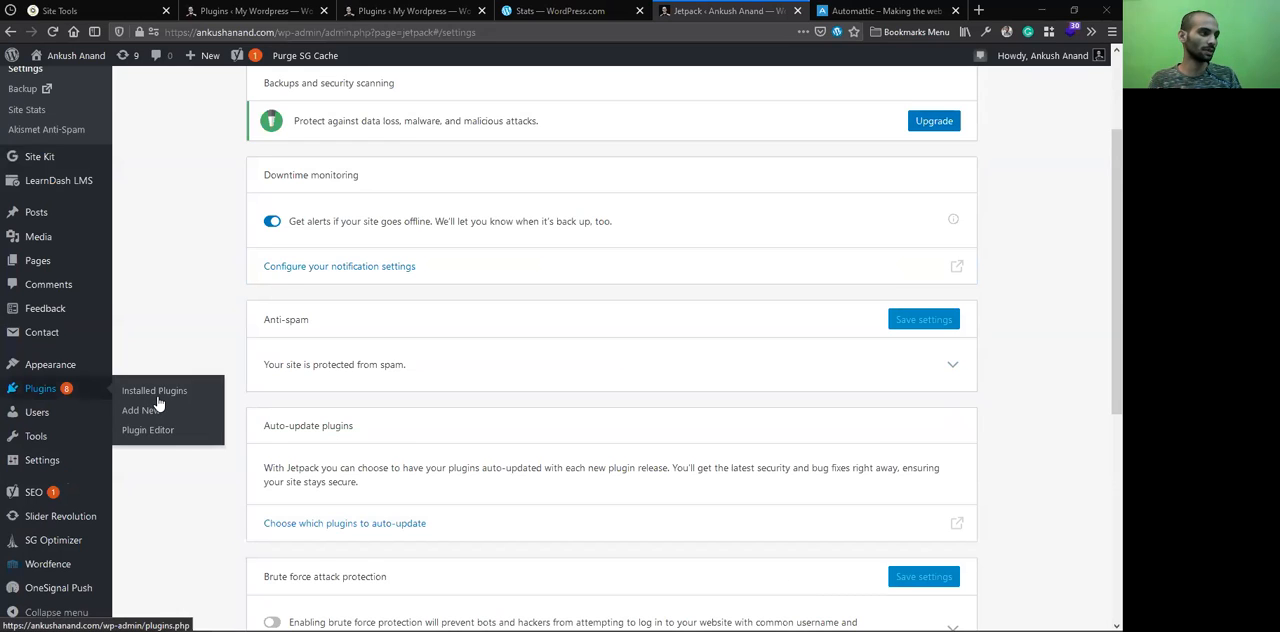
pyautogui.middleClick(161, 407)
pyautogui.click(791, 6)
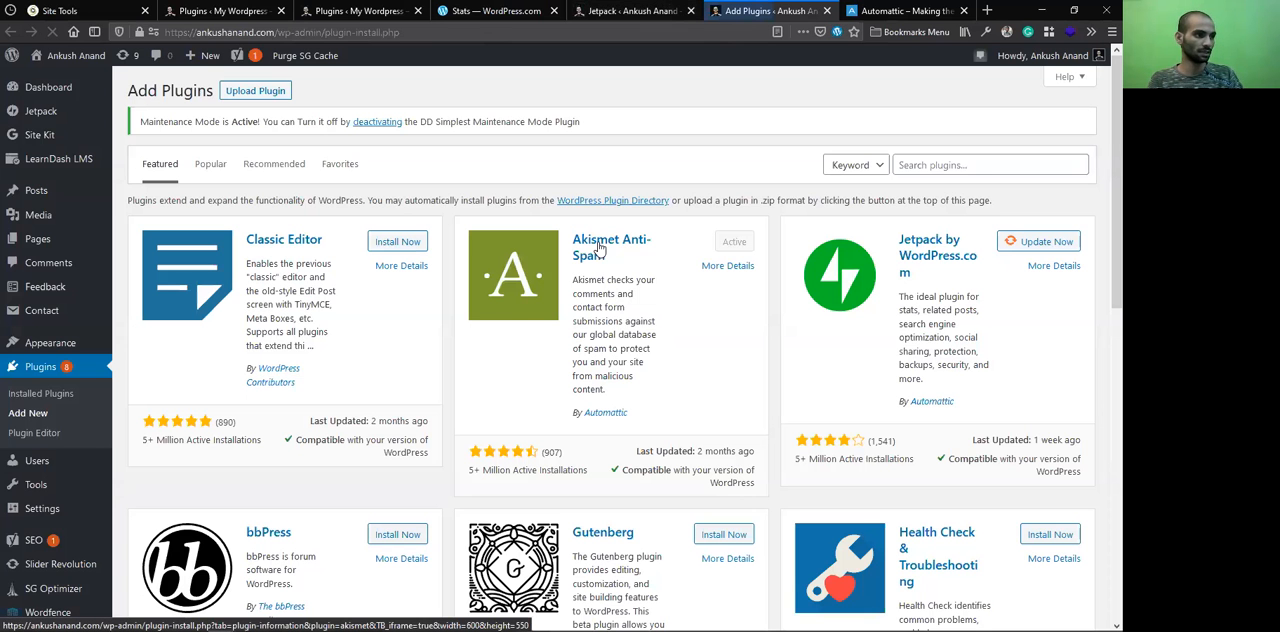
pyautogui.click(578, 247)
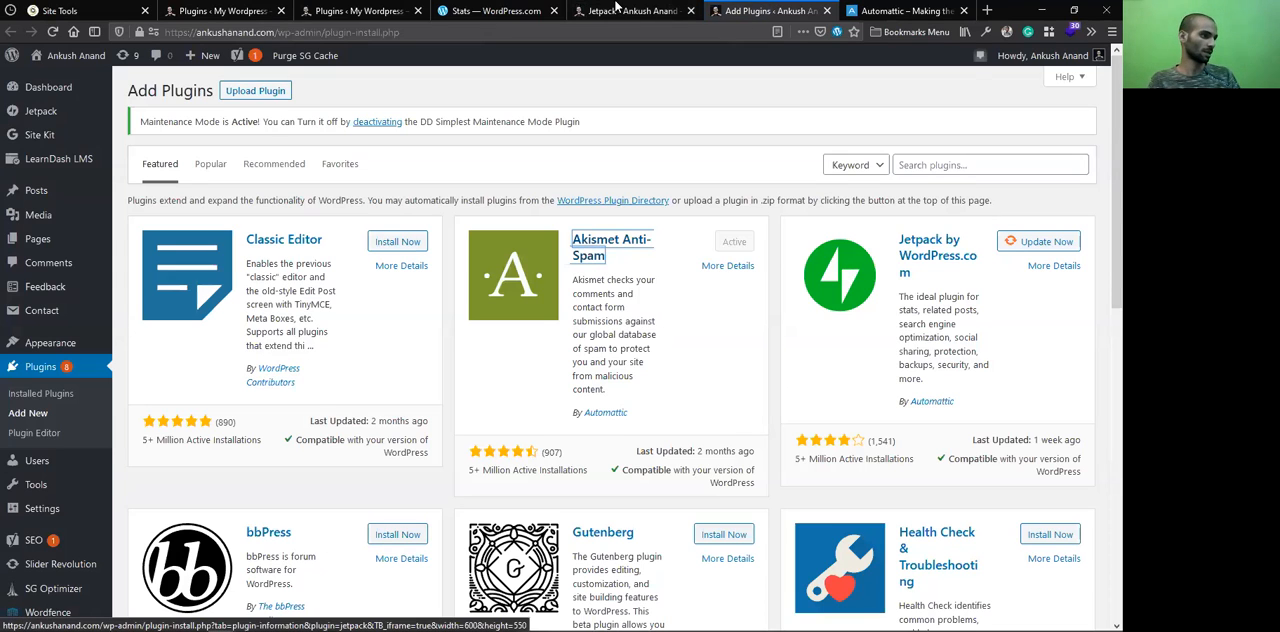
pyautogui.click(617, 9)
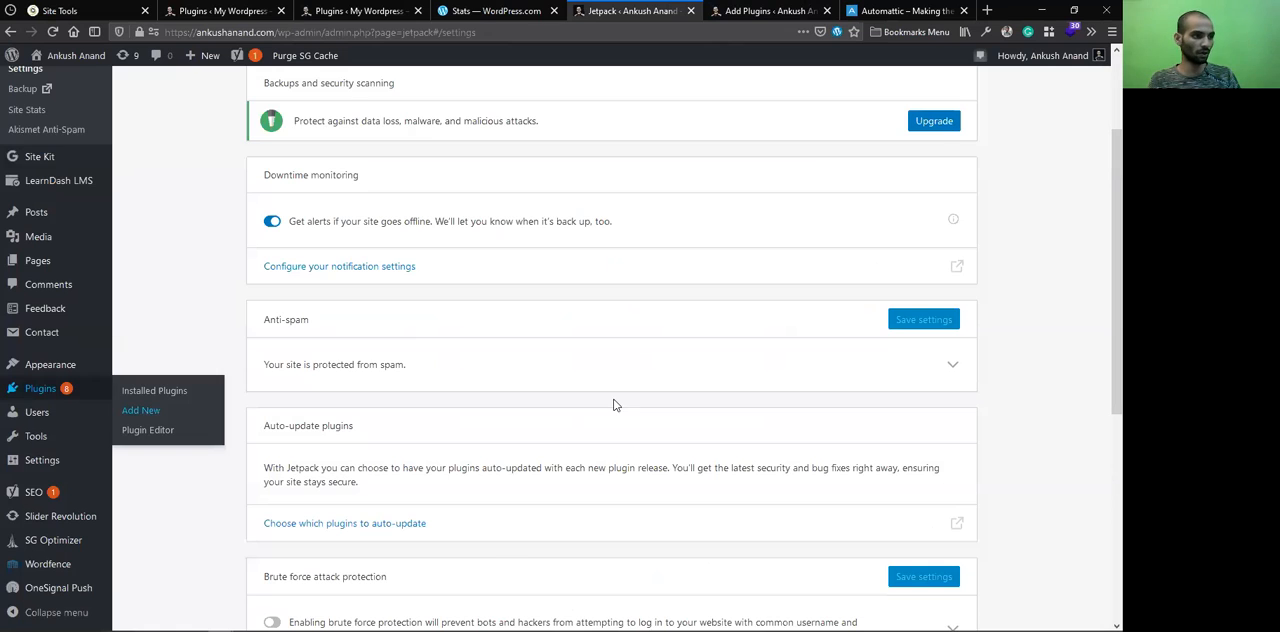
pyautogui.hotkey('ctrl', 'Tab')
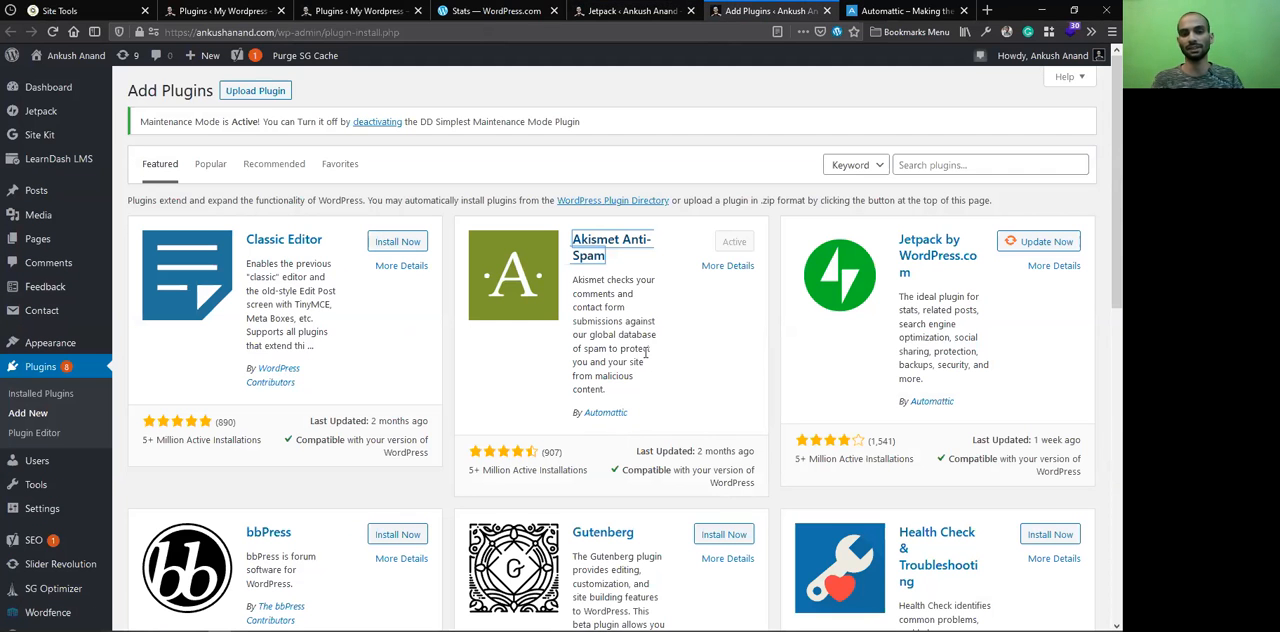
pyautogui.hotkey('ctrl', 'shift', 'Tab')
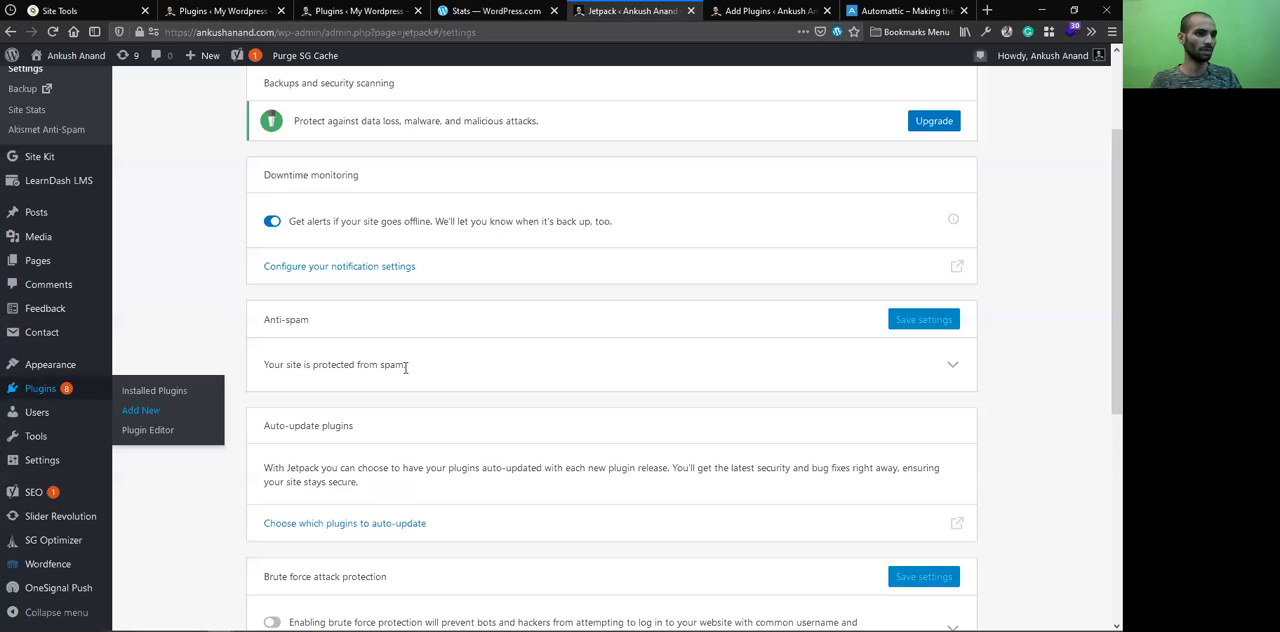
# Check the API key field under Anti-spam, and highlight the Auto-update plugins and Brute force attack protection headings
pyautogui.click(952, 362)
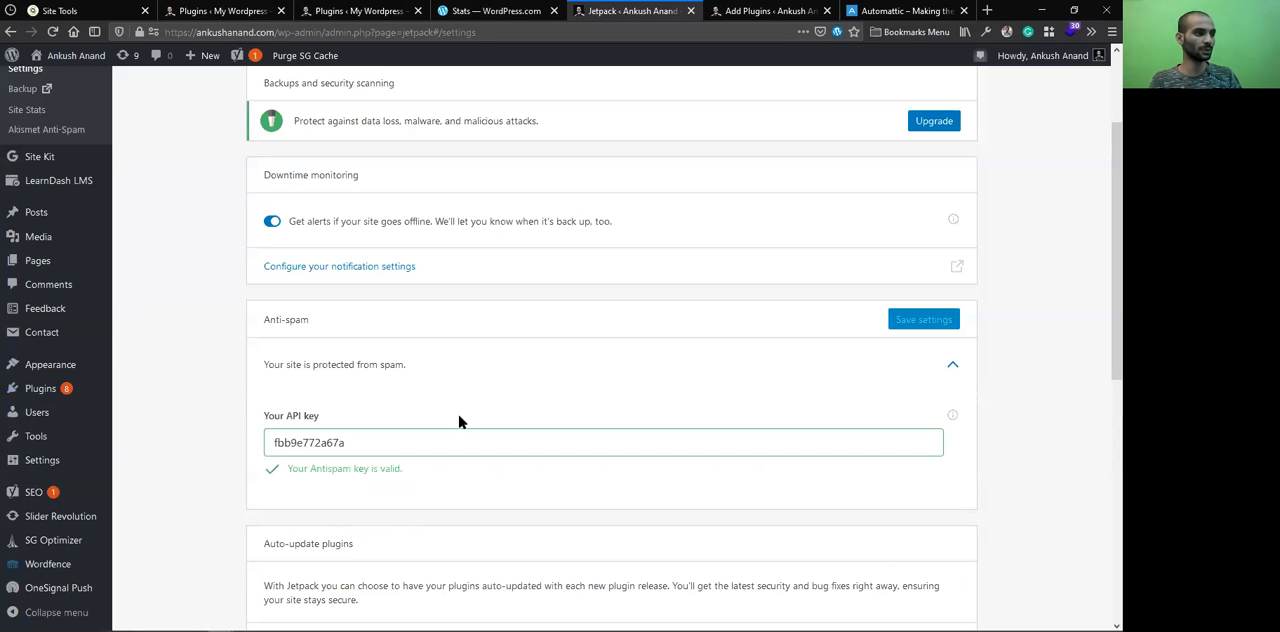
pyautogui.click(400, 368)
pyautogui.scroll(-1, 320, 430)
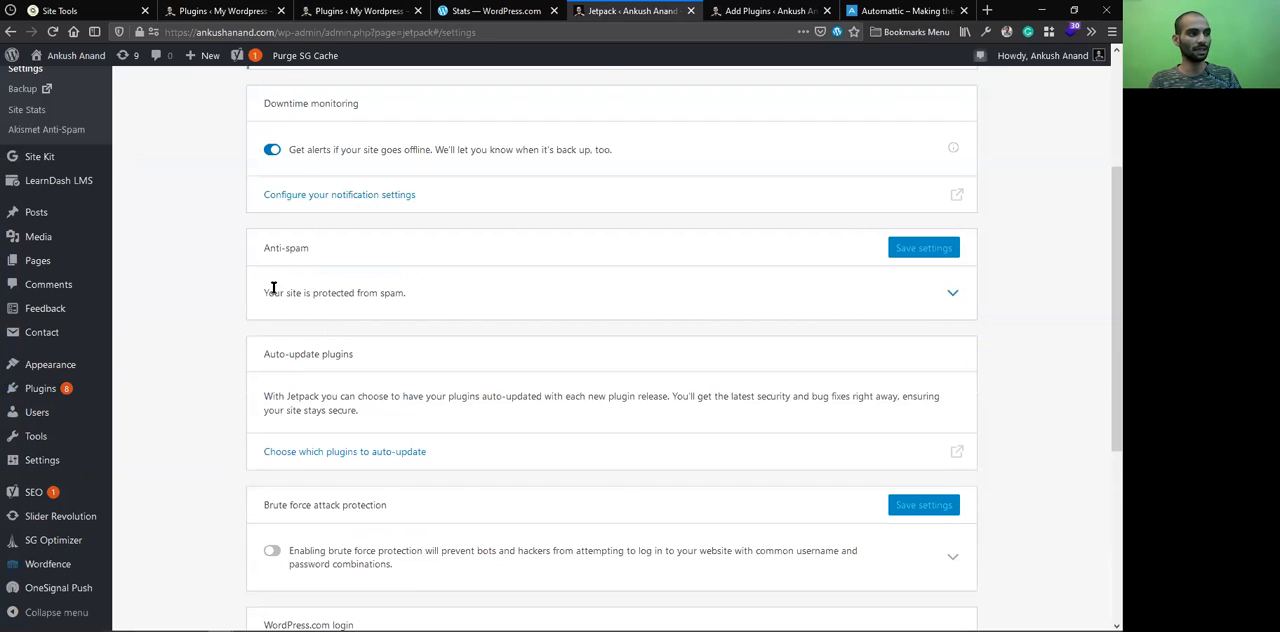
pyautogui.scroll(-1, 363, 291)
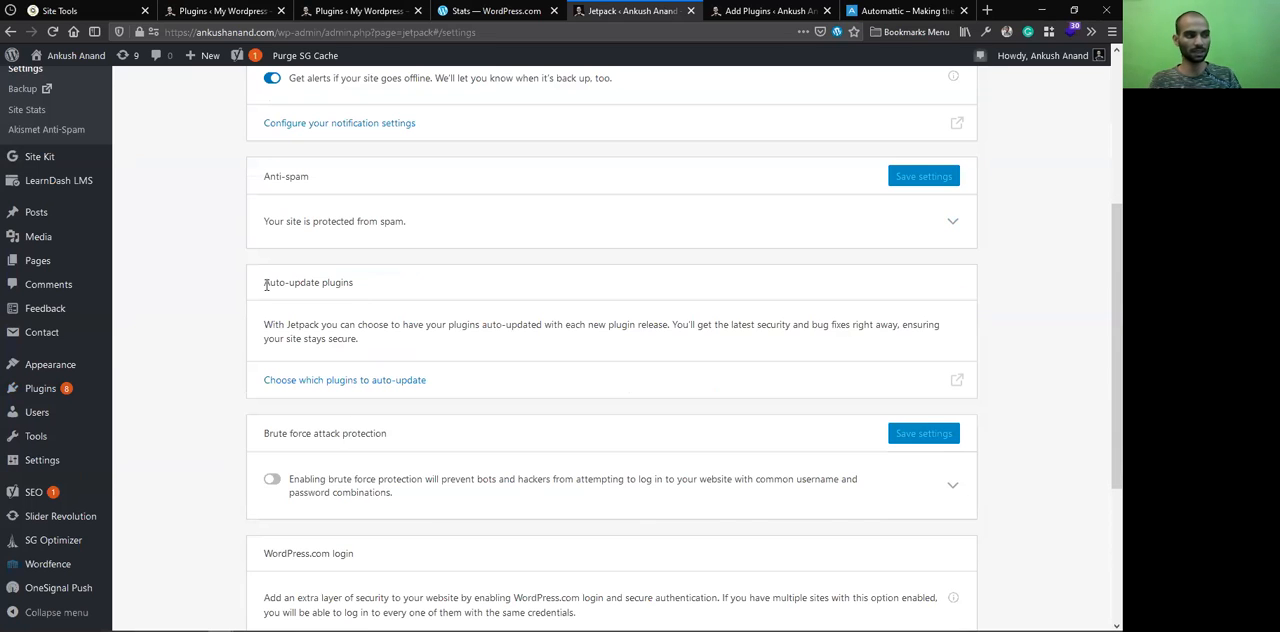
pyautogui.moveTo(266, 285); pyautogui.dragTo(312, 337)
pyautogui.scroll(-3, 271, 243)
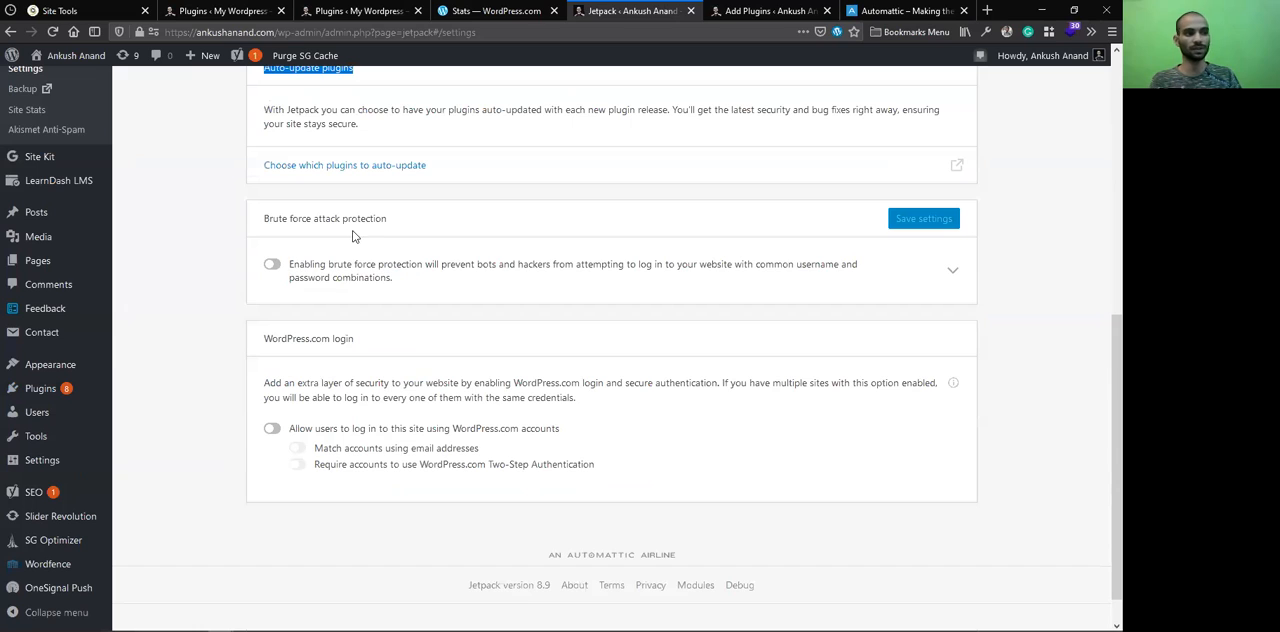
pyautogui.tripleClick(265, 217)
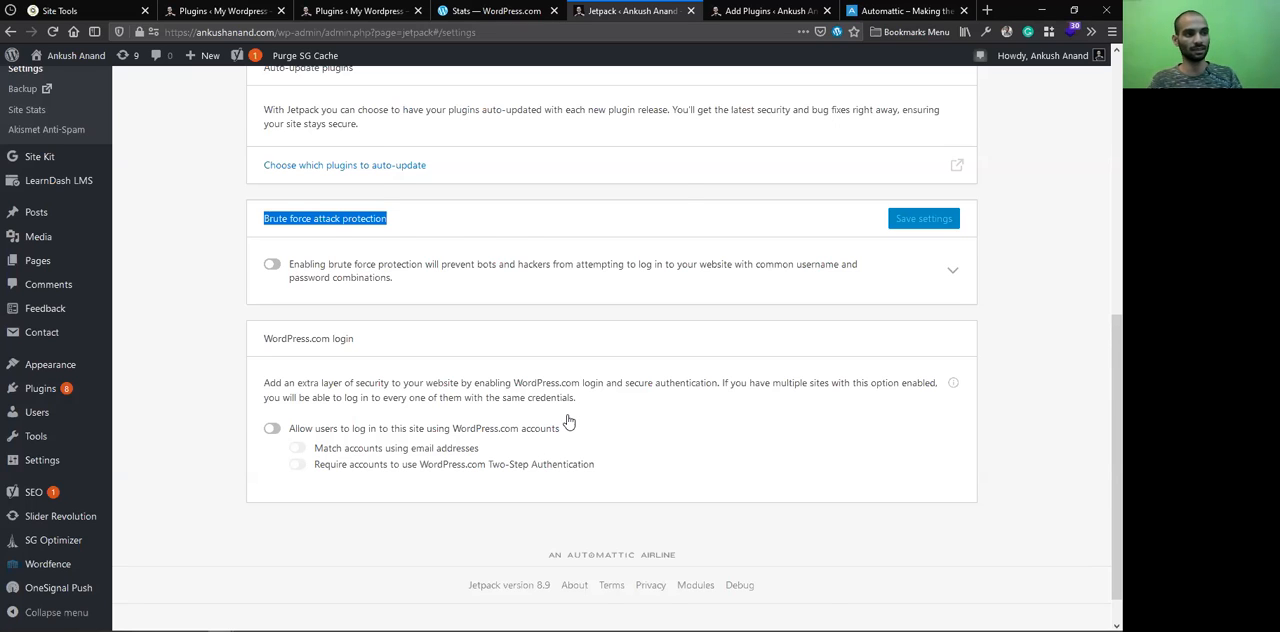
# Open Jetpack's Performance settings and look through the Search, Performance & speed, and Media sections
pyautogui.scroll(5, 560, 415)
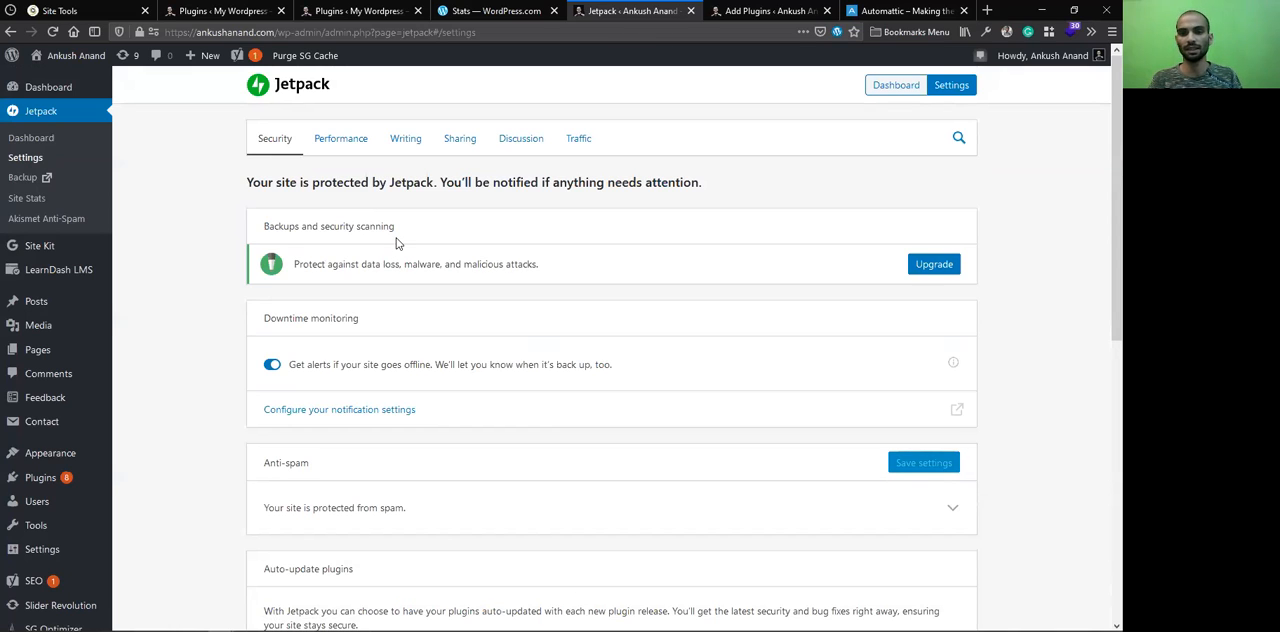
pyautogui.click(347, 144)
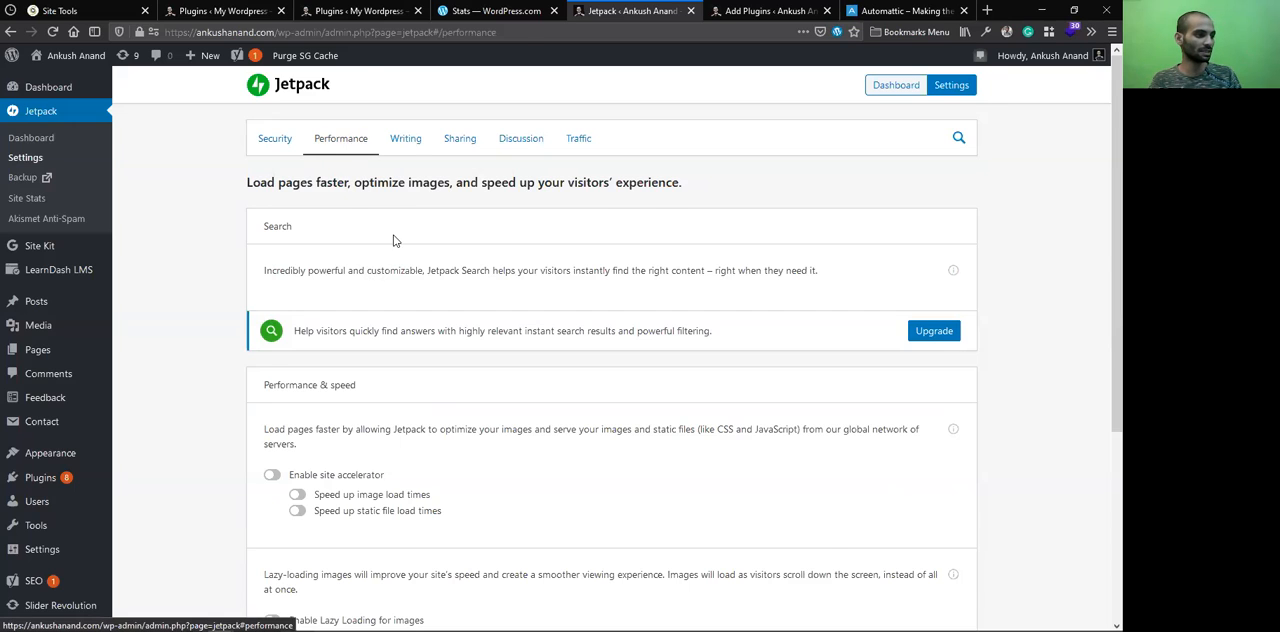
pyautogui.scroll(-3, 290, 300)
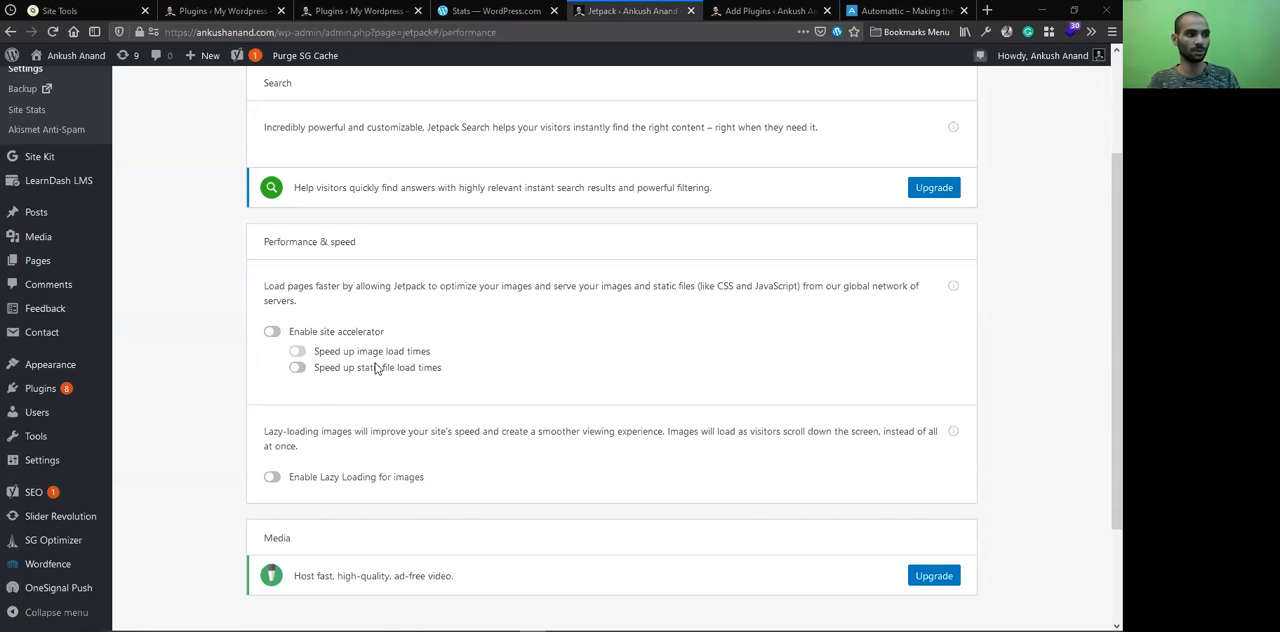
pyautogui.scroll(-3, 372, 362)
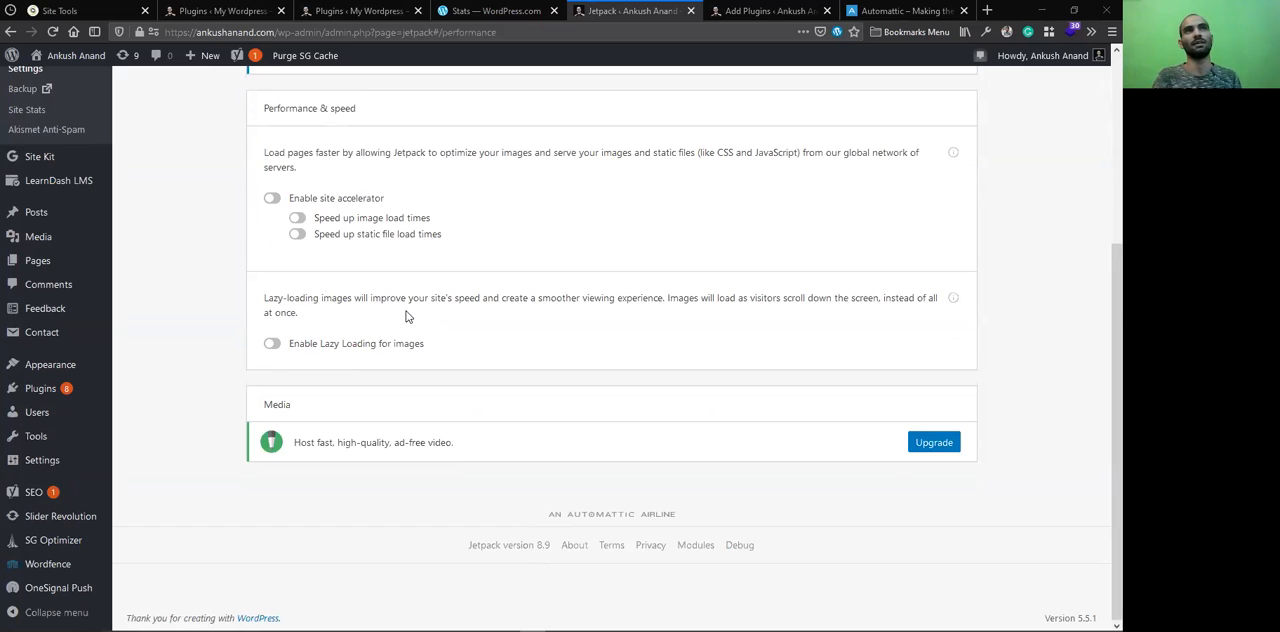
# Switch to the Automattic homepage and look through its list of products and open source projects
pyautogui.click(902, 10)
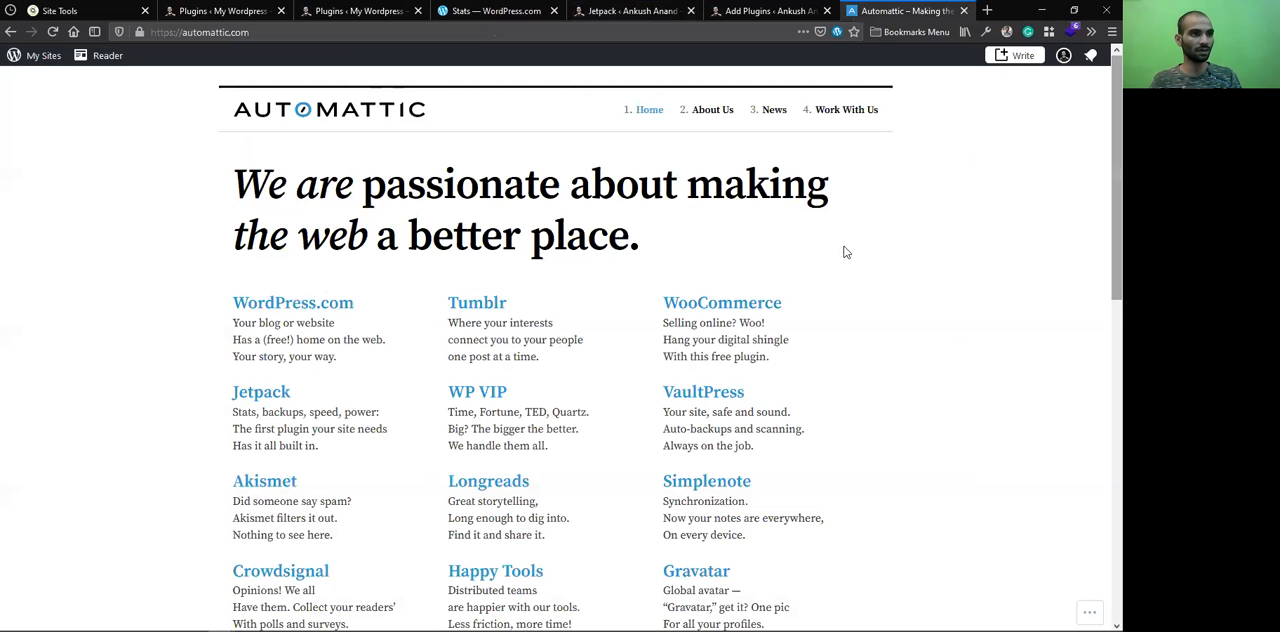
pyautogui.scroll(-5, 826, 255)
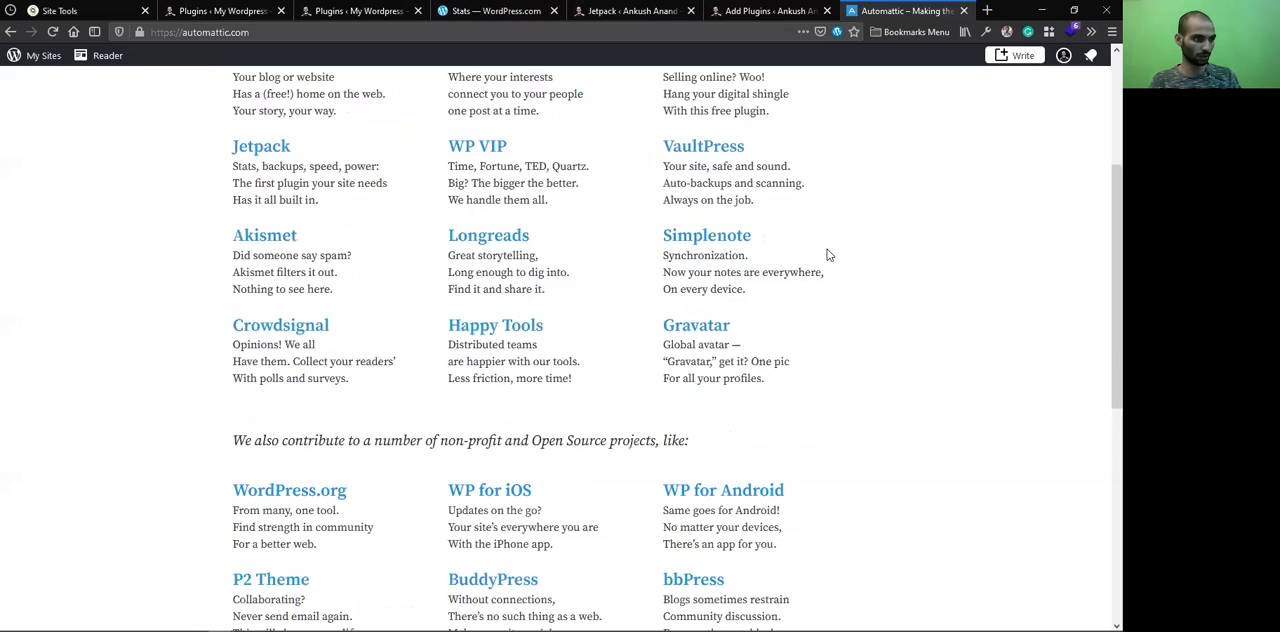
pyautogui.scroll(5, 720, 474)
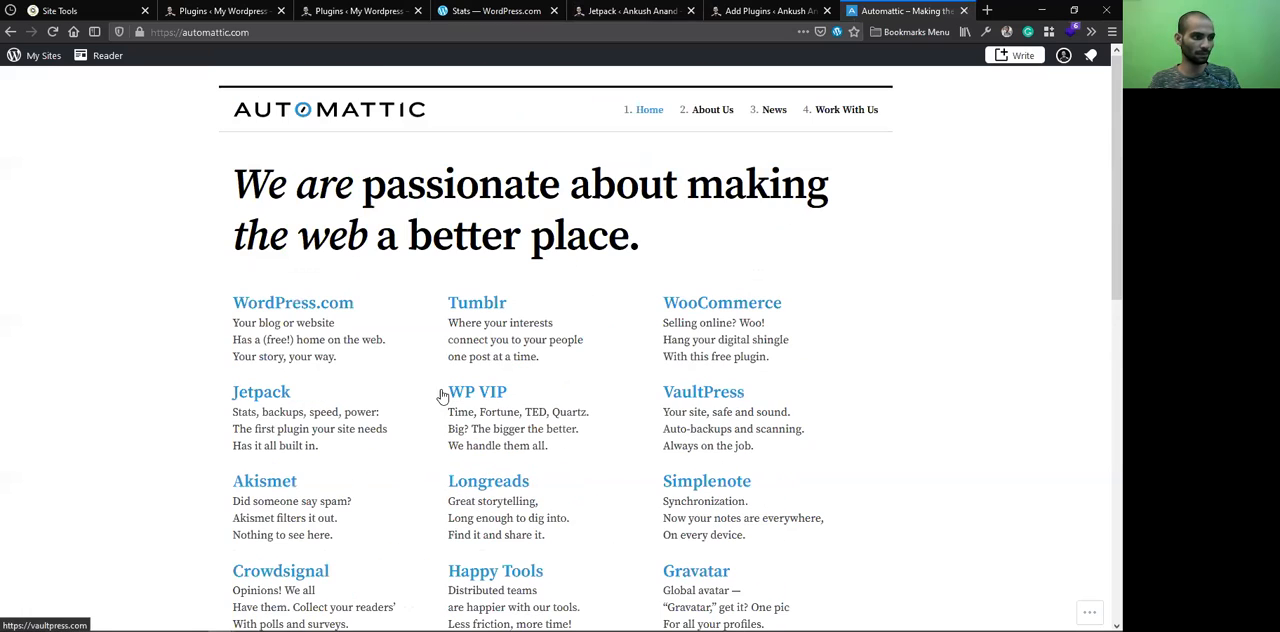
pyautogui.scroll(-5, 381, 352)
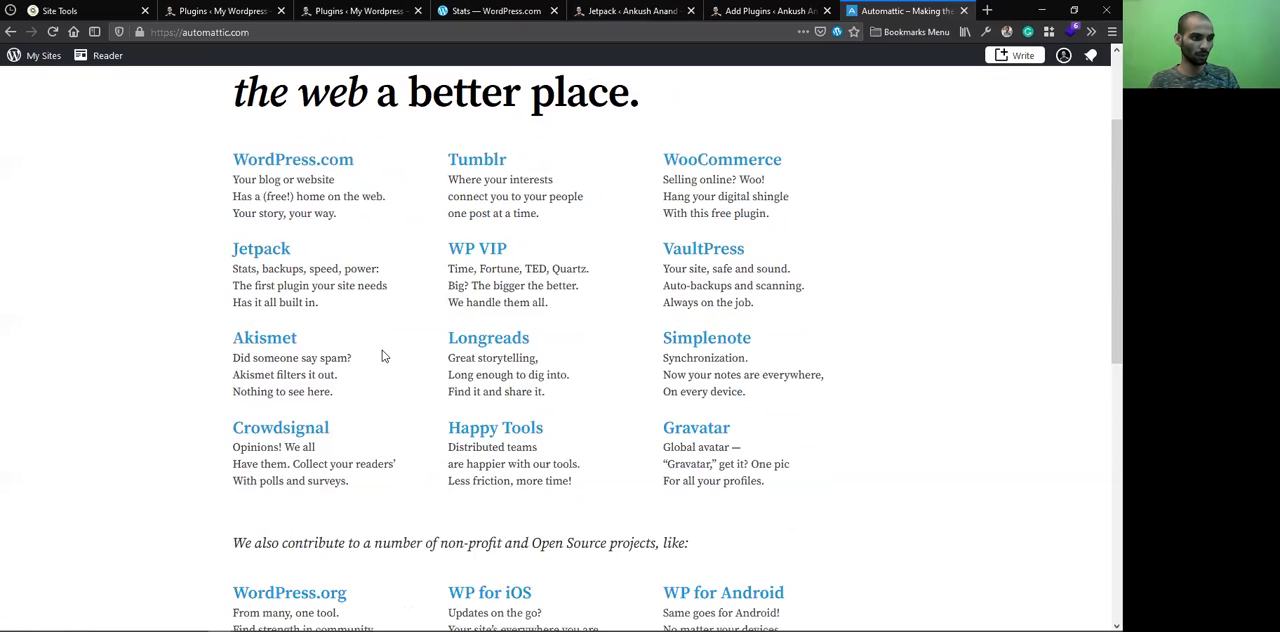
pyautogui.scroll(-1, 738, 471)
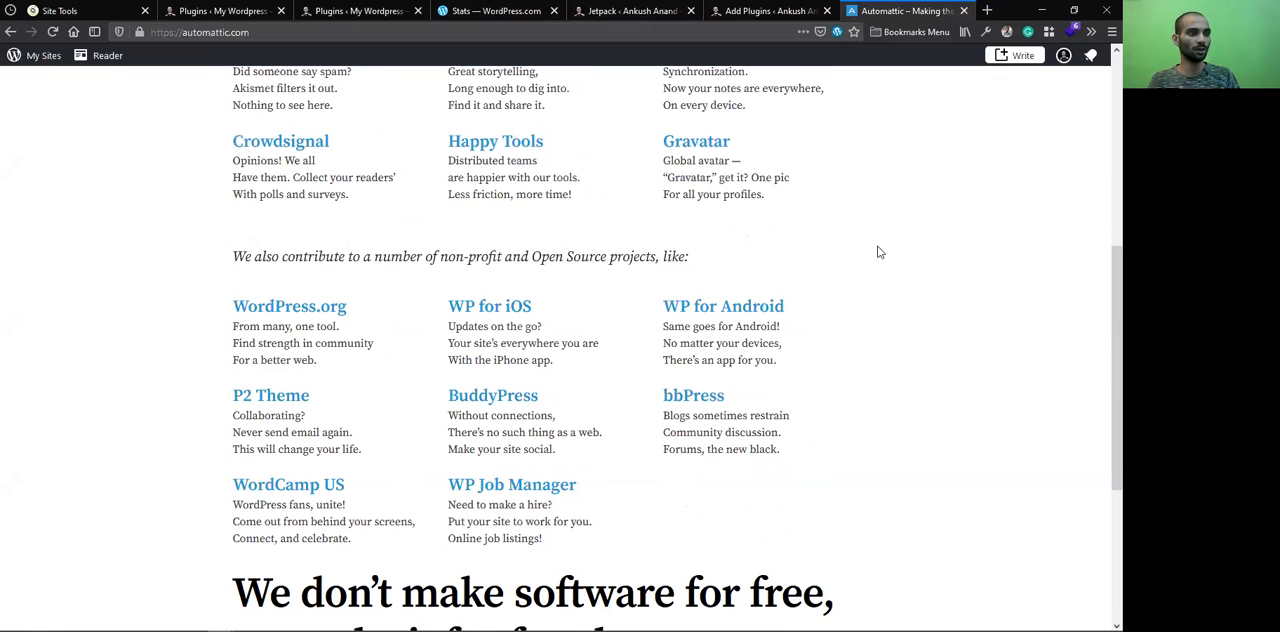
pyautogui.scroll(-3, 690, 385)
# Return to Jetpack's Performance settings and review the site accelerator, lazy loading and video hosting options
pyautogui.hotkey('ctrl', 'shift', 'Tab')
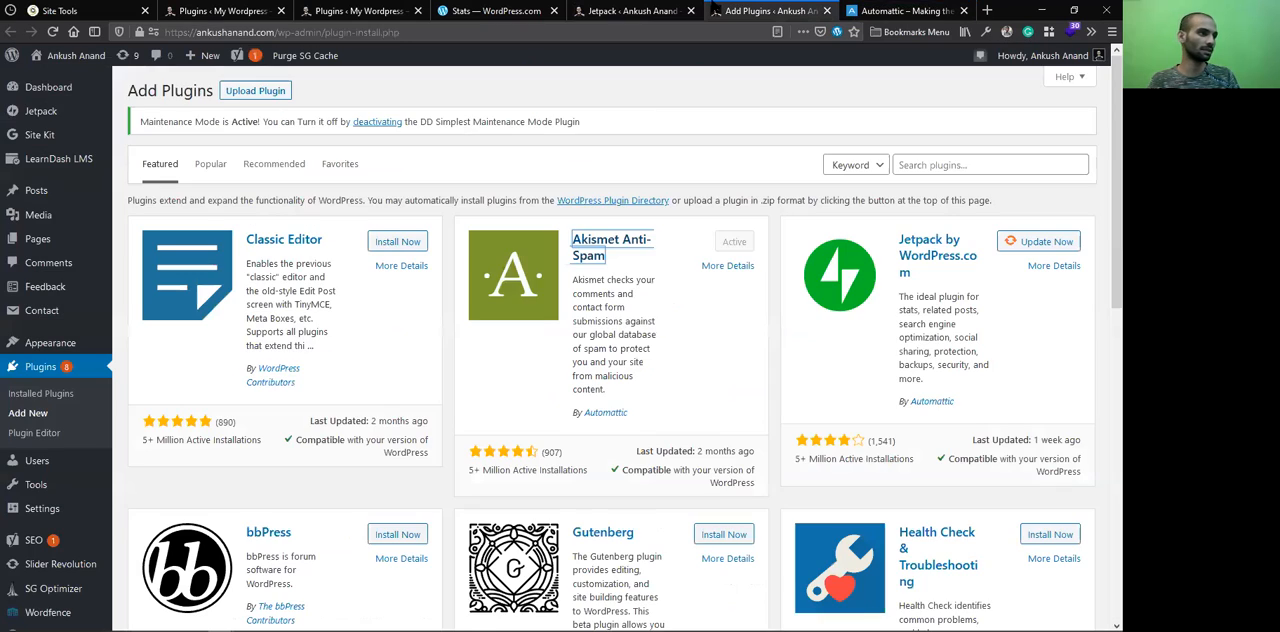
pyautogui.hotkey('ctrl', 'shift', 'Tab')
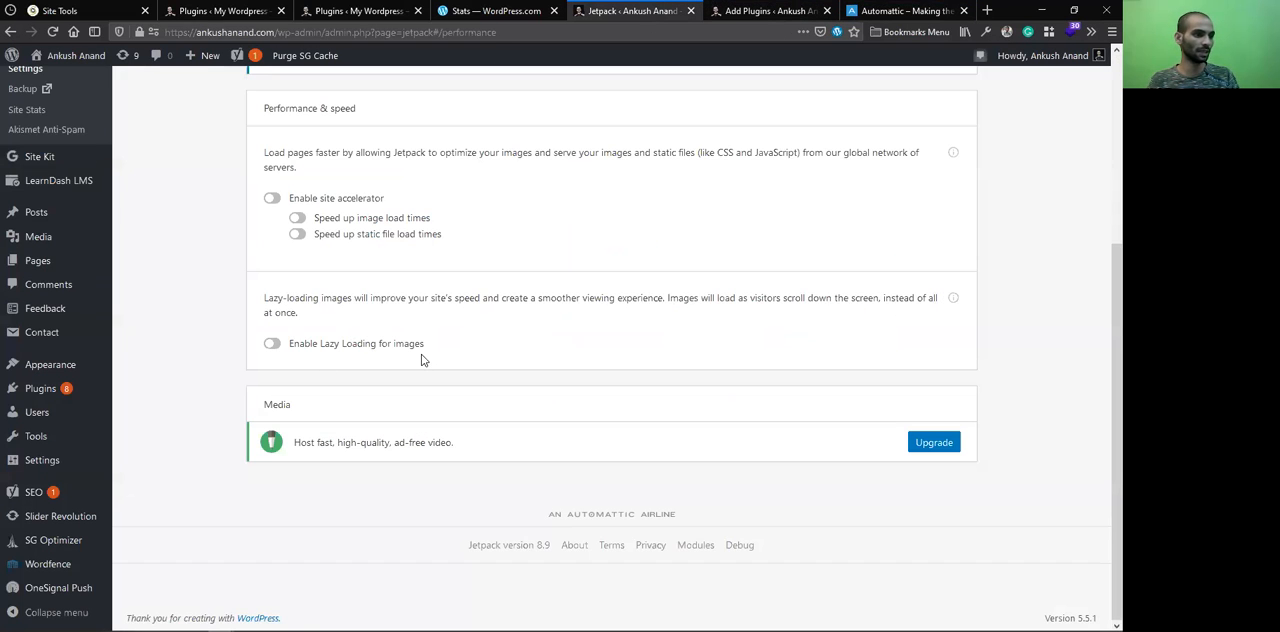
pyautogui.scroll(2, 706, 386)
pyautogui.scroll(-2, 800, 420)
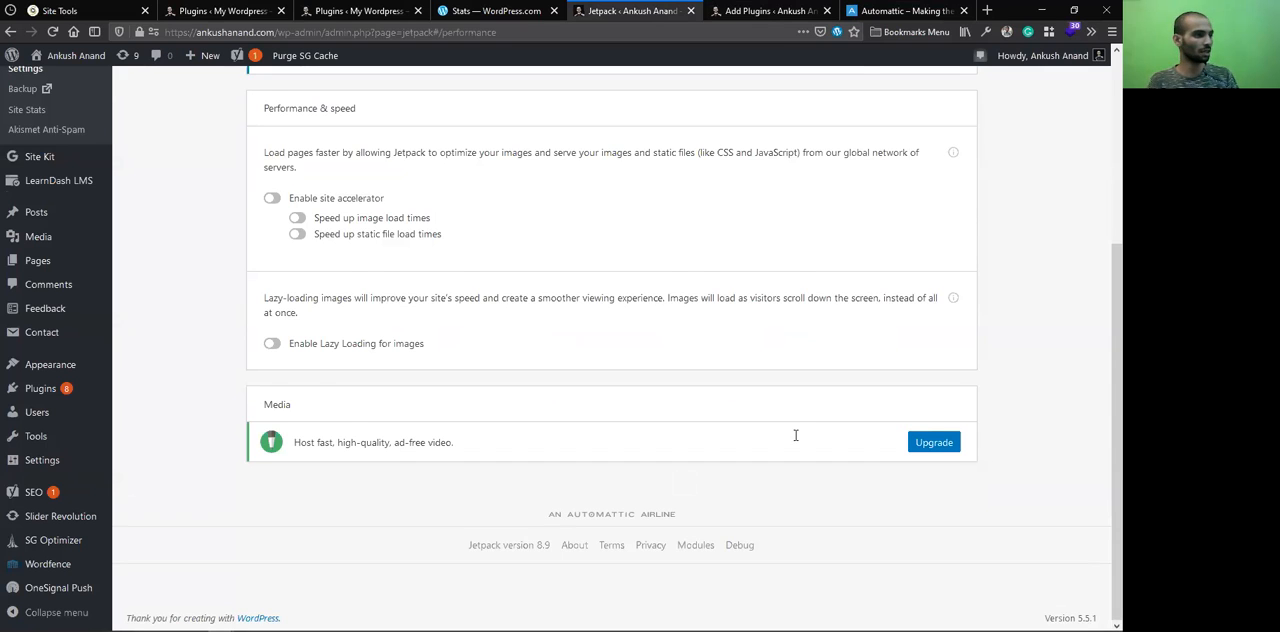
pyautogui.scroll(3, 796, 434)
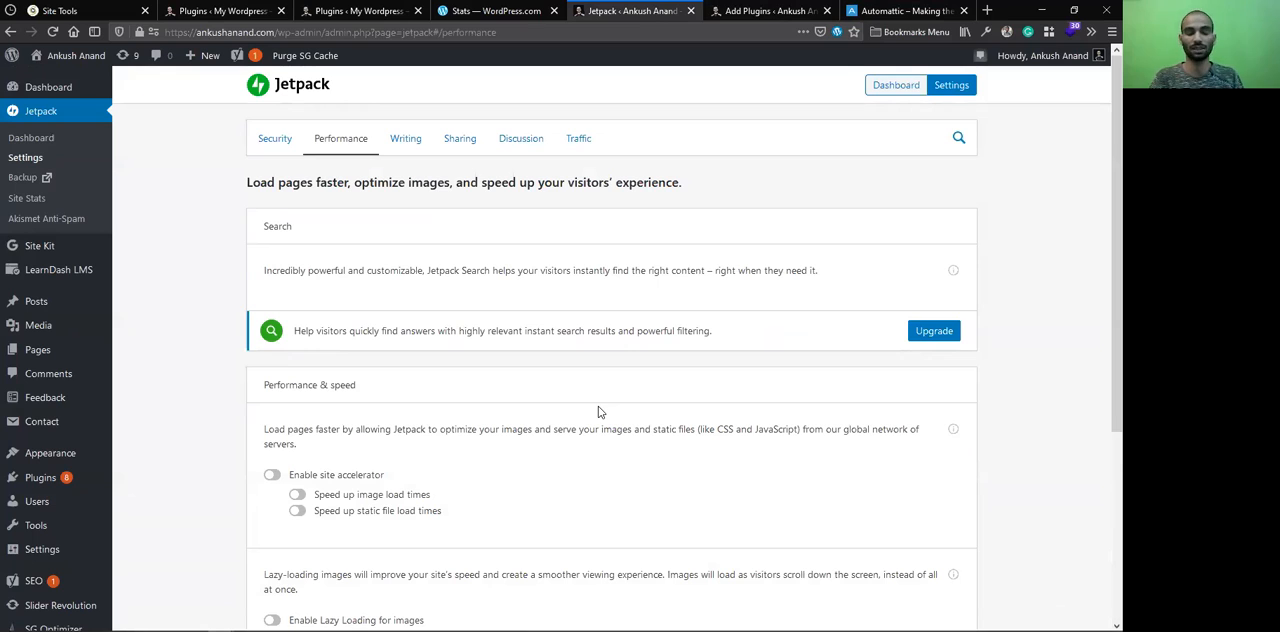
# Open Jetpack's Writing settings and examine the full-screen carousel slideshow description in the Media section
pyautogui.click(397, 141)
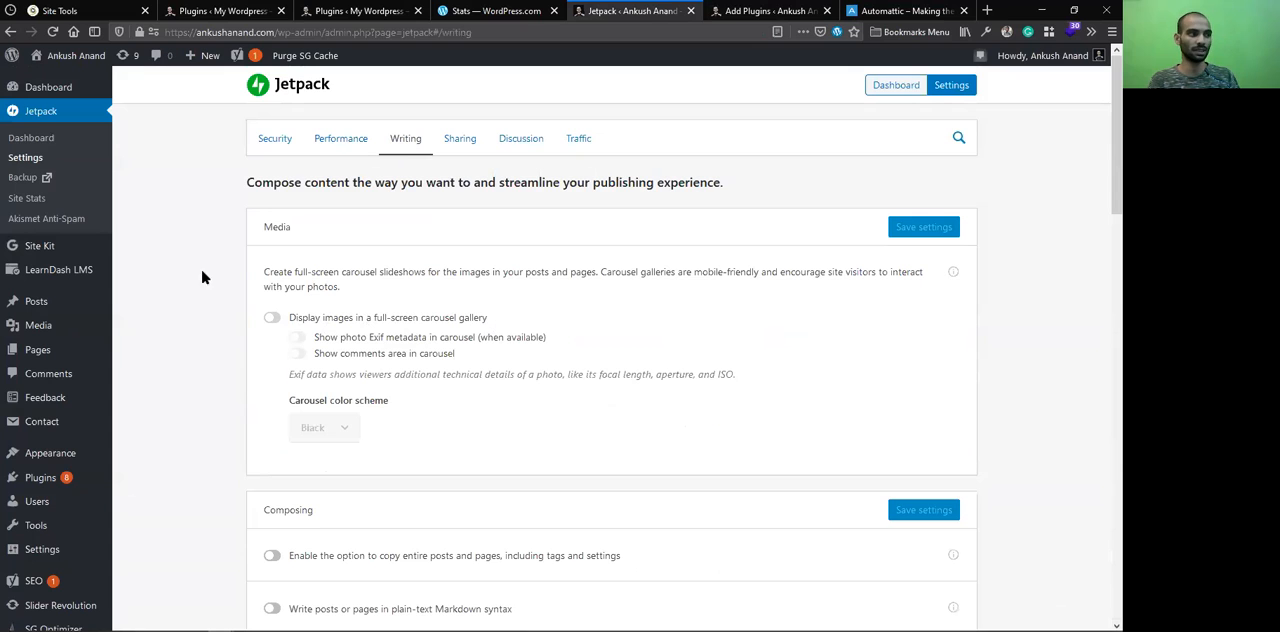
pyautogui.moveTo(265, 272); pyautogui.dragTo(339, 277)
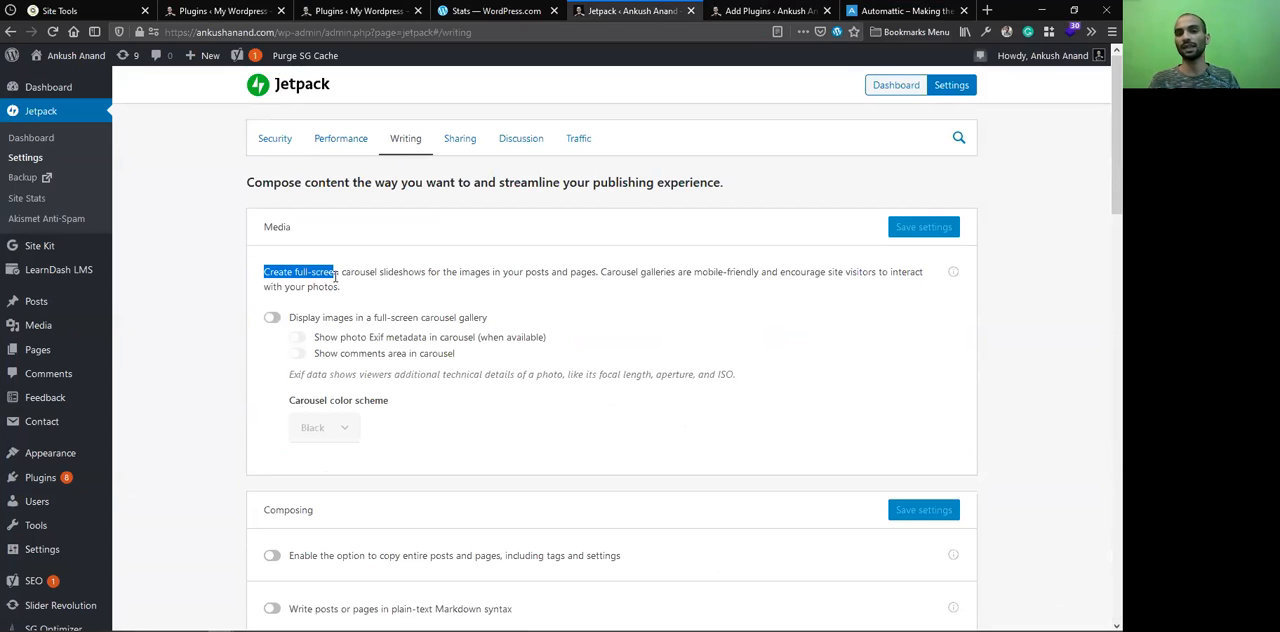
pyautogui.click(345, 274)
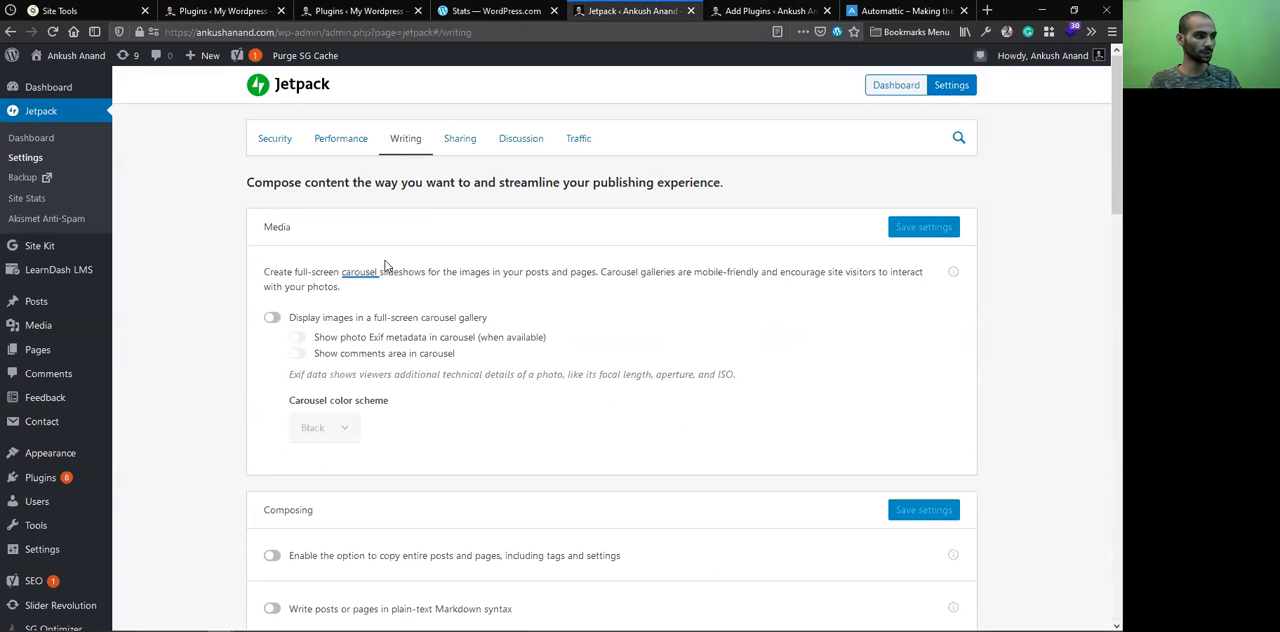
# Enable the Composing option to copy entire posts and pages, including tags and settings
pyautogui.scroll(-3, 430, 290)
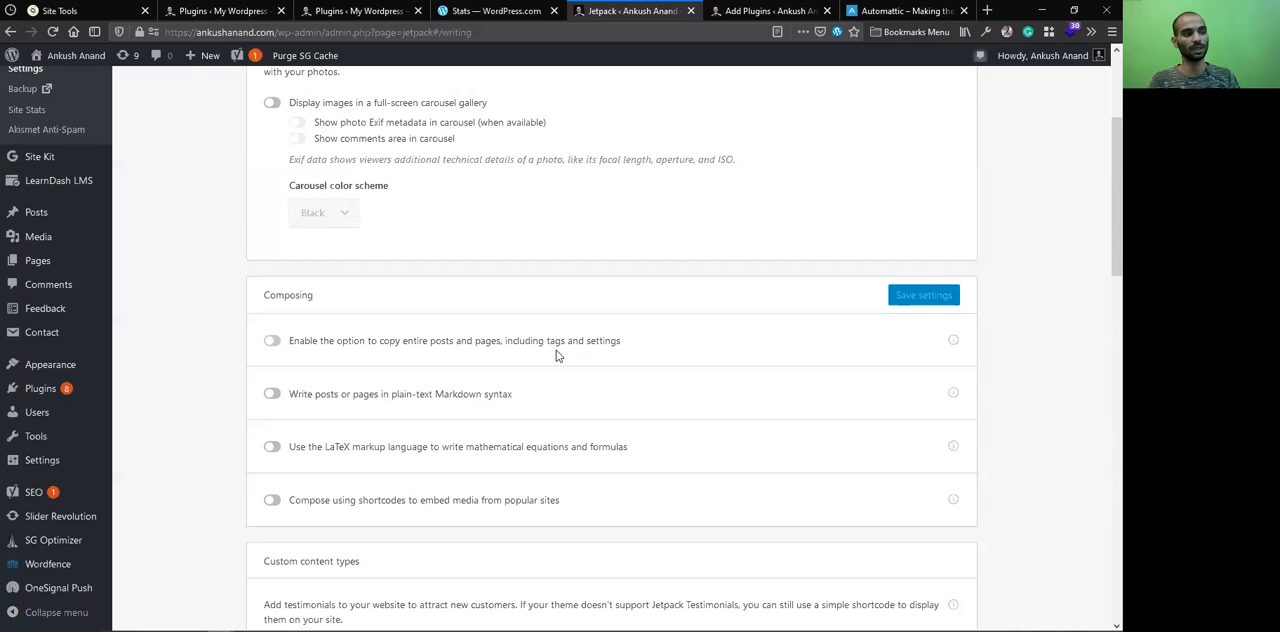
pyautogui.click(276, 344)
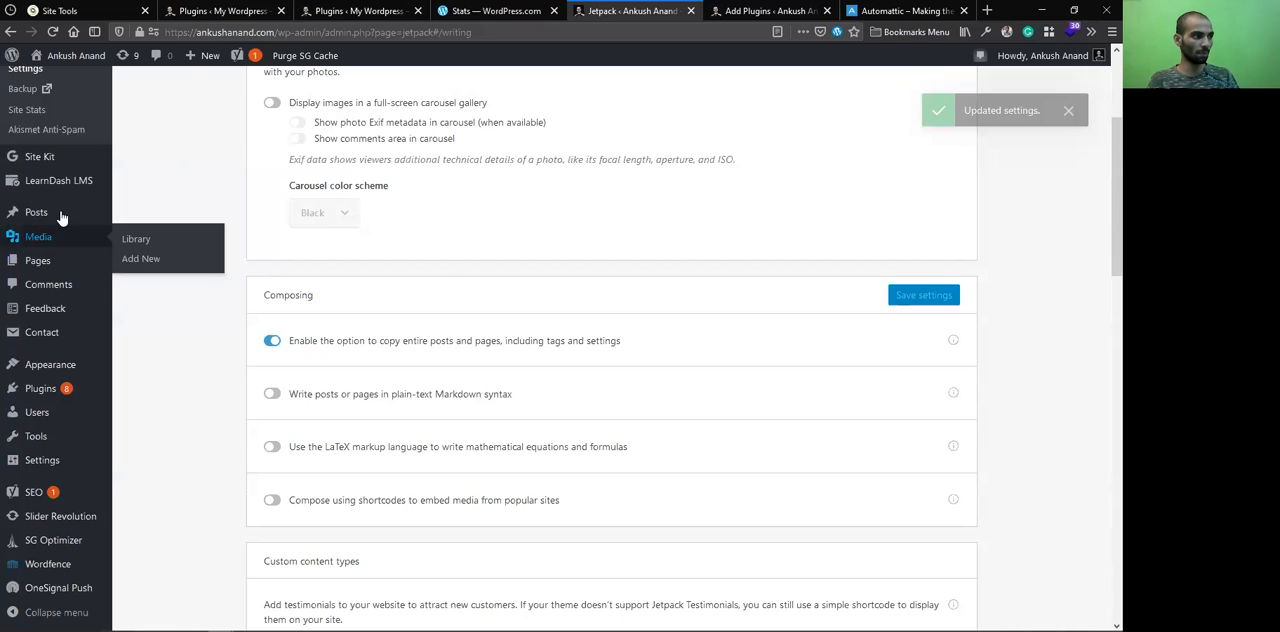
pyautogui.moveTo(60, 214)
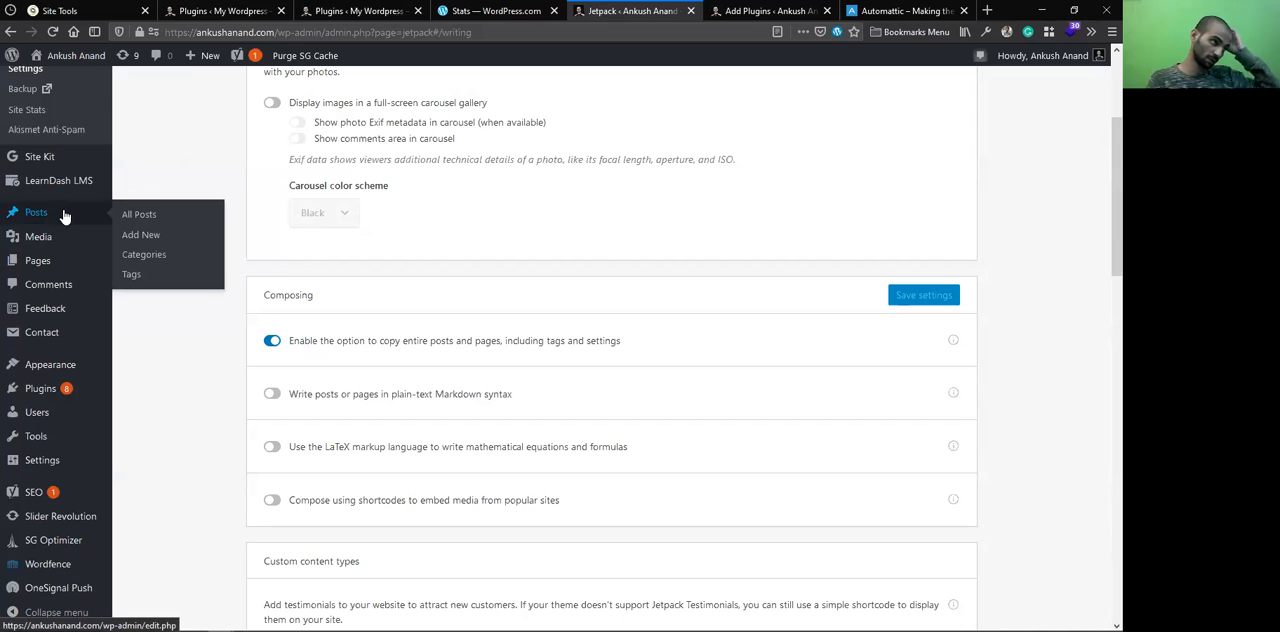
# Open the All Posts list in a separate tab, examine the Copy option under a post, and return to Jetpack's Writing settings
pyautogui.middleClick(127, 217)
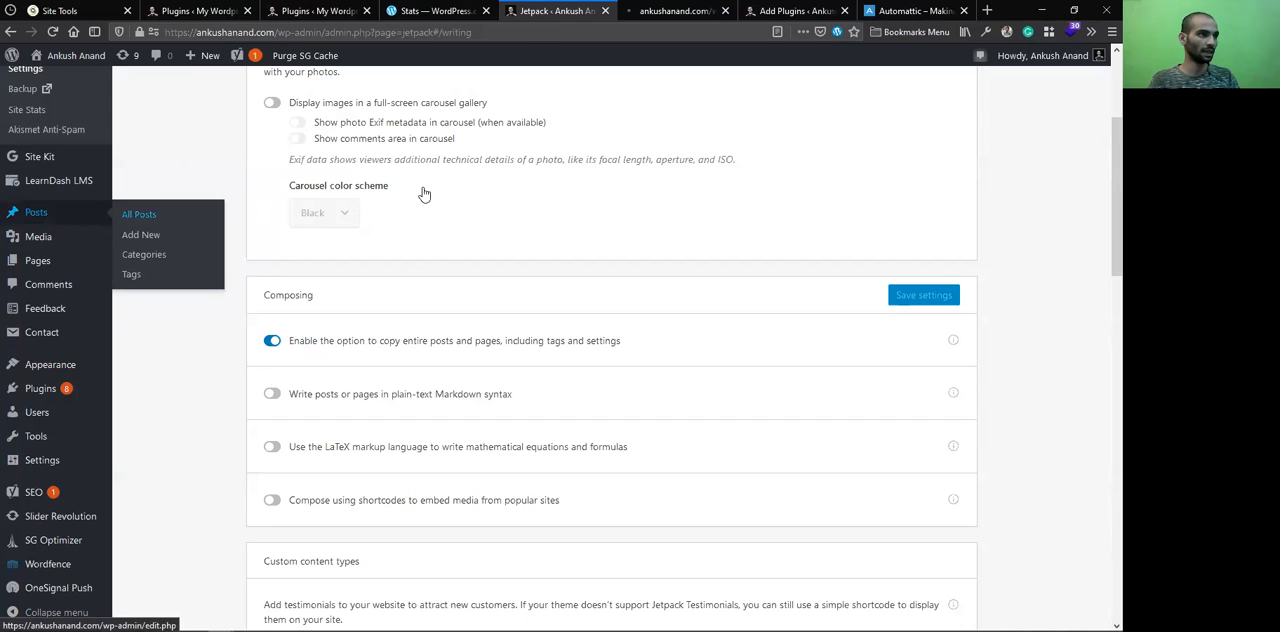
pyautogui.click(676, 11)
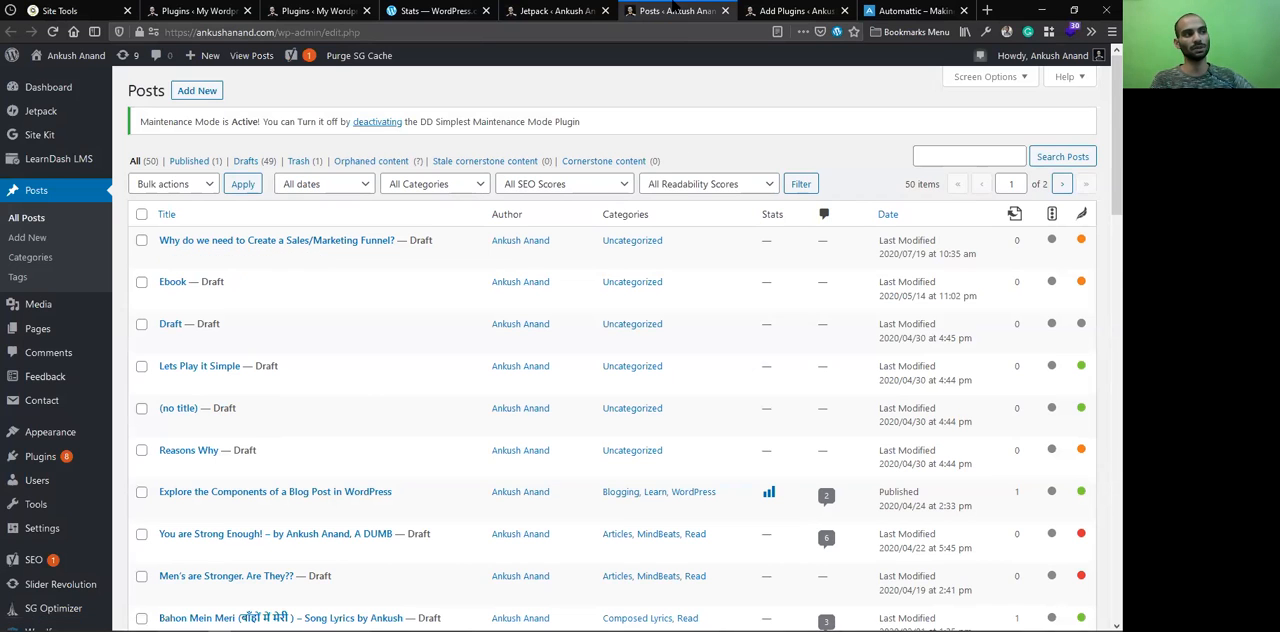
pyautogui.click(675, 6)
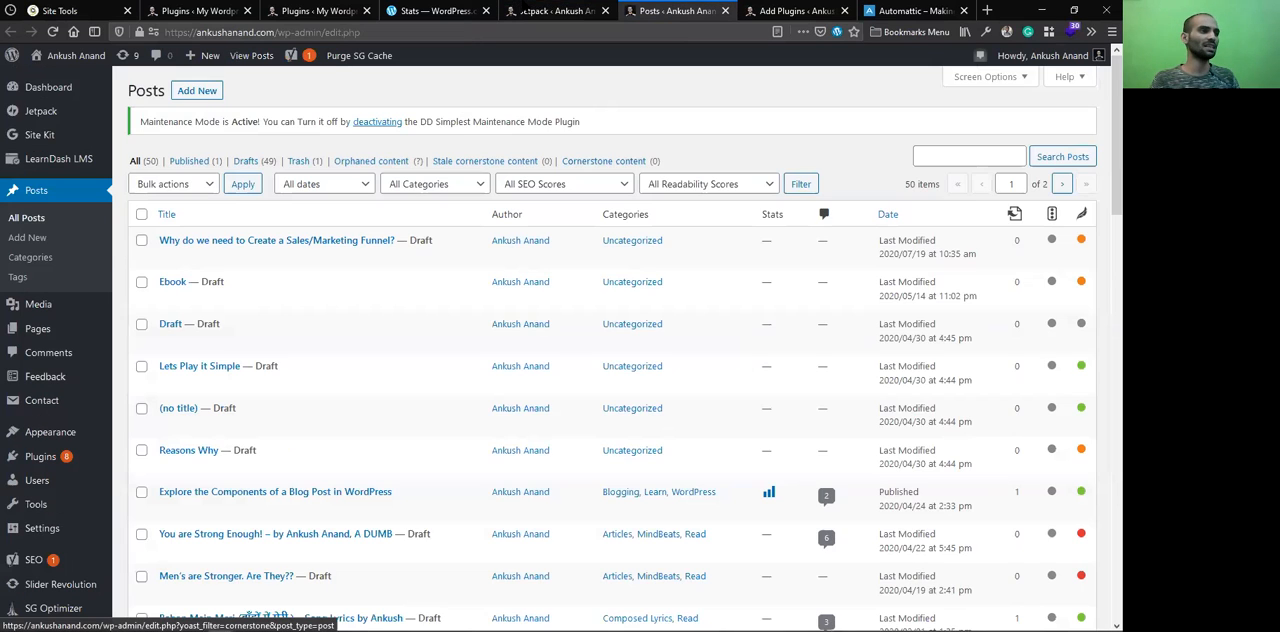
pyautogui.click(518, 7)
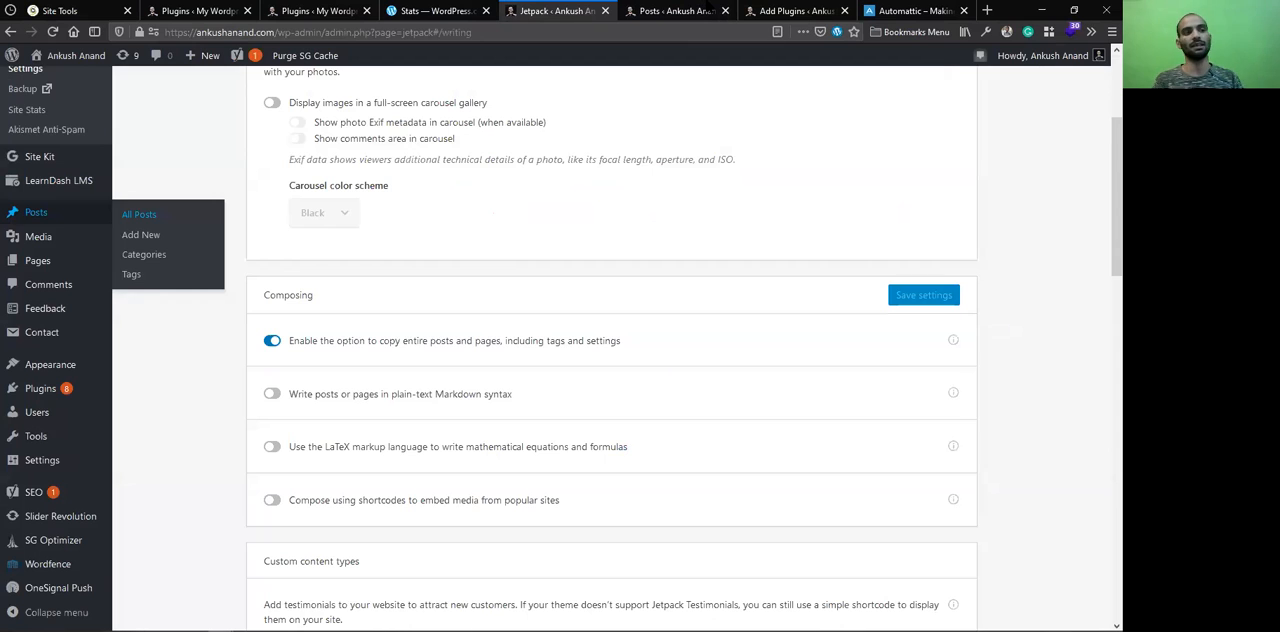
pyautogui.click(700, 12)
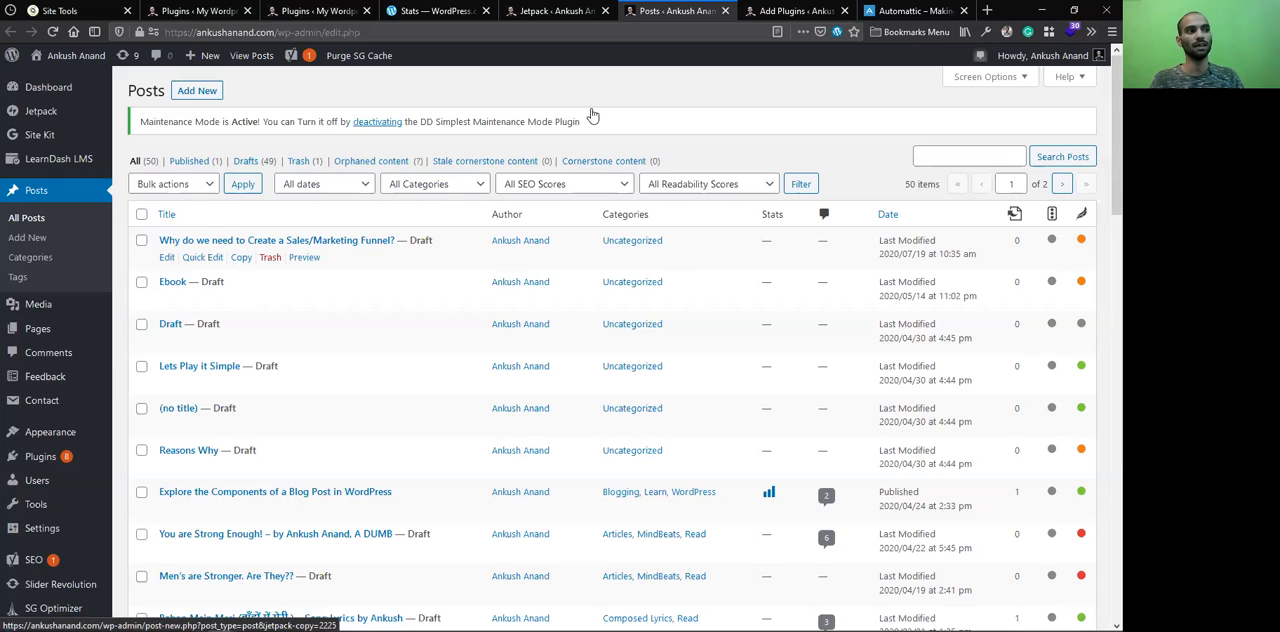
pyautogui.click(607, 8)
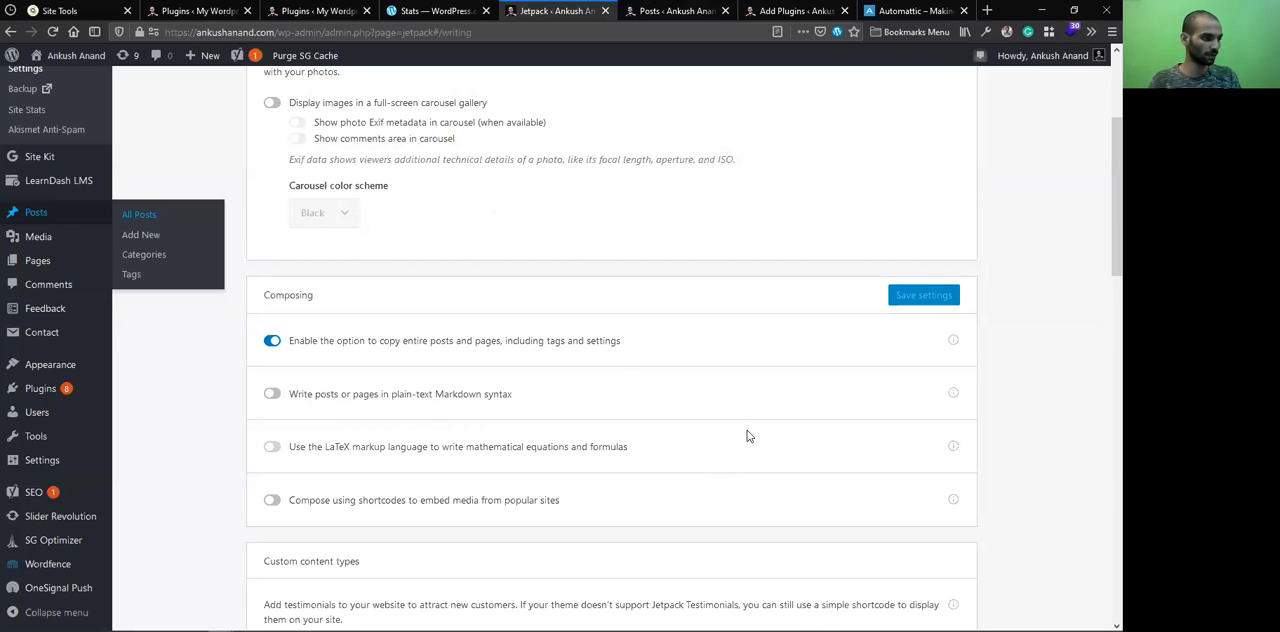
# Enable the Testimonials custom content type and reload the settings page to refresh the admin menu
pyautogui.scroll(-1, 750, 435)
pyautogui.scroll(-1, 754, 434)
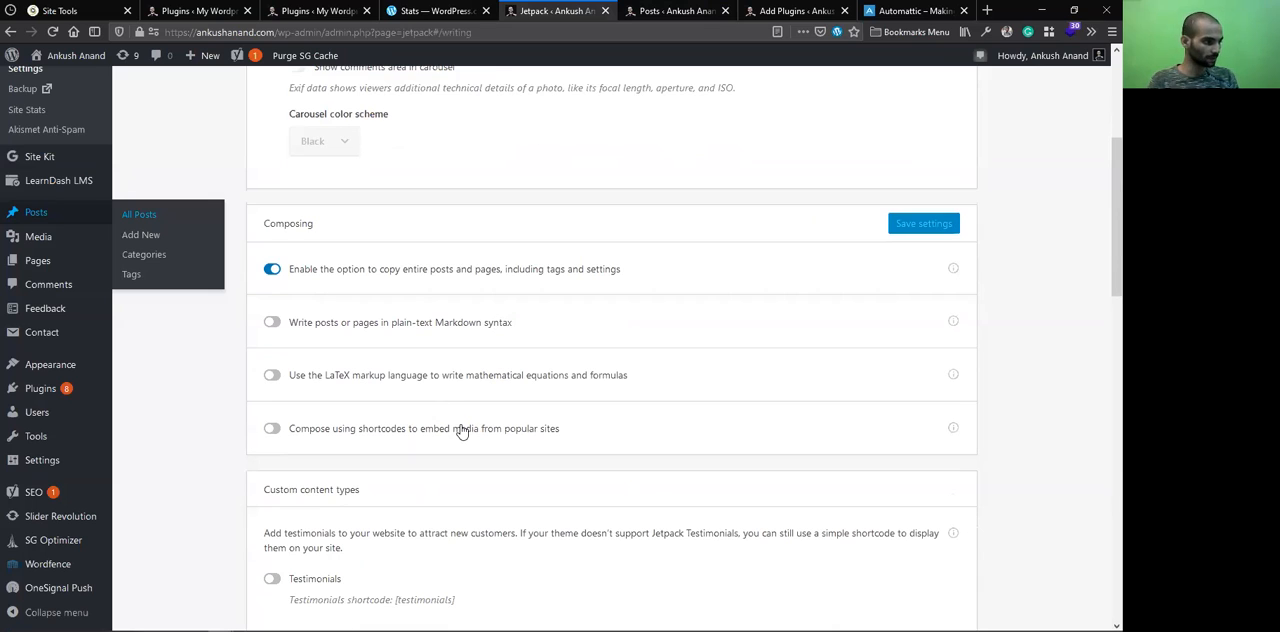
pyautogui.scroll(-4, 407, 388)
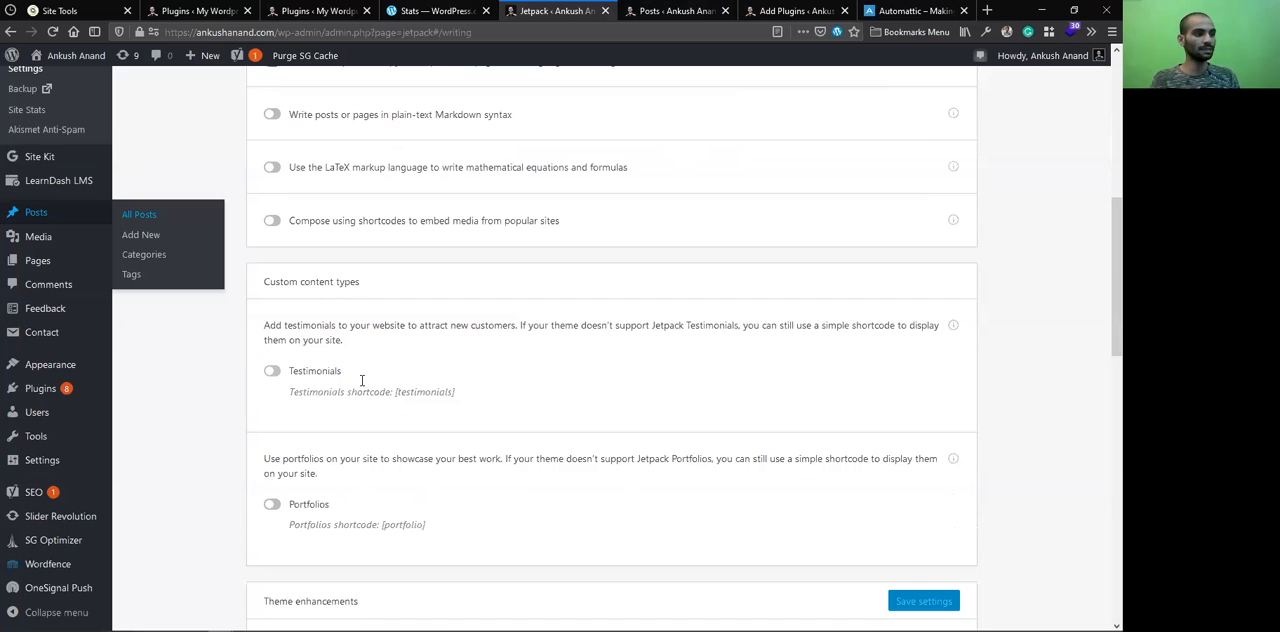
pyautogui.scroll(-1, 375, 383)
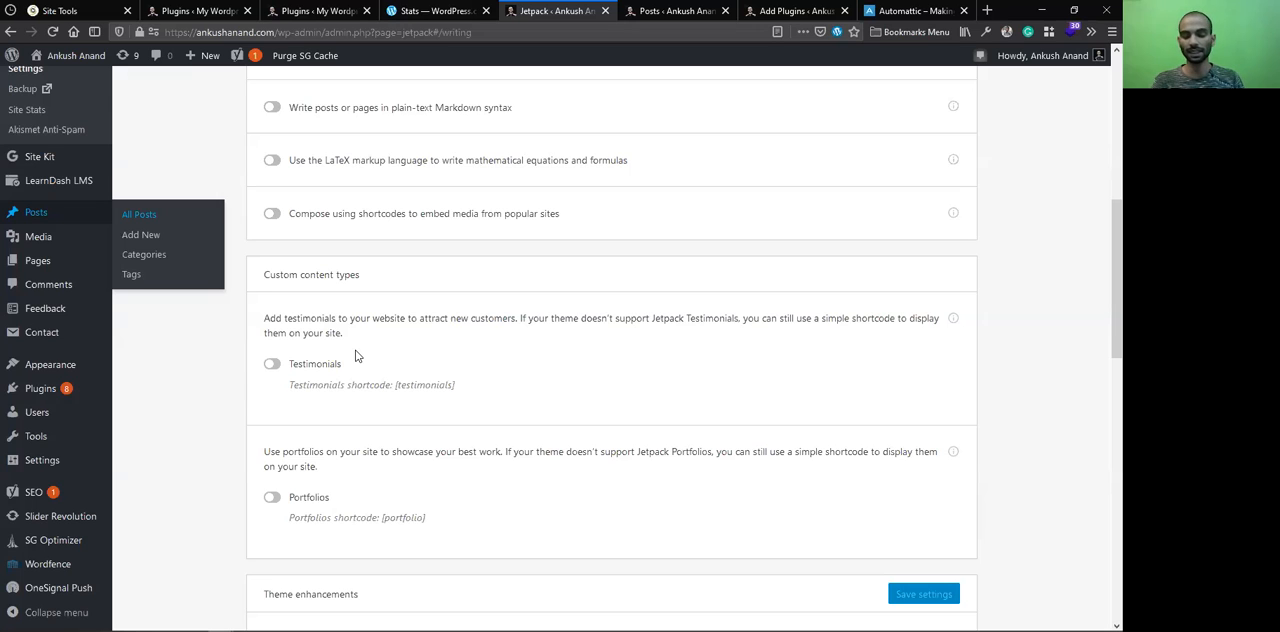
pyautogui.click(272, 363)
pyautogui.scroll(3, 40, 180)
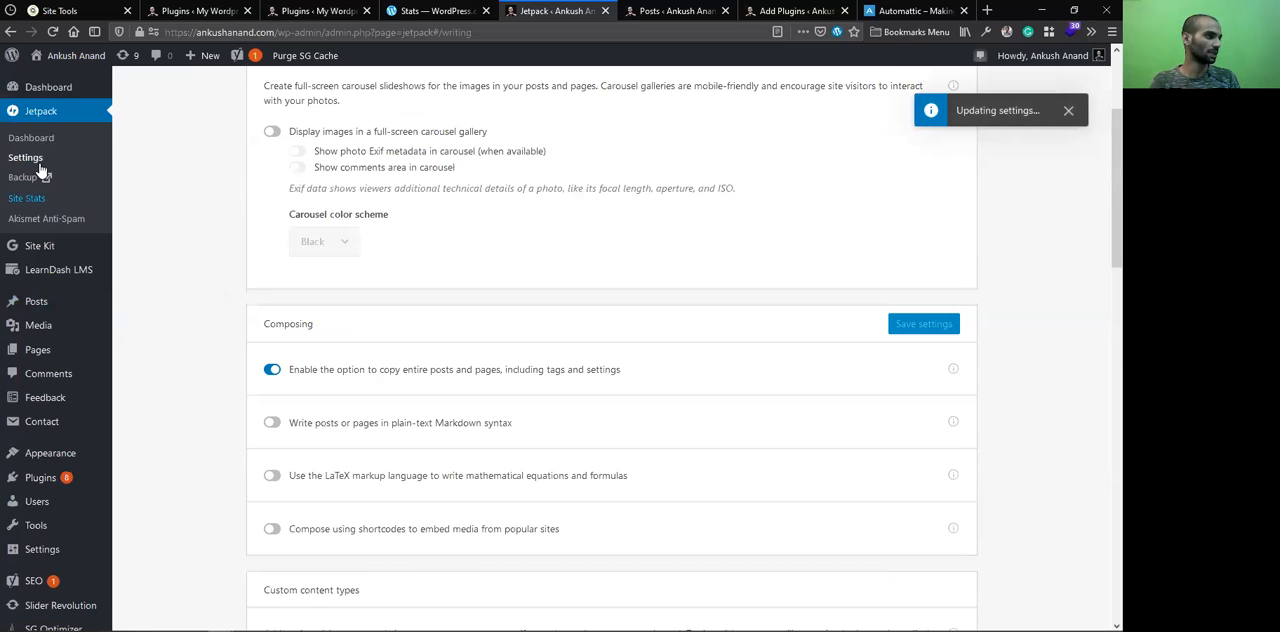
pyautogui.scroll(1, 37, 290)
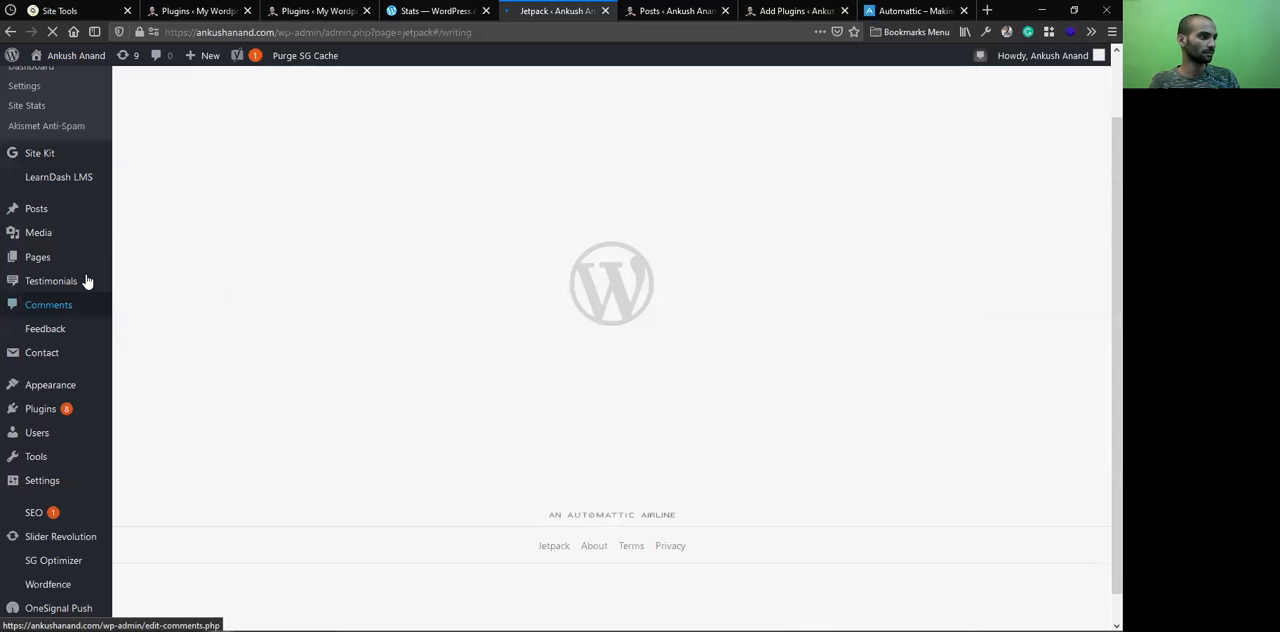
# Open the All Testimonials list in a separate tab, look it over, and return to Jetpack's Writing settings
pyautogui.moveTo(135, 358)
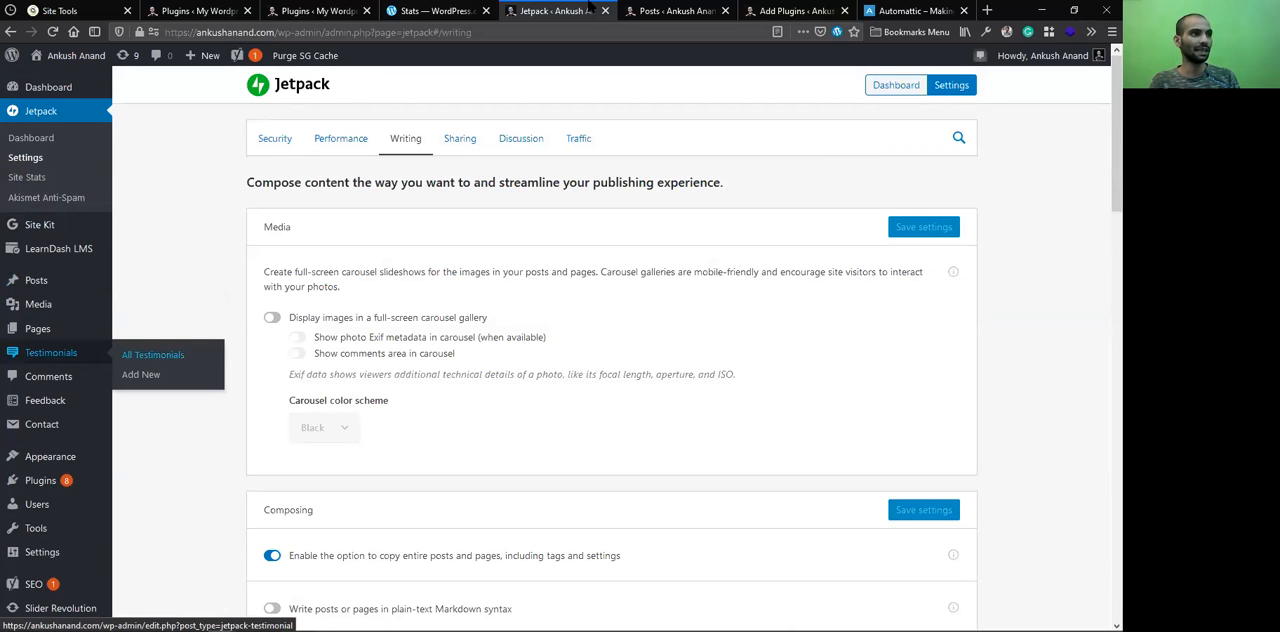
pyautogui.moveTo(593, 8); pyautogui.dragTo(593, 8)
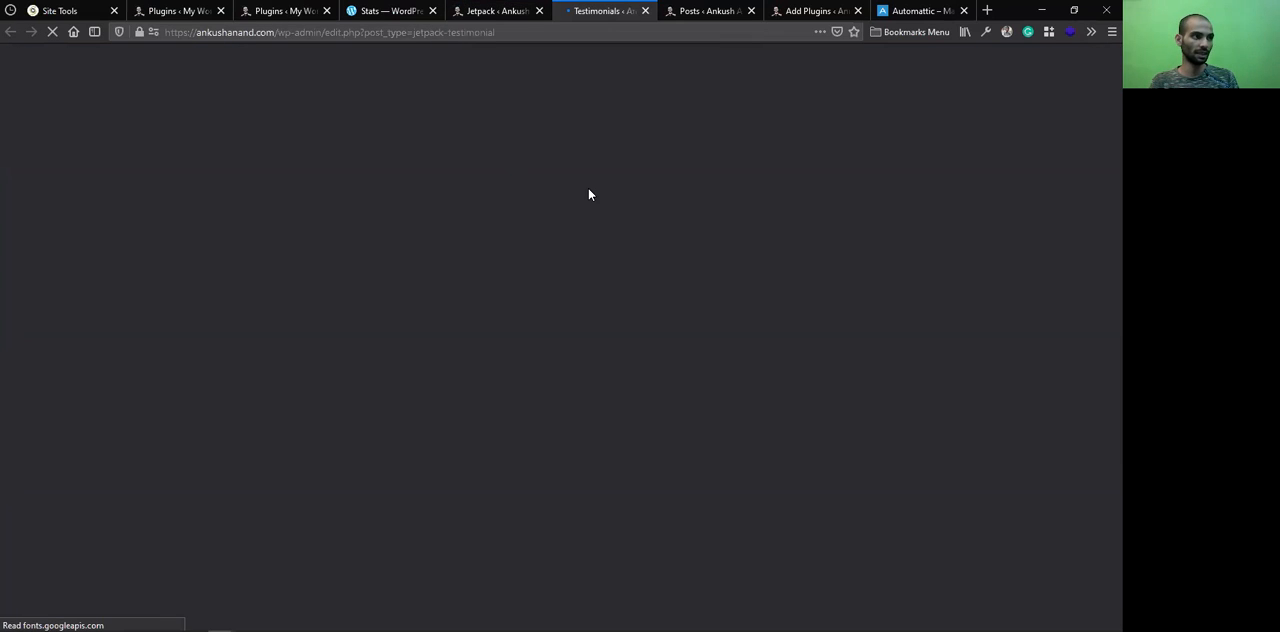
pyautogui.hotkey('ctrl', 'pageup')
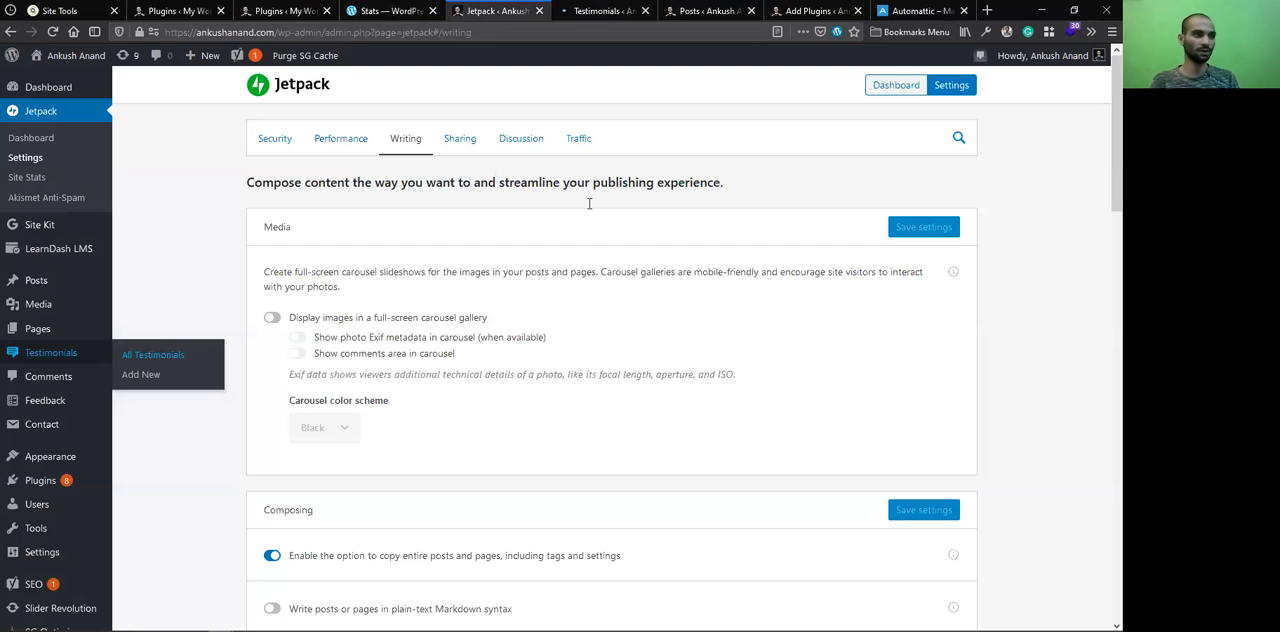
pyautogui.hotkey('ctrl', 'pagedown')
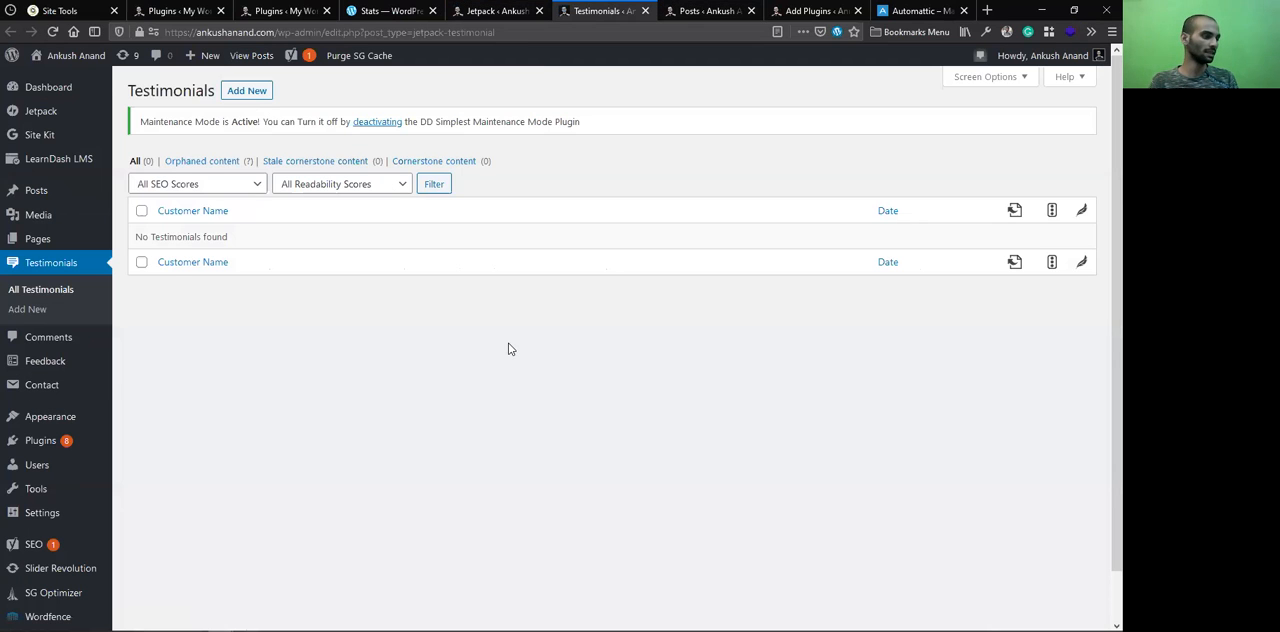
pyautogui.hotkey('ctrl', 'shift', 'Tab')
# Disable the Testimonials custom content type
pyautogui.scroll(-5, 331, 257)
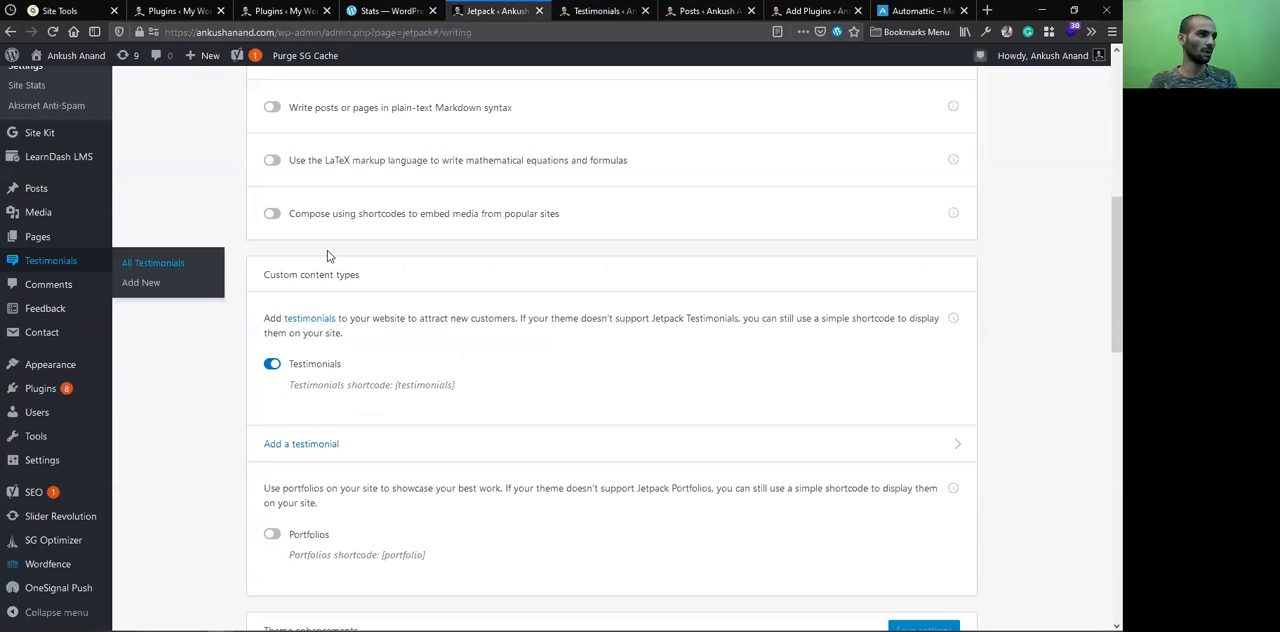
pyautogui.scroll(-3, 331, 257)
pyautogui.scroll(2, 339, 291)
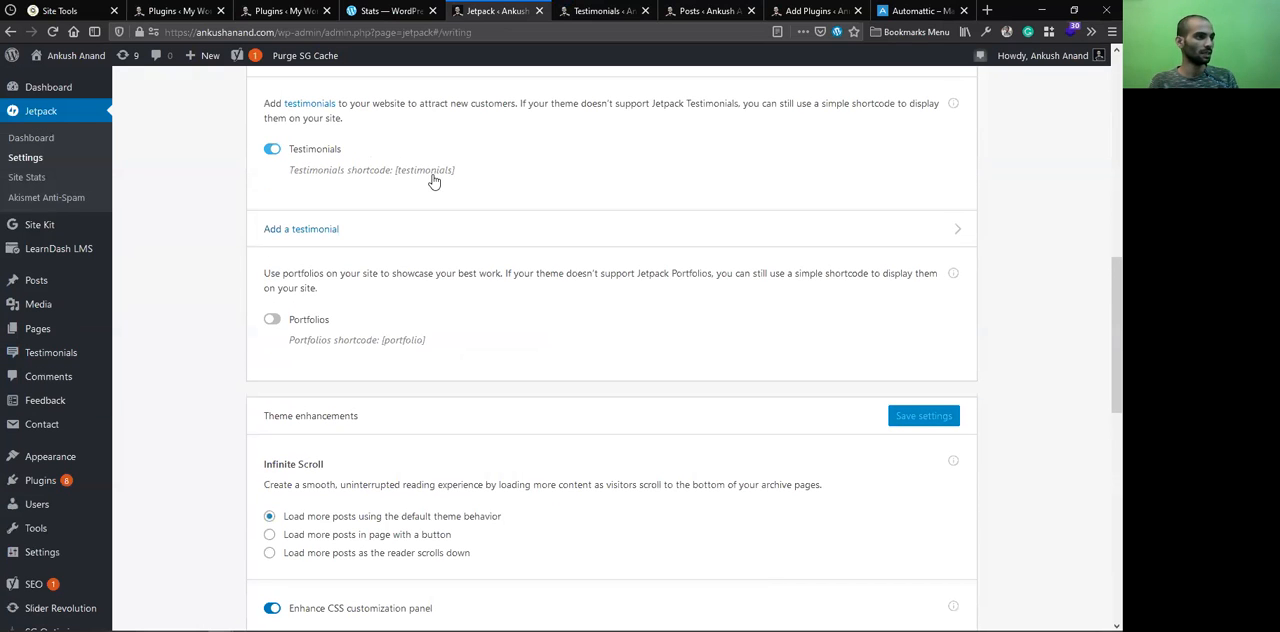
pyautogui.scroll(3, 330, 329)
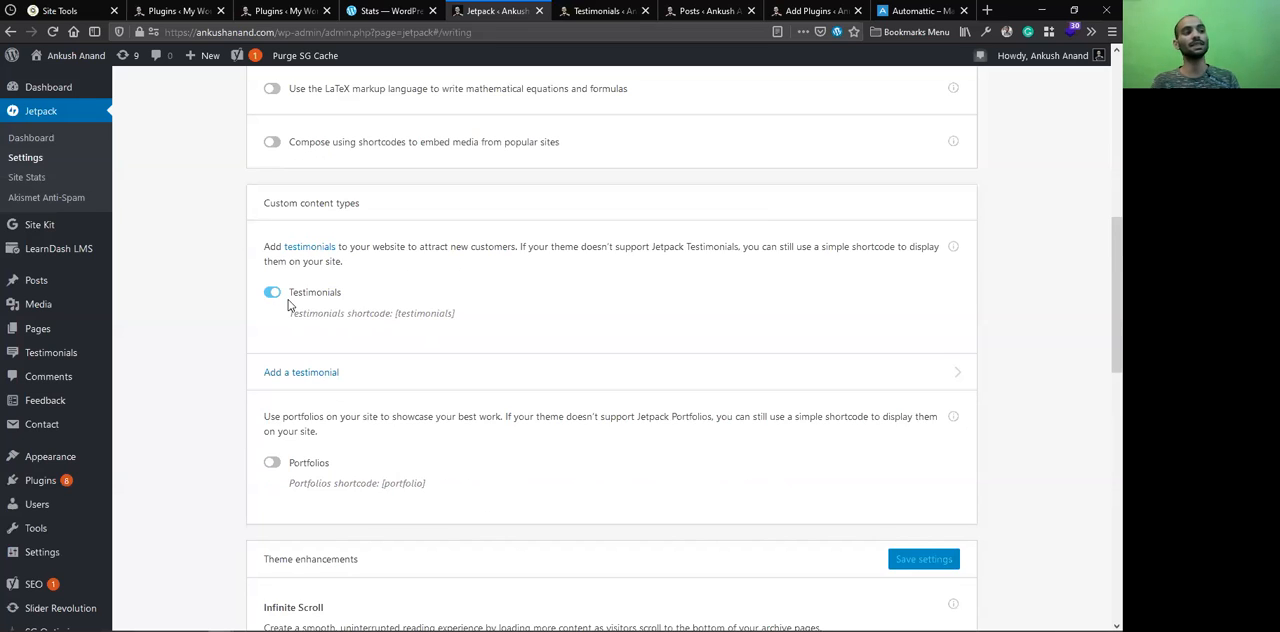
pyautogui.click(284, 291)
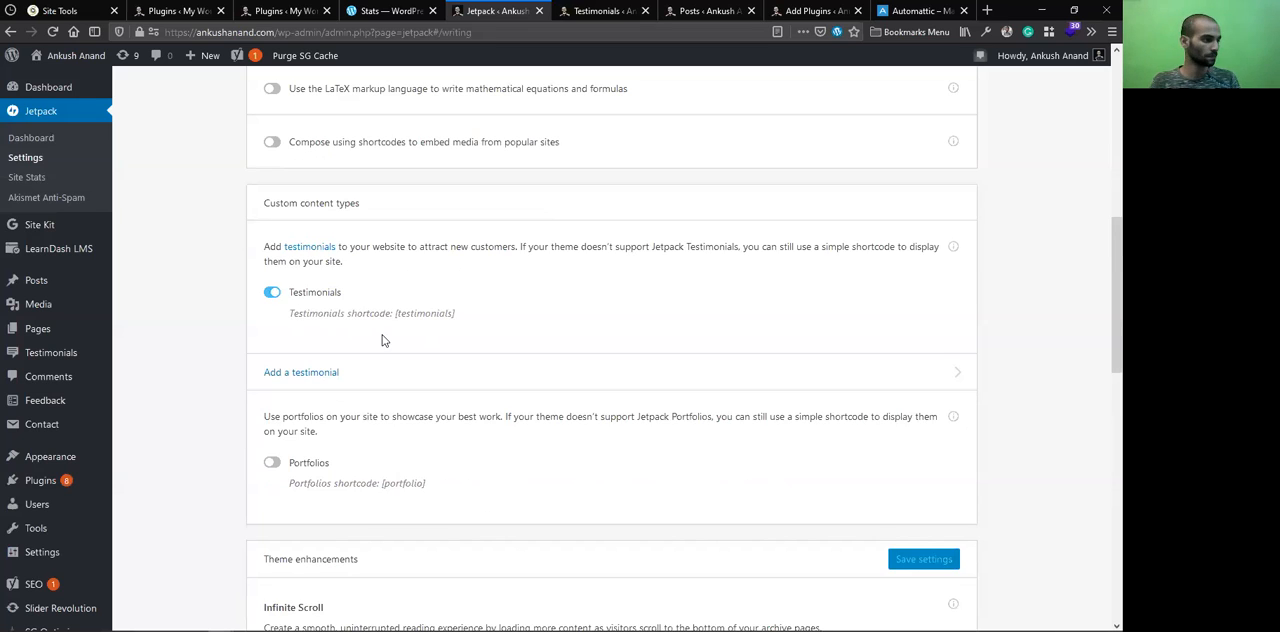
# Review the remaining Writing settings down to the WordPress.com toolbar and highlight the Infinite Scroll heading under Theme enhancements
pyautogui.scroll(-5, 380, 325)
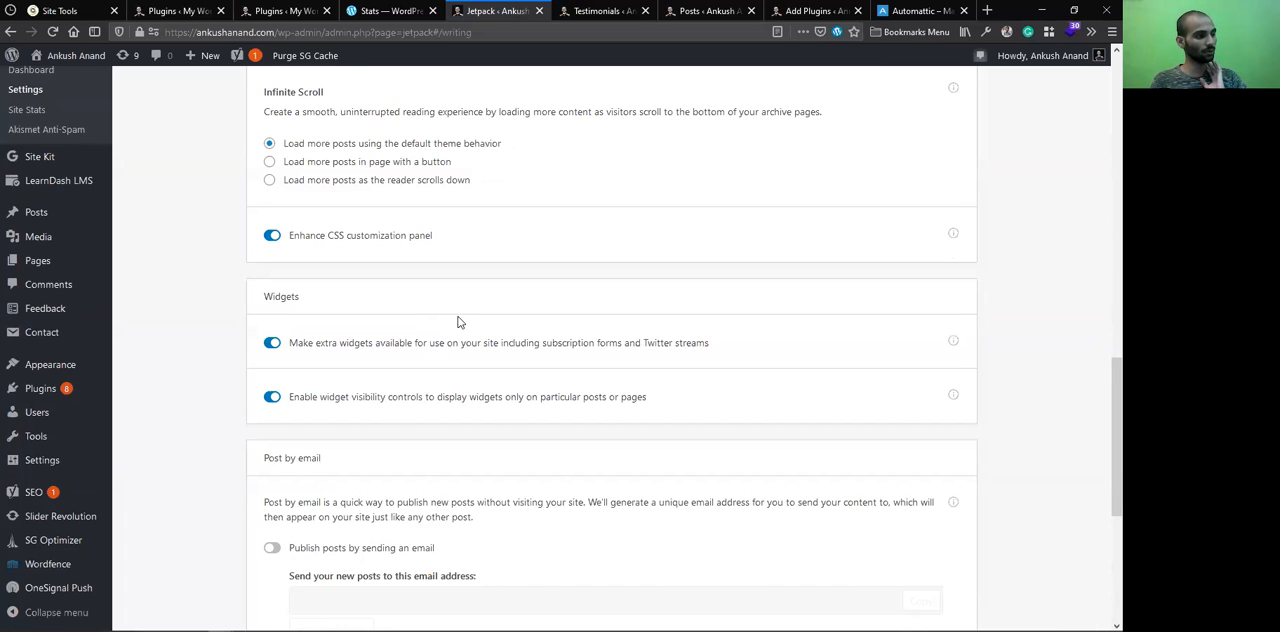
pyautogui.scroll(-4, 465, 313)
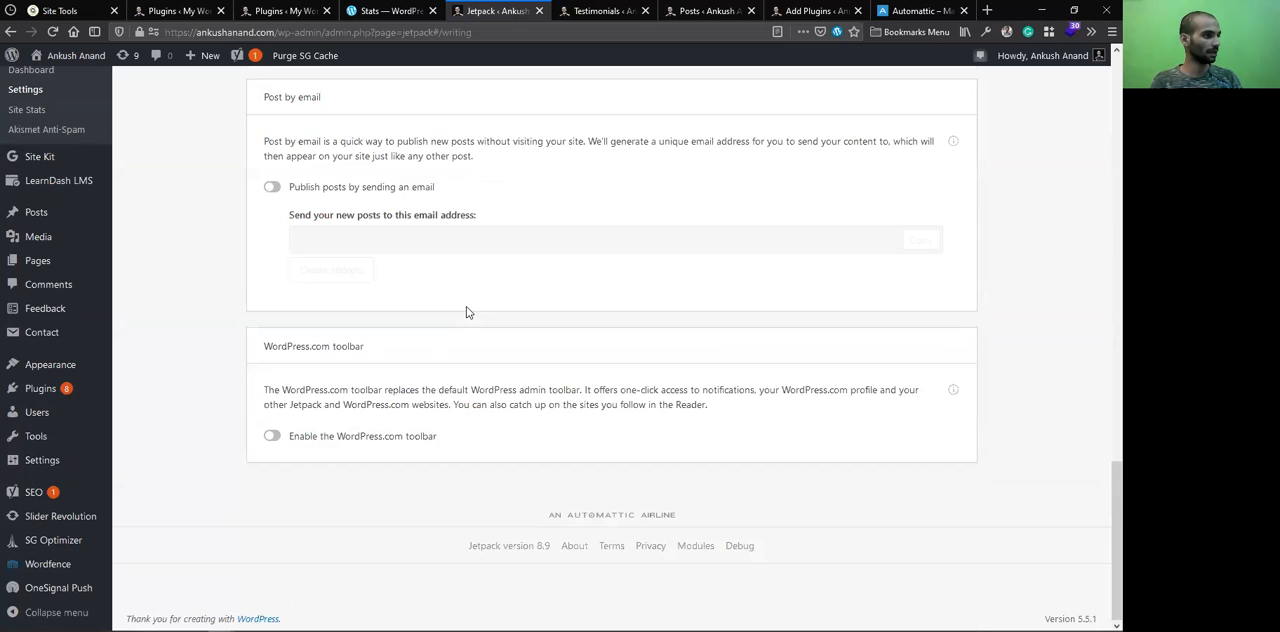
pyautogui.scroll(5, 465, 313)
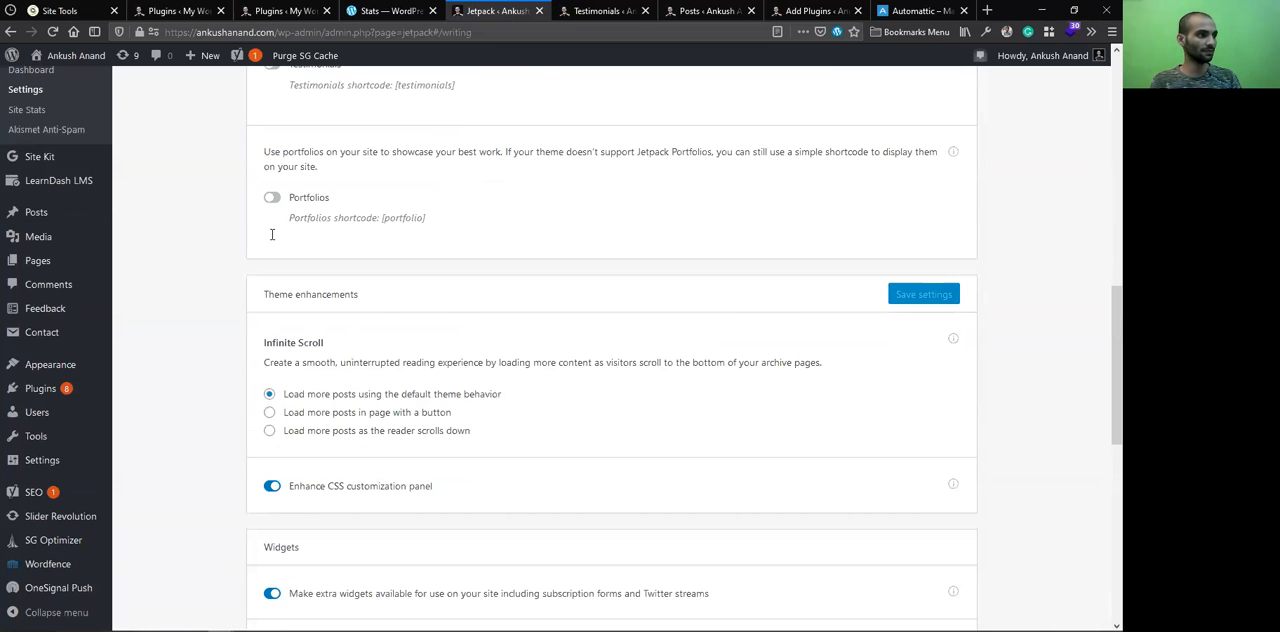
pyautogui.scroll(-2, 325, 240)
pyautogui.tripleClick(324, 240)
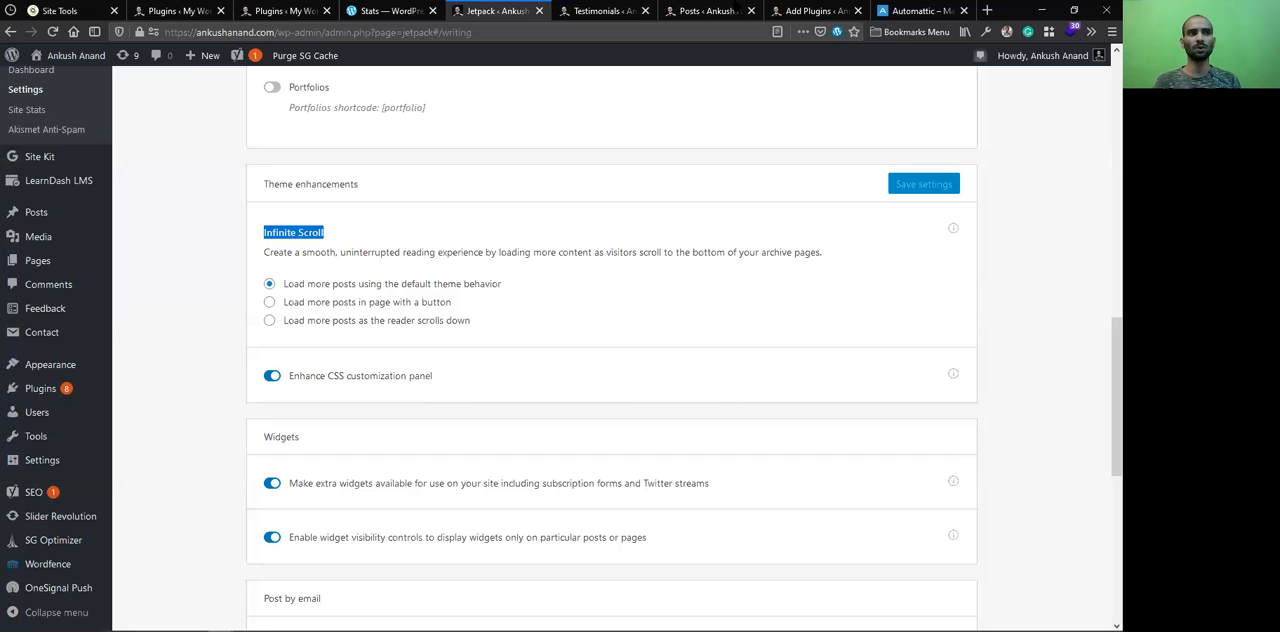
# Open beebom.com in a new tab and open its Google Pixel 5 official renders and specs article
pyautogui.click(987, 10)
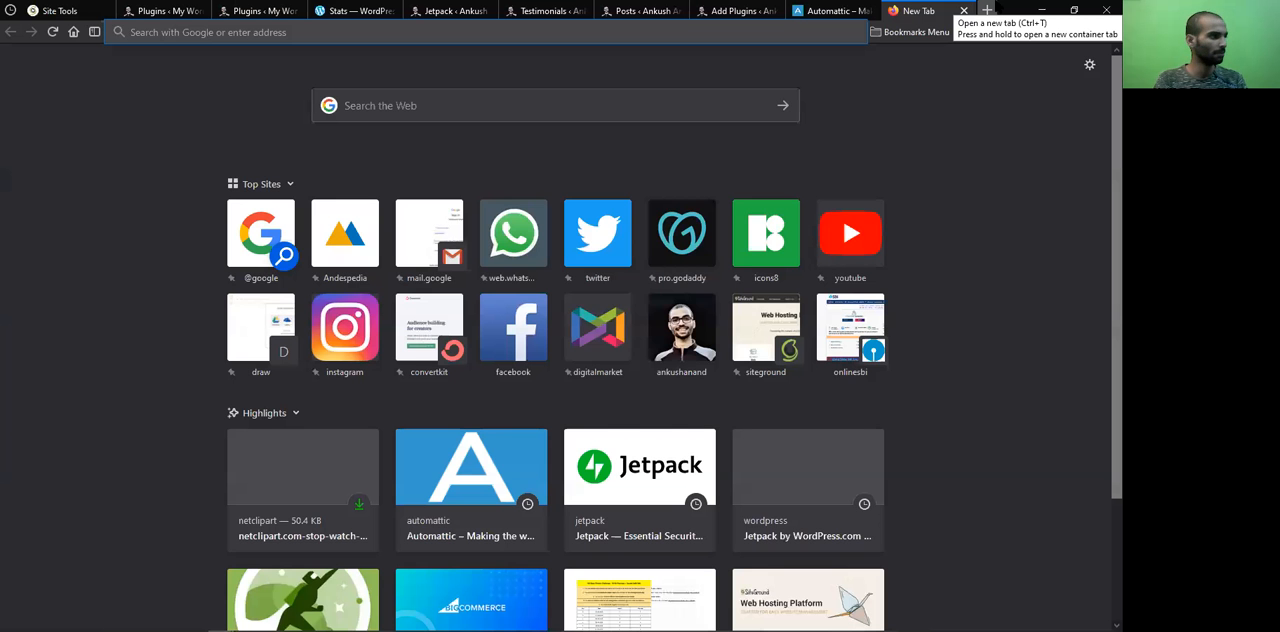
pyautogui.write('be')
pyautogui.press('Return')
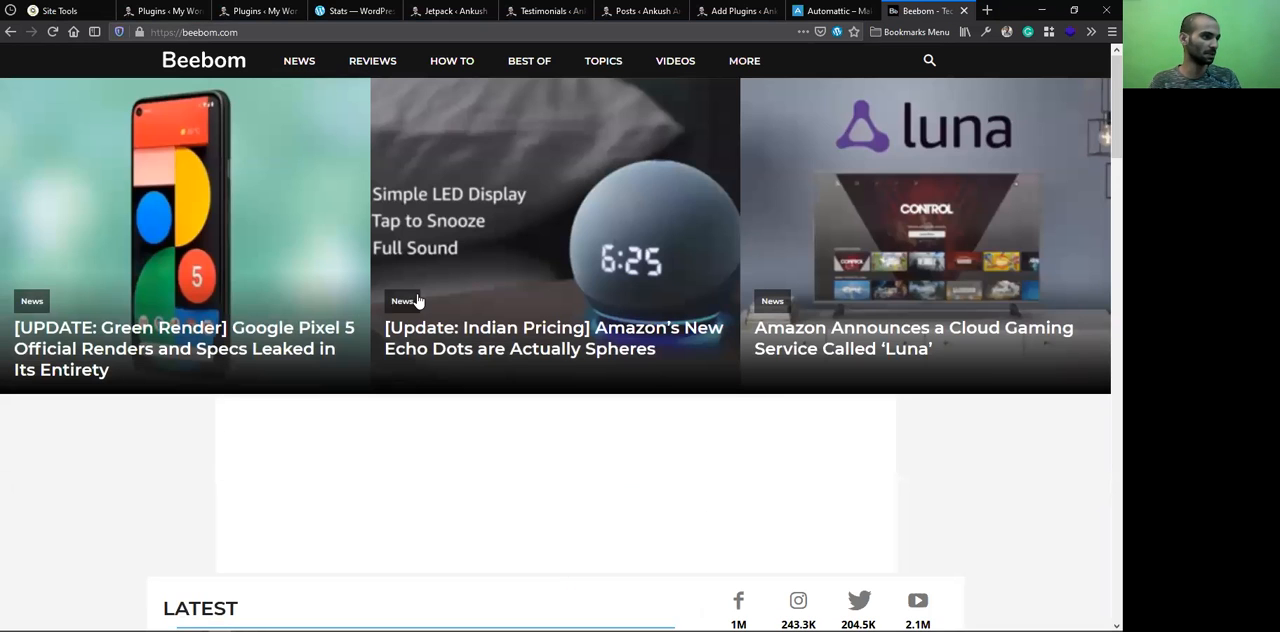
pyautogui.click(337, 323)
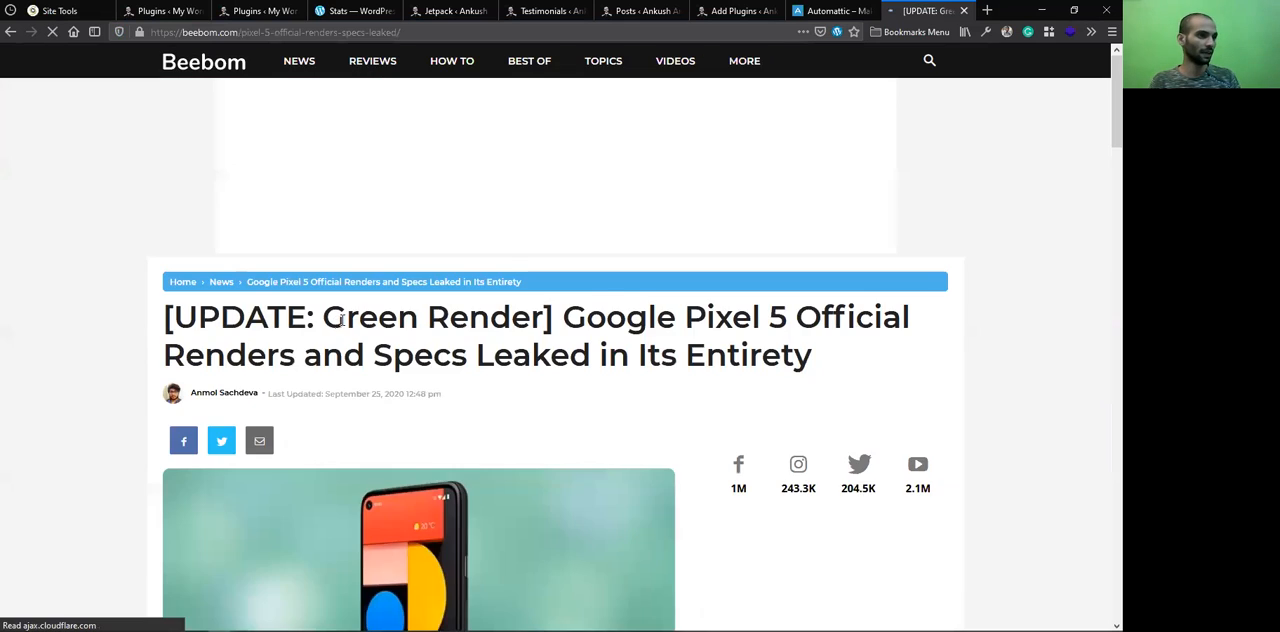
# Examine how further Beebom articles load while reading down the page, then switch back to the WordPress site's Add Plugins page
pyautogui.scroll(-5, 335, 316)
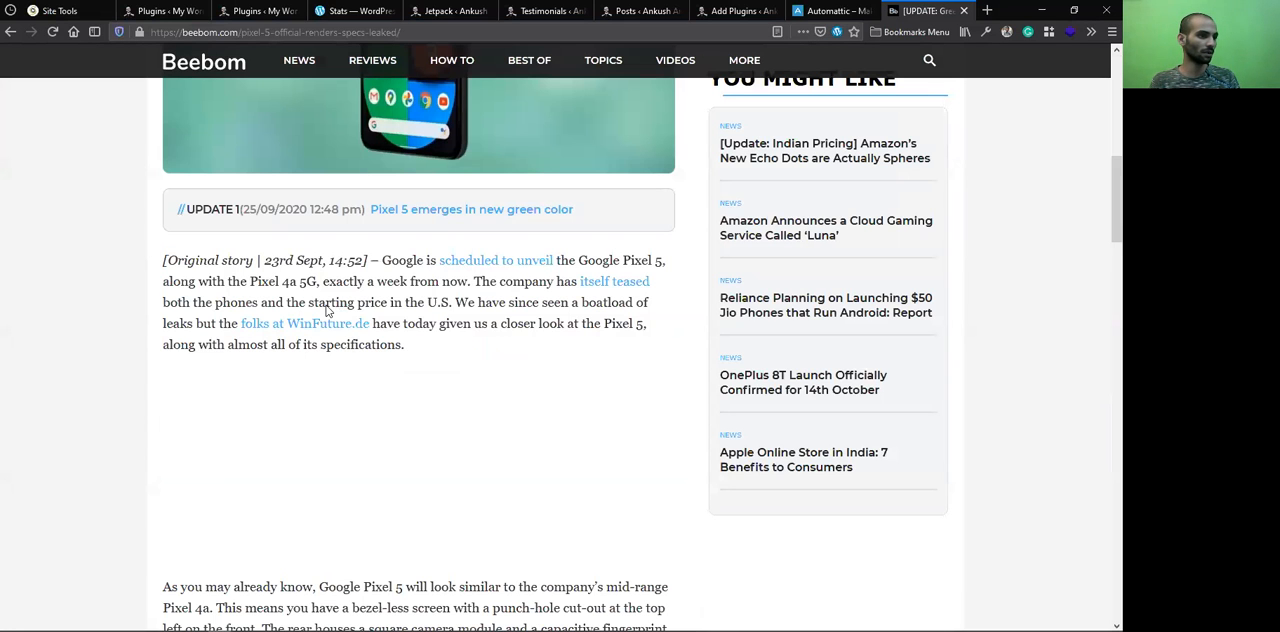
pyautogui.scroll(-15, 326, 310)
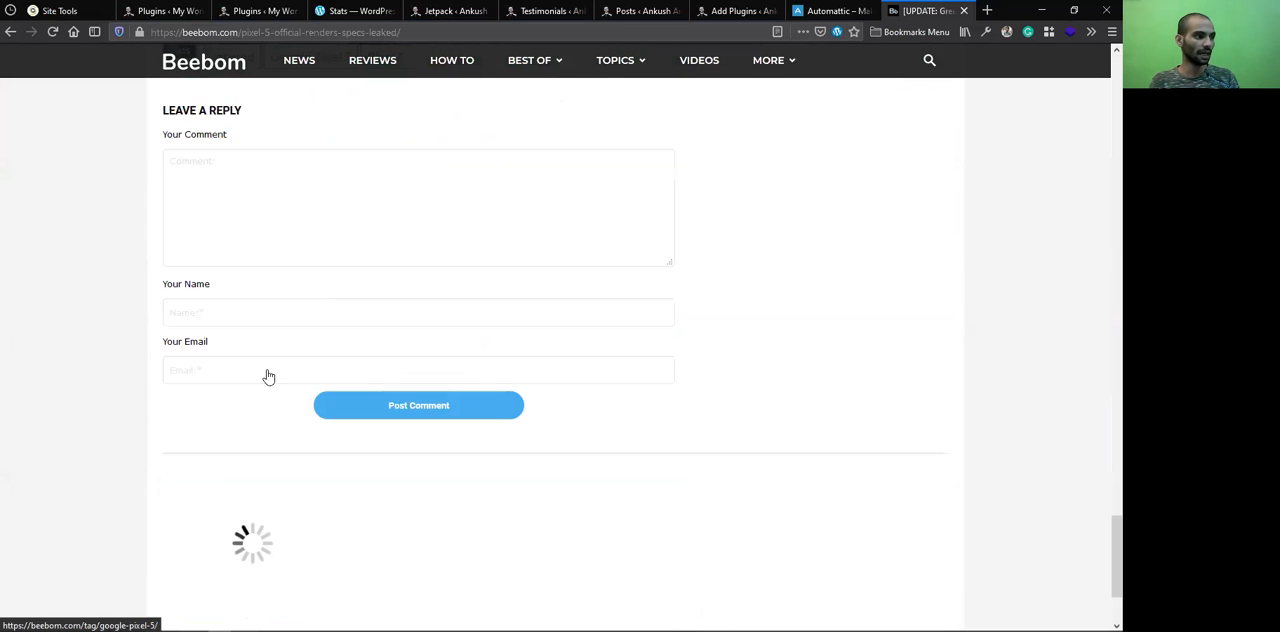
pyautogui.scroll(-3, 223, 337)
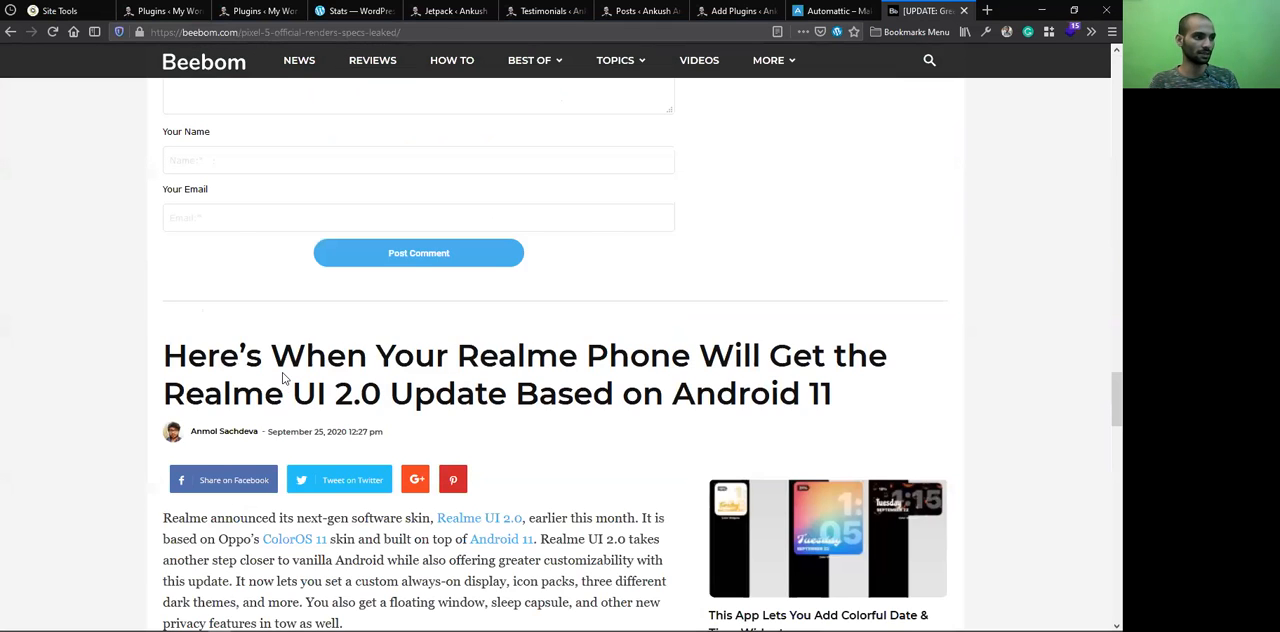
pyautogui.scroll(-15, 281, 368)
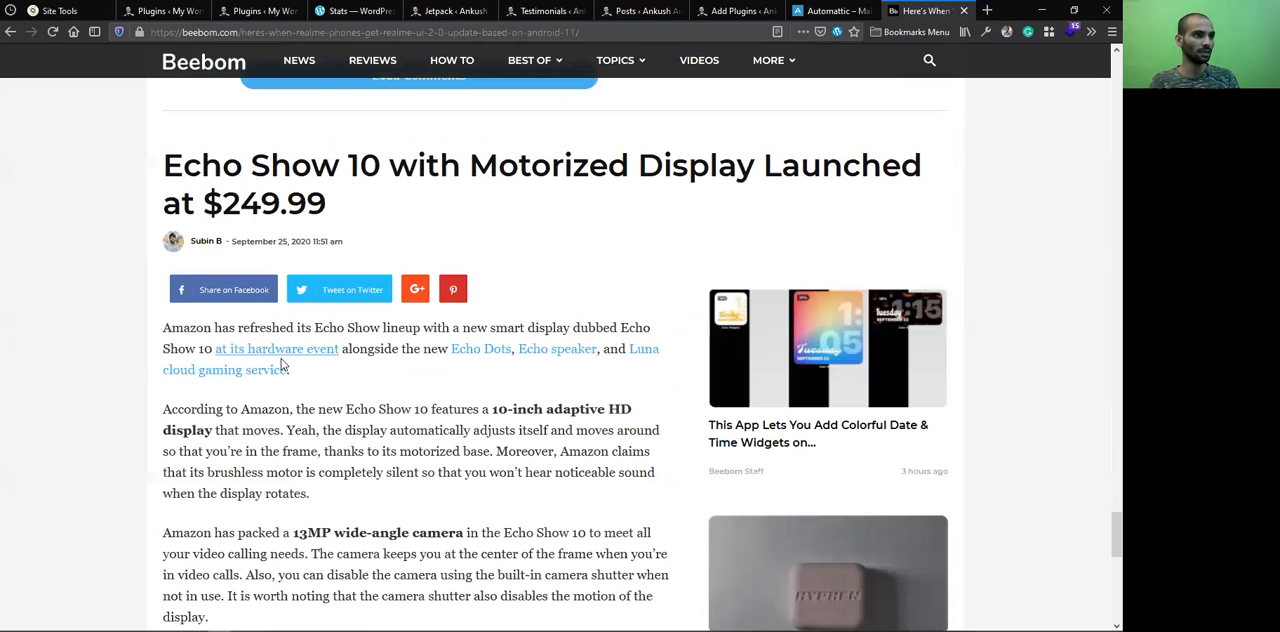
pyautogui.scroll(-10, 281, 362)
pyautogui.scroll(-10, 283, 360)
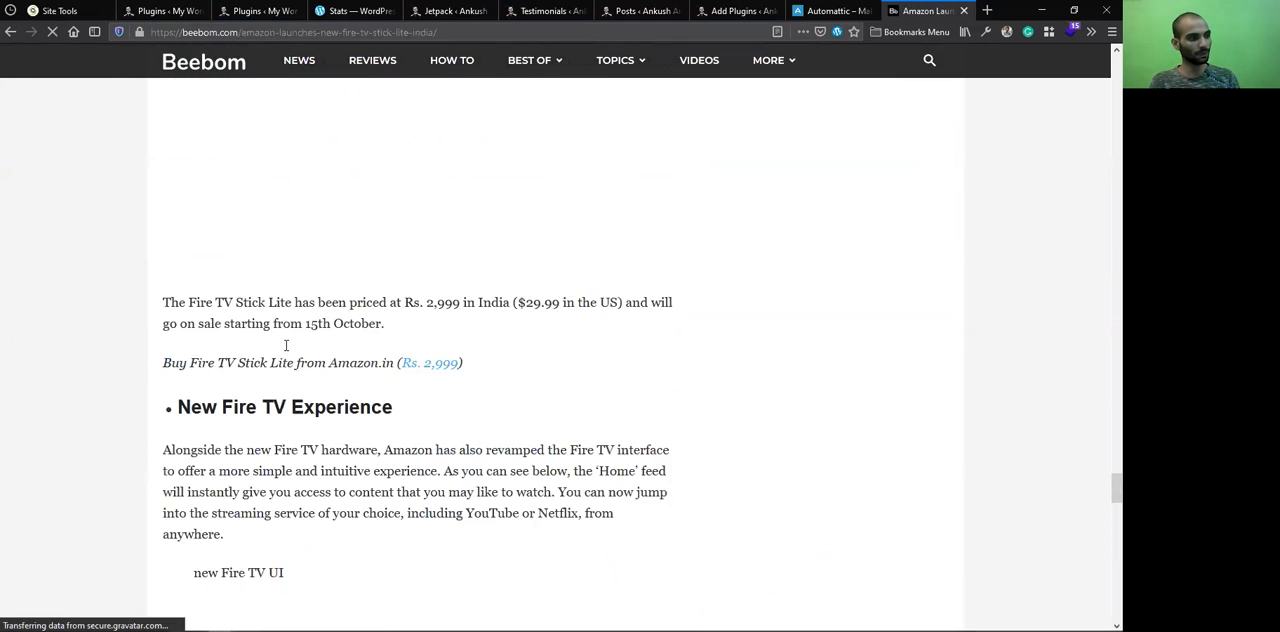
pyautogui.scroll(-15, 280, 358)
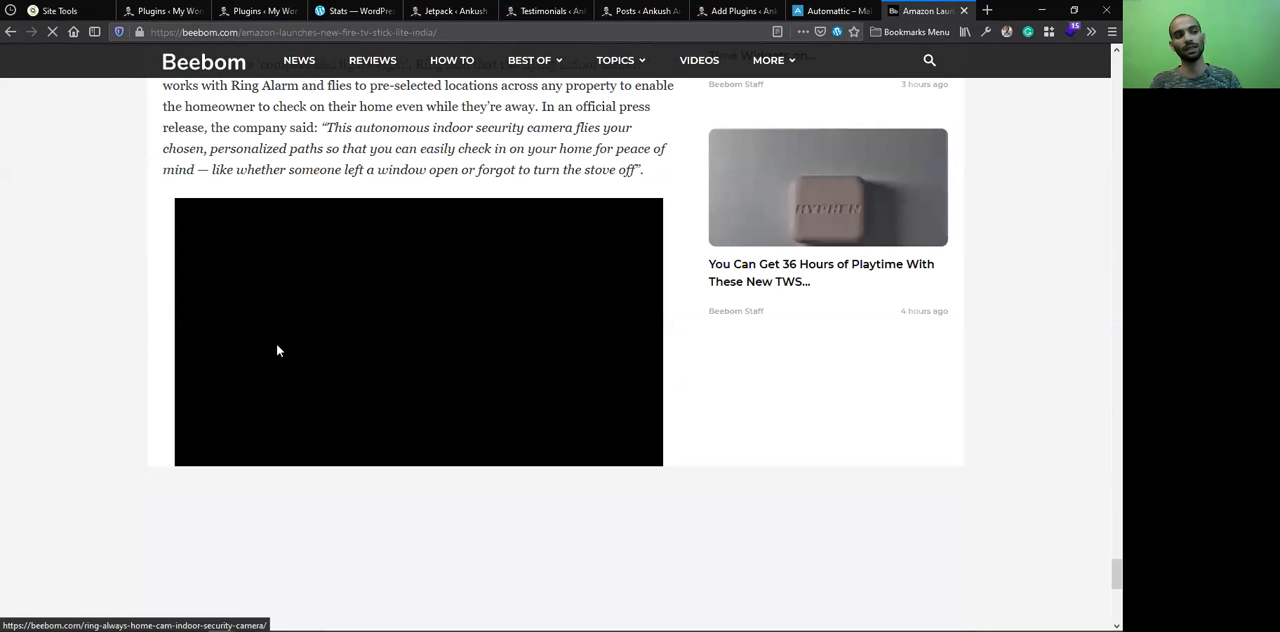
pyautogui.scroll(-15, 280, 340)
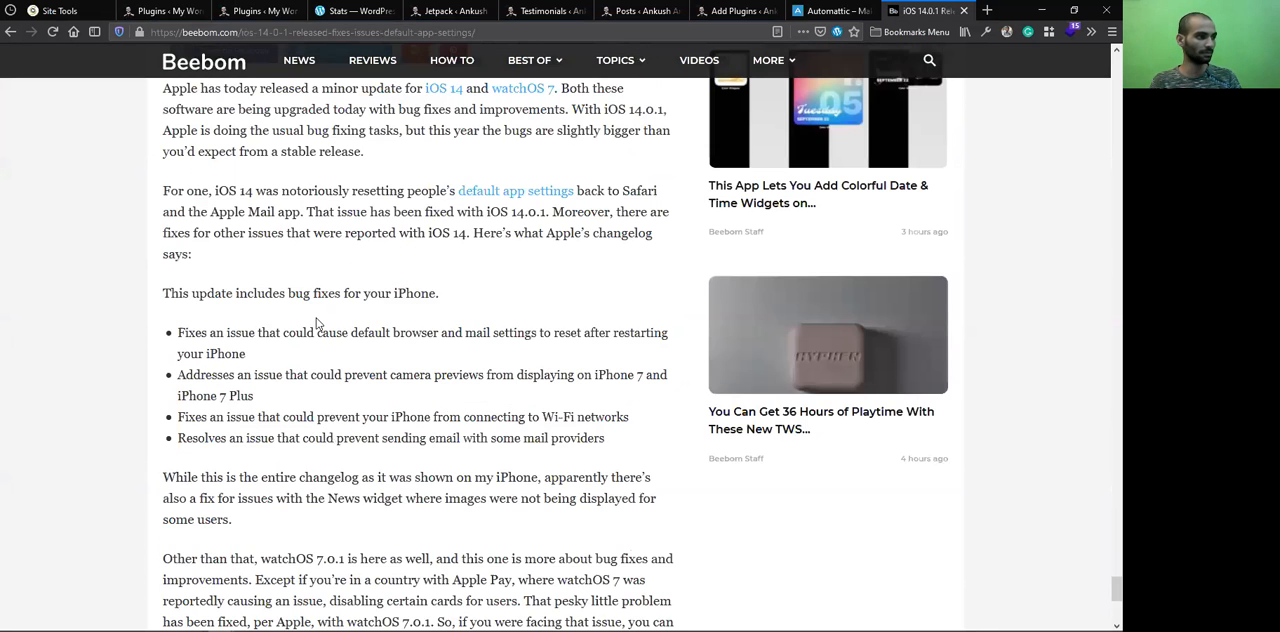
pyautogui.scroll(-5, 443, 334)
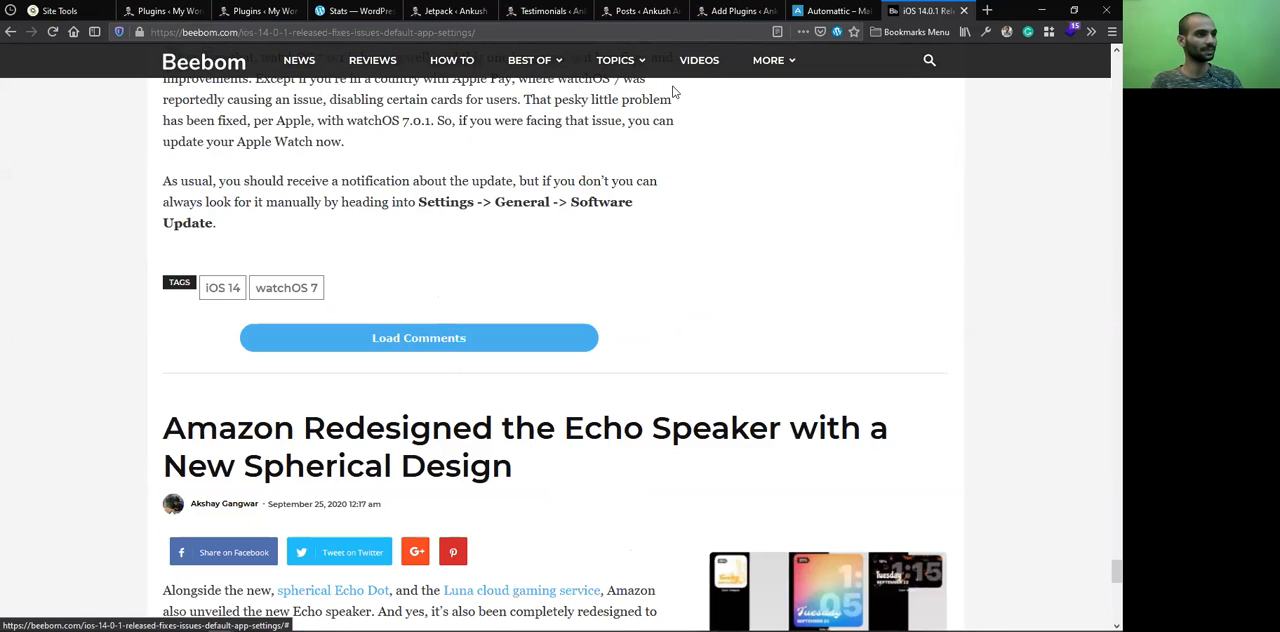
pyautogui.click(735, 10)
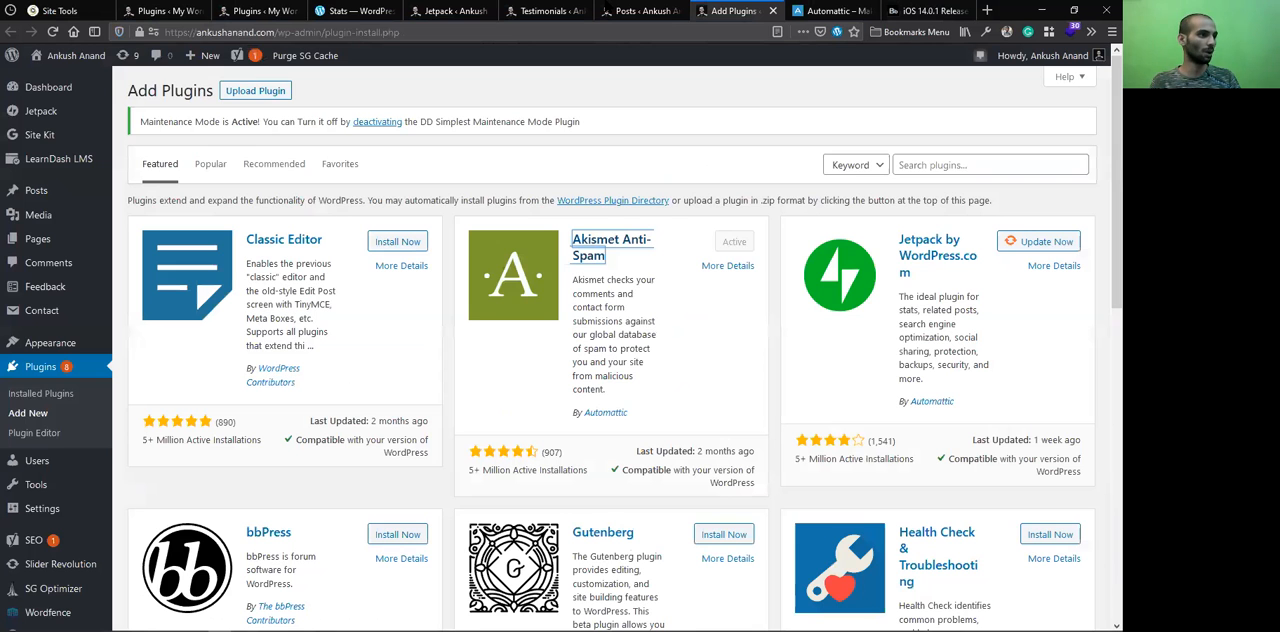
# Return to the Jetpack Writing settings and set Infinite Scroll to load more posts as the reader scrolls down
pyautogui.click(607, 8)
pyautogui.click(425, 9)
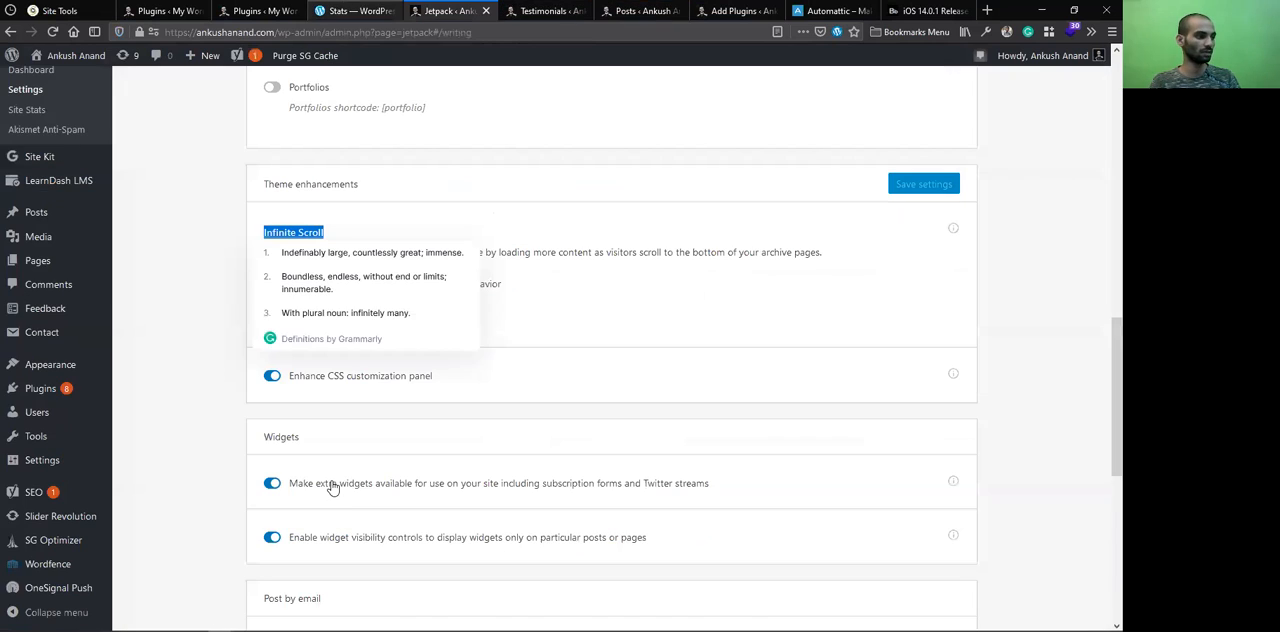
pyautogui.scroll(-3, 420, 300)
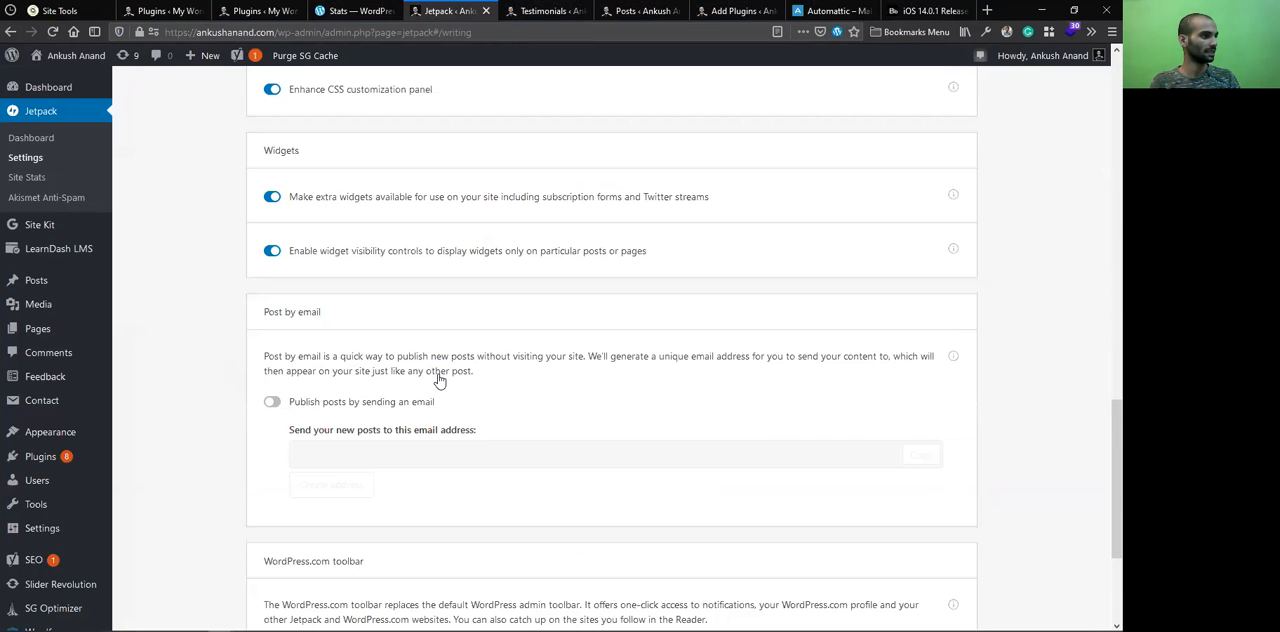
pyautogui.scroll(4, 414, 360)
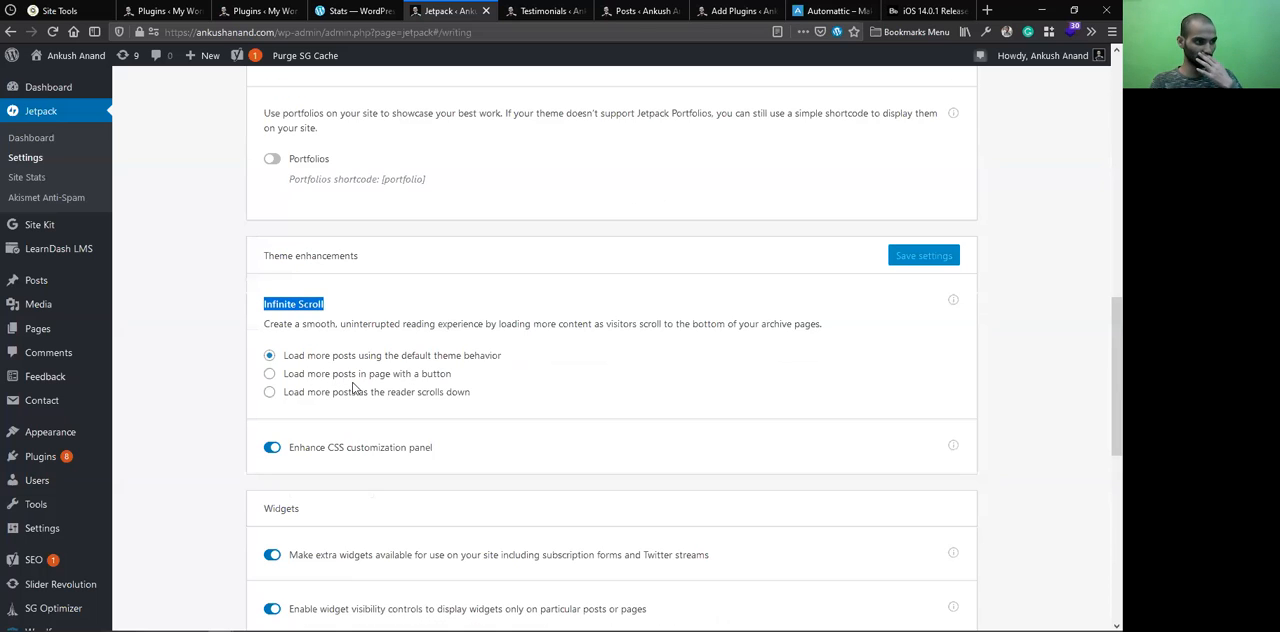
pyautogui.click(398, 394)
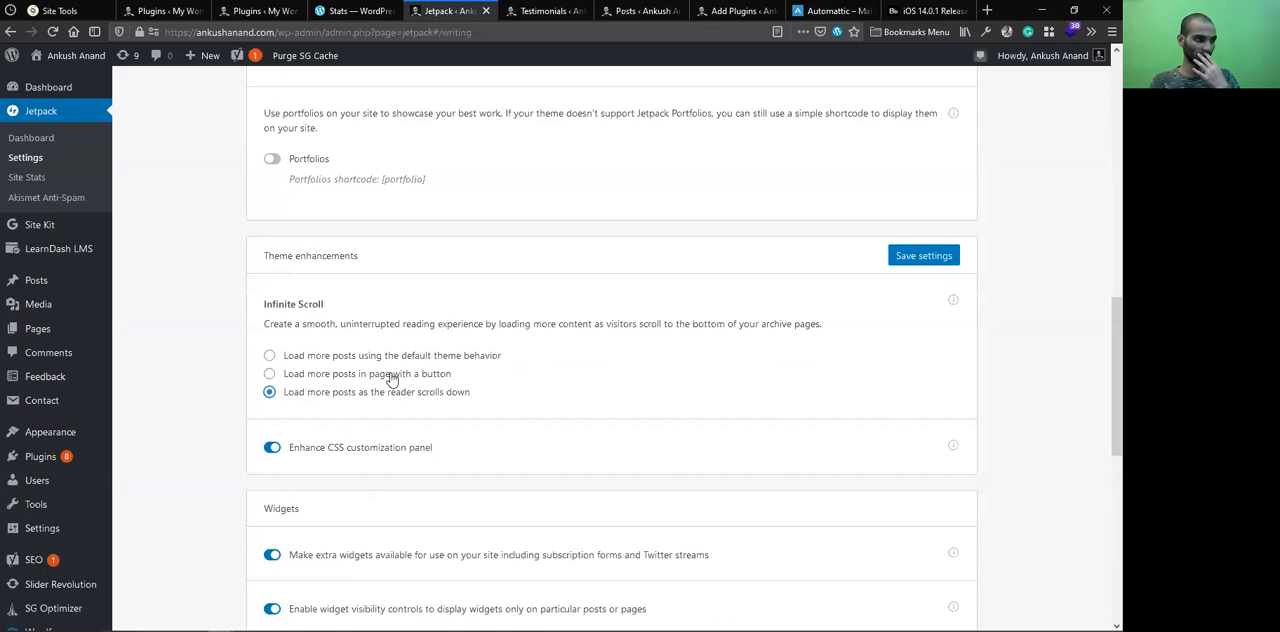
pyautogui.click(391, 377)
pyautogui.click(408, 396)
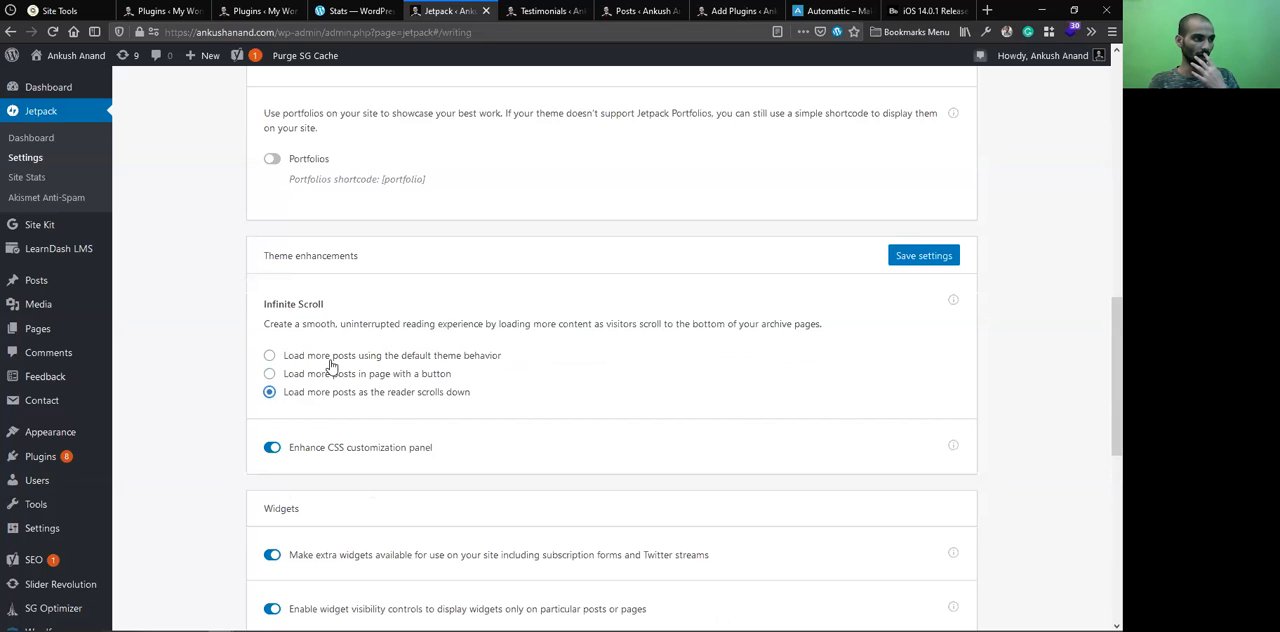
pyautogui.click(349, 358)
pyautogui.click(440, 376)
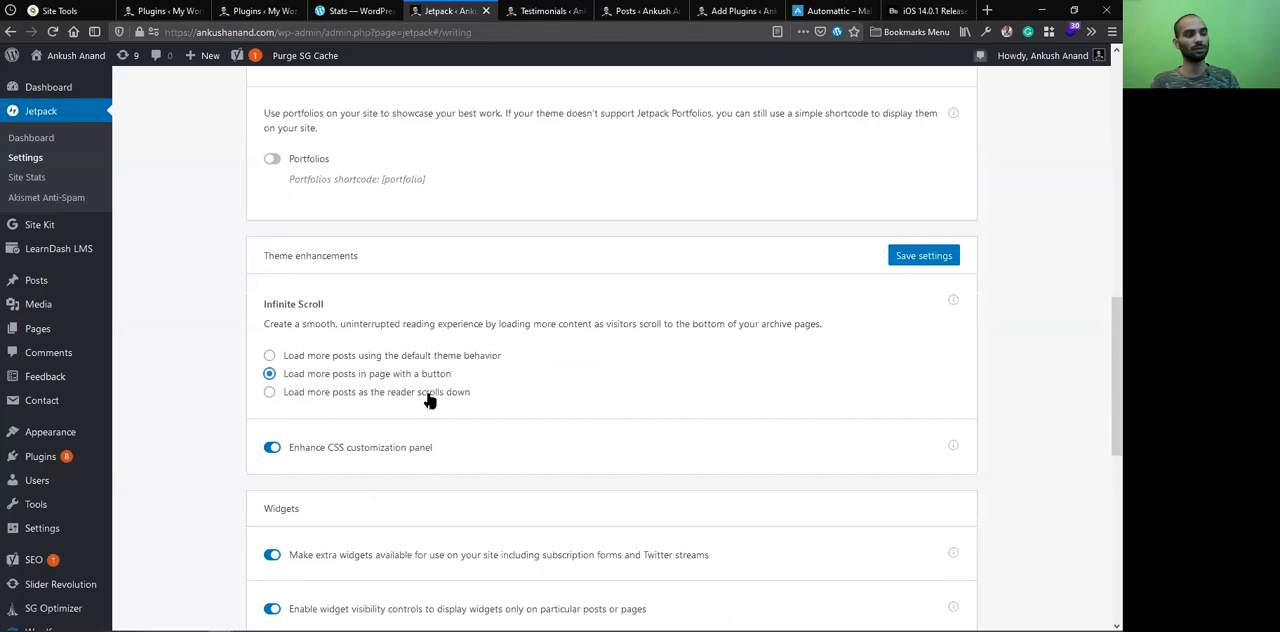
pyautogui.click(400, 393)
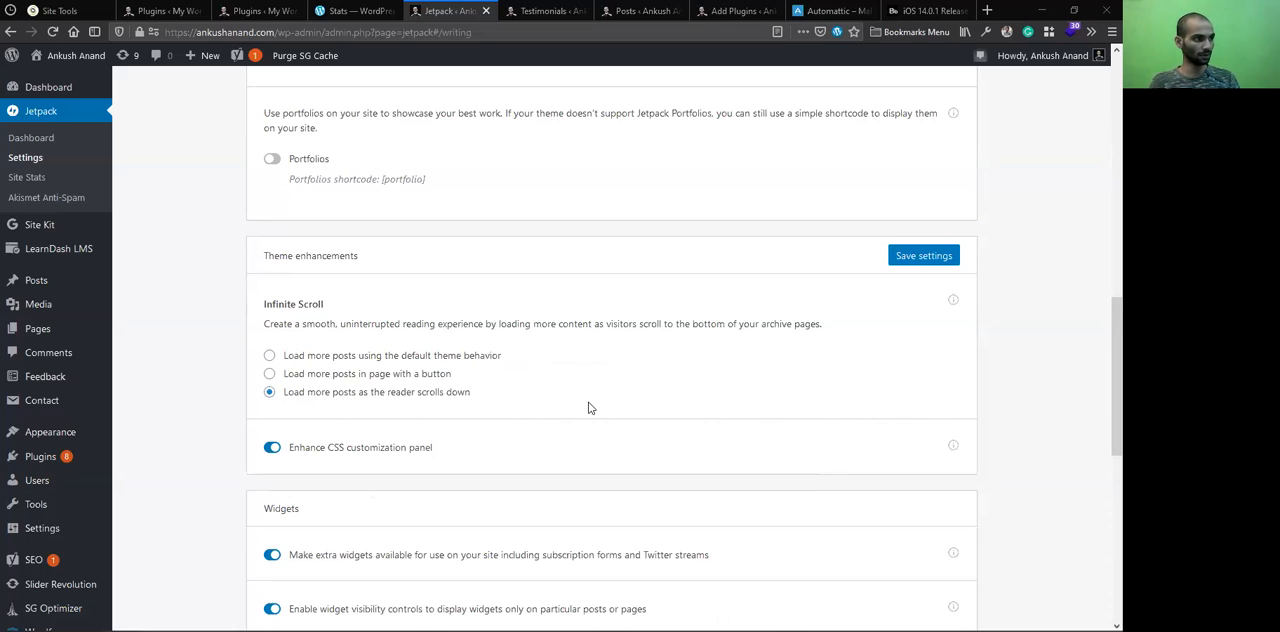
# Review the Writing settings from Media and Composing through Custom content types and Theme enhancements to Widgets
pyautogui.scroll(5, 748, 234)
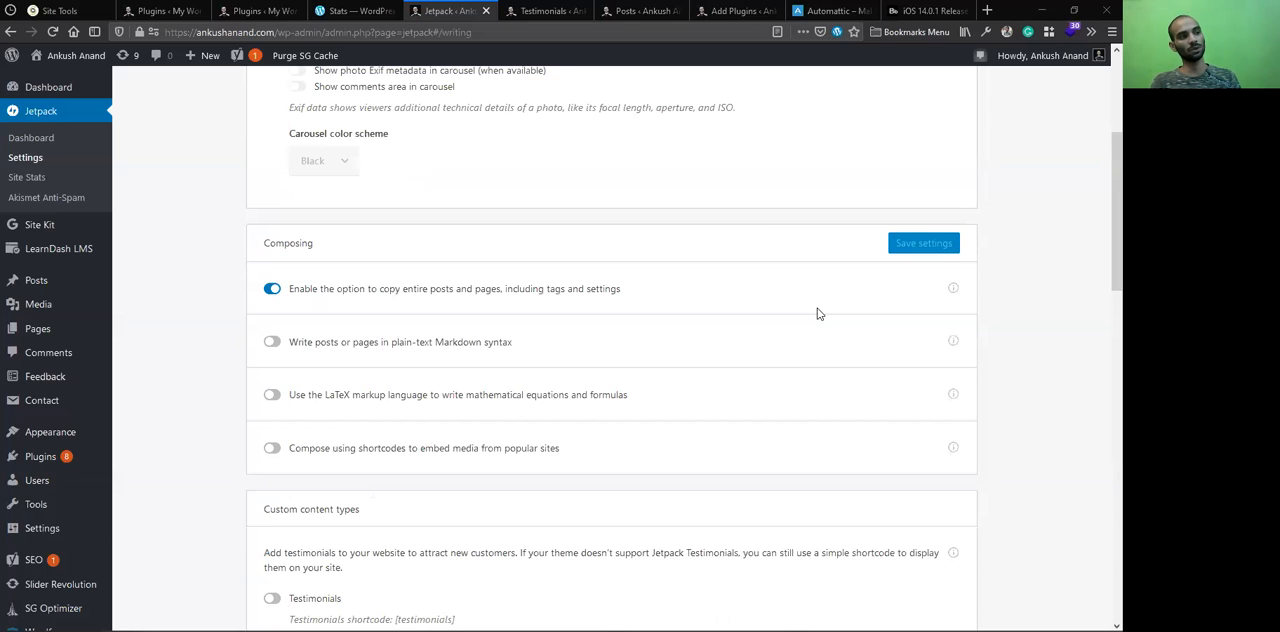
pyautogui.scroll(-5, 736, 426)
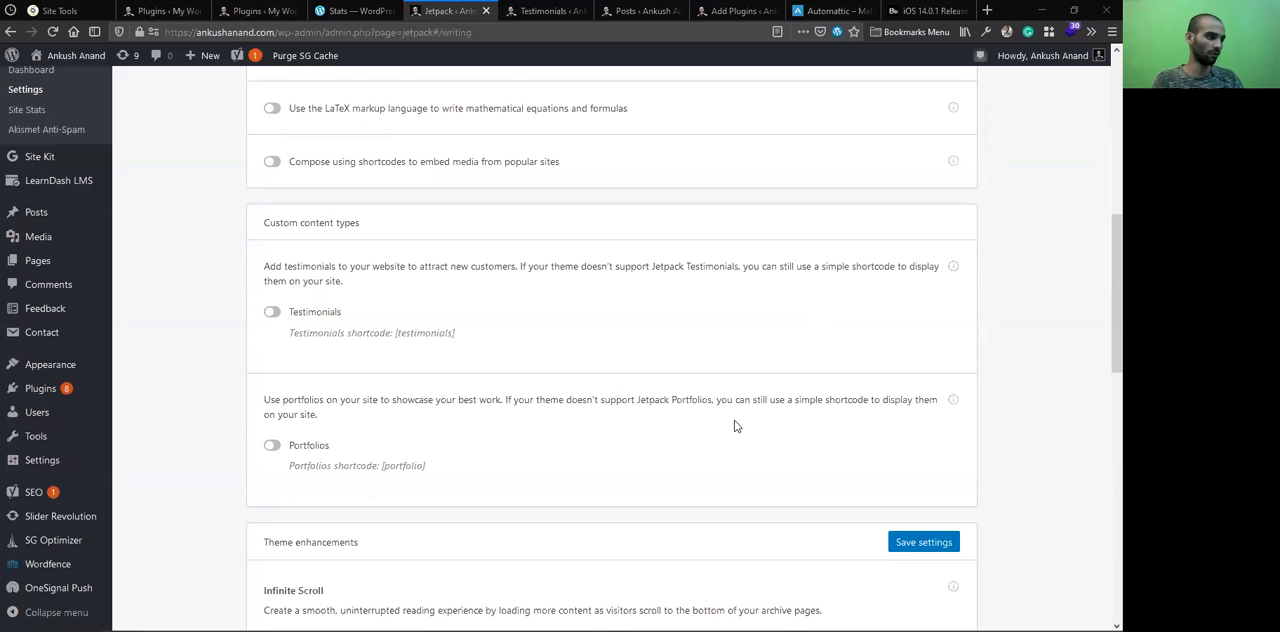
pyautogui.scroll(-1, 314, 328)
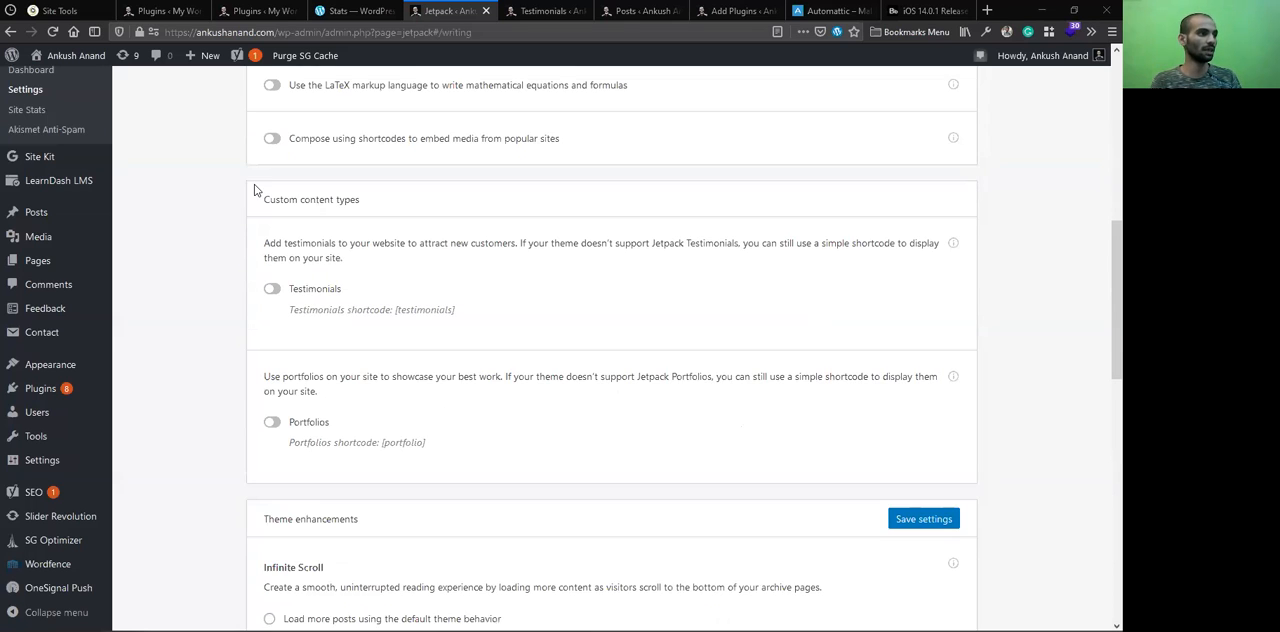
pyautogui.scroll(2, 366, 192)
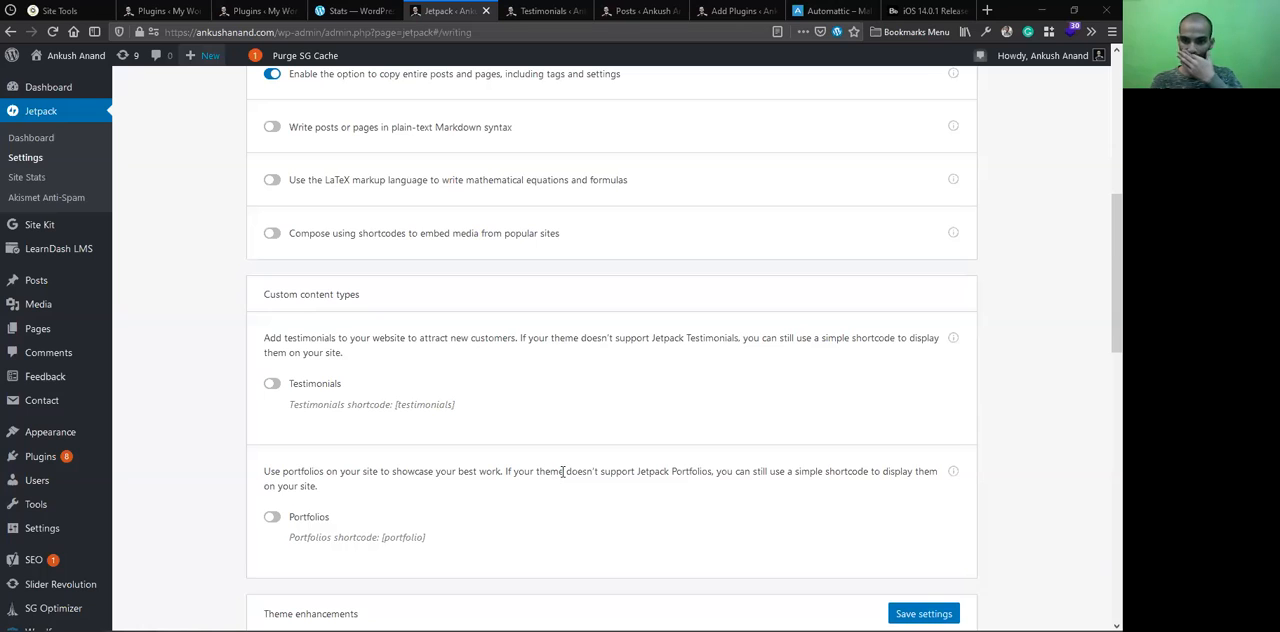
pyautogui.scroll(-3, 558, 469)
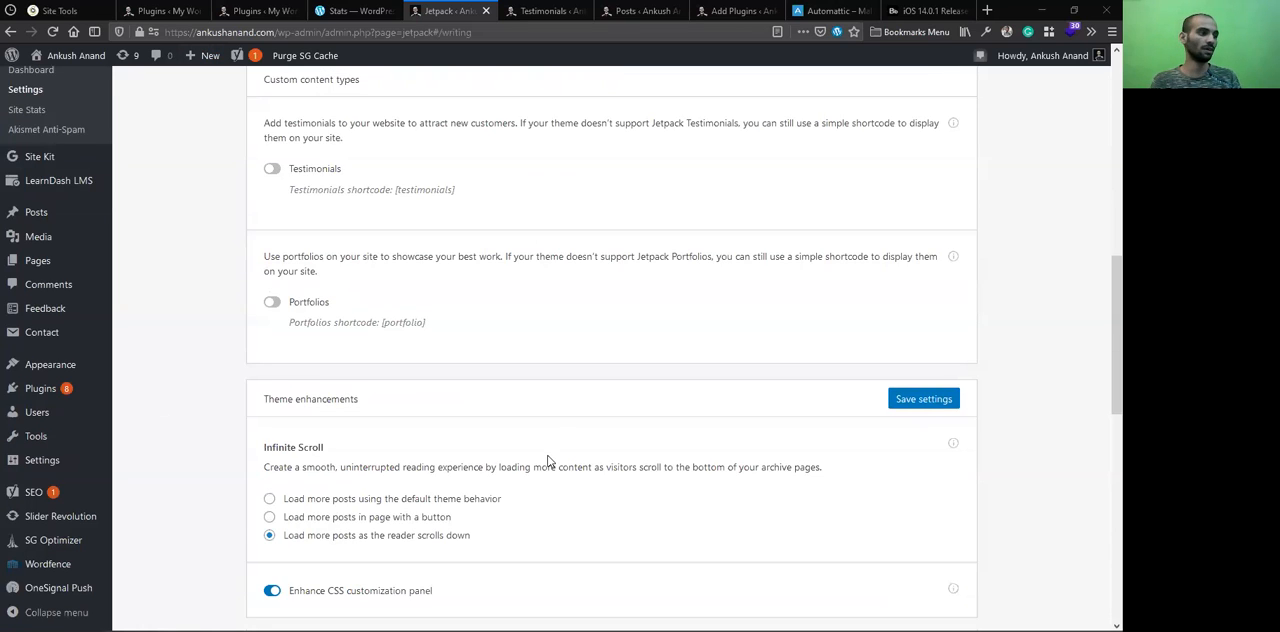
pyautogui.scroll(-2, 549, 440)
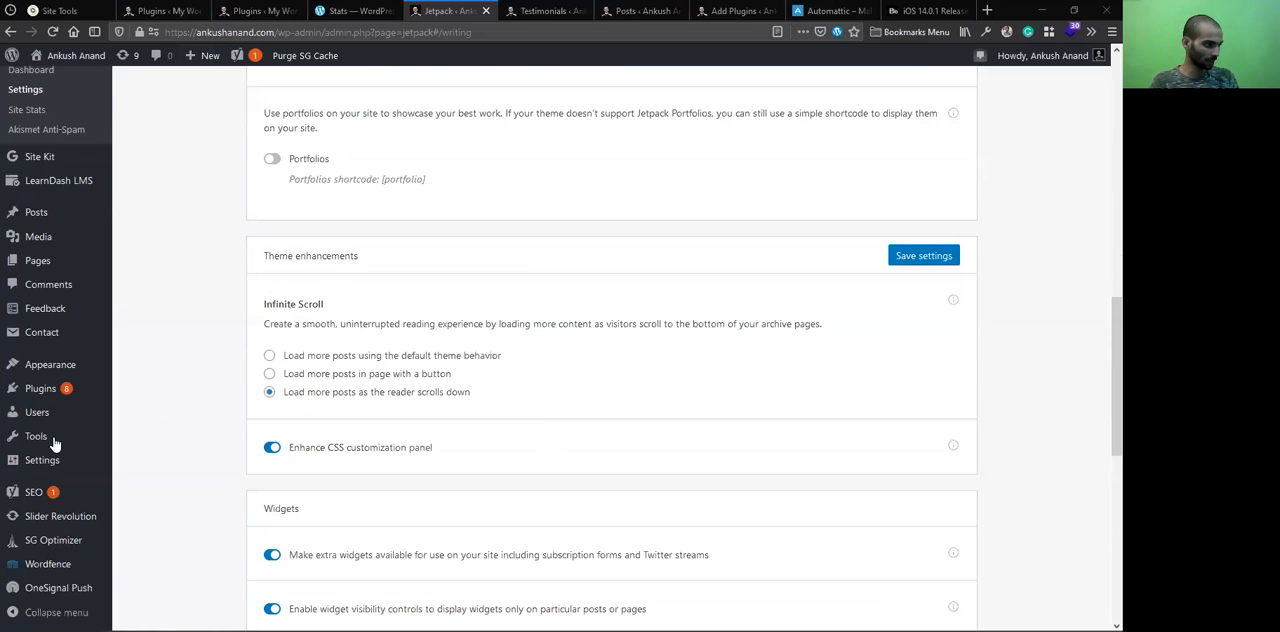
pyautogui.scroll(-1, 70, 545)
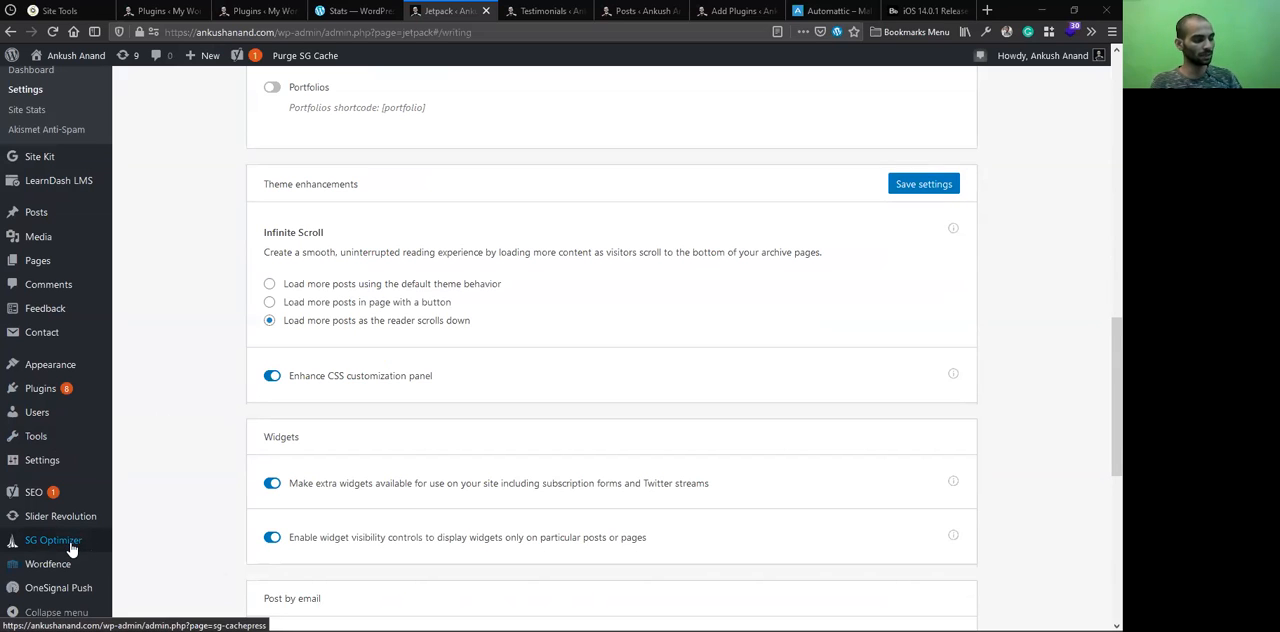
pyautogui.click(56, 543)
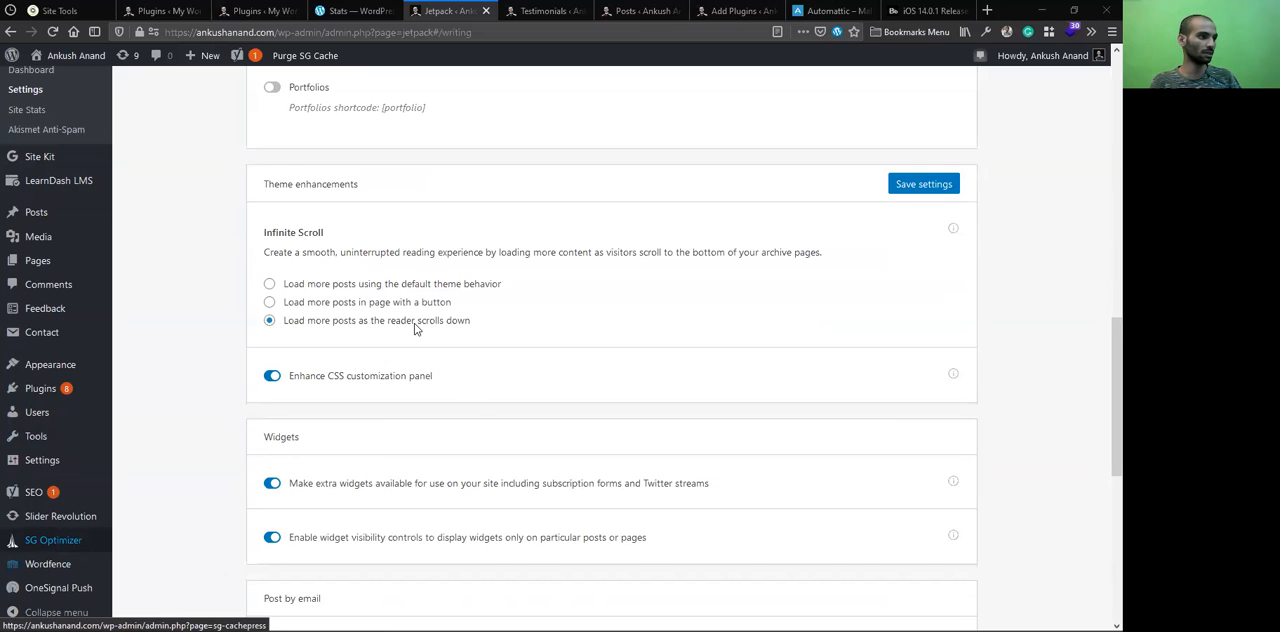
pyautogui.scroll(7, 300, 366)
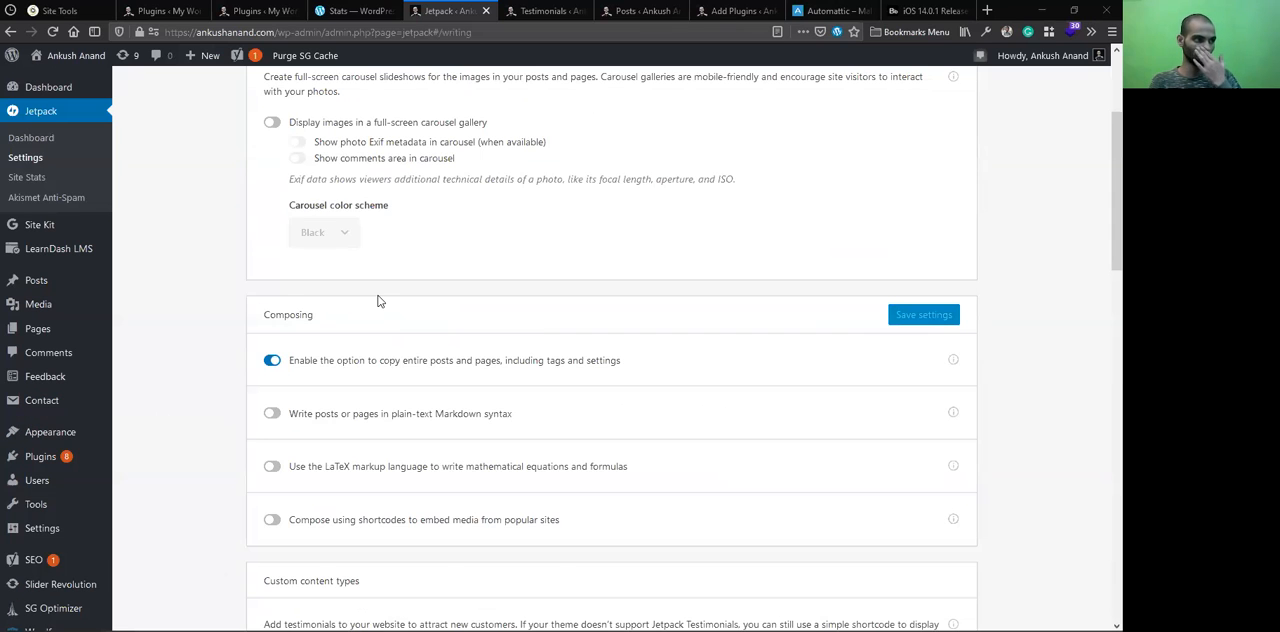
pyautogui.scroll(2, 355, 208)
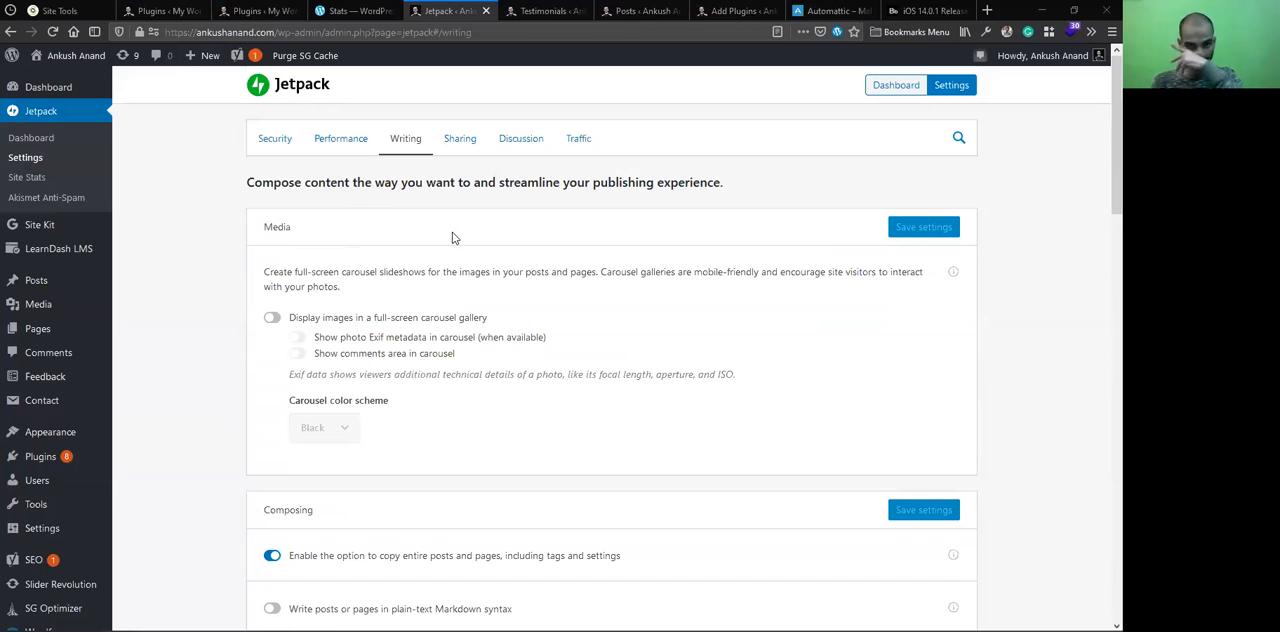
pyautogui.scroll(-6, 470, 290)
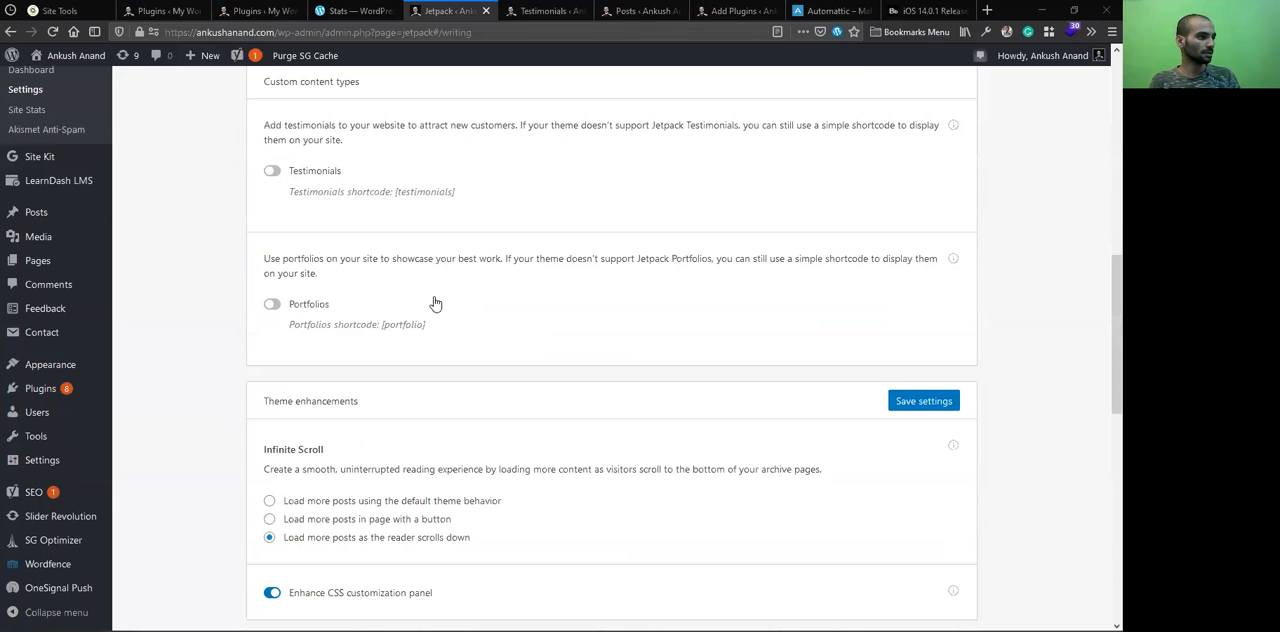
pyautogui.scroll(-5, 435, 303)
pyautogui.scroll(1, 369, 325)
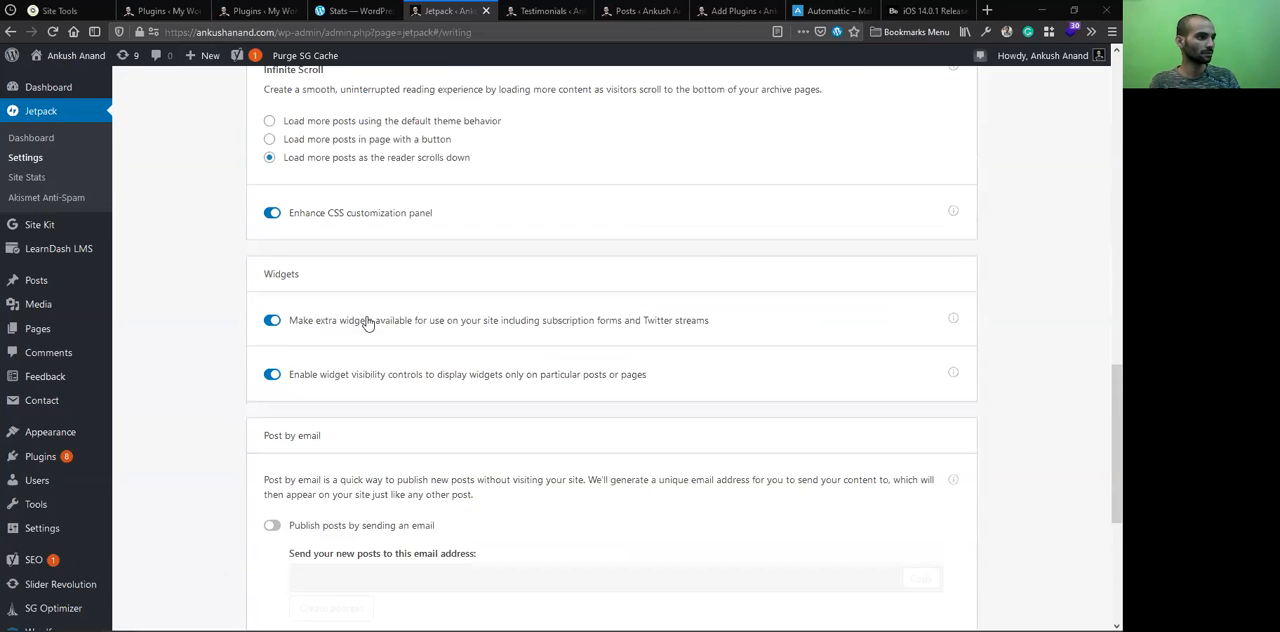
# Try toggling the option that makes extra widgets available and highlight the Widgets heading
pyautogui.click(276, 319)
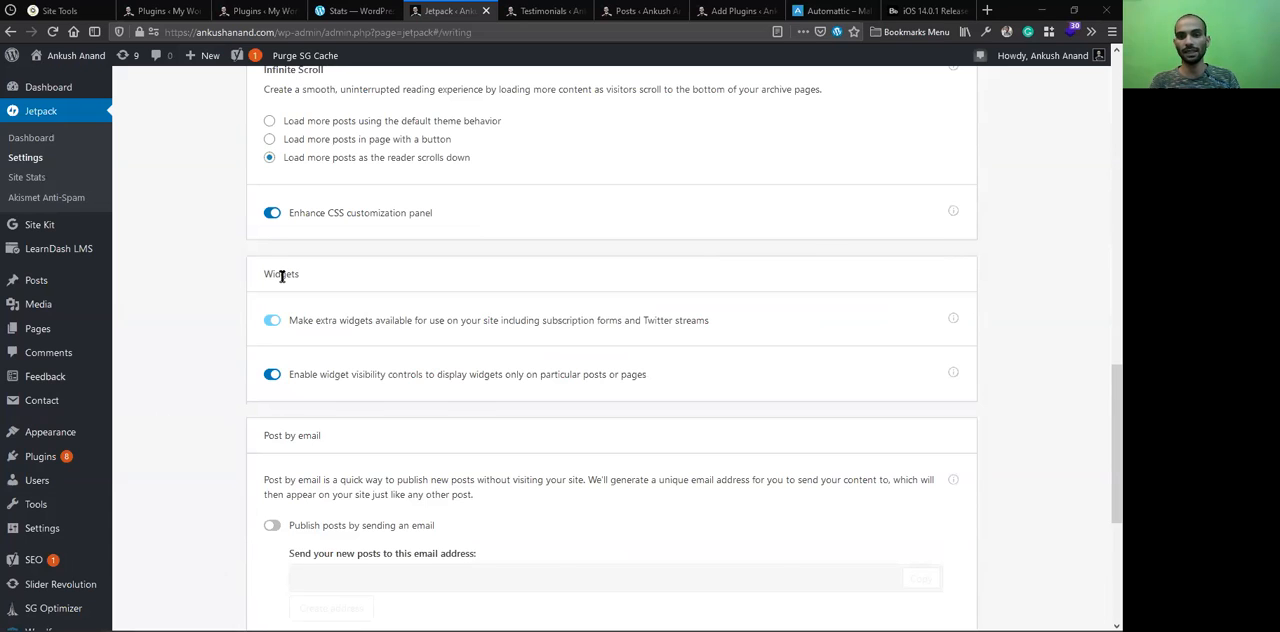
pyautogui.doubleClick(306, 279)
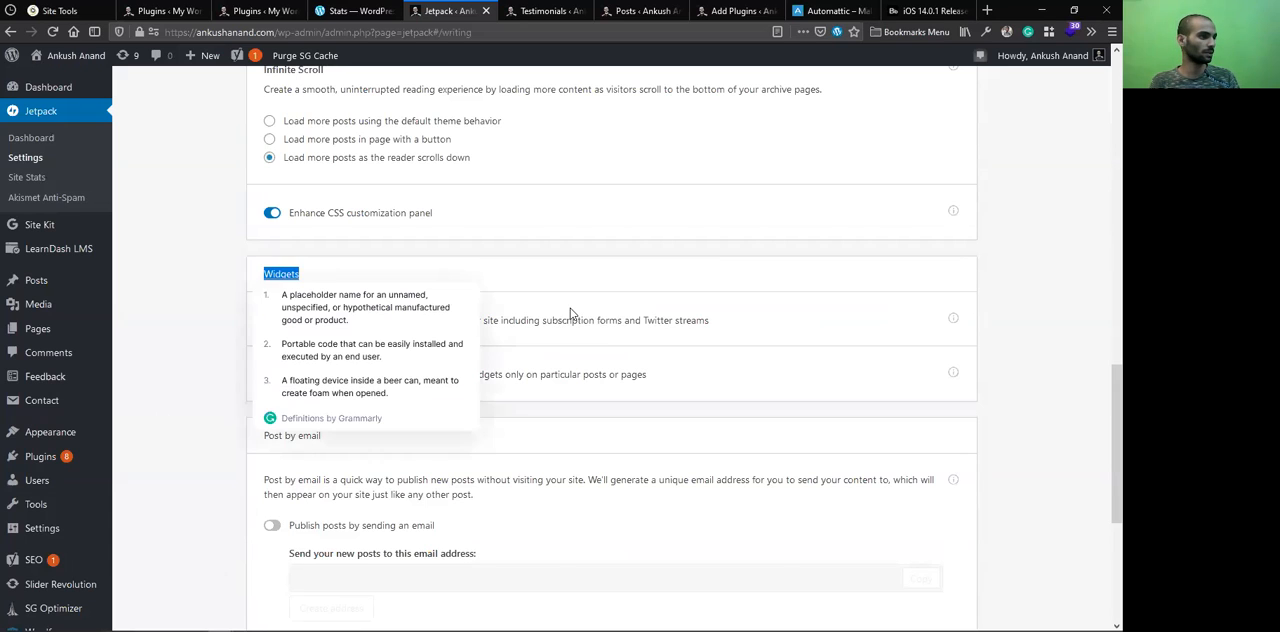
pyautogui.click(167, 318)
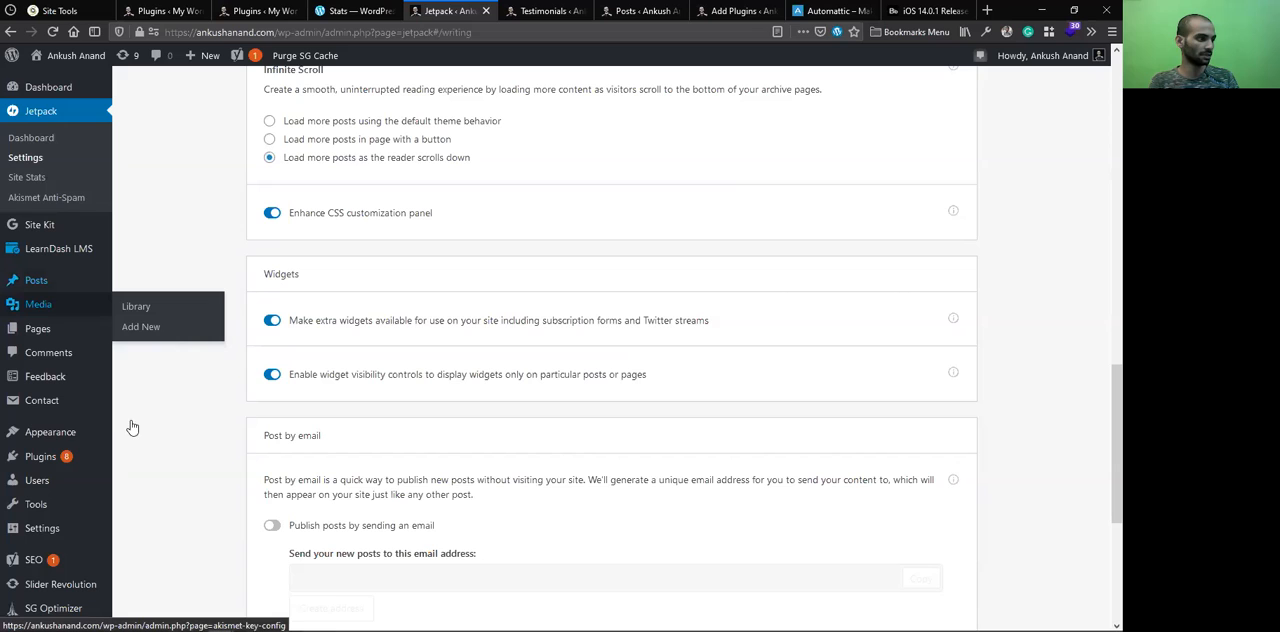
# Open the site's Widgets management page in a new tab and switch to it
pyautogui.moveTo(133, 428)
pyautogui.middleClick(138, 474)
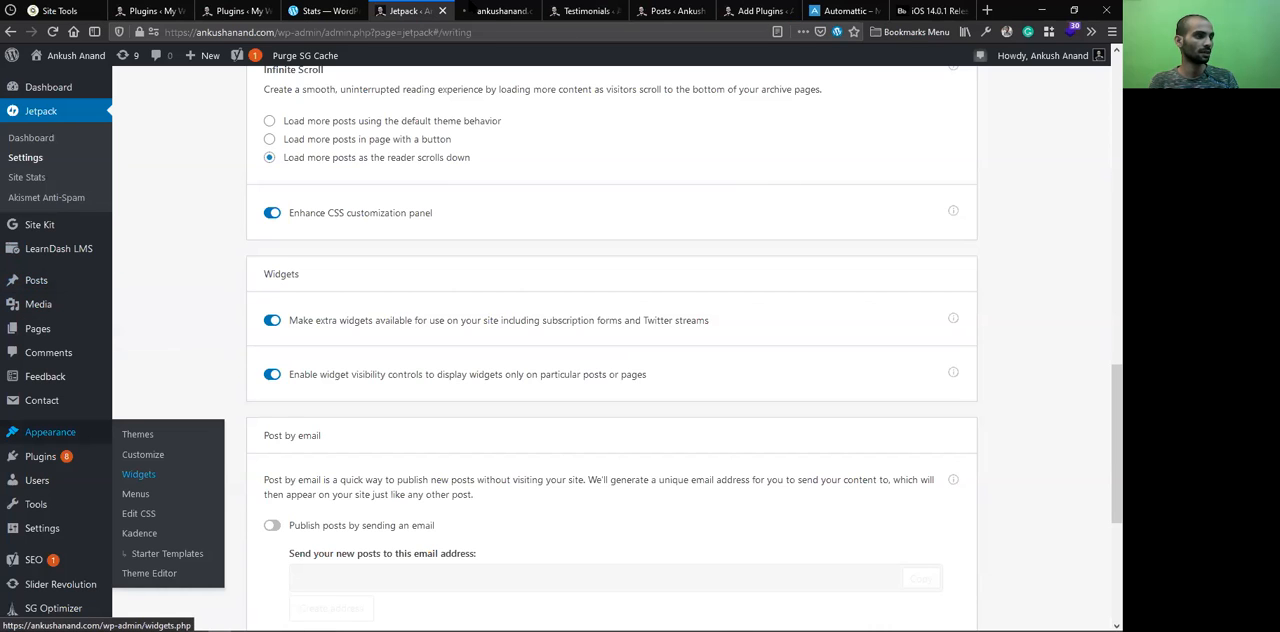
pyautogui.click(505, 10)
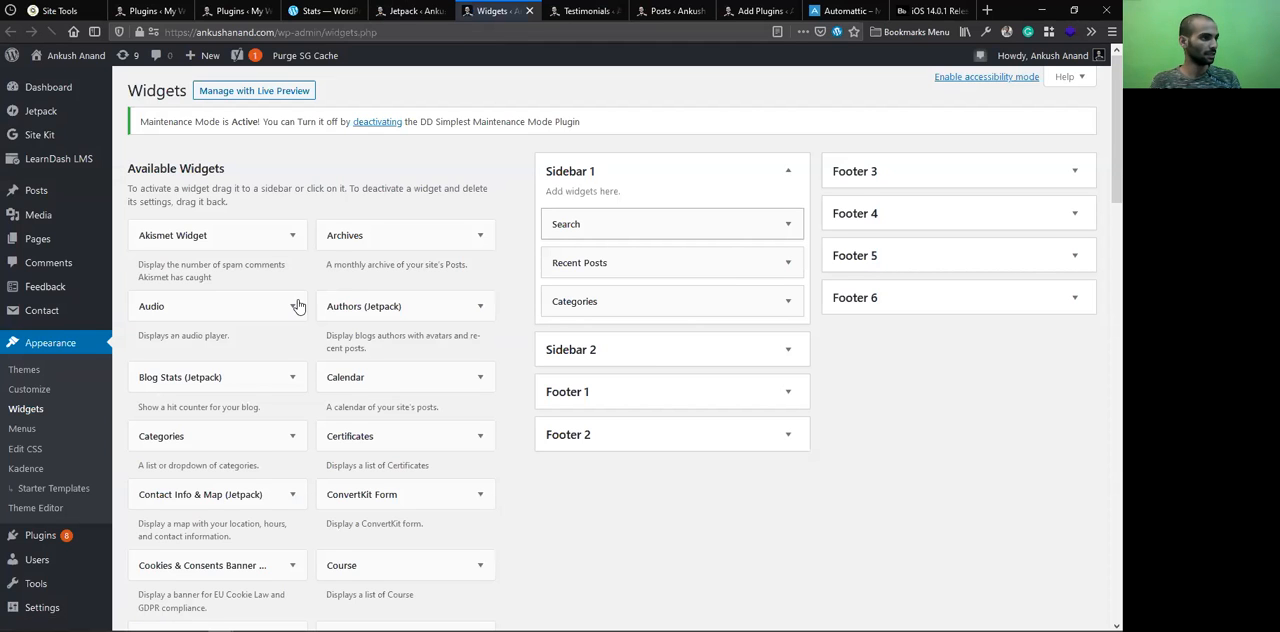
# Examine the available widgets marked Jetpack, including the placement options for the Facebook Page Plugin widget
pyautogui.scroll(-1, 394, 237)
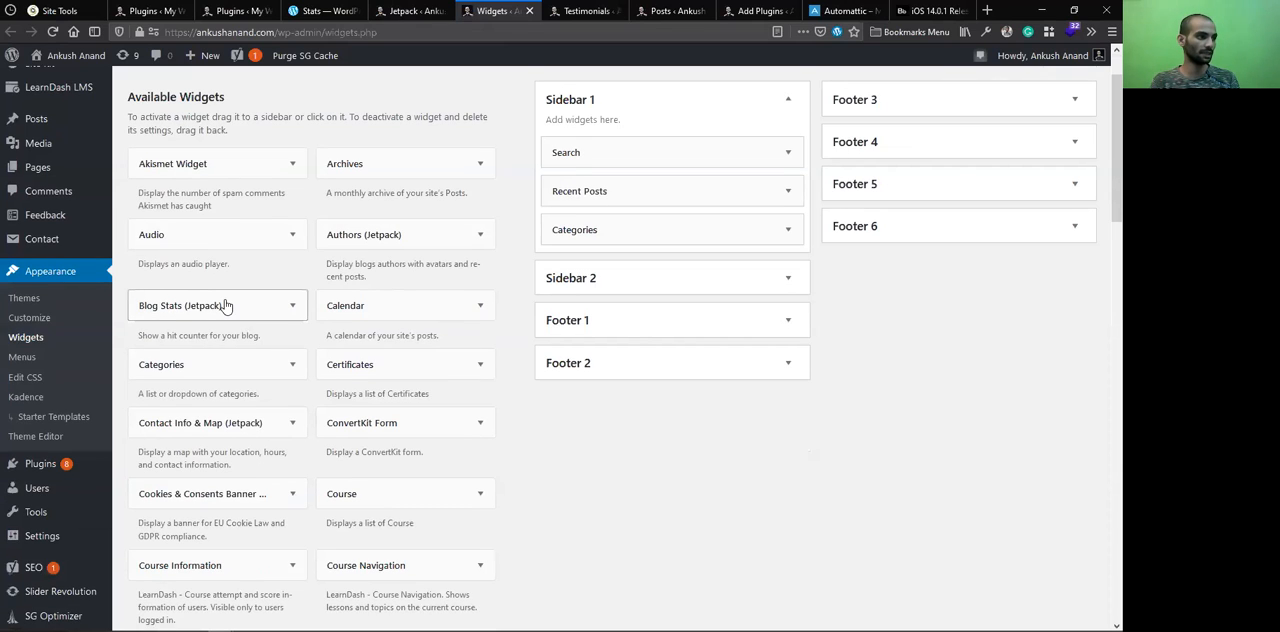
pyautogui.scroll(-4, 224, 305)
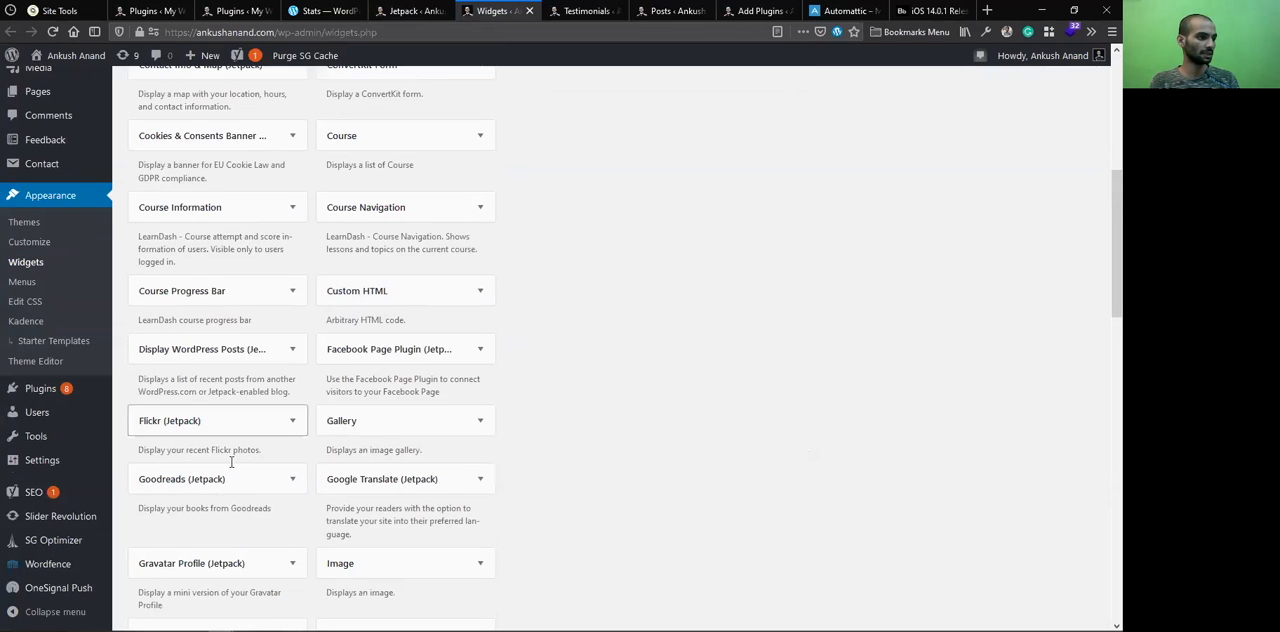
pyautogui.scroll(-1, 223, 480)
pyautogui.scroll(-1, 387, 287)
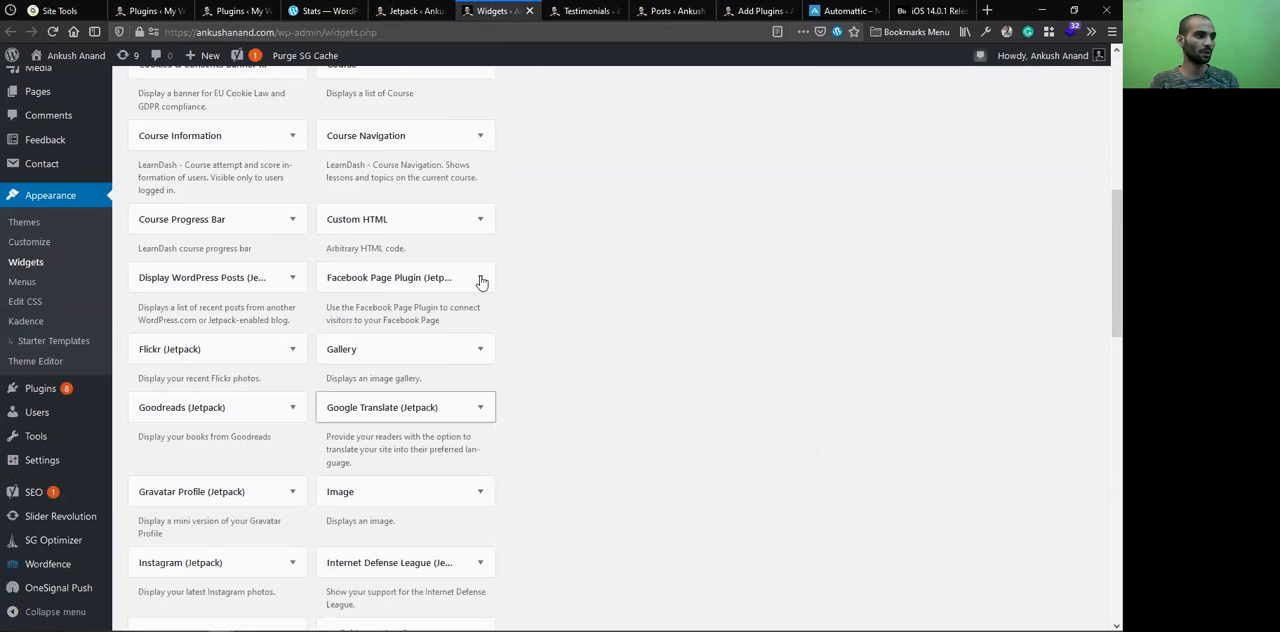
pyautogui.click(480, 279)
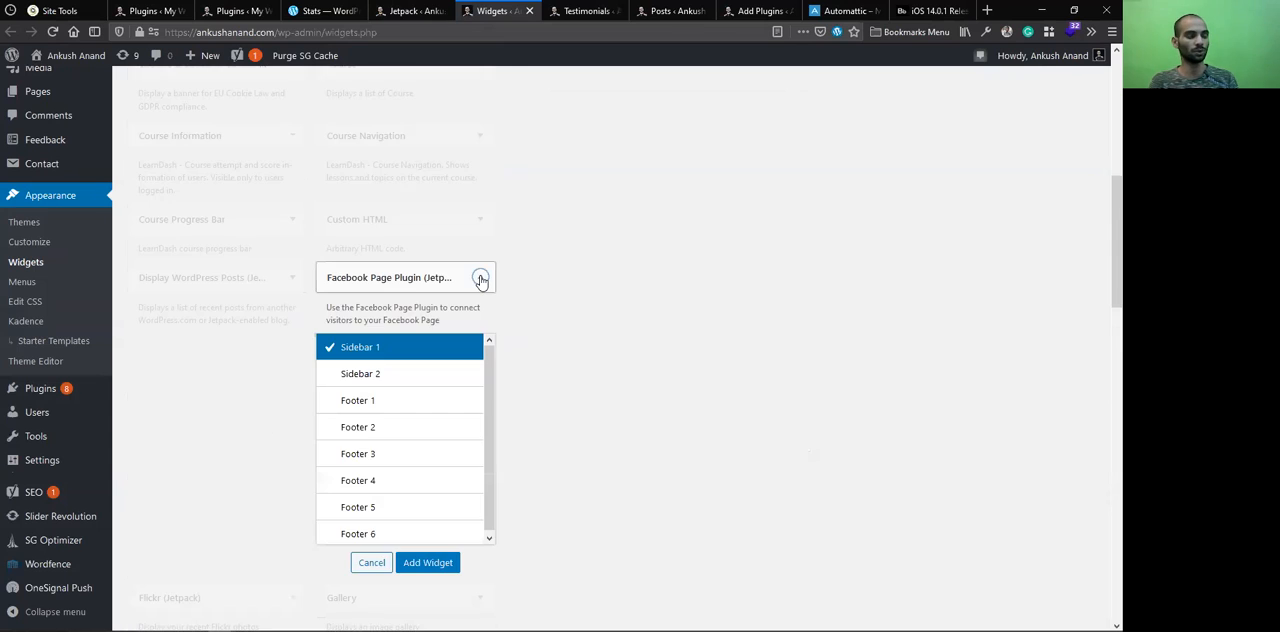
pyautogui.click(480, 279)
pyautogui.scroll(-2, 243, 363)
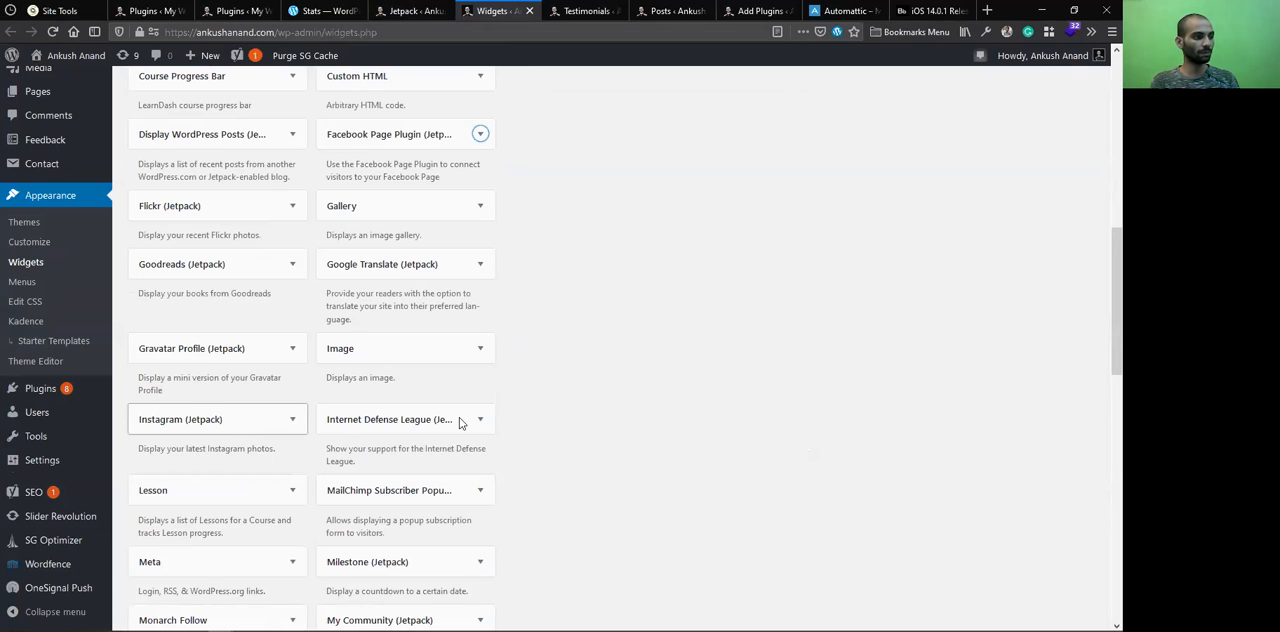
pyautogui.scroll(-1, 411, 549)
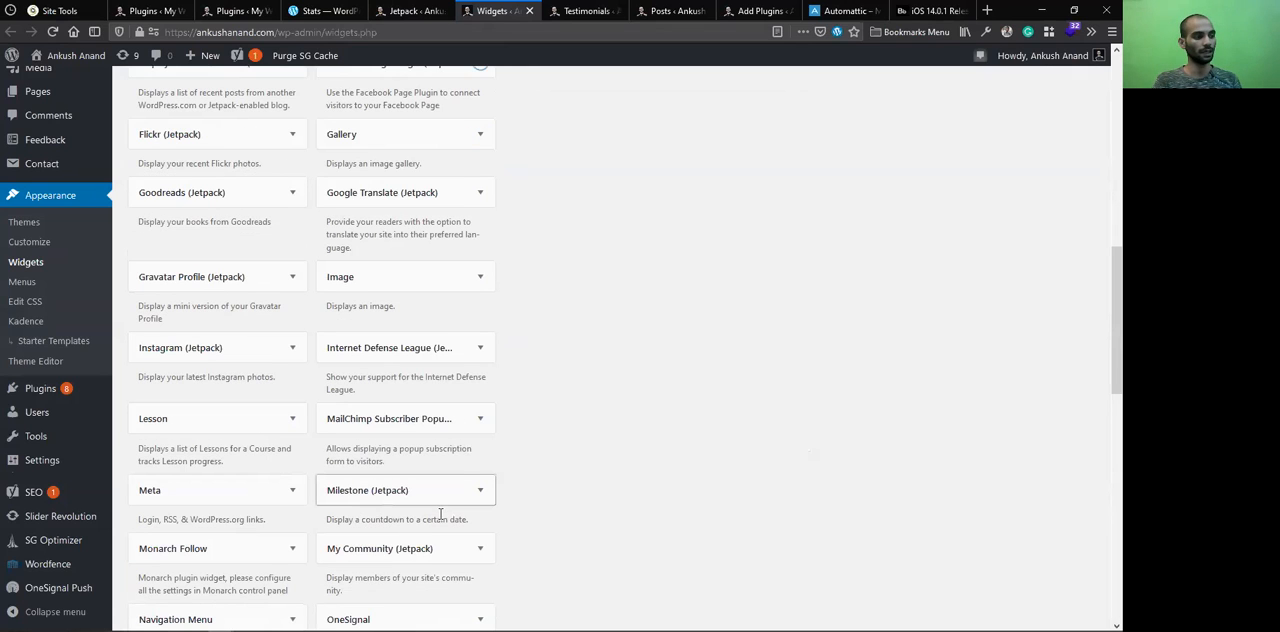
pyautogui.scroll(-2, 403, 432)
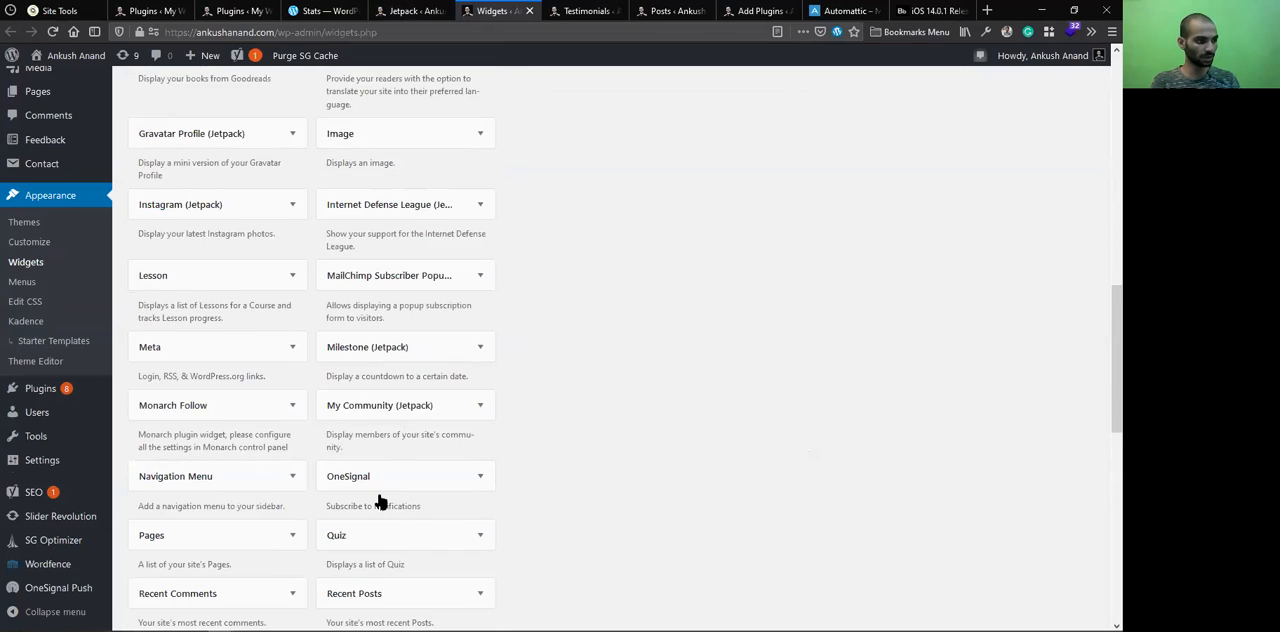
pyautogui.scroll(2, 517, 406)
pyautogui.moveTo(706, 212); pyautogui.dragTo(385, 430)
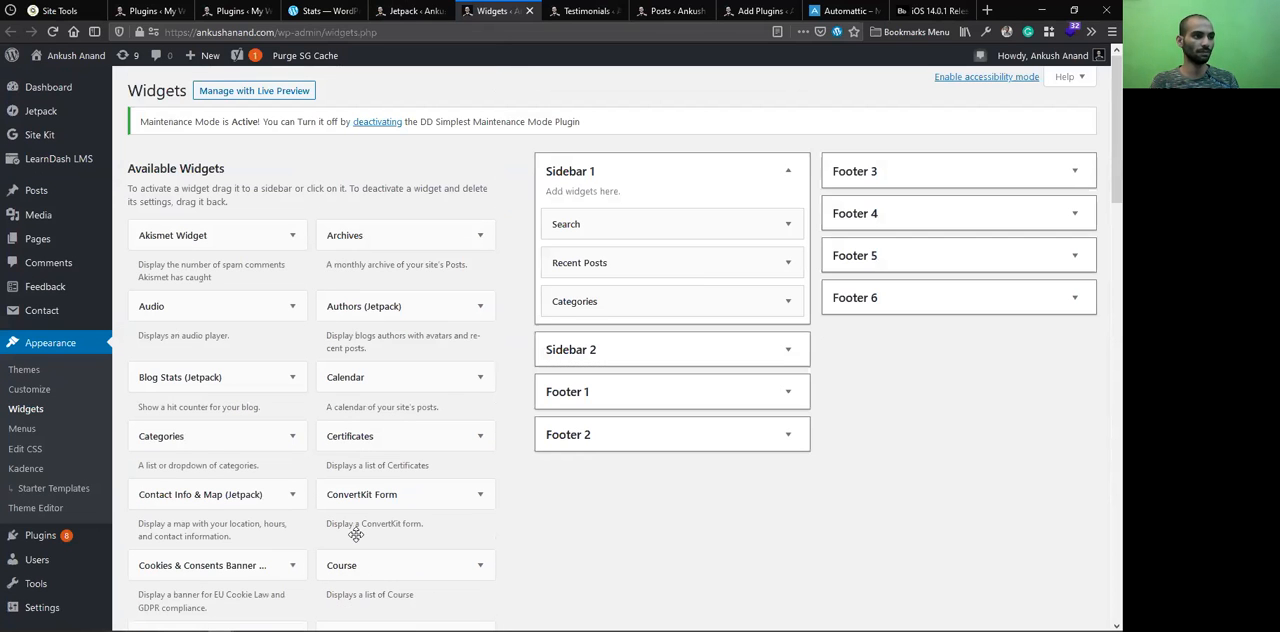
pyautogui.scroll(-7, 337, 365)
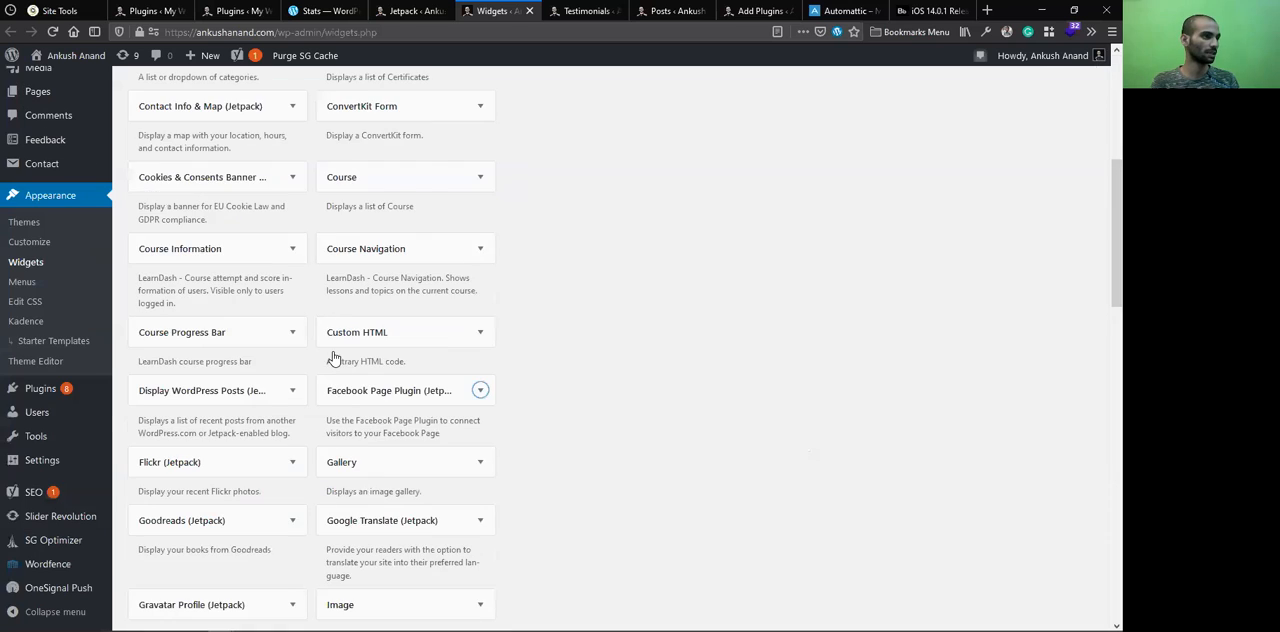
# Return to the Jetpack Writing settings and view the Post by email section
pyautogui.click(410, 10)
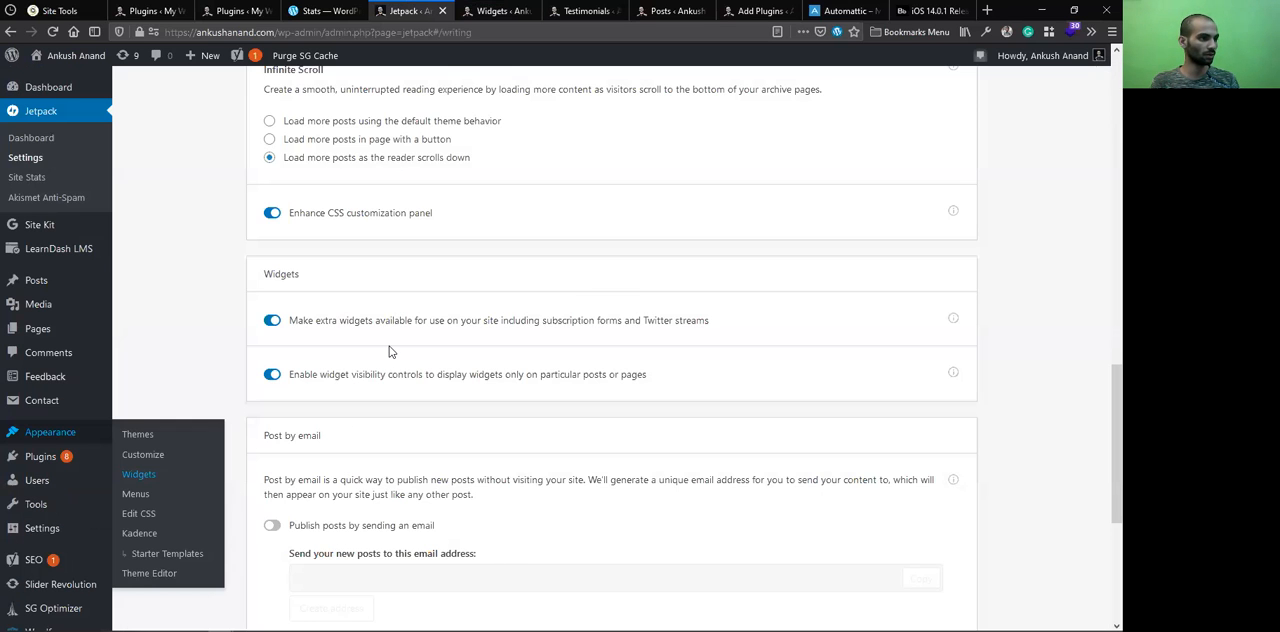
pyautogui.scroll(-1, 580, 250)
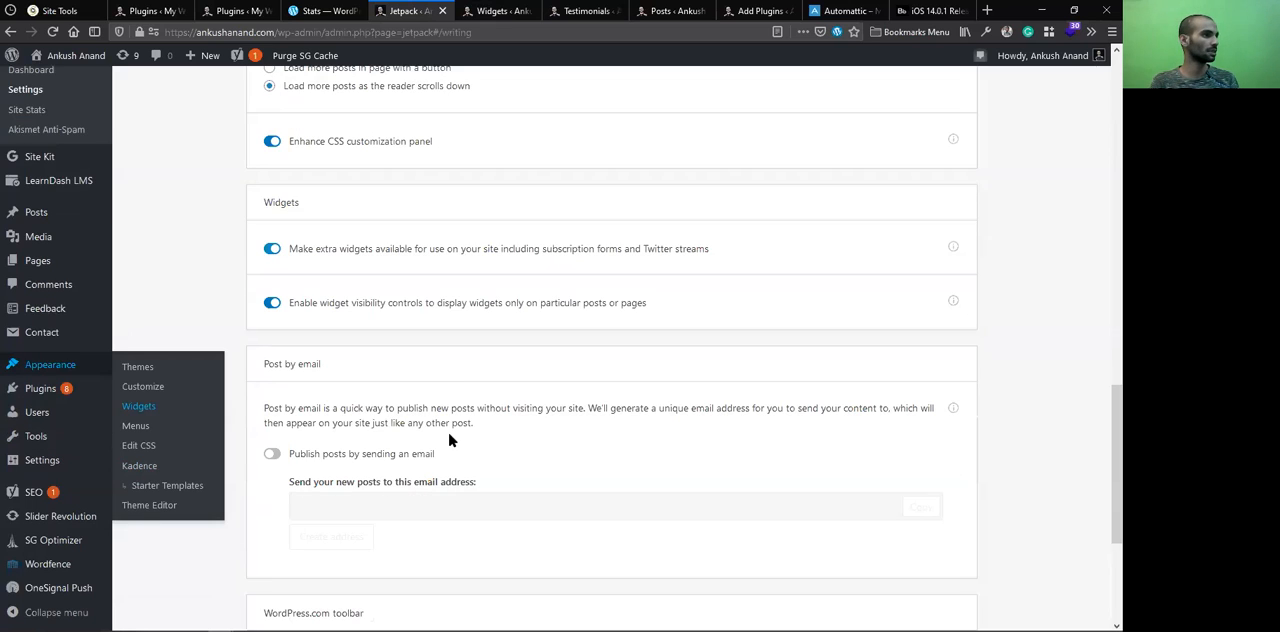
# Enable publishing posts by sending an email and create the address that new posts are sent to
pyautogui.scroll(10, 436, 448)
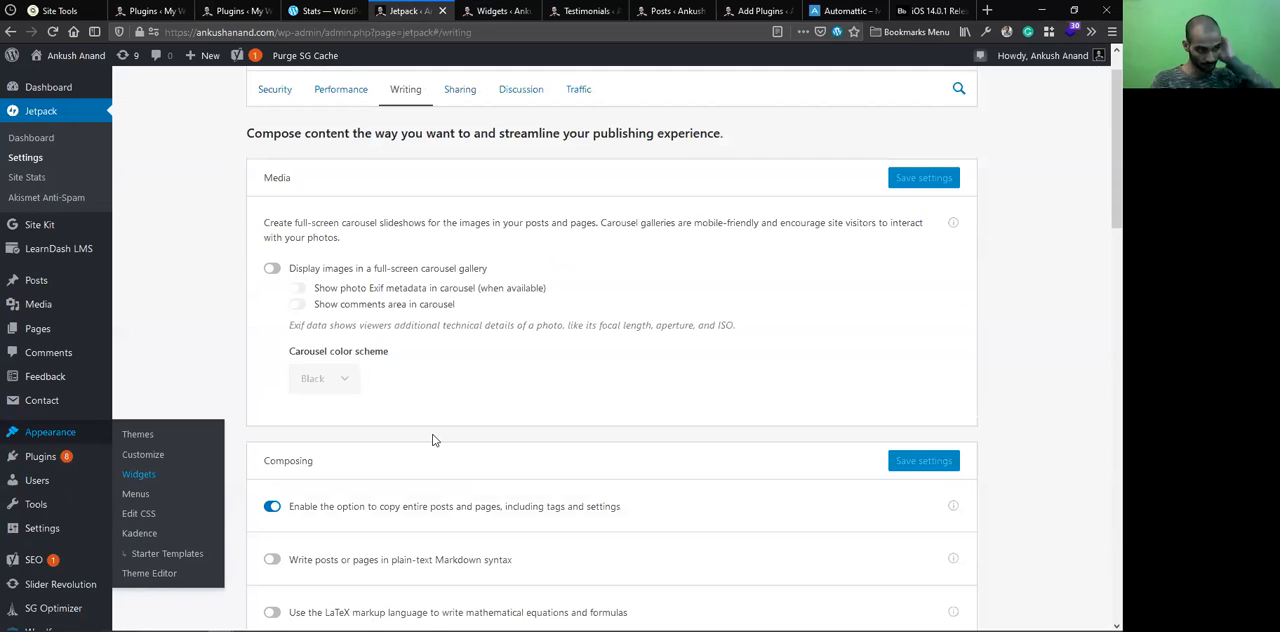
pyautogui.scroll(-10, 433, 438)
pyautogui.scroll(-10, 463, 299)
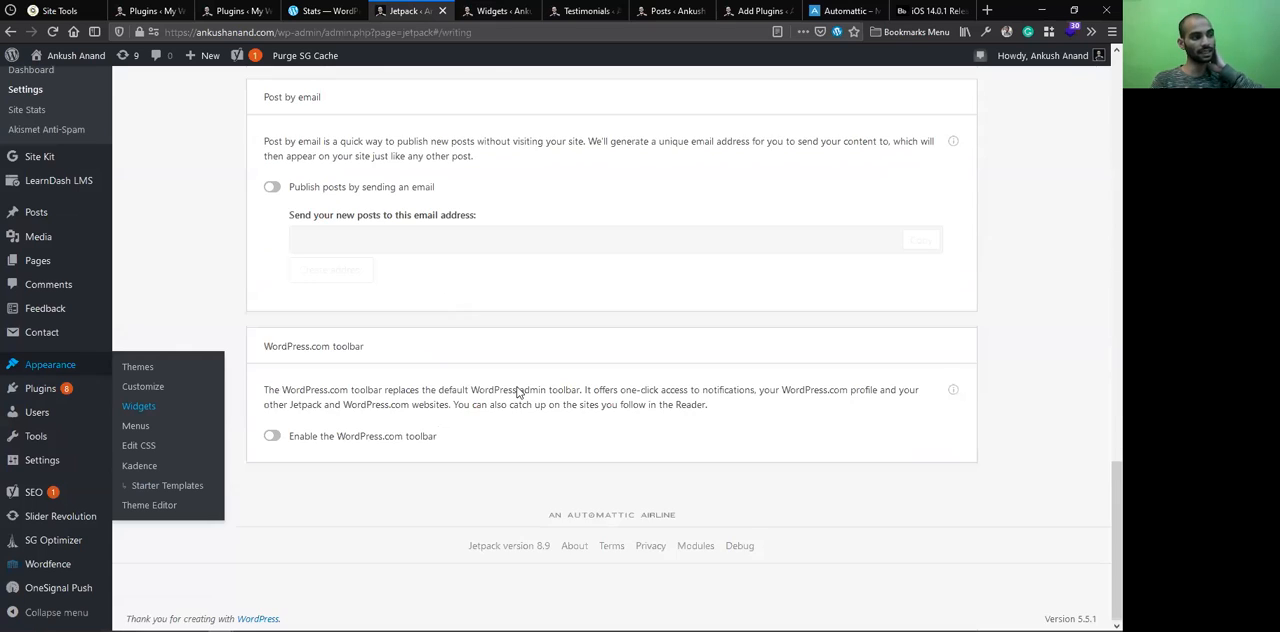
pyautogui.scroll(3, 576, 368)
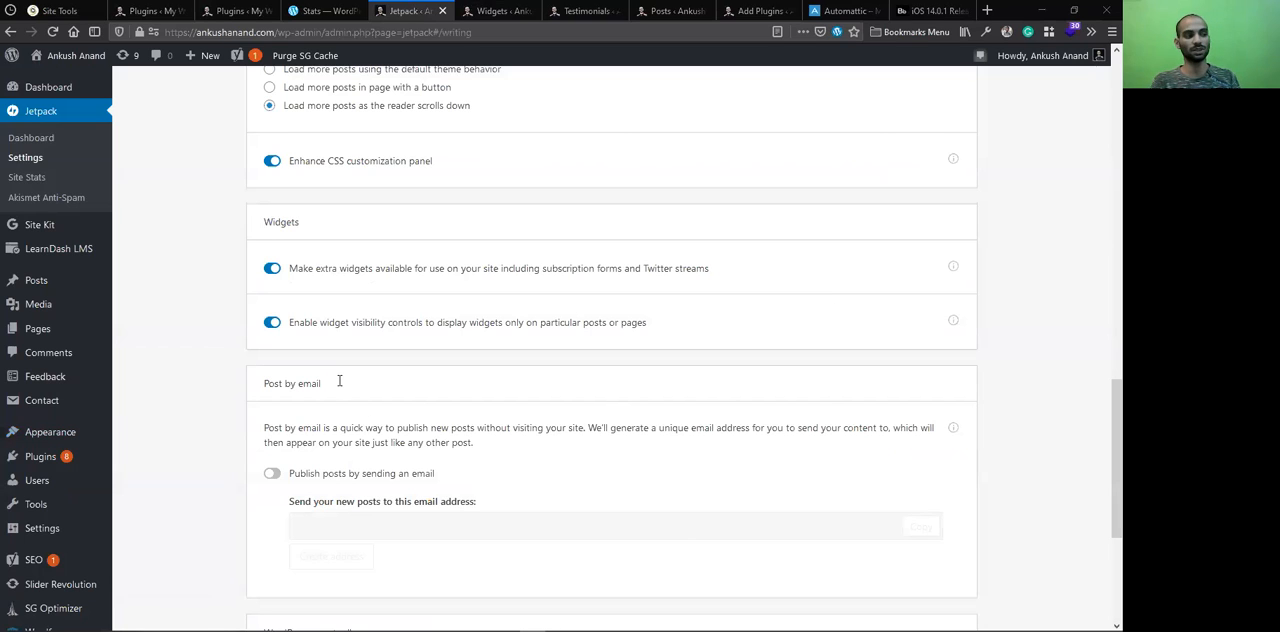
pyautogui.click(271, 474)
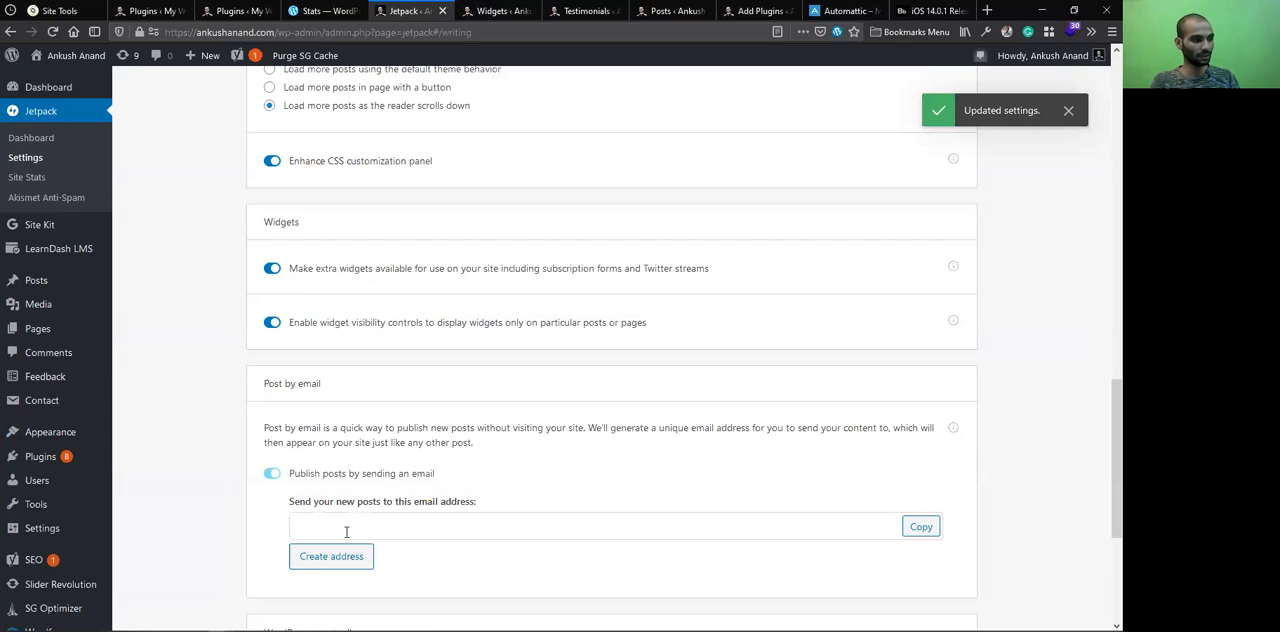
pyautogui.click(346, 514)
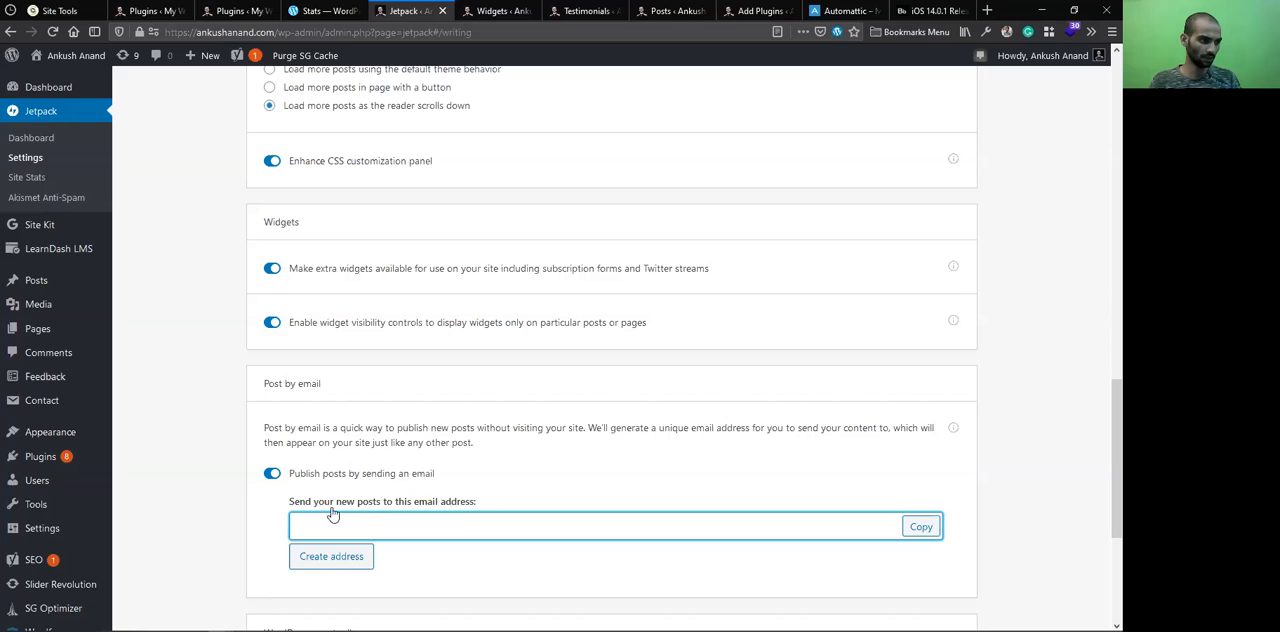
pyautogui.click(507, 546)
pyautogui.click(550, 526)
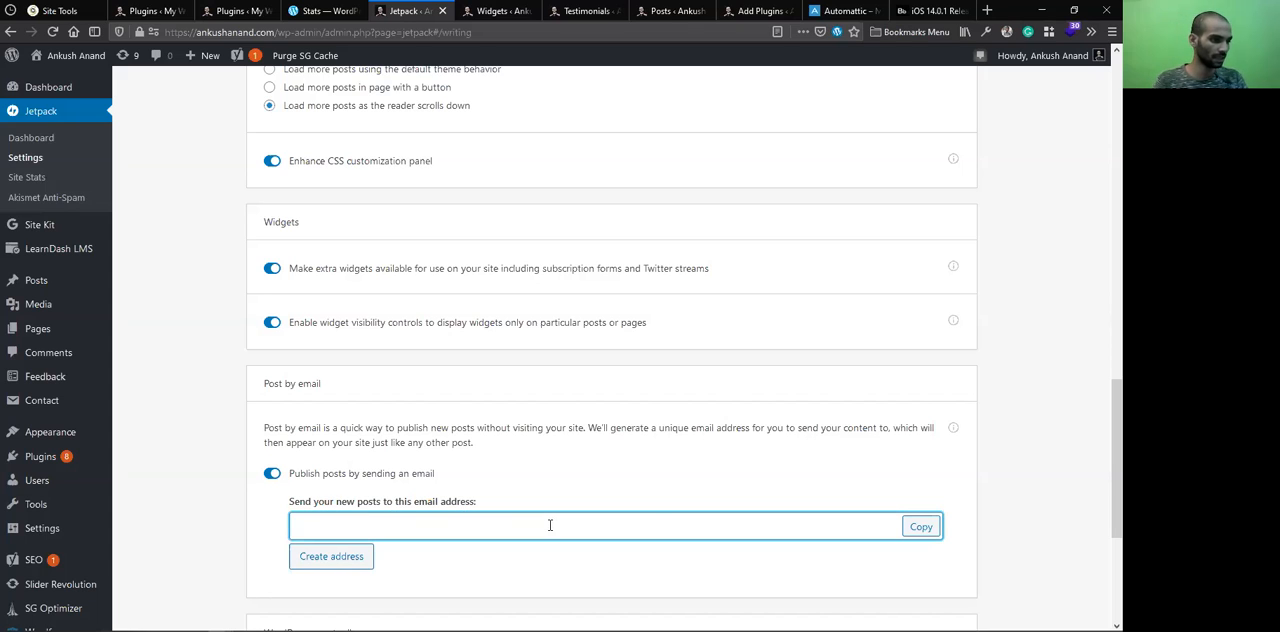
pyautogui.click(920, 537)
pyautogui.click(320, 566)
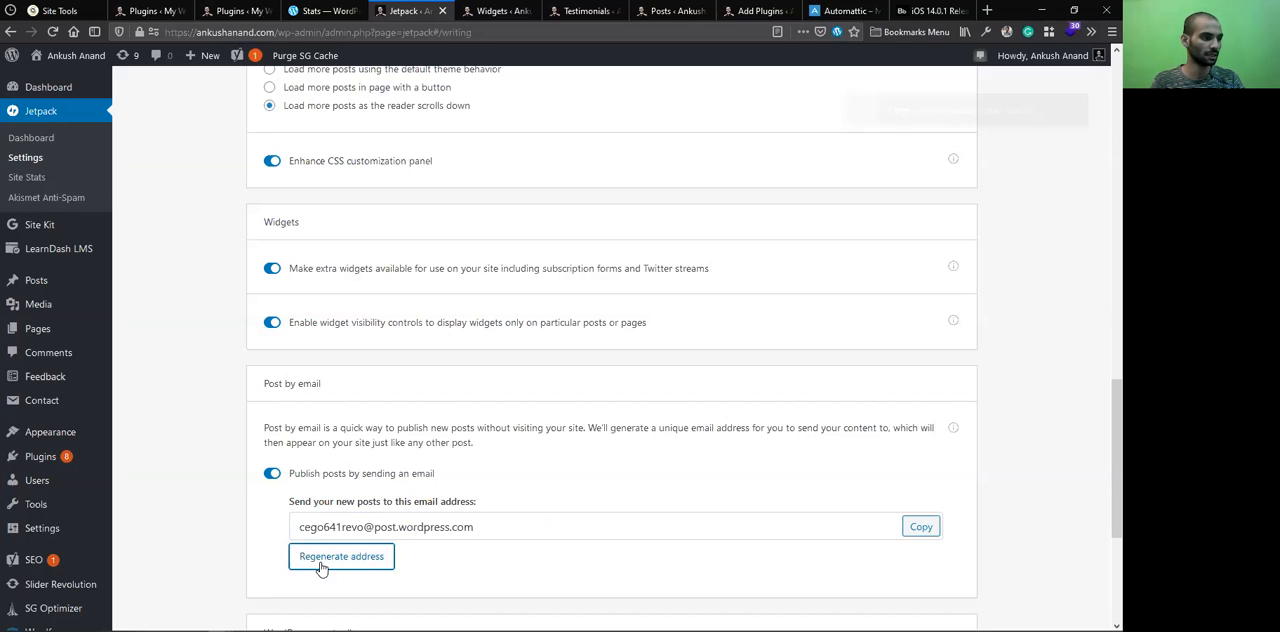
# Copy the generated posting address and turn off publishing posts by sending an email
pyautogui.moveTo(476, 527); pyautogui.dragTo(293, 527)
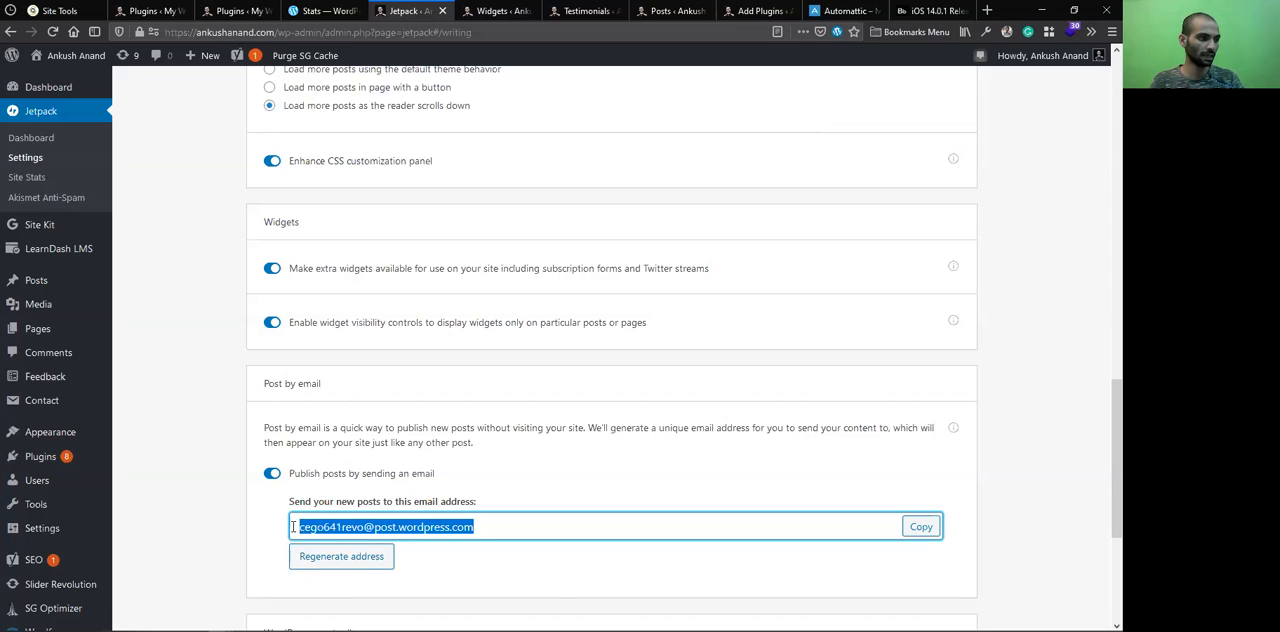
pyautogui.click(920, 527)
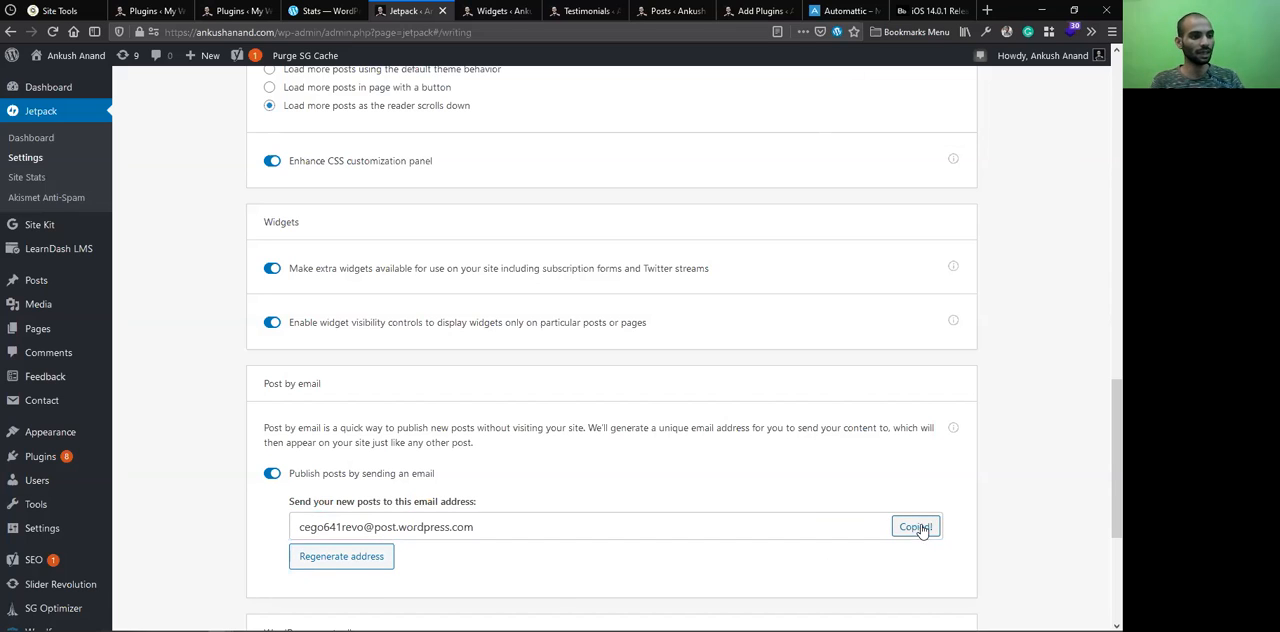
pyautogui.scroll(-3, 690, 482)
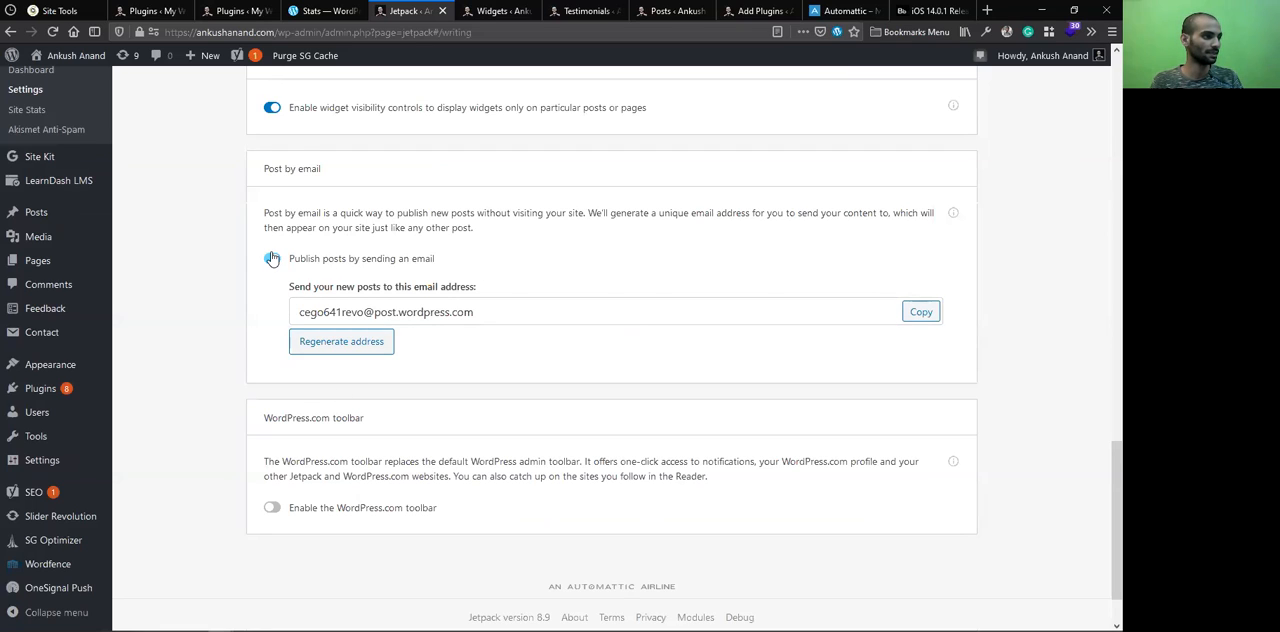
pyautogui.click(272, 260)
pyautogui.scroll(3, 379, 517)
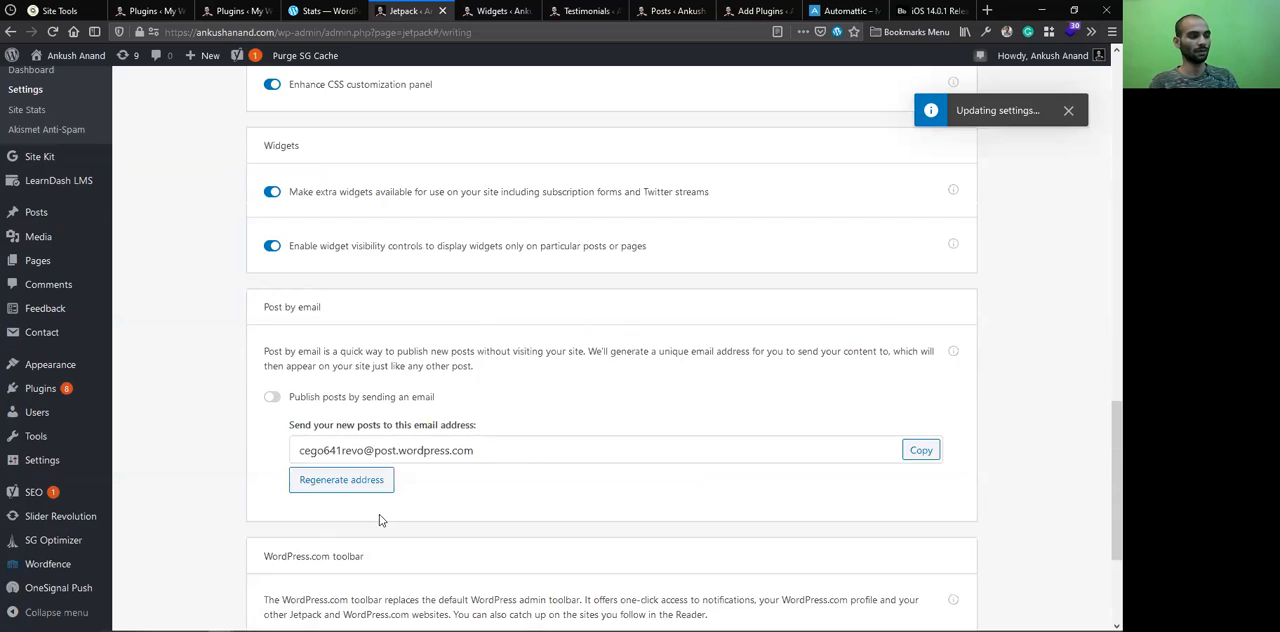
pyautogui.scroll(-3, 383, 512)
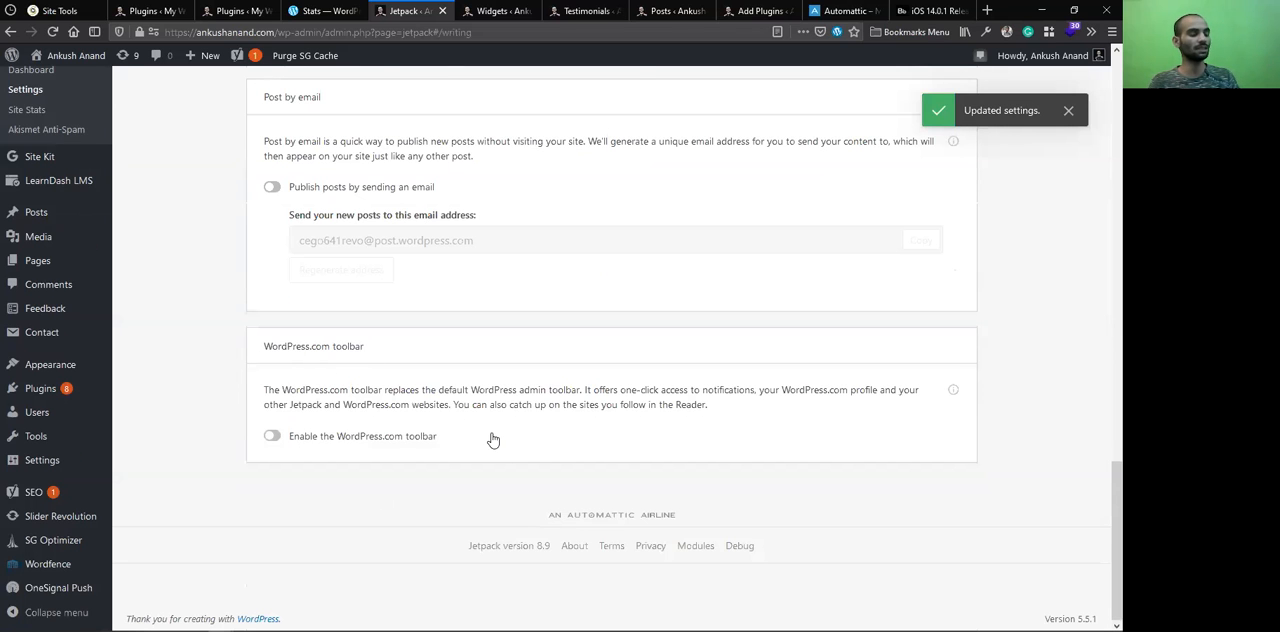
# Switch to the Jetpack Sharing settings, discarding the unsaved Writing changes
pyautogui.scroll(15, 480, 443)
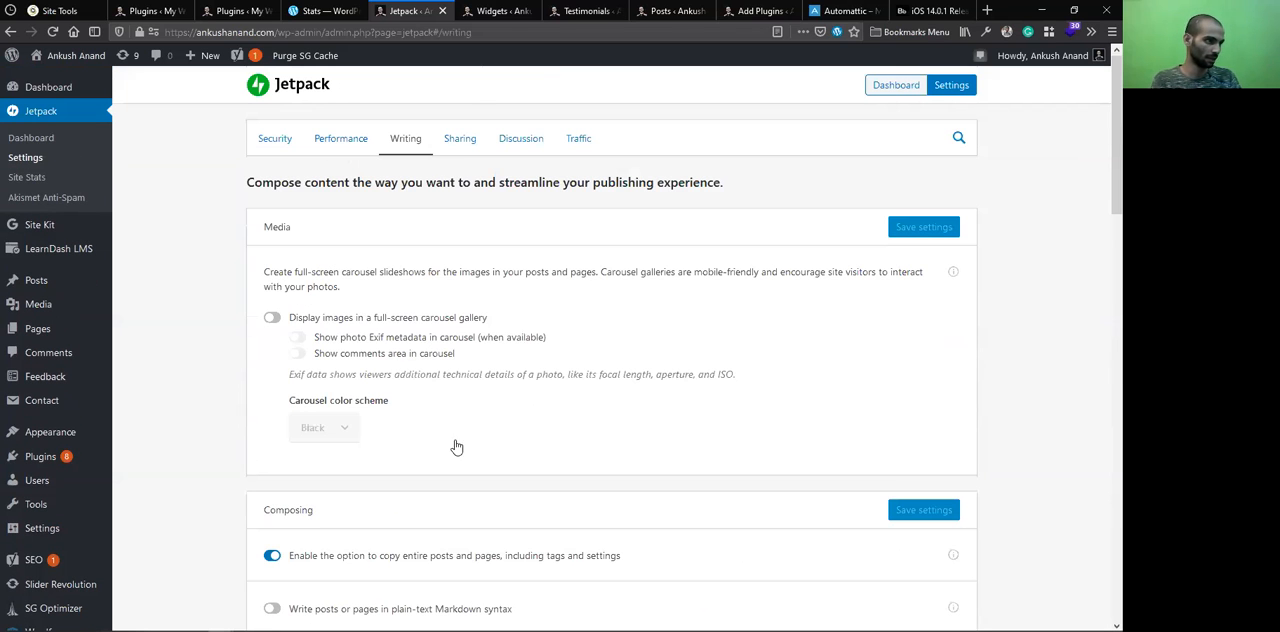
pyautogui.click(463, 143)
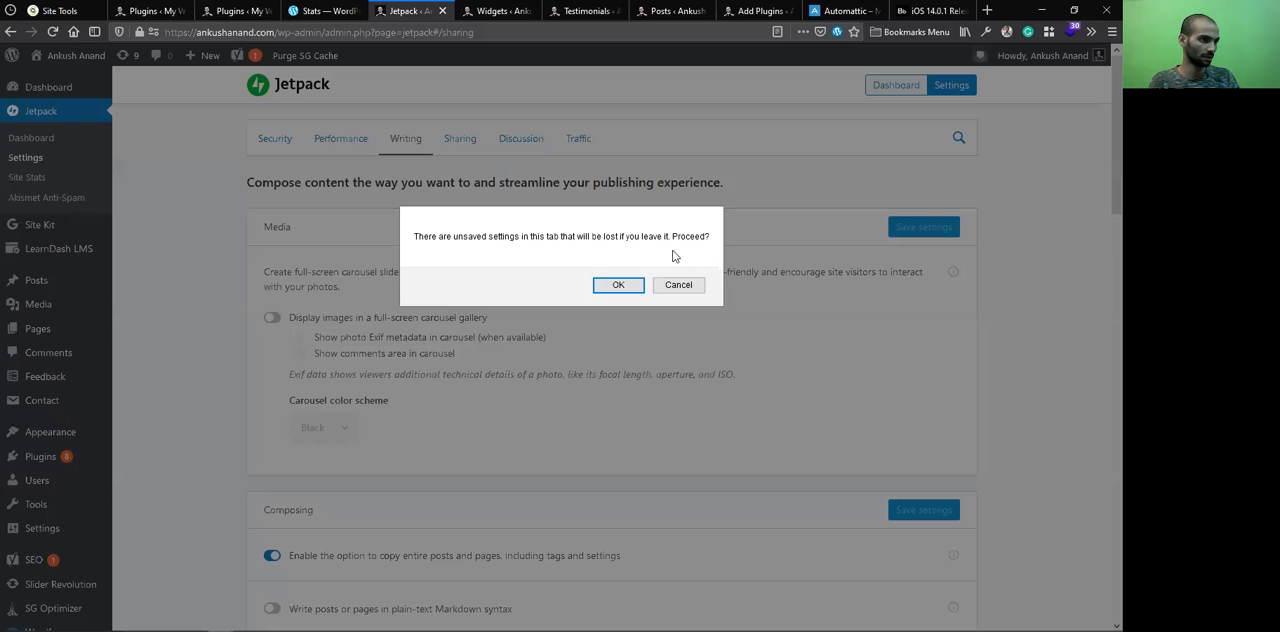
pyautogui.click(618, 285)
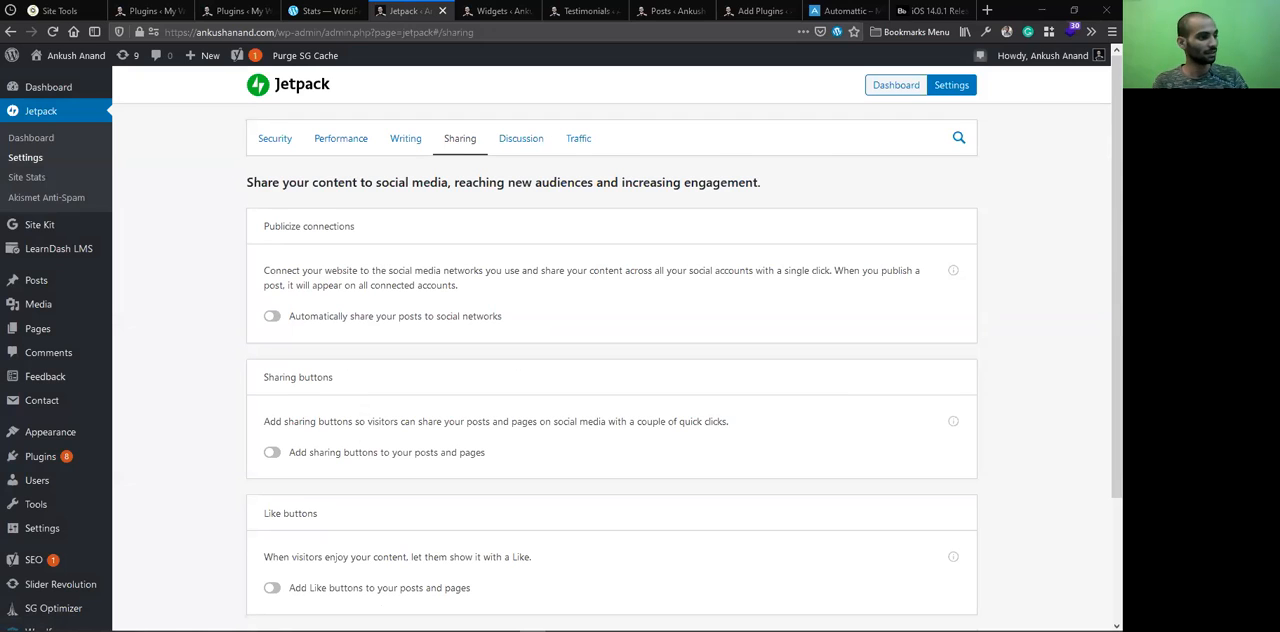
# Enable automatic sharing of posts to social networks, and open and close the page for connecting social media accounts
pyautogui.click(272, 318)
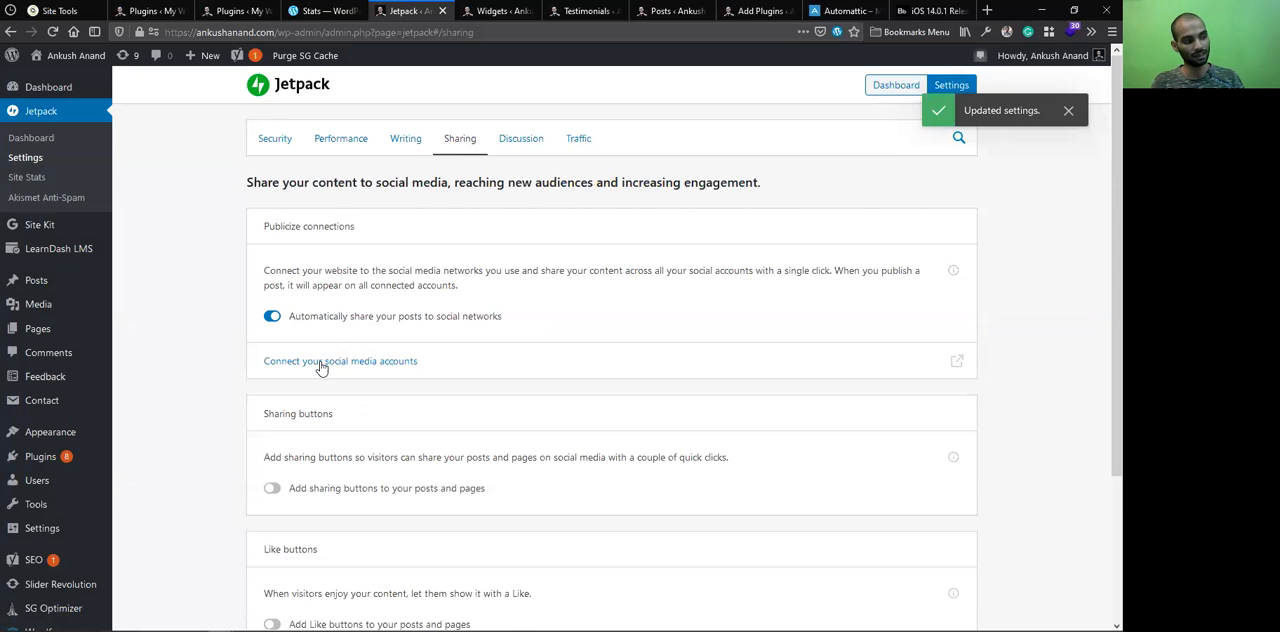
pyautogui.click(368, 360)
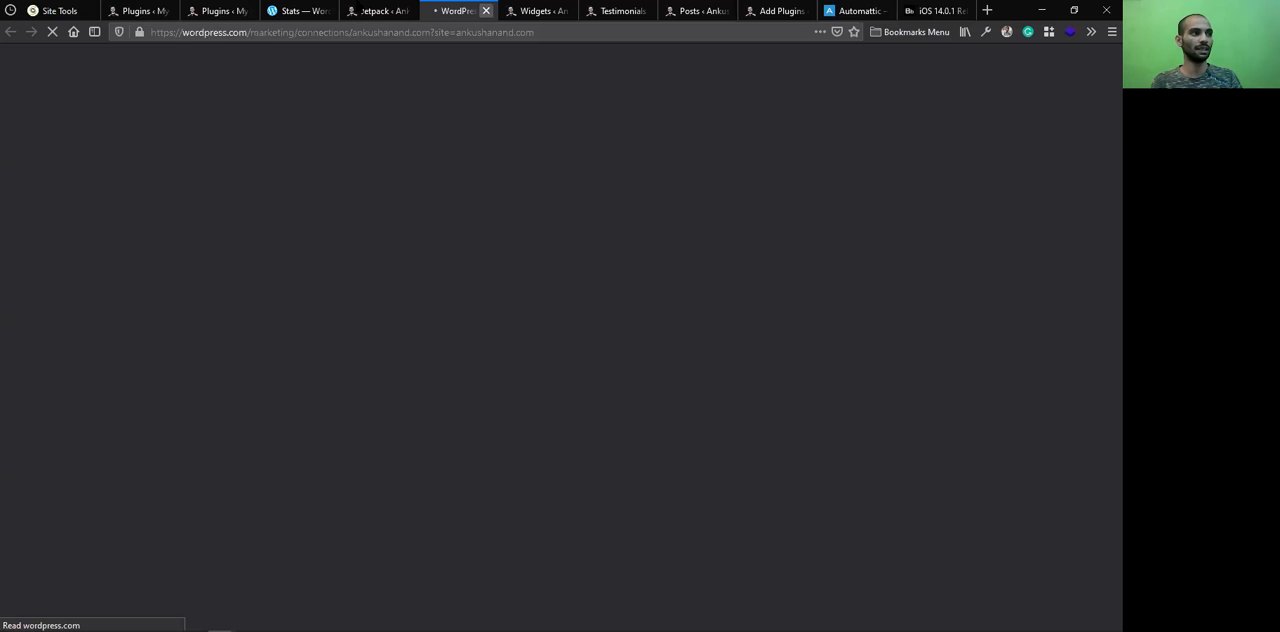
pyautogui.hotkey('ctrl', 'w')
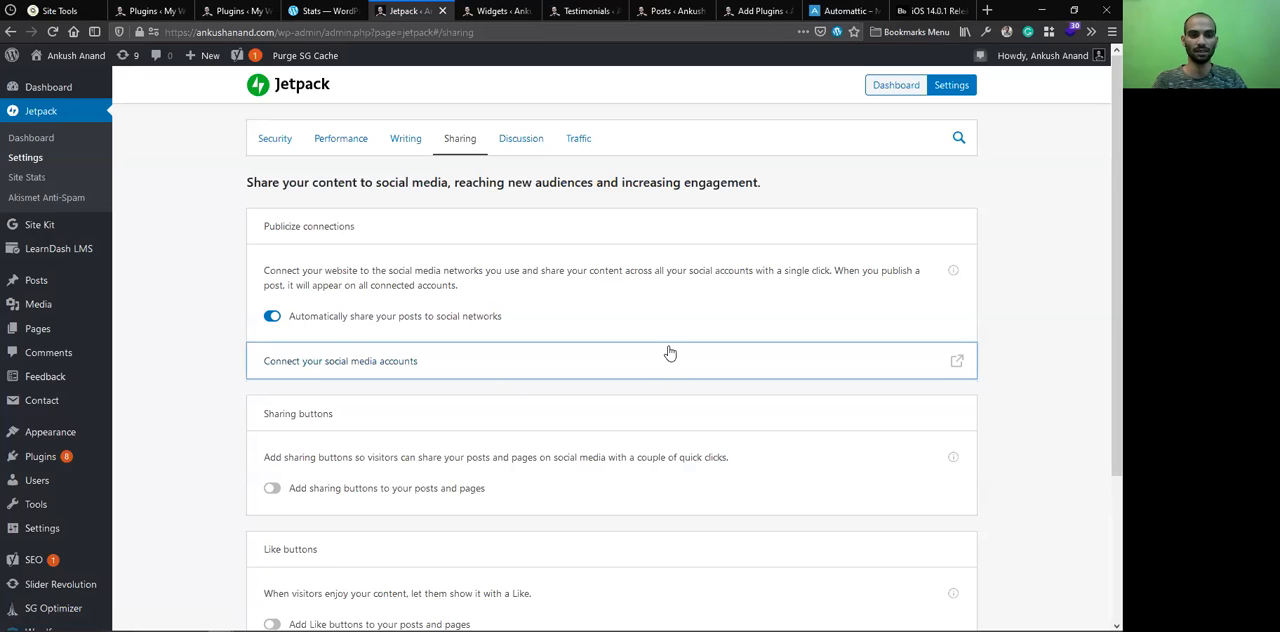
# View the Sharing buttons and Like buttons options and open the Discussion settings
pyautogui.scroll(-1, 300, 412)
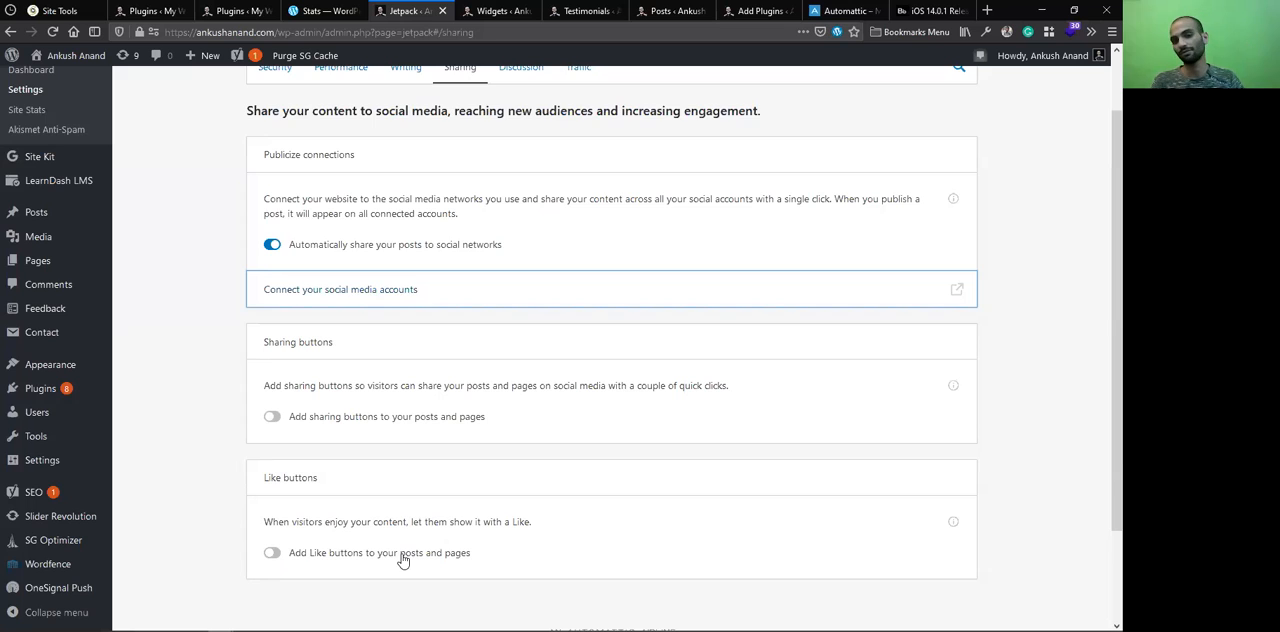
pyautogui.scroll(2, 403, 560)
pyautogui.click(528, 140)
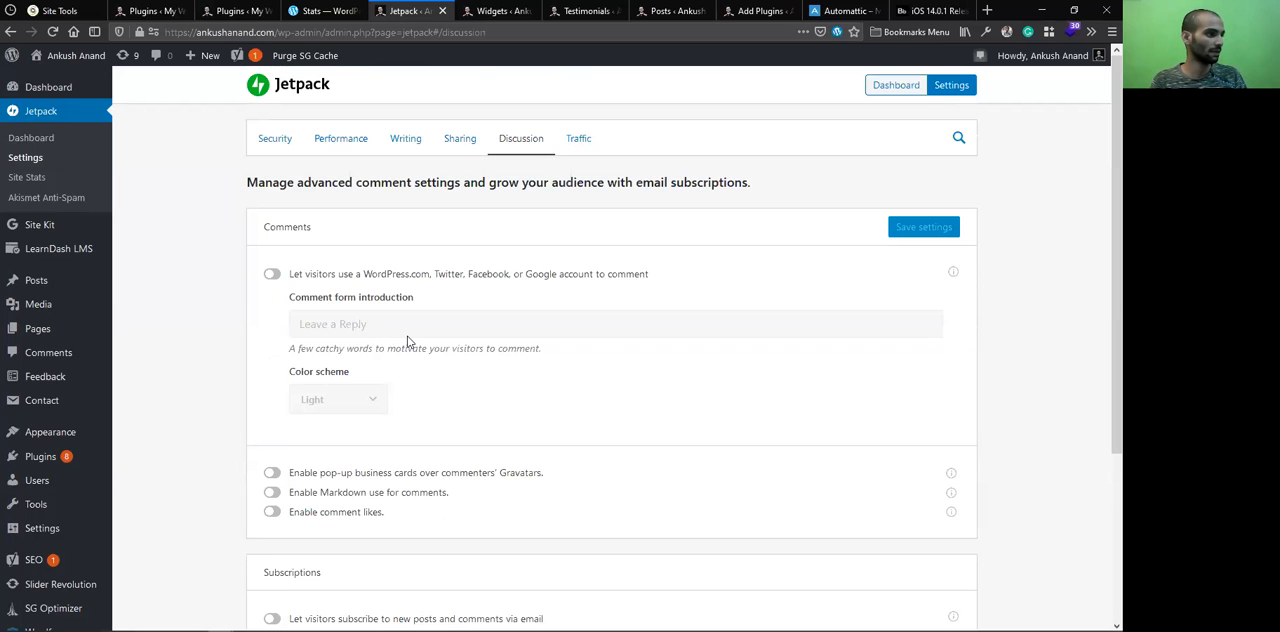
# Switch to the Beebom iOS 14.0.1 article and examine the Comment and Name fields of its reply form
pyautogui.hotkey('ctrl', 'Tab')
pyautogui.click(398, 311)
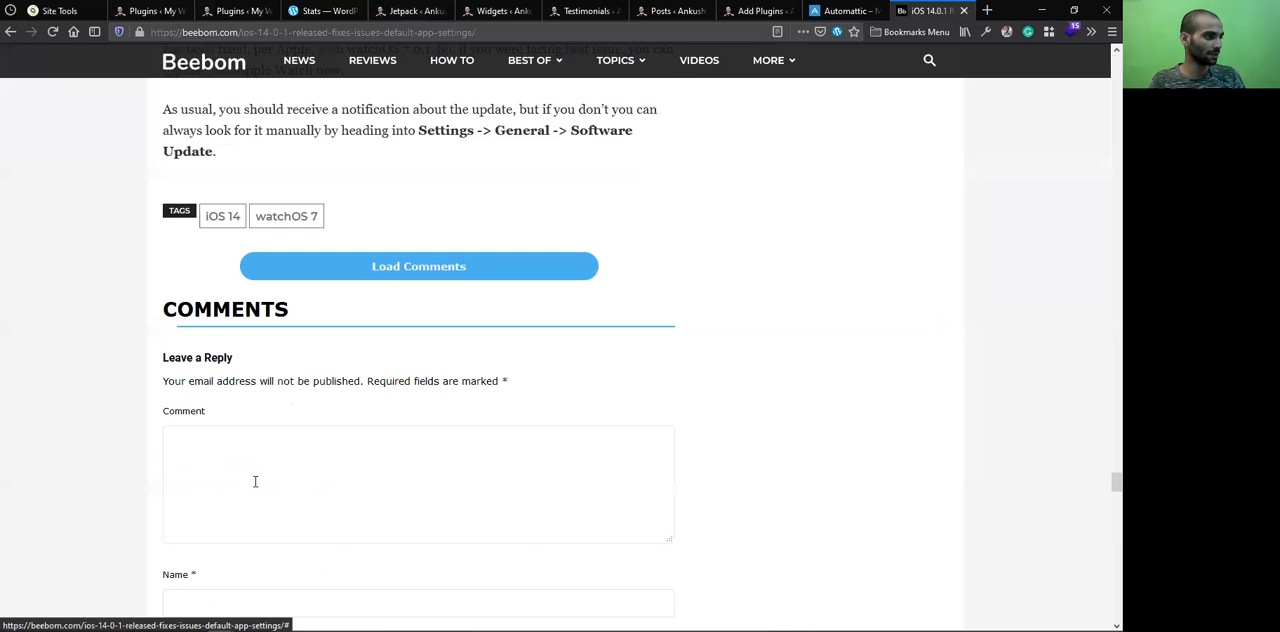
pyautogui.scroll(-3, 245, 444)
pyautogui.click(240, 231)
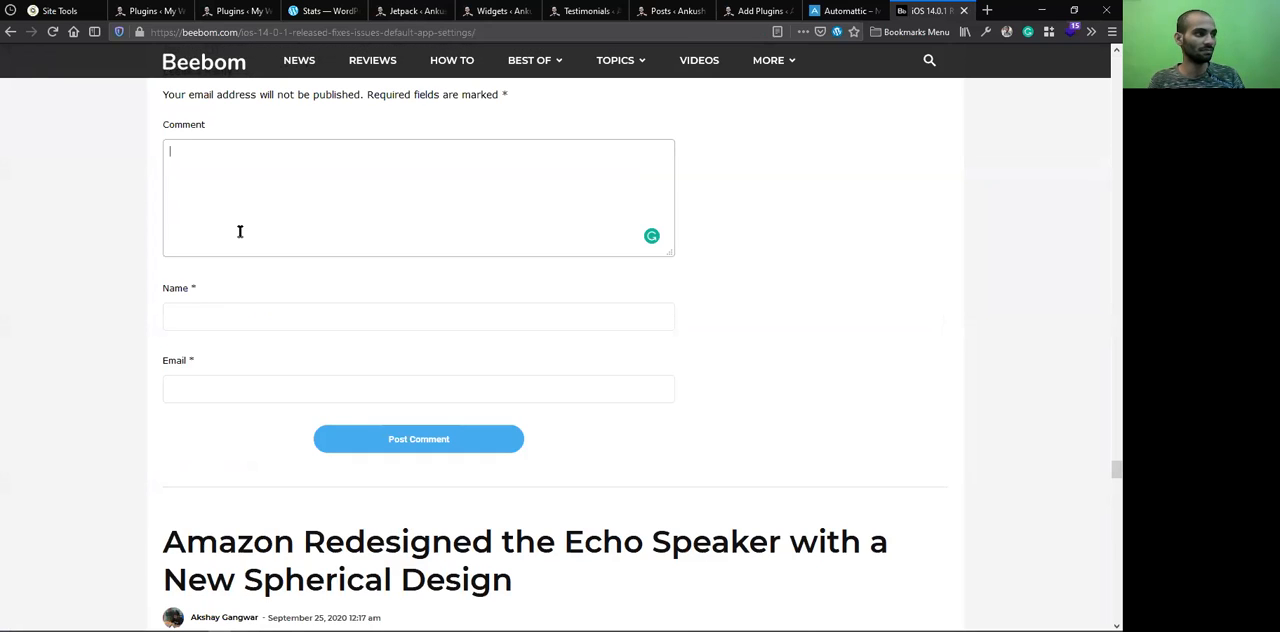
pyautogui.click(246, 325)
pyautogui.click(257, 200)
pyautogui.click(224, 316)
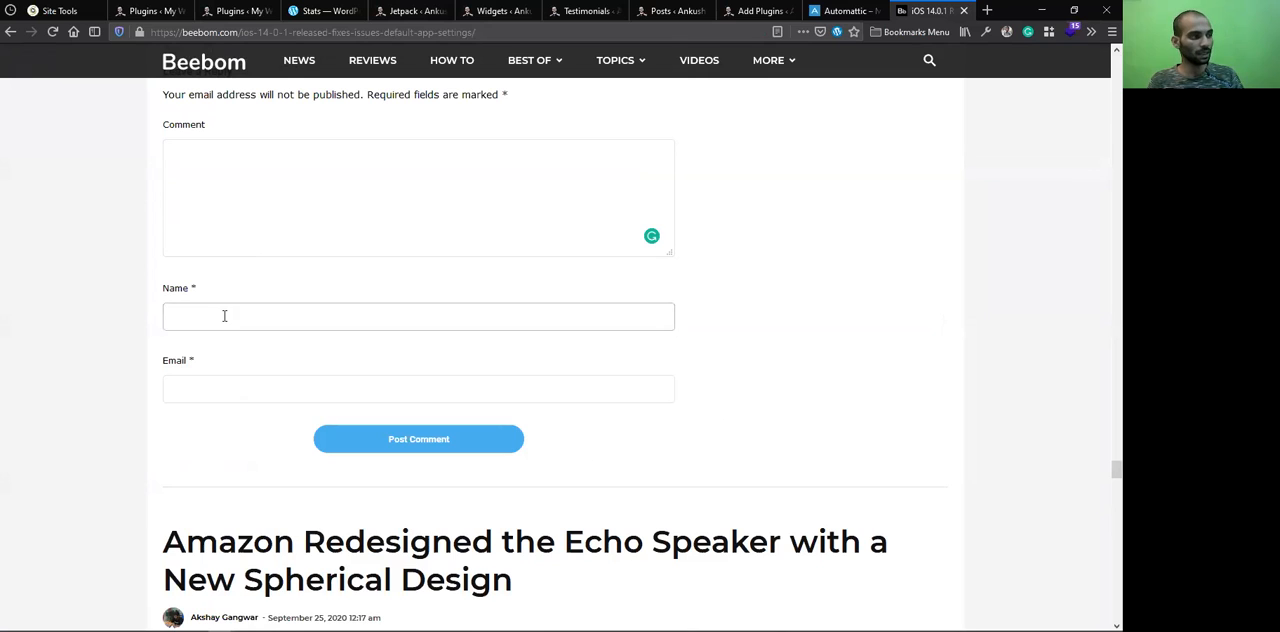
pyautogui.click(238, 235)
pyautogui.click(245, 317)
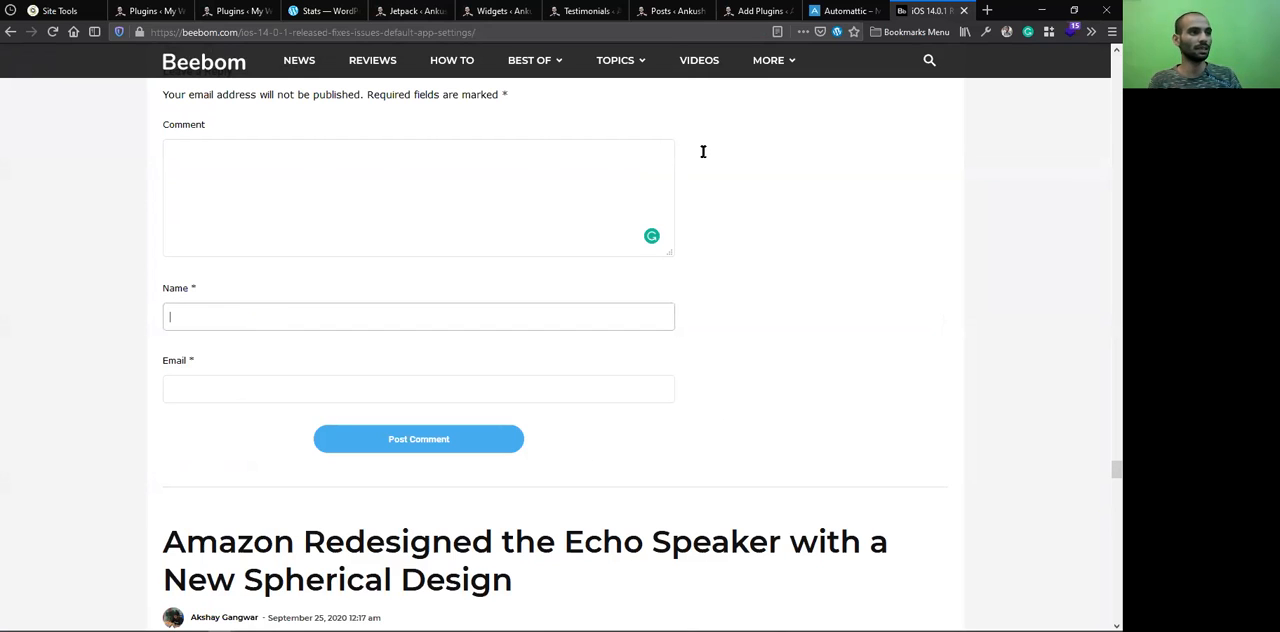
# Return to the Jetpack Discussion settings from the Beebom article
pyautogui.hotkey('shift', 'Tab')
pyautogui.click(668, 6)
pyautogui.click(589, 6)
pyautogui.click(399, 7)
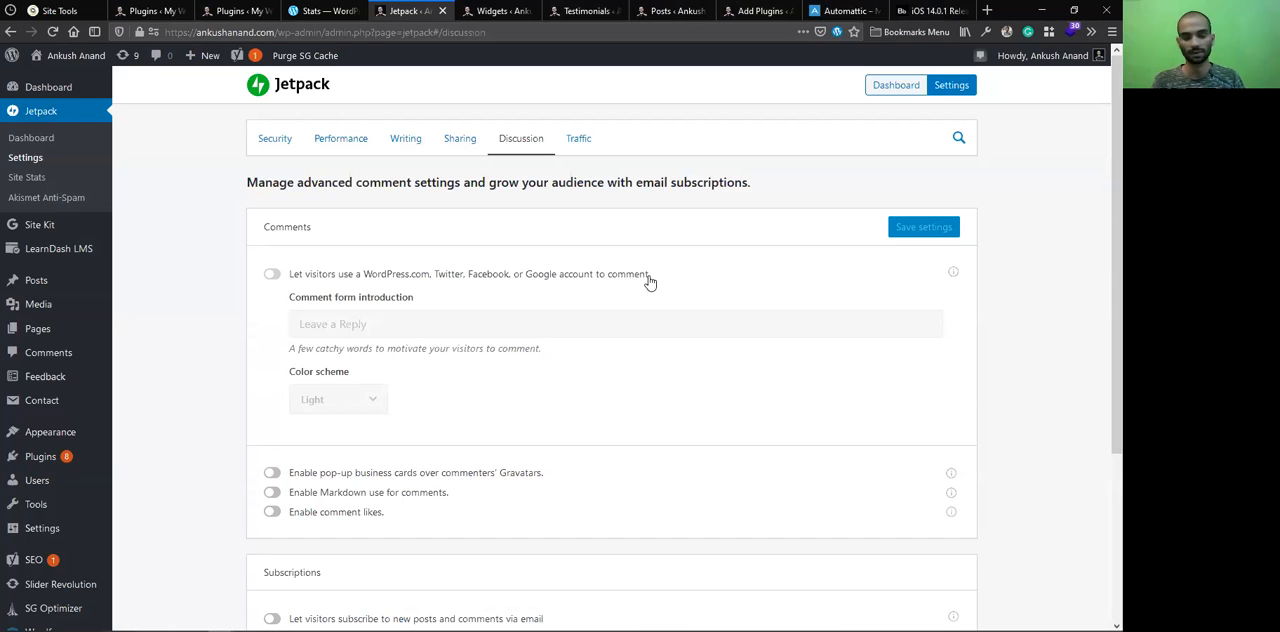
# Let visitors comment with a WordPress.com, Twitter, Facebook, or Google account, and set the color scheme to Transparent after trying Dark
pyautogui.click(273, 276)
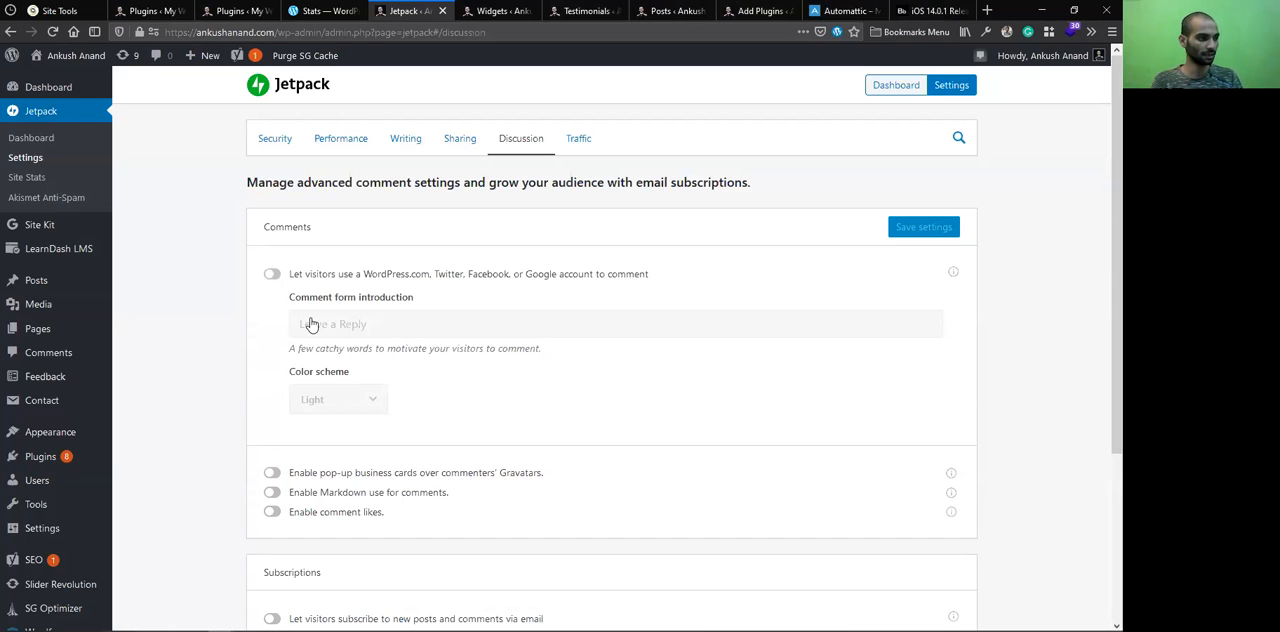
pyautogui.click(366, 411)
pyautogui.click(342, 462)
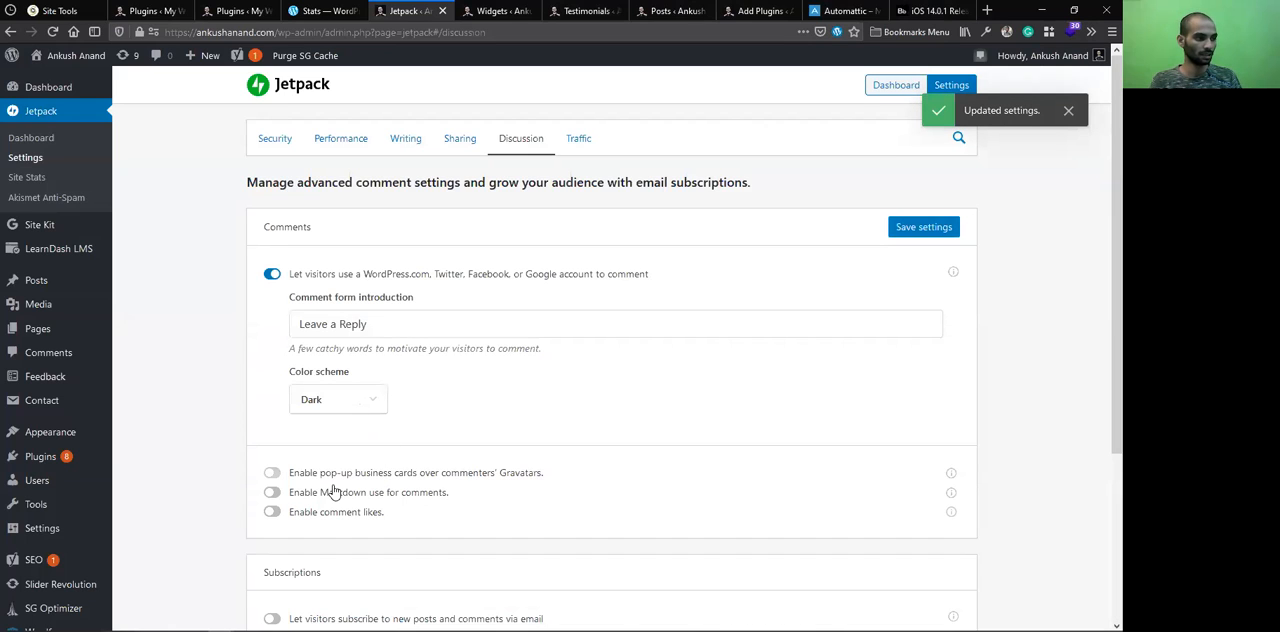
pyautogui.click(338, 492)
pyautogui.click(335, 405)
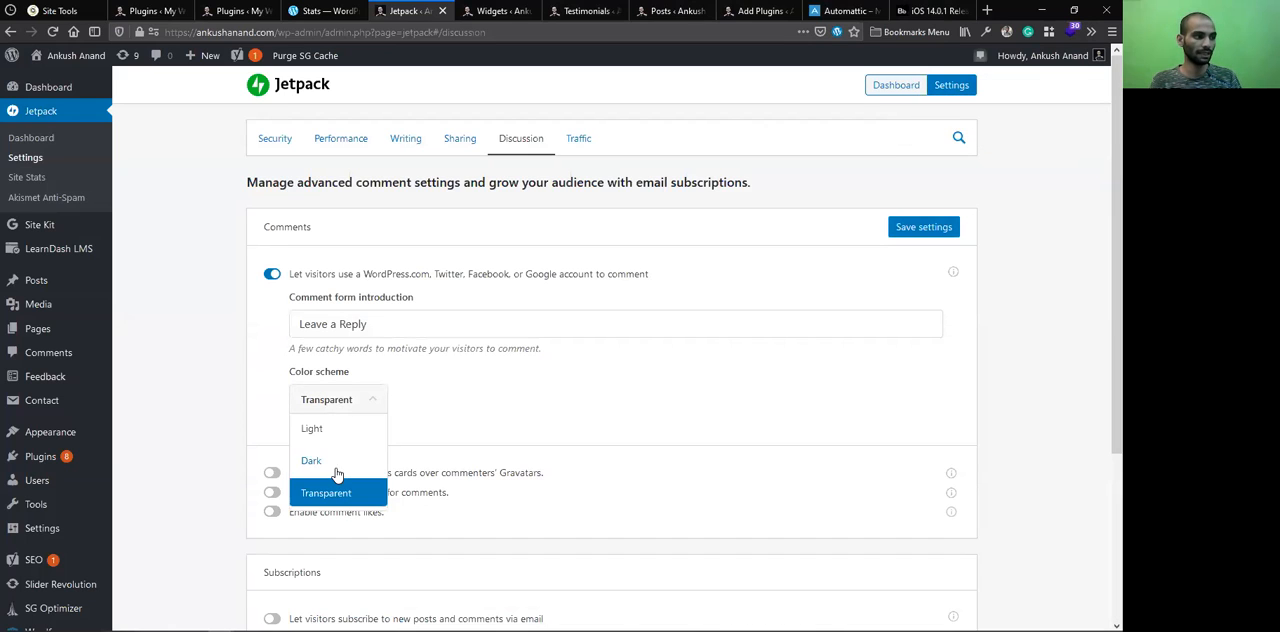
pyautogui.click(340, 291)
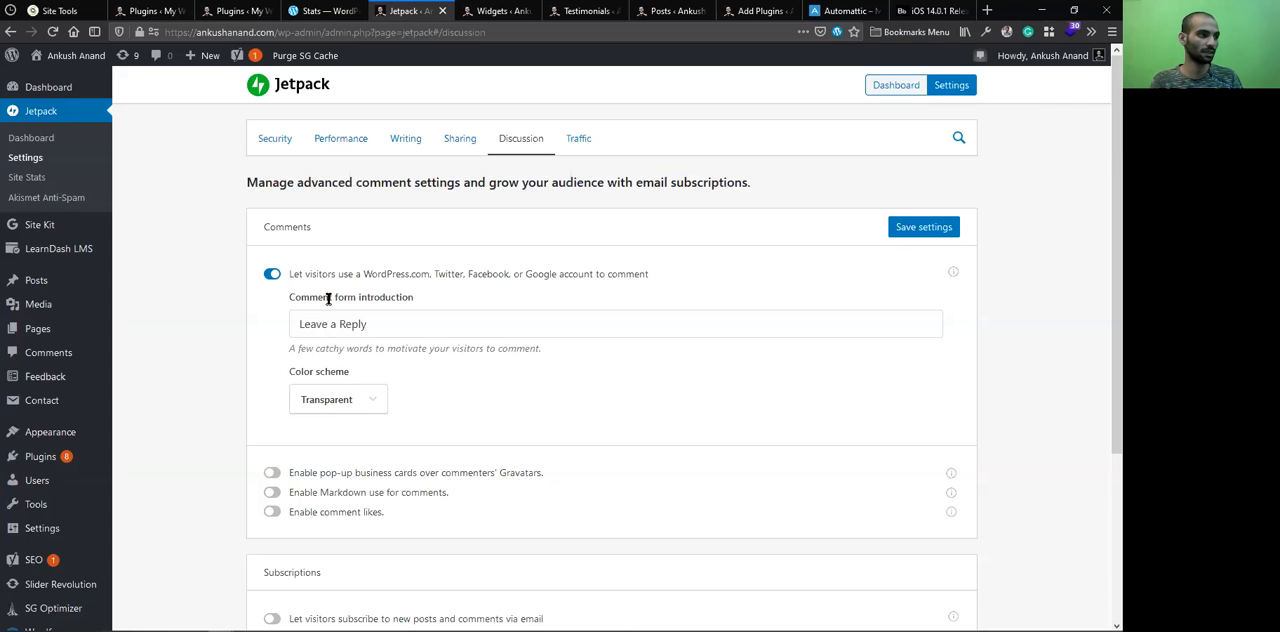
# Turn off commenting with social accounts and let visitors subscribe to new posts and comments via email
pyautogui.click(272, 274)
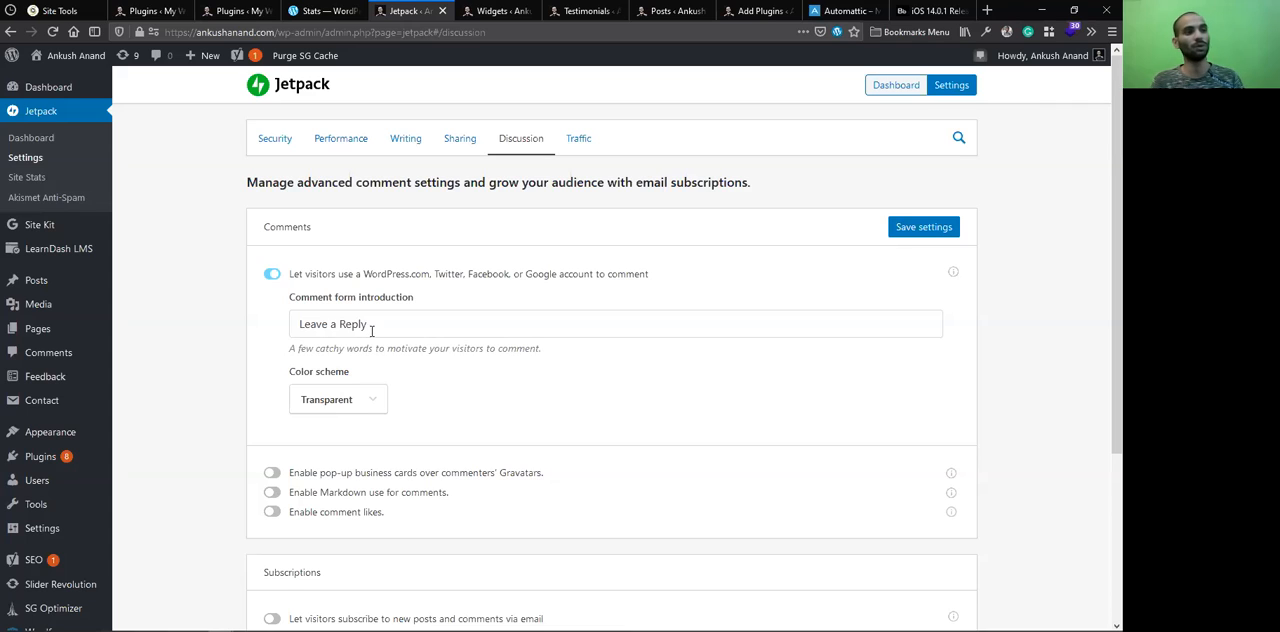
pyautogui.scroll(-2, 611, 350)
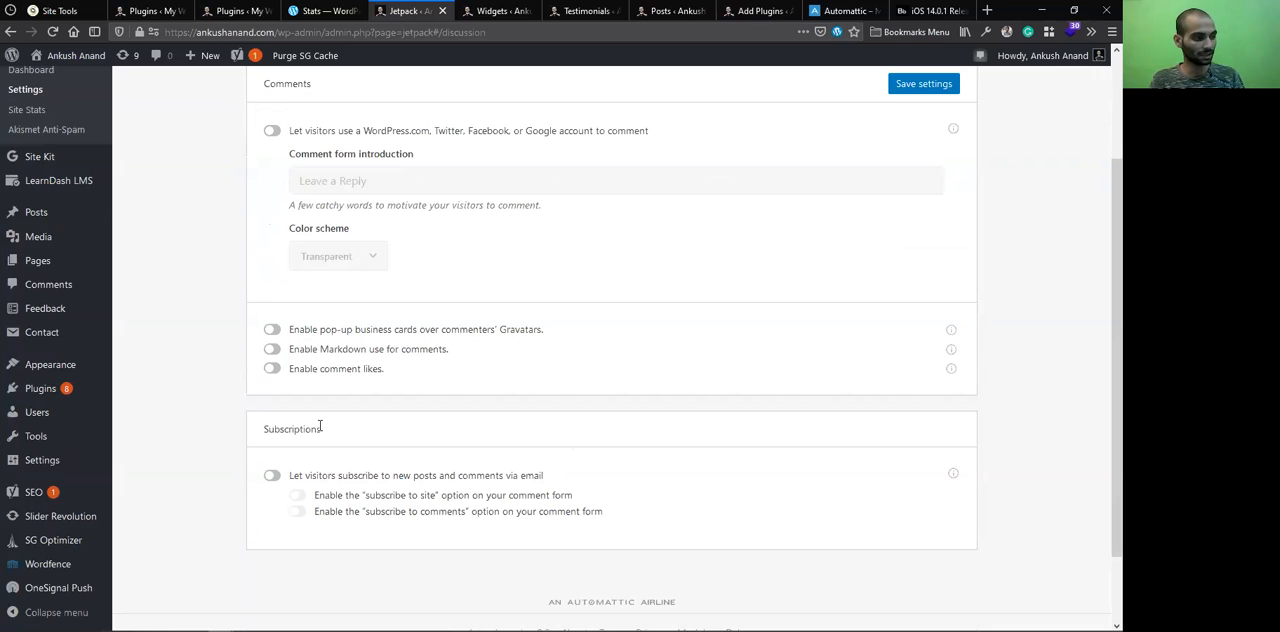
pyautogui.click(273, 477)
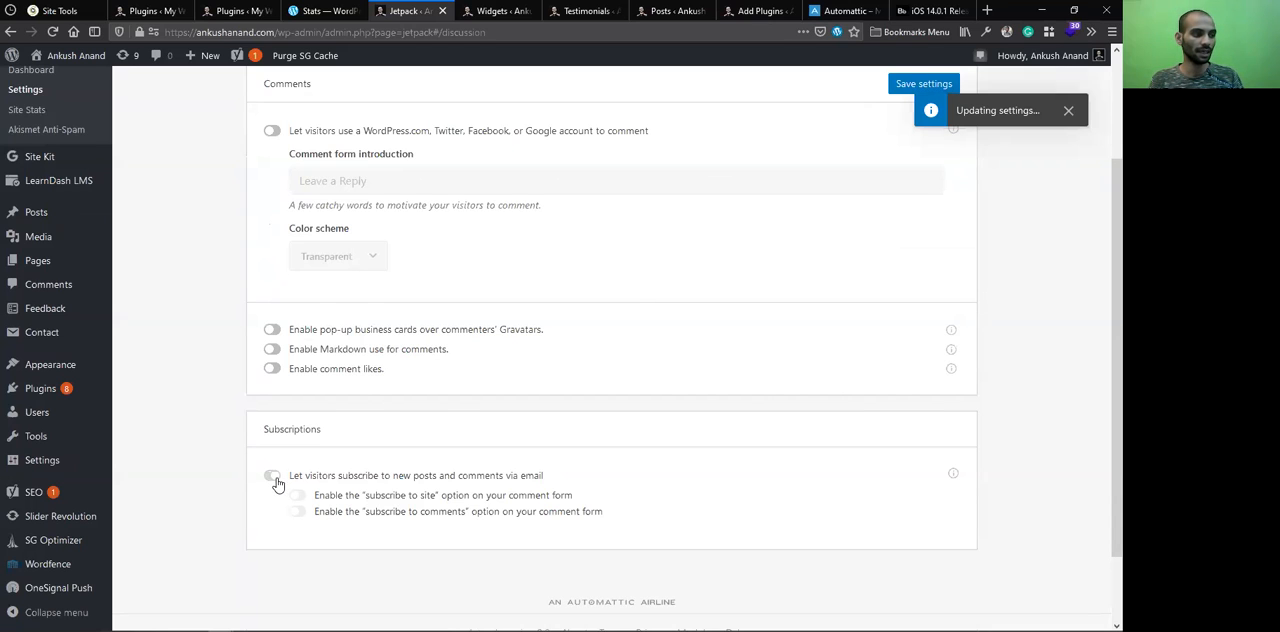
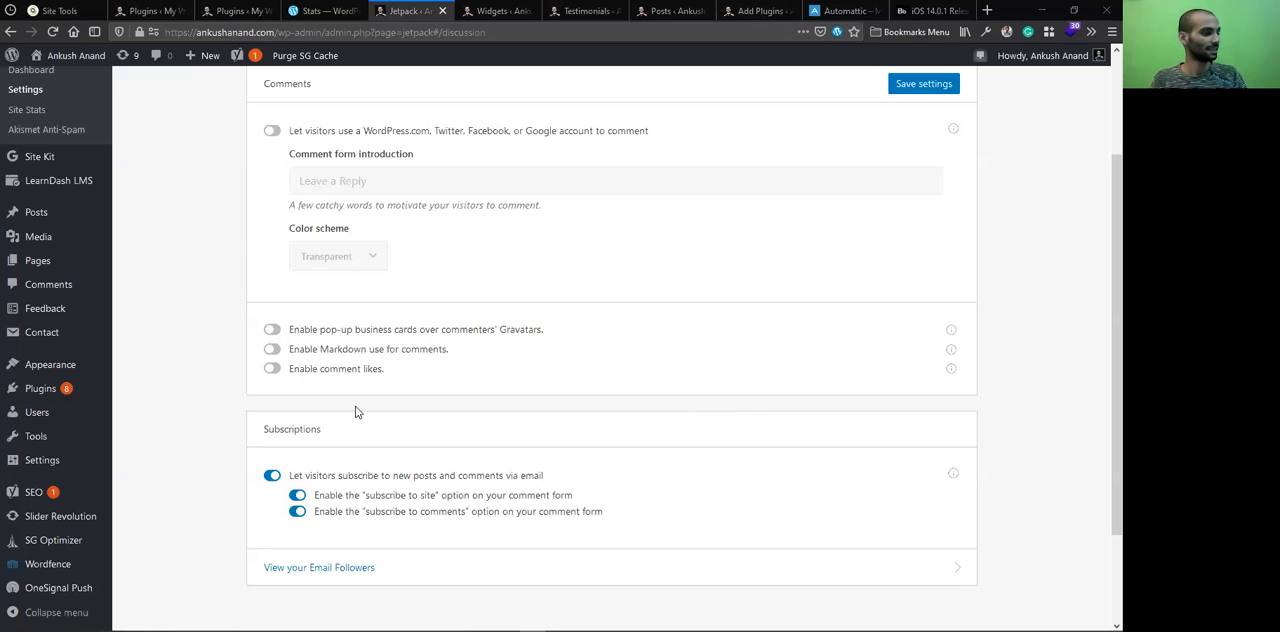
# View the email followers, and turn off letting visitors subscribe to new posts and comments via email
pyautogui.click(339, 568)
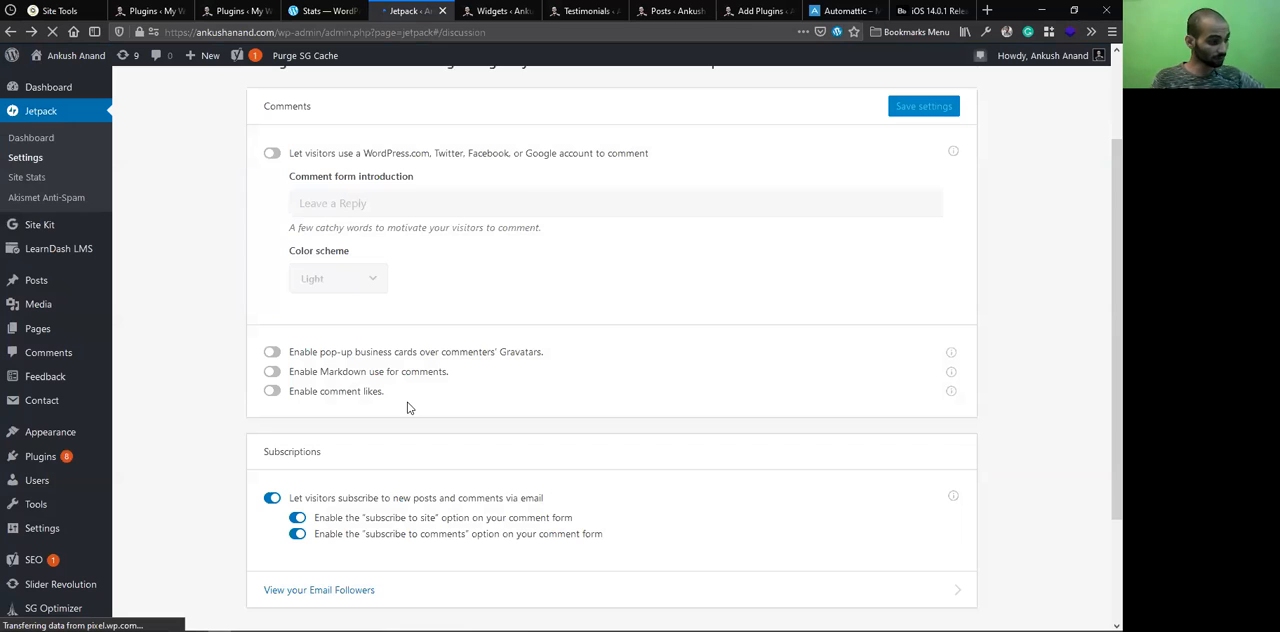
pyautogui.click(274, 500)
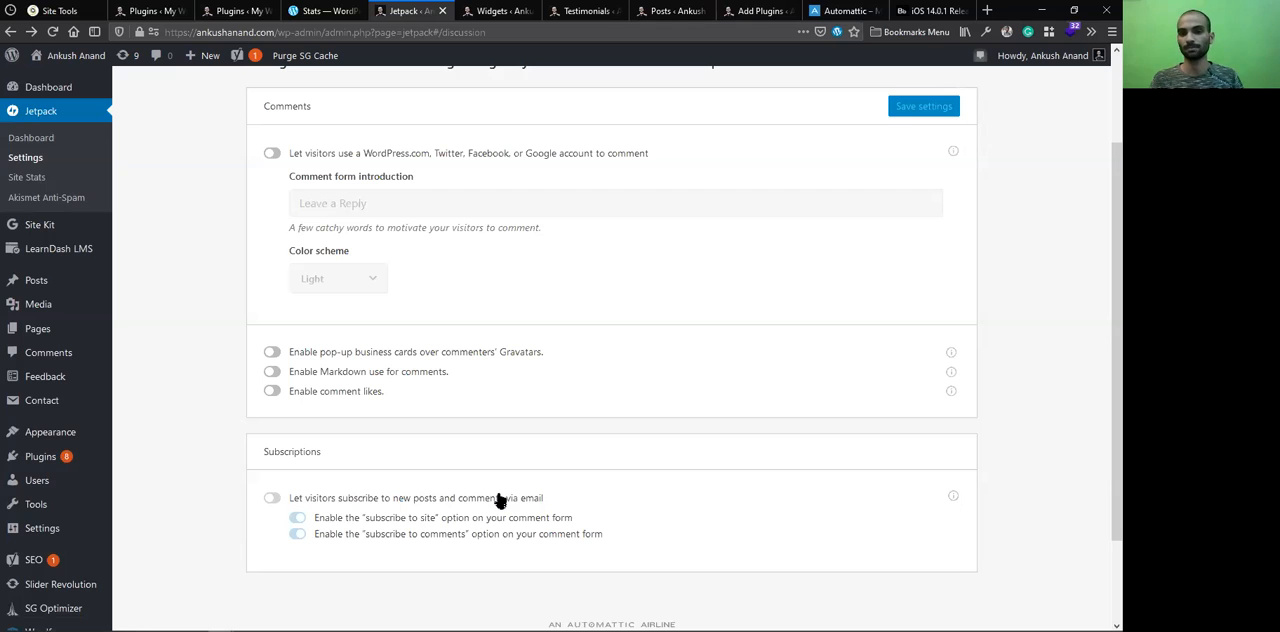
# Open the personal writings blog and examine the email subscription form in its homepage header
pyautogui.click(409, 28)
pyautogui.write('wr')
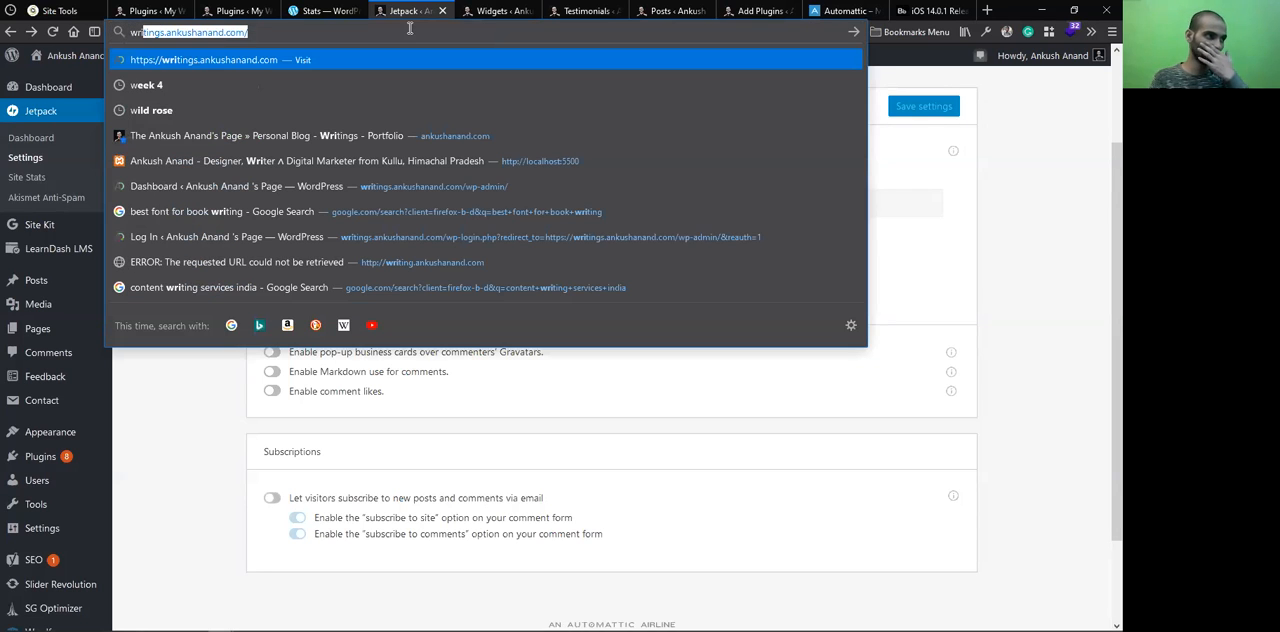
pyautogui.press('Return')
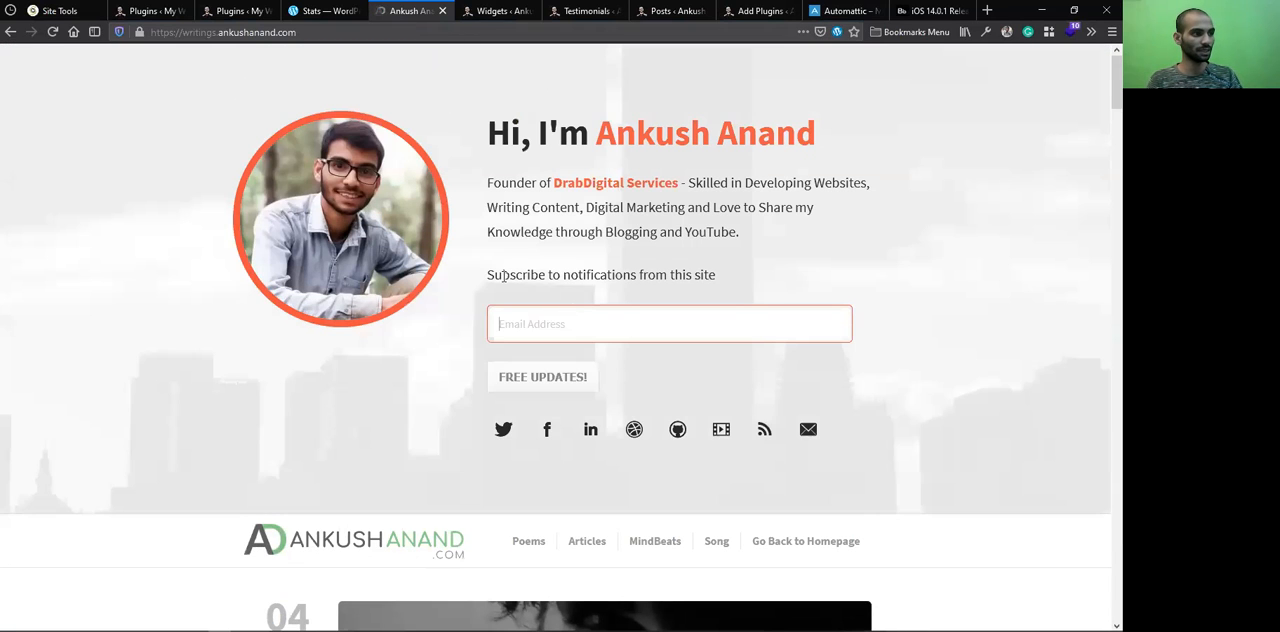
pyautogui.click(549, 332)
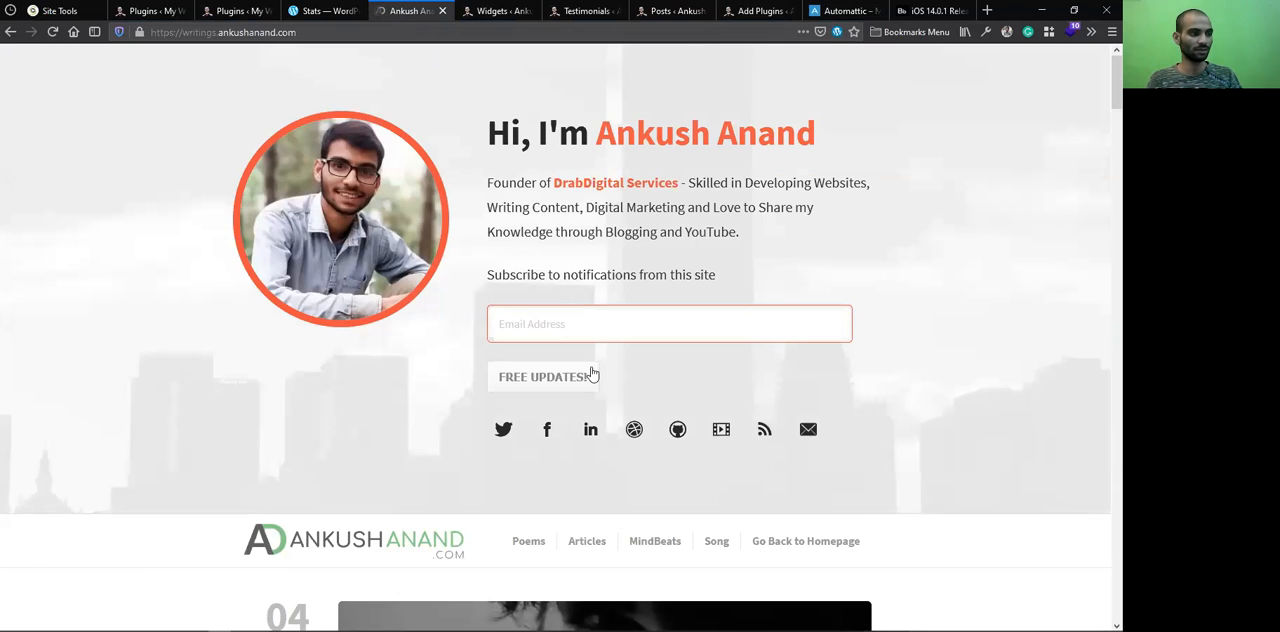
pyautogui.click(545, 322)
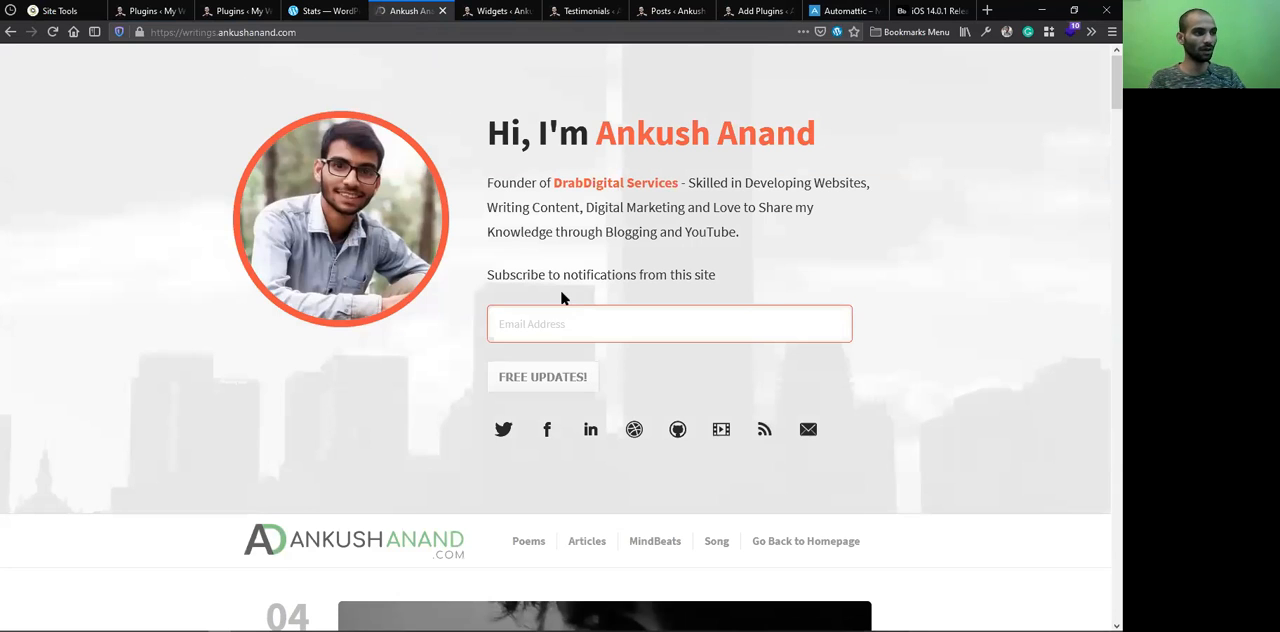
pyautogui.click(796, 255)
pyautogui.scroll(-2, 805, 255)
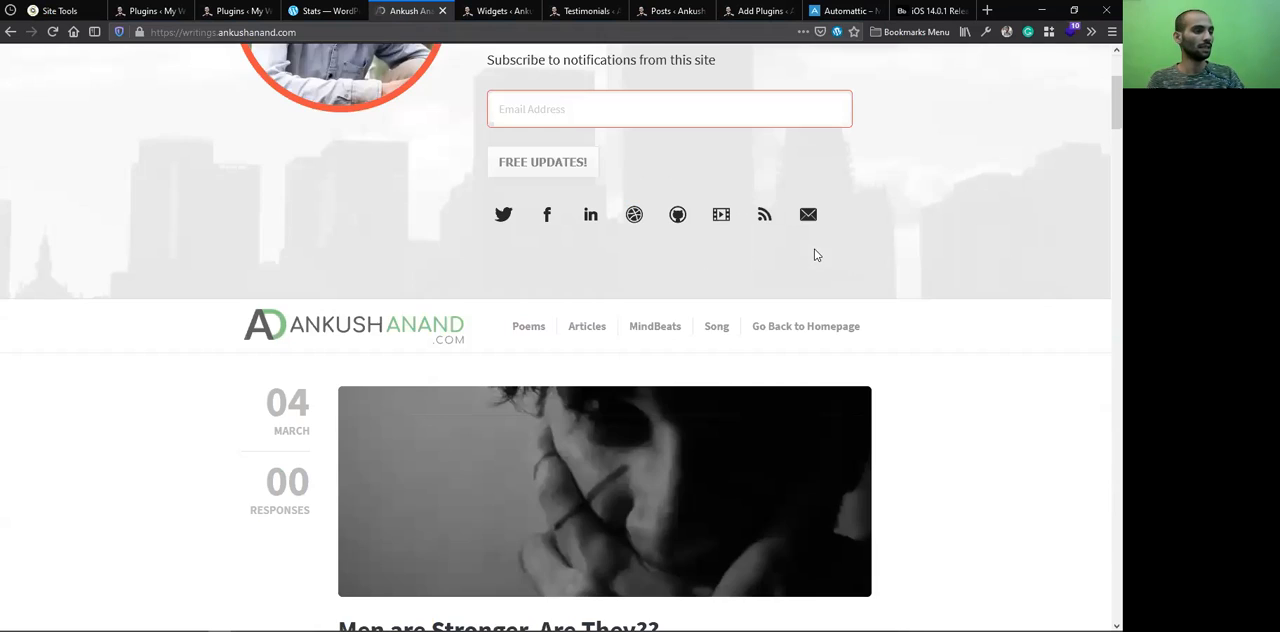
pyautogui.scroll(-7, 780, 280)
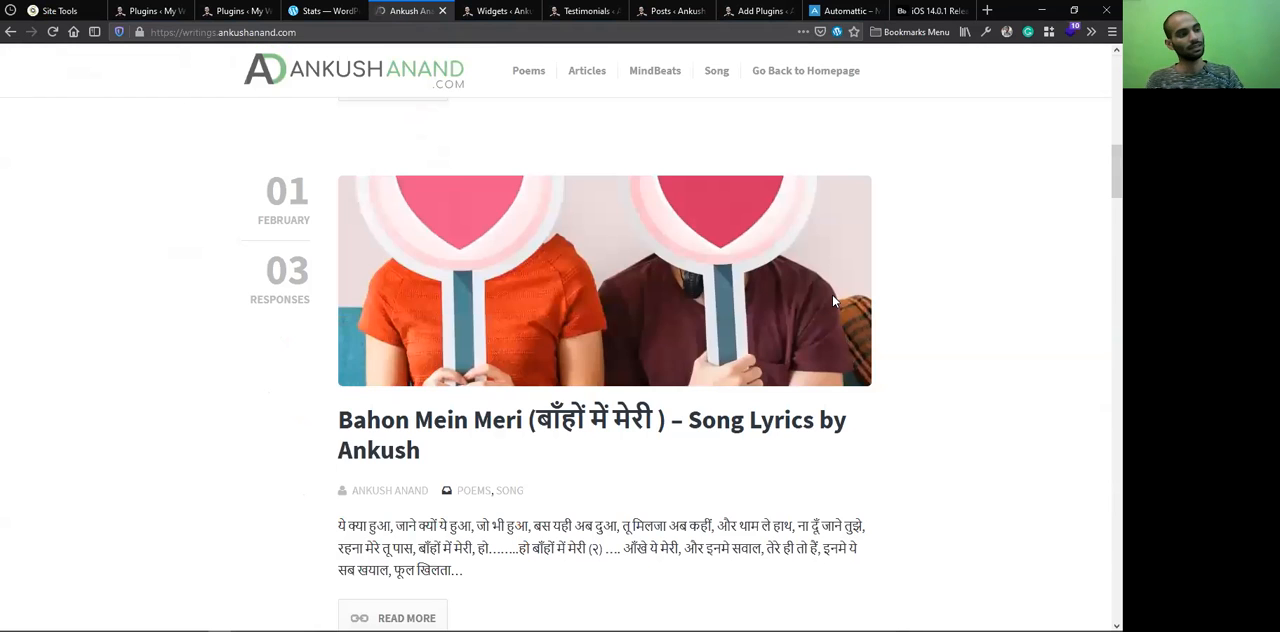
pyautogui.scroll(10, 670, 332)
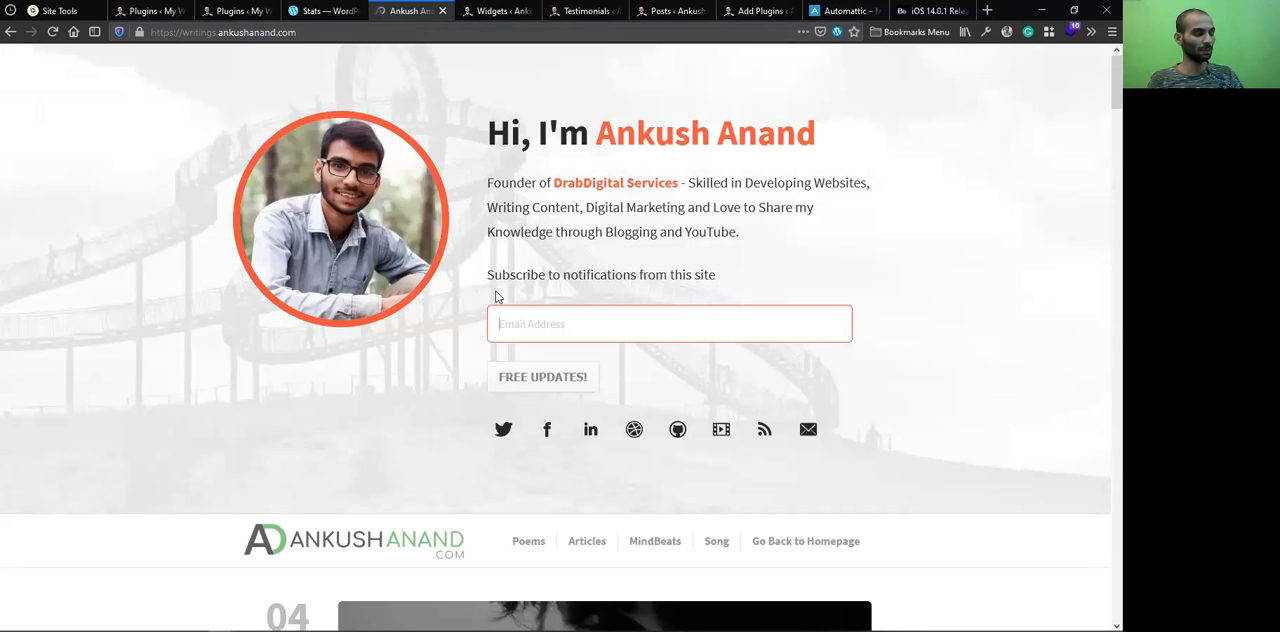
pyautogui.click(332, 9)
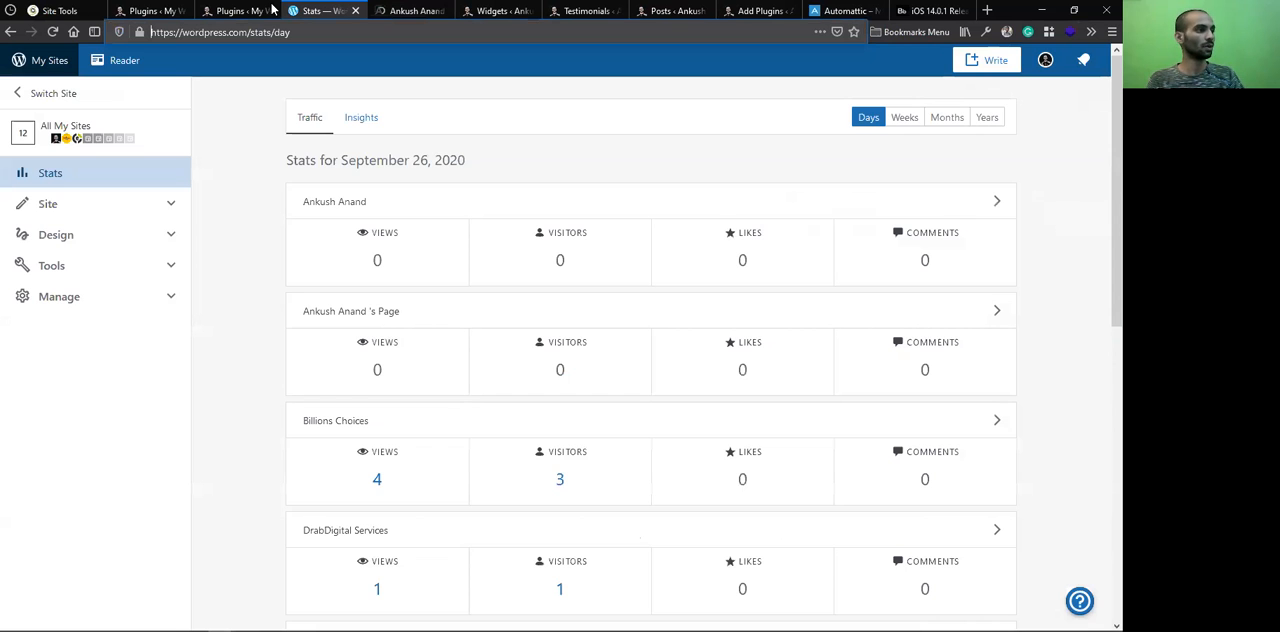
pyautogui.click(265, 10)
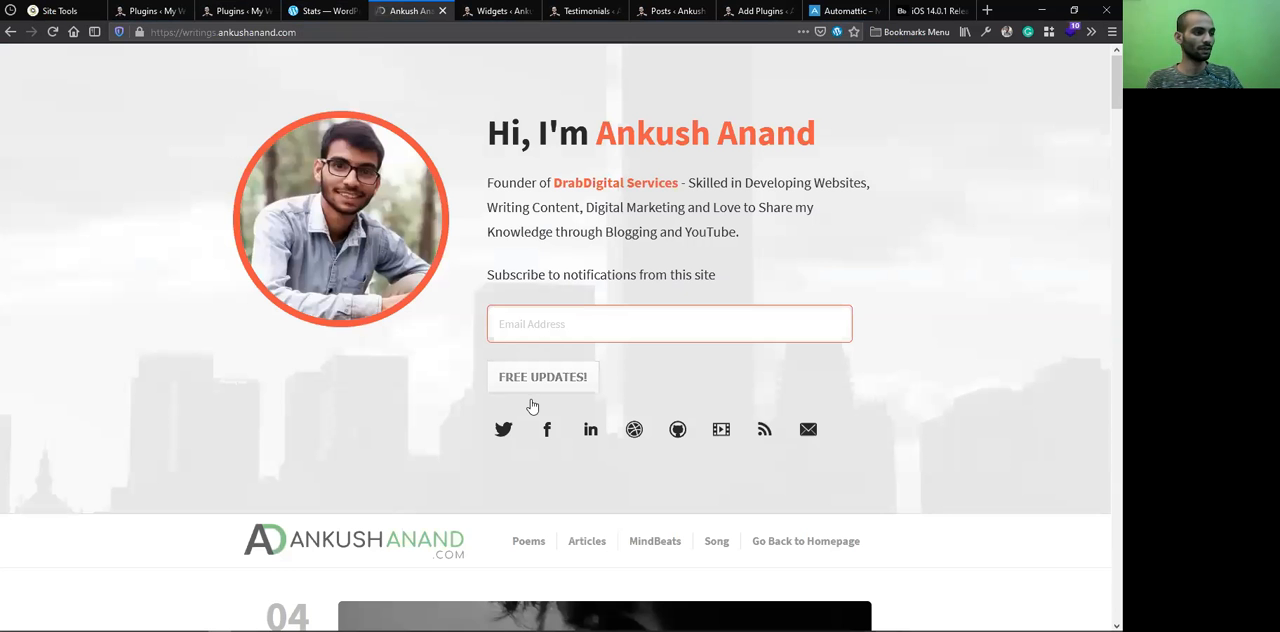
# Open the post "Men are Stronger. Are They??" and examine the rating, subscription form and comment section at its end
pyautogui.scroll(-2, 524, 465)
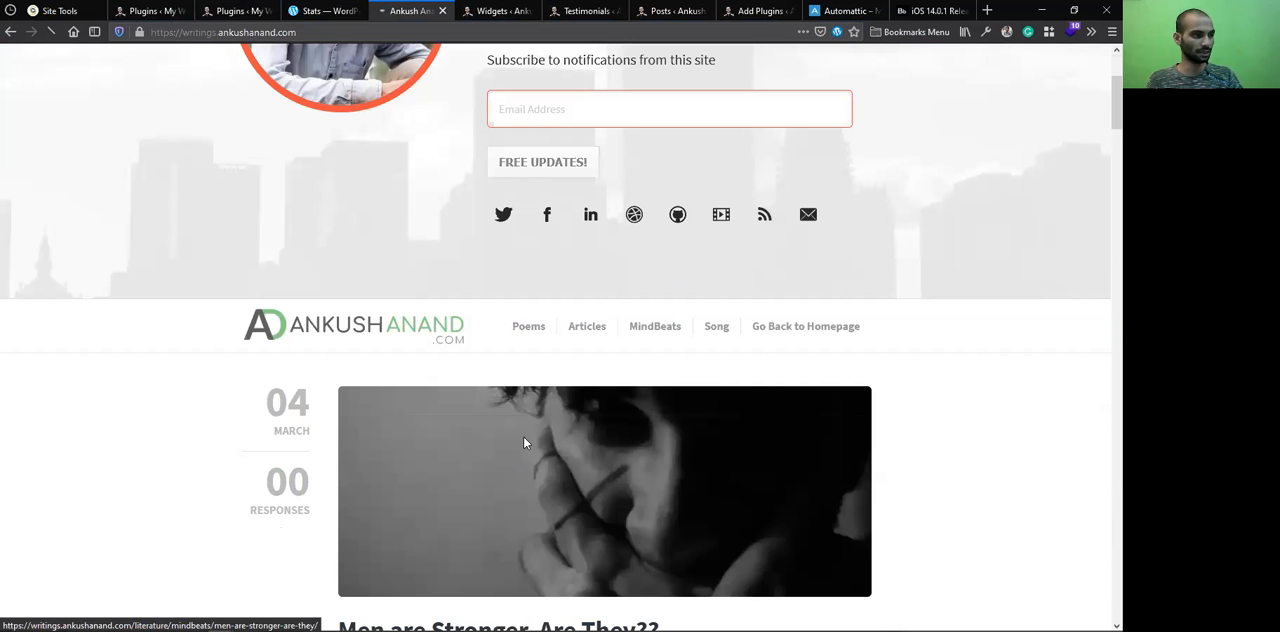
pyautogui.click(524, 443)
pyautogui.scroll(-3, 524, 443)
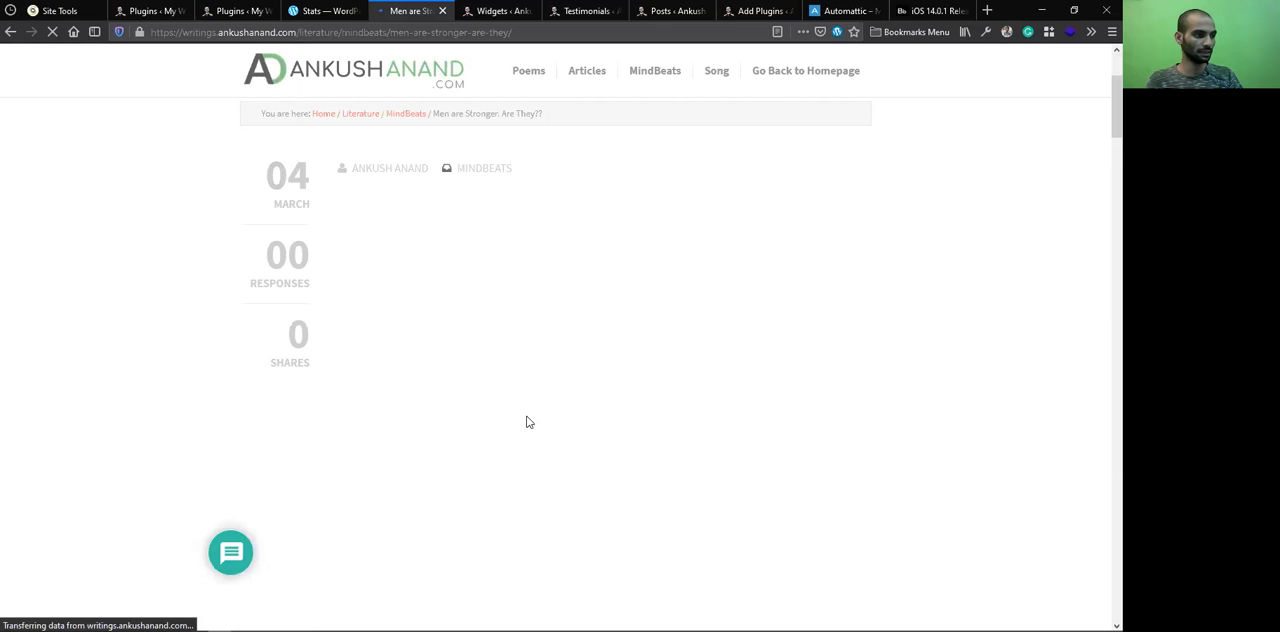
pyautogui.scroll(-3, 528, 421)
pyautogui.scroll(-5, 524, 423)
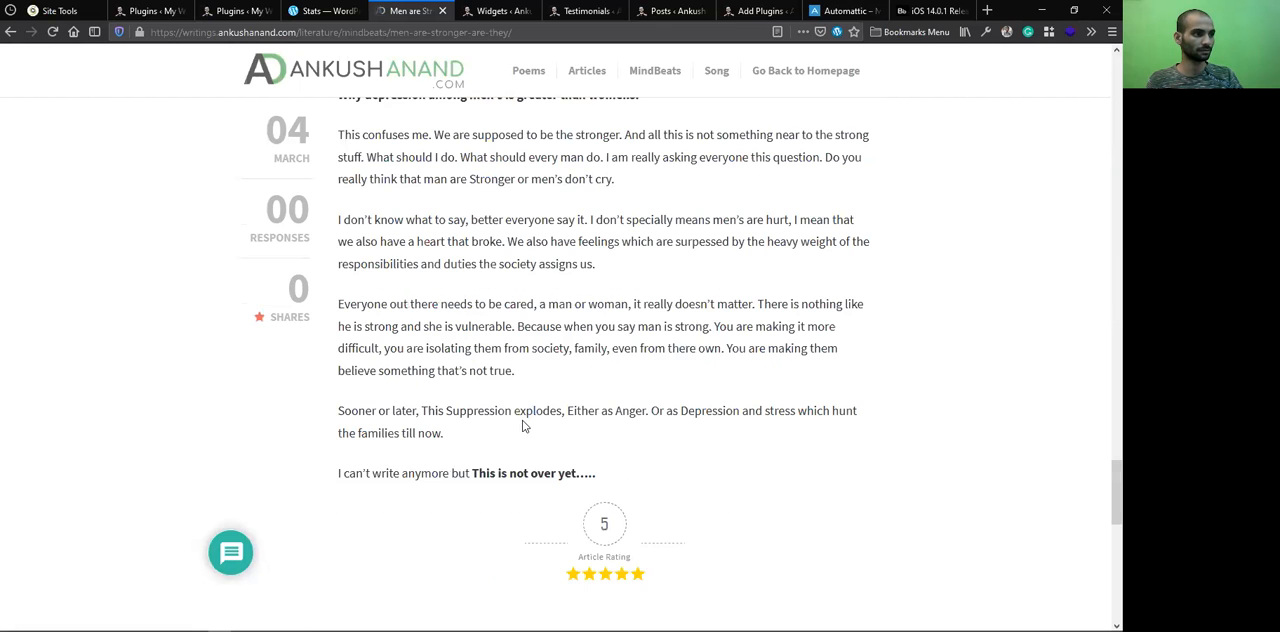
pyautogui.scroll(-5, 530, 410)
pyautogui.scroll(3, 522, 400)
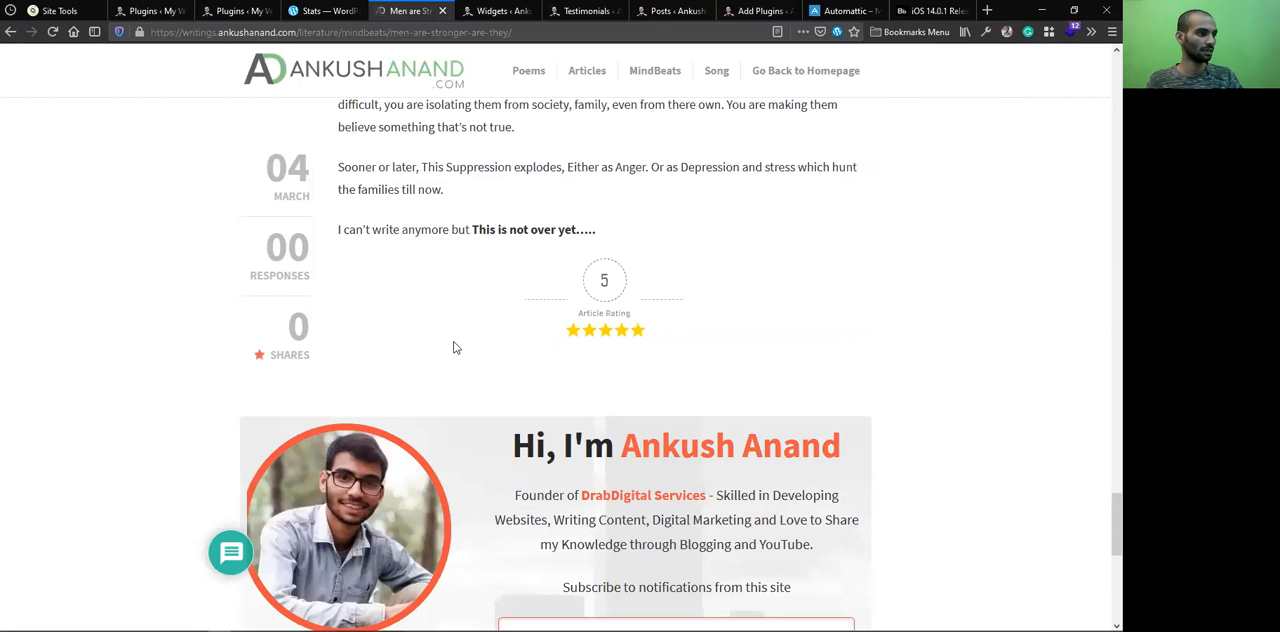
pyautogui.scroll(-5, 521, 362)
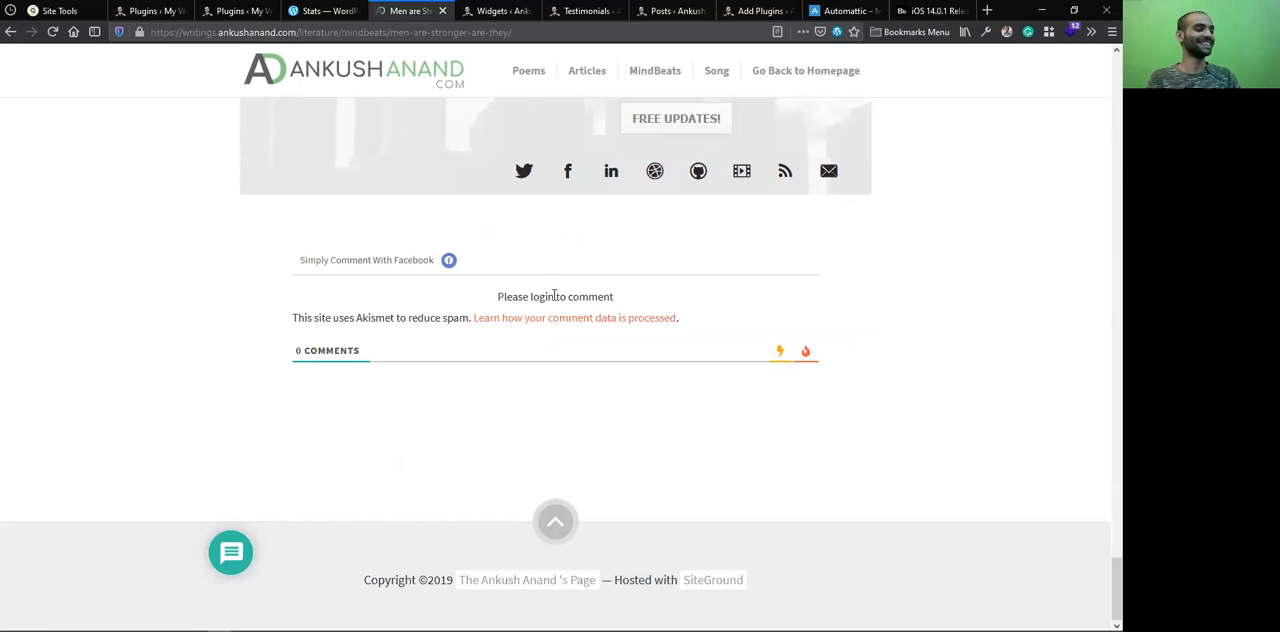
# Try to log in with Facebook to comment on the post, and dismiss the Facebook dialog
pyautogui.click(449, 261)
pyautogui.click(783, 349)
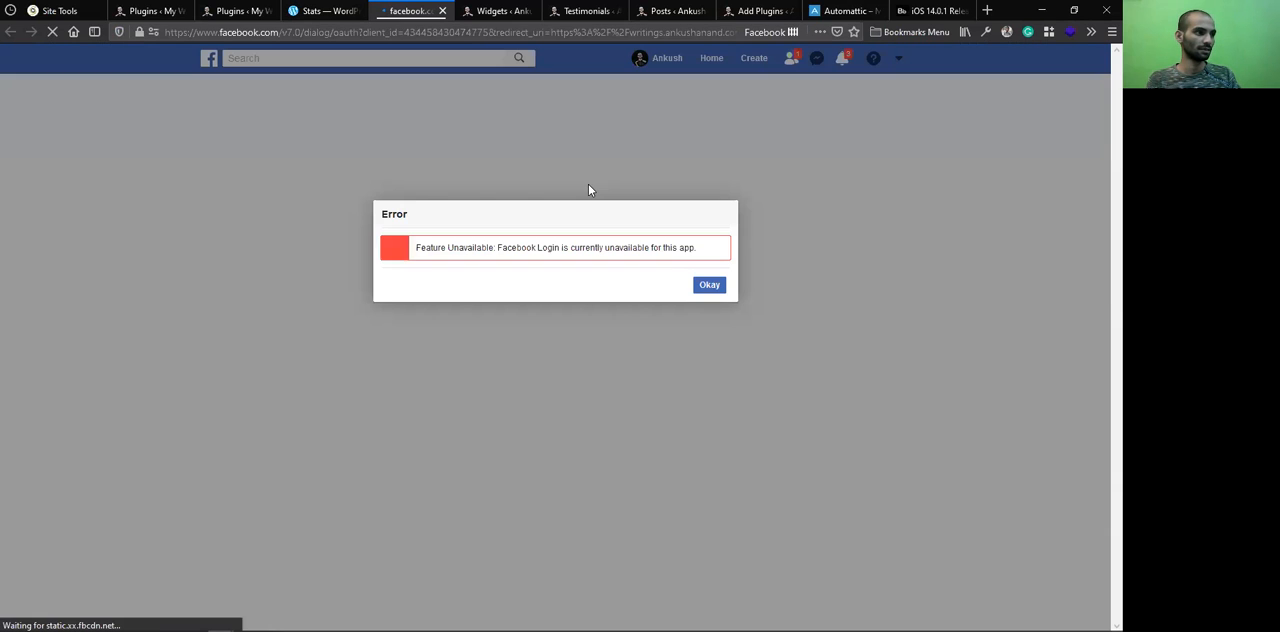
pyautogui.click(711, 287)
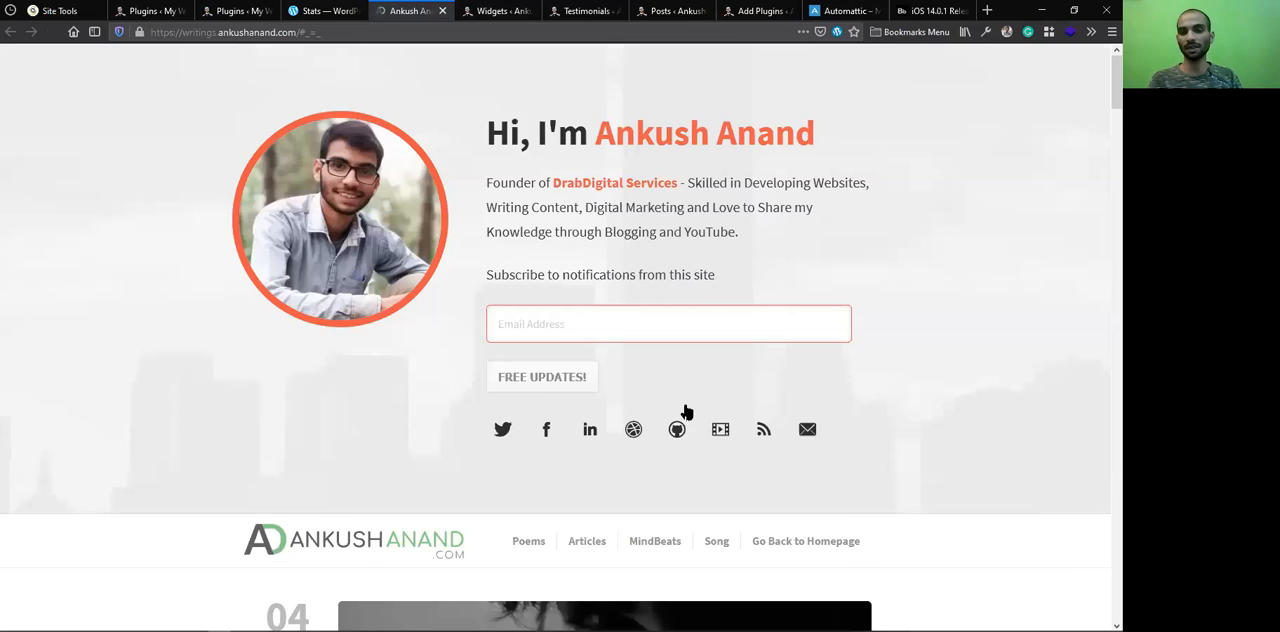
# Look over the writings blog's homepage posts and subscription form, and close the blog
pyautogui.scroll(-10, 780, 411)
pyautogui.scroll(-4, 780, 411)
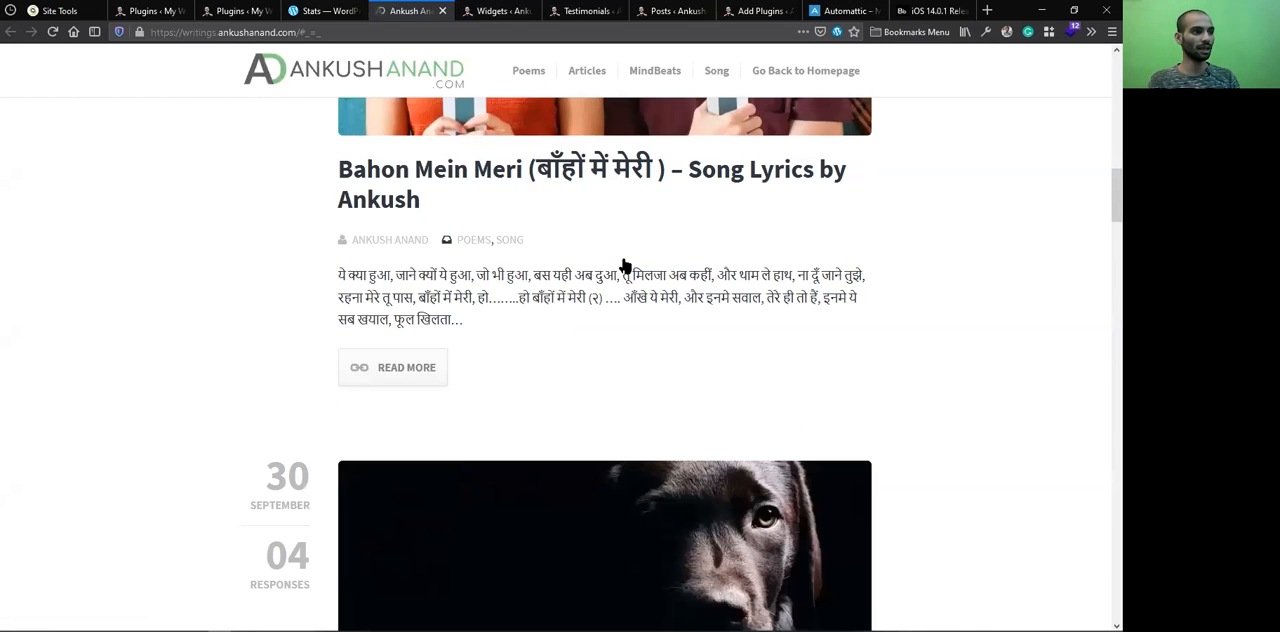
pyautogui.scroll(4, 622, 266)
pyautogui.scroll(2, 597, 134)
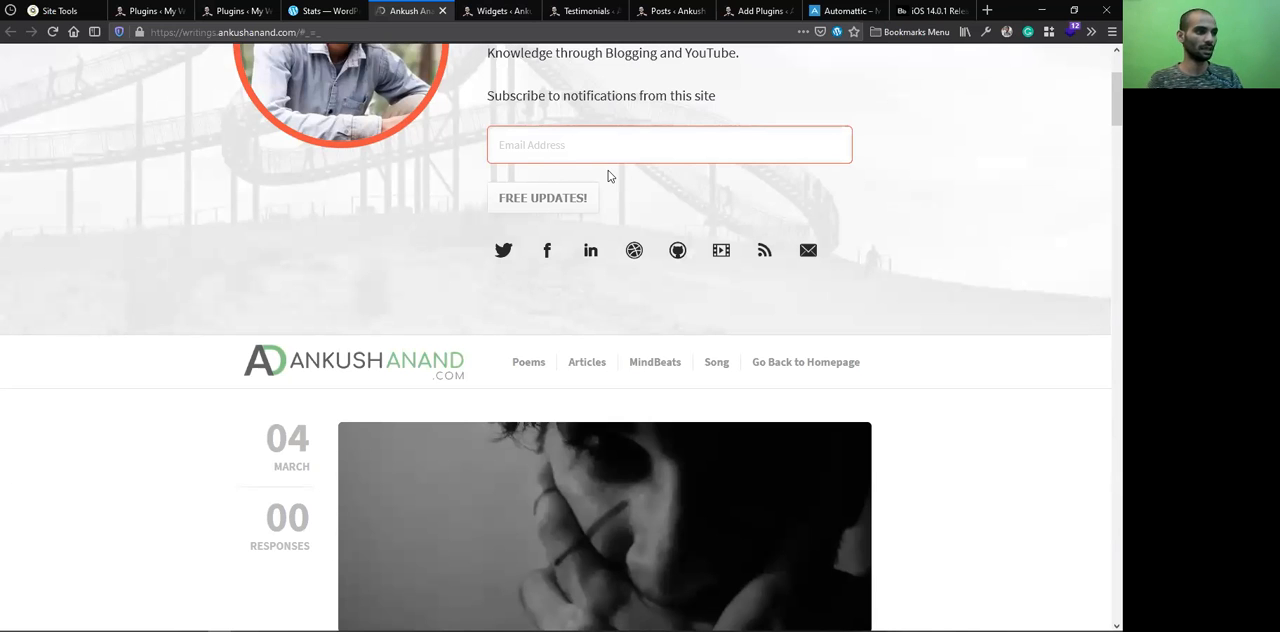
pyautogui.scroll(2, 608, 170)
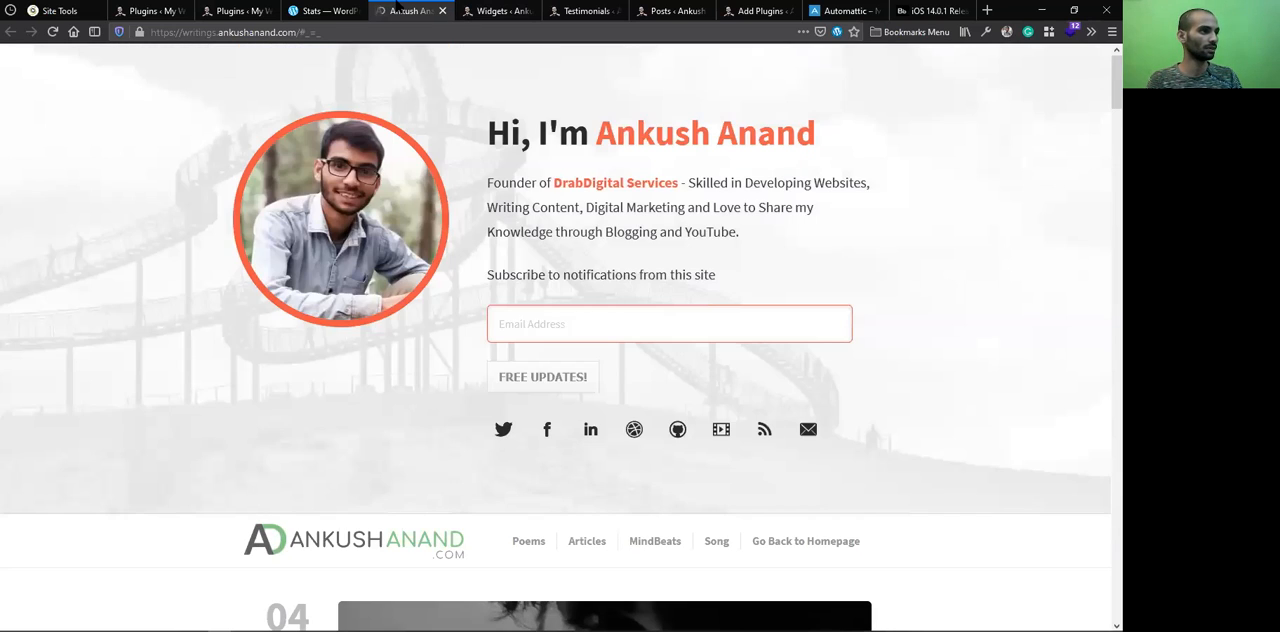
pyautogui.click(442, 10)
pyautogui.click(497, 10)
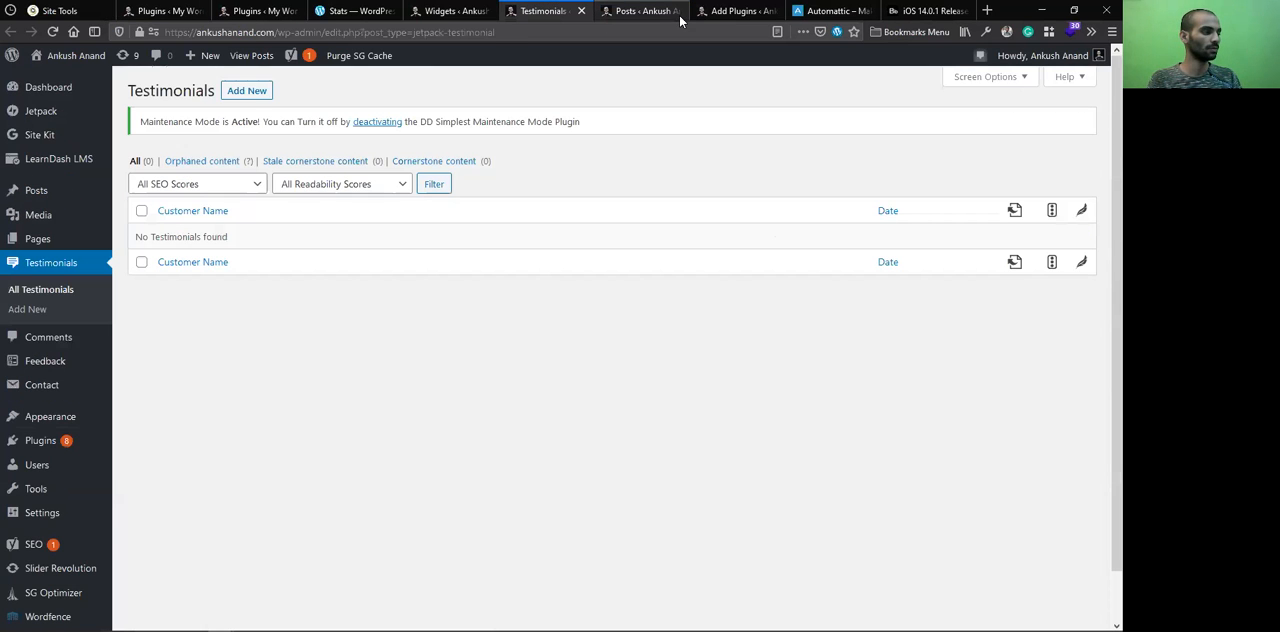
pyautogui.hotkey('ctrl', 'Tab')
pyautogui.hotkey('ctrl', 'Tab')
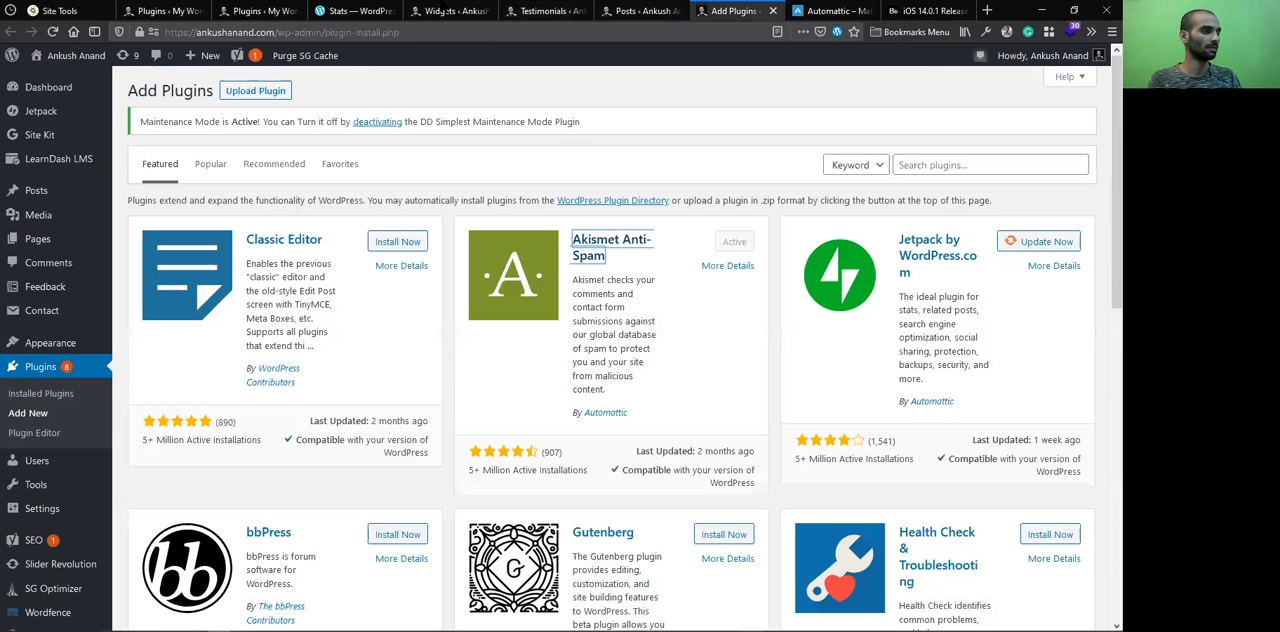
pyautogui.hotkey('ctrl', 'shift', 'Tab')
pyautogui.hotkey('ctrl', 'shift', 'Tab')
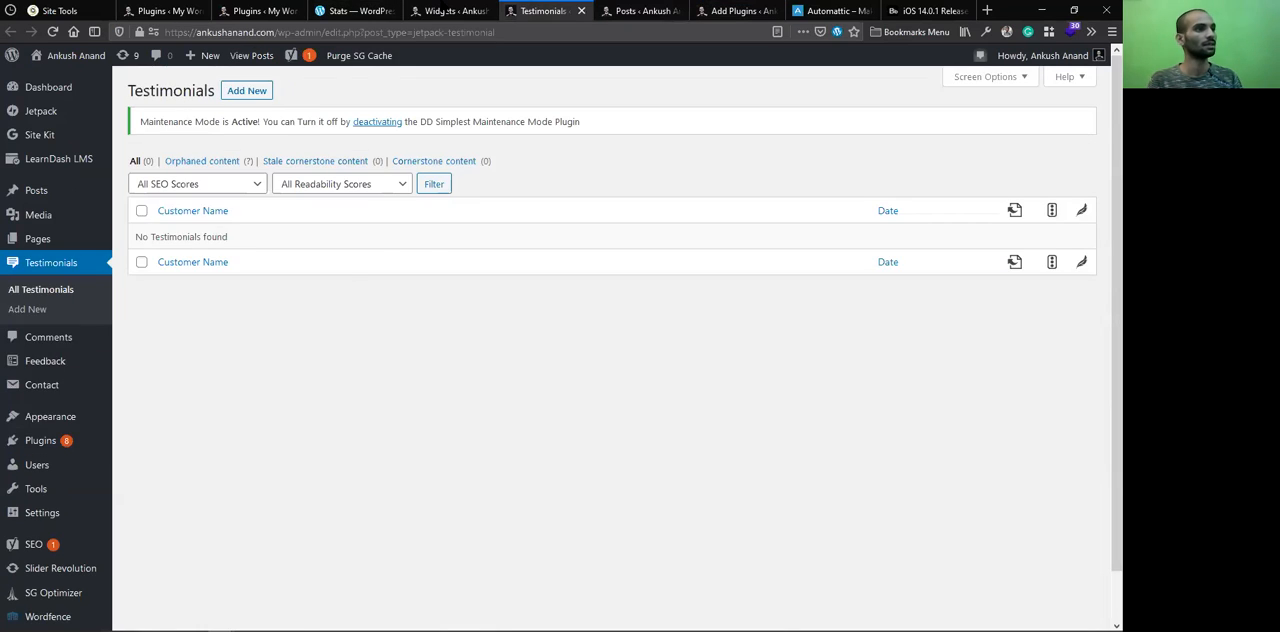
pyautogui.click(451, 10)
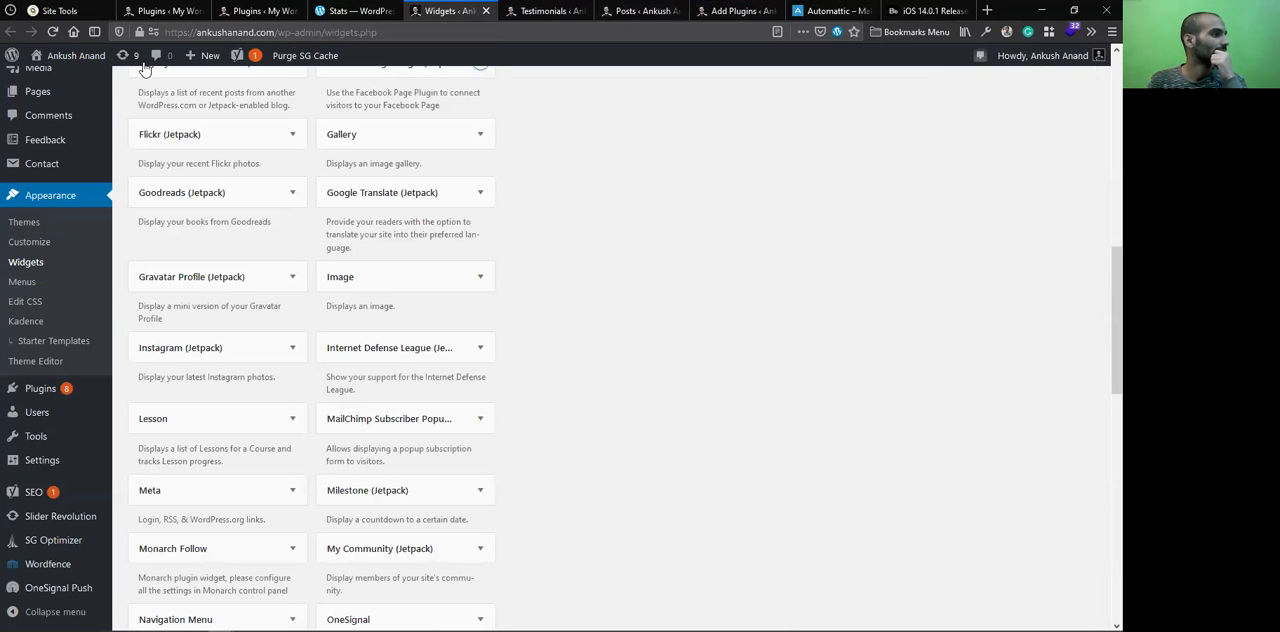
pyautogui.hotkey('ctrl', 'Tab')
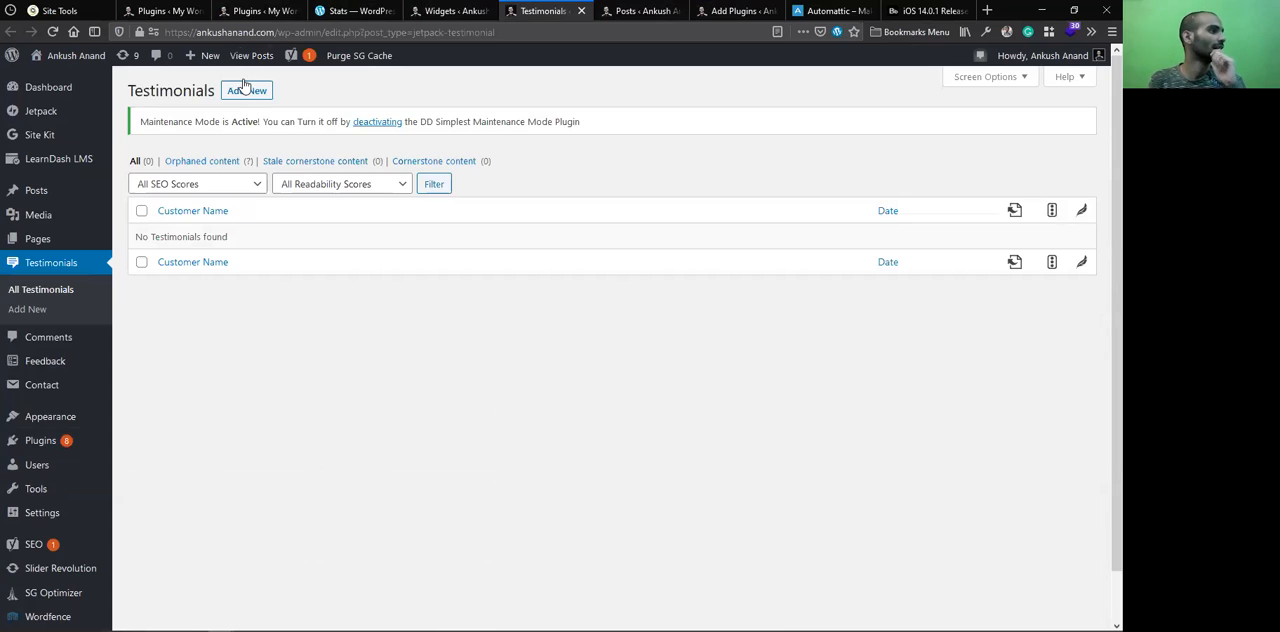
pyautogui.hotkey('ctrl', 'shift', 'Tab')
pyautogui.scroll(5, 86, 200)
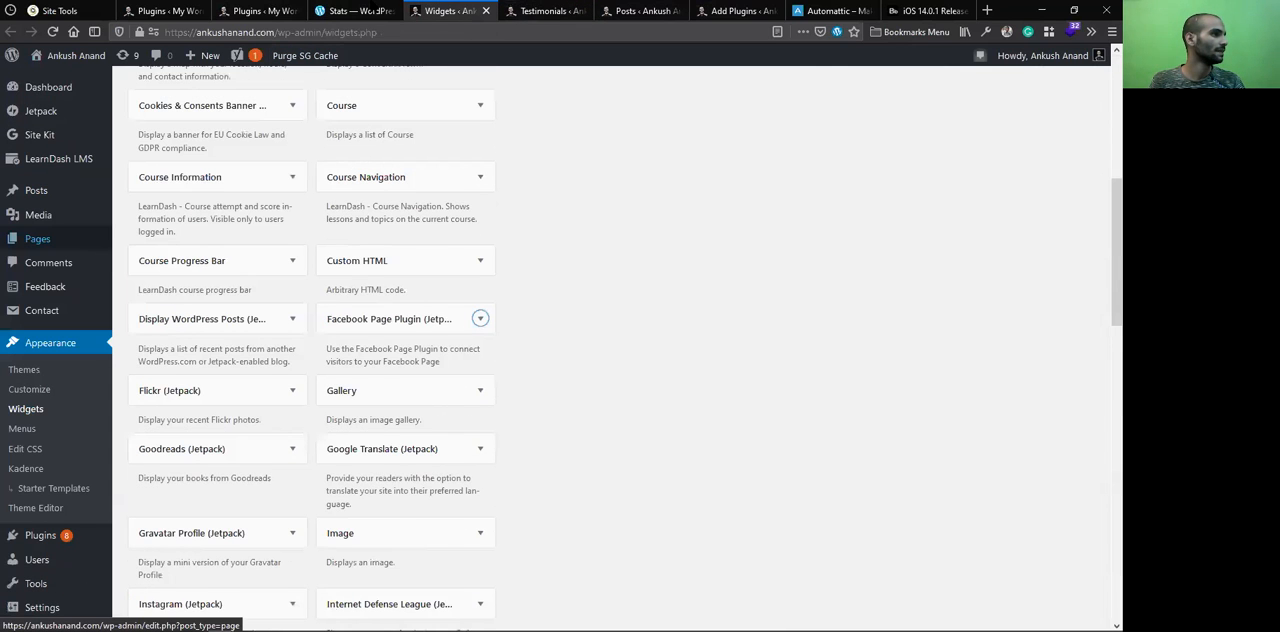
pyautogui.scroll(3, 40, 240)
pyautogui.hotkey('ctrl', 'shift', 'Tab')
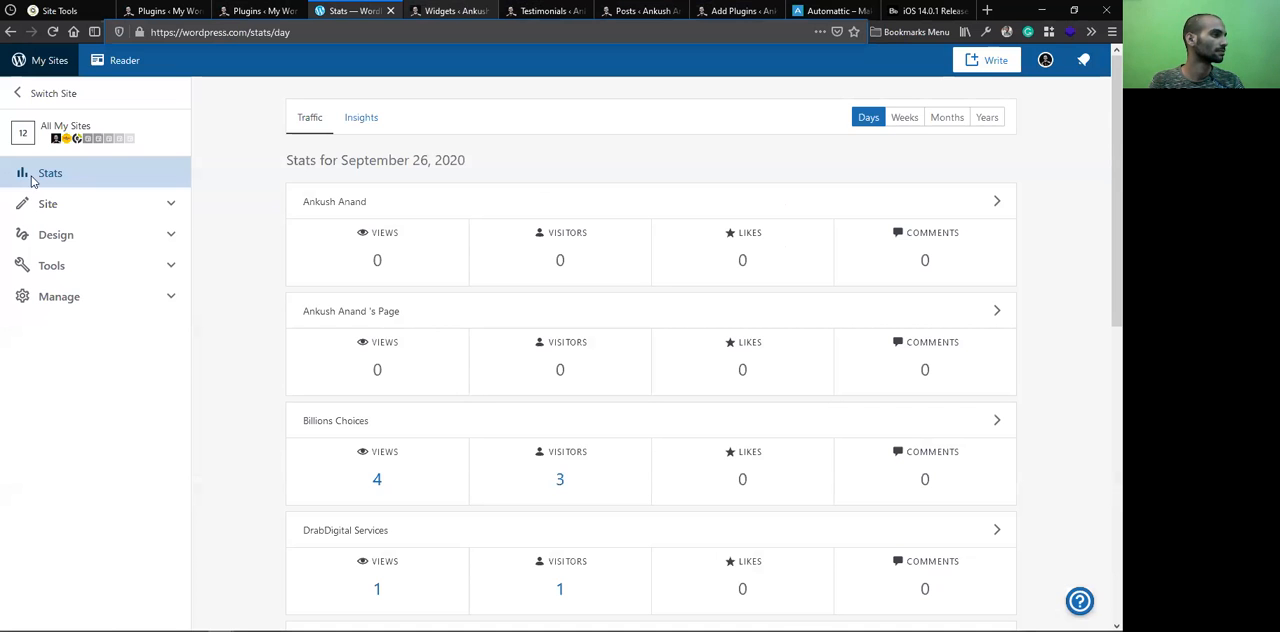
# Open Jetpack's settings from the Widgets page and look over the Security and Discussion options
pyautogui.hotkey('ctrl', 'Tab')
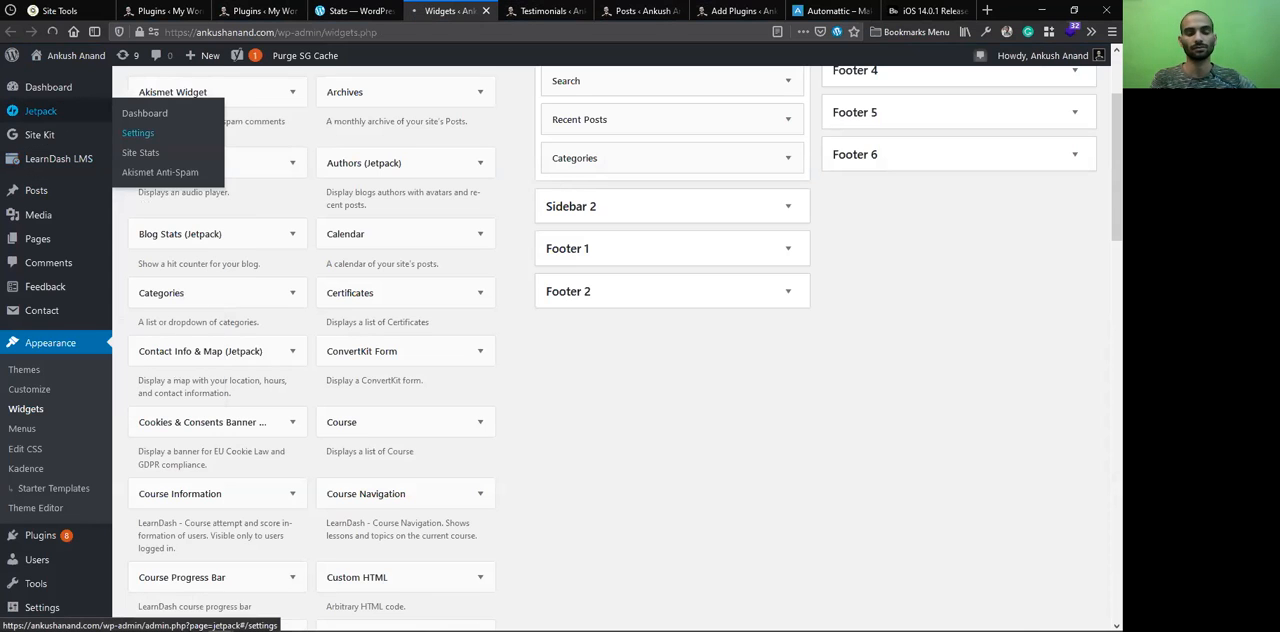
pyautogui.click(138, 133)
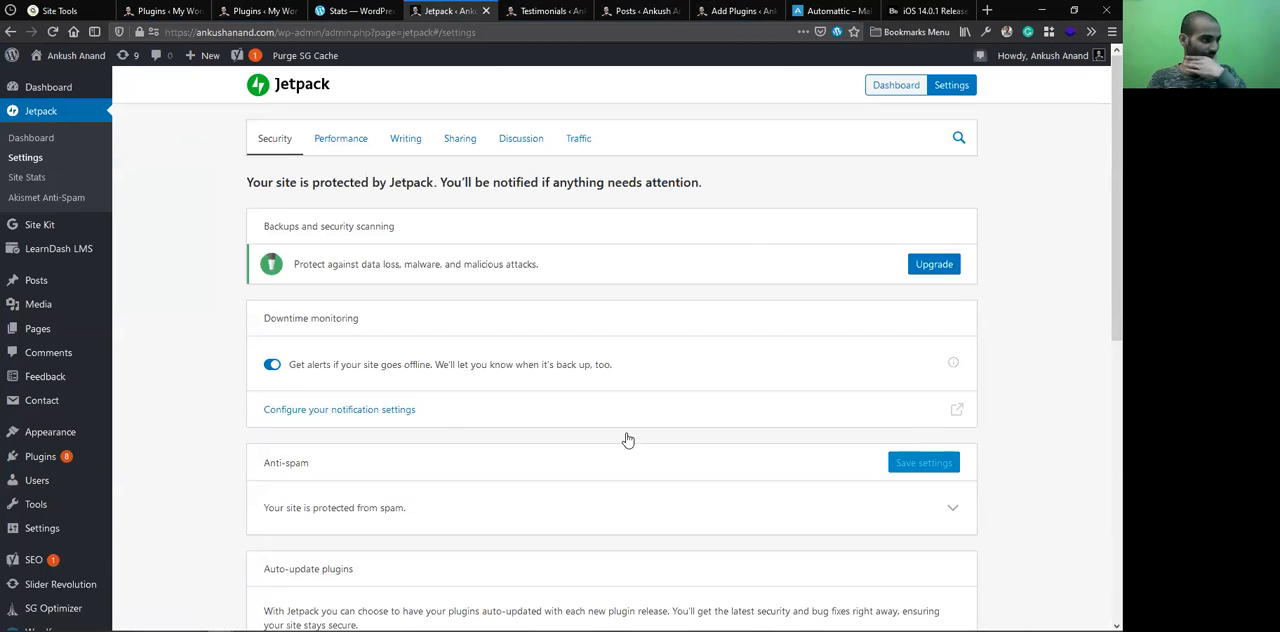
pyautogui.scroll(-5, 627, 443)
pyautogui.scroll(10, 625, 442)
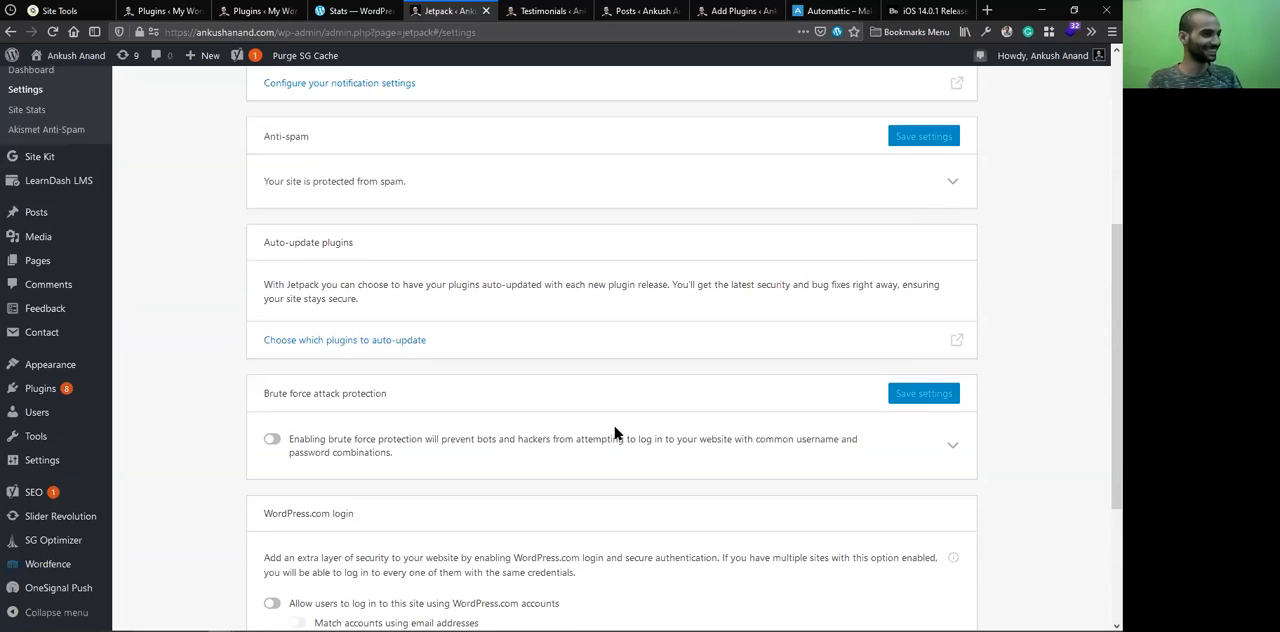
pyautogui.click(518, 140)
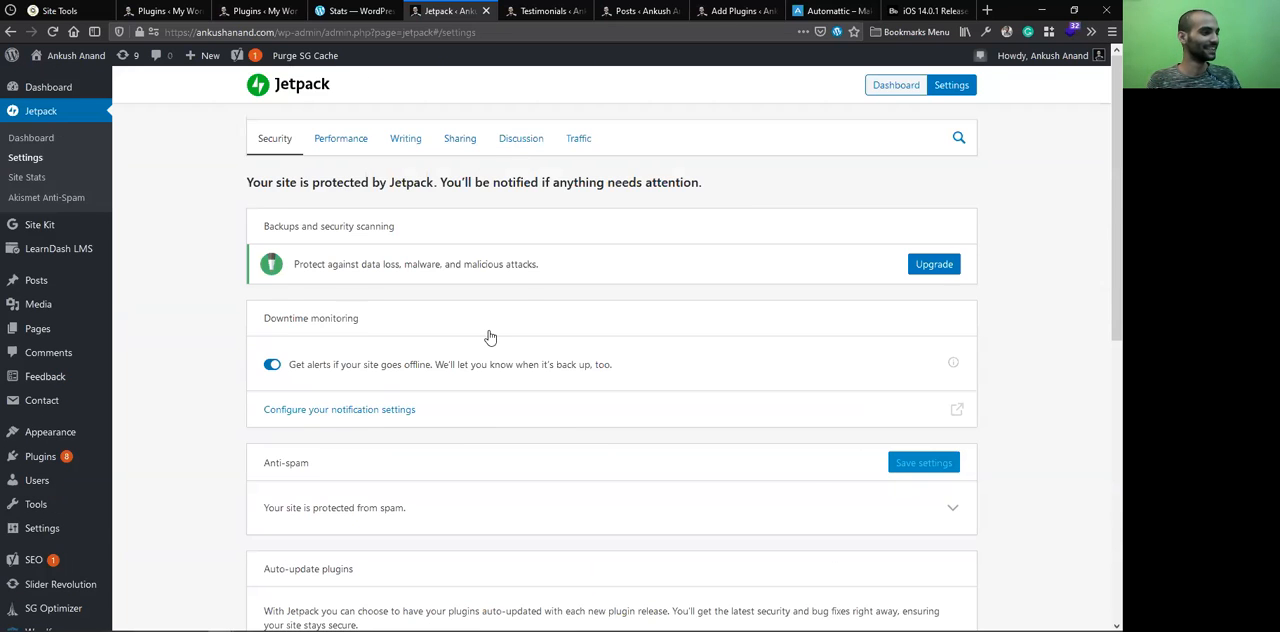
pyautogui.scroll(-5, 489, 337)
pyautogui.scroll(10, 491, 327)
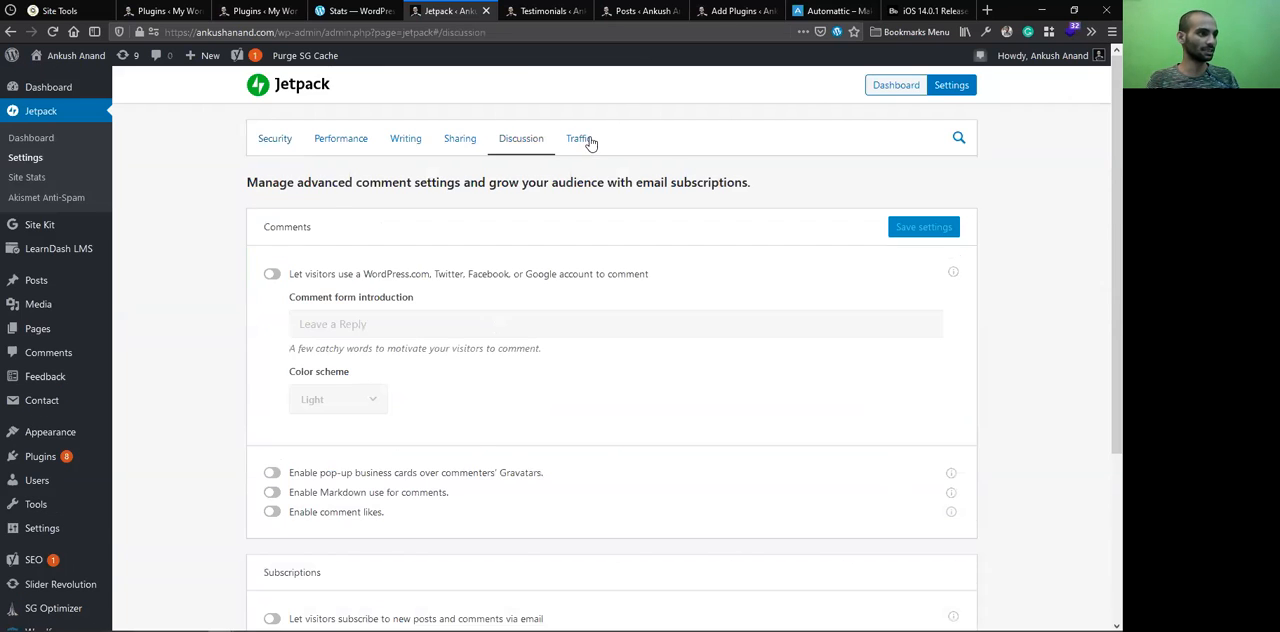
# Open Jetpack's Traffic options and check the already open Posts and Testimonials admin pages
pyautogui.click(586, 139)
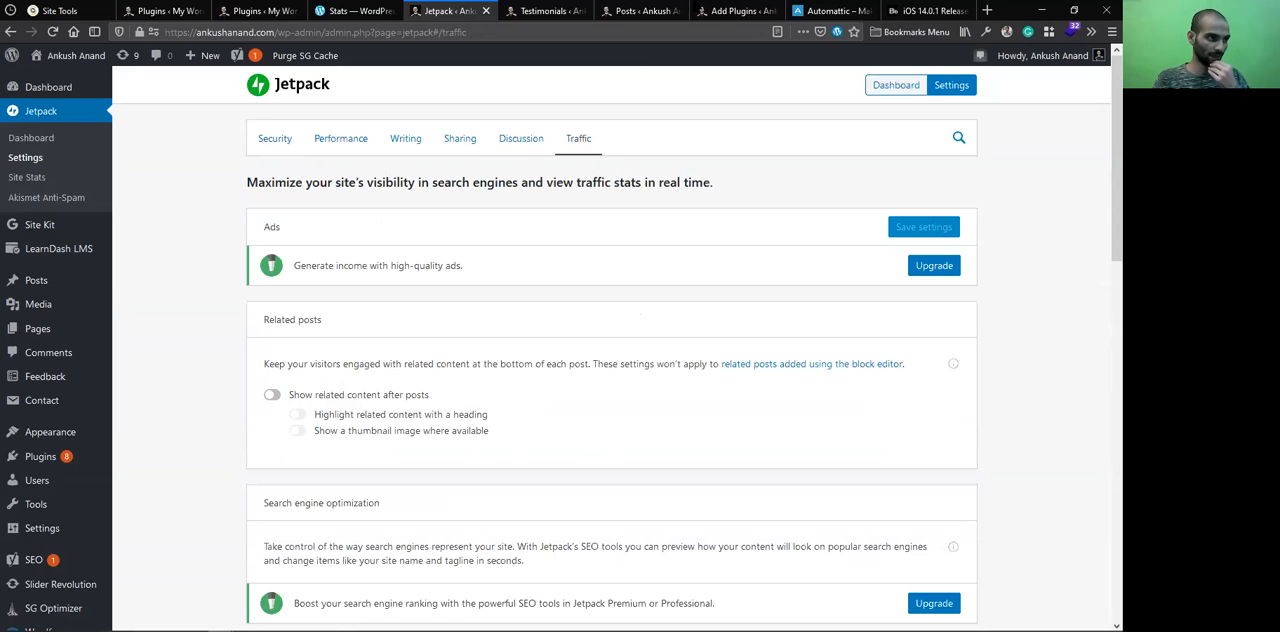
pyautogui.click(672, 7)
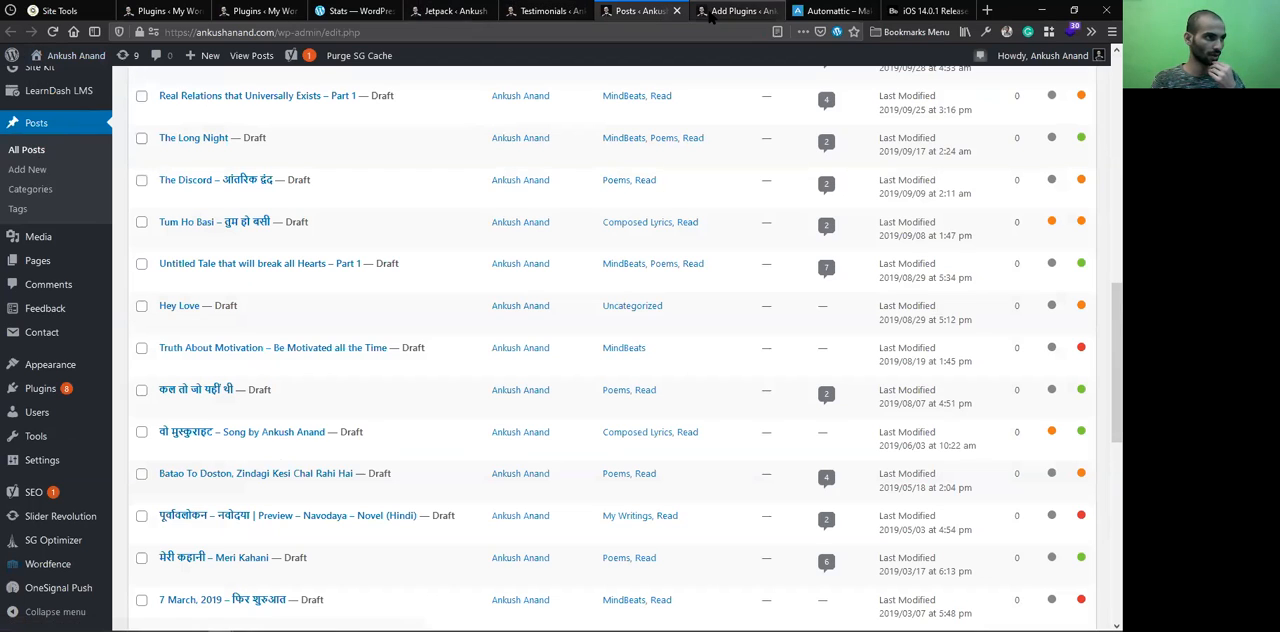
pyautogui.click(568, 8)
pyautogui.click(566, 39)
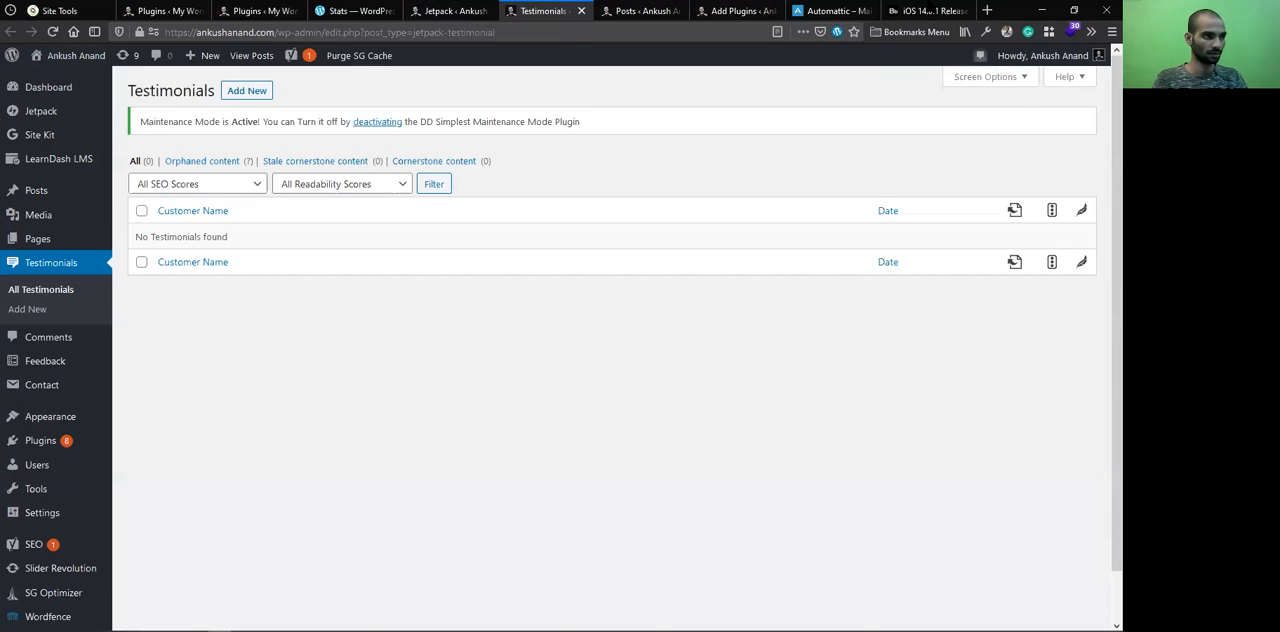
# Look back through the Beebom iOS 14.0.1 article above its comment form
pyautogui.click(930, 9)
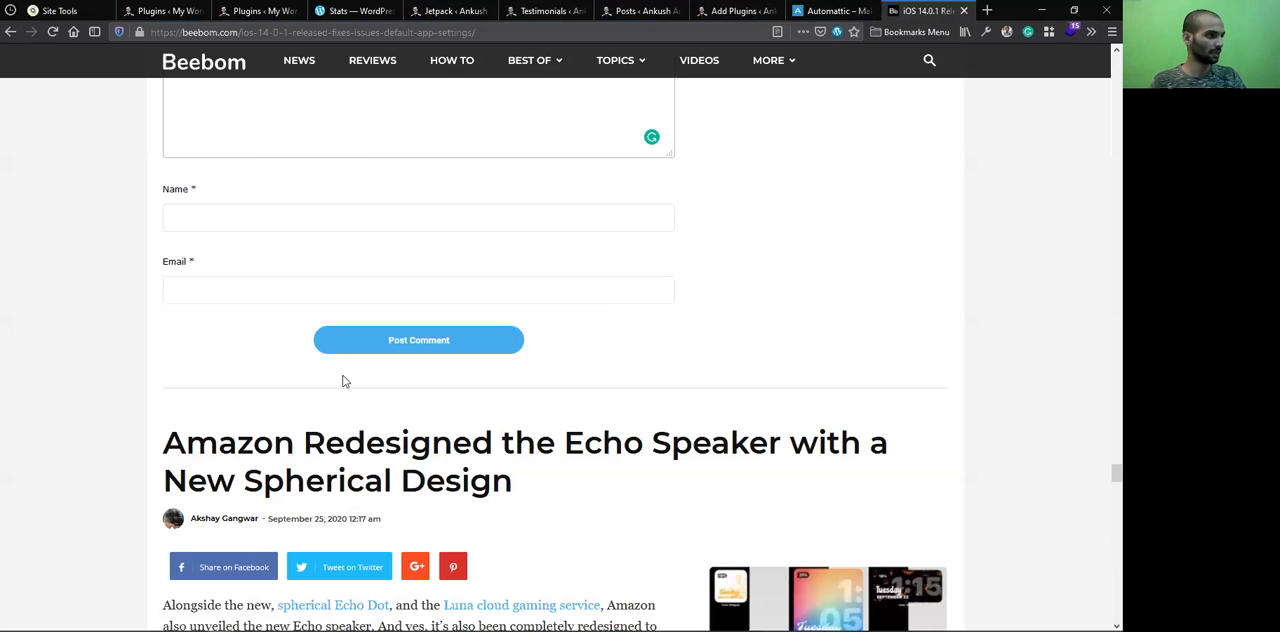
pyautogui.scroll(5, 302, 396)
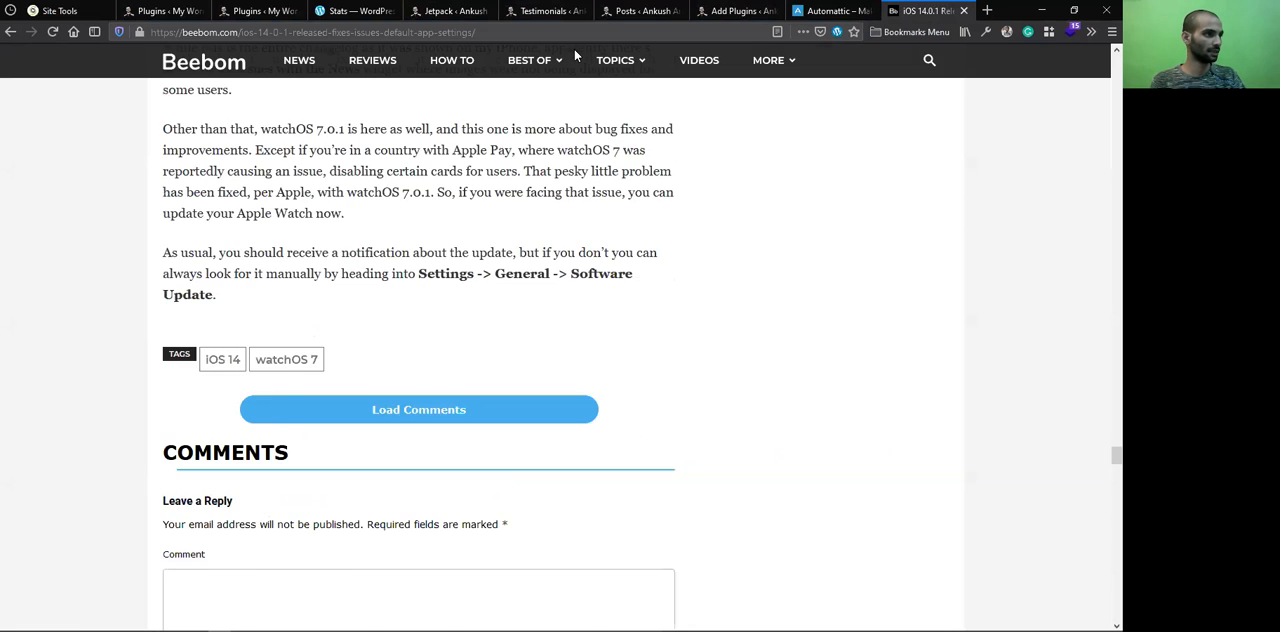
pyautogui.scroll(4, 574, 48)
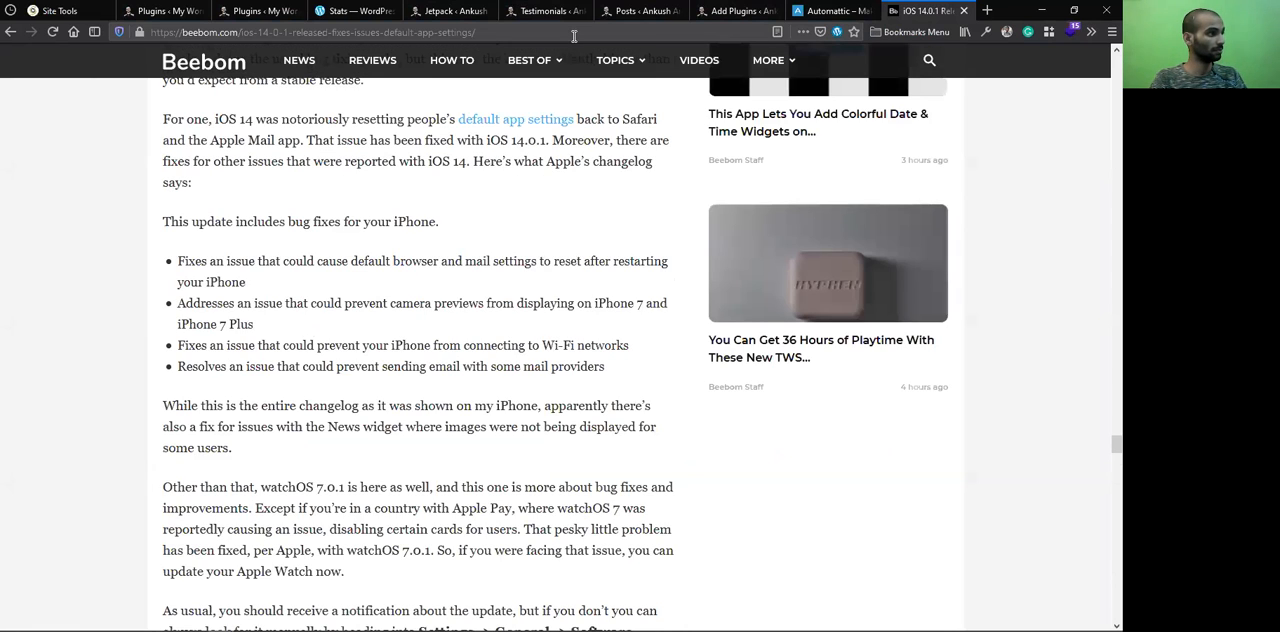
pyautogui.click(574, 36)
pyautogui.press('BackSpace')
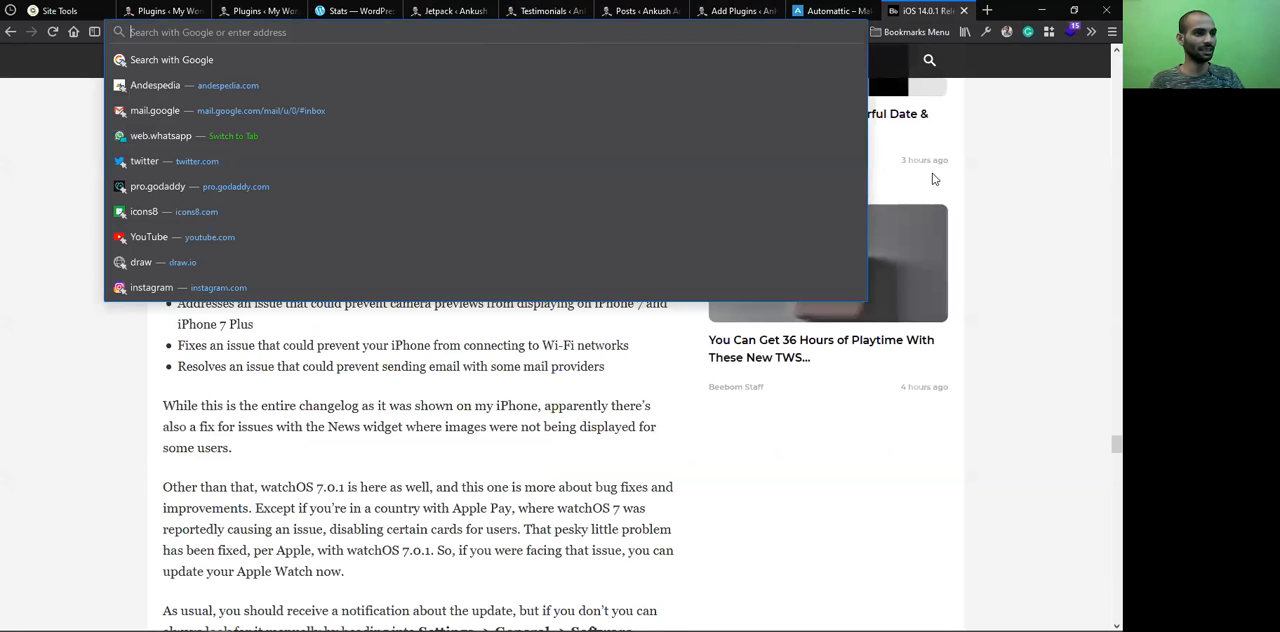
pyautogui.click(938, 101)
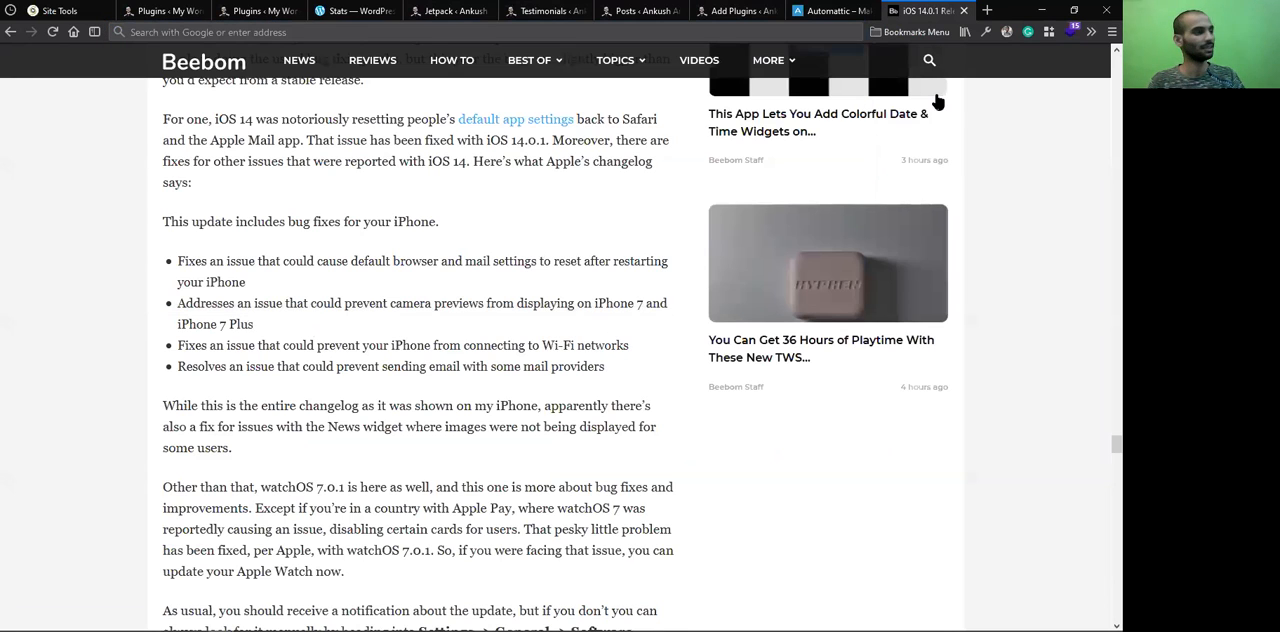
pyautogui.click(421, 27)
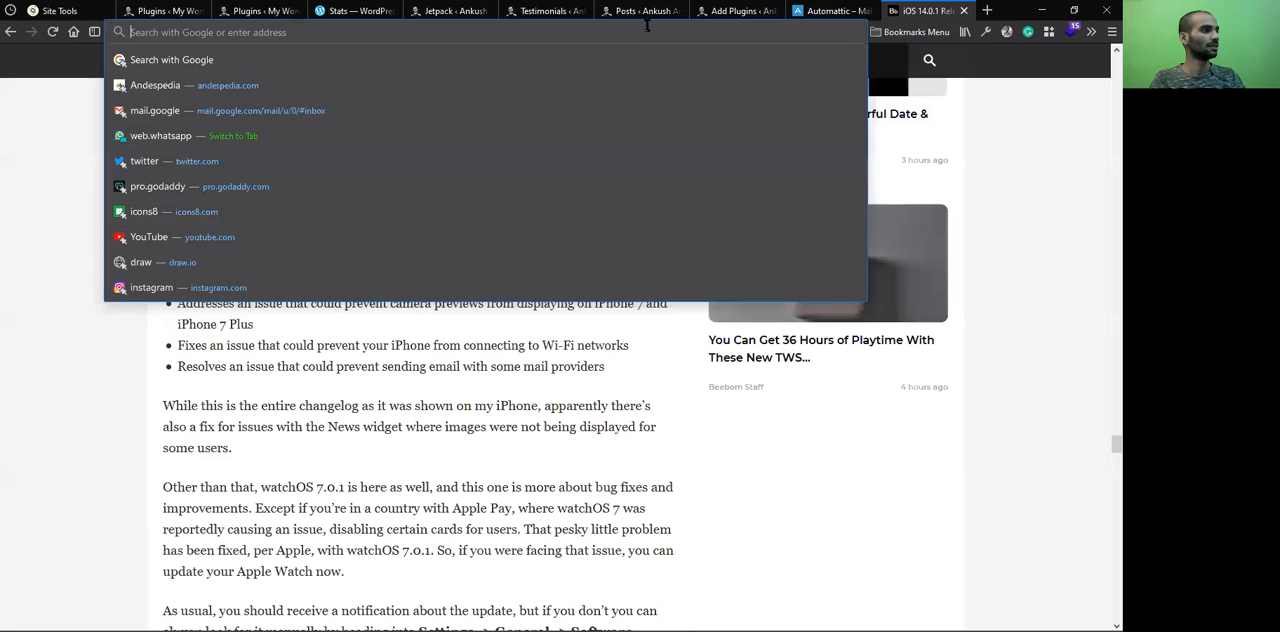
pyautogui.write('adm')
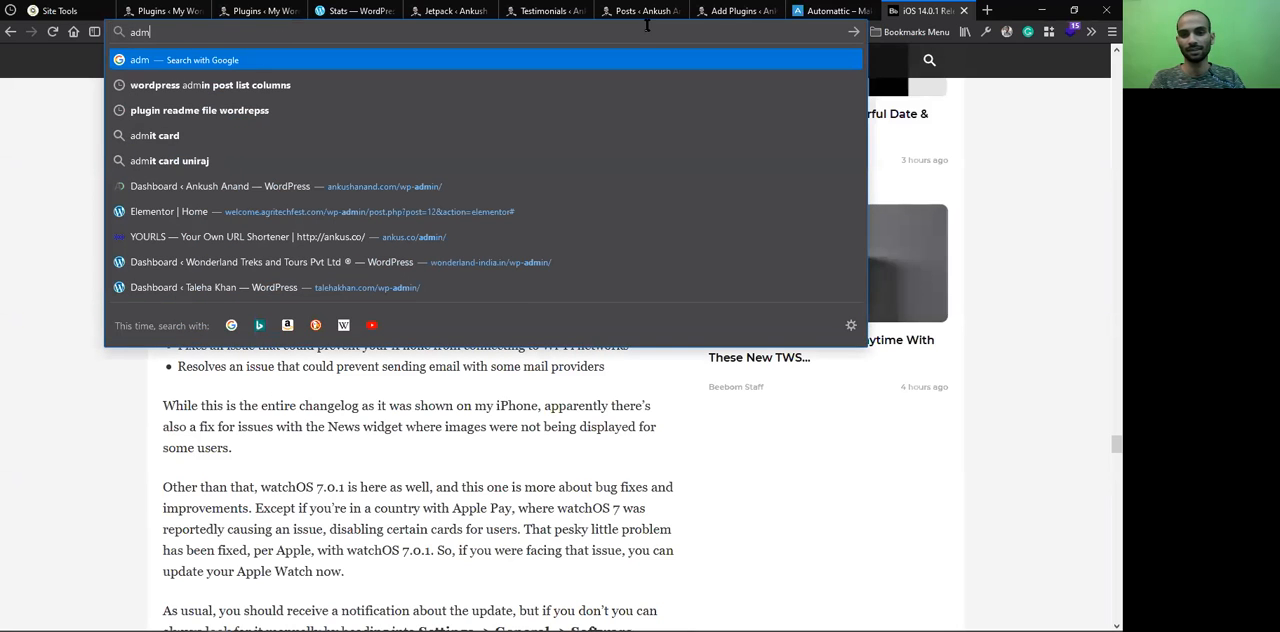
pyautogui.write('i')
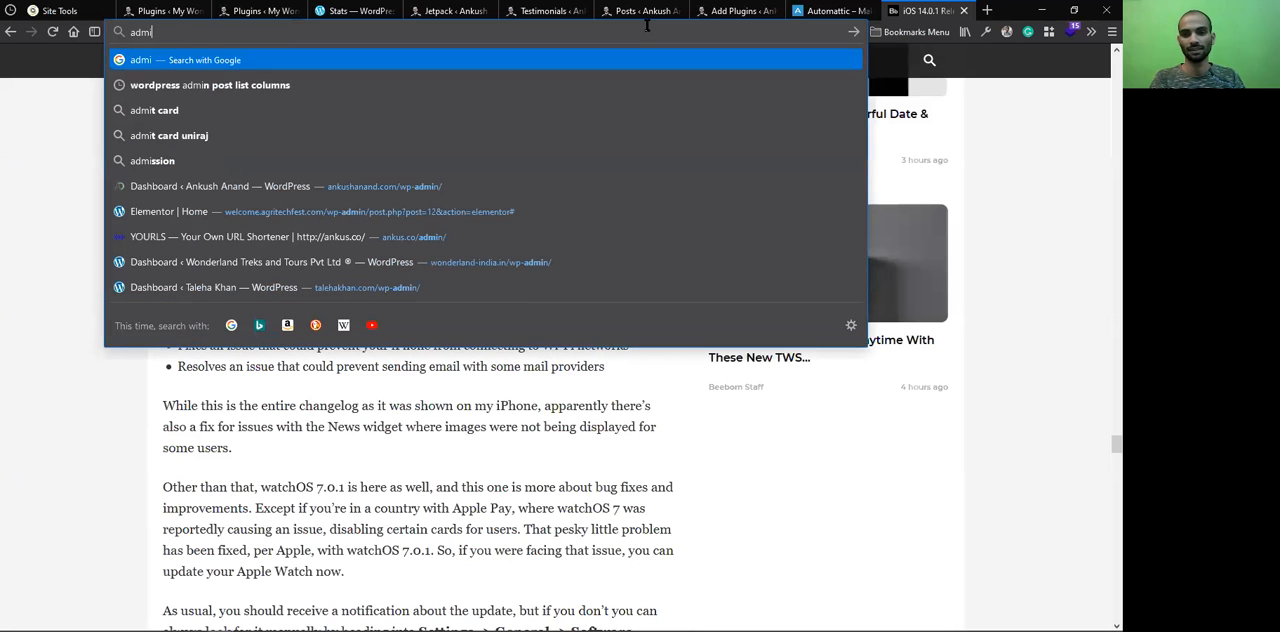
pyautogui.write('ring')
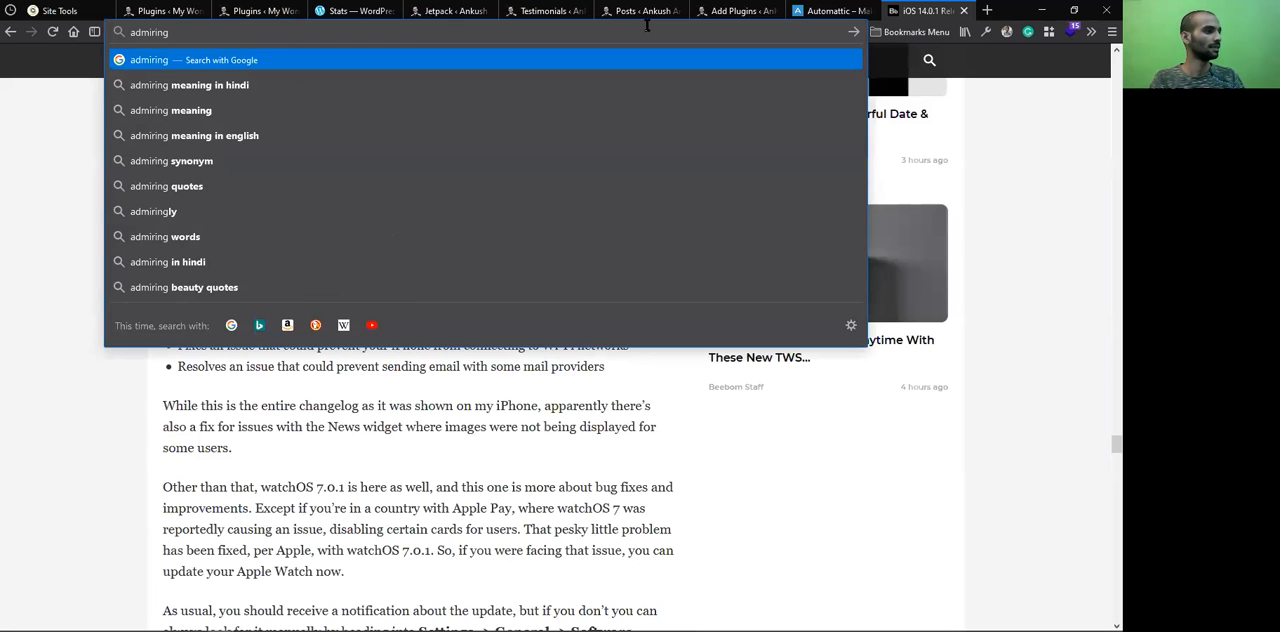
pyautogui.write('life')
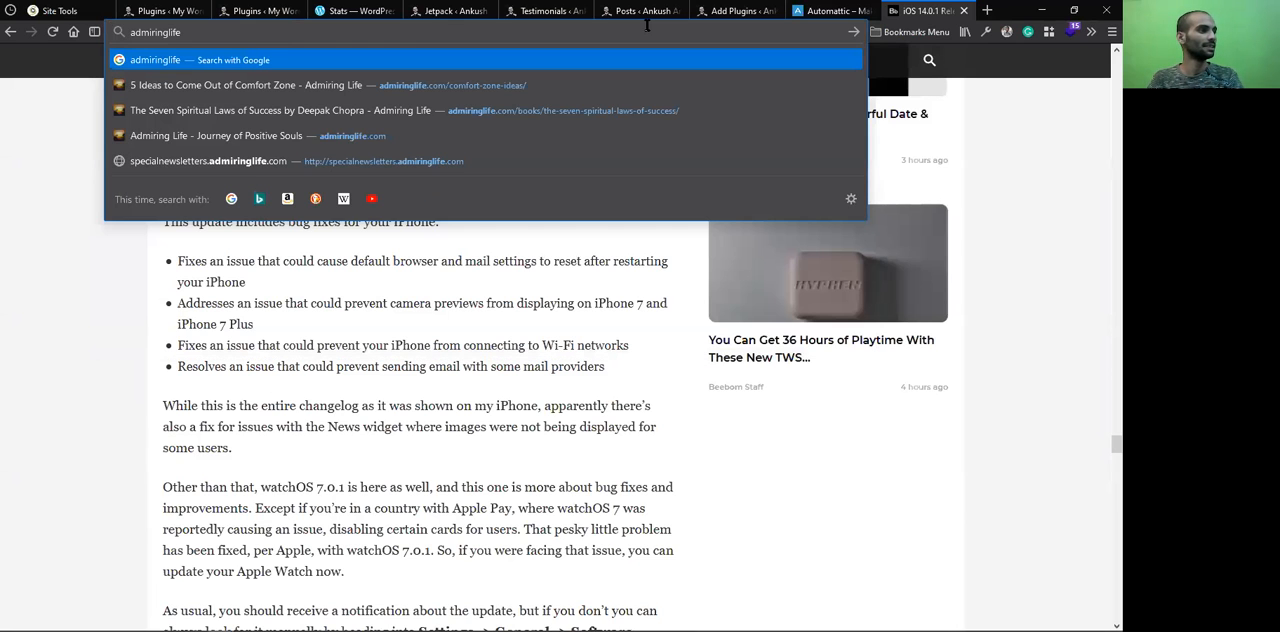
pyautogui.hotkey('ctrl', 'a')
pyautogui.write('https://www.admiringlife.com/comfort-zone-ideas')
pyautogui.press('BackSpace')
pyautogui.press('BackSpace')
pyautogui.press('BackSpace')
pyautogui.press('BackSpace')
pyautogui.press('BackSpace')
pyautogui.press('BackSpace')
pyautogui.press('BackSpace')
pyautogui.press('BackSpace')
pyautogui.press('BackSpace')
pyautogui.press('BackSpace')
pyautogui.press('BackSpace')
pyautogui.press('BackSpace')
pyautogui.press('BackSpace')
pyautogui.press('BackSpace')
pyautogui.press('BackSpace')
pyautogui.press('BackSpace')
pyautogui.press('BackSpace')
pyautogui.press('BackSpace')
pyautogui.press('BackSpace')
pyautogui.press('Return')
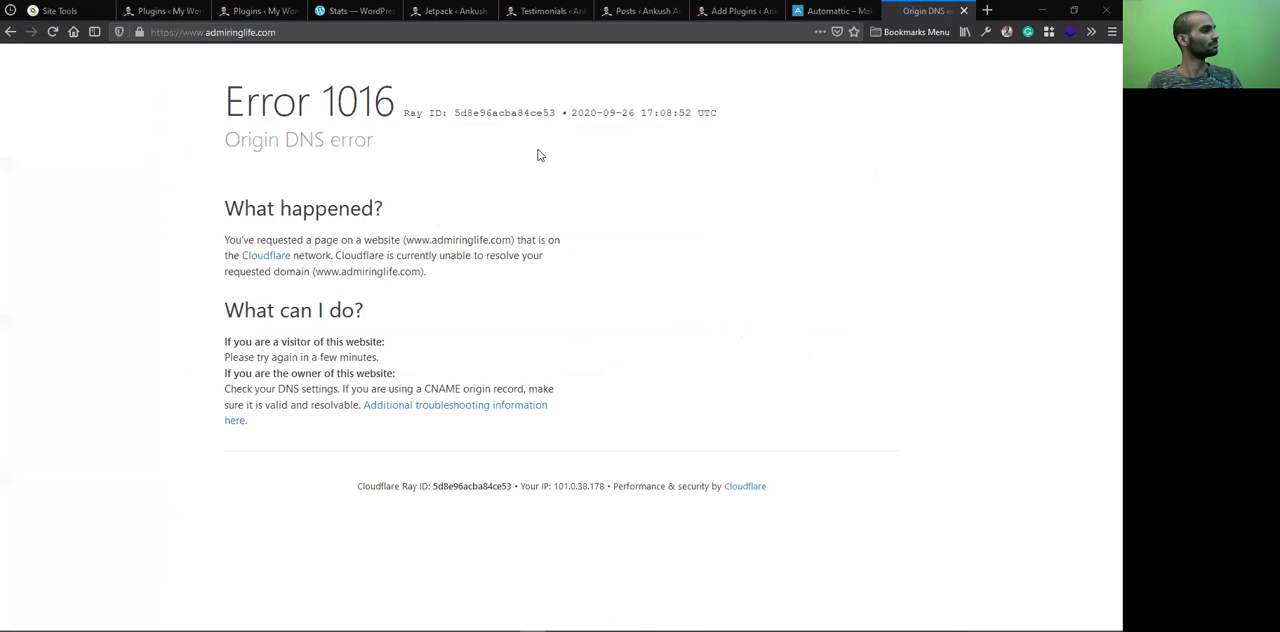
pyautogui.click(54, 34)
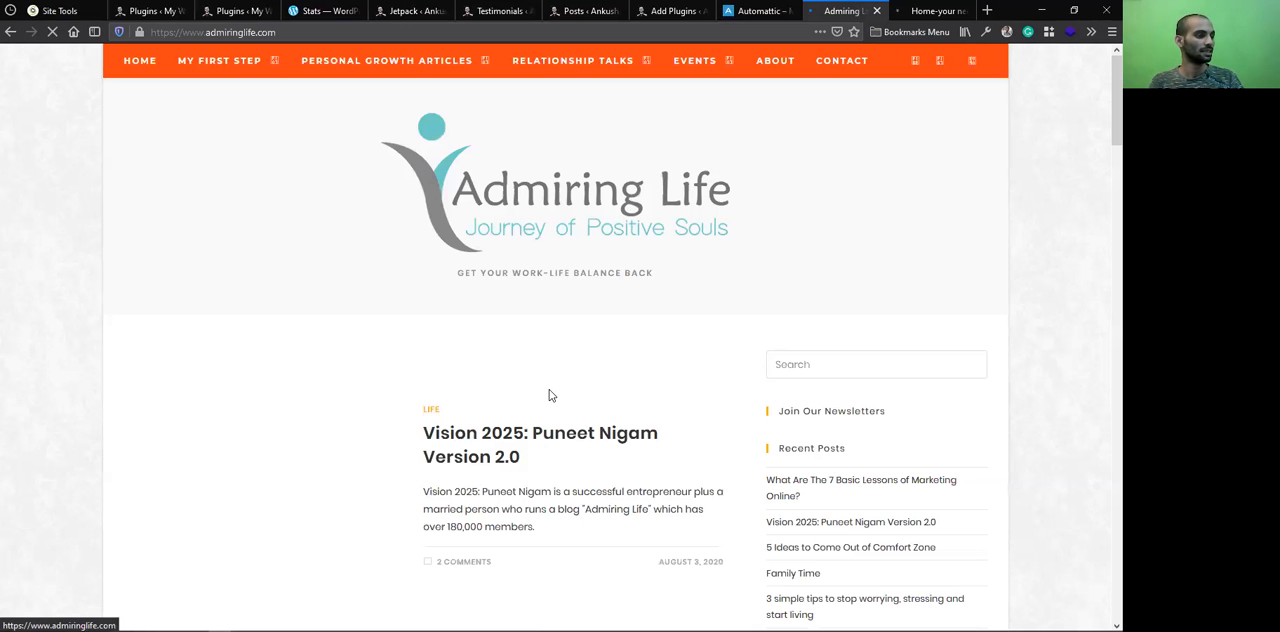
# Look over the Admiring Life homepage and accept its cookie notice
pyautogui.scroll(-3, 505, 312)
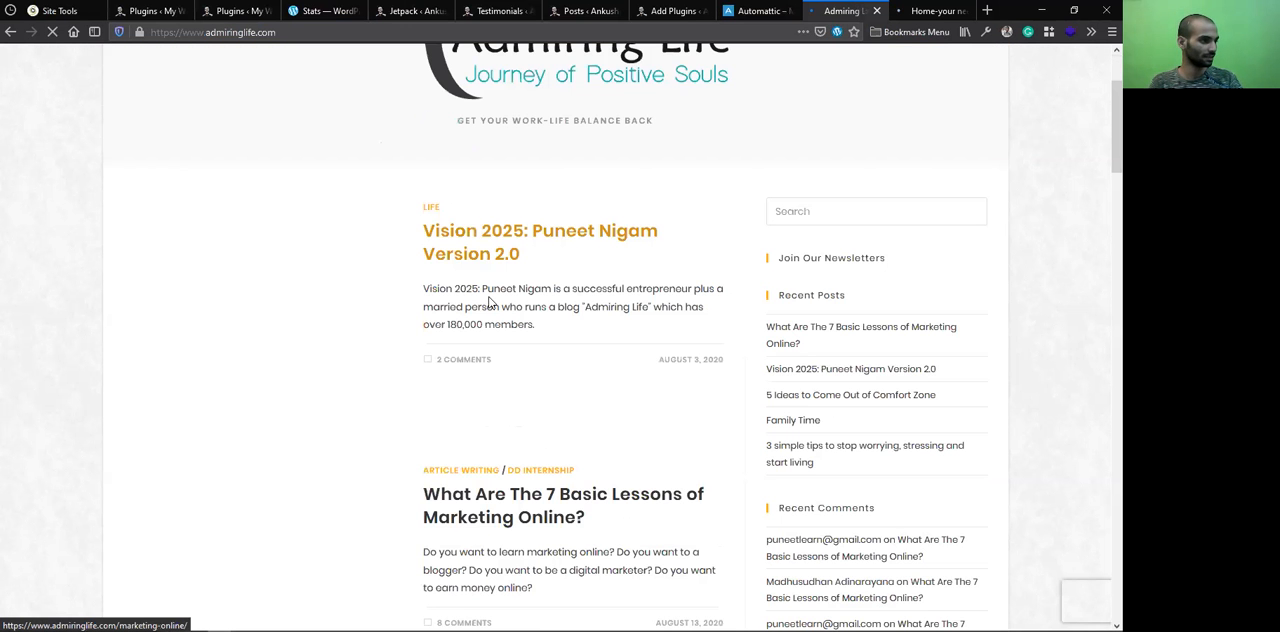
pyautogui.scroll(1, 491, 303)
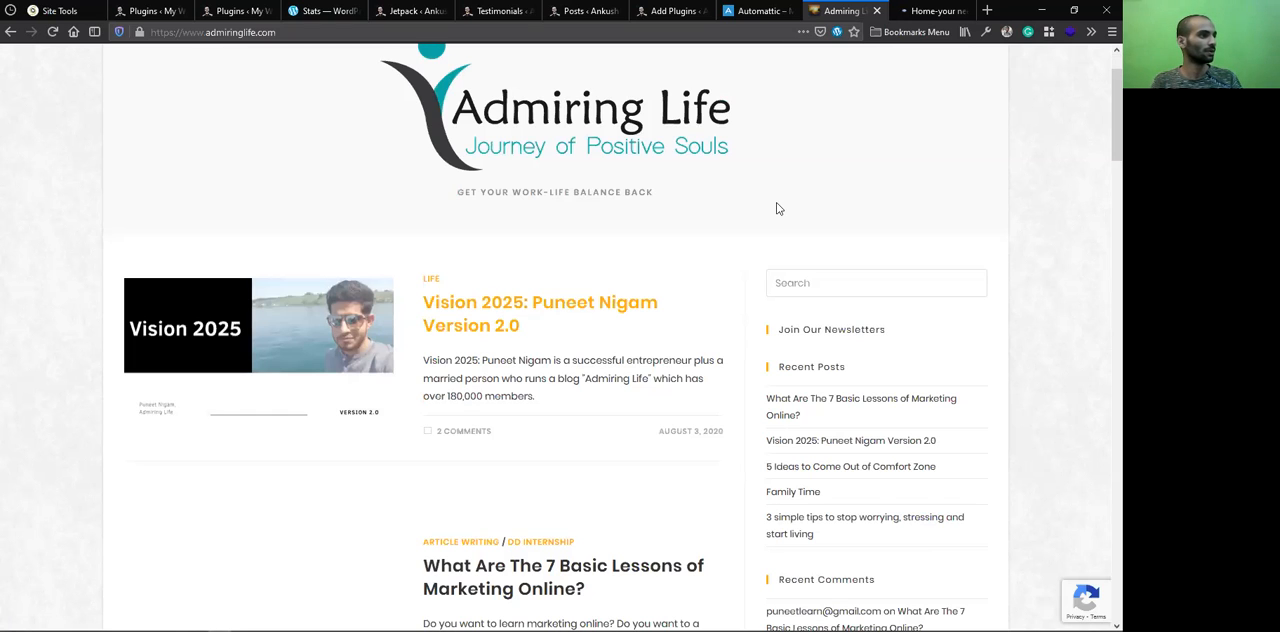
pyautogui.scroll(1, 836, 167)
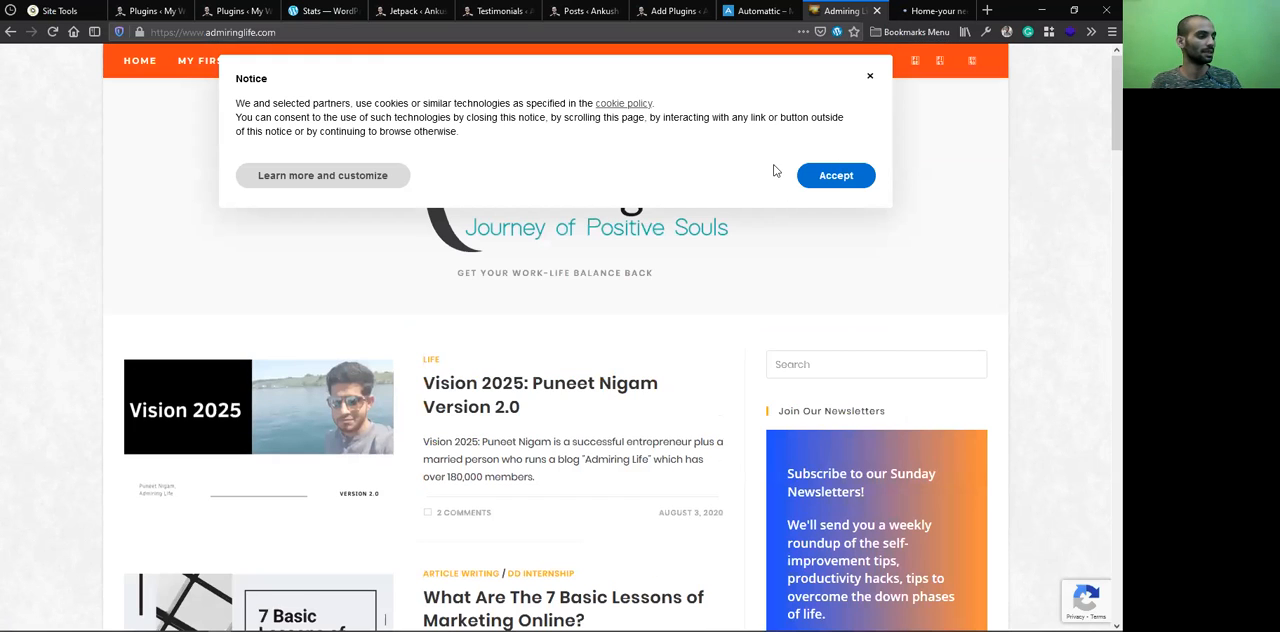
pyautogui.click(836, 172)
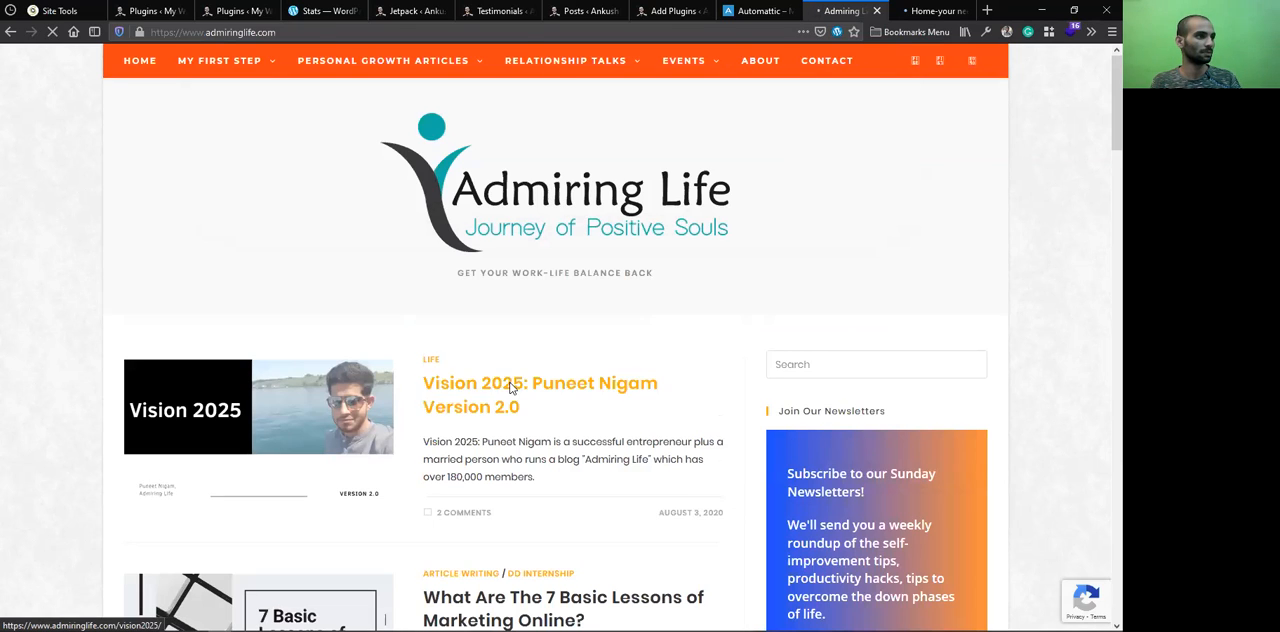
# Open the "Vision 2025" post and examine the sharing buttons and related posts at its end
pyautogui.click(511, 390)
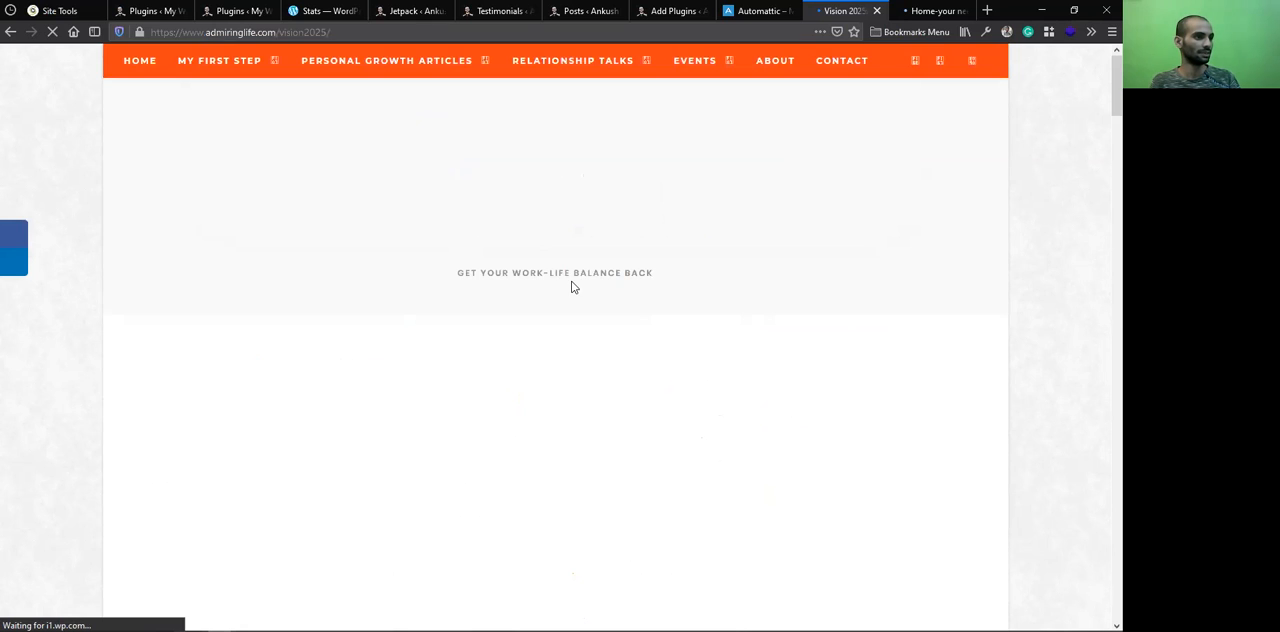
pyautogui.scroll(-1, 575, 290)
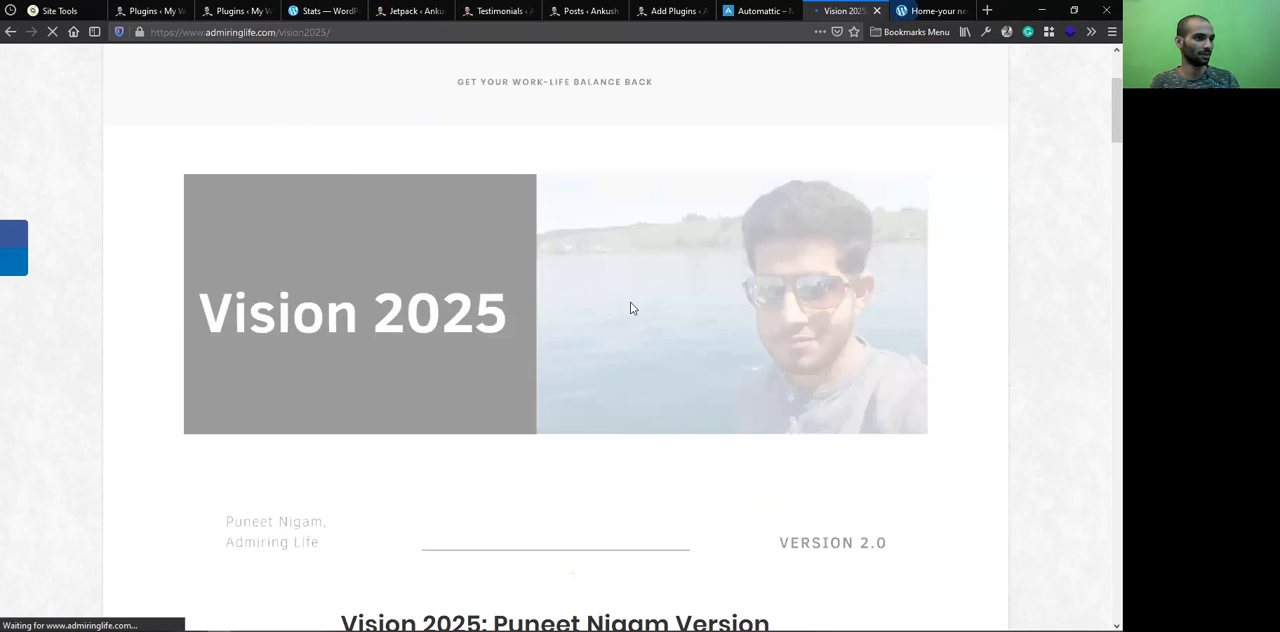
pyautogui.scroll(-3, 629, 305)
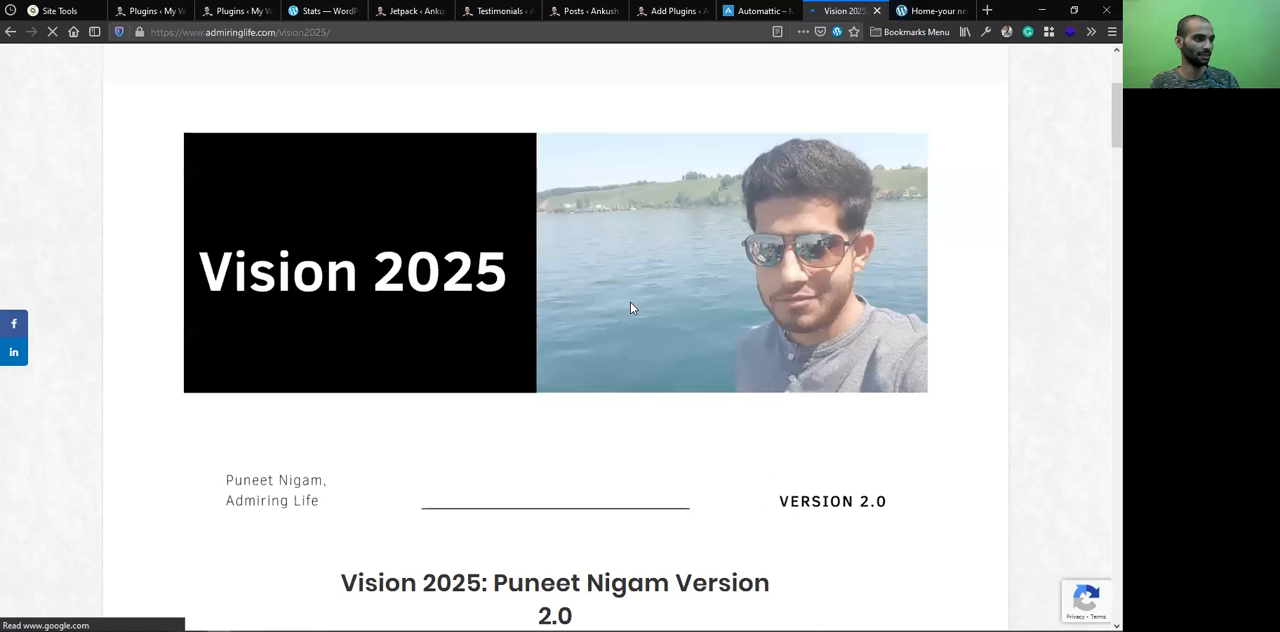
pyautogui.scroll(-5, 630, 305)
pyautogui.scroll(-5, 629, 305)
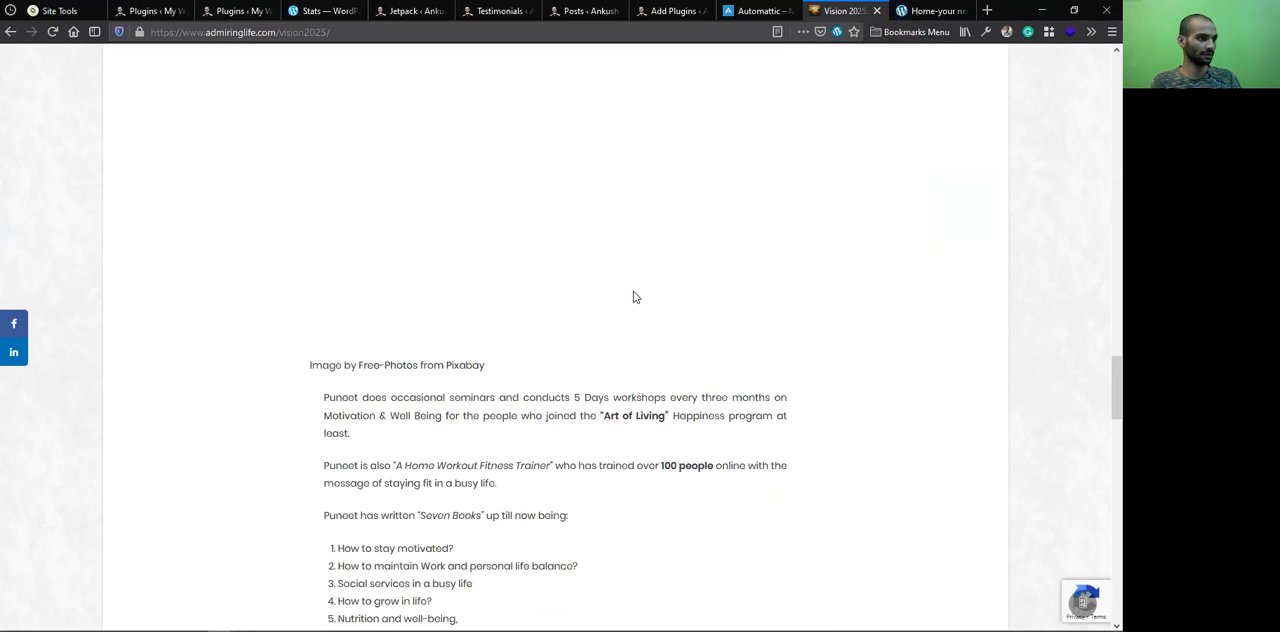
pyautogui.scroll(-5, 628, 300)
pyautogui.scroll(3, 568, 372)
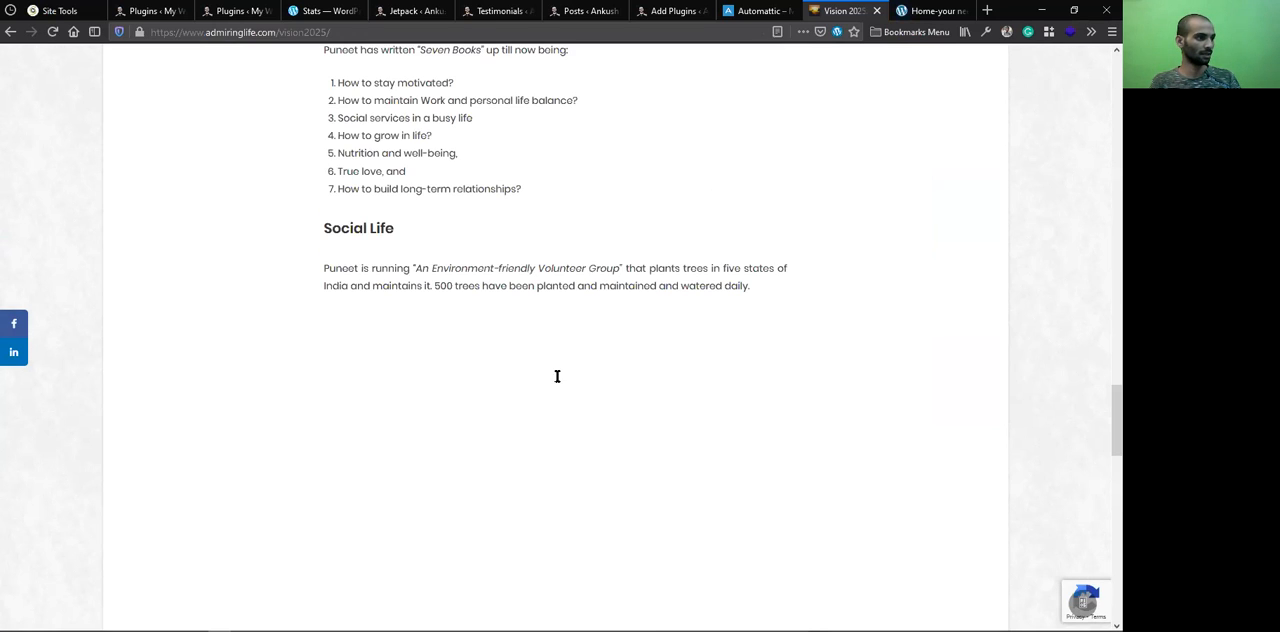
pyautogui.scroll(-1, 557, 377)
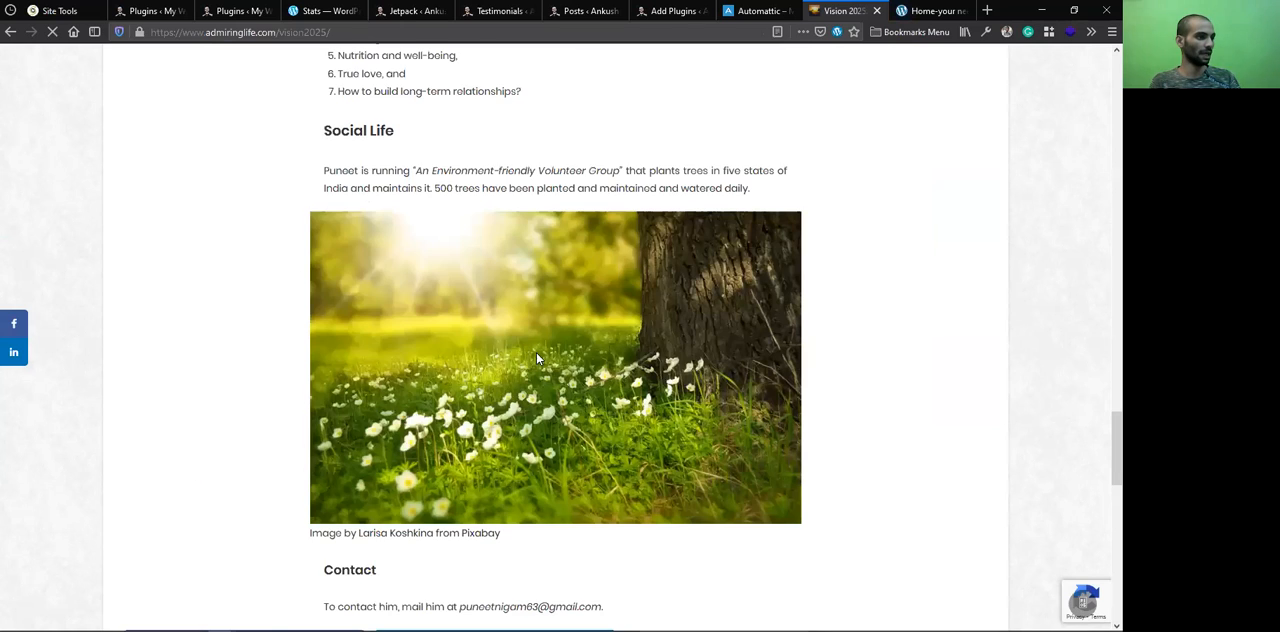
pyautogui.scroll(-3, 530, 360)
pyautogui.scroll(-3, 506, 389)
pyautogui.scroll(4, 539, 428)
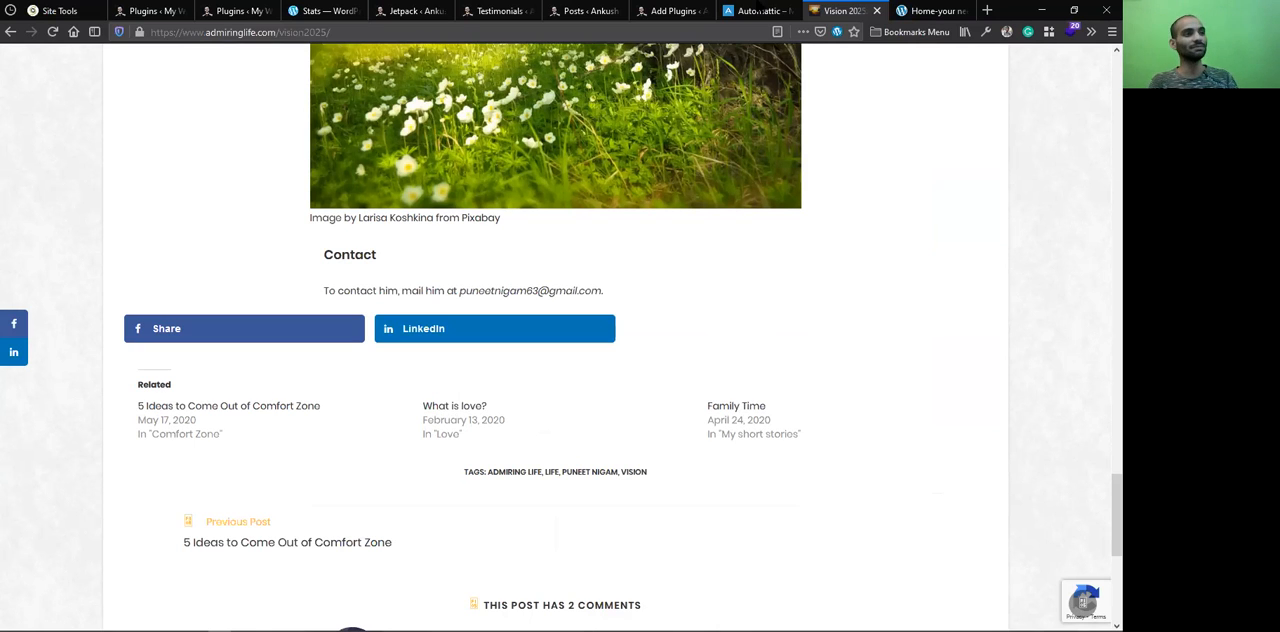
# In Jetpack's Traffic settings, enable related content after posts, with a heading and thumbnail images where available
pyautogui.click(670, 10)
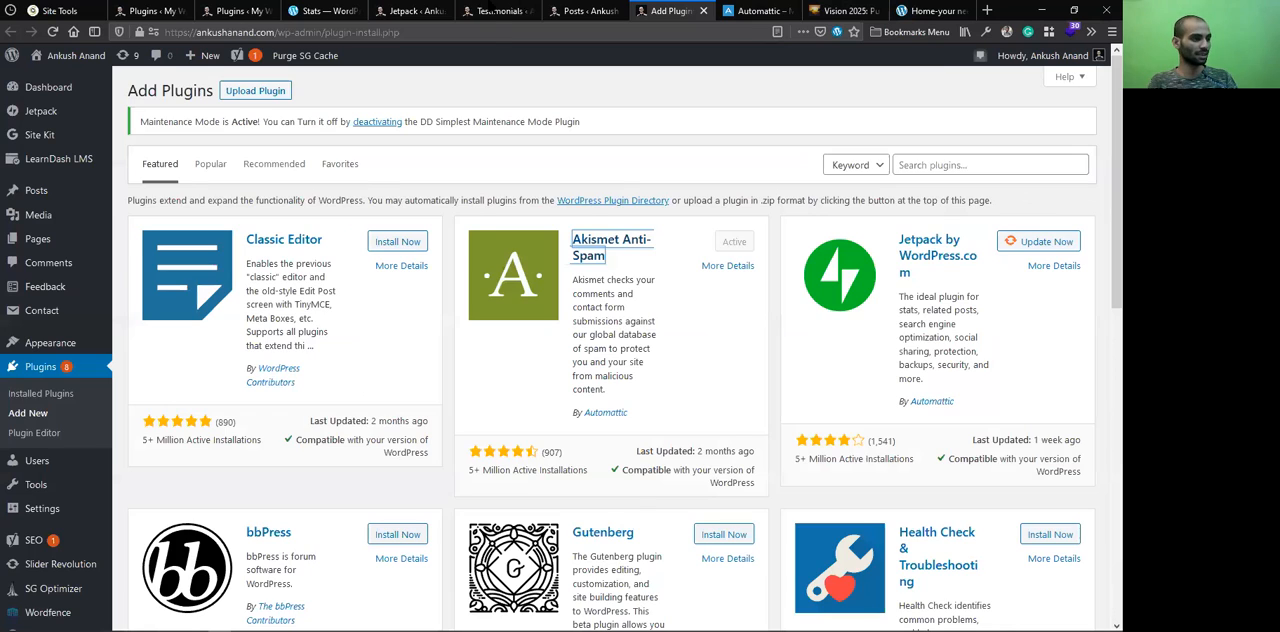
pyautogui.hotkey('ctrl', 'pageup')
pyautogui.hotkey('ctrl', 'pageup')
pyautogui.hotkey('ctrl', 'pageup')
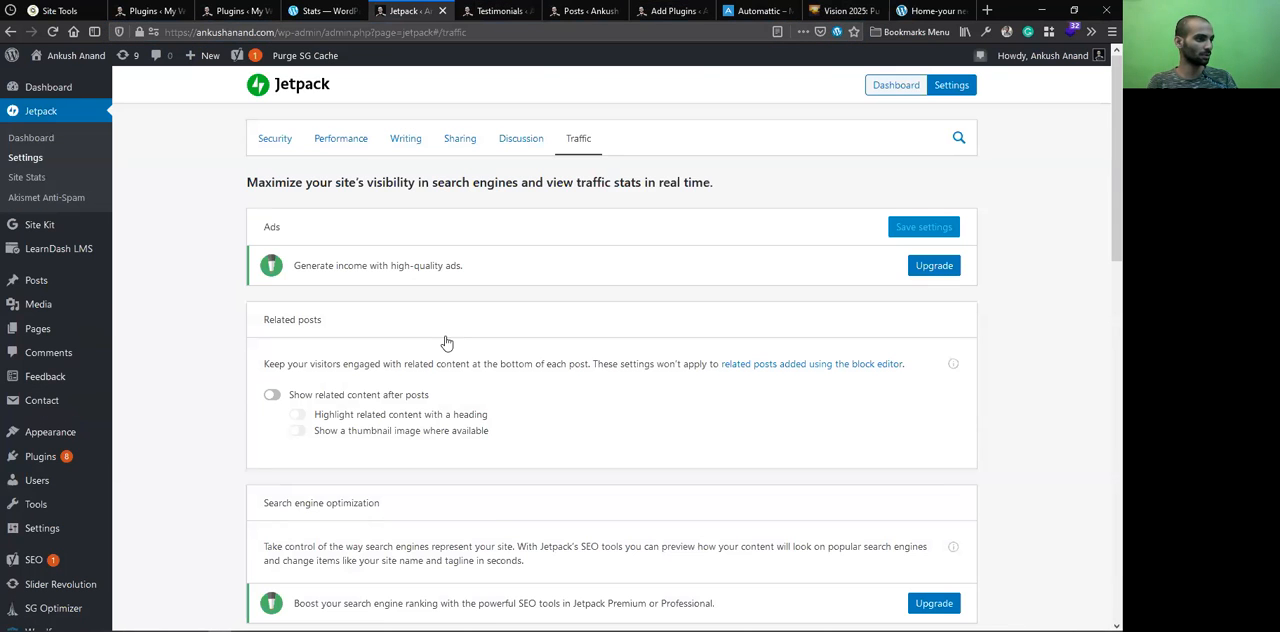
pyautogui.scroll(-3, 480, 363)
pyautogui.scroll(3, 280, 398)
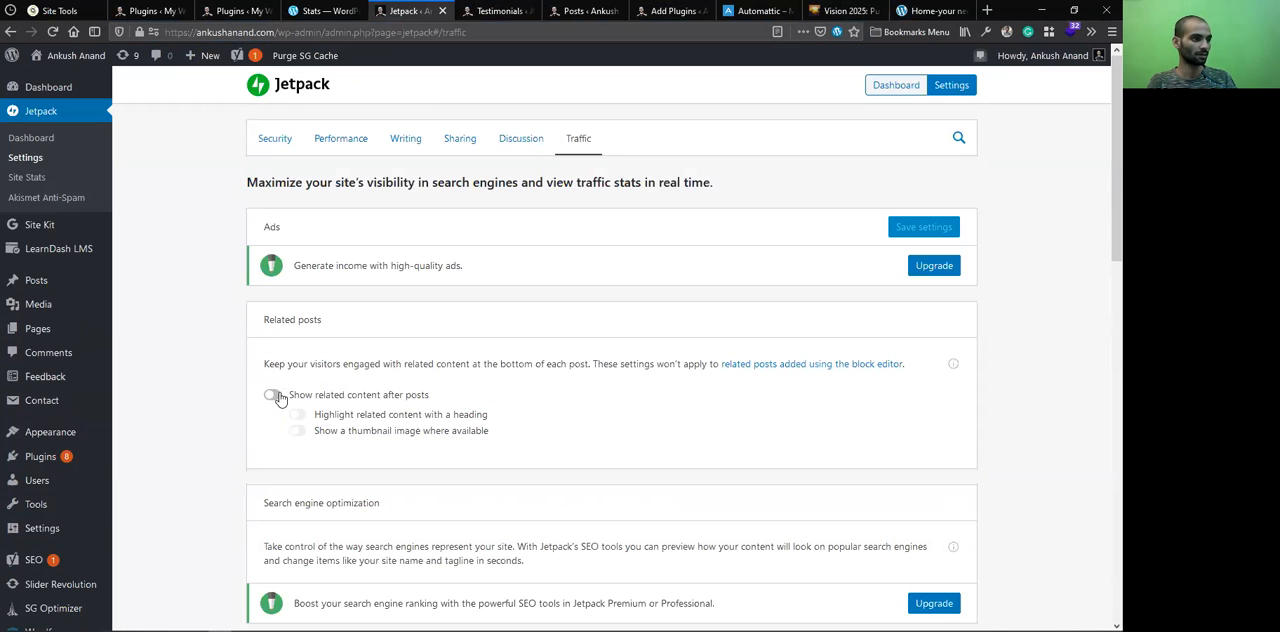
pyautogui.click(273, 397)
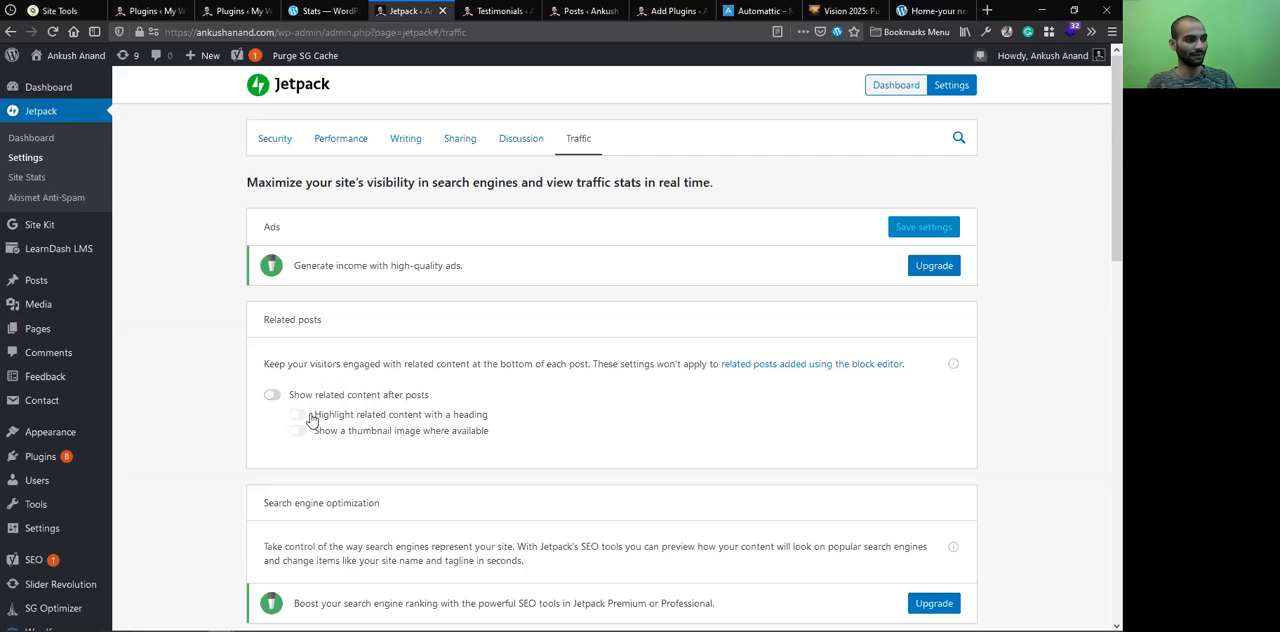
pyautogui.click(298, 431)
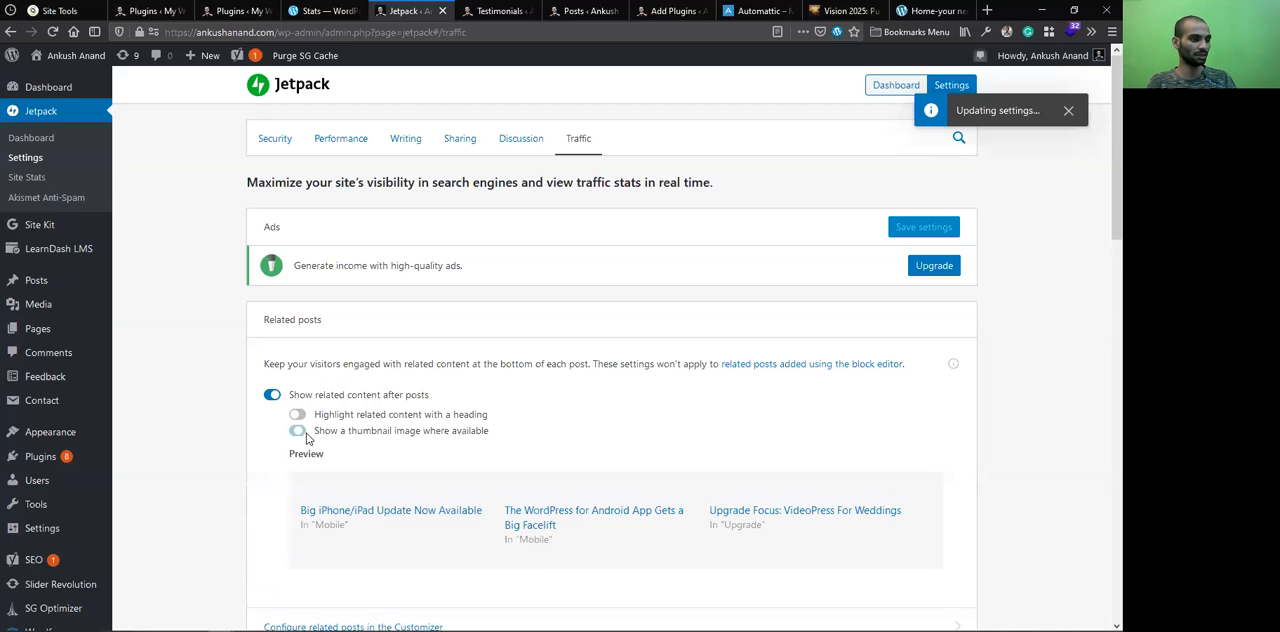
pyautogui.scroll(-3, 375, 447)
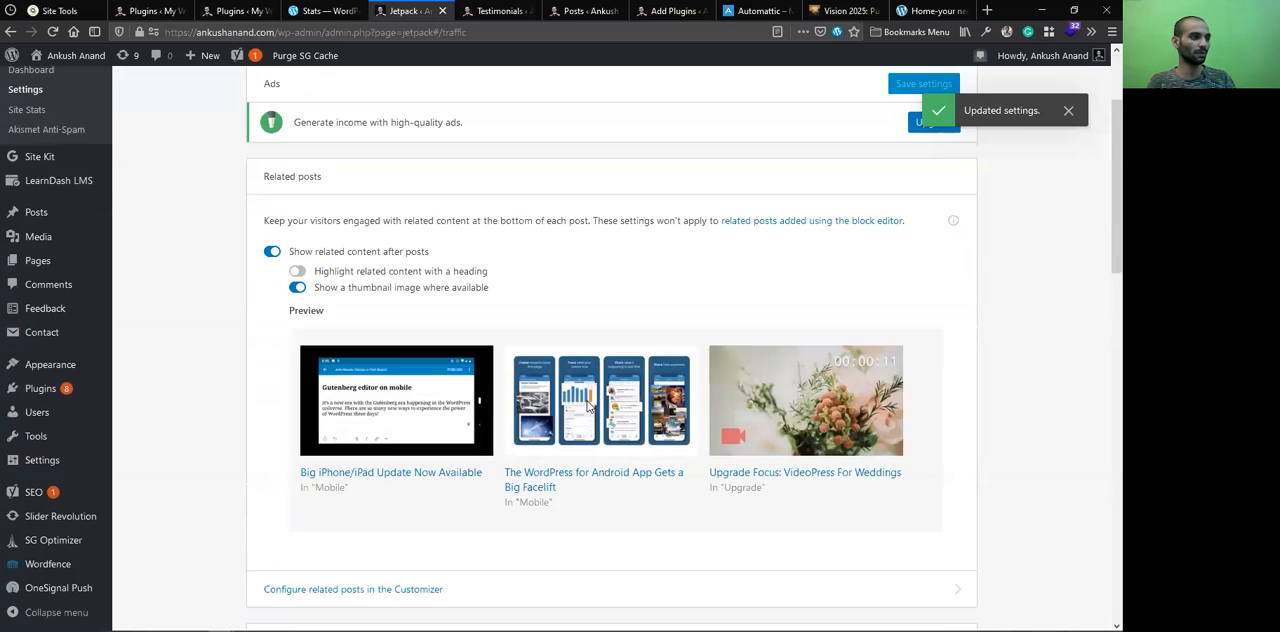
pyautogui.click(301, 271)
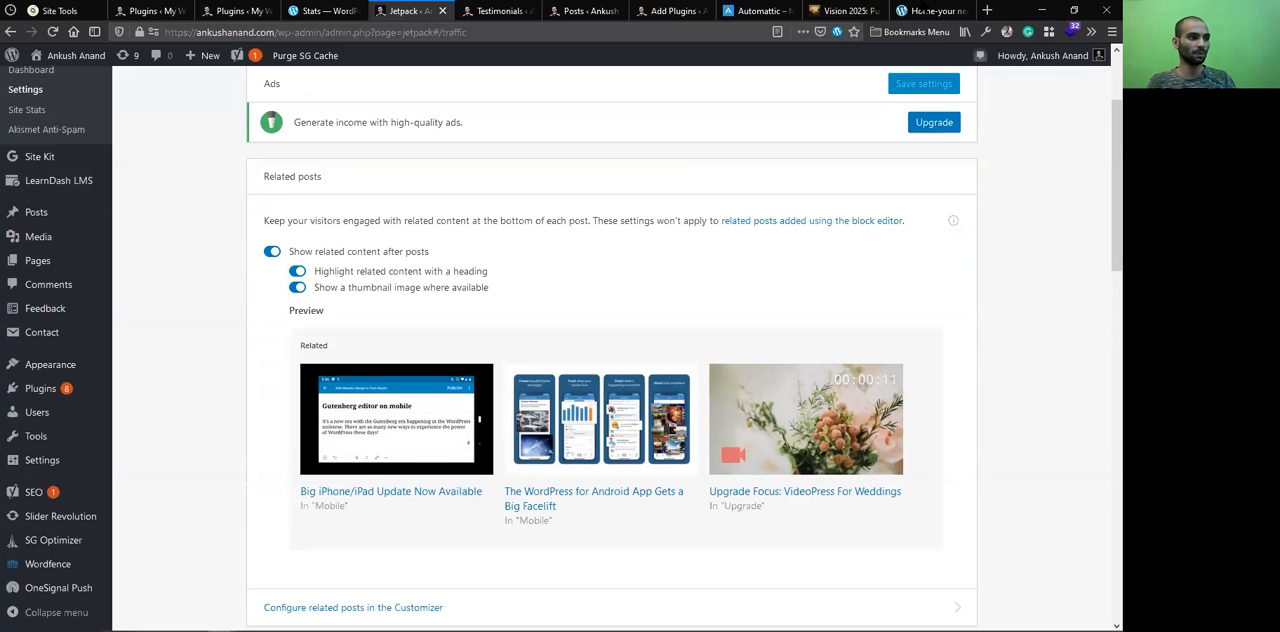
# Revisit the "Vision 2025" post and check its sharing buttons and the related posts beneath them
pyautogui.click(857, 9)
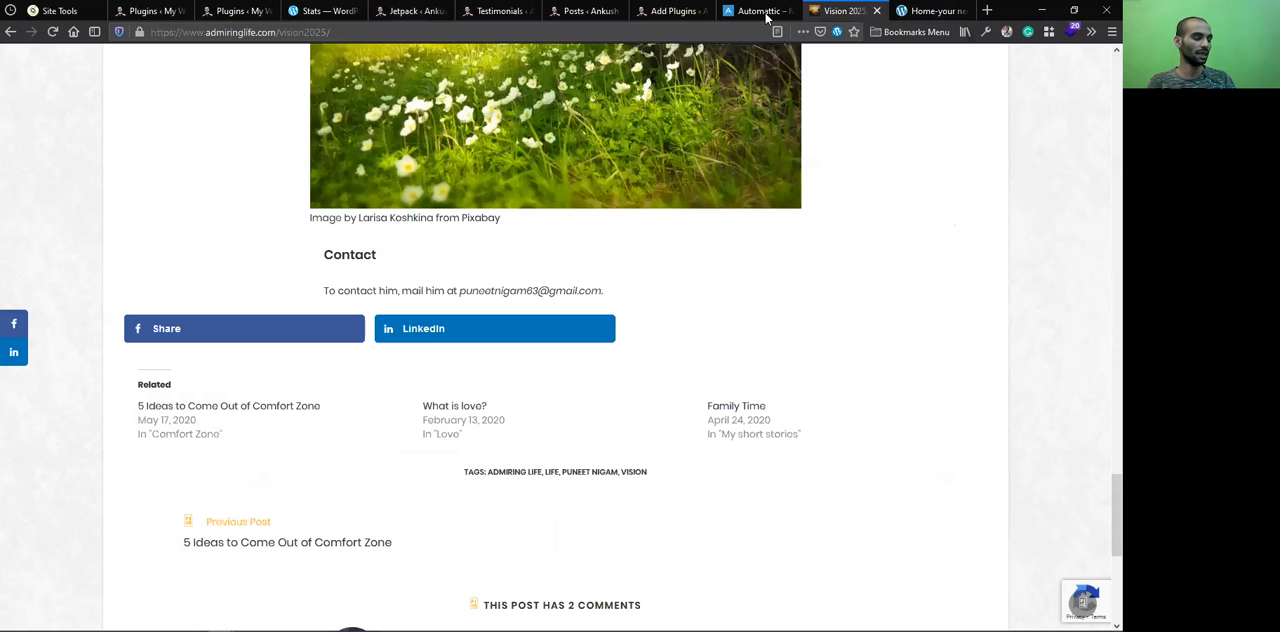
pyautogui.click(762, 11)
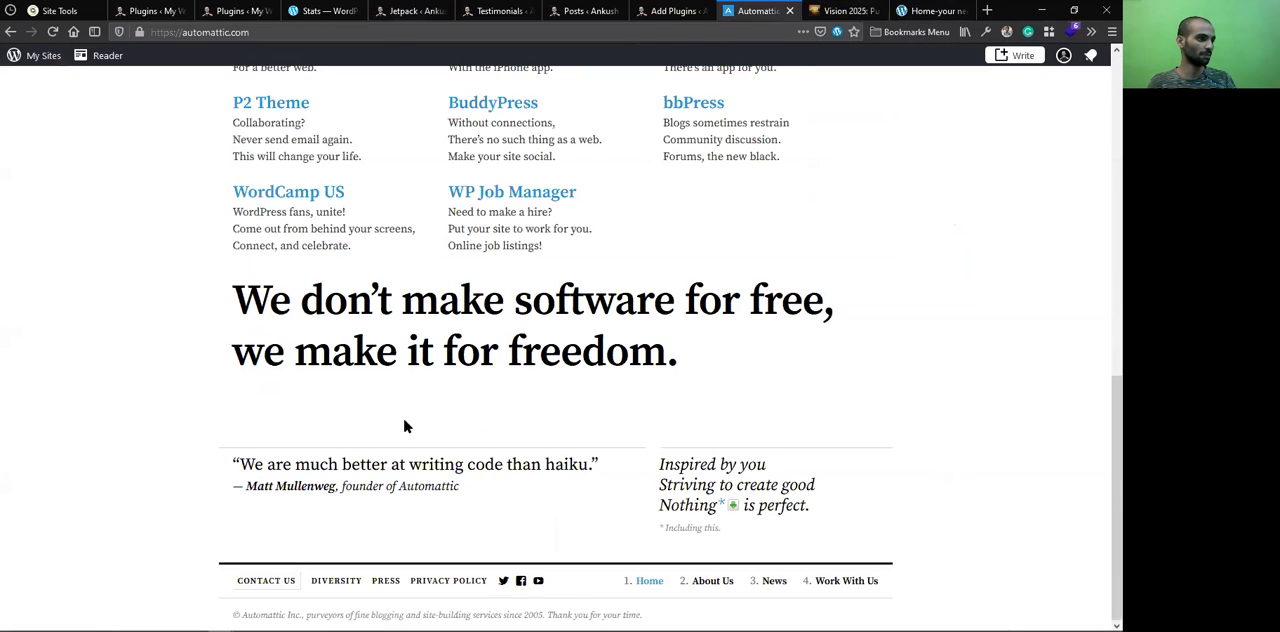
pyautogui.hotkey('ctrl', 'Tab')
pyautogui.scroll(1, 165, 388)
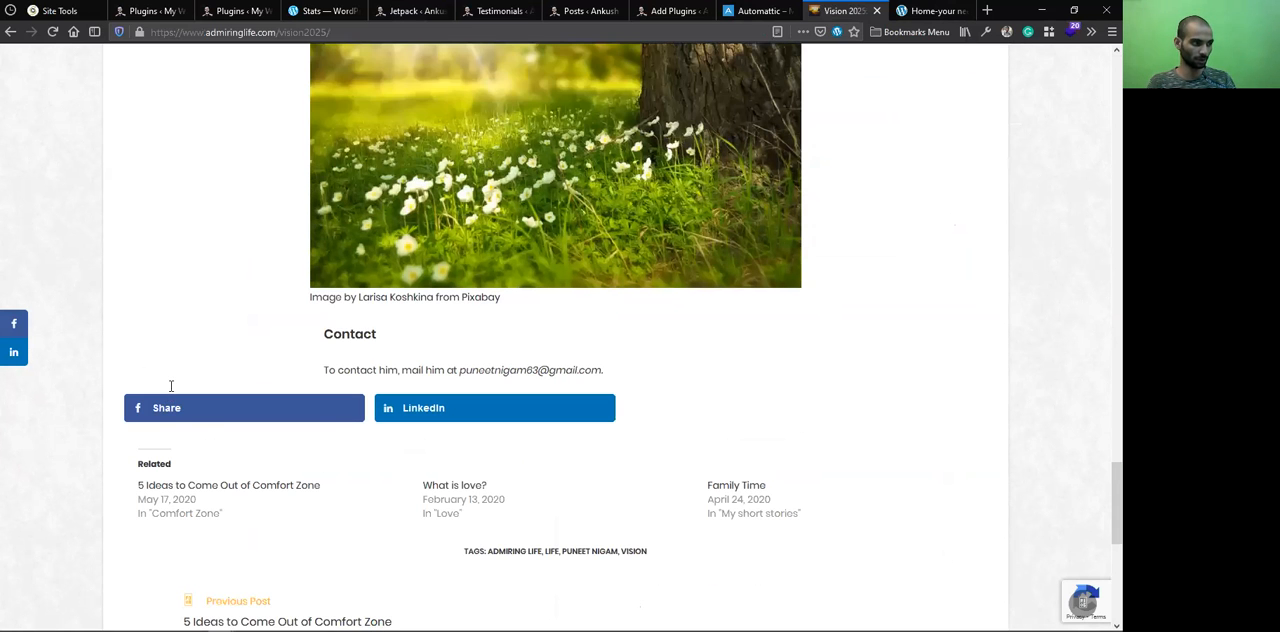
pyautogui.scroll(-1, 171, 386)
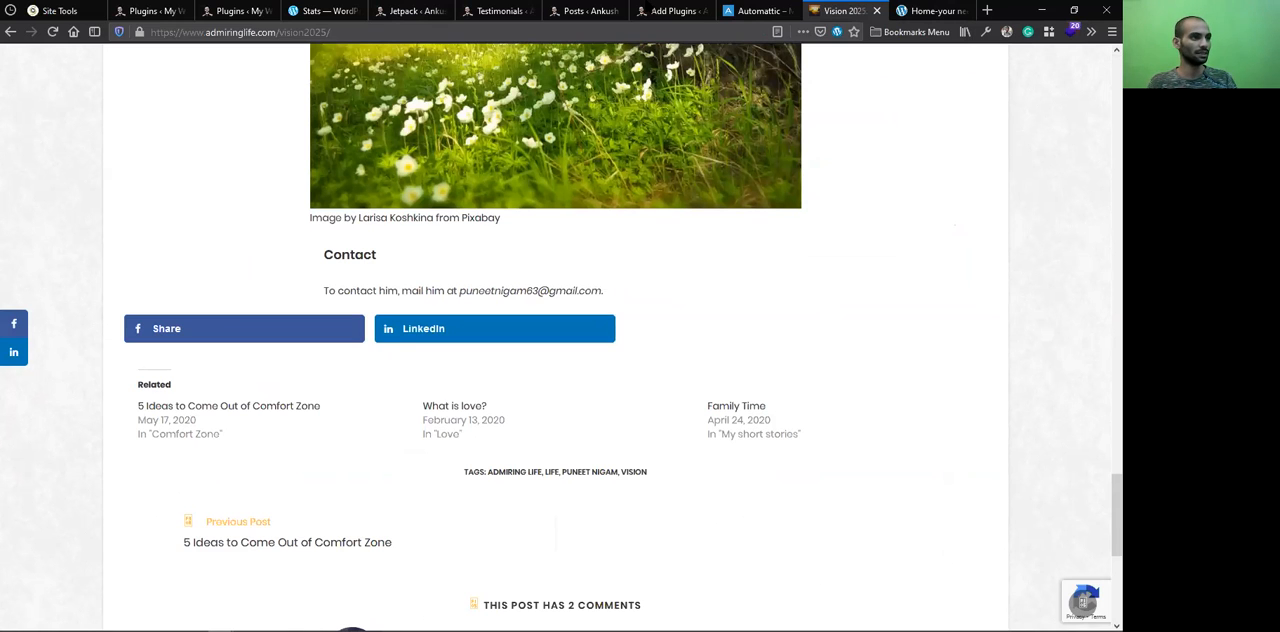
# Return to Jetpack's Traffic settings and turn off showing related content after posts
pyautogui.click(590, 10)
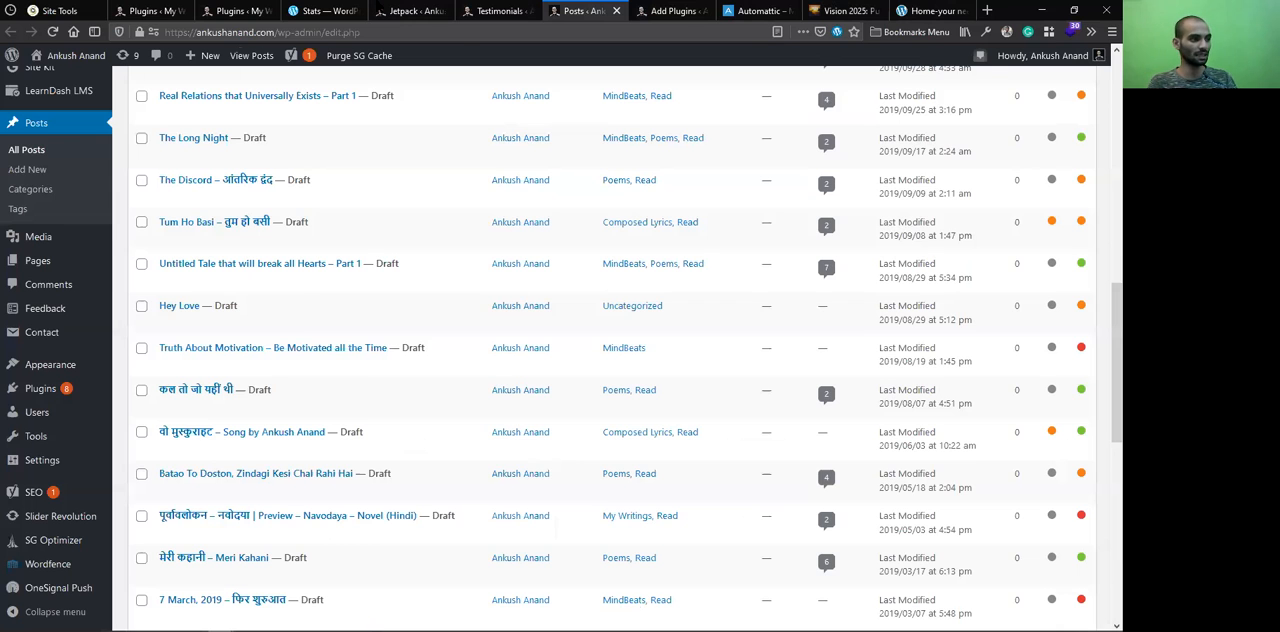
pyautogui.click(410, 10)
pyautogui.click(271, 252)
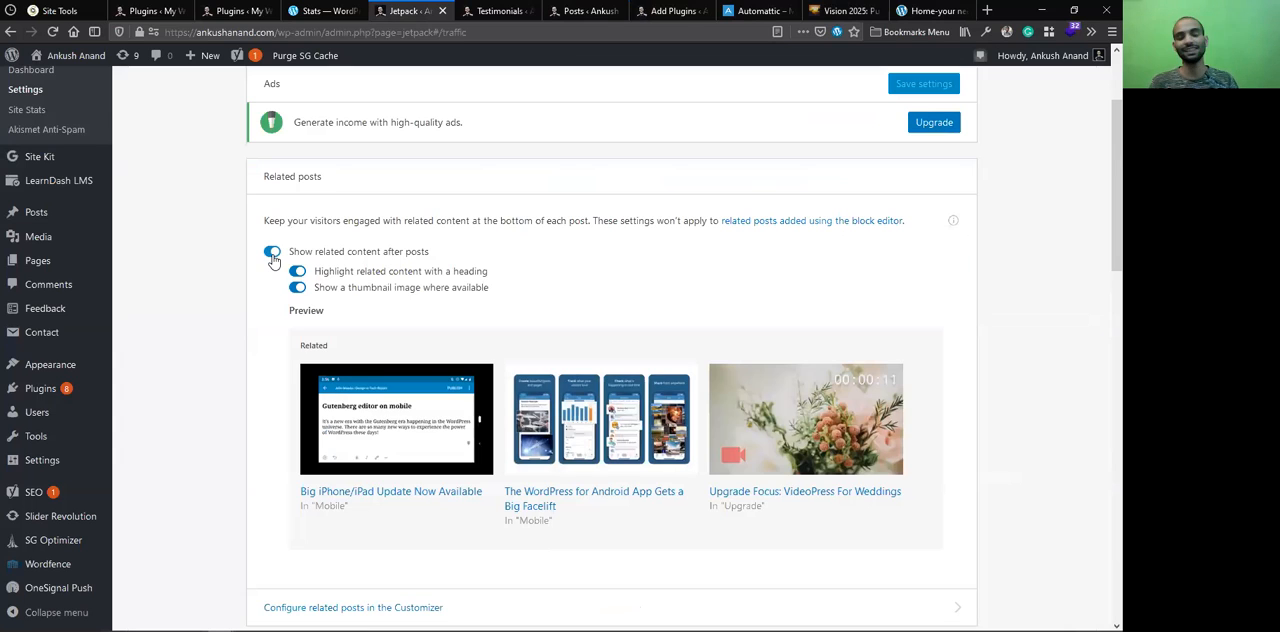
pyautogui.click(272, 253)
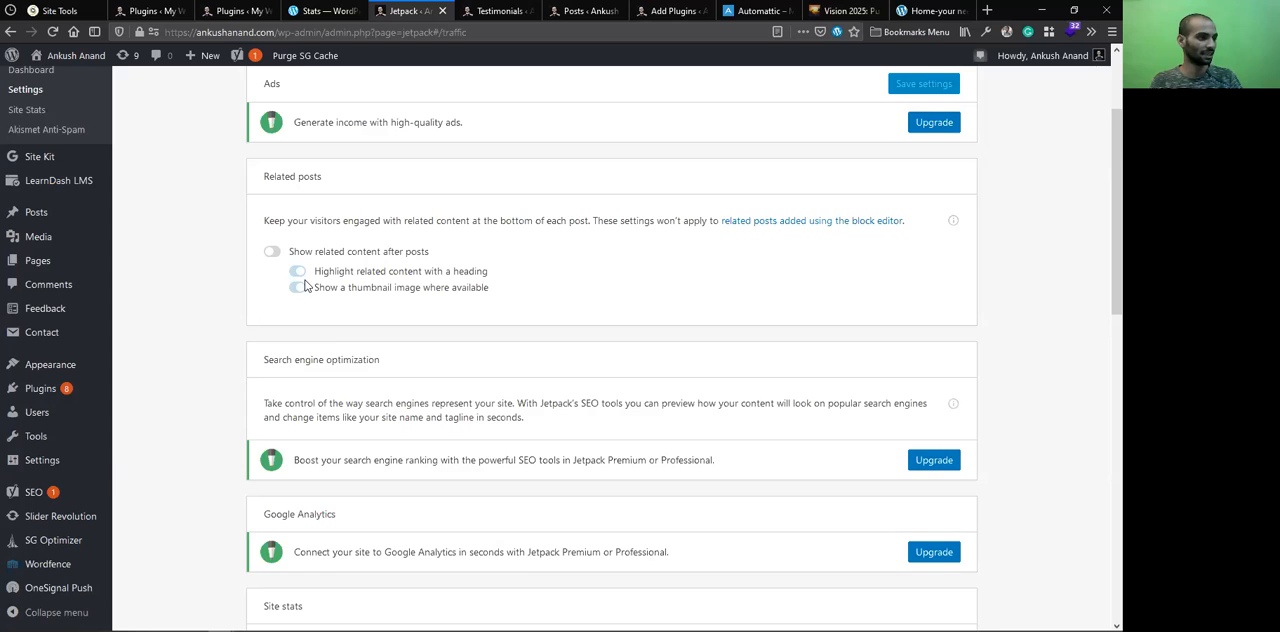
# Expand the Site stats settings, review which roles are counted and may view reports, and collapse the section
pyautogui.scroll(-2, 426, 337)
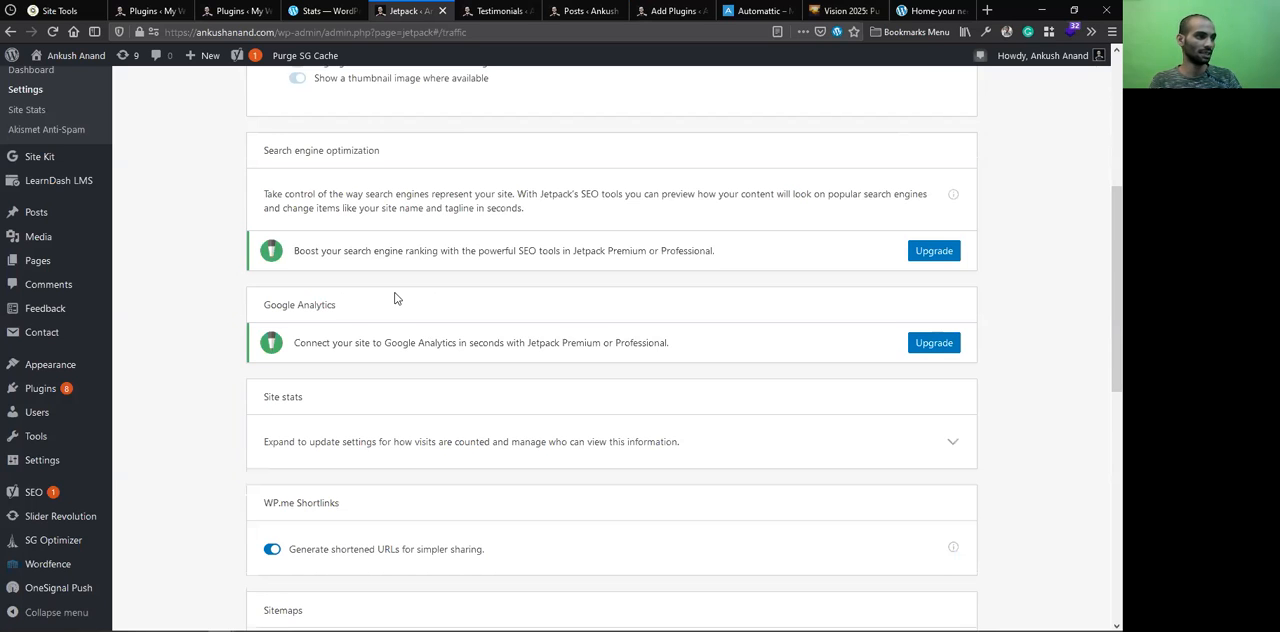
pyautogui.scroll(-1, 396, 298)
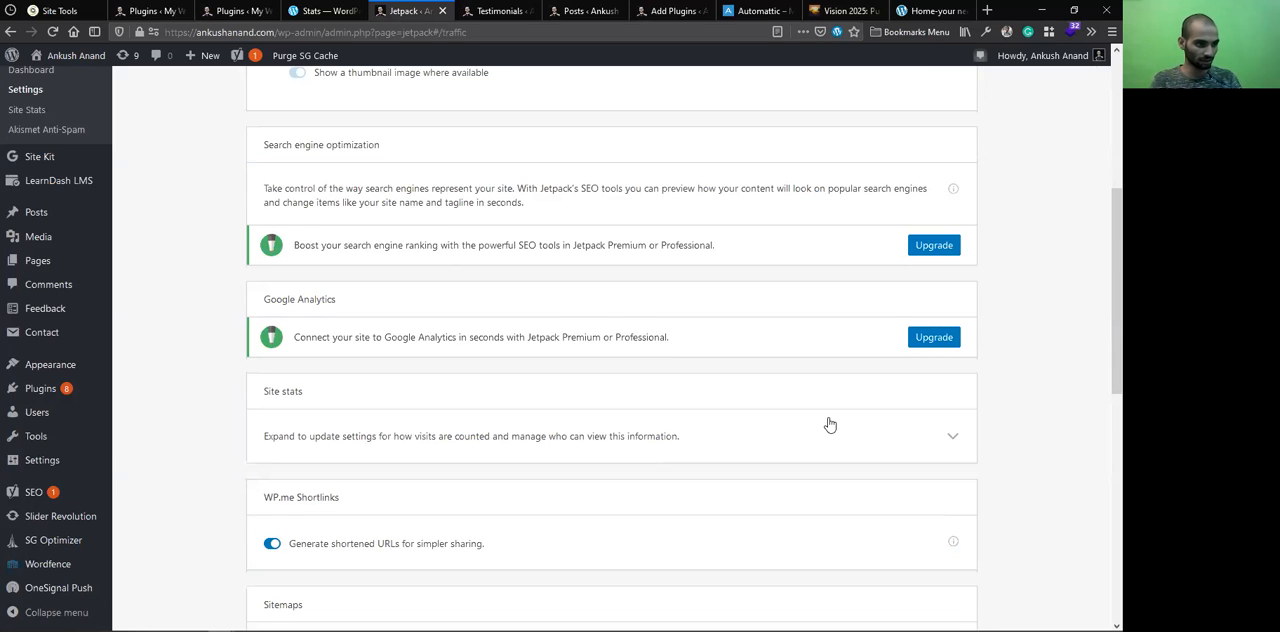
pyautogui.click(957, 438)
pyautogui.scroll(-2, 480, 380)
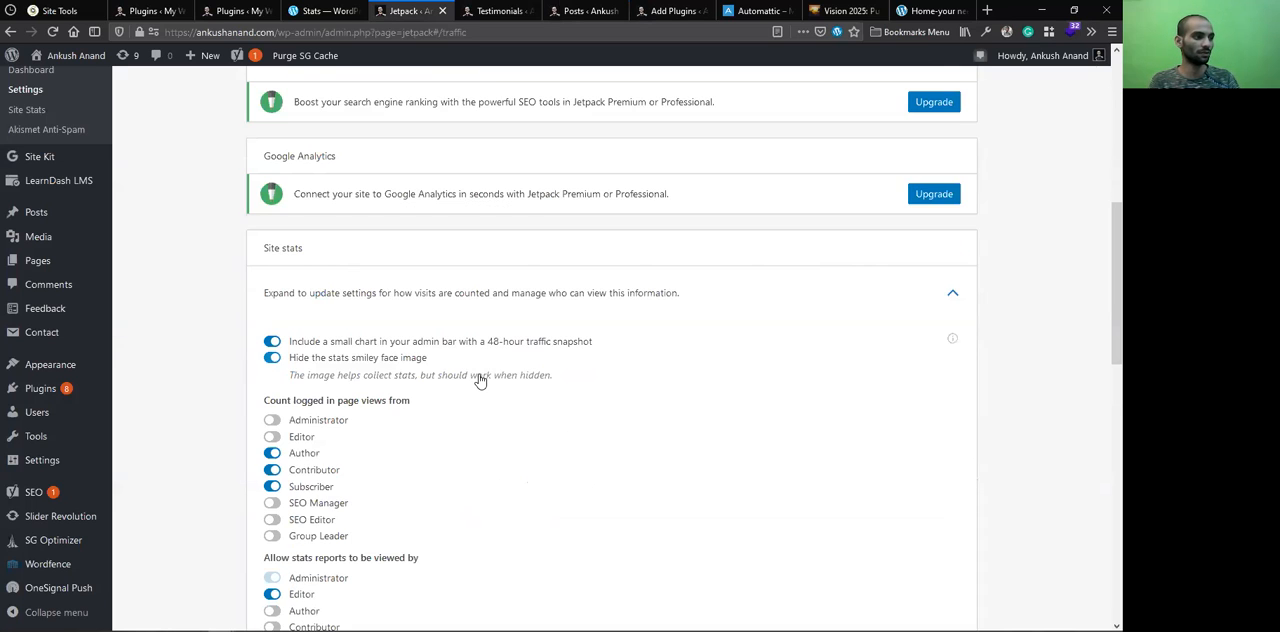
pyautogui.scroll(-3, 610, 398)
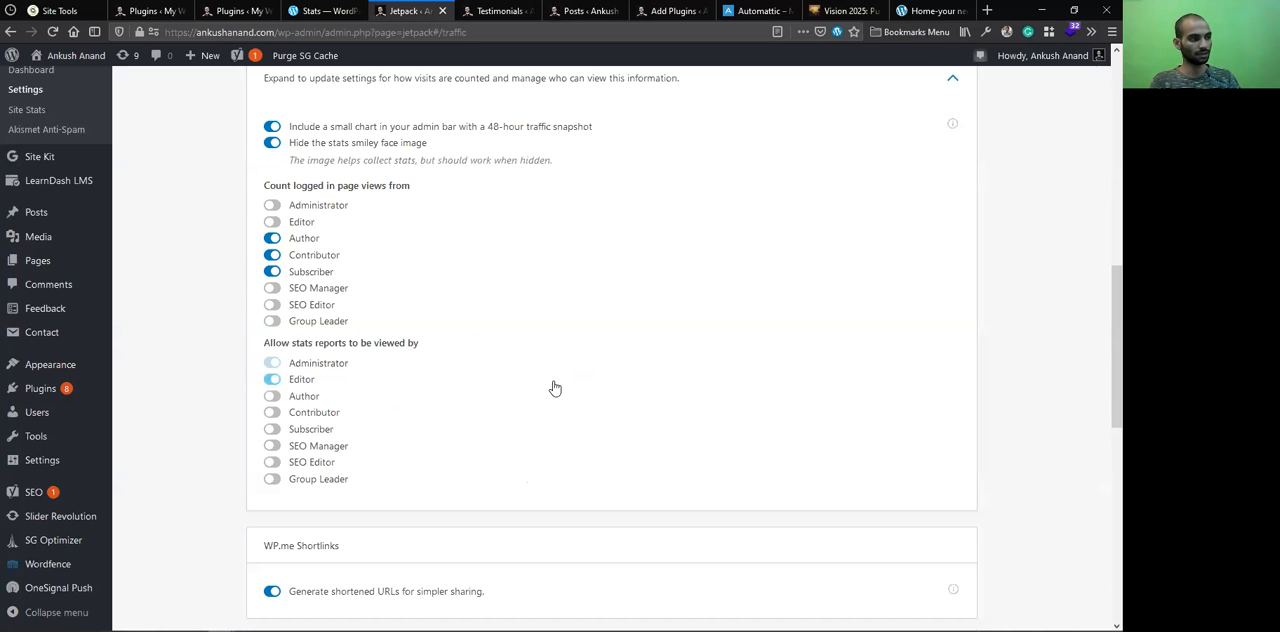
pyautogui.scroll(1, 450, 380)
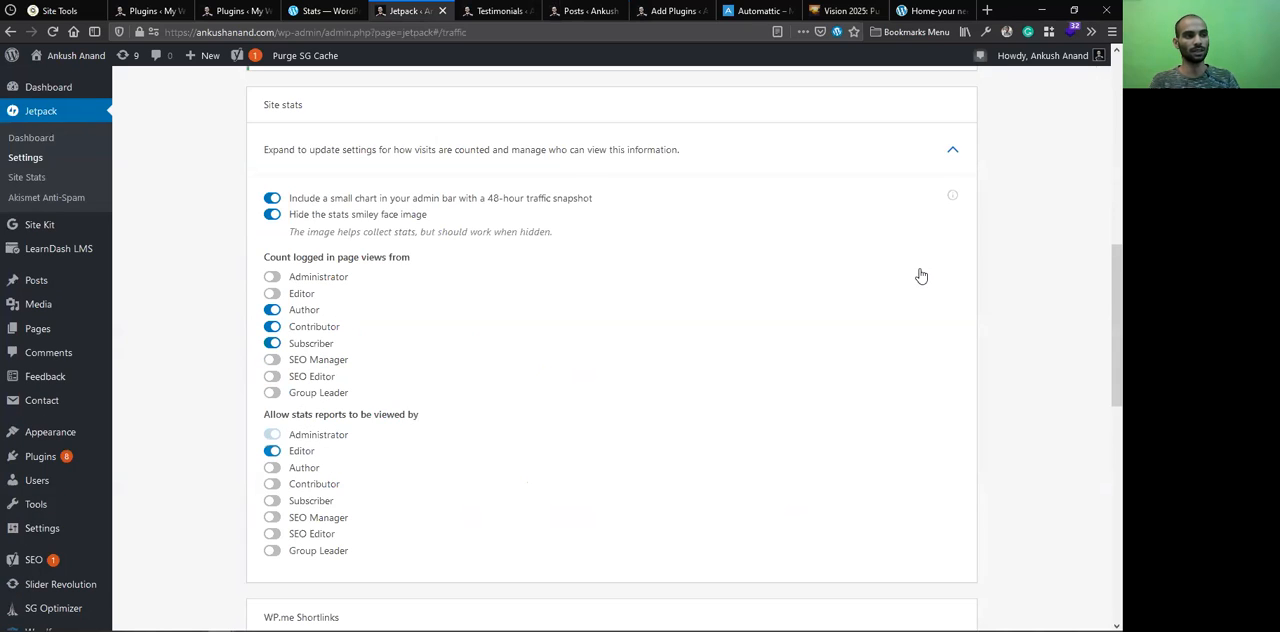
pyautogui.click(953, 152)
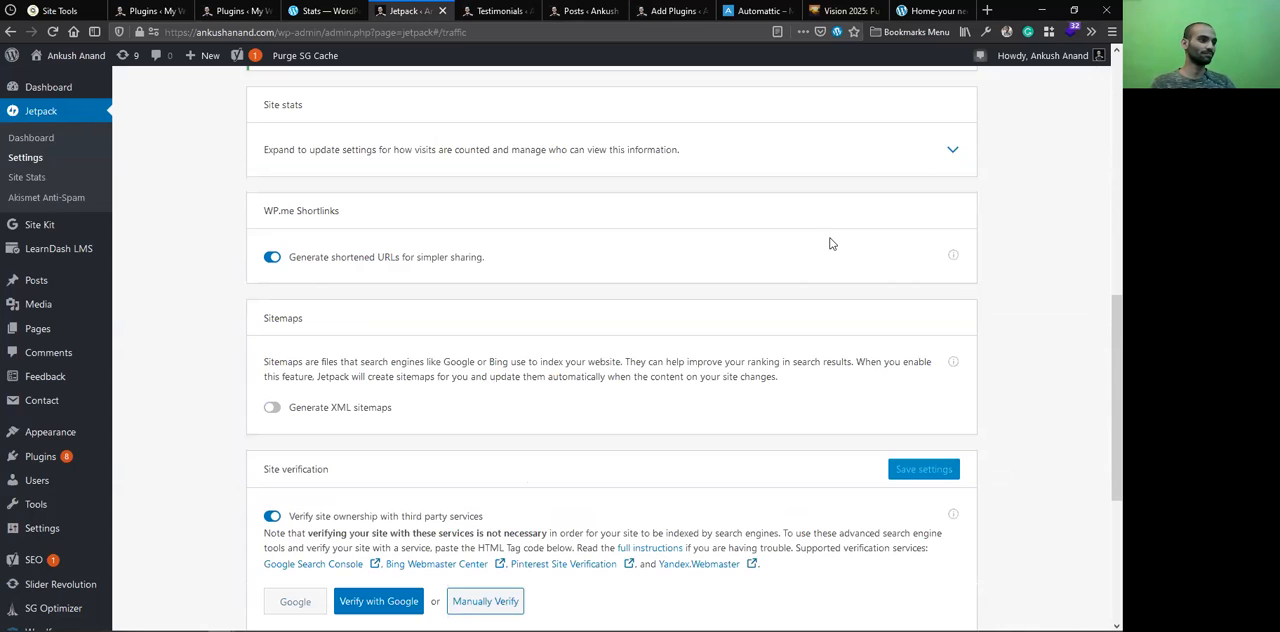
# Check the WP.me Shortlinks option and its additional information
pyautogui.click(955, 257)
pyautogui.click(994, 230)
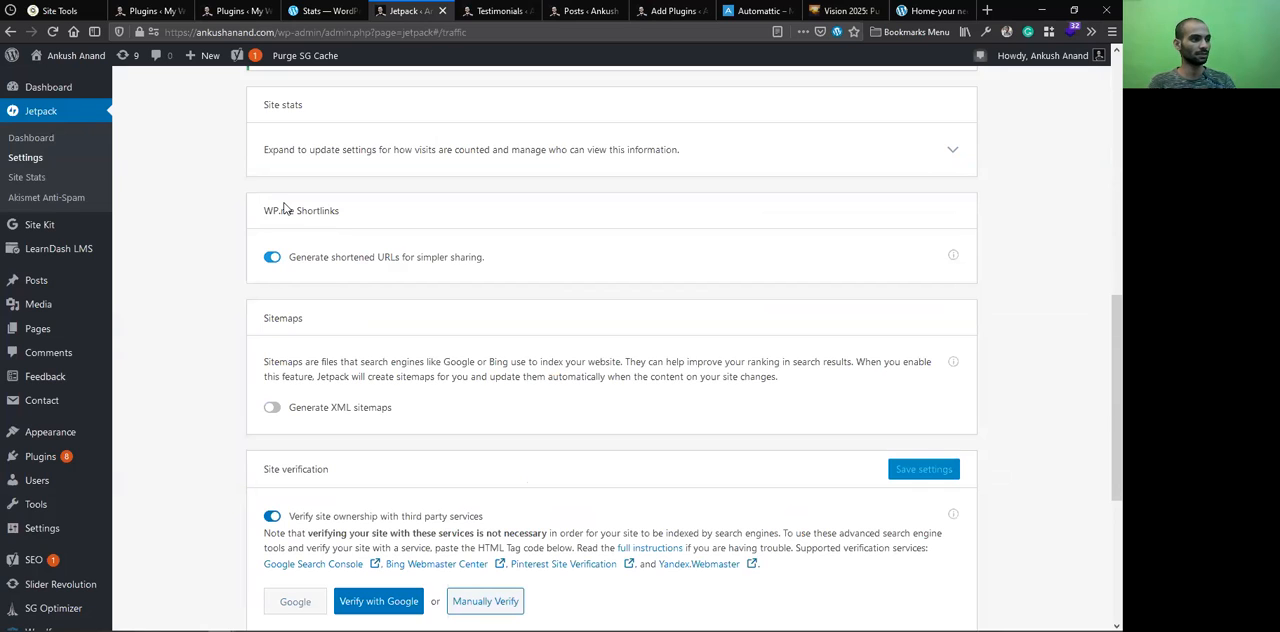
pyautogui.moveTo(297, 211); pyautogui.dragTo(273, 208)
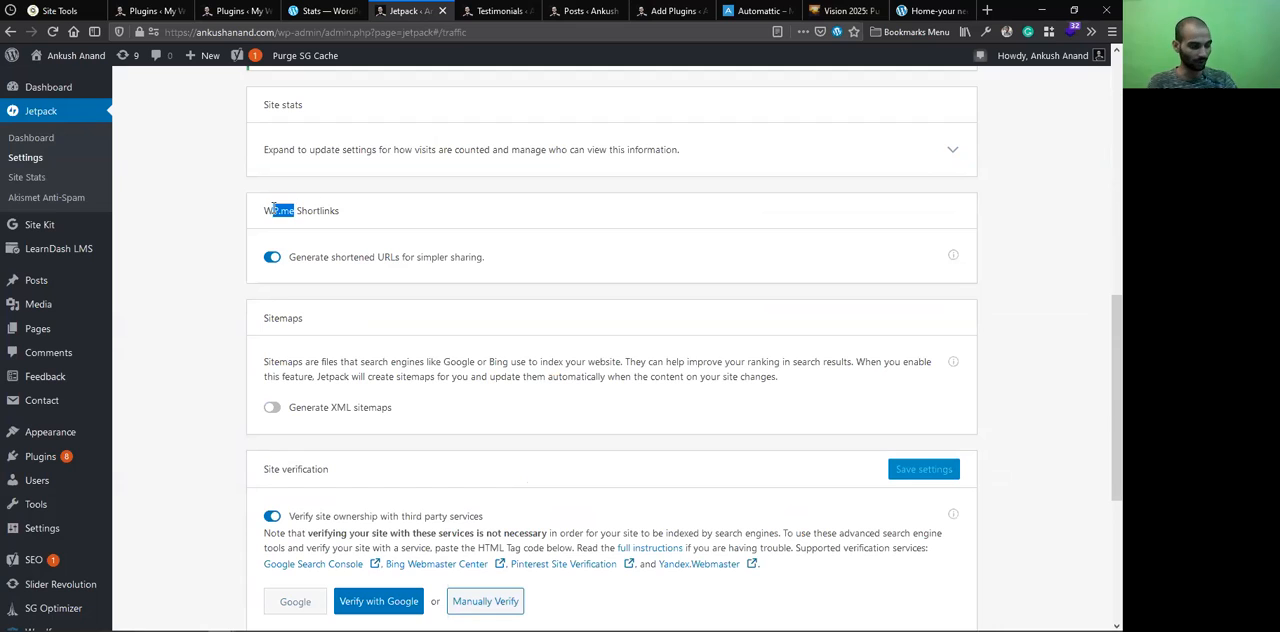
pyautogui.click(343, 375)
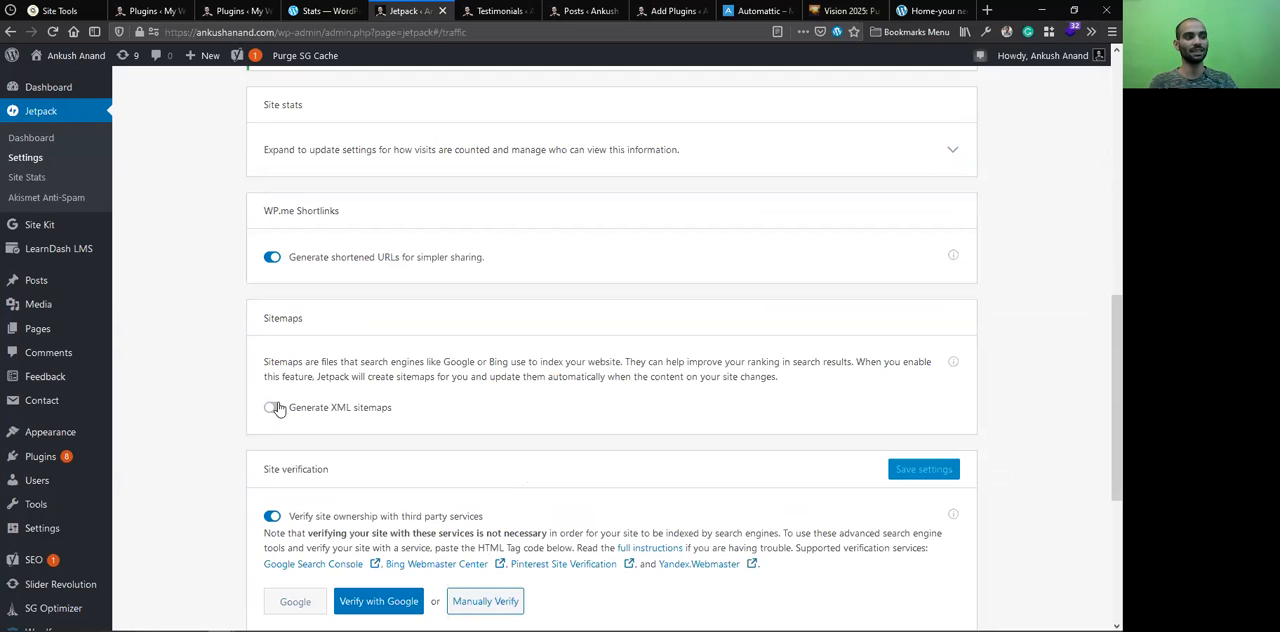
# Enable XML sitemap generation, view the sitemap addresses, and turn it off again
pyautogui.doubleClick(283, 318)
pyautogui.click(273, 408)
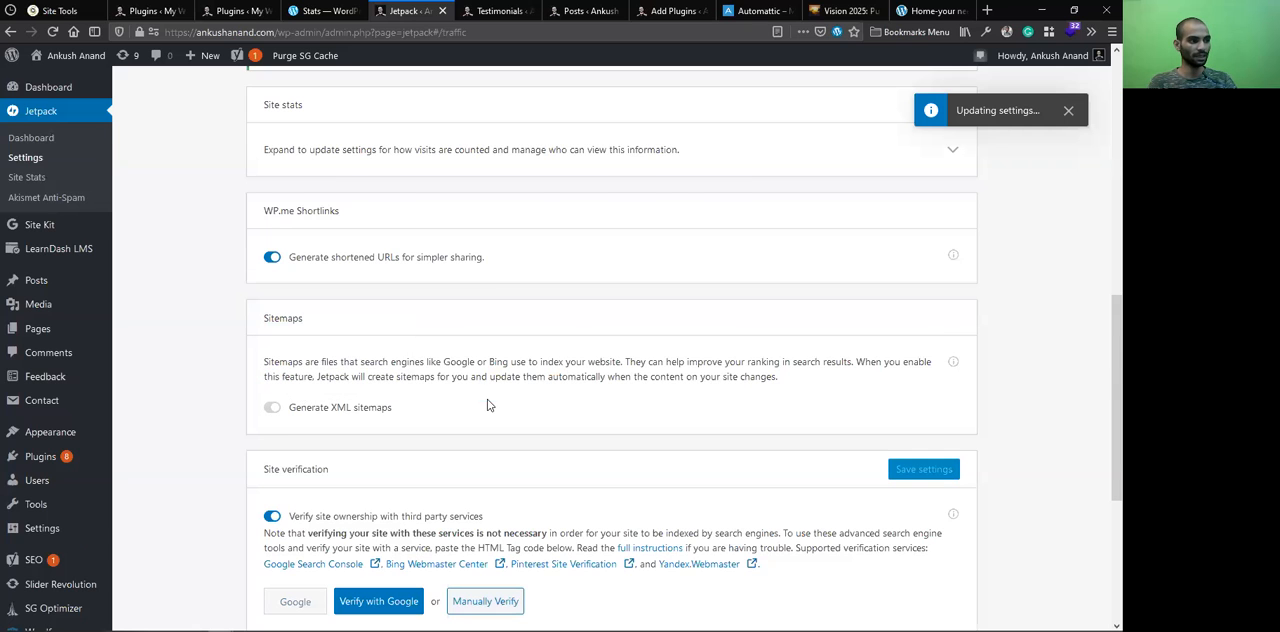
pyautogui.scroll(-3, 489, 405)
pyautogui.scroll(-2, 386, 440)
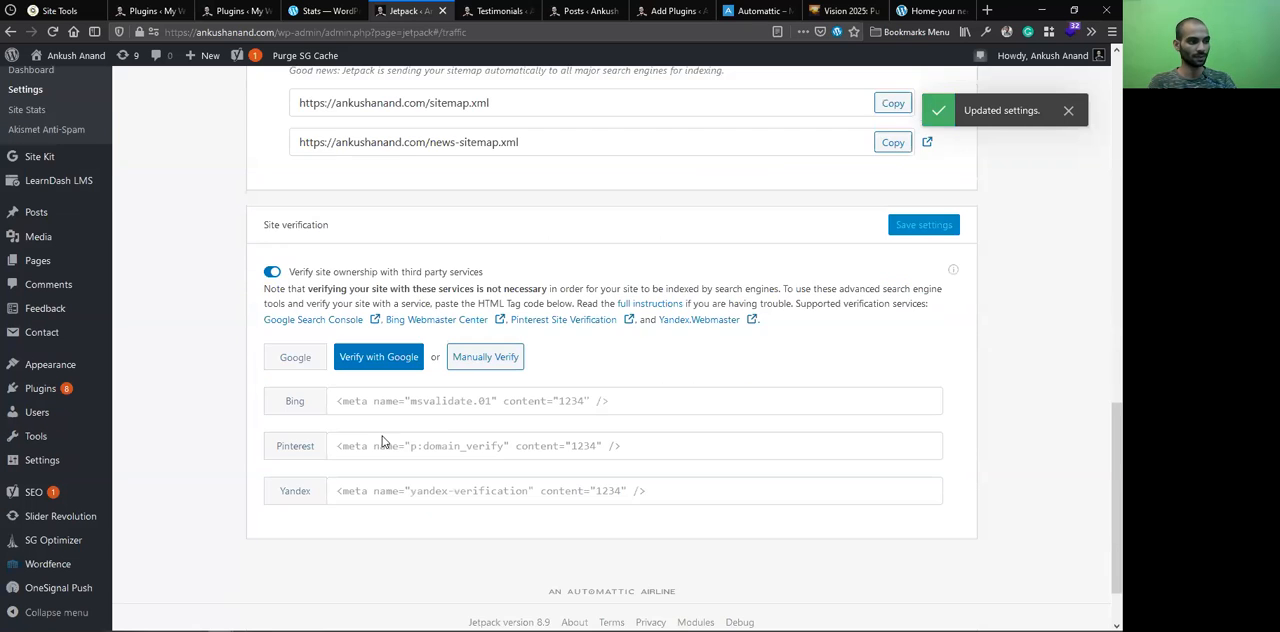
pyautogui.click(510, 470)
pyautogui.scroll(2, 266, 283)
pyautogui.click(272, 192)
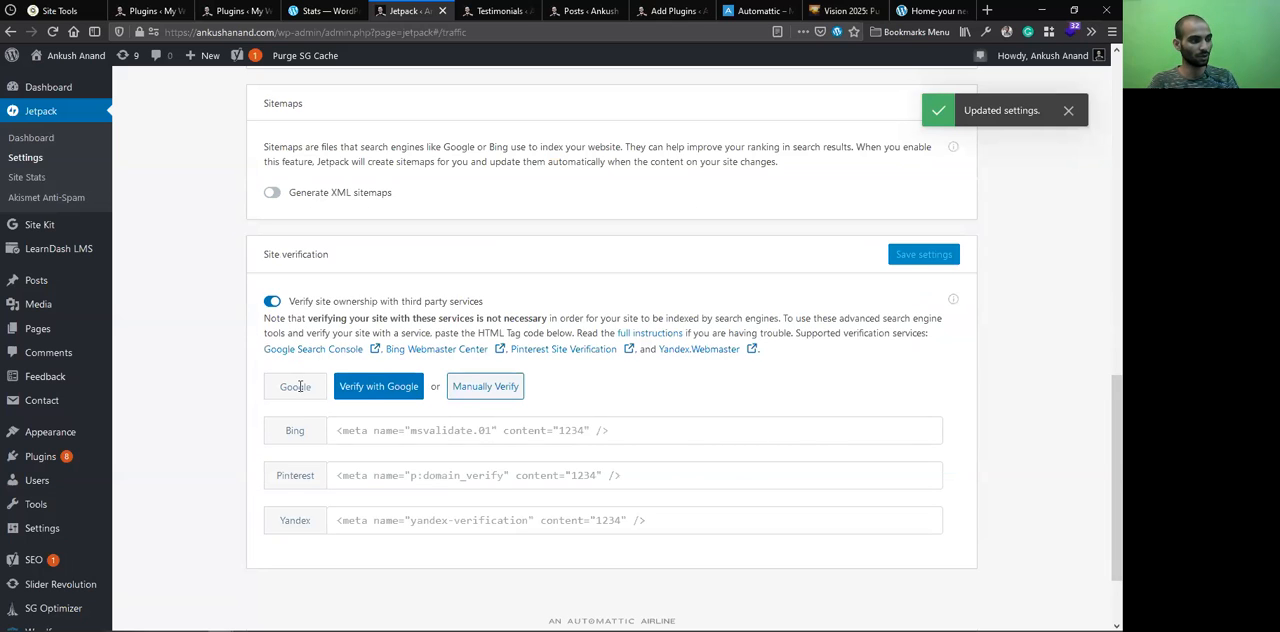
# Go over the Bing, Pinterest and Yandex verification fields and turn off verifying site ownership with third-party services
pyautogui.click(335, 425)
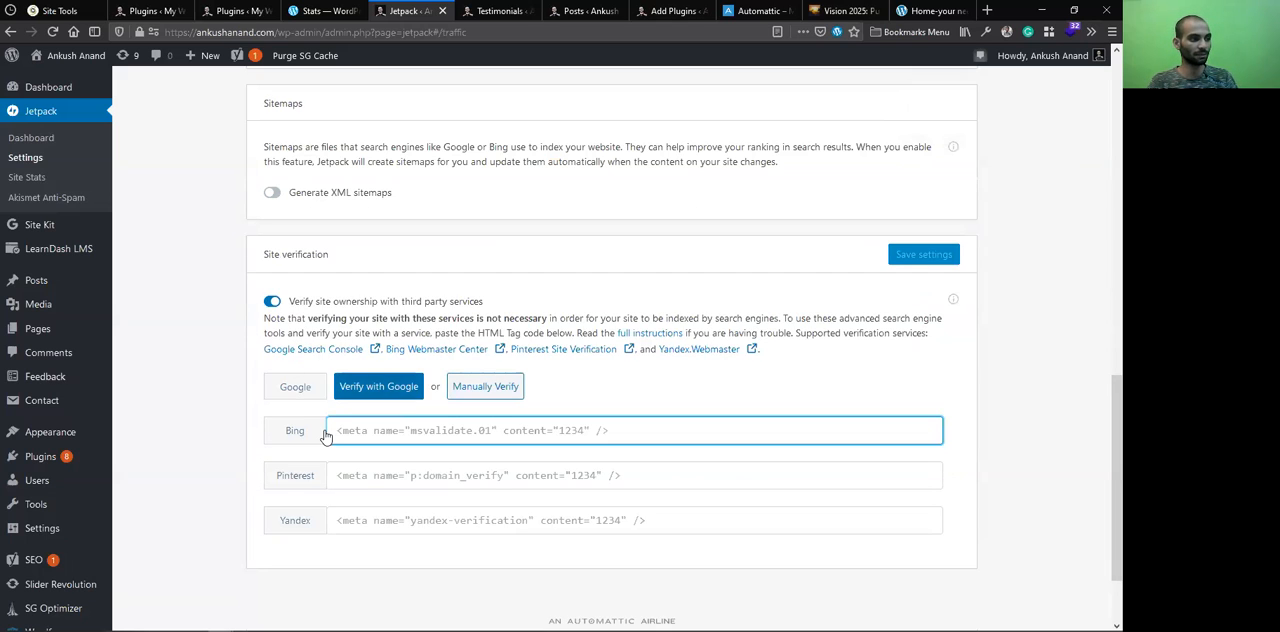
pyautogui.click(370, 551)
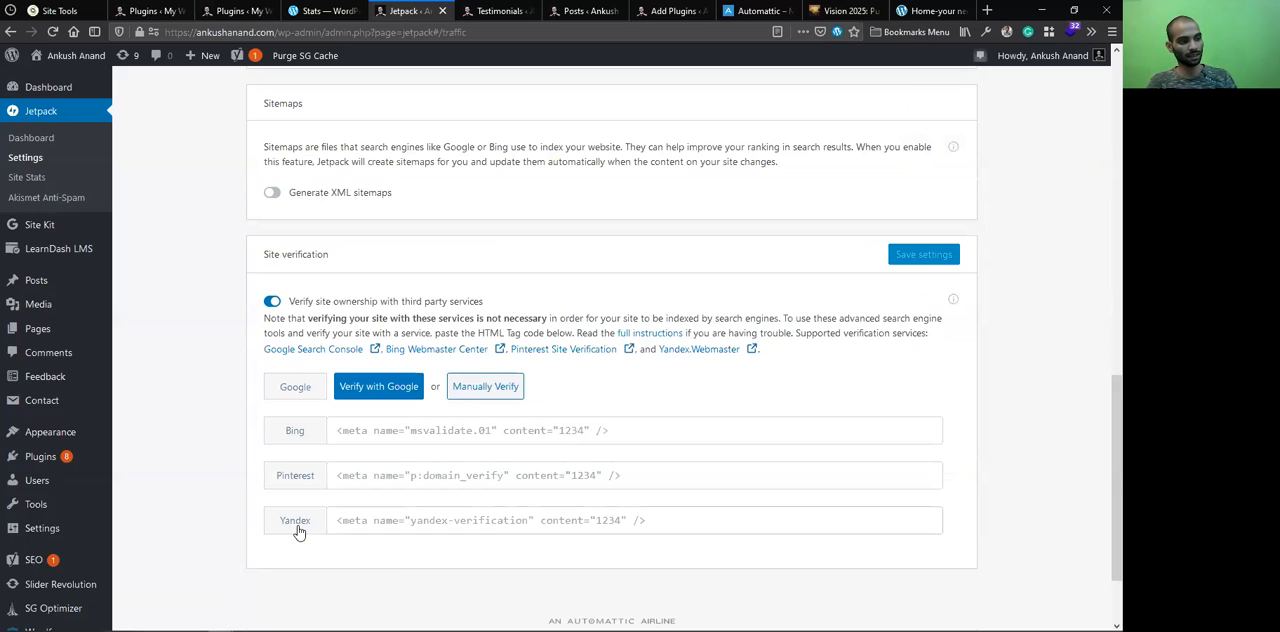
pyautogui.click(485, 526)
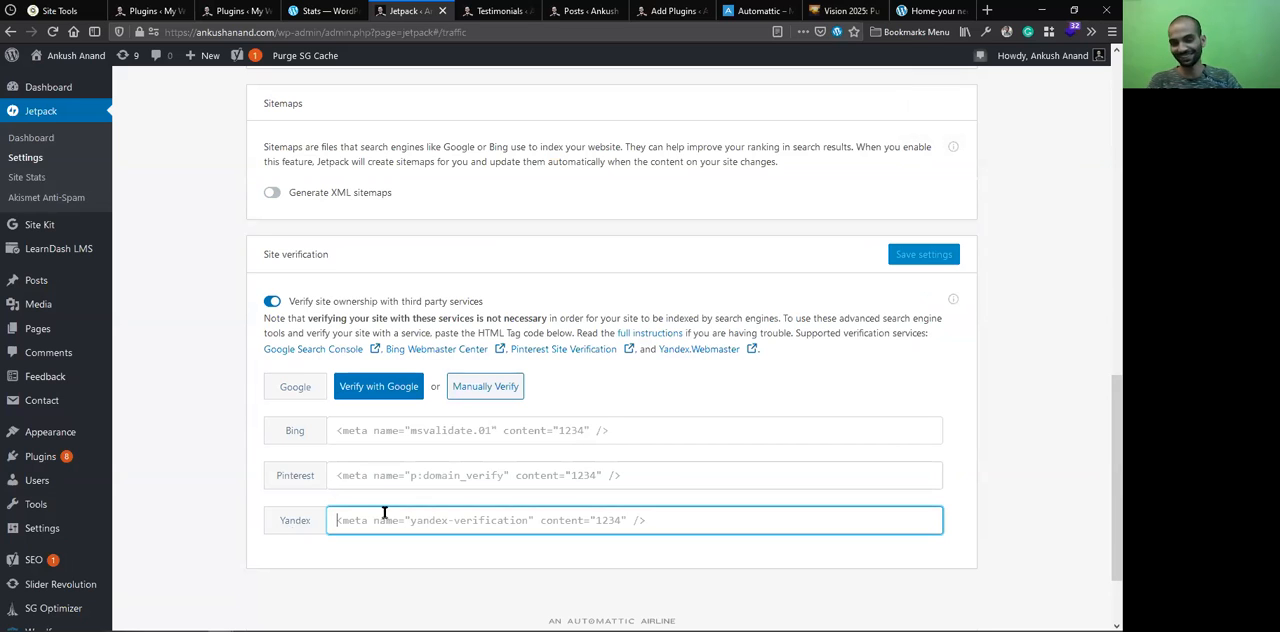
pyautogui.click(368, 479)
pyautogui.click(272, 302)
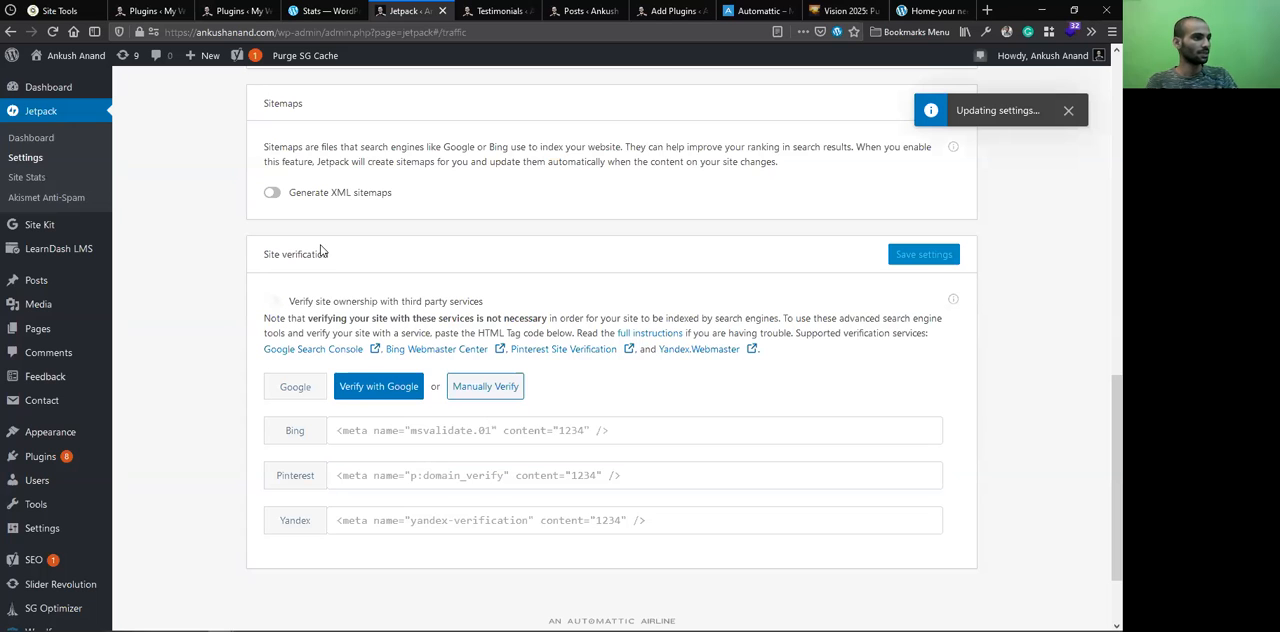
# Look back over the Traffic settings and open Jetpack's Akismet Anti-Spam page
pyautogui.scroll(3, 370, 417)
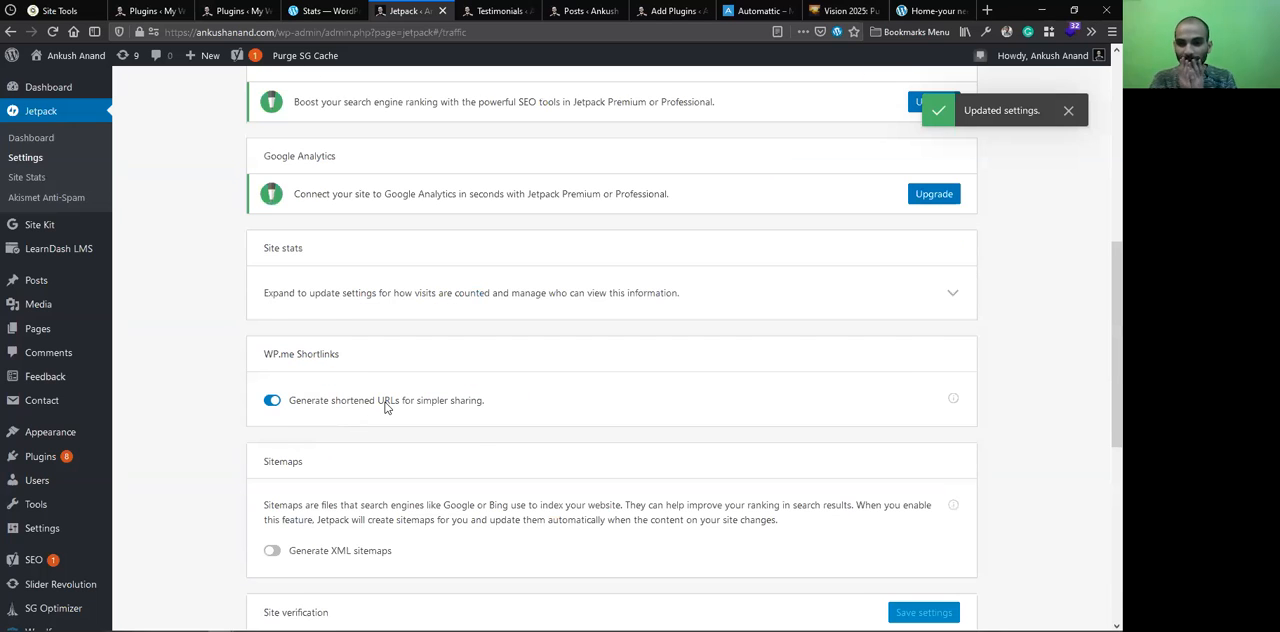
pyautogui.scroll(5, 385, 407)
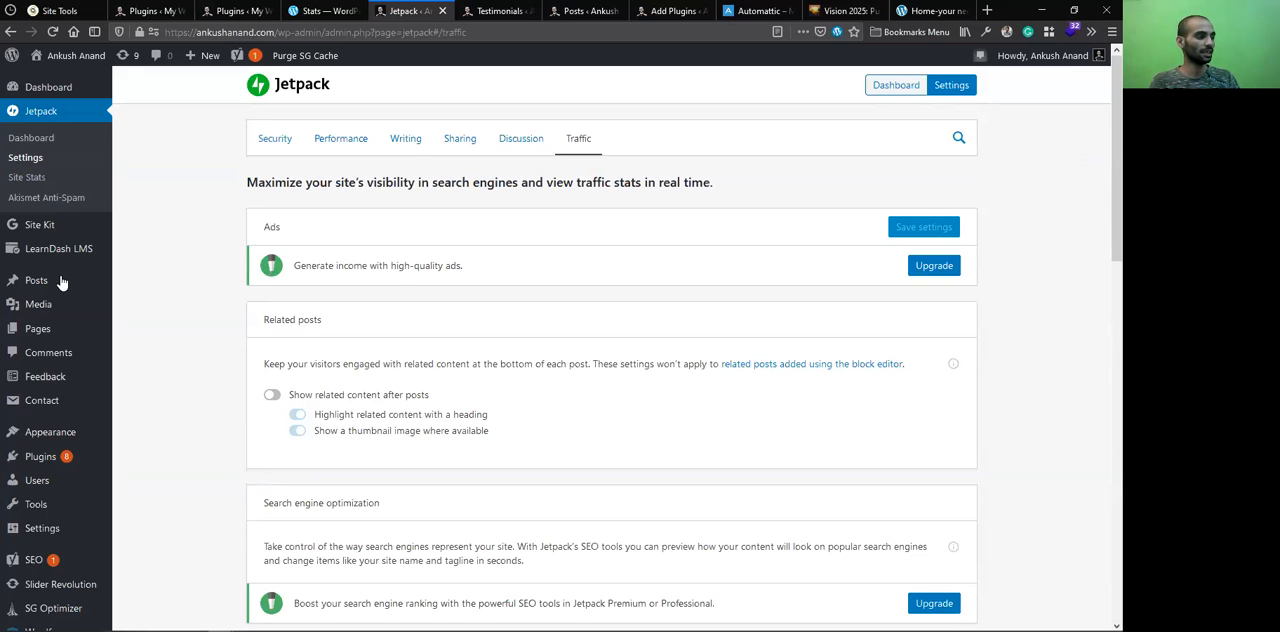
pyautogui.scroll(-1, 68, 402)
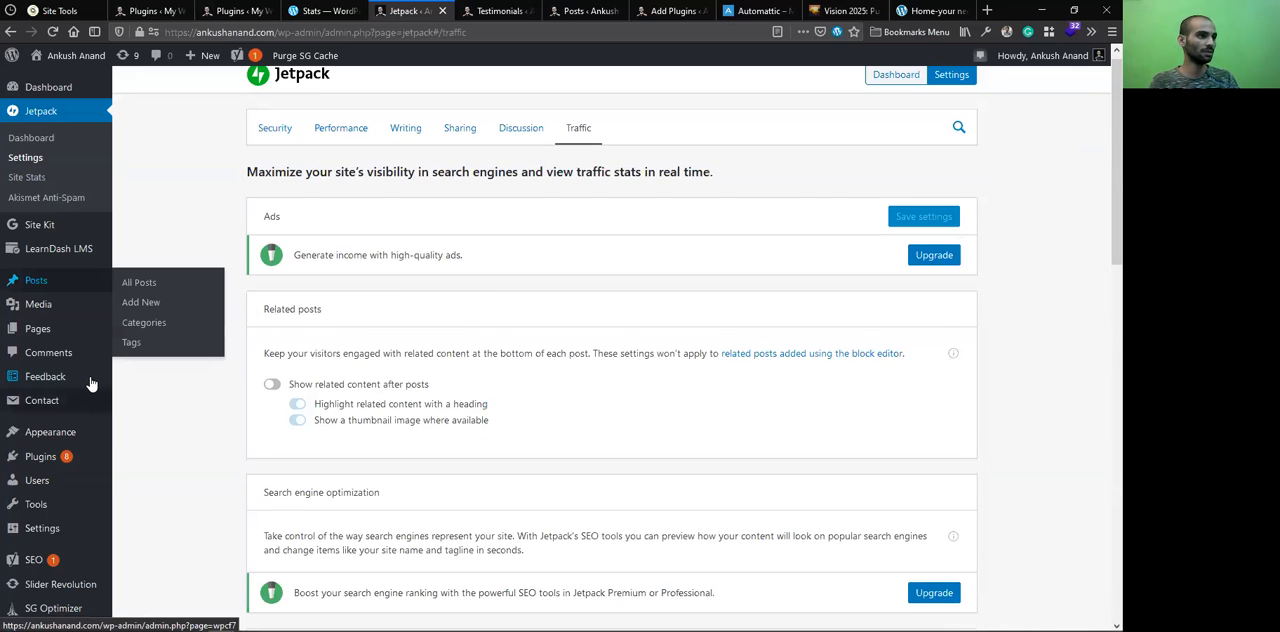
pyautogui.scroll(-3, 90, 383)
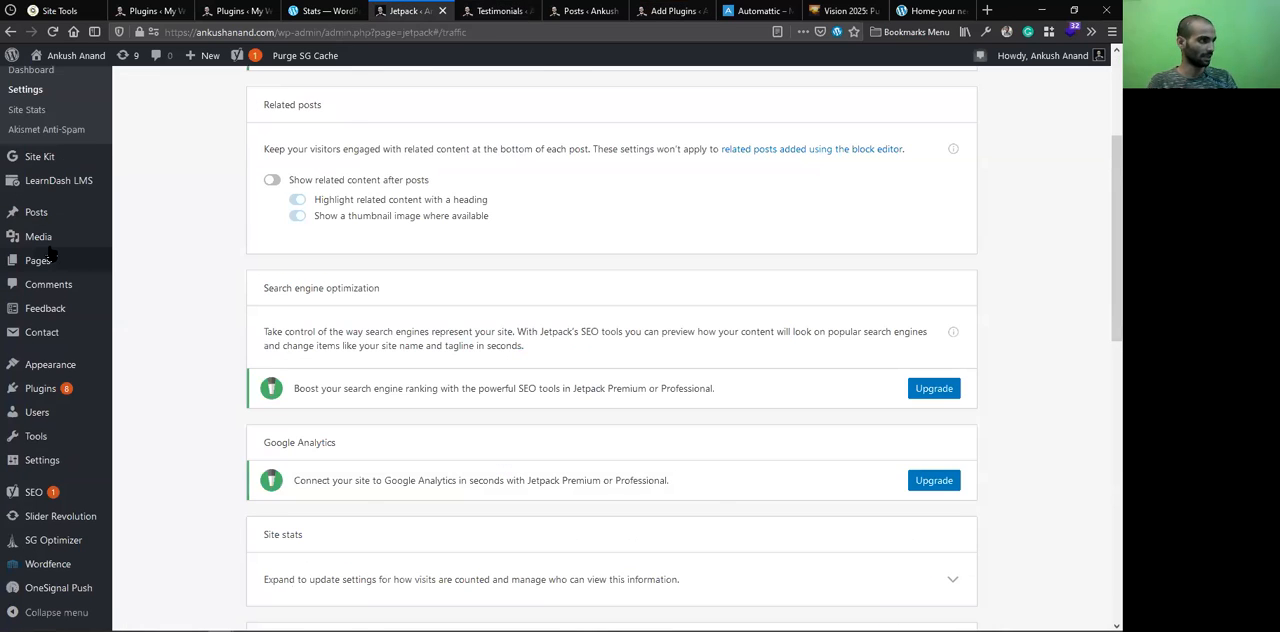
pyautogui.scroll(2, 52, 255)
pyautogui.click(76, 198)
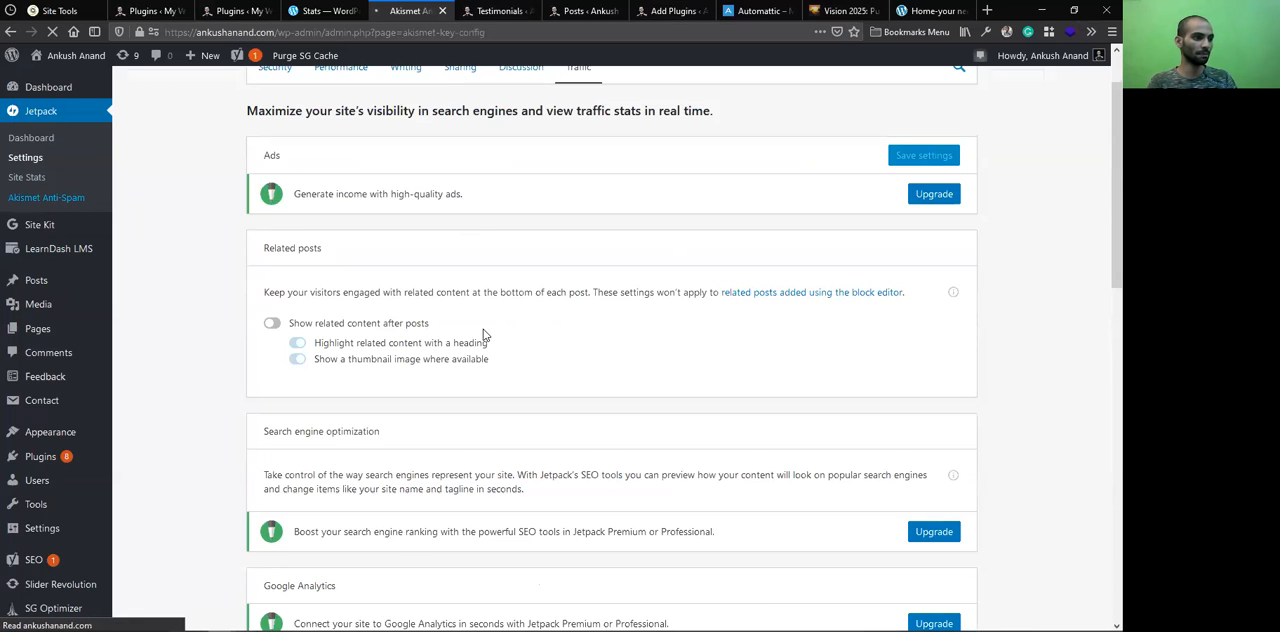
# Examine Akismet's spam statistics, its time-saved banner, and the comment, strictness and privacy settings
pyautogui.scroll(-3, 495, 360)
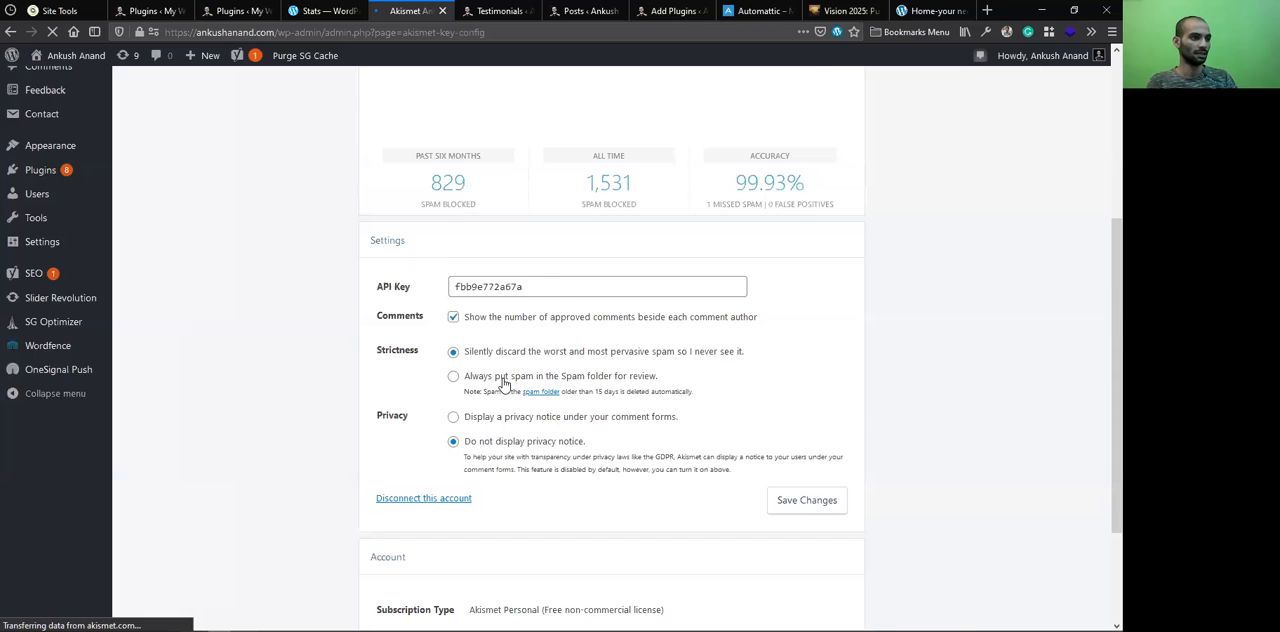
pyautogui.scroll(-1, 580, 318)
pyautogui.scroll(5, 645, 203)
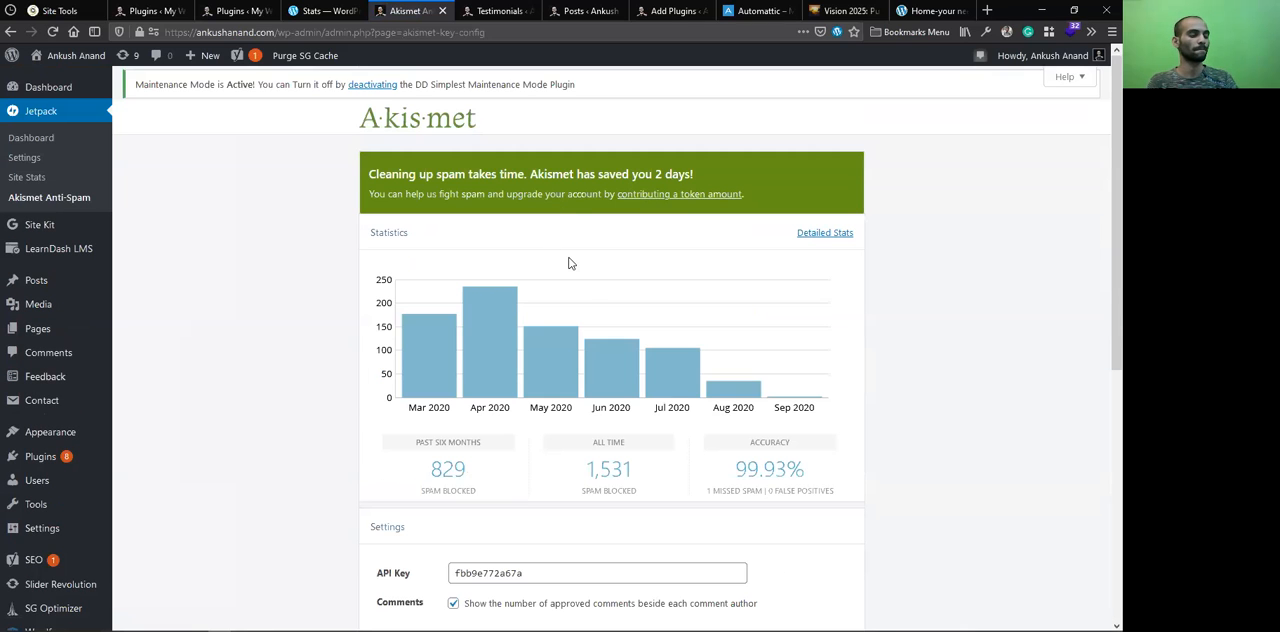
pyautogui.scroll(-1, 535, 257)
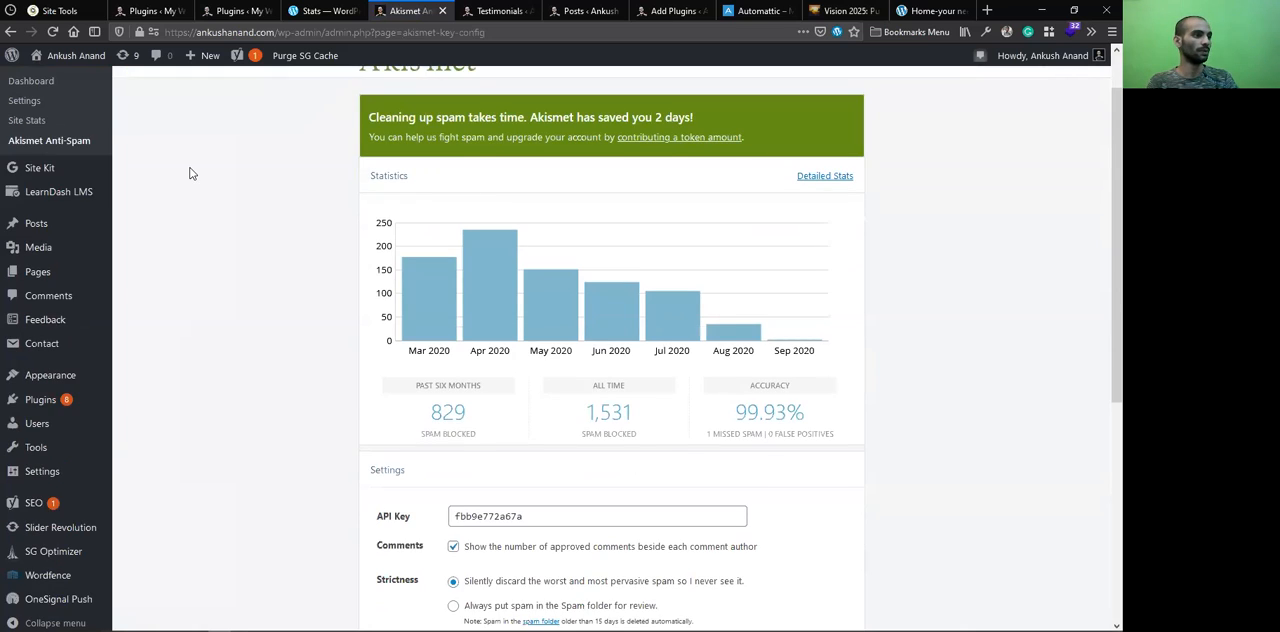
pyautogui.scroll(1, 191, 172)
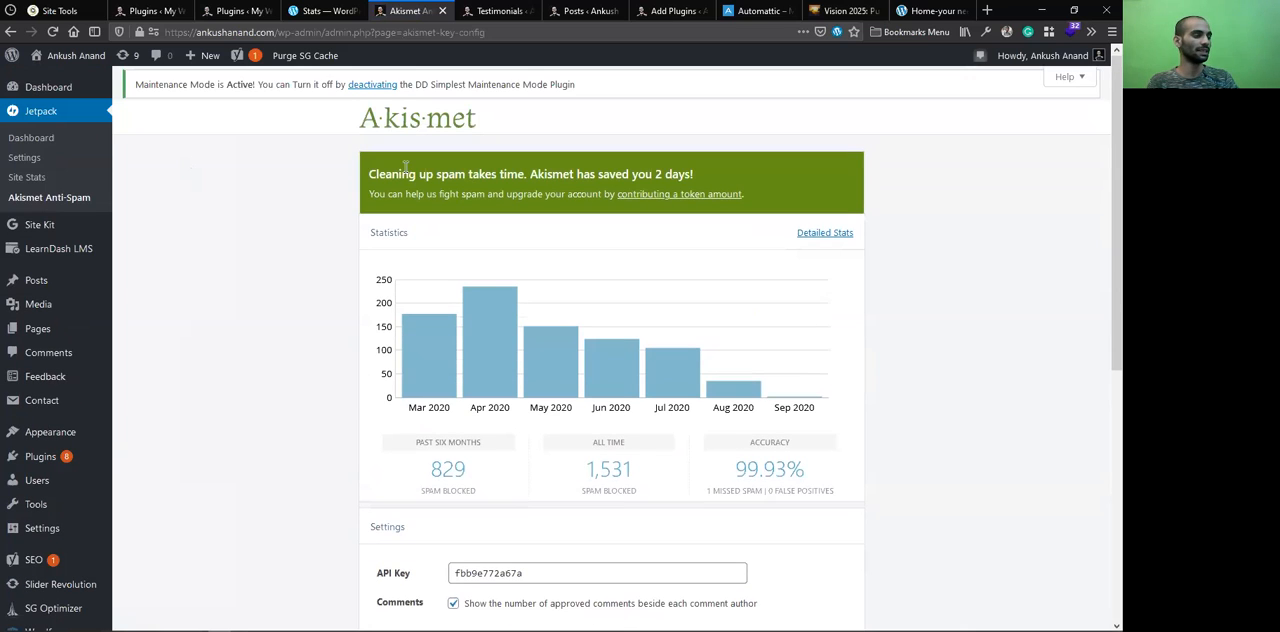
pyautogui.tripleClick(498, 167)
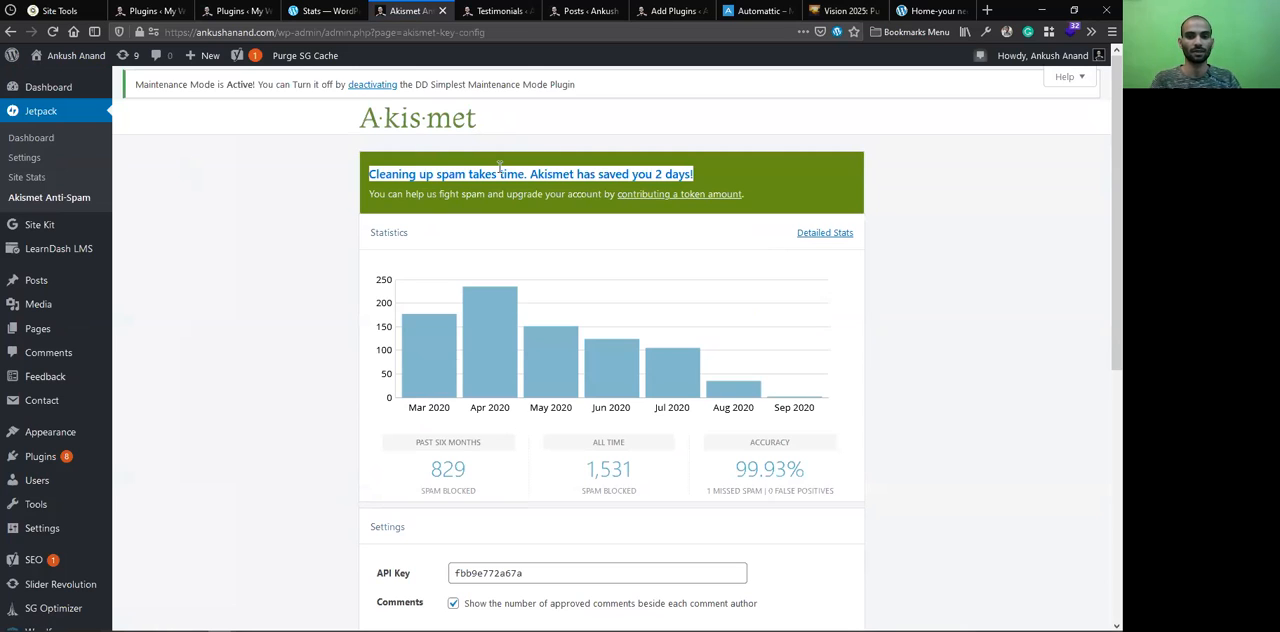
pyautogui.click(798, 188)
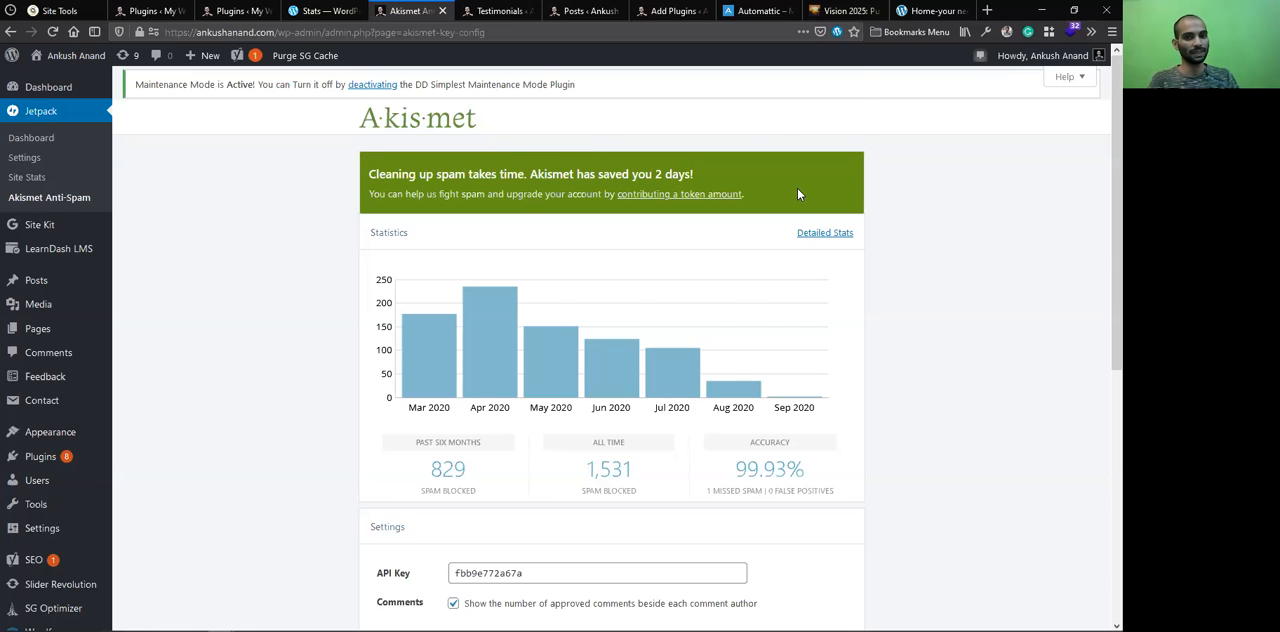
pyautogui.scroll(-3, 797, 187)
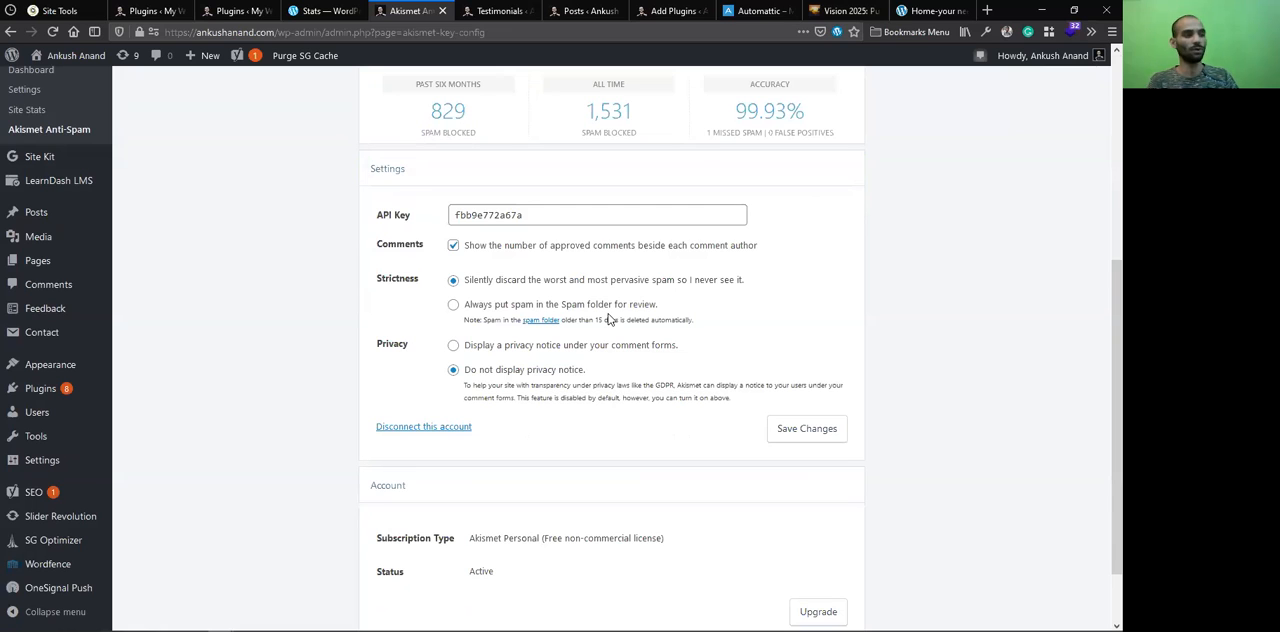
# View the rest of the Akismet settings and load the blog's writings subdomain in place of the Posts list
pyautogui.scroll(-1, 608, 318)
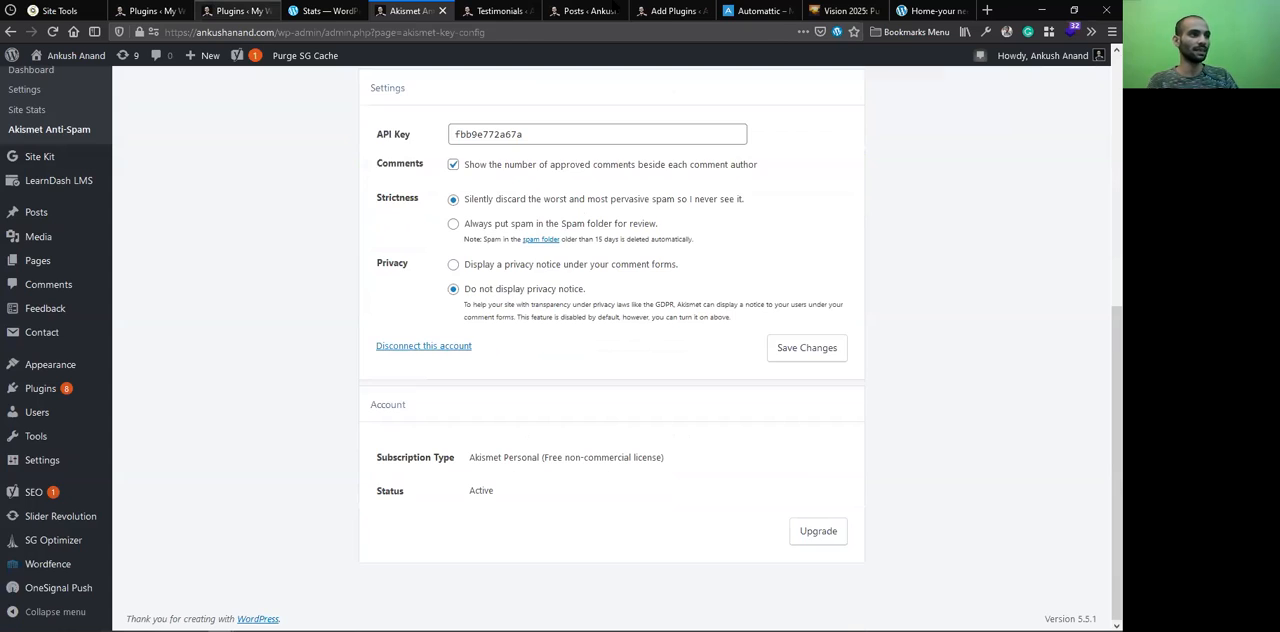
pyautogui.click(240, 11)
pyautogui.click(567, 8)
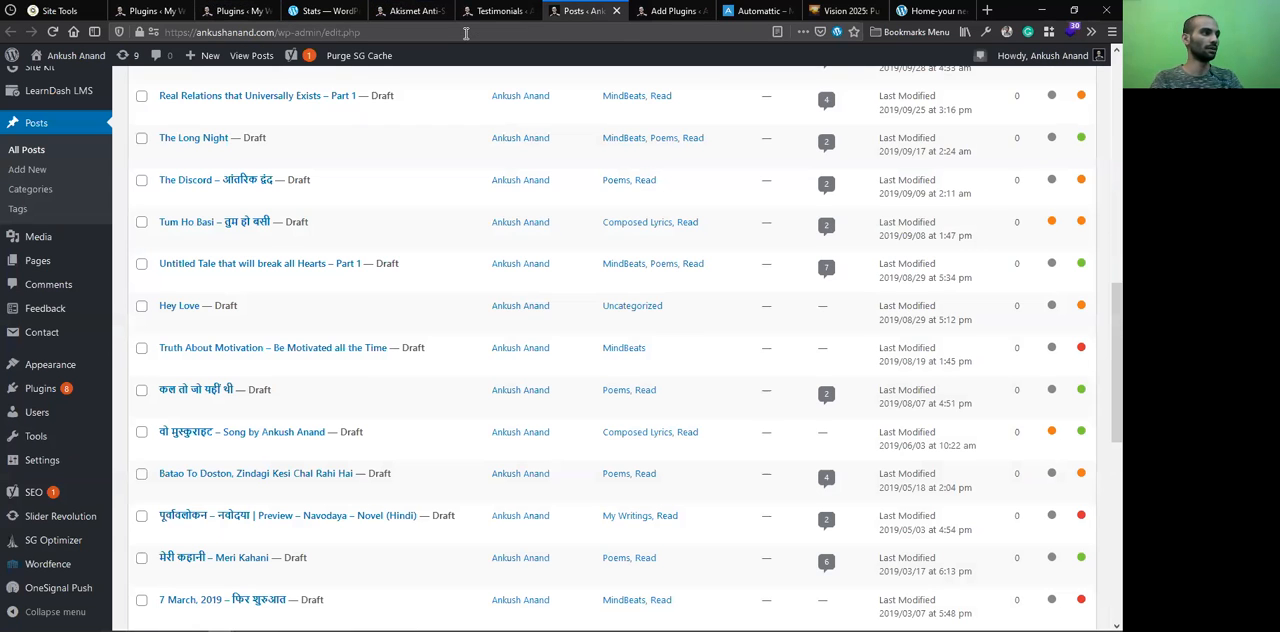
pyautogui.click(466, 33)
pyautogui.write('wri')
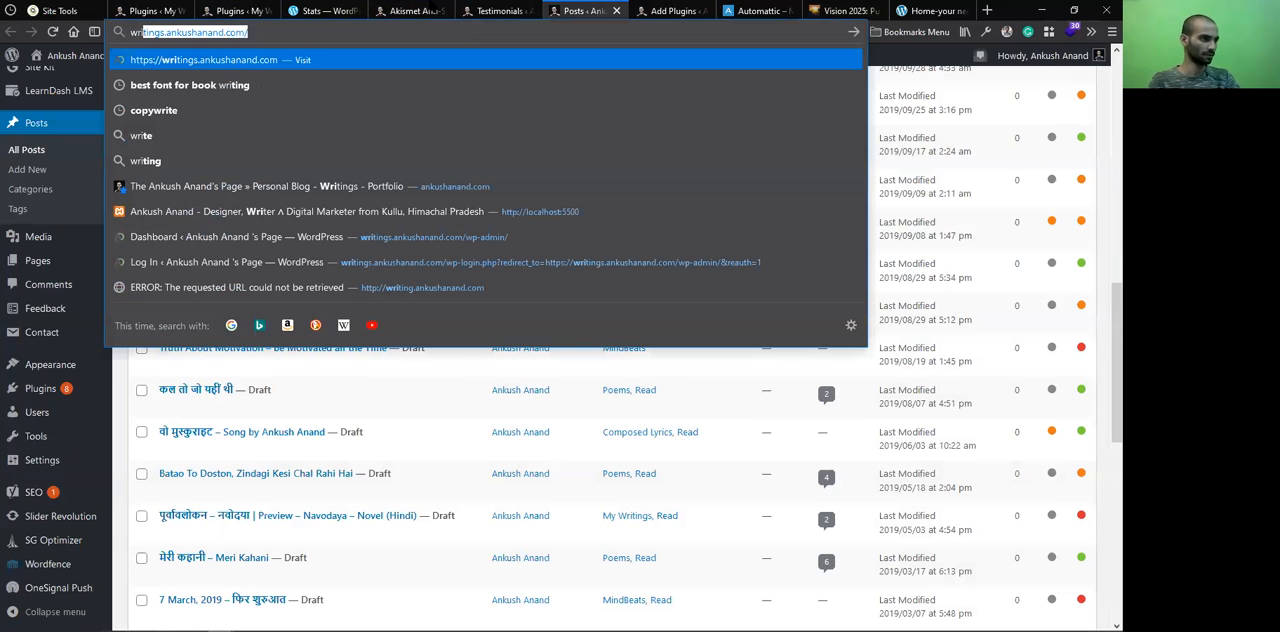
pyautogui.press('Return')
# Look over the writings blog's homepage, including its header and newest post
pyautogui.click(431, 7)
pyautogui.click(325, 9)
pyautogui.click(256, 8)
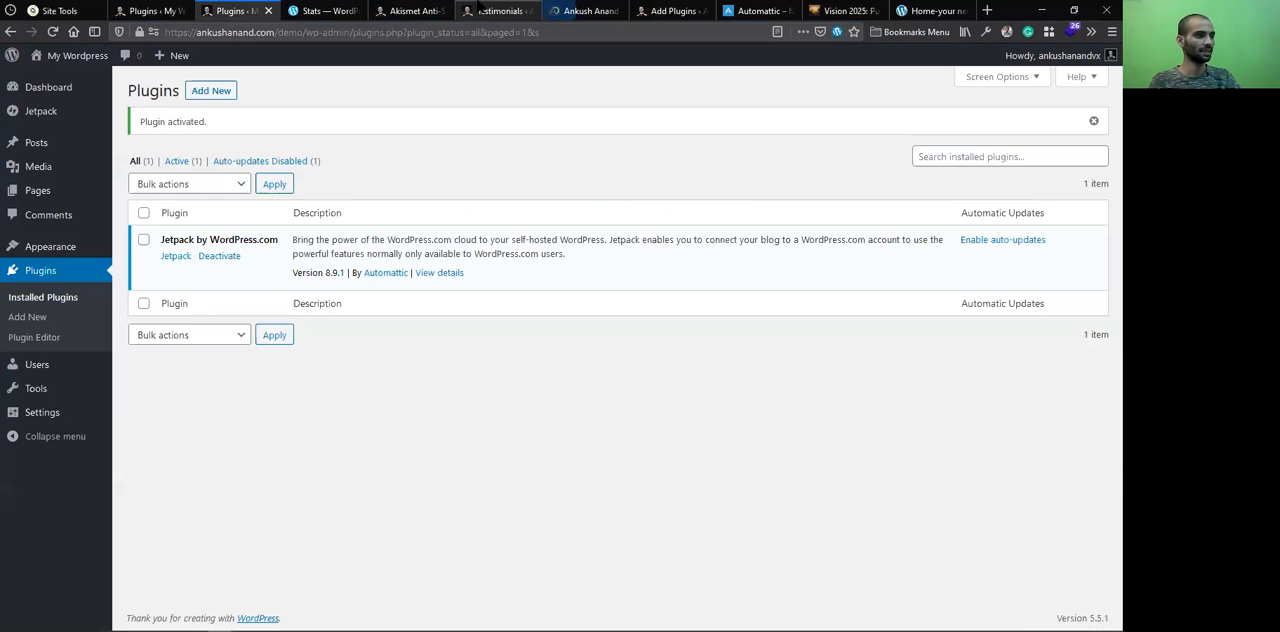
pyautogui.click(588, 11)
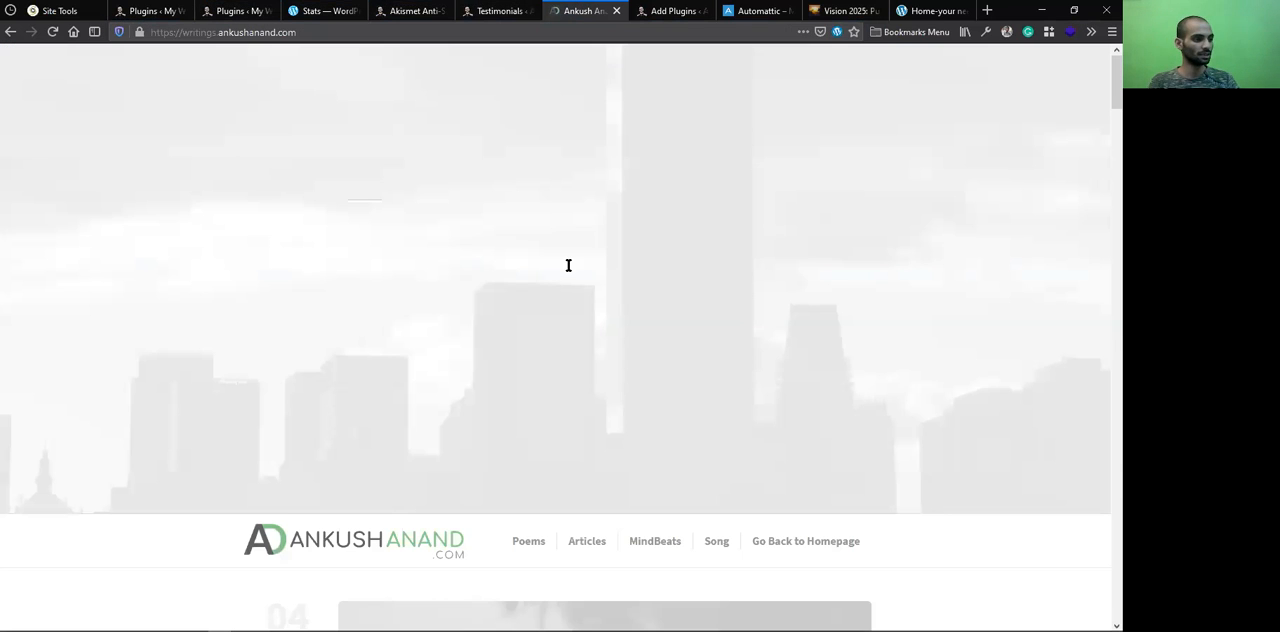
pyautogui.scroll(-3, 540, 230)
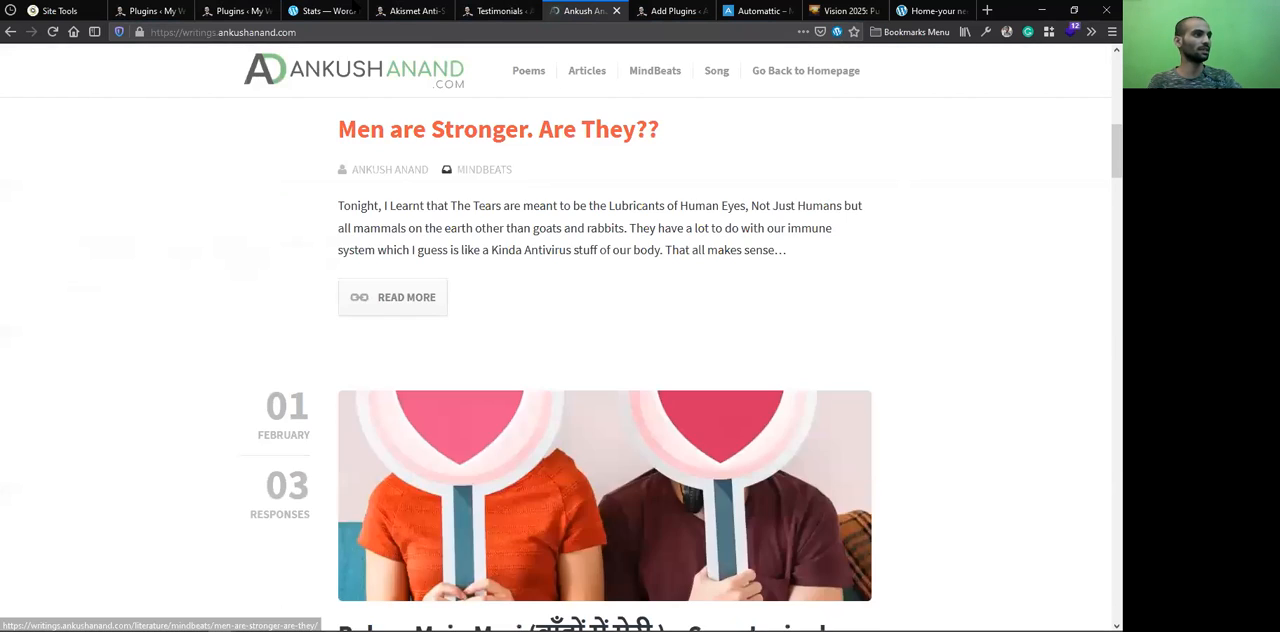
pyautogui.click(500, 11)
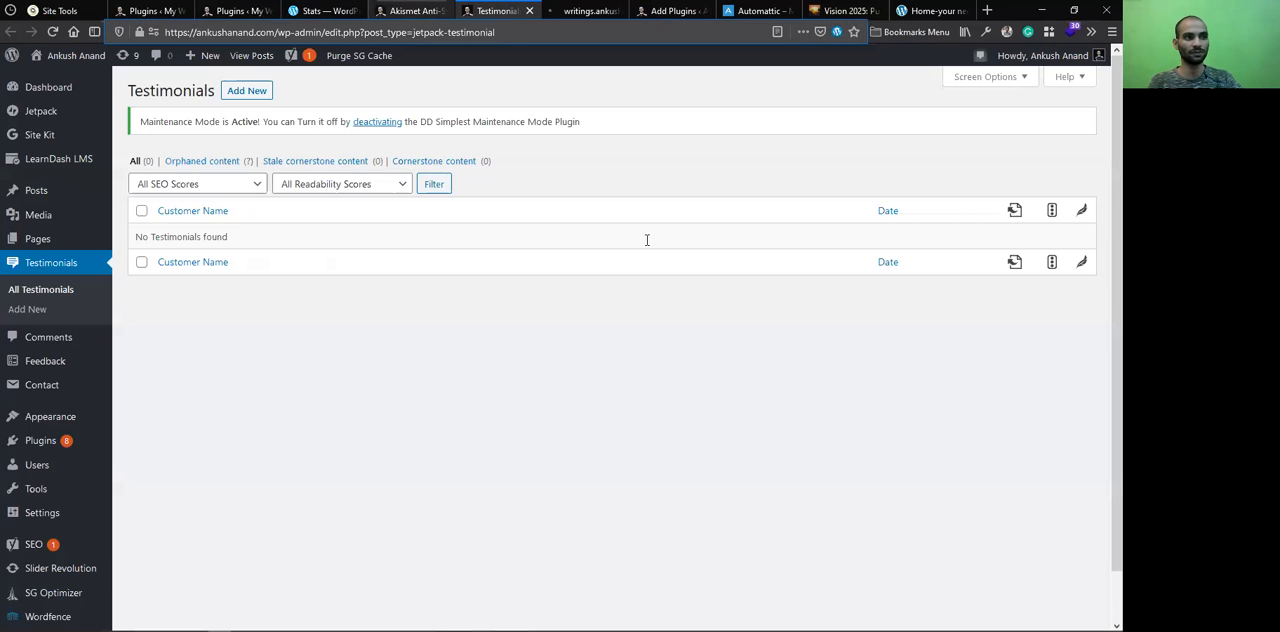
pyautogui.click(328, 11)
pyautogui.click(480, 8)
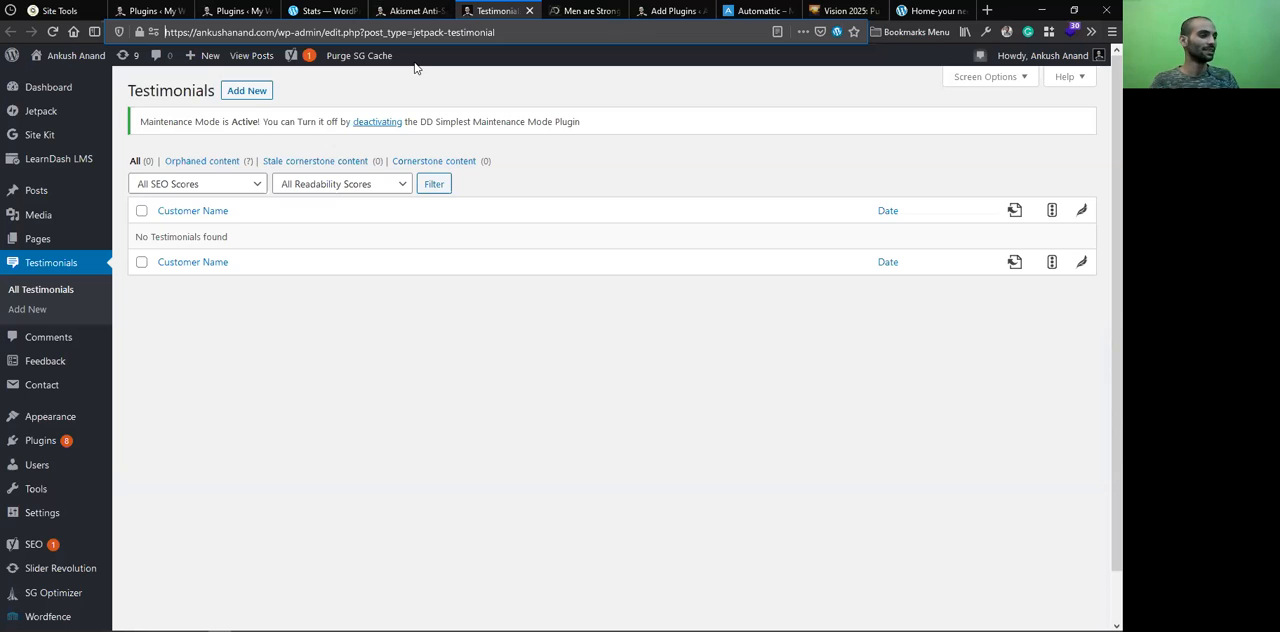
pyautogui.hotkey('ctrl', 'shift', 'Tab')
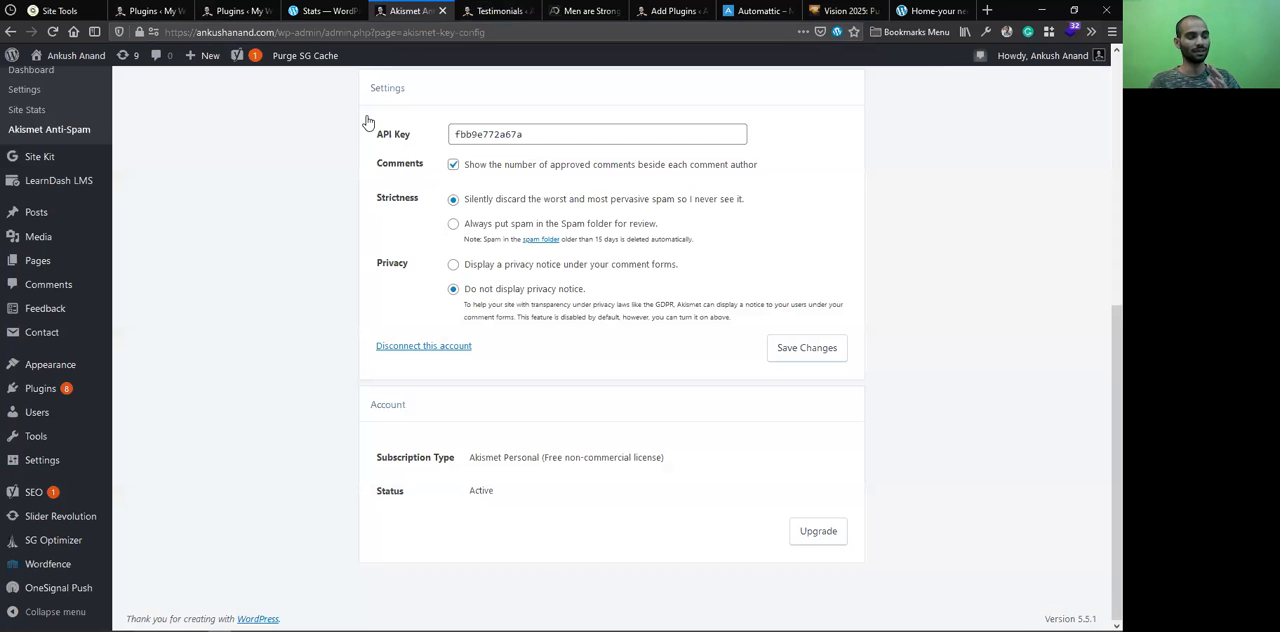
pyautogui.hotkey('ctrl', 'shift', 'Tab')
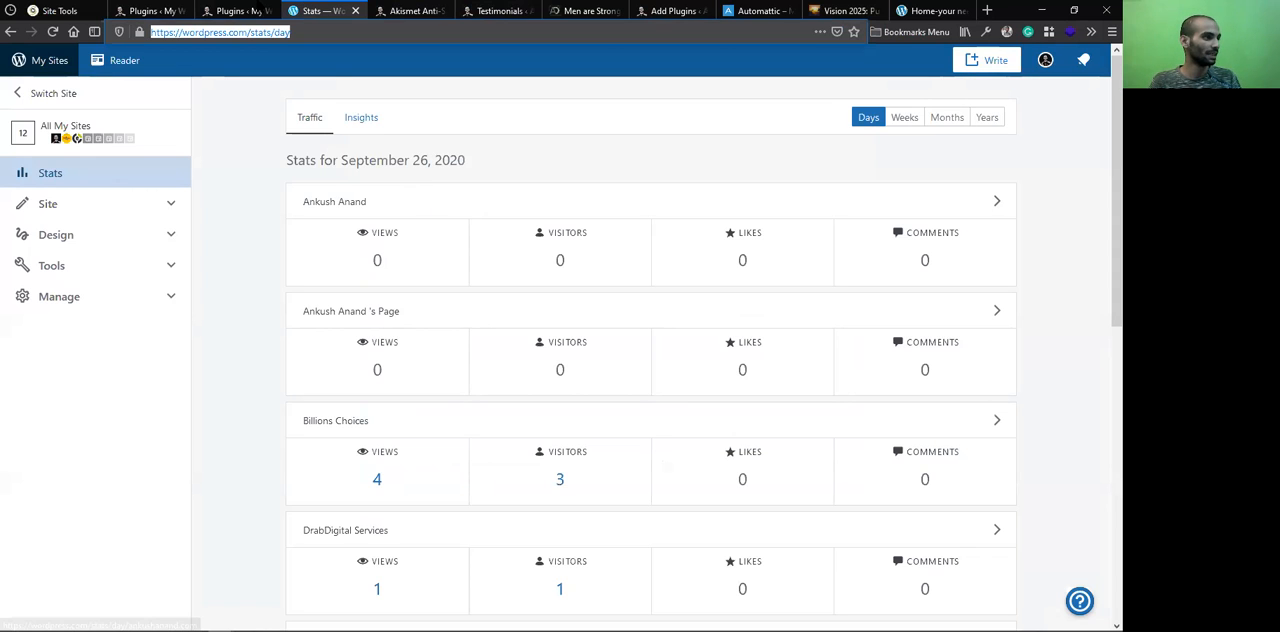
# Open the Jetpack page of the demo WordPress site
pyautogui.click(225, 11)
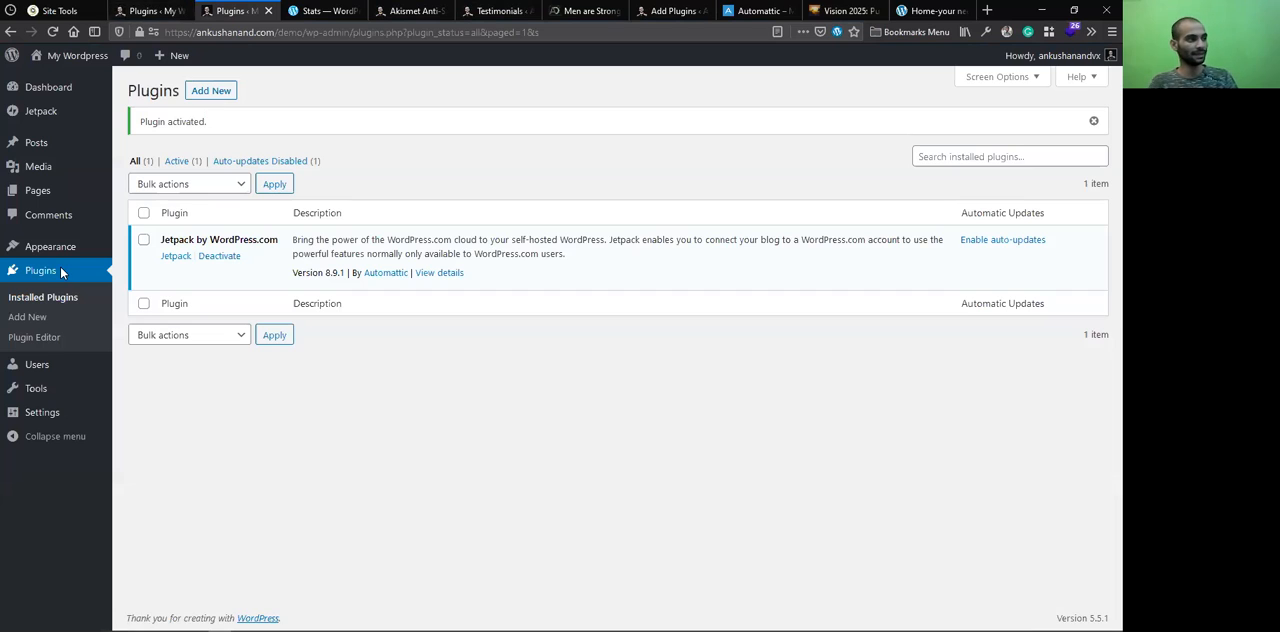
pyautogui.moveTo(84, 58)
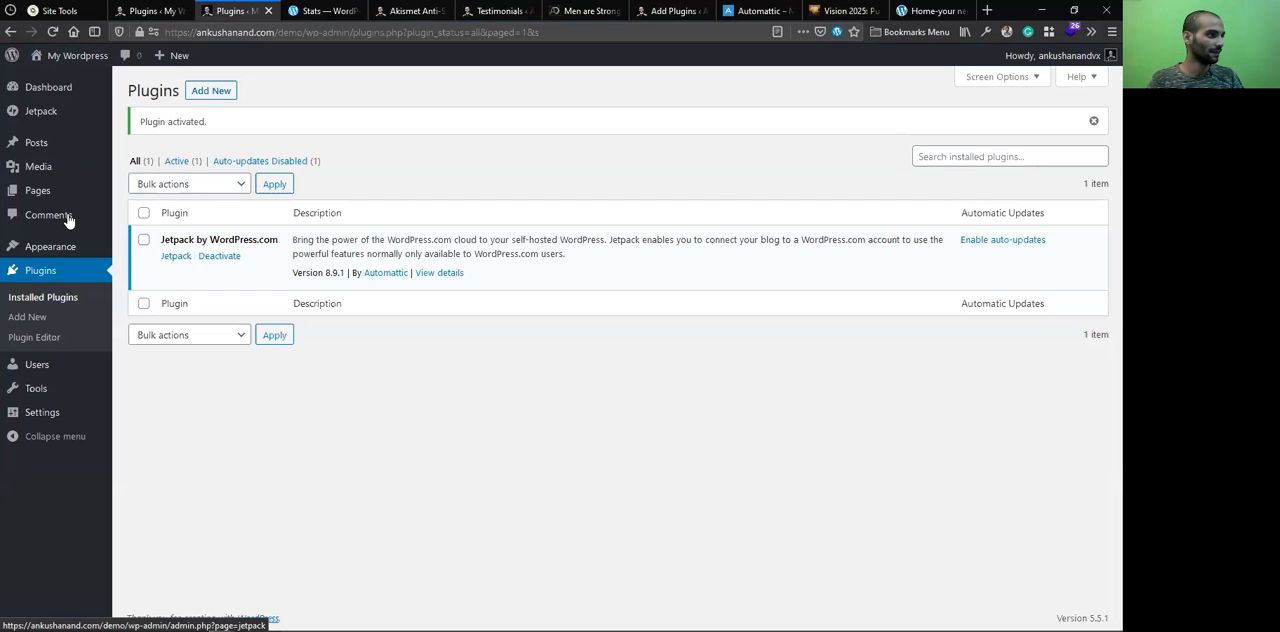
pyautogui.click(41, 114)
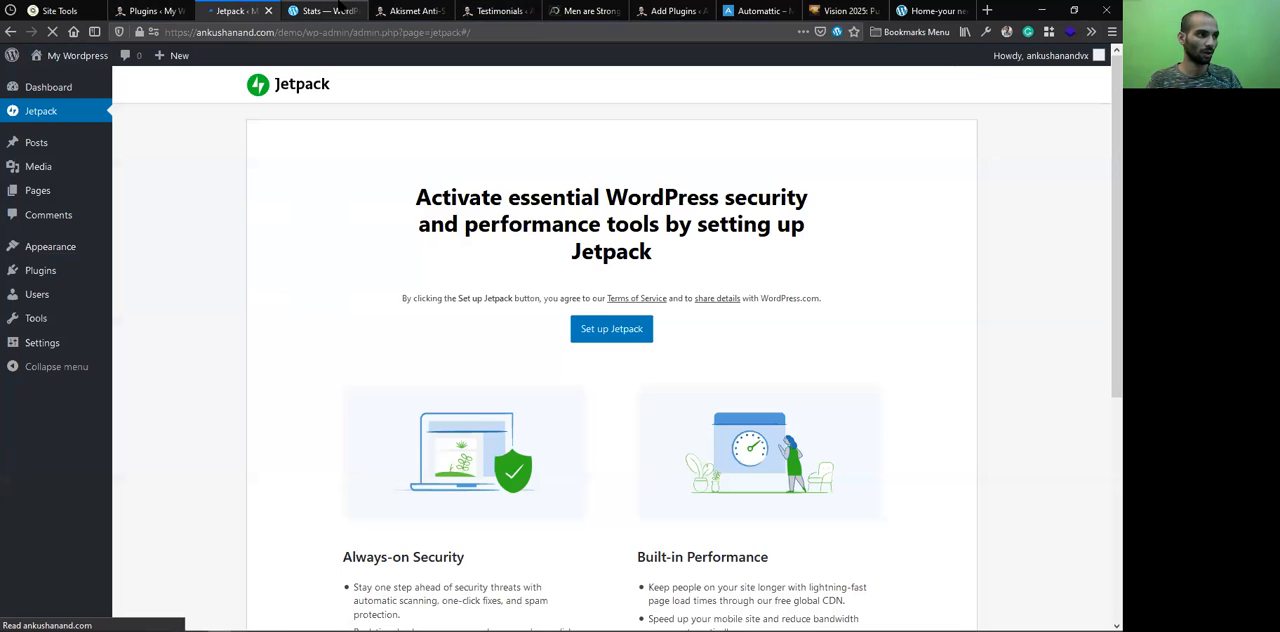
# Log out of the WordPress.com account from its profile page and close that page
pyautogui.click(340, 11)
pyautogui.click(1045, 61)
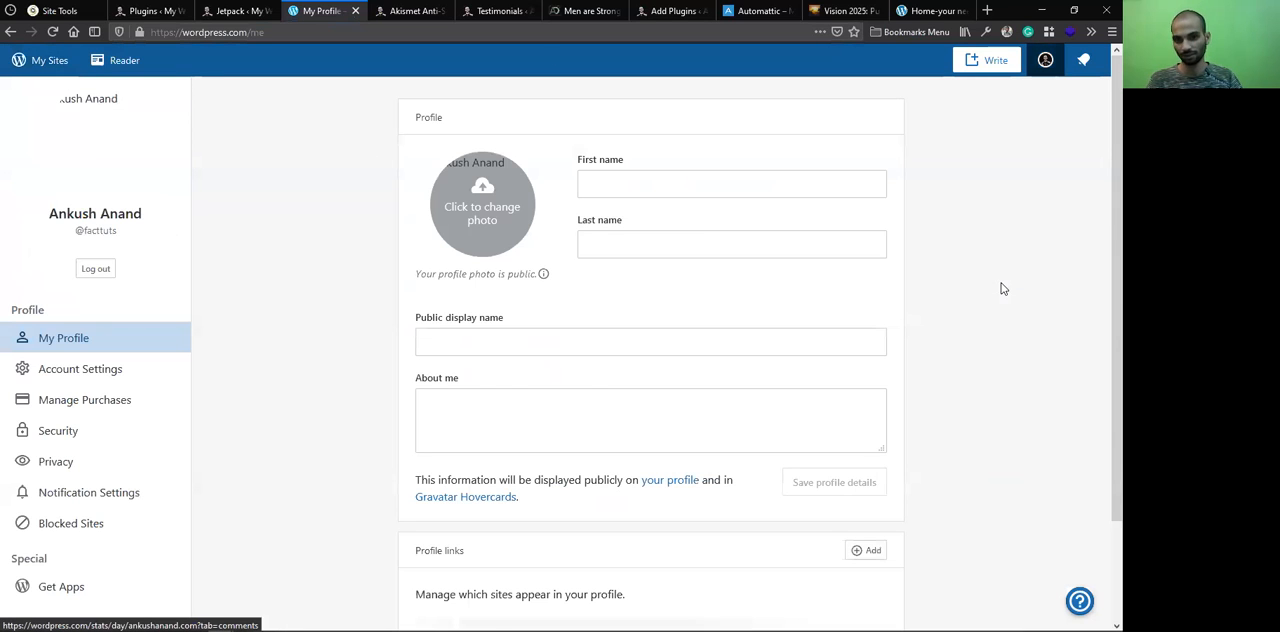
pyautogui.click(94, 270)
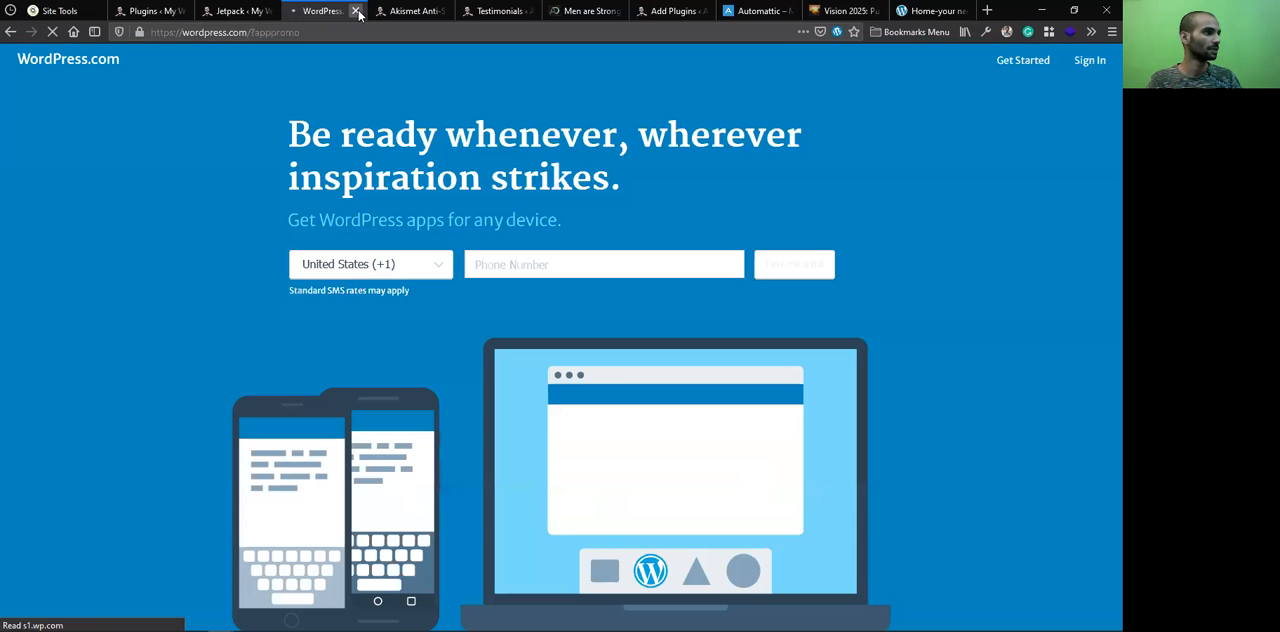
pyautogui.click(356, 11)
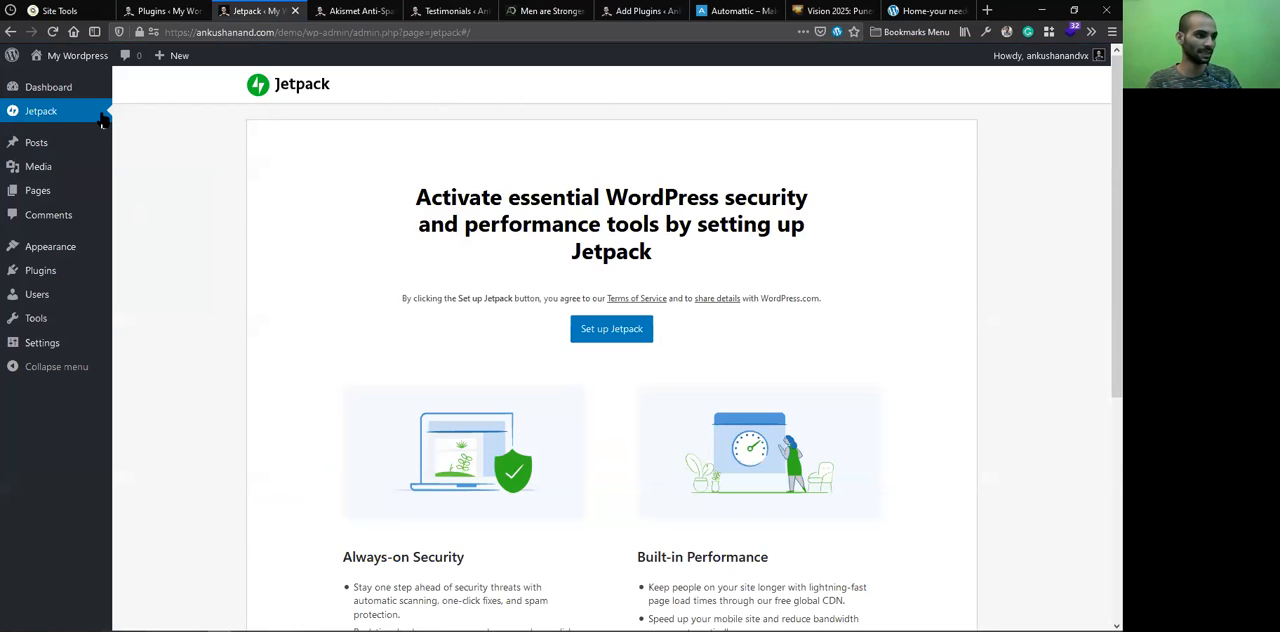
# Start setting up Jetpack on the demo site, continuing with a WordPress.com account
pyautogui.click(593, 331)
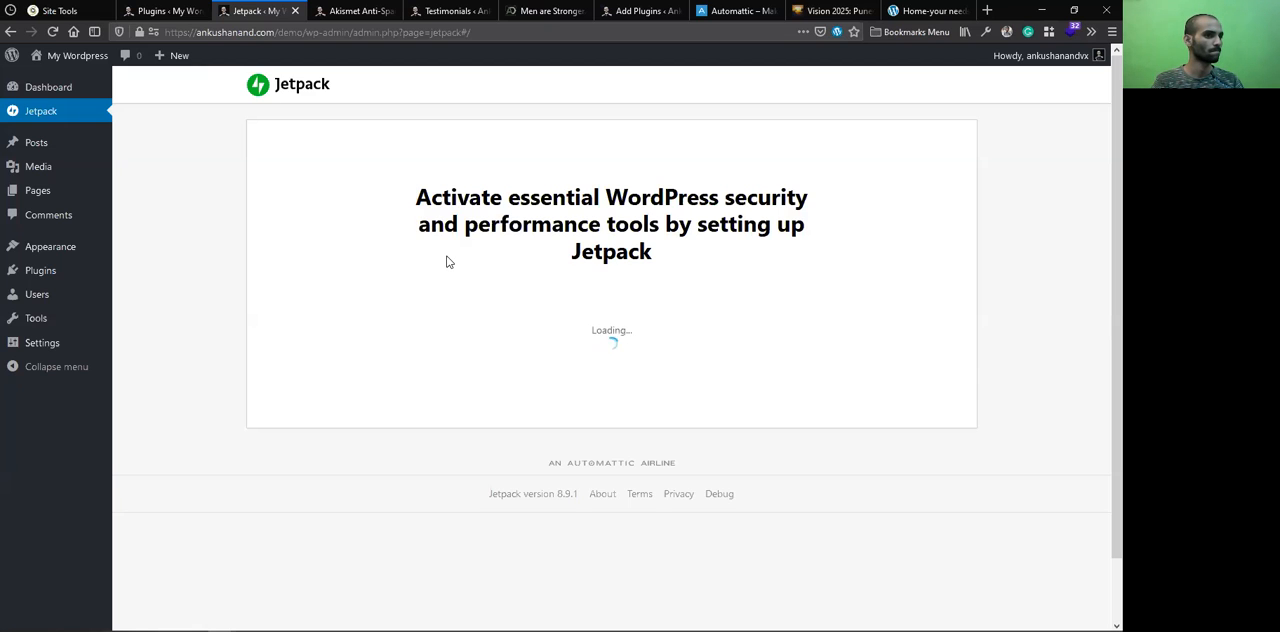
pyautogui.scroll(-1, 484, 347)
pyautogui.scroll(1, 484, 347)
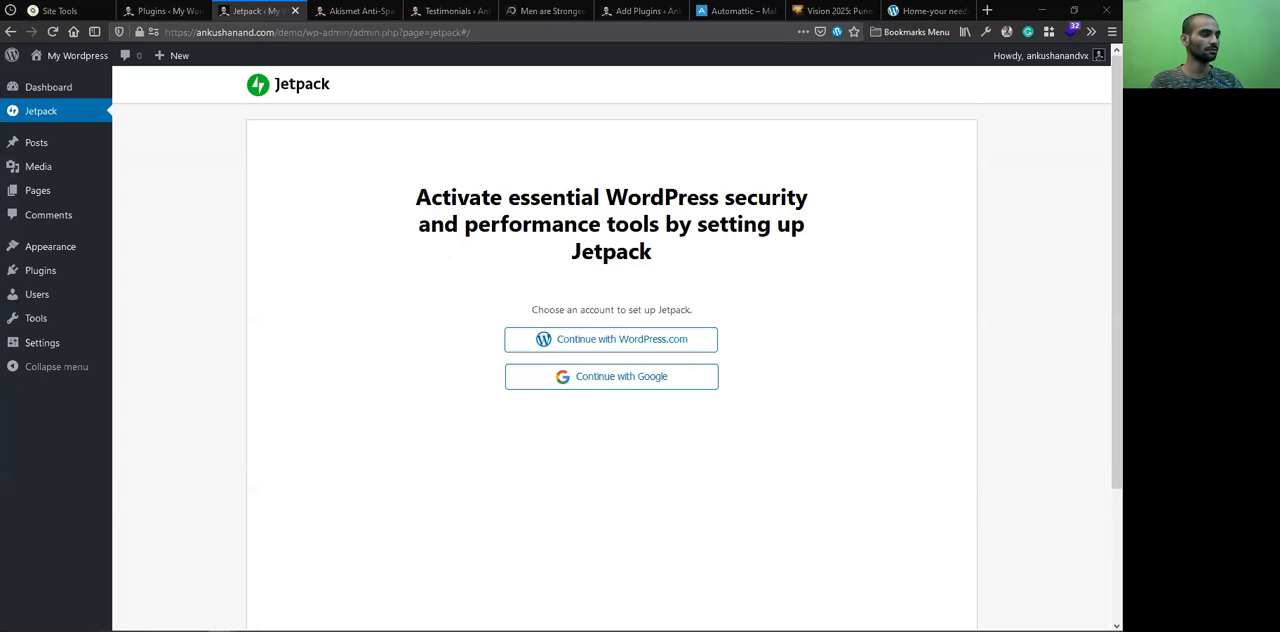
pyautogui.click(583, 350)
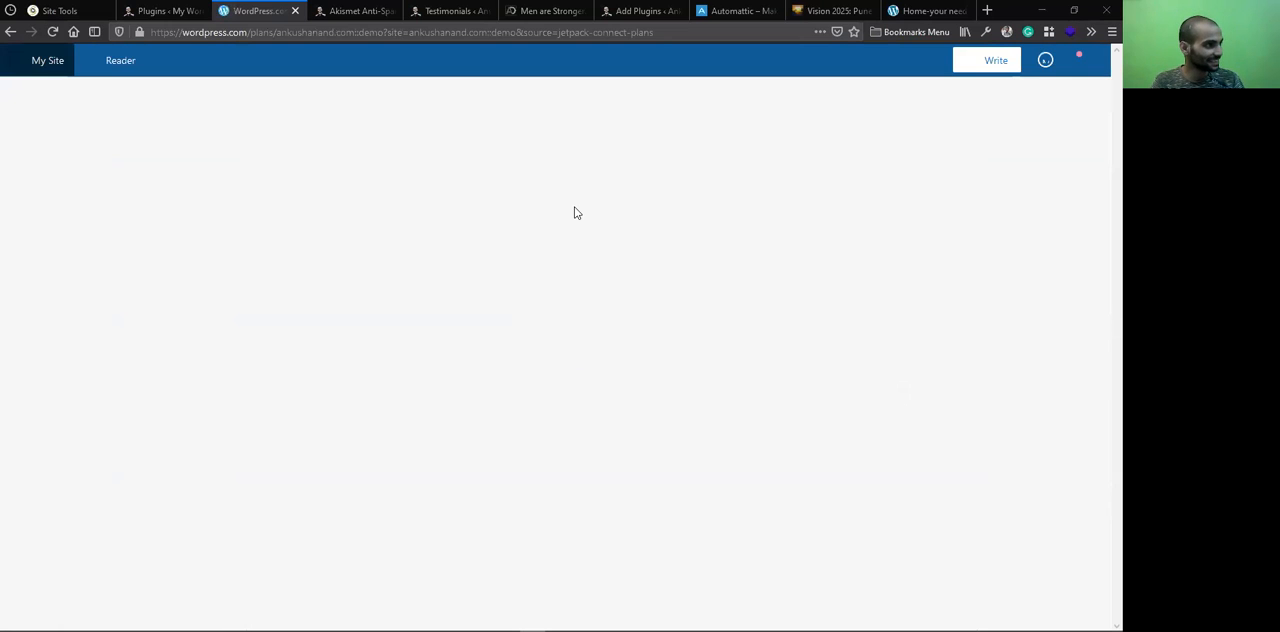
# Switch to the XMind mind map, expand Developed by Automattic and its summary, and point out .COM under WordPress.org & WordPress.com
pyautogui.moveTo(244, 33); pyautogui.dragTo(157, 32)
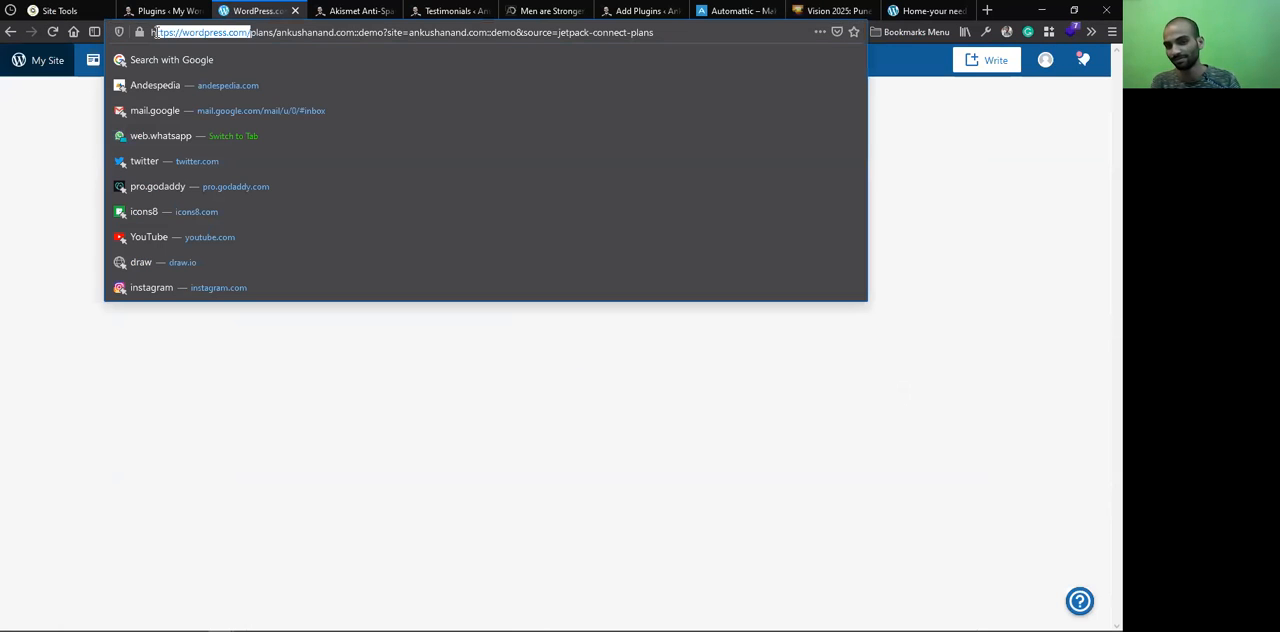
pyautogui.click(557, 303)
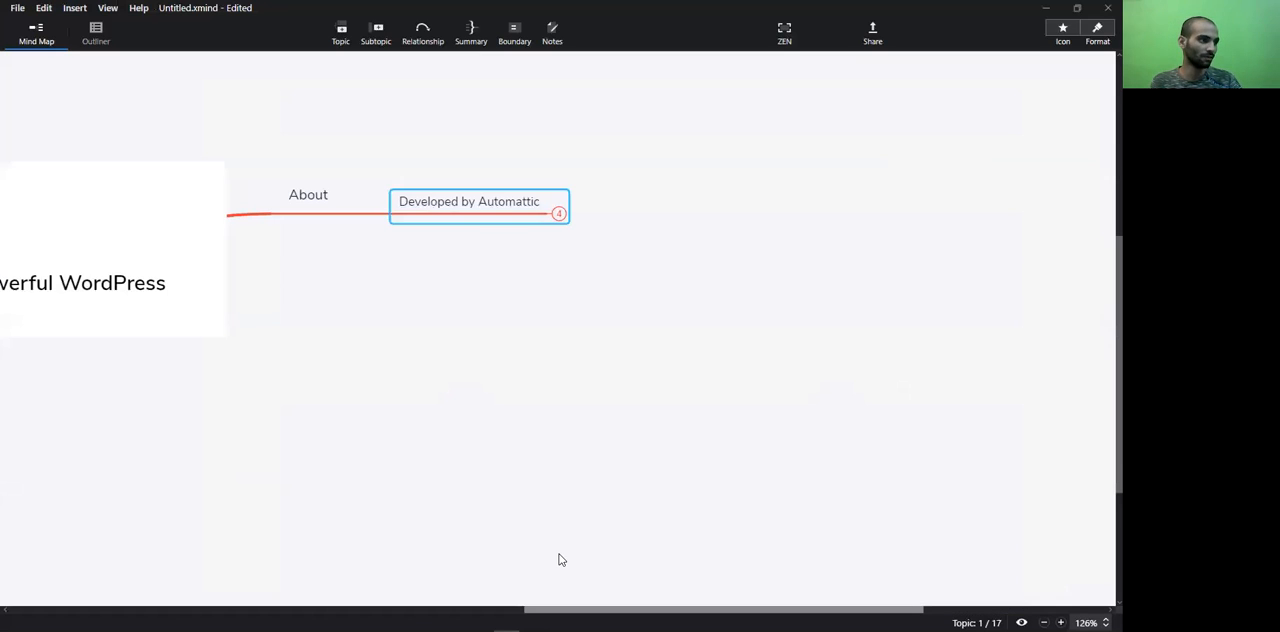
pyautogui.click(683, 212)
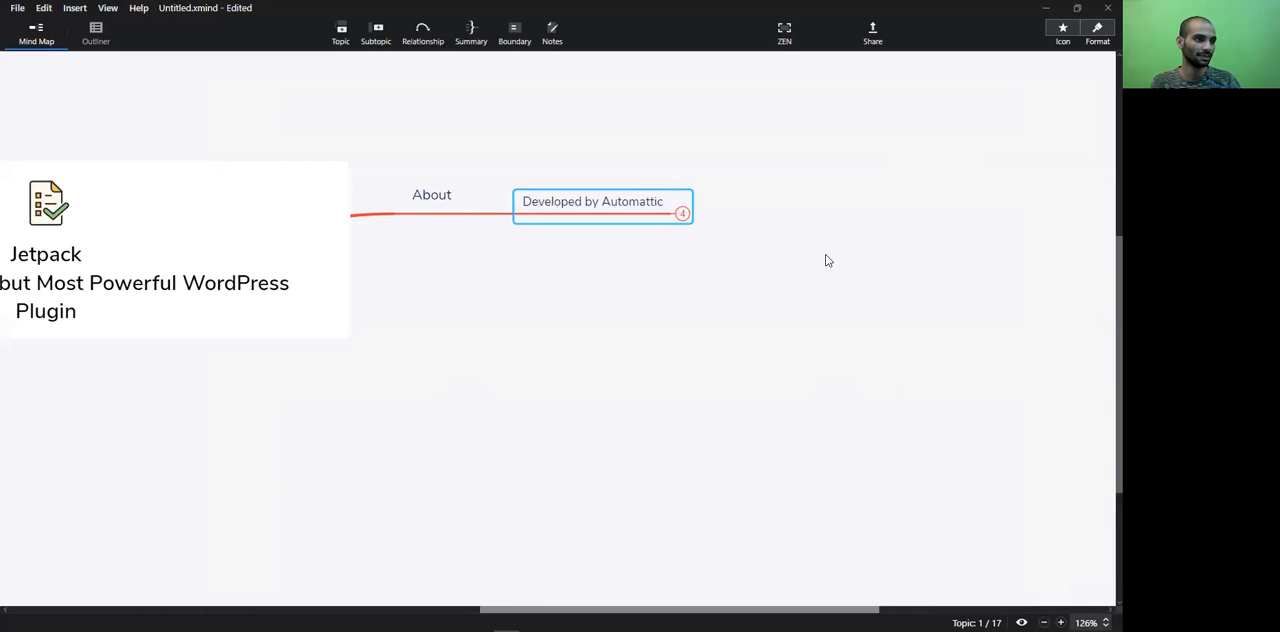
pyautogui.click(979, 204)
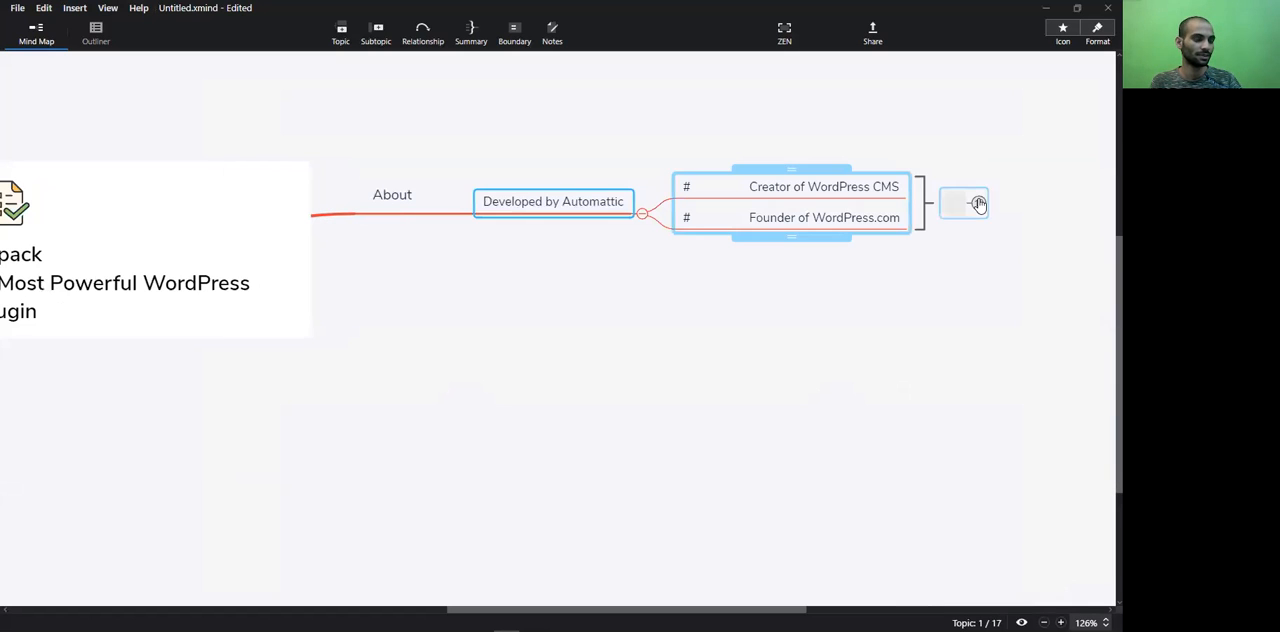
pyautogui.moveTo(727, 608); pyautogui.dragTo(803, 569)
pyautogui.hscroll(3, 760, 277)
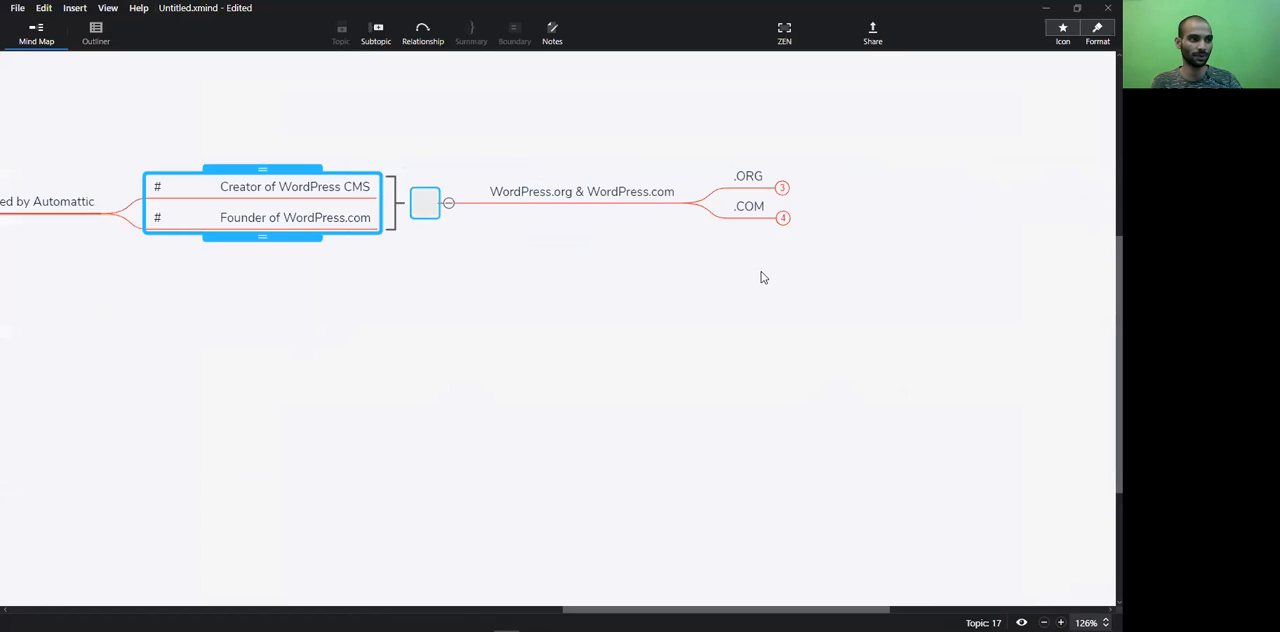
pyautogui.click(785, 226)
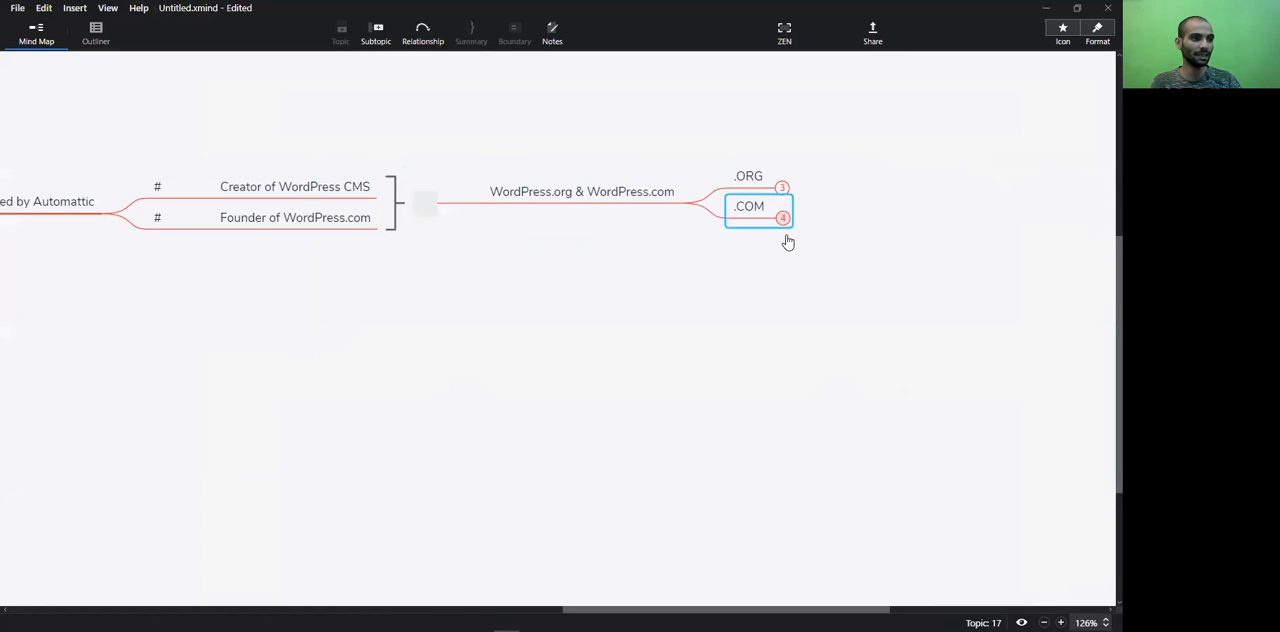
pyautogui.hotkey('ctrl', 'z')
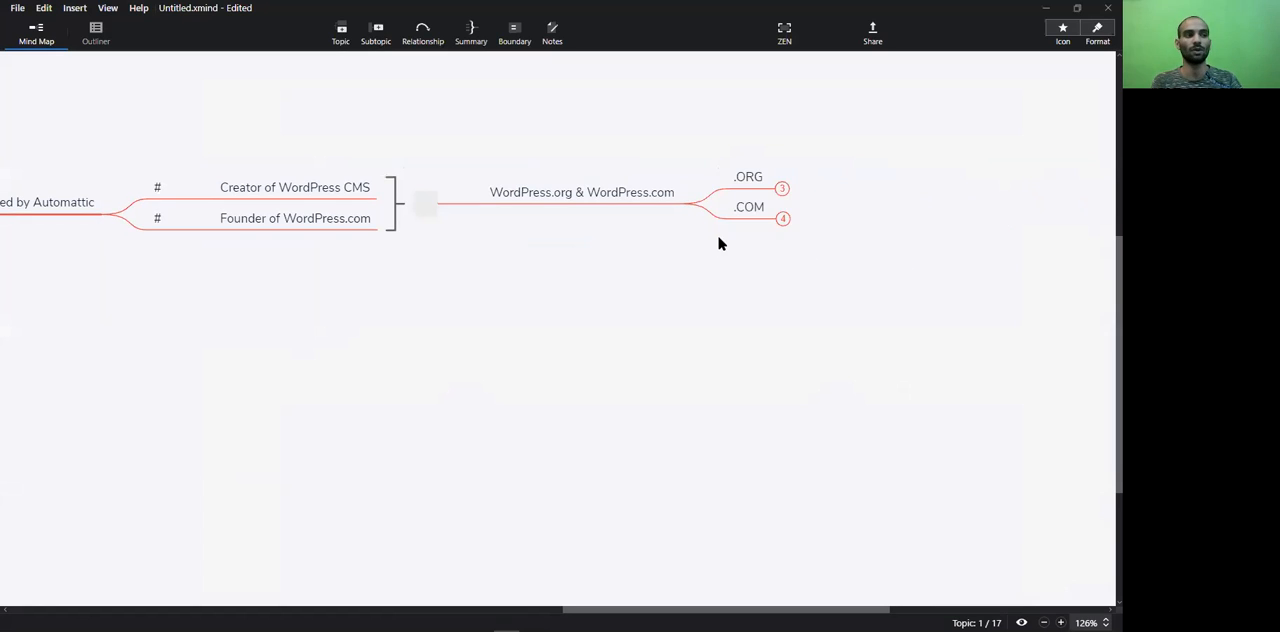
pyautogui.click(721, 243)
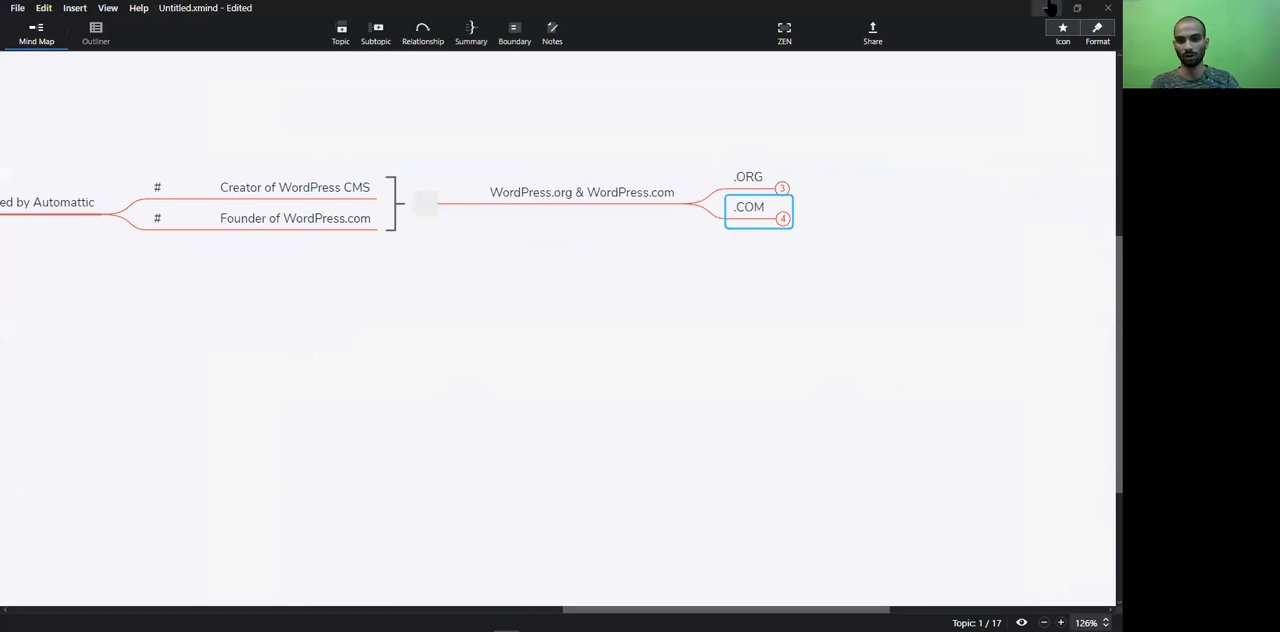
# Switch back to the browser and examine the Jetpack Security and Complete plans alongside the Backup, Scan and Anti-spam products
pyautogui.hotkey('alt', 'Tab')
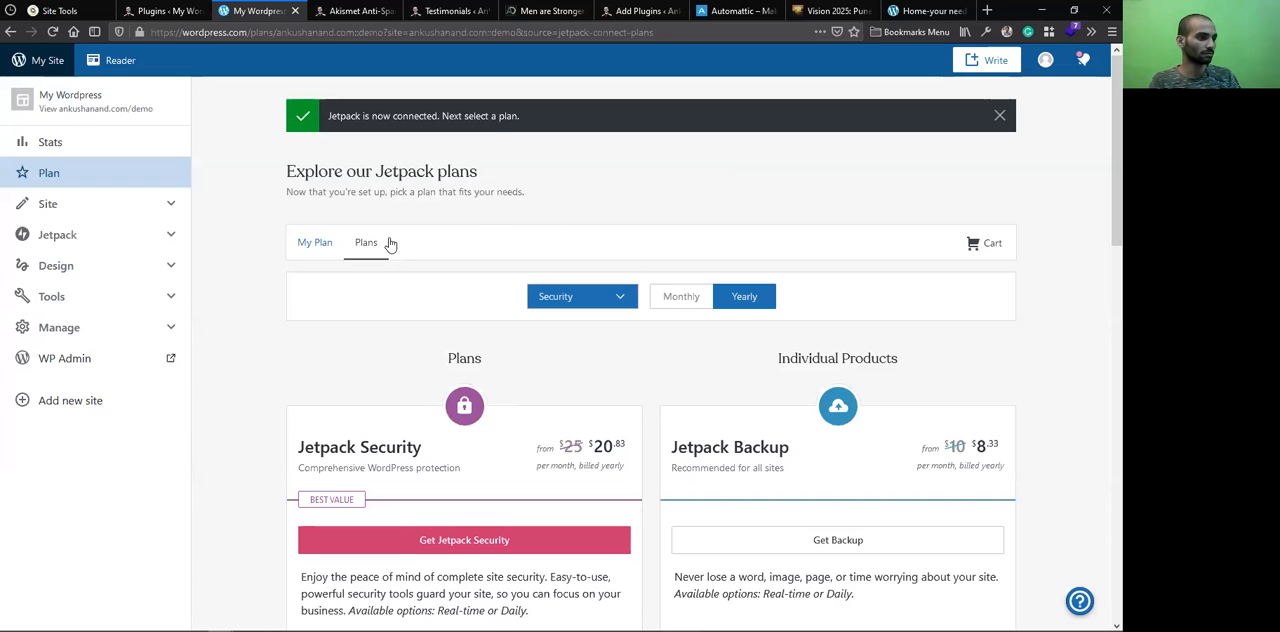
pyautogui.scroll(-3, 440, 300)
pyautogui.scroll(-5, 572, 300)
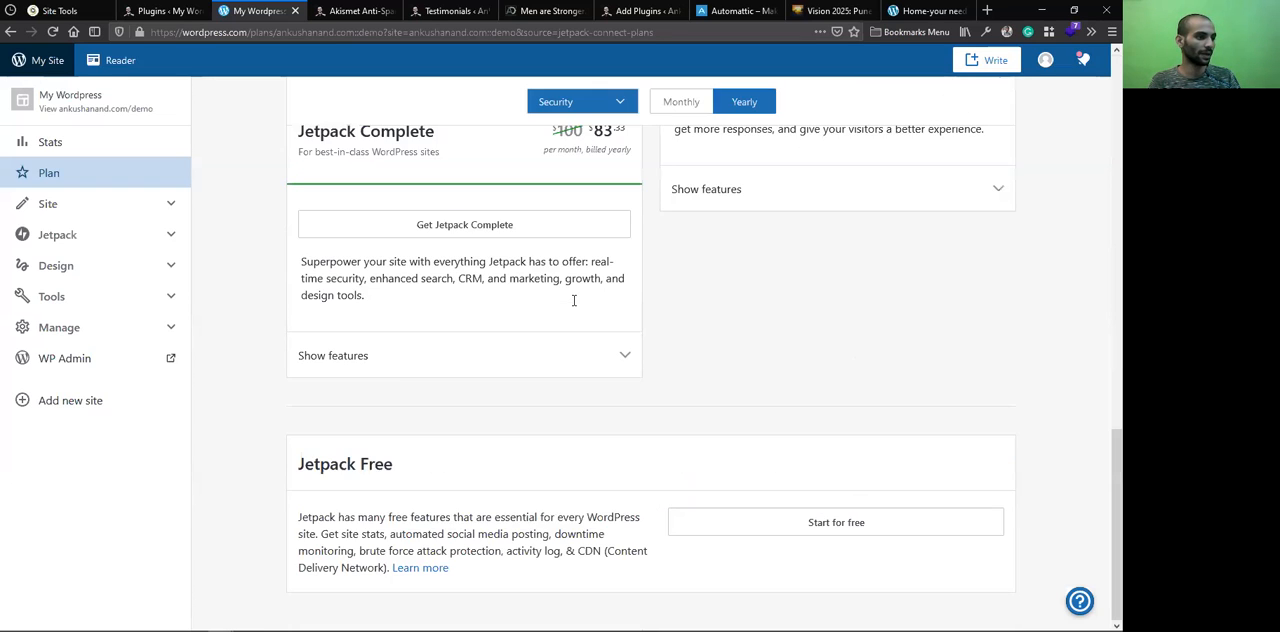
pyautogui.scroll(5, 394, 366)
pyautogui.scroll(3, 396, 294)
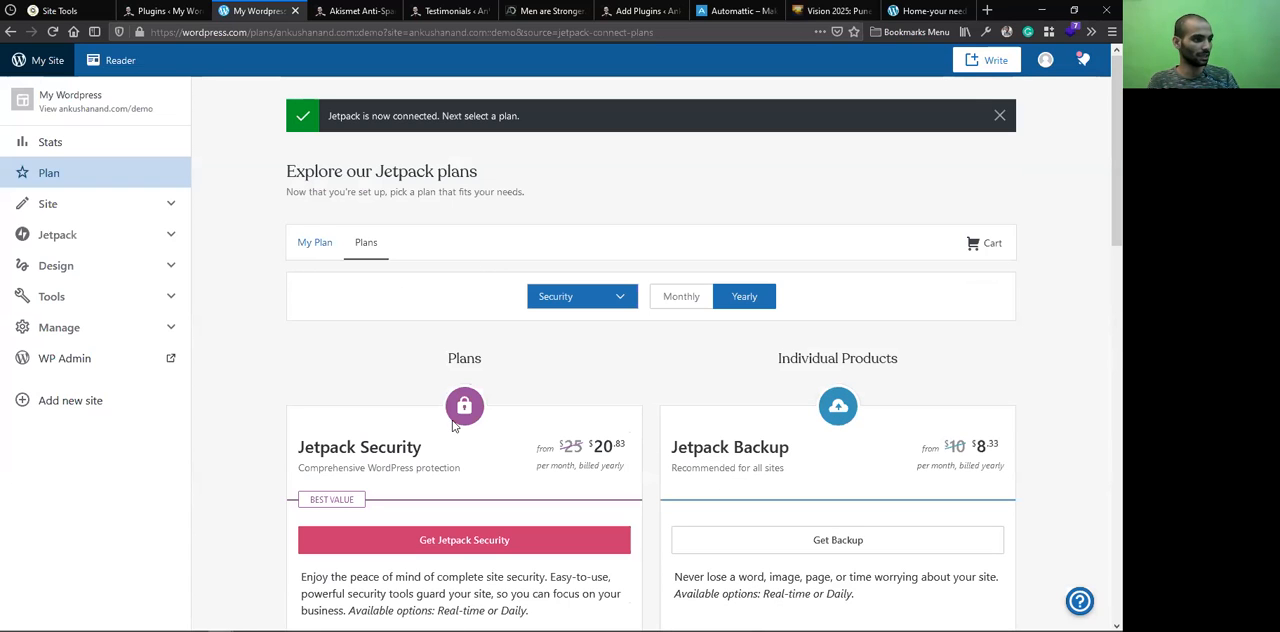
pyautogui.doubleClick(776, 445)
pyautogui.scroll(-2, 726, 364)
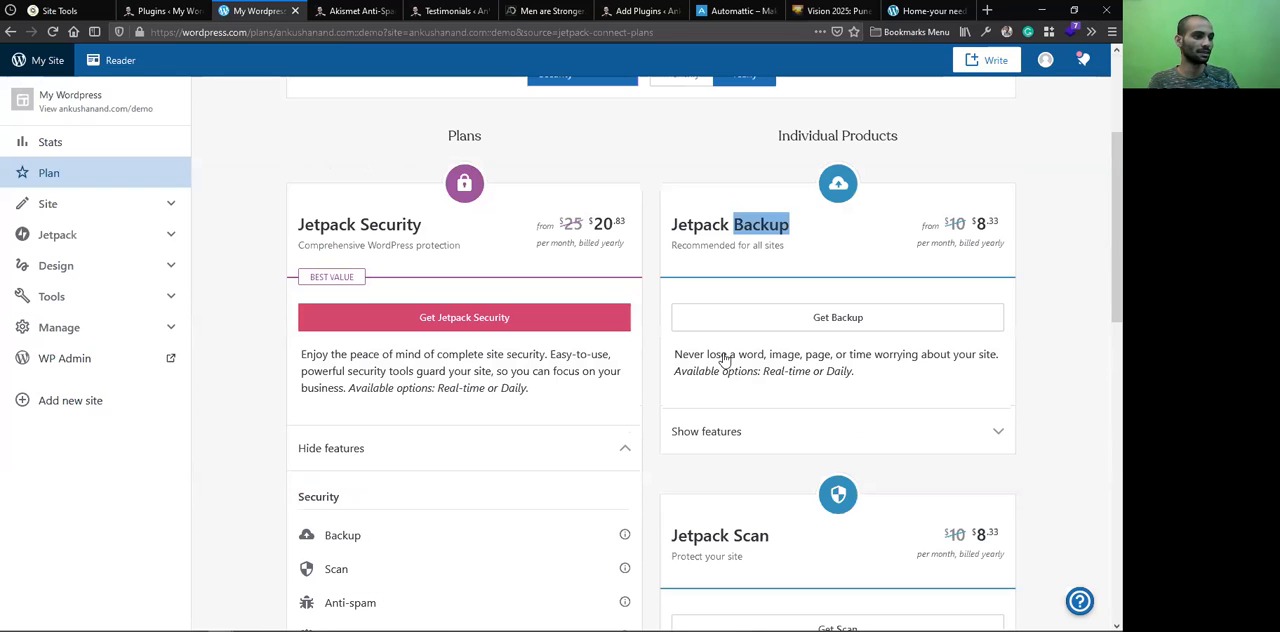
pyautogui.scroll(-4, 509, 303)
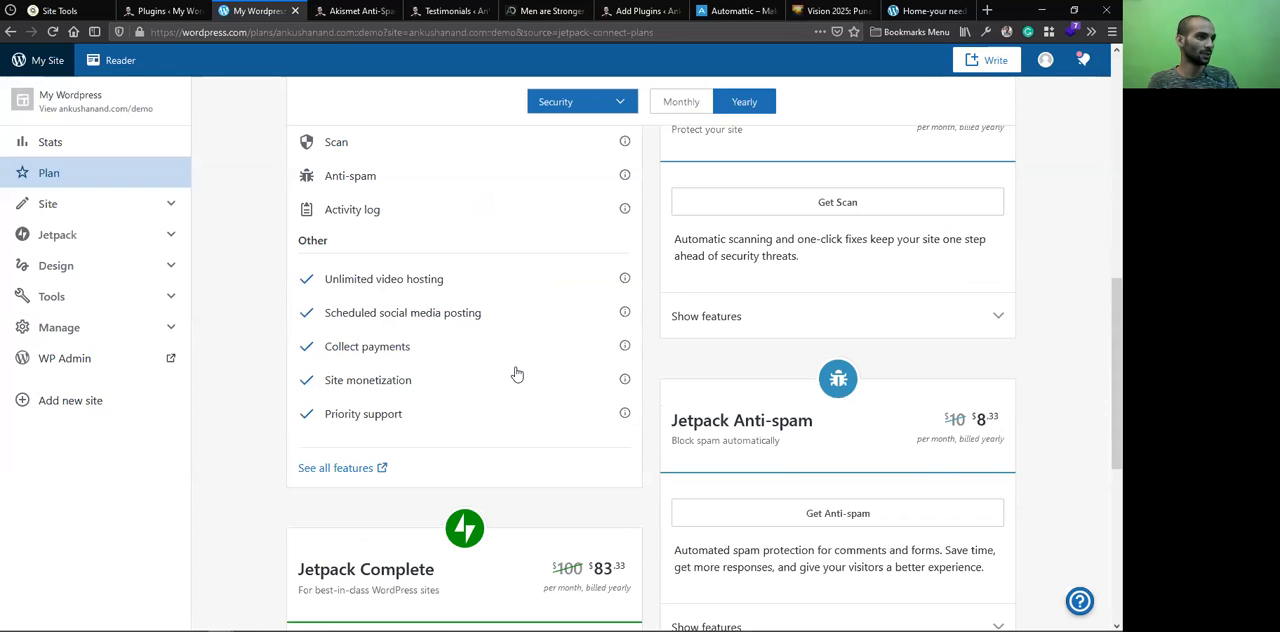
pyautogui.scroll(6, 517, 261)
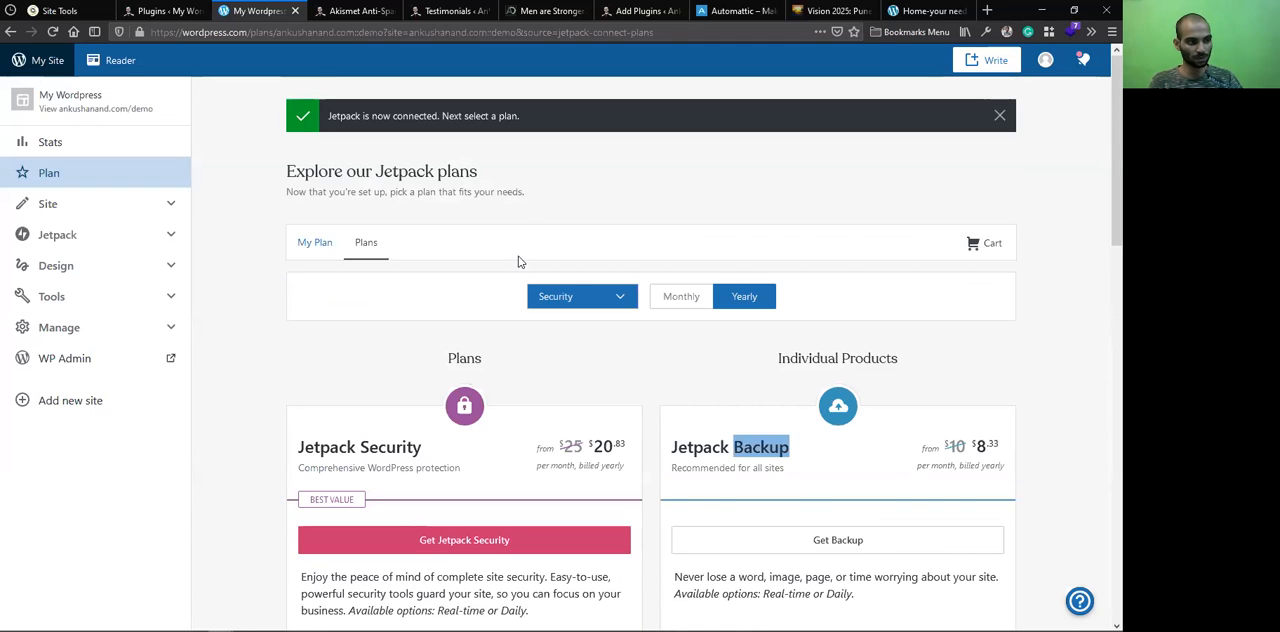
# Start the demo site on the Jetpack Free plan
pyautogui.scroll(-4, 576, 218)
pyautogui.scroll(-5, 570, 220)
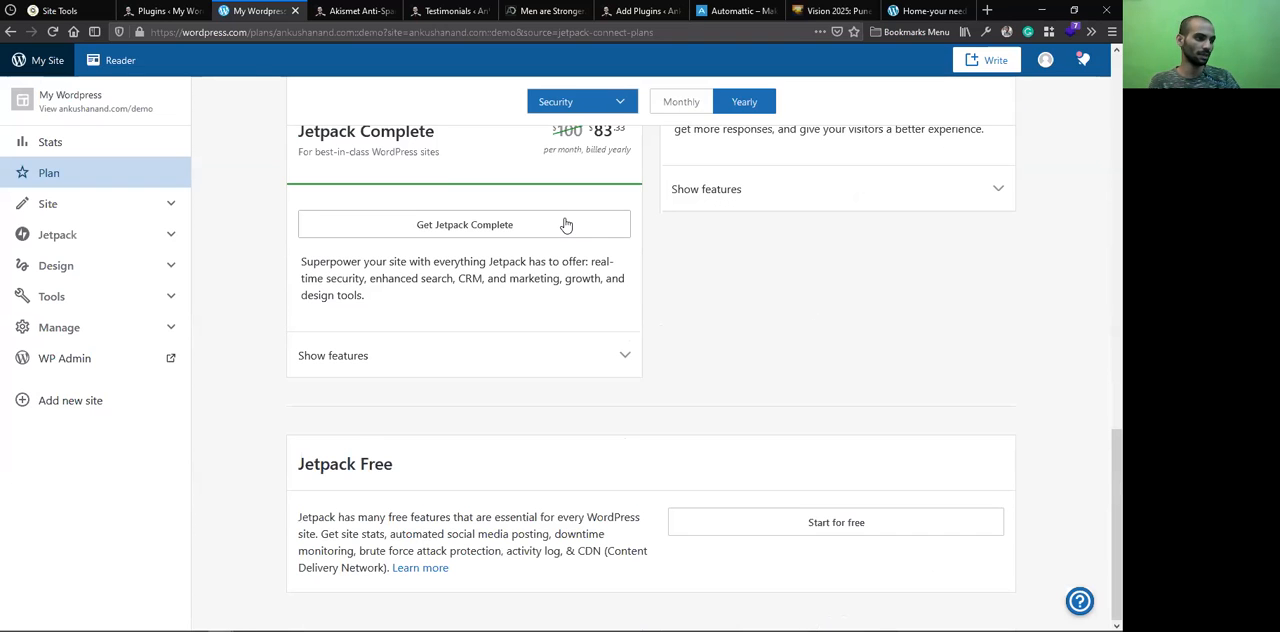
pyautogui.click(852, 531)
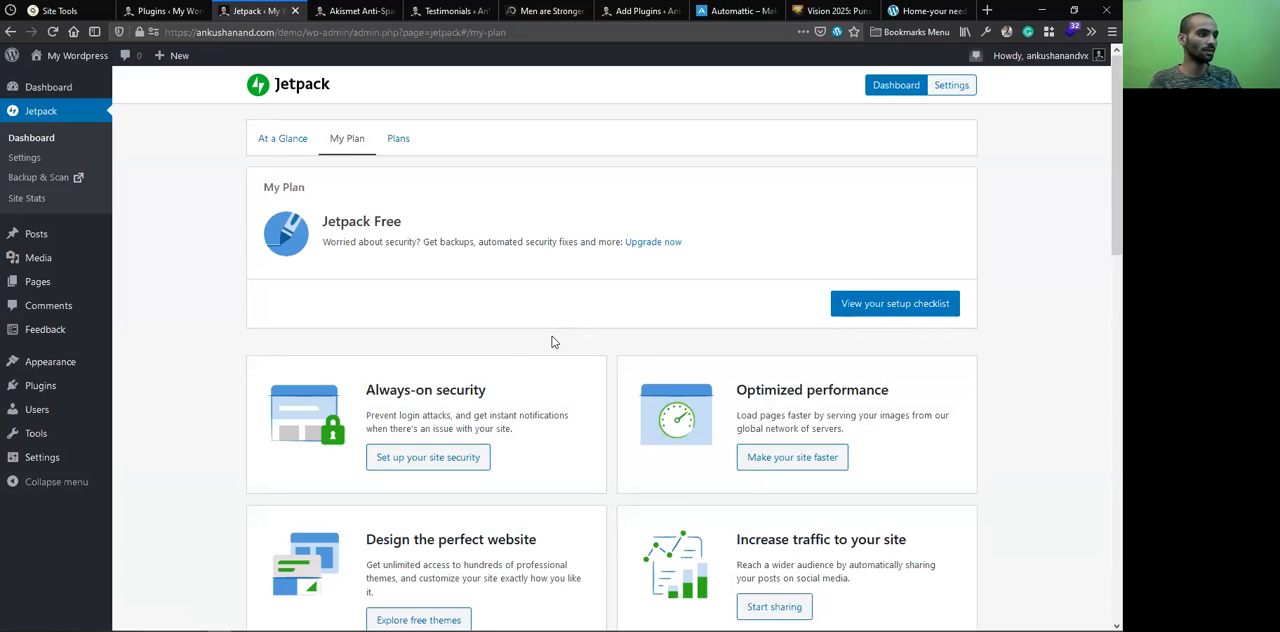
# Review the feature cards on the My Plan page and open the site security setup
pyautogui.scroll(-1, 450, 386)
pyautogui.scroll(-1, 450, 386)
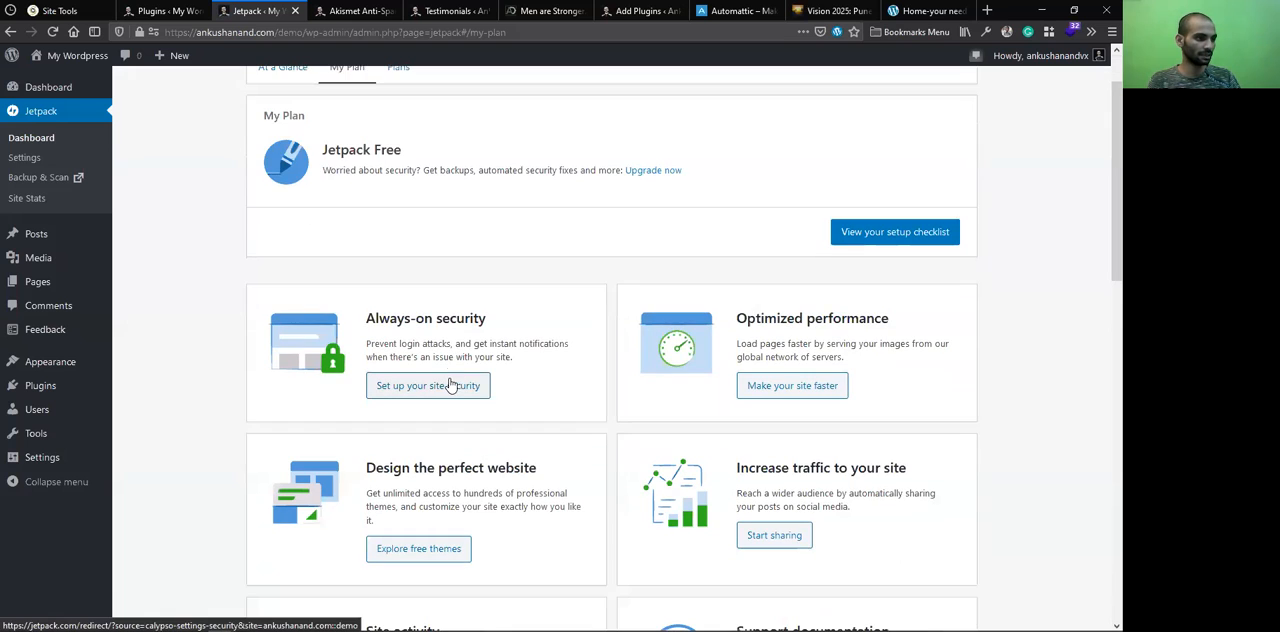
pyautogui.scroll(-5, 371, 386)
pyautogui.scroll(3, 460, 315)
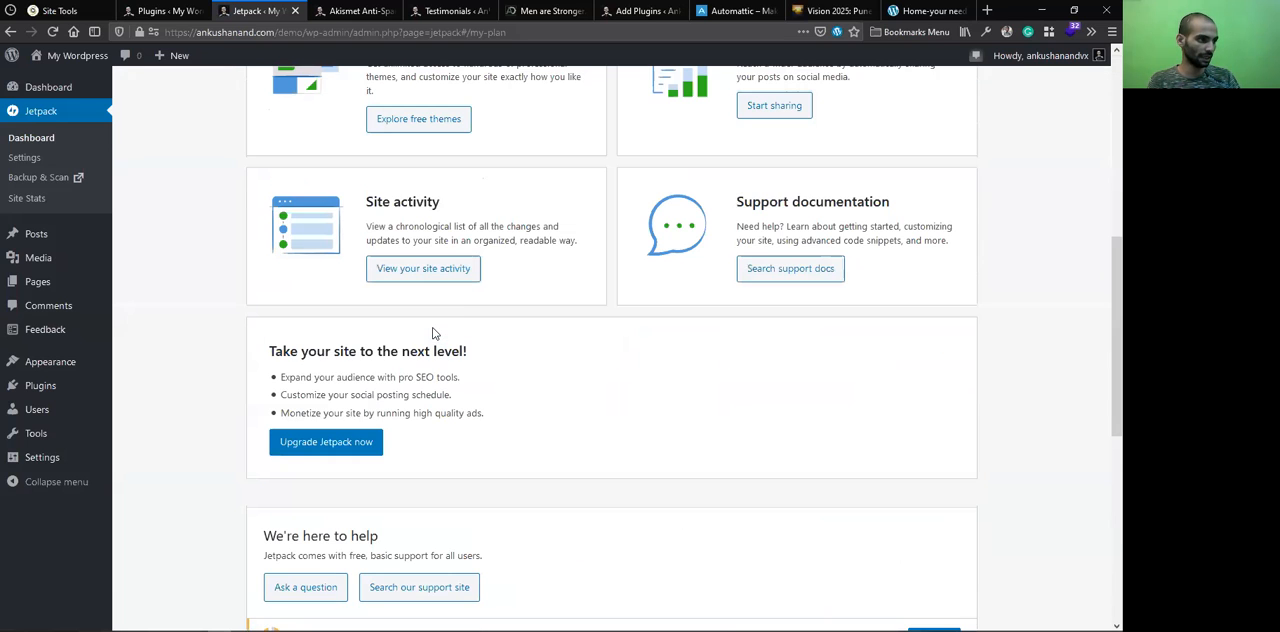
pyautogui.scroll(4, 463, 324)
pyautogui.scroll(1, 458, 256)
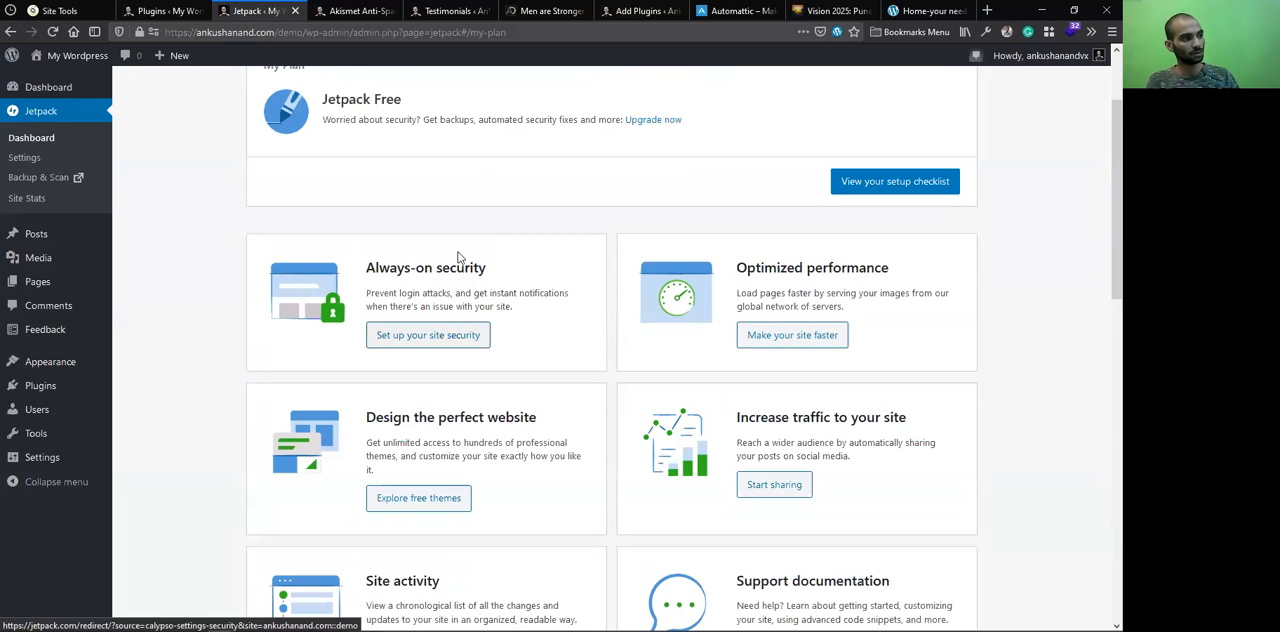
pyautogui.scroll(2, 458, 256)
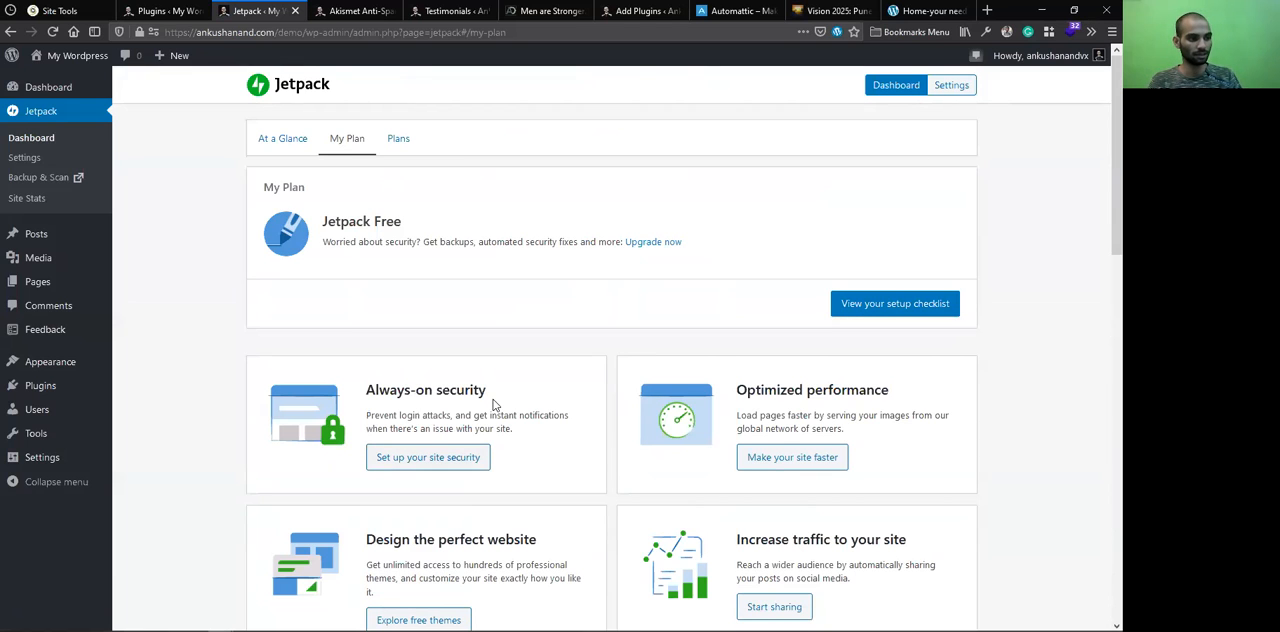
pyautogui.scroll(-2, 493, 404)
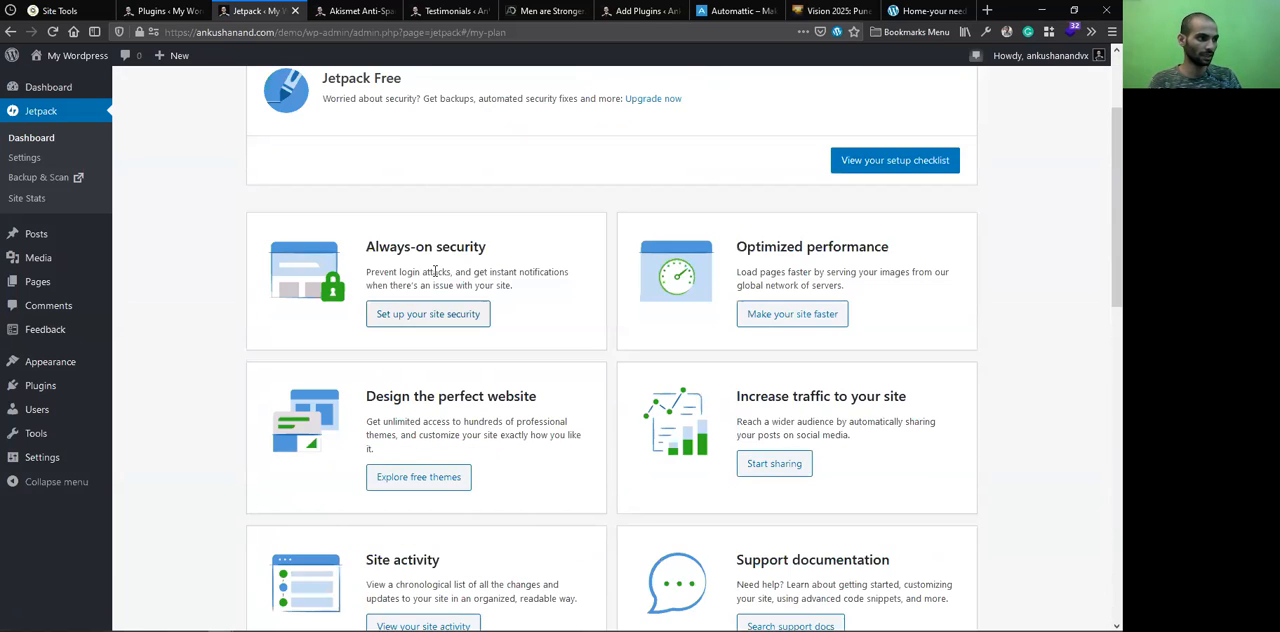
pyautogui.click(420, 327)
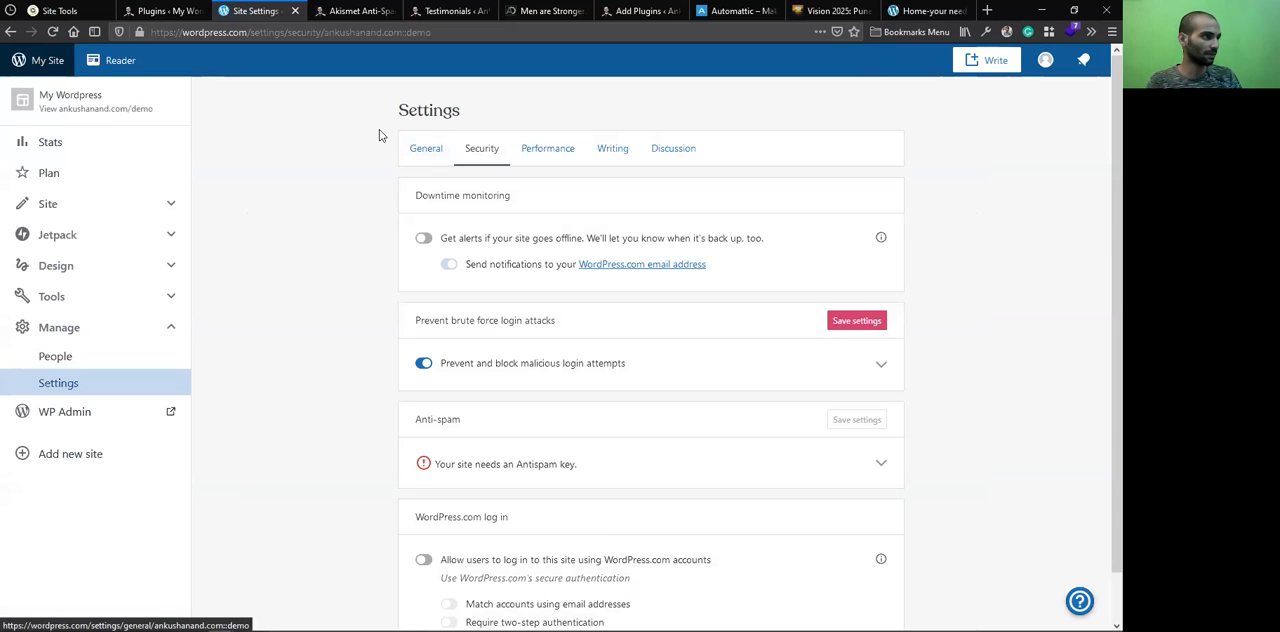
# Point out the WordPress.com address of the security settings, and load wordpress.com in place of the Akismet settings page
pyautogui.click(249, 32)
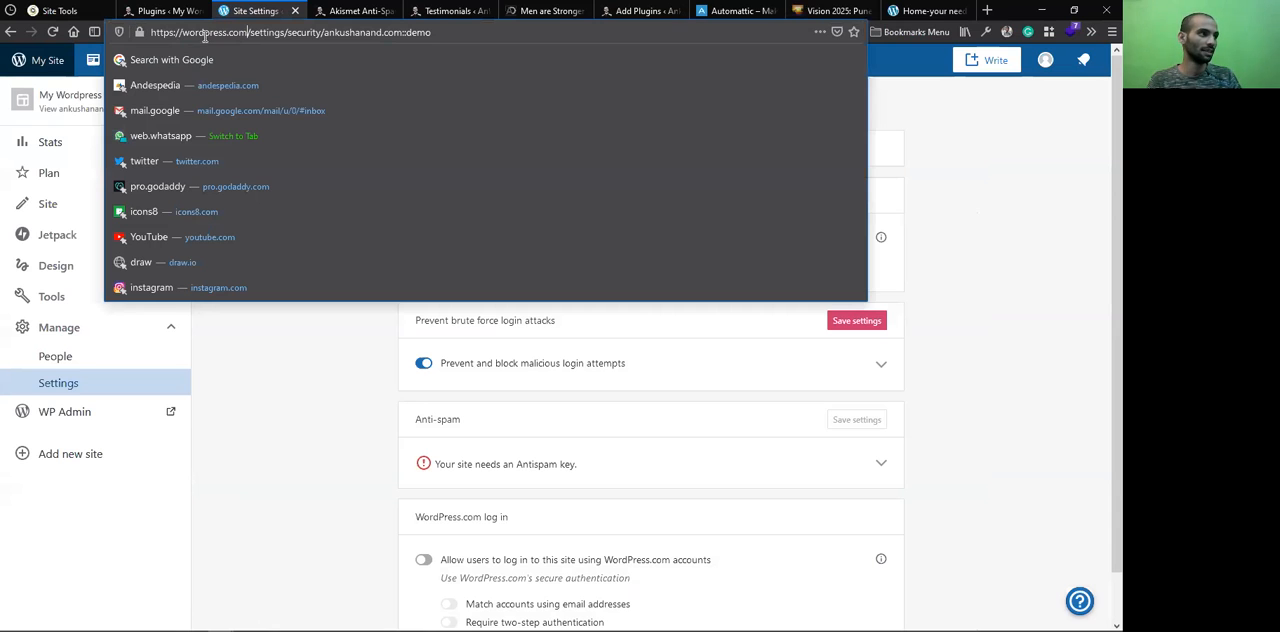
pyautogui.hotkey('shift', 'Home')
pyautogui.hotkey('ctrl', 'Tab')
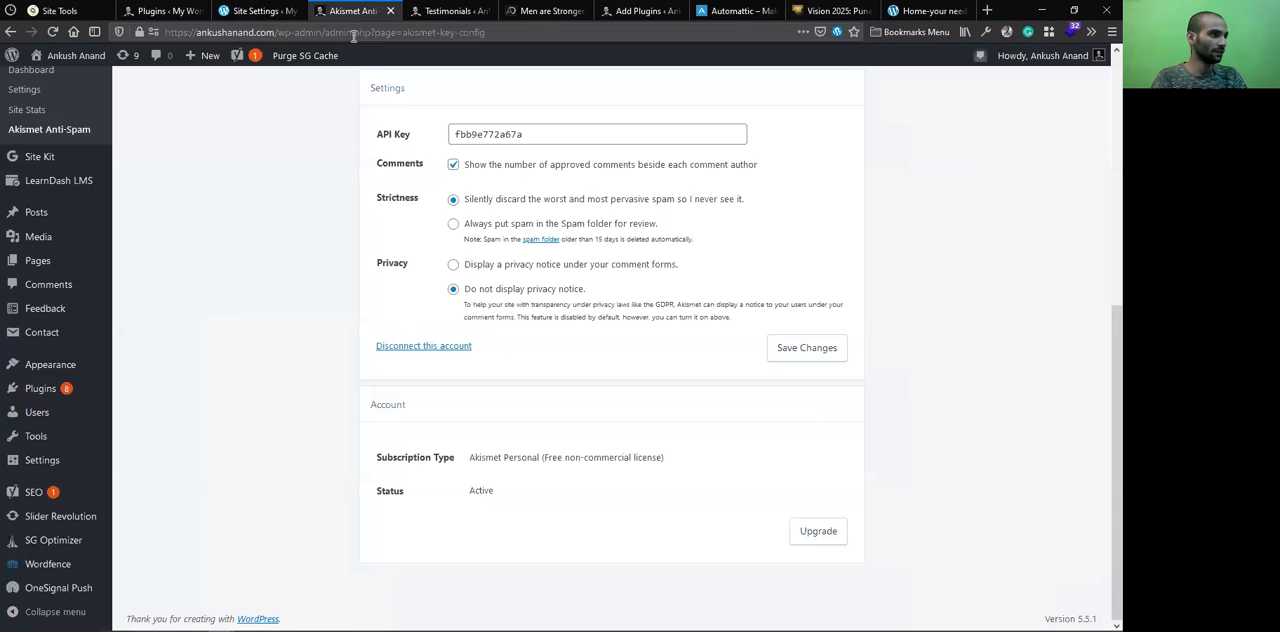
pyautogui.click(353, 32)
pyautogui.write('wordpres')
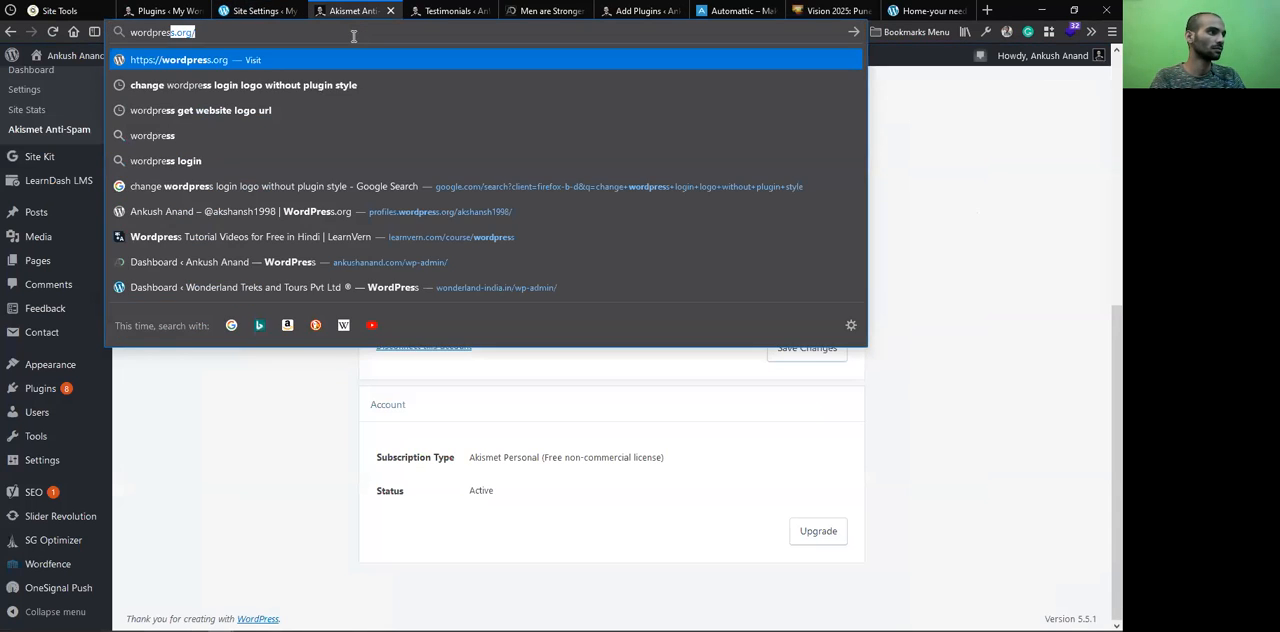
pyautogui.write('s.com')
pyautogui.press('Return')
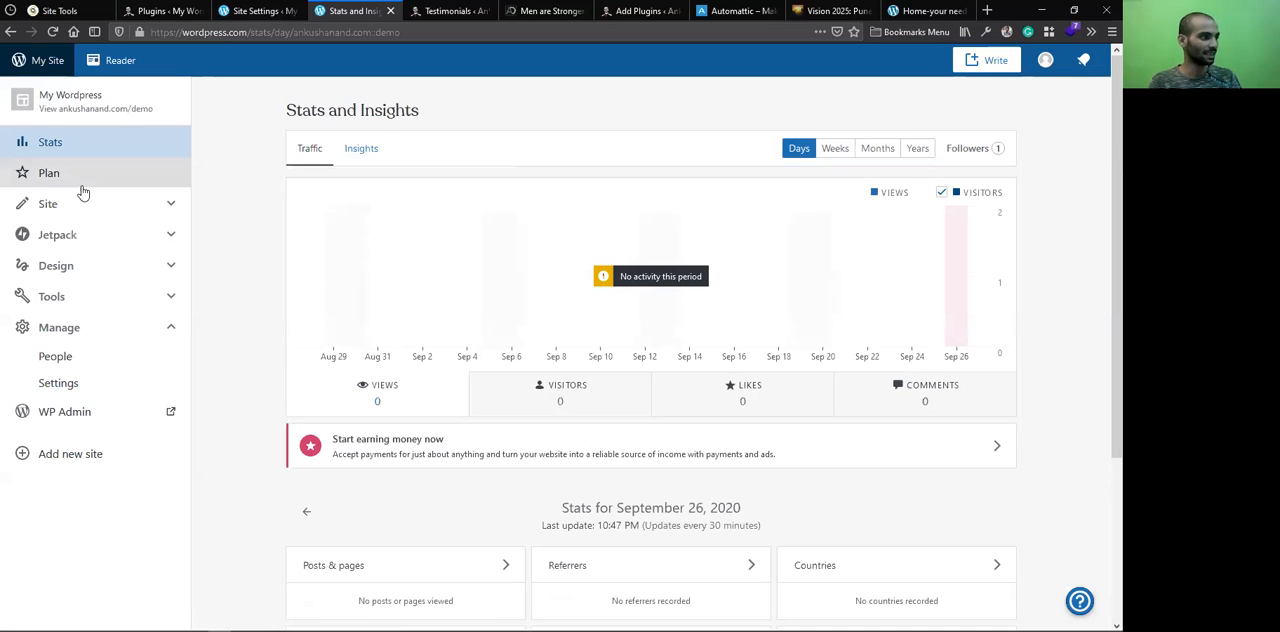
# Open the demo site's posts on WordPress.com and start a new post
pyautogui.click(171, 206)
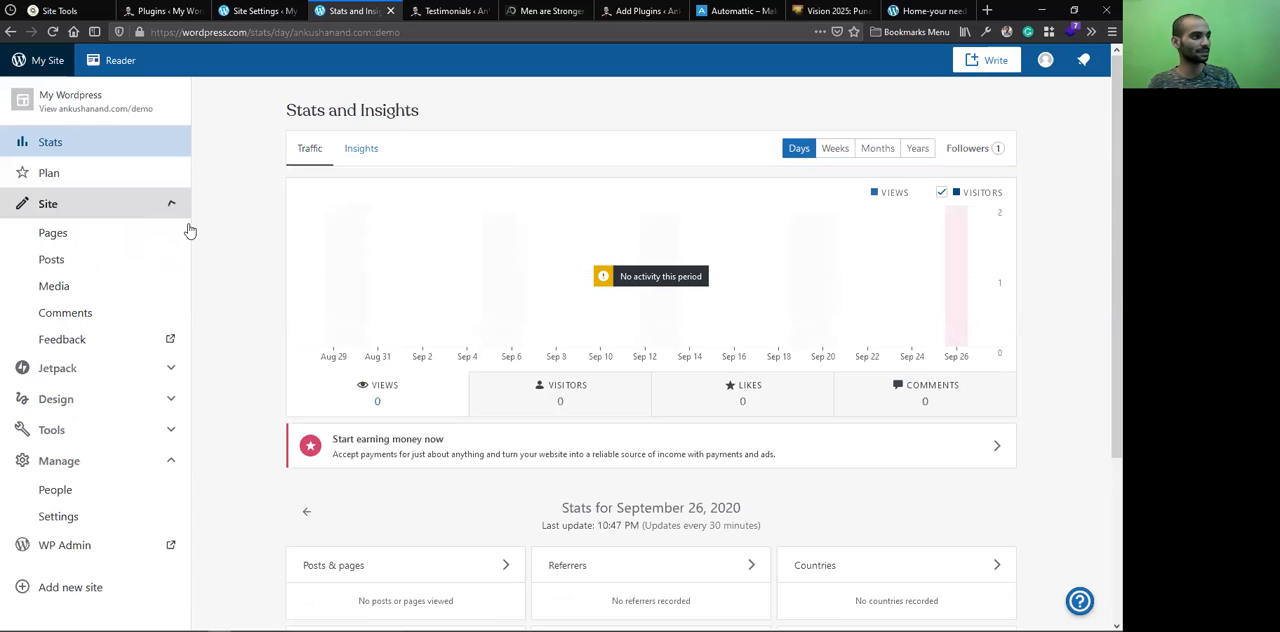
pyautogui.click(87, 260)
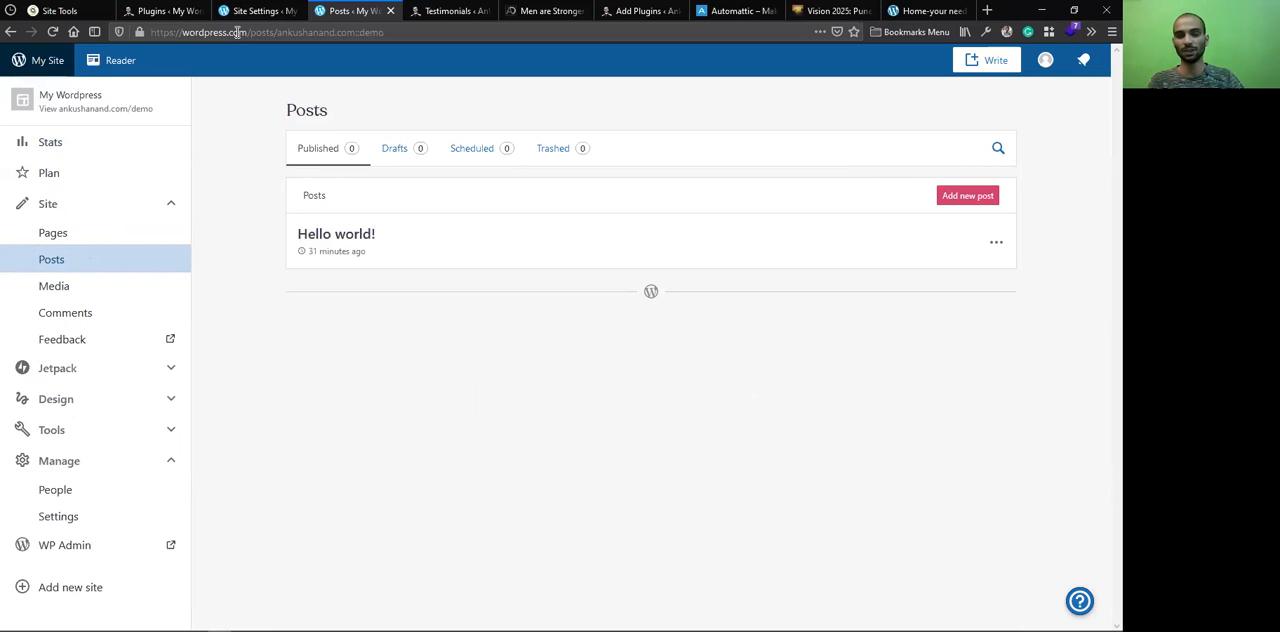
pyautogui.click(956, 200)
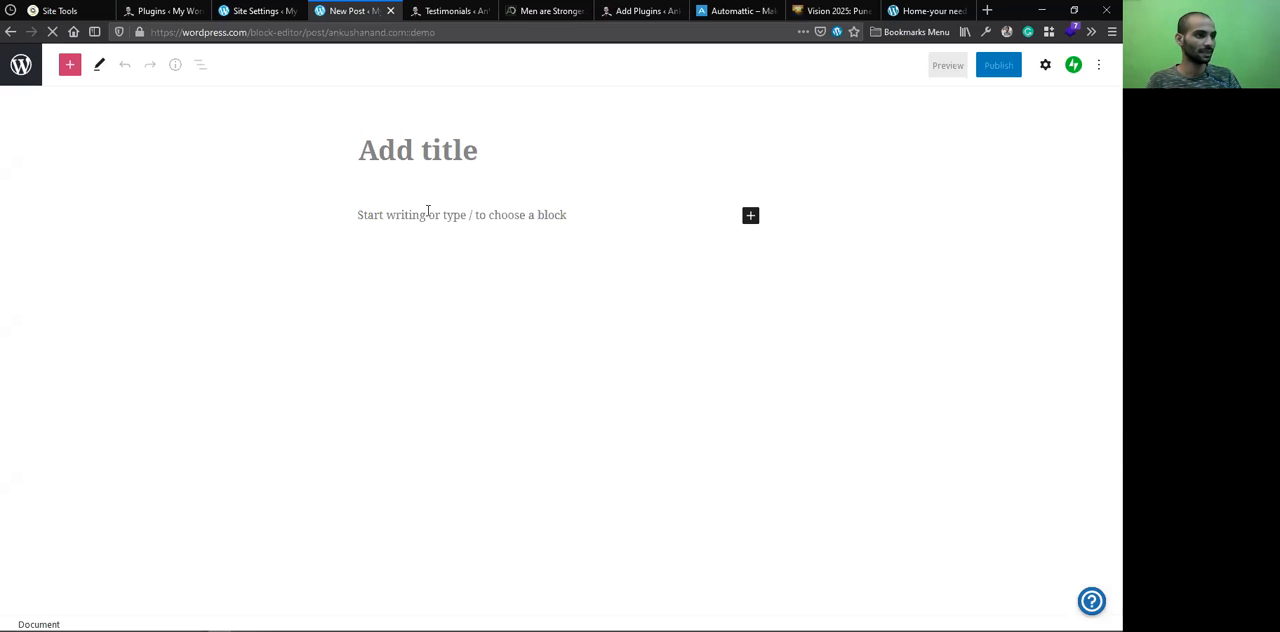
# Look at the new post's block choices, title field and editor options, and return to the posts list, discarding the unsaved changes
pyautogui.click(750, 217)
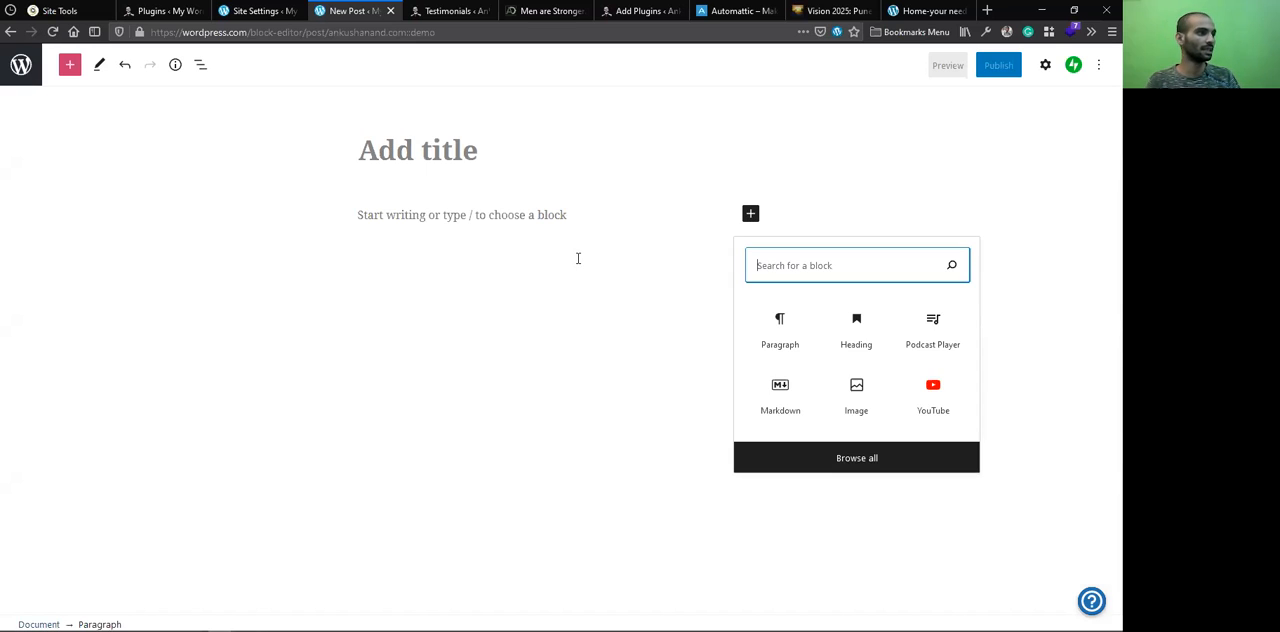
pyautogui.click(389, 135)
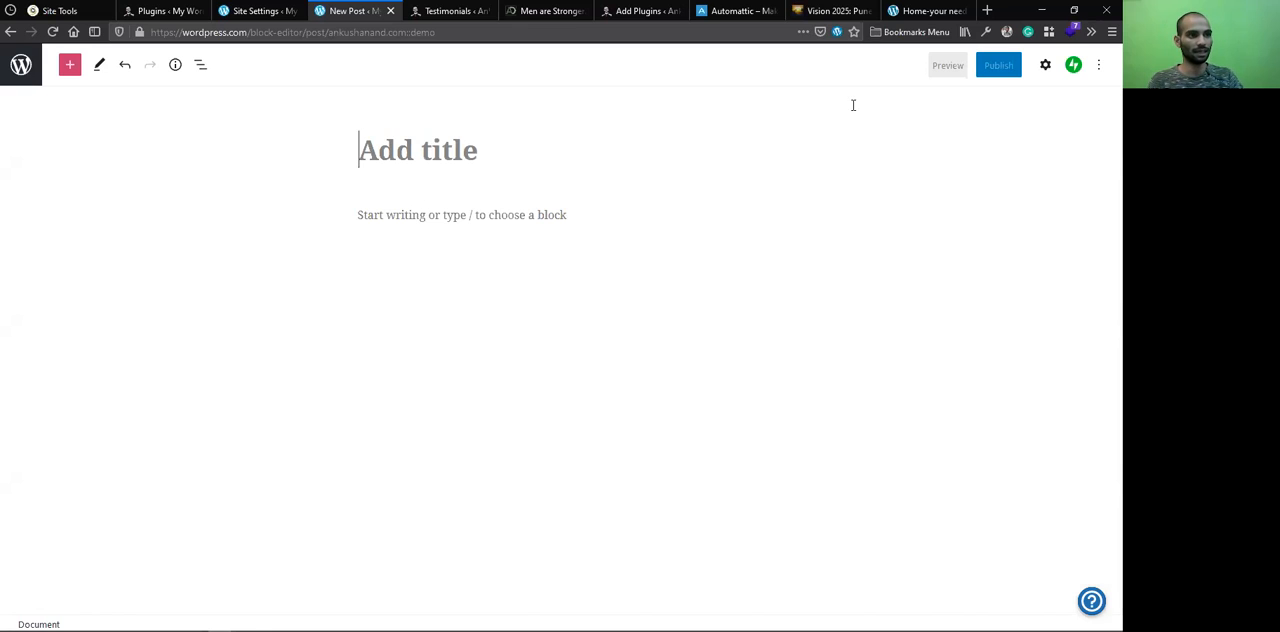
pyautogui.click(1099, 65)
pyautogui.click(757, 304)
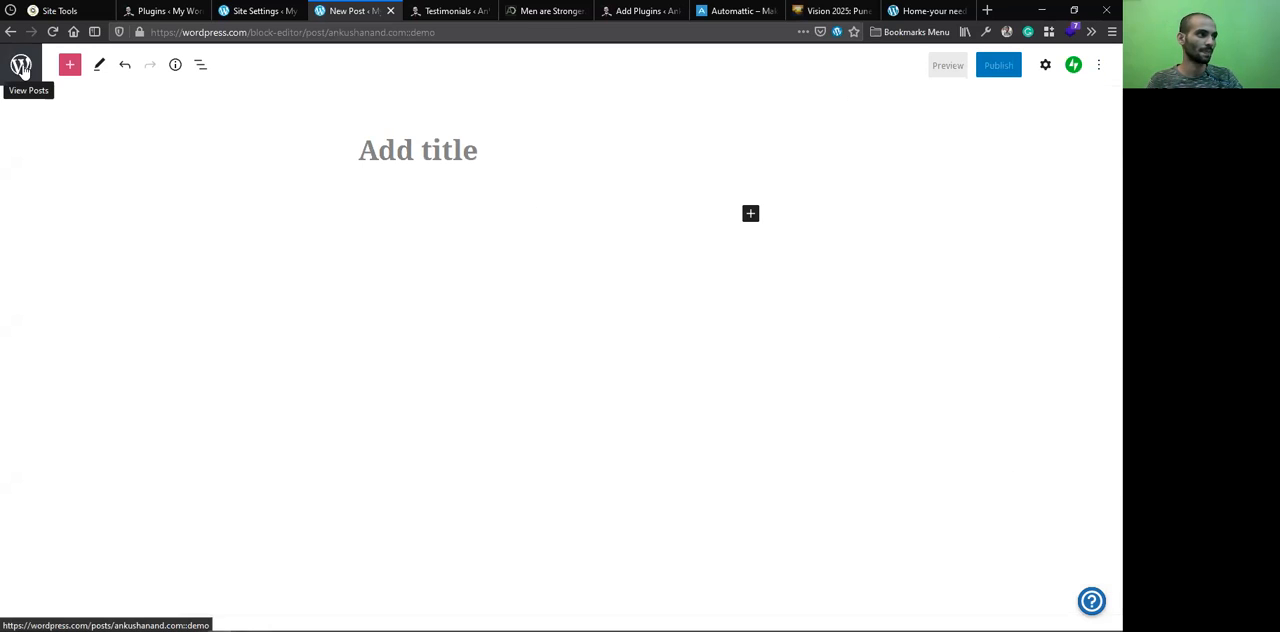
pyautogui.click(21, 66)
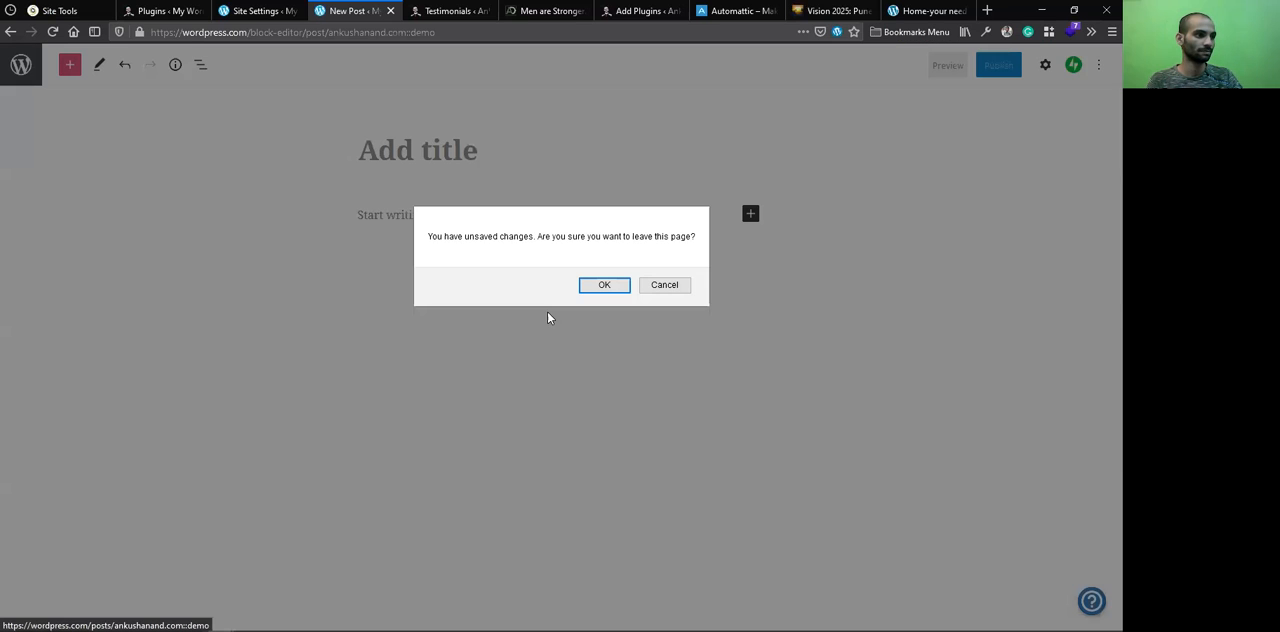
pyautogui.press('Return')
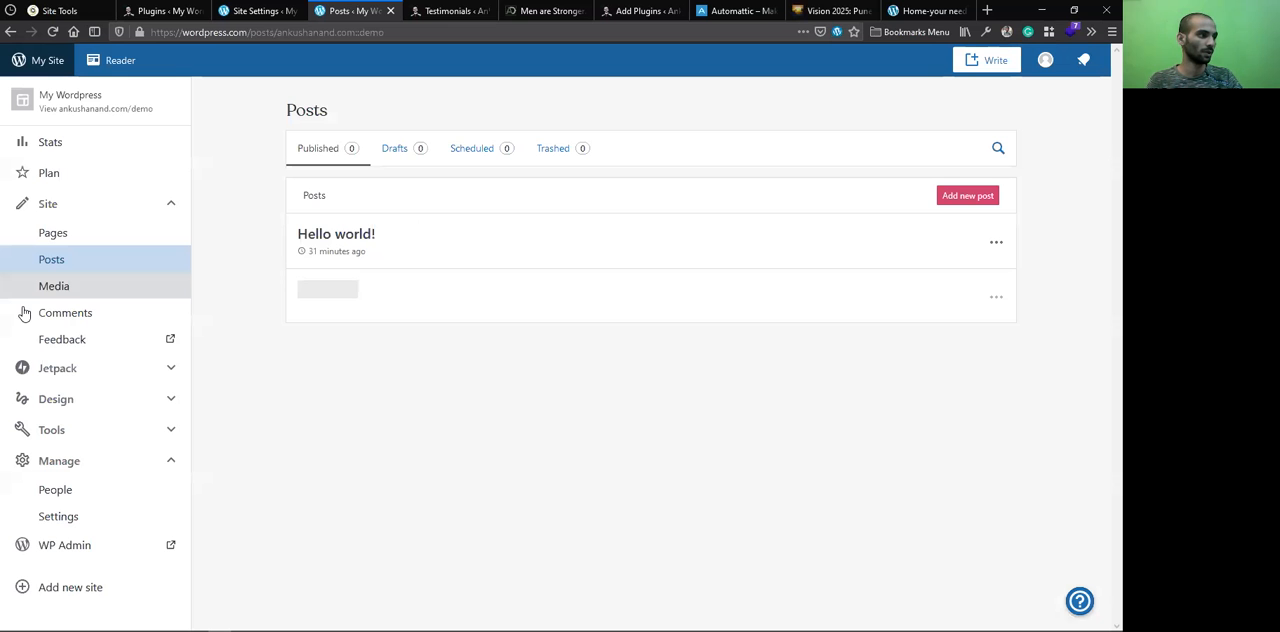
# Examine the demo site's traffic stats by week, month and year, including the breakdowns below the chart
pyautogui.click(171, 204)
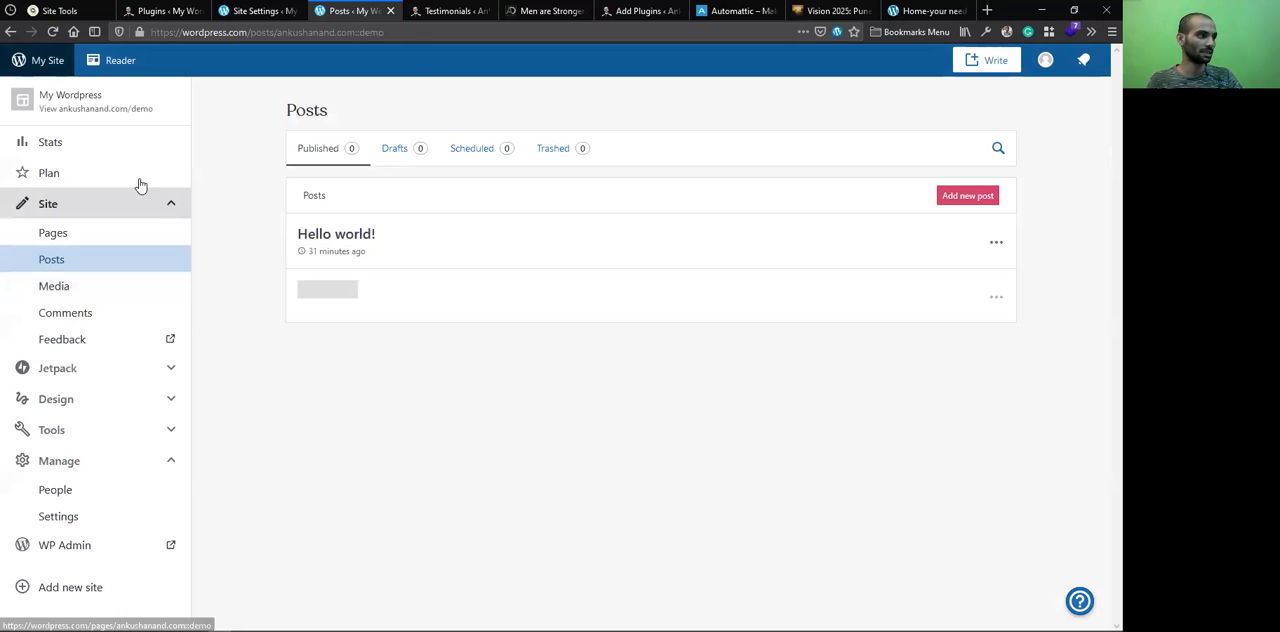
pyautogui.click(85, 150)
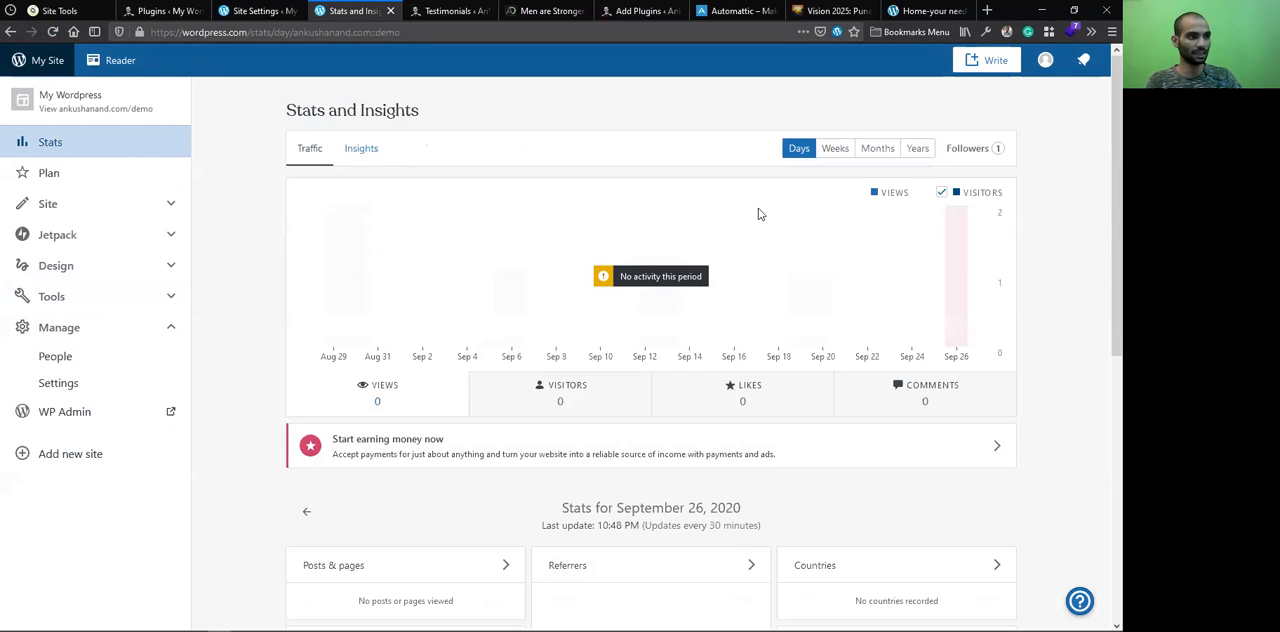
pyautogui.click(833, 149)
pyautogui.click(885, 151)
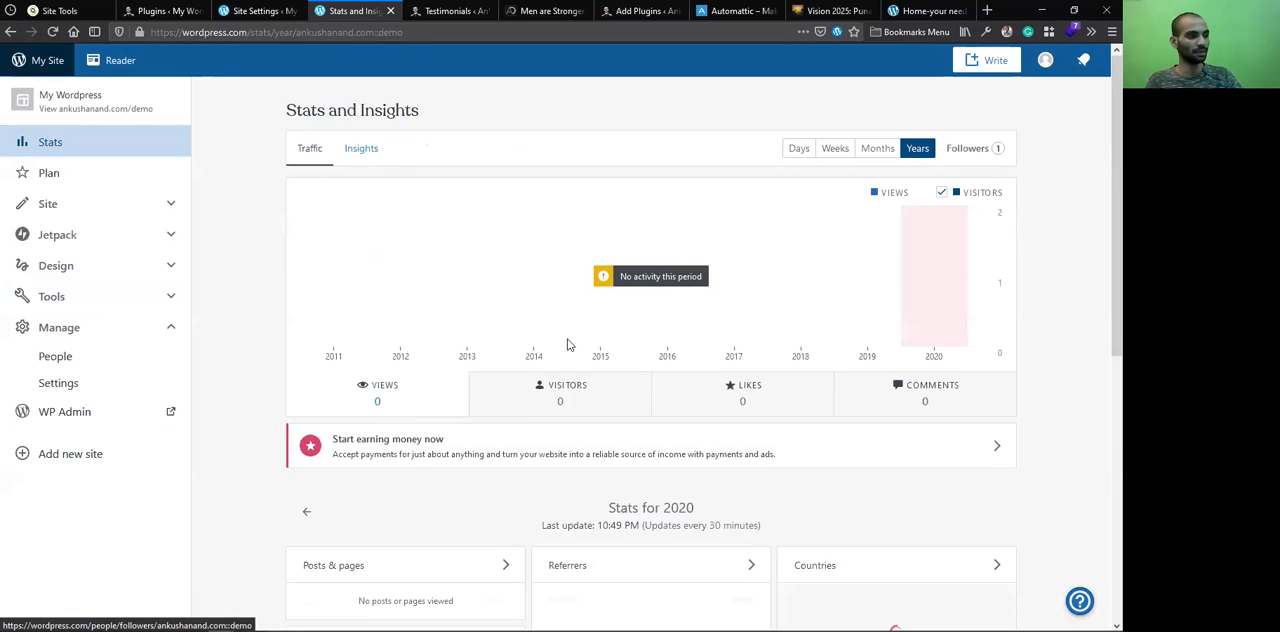
pyautogui.scroll(-3, 553, 410)
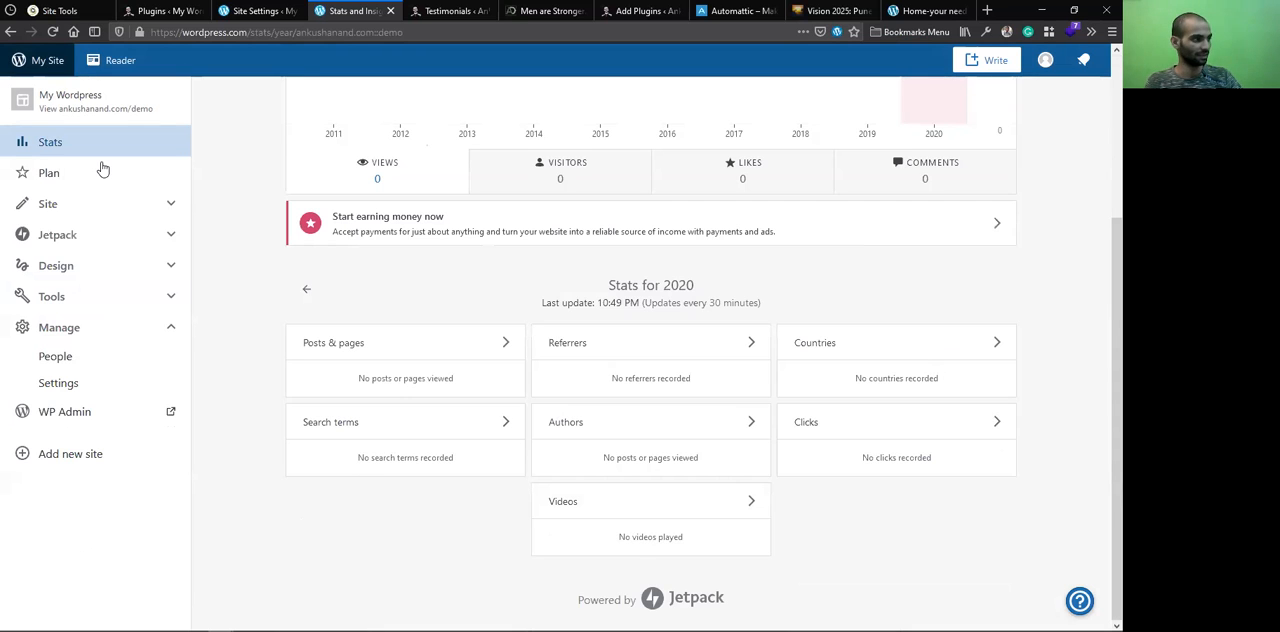
# Look through the demo site's Plans, Posts and Comments pages on WordPress.com
pyautogui.click(151, 176)
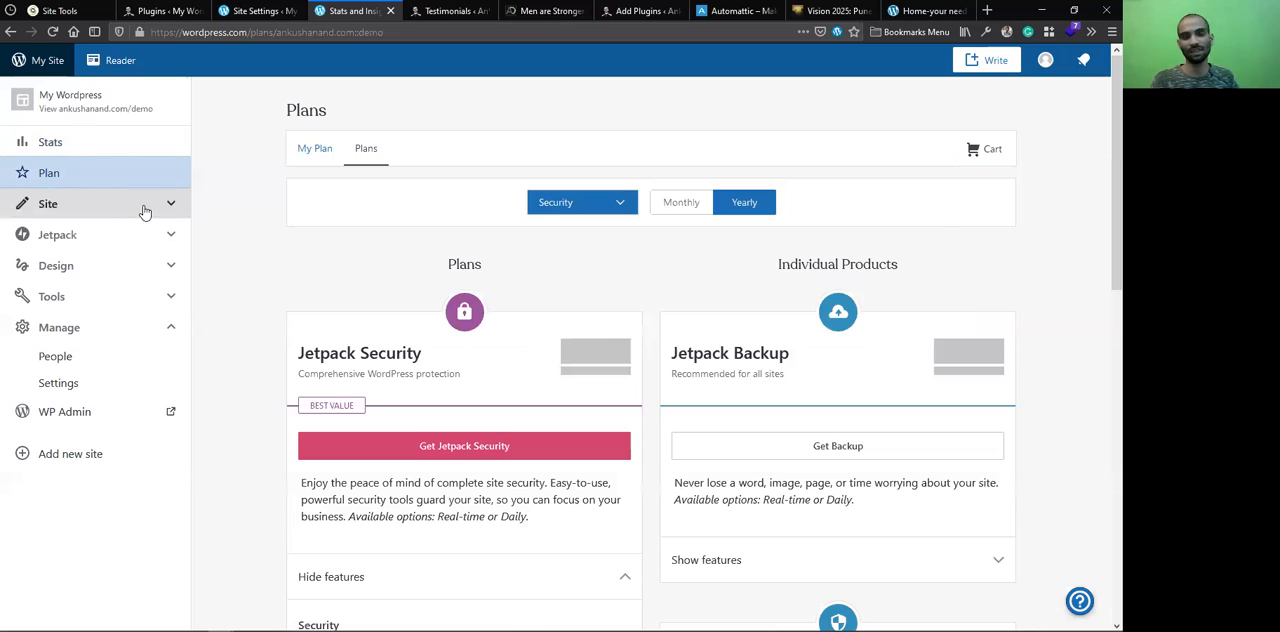
pyautogui.click(101, 215)
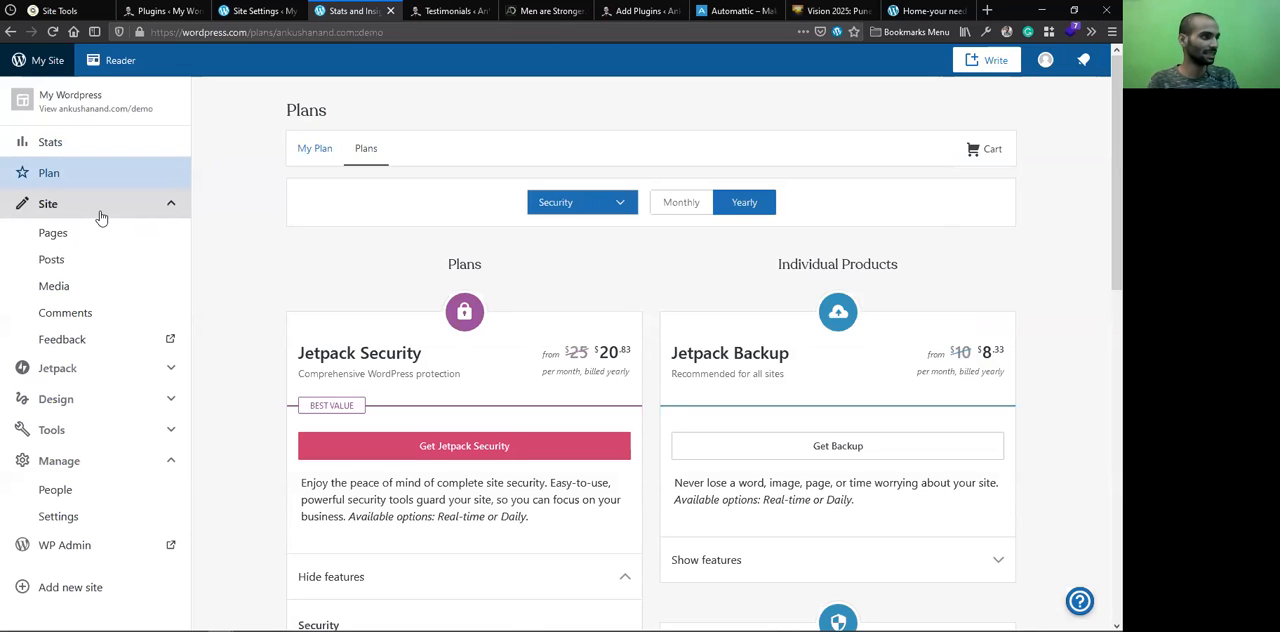
pyautogui.click(100, 232)
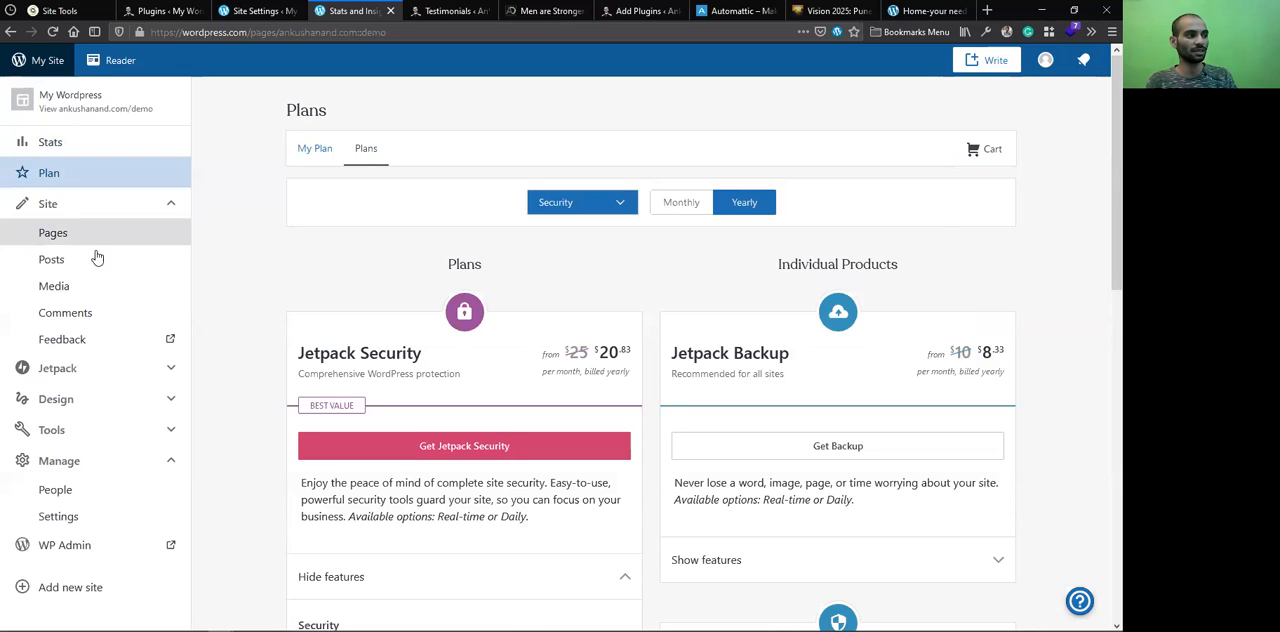
pyautogui.click(96, 260)
pyautogui.click(65, 305)
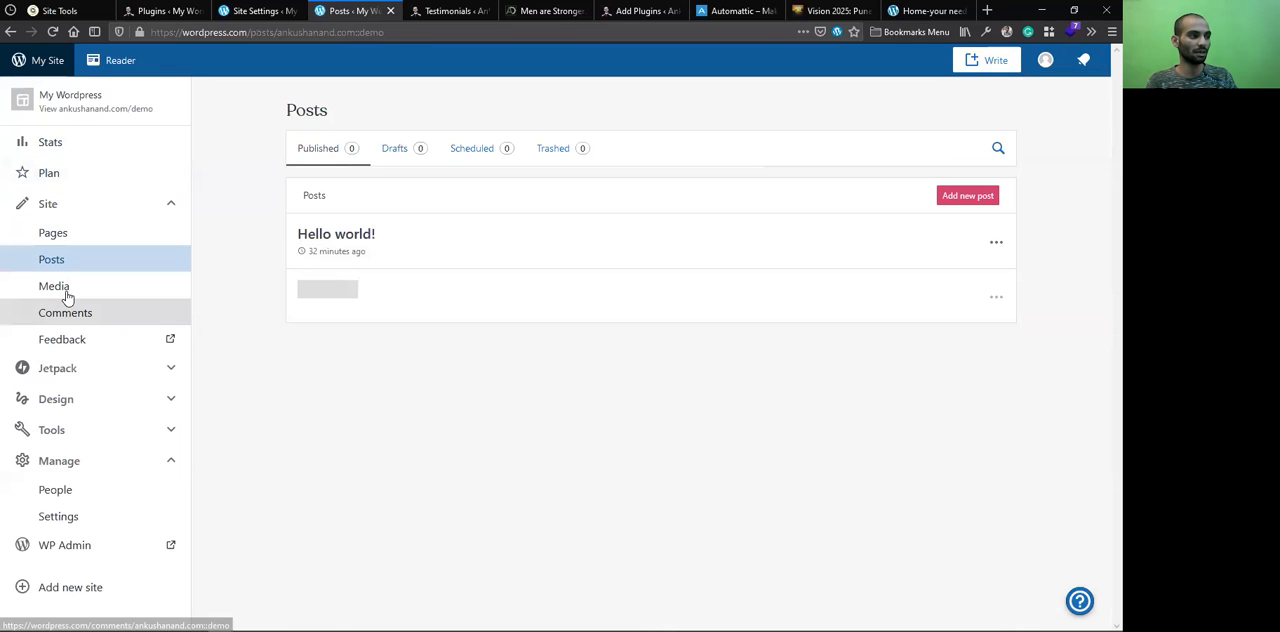
# Open the Jetpack Activity Log and examine the demo site's recorded events and the free plan's limits
pyautogui.click(89, 368)
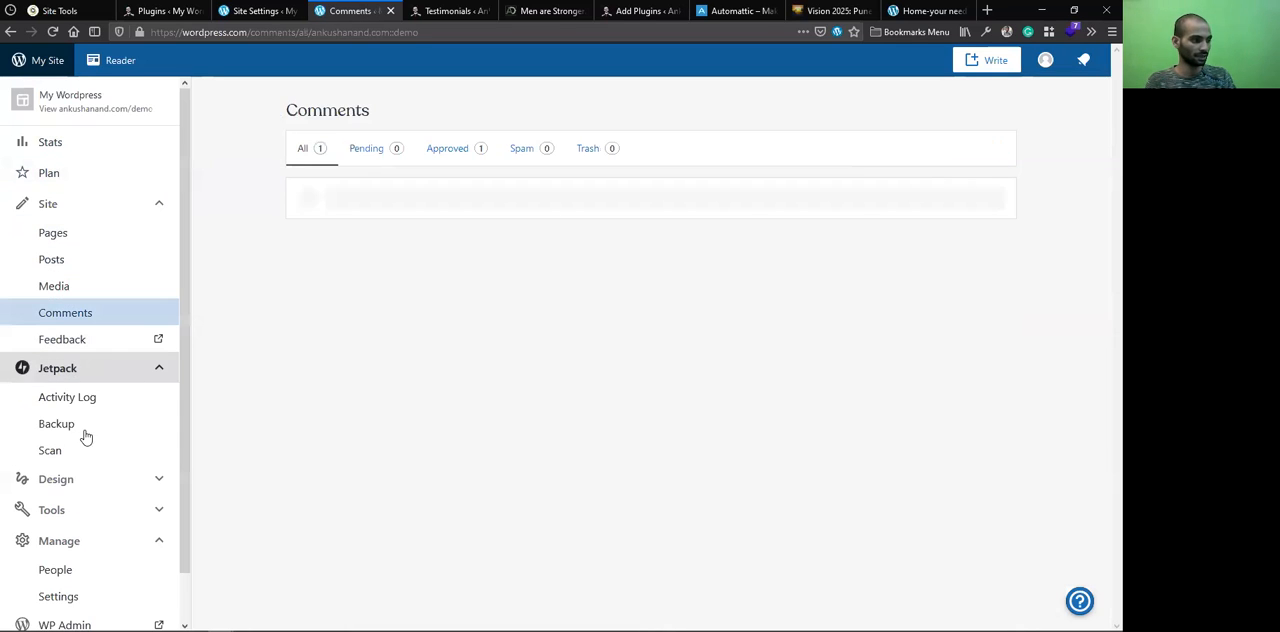
pyautogui.click(100, 400)
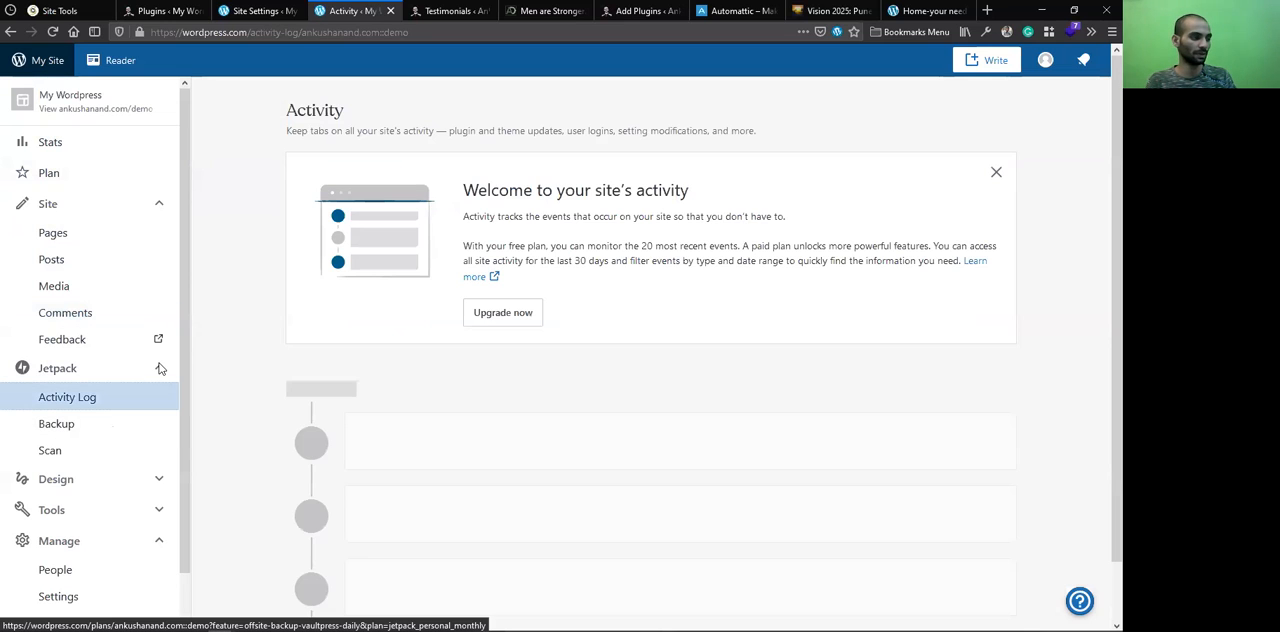
pyautogui.scroll(-1, 454, 347)
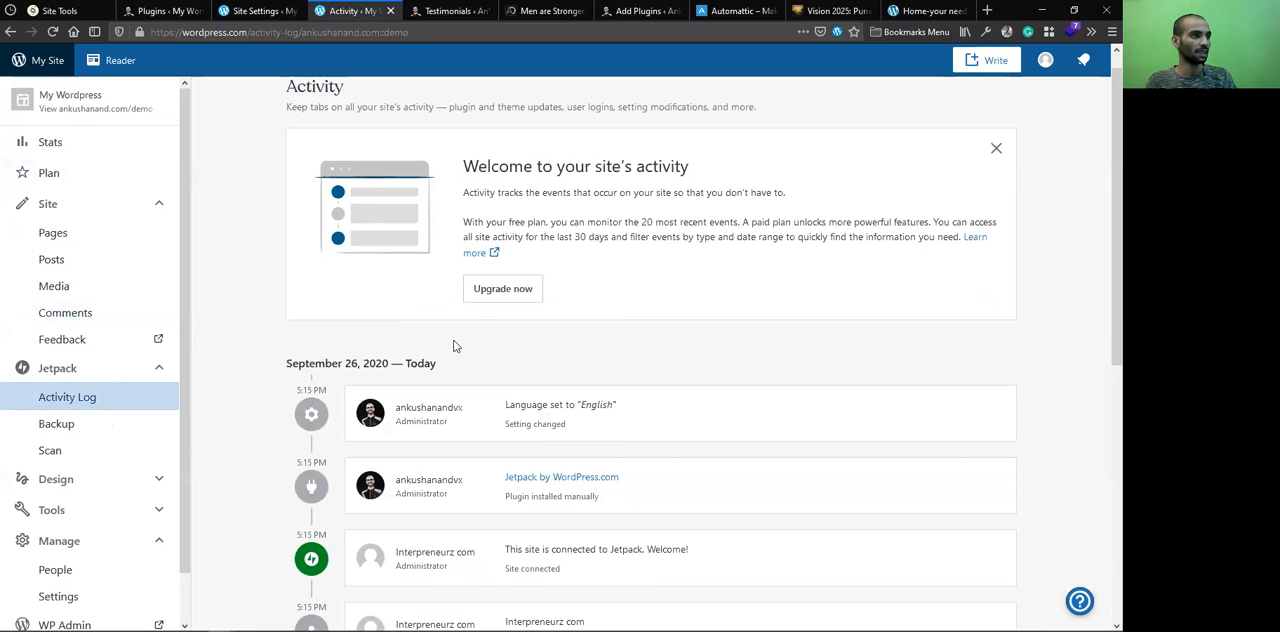
pyautogui.scroll(1, 517, 286)
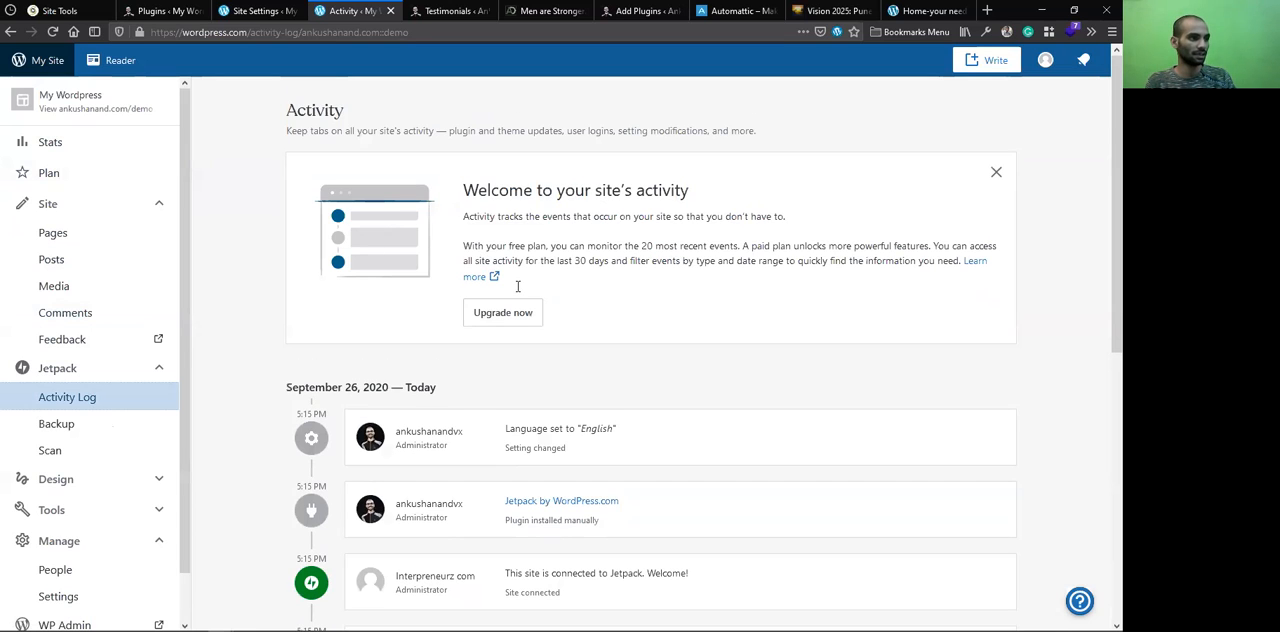
pyautogui.scroll(-3, 517, 286)
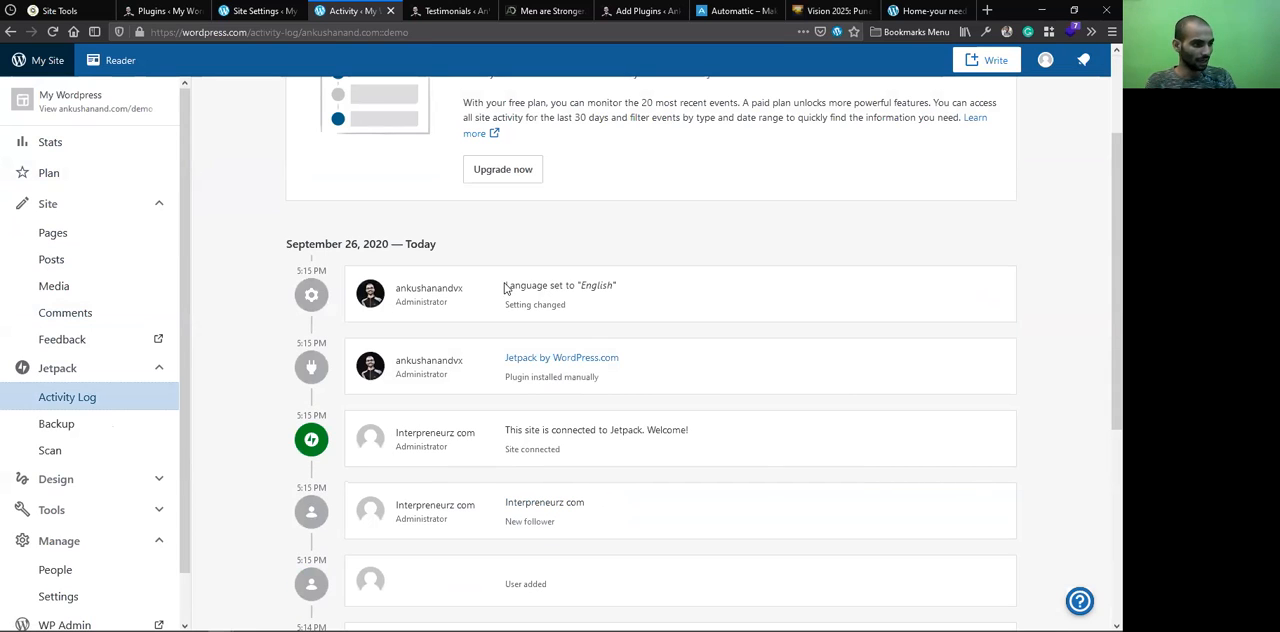
pyautogui.scroll(-4, 505, 287)
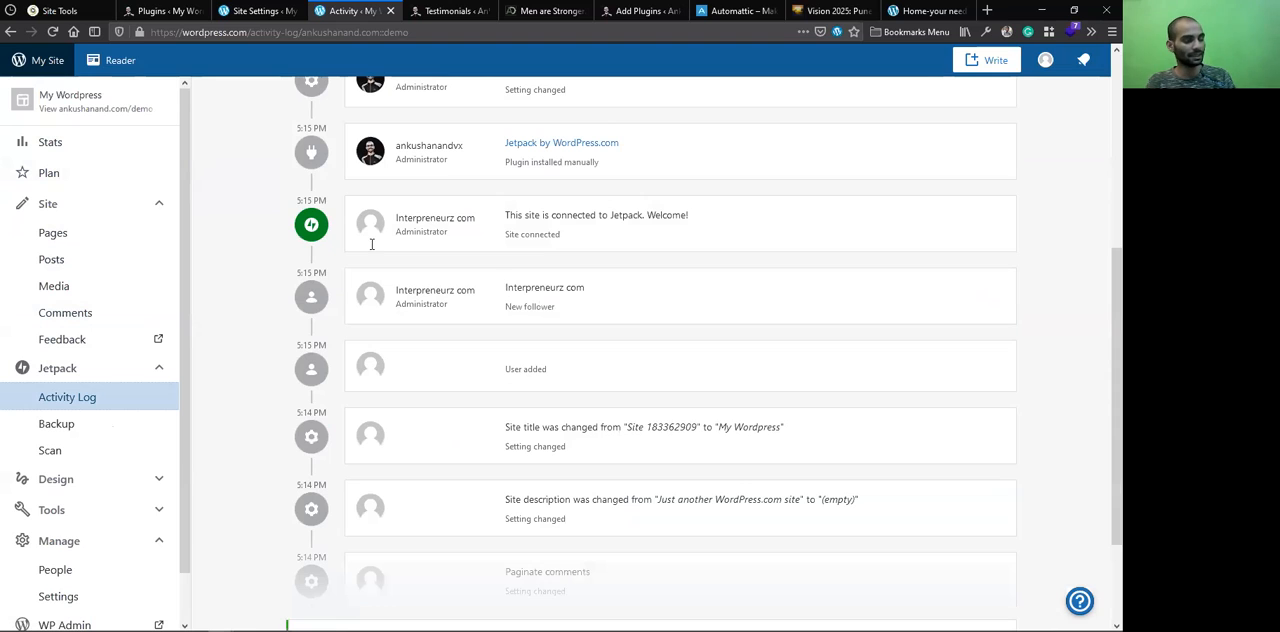
pyautogui.scroll(4, 544, 288)
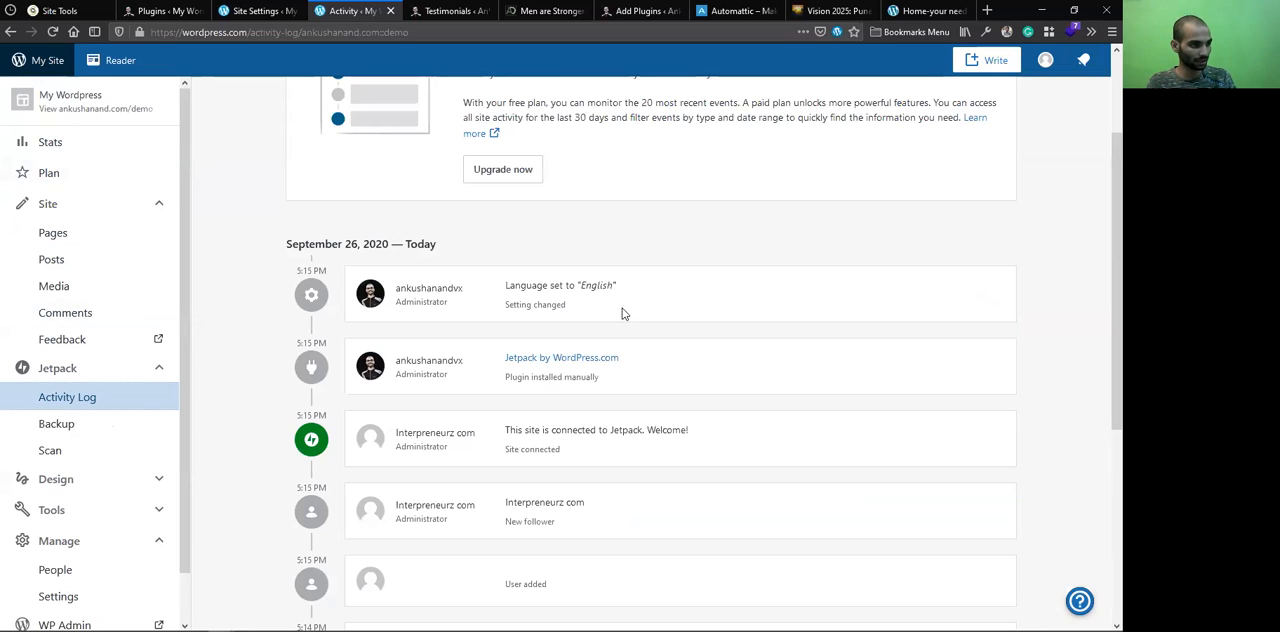
pyautogui.scroll(-6, 768, 382)
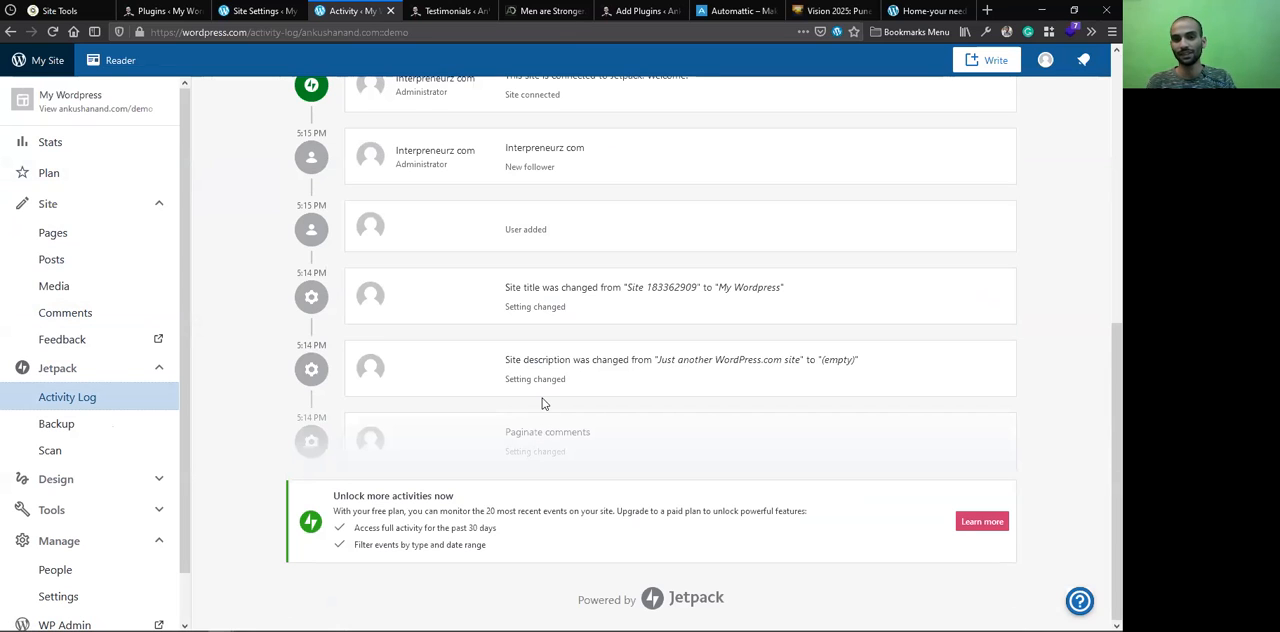
pyautogui.scroll(4, 543, 403)
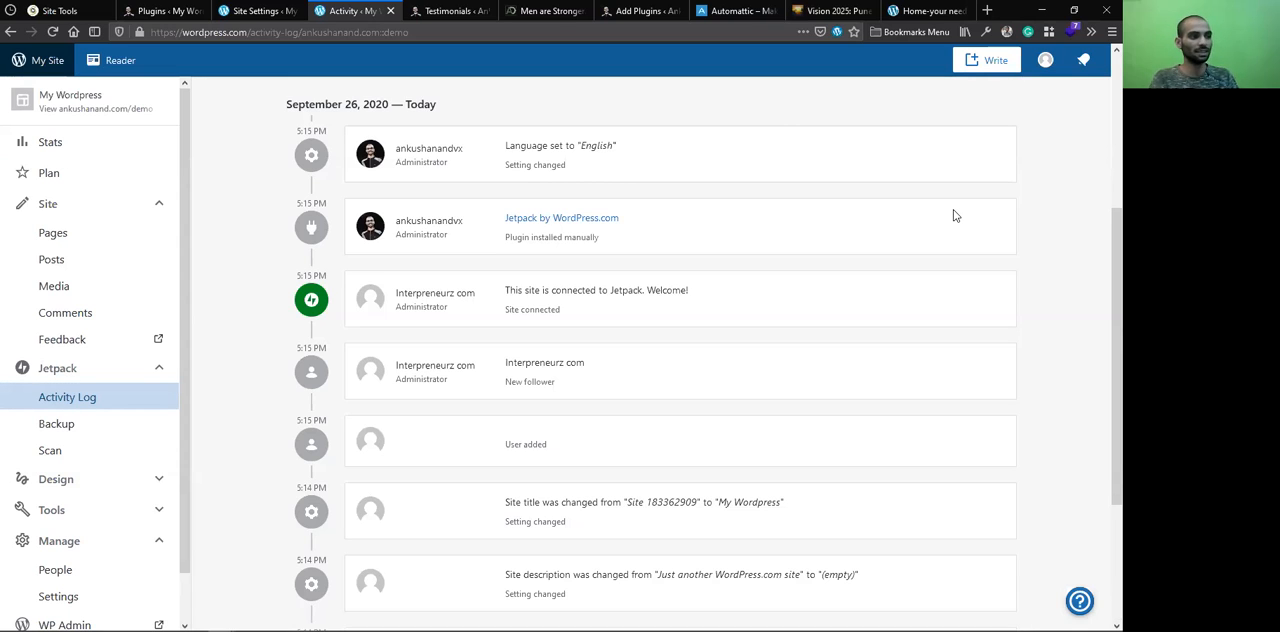
# Look at the Jetpack Backup and Scan pages, open the demo site's Customizer, and return to the Scan page
pyautogui.click(97, 425)
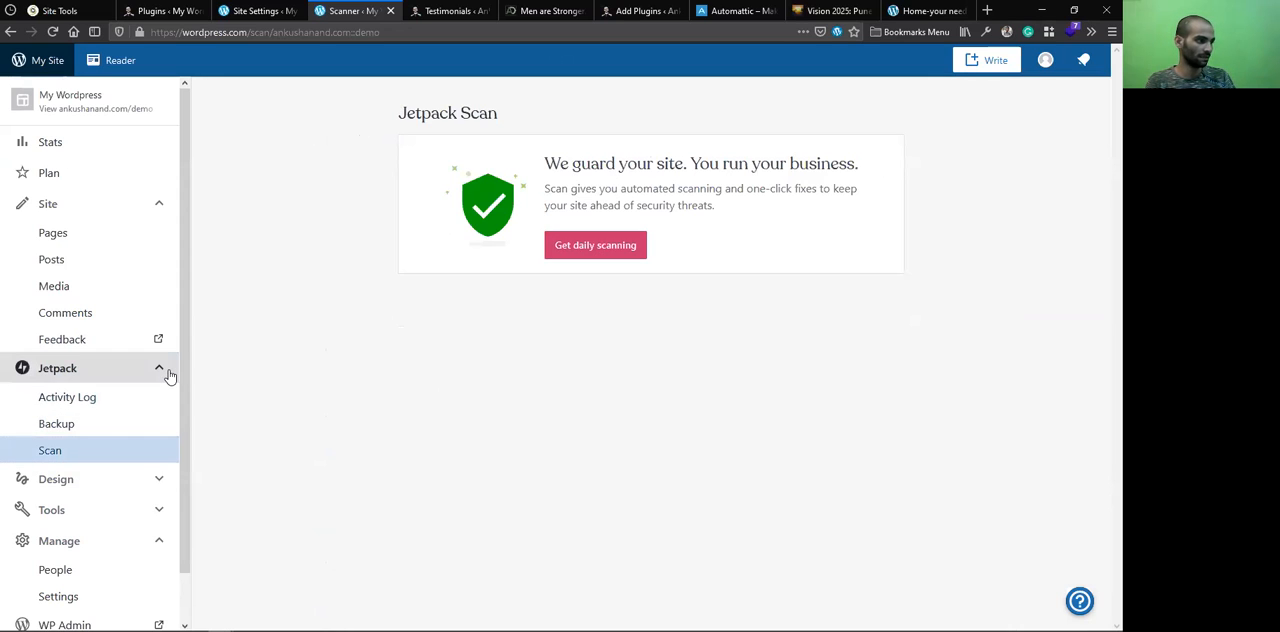
pyautogui.click(96, 403)
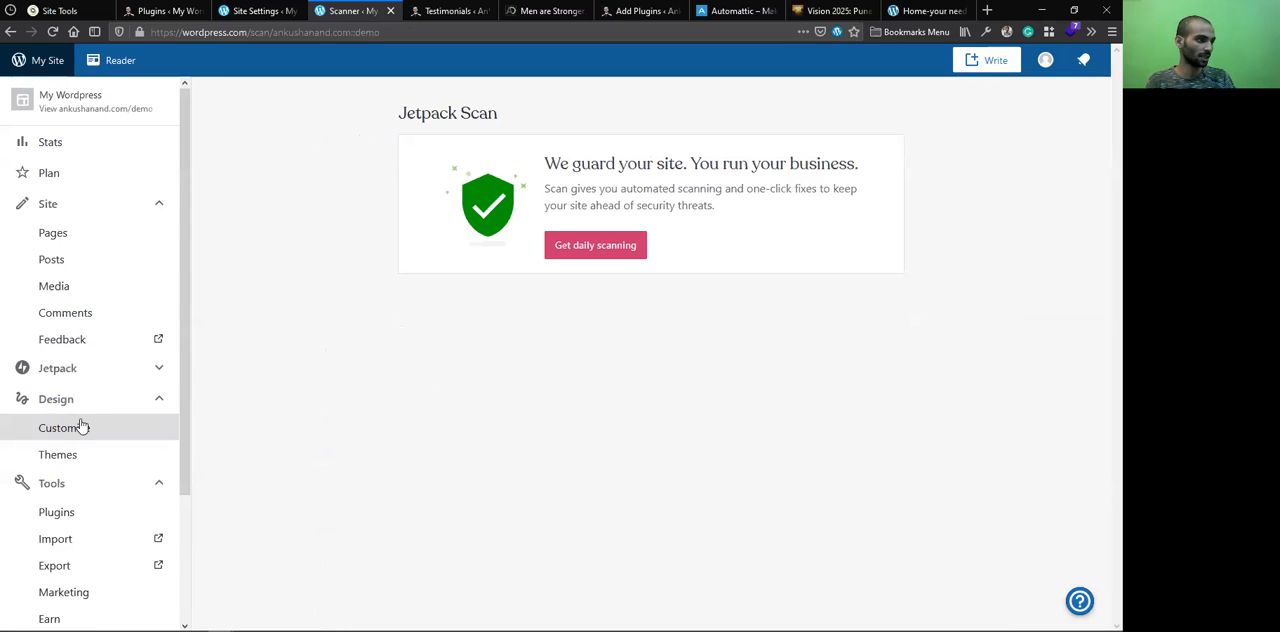
pyautogui.click(79, 427)
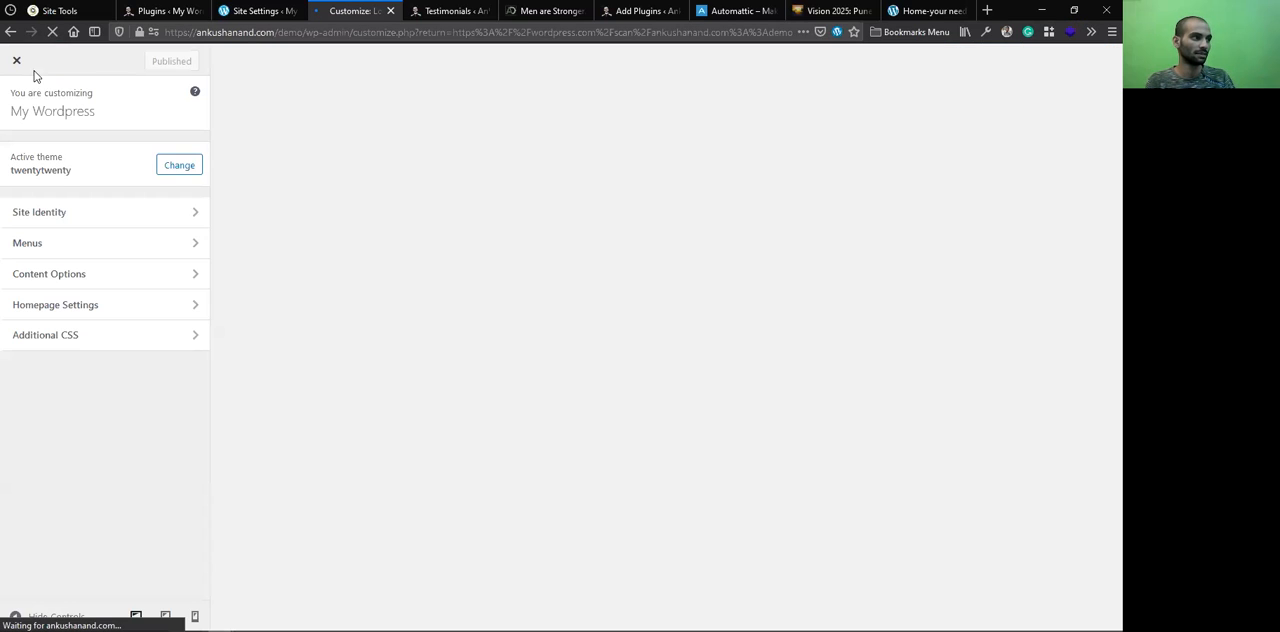
pyautogui.click(16, 64)
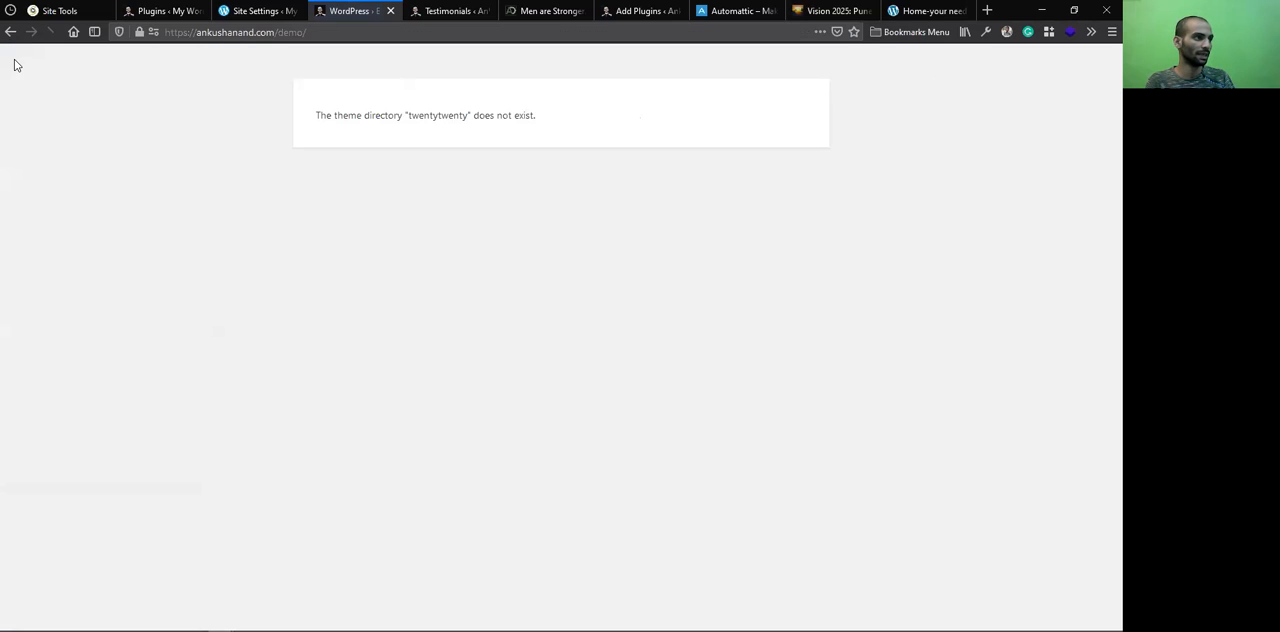
pyautogui.click(8, 37)
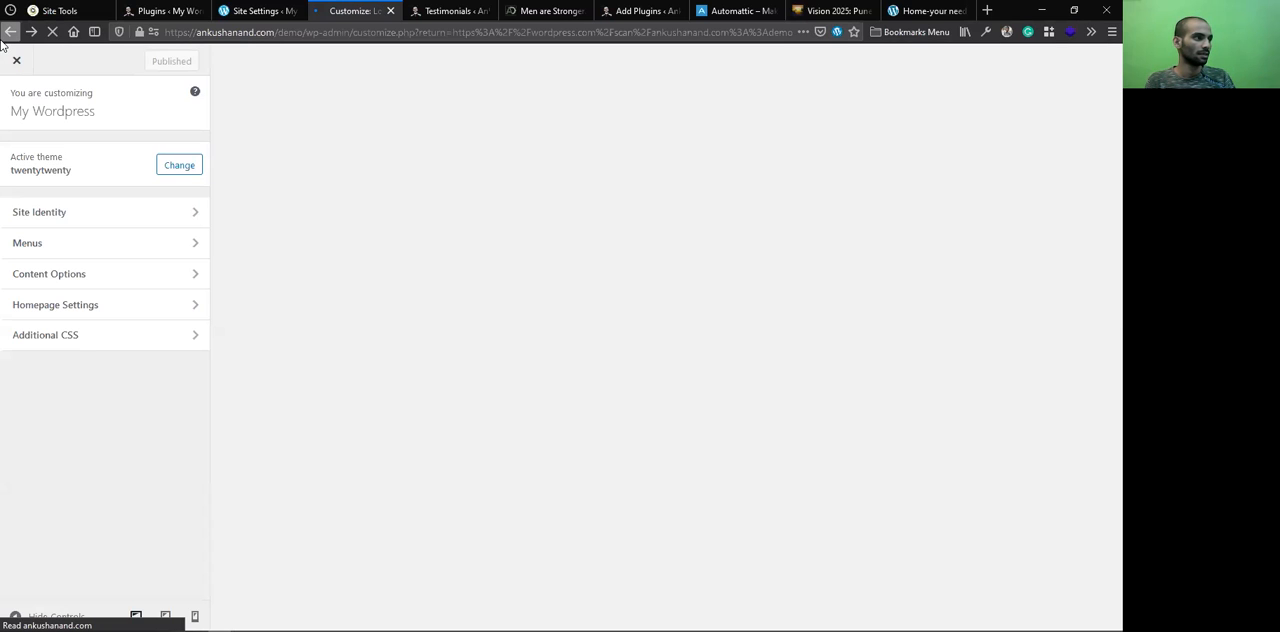
pyautogui.rightClick(3, 40)
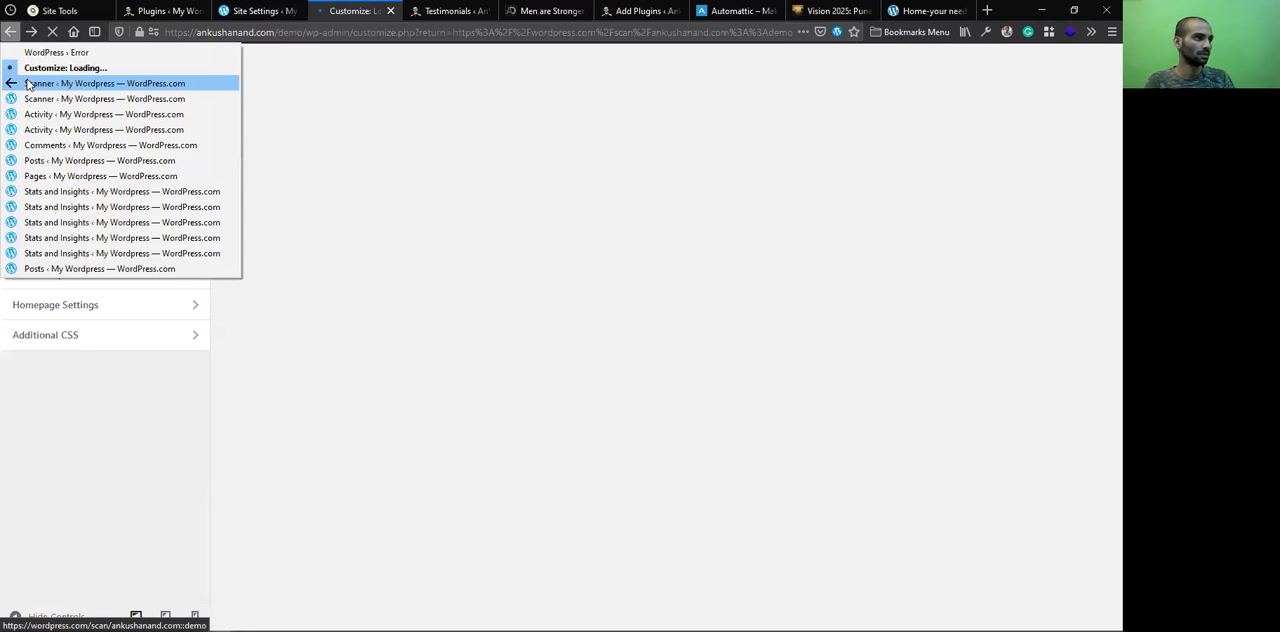
pyautogui.press('Return')
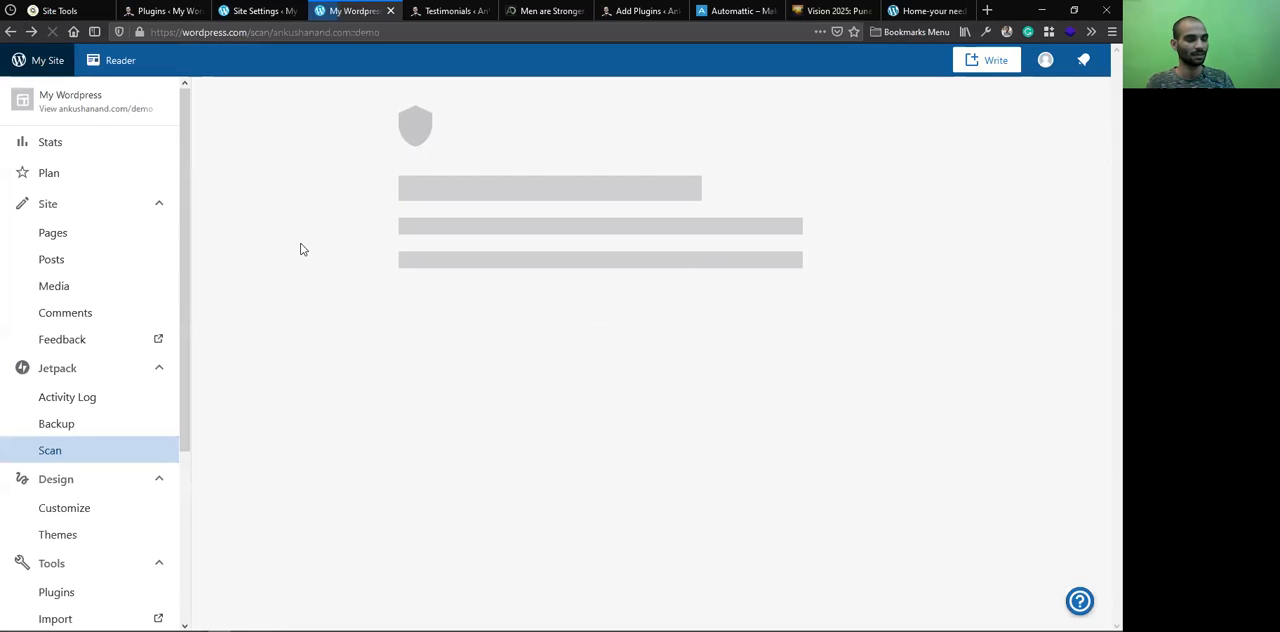
# Open the demo site's Themes page on WordPress.com and look over the recommended themes
pyautogui.scroll(-2, 91, 358)
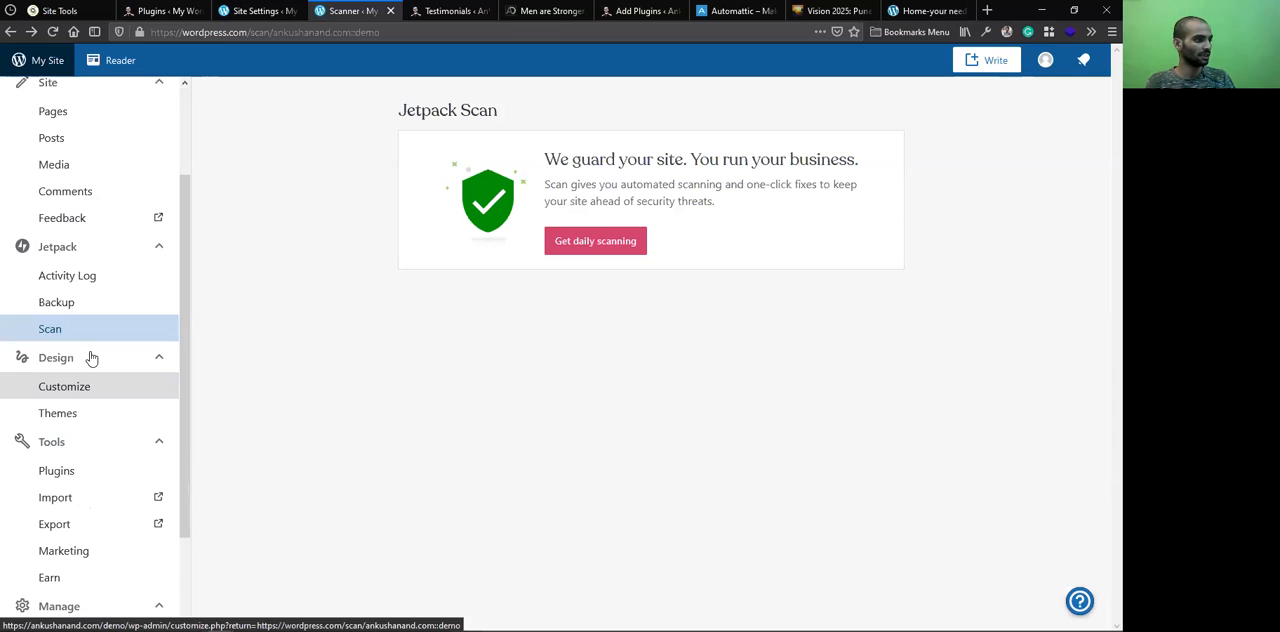
pyautogui.scroll(-1, 91, 358)
pyautogui.click(89, 357)
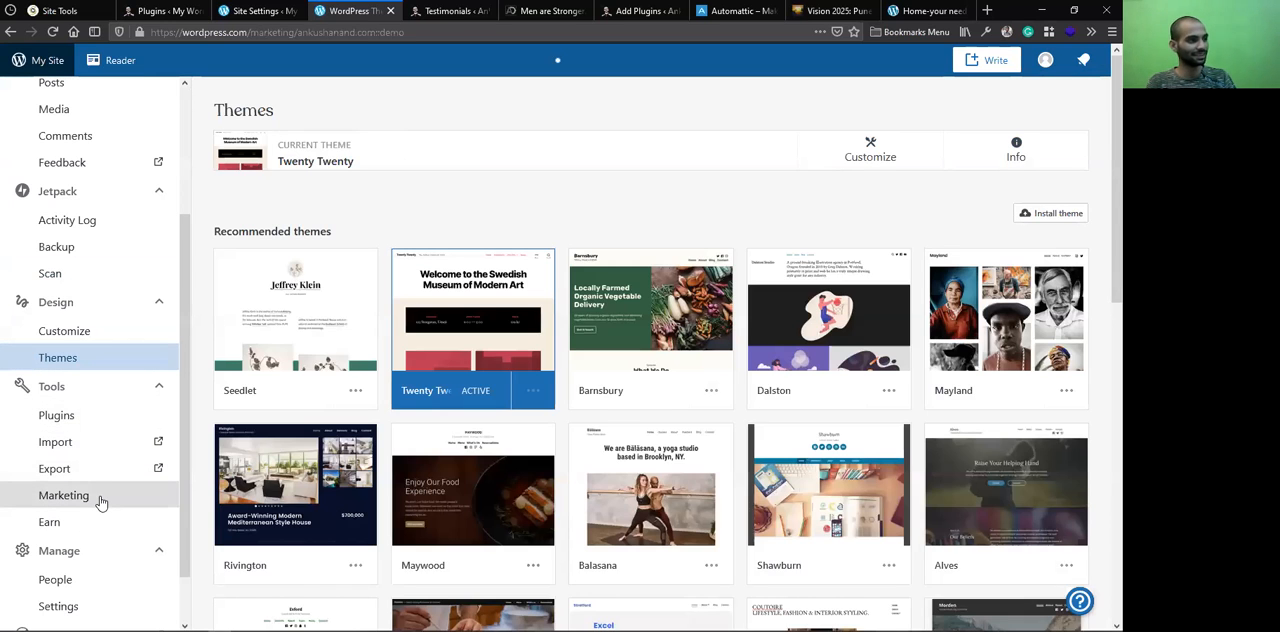
# Examine the demo site's Marketing tools, Traffic settings and Earn options for collecting payments
pyautogui.click(86, 505)
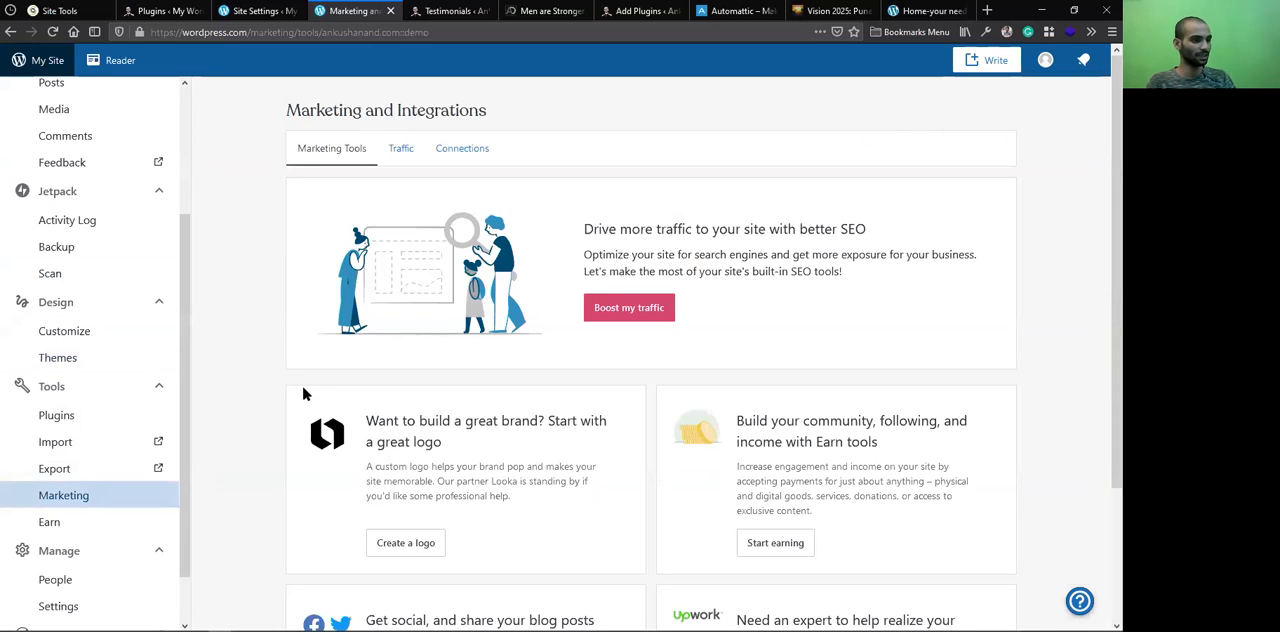
pyautogui.scroll(-1, 310, 394)
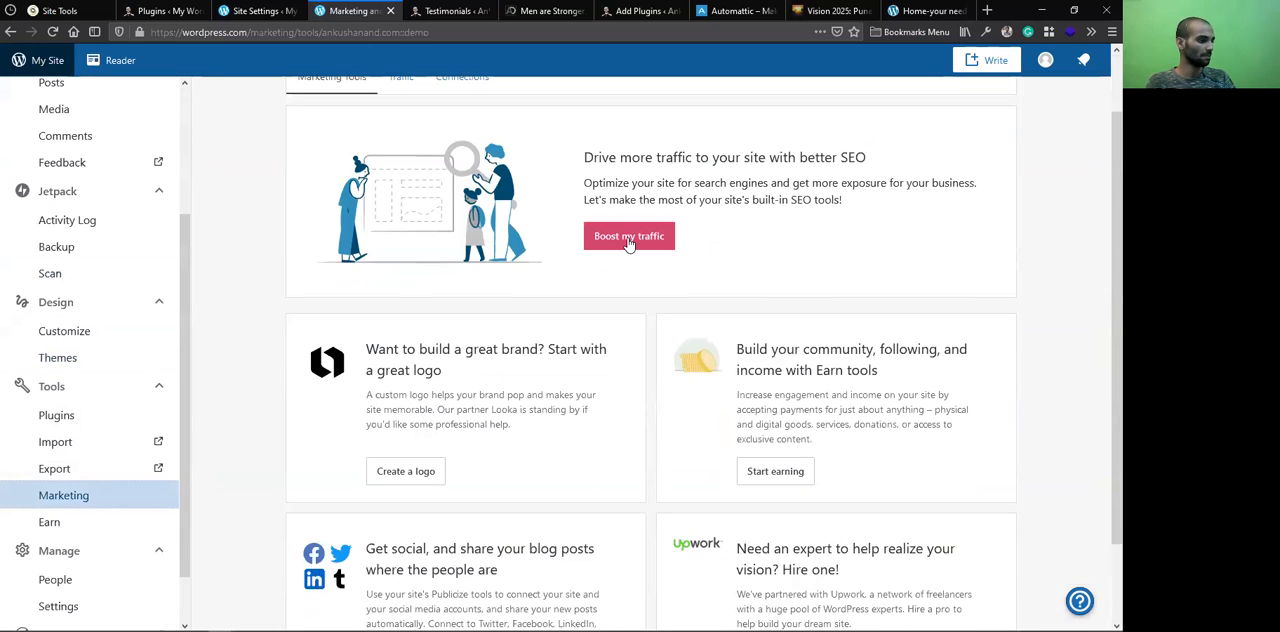
pyautogui.click(628, 240)
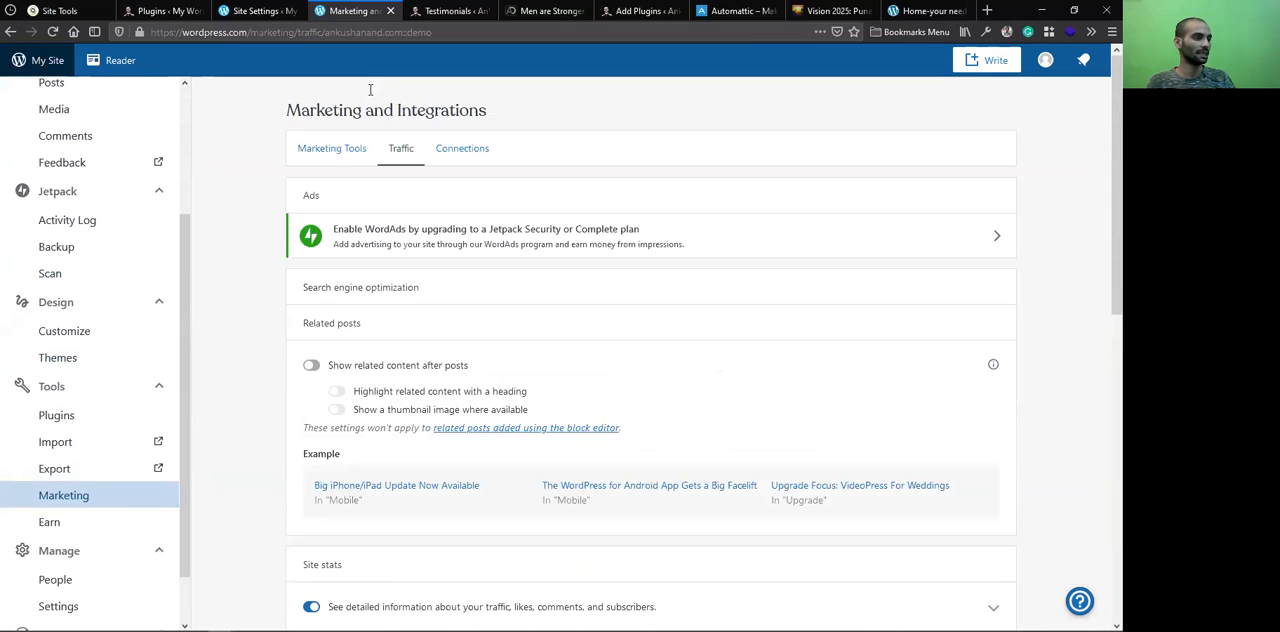
pyautogui.scroll(-4, 314, 391)
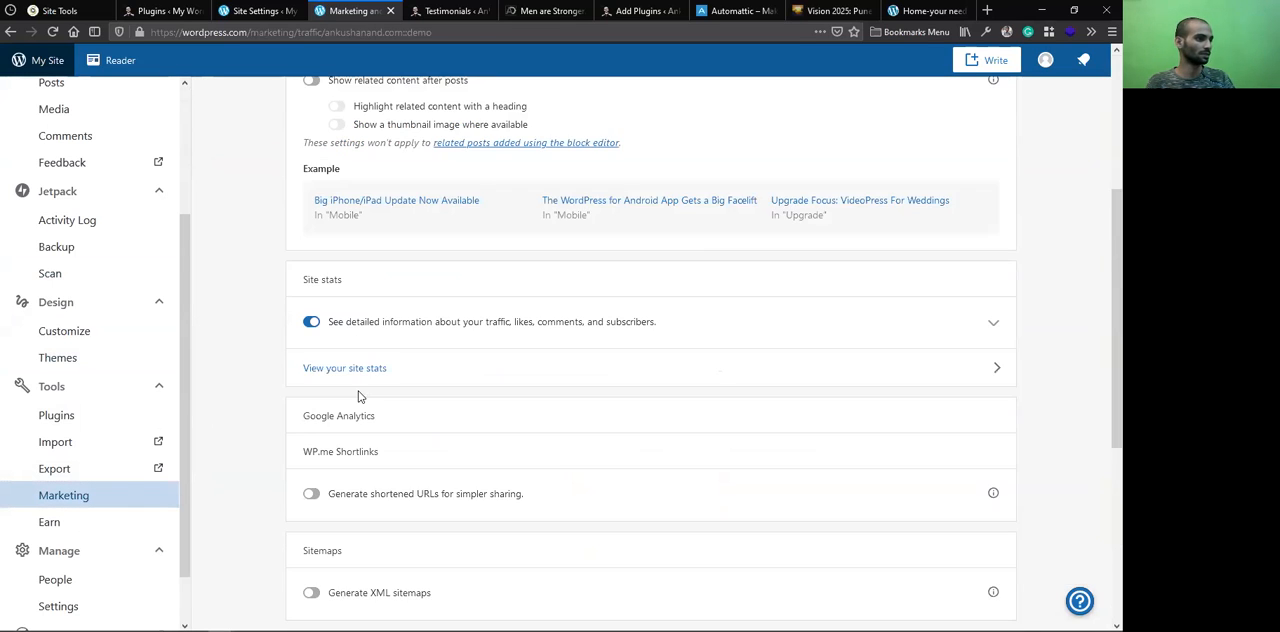
pyautogui.click(80, 505)
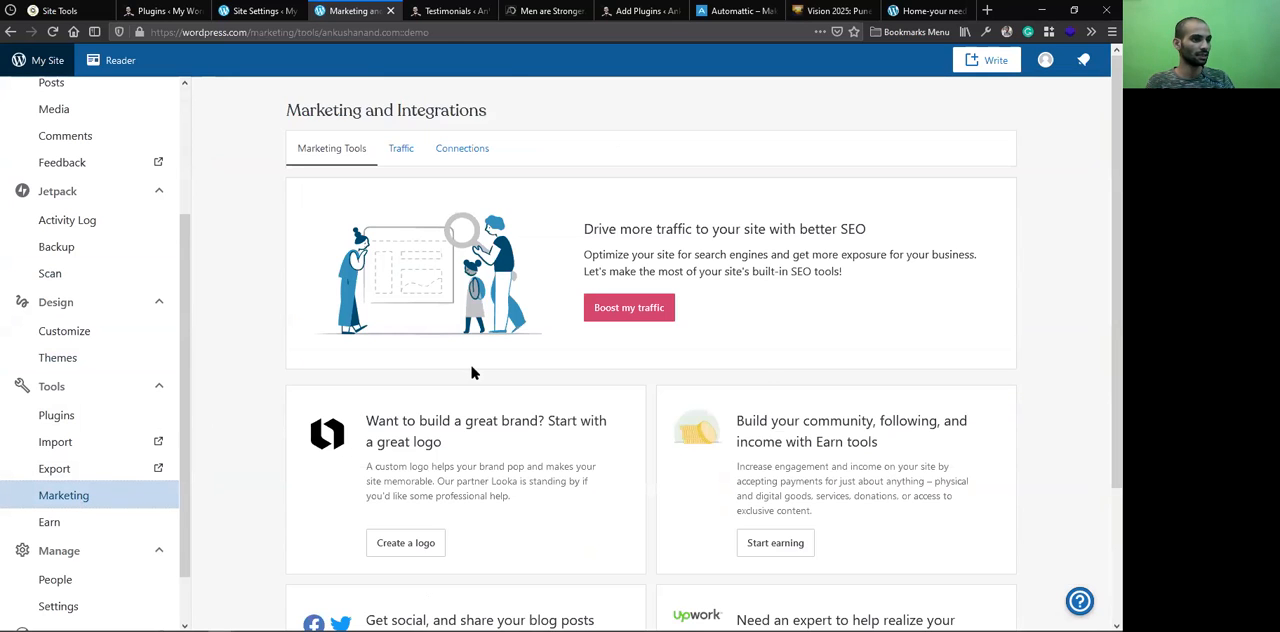
pyautogui.scroll(-2, 762, 383)
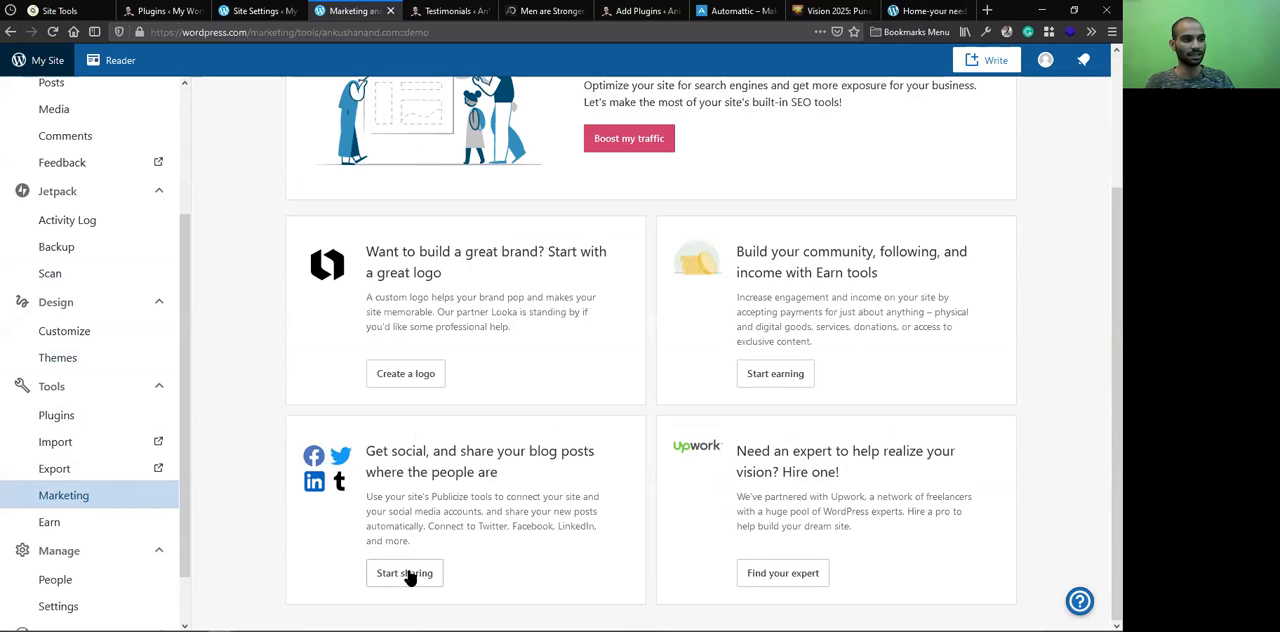
pyautogui.click(79, 522)
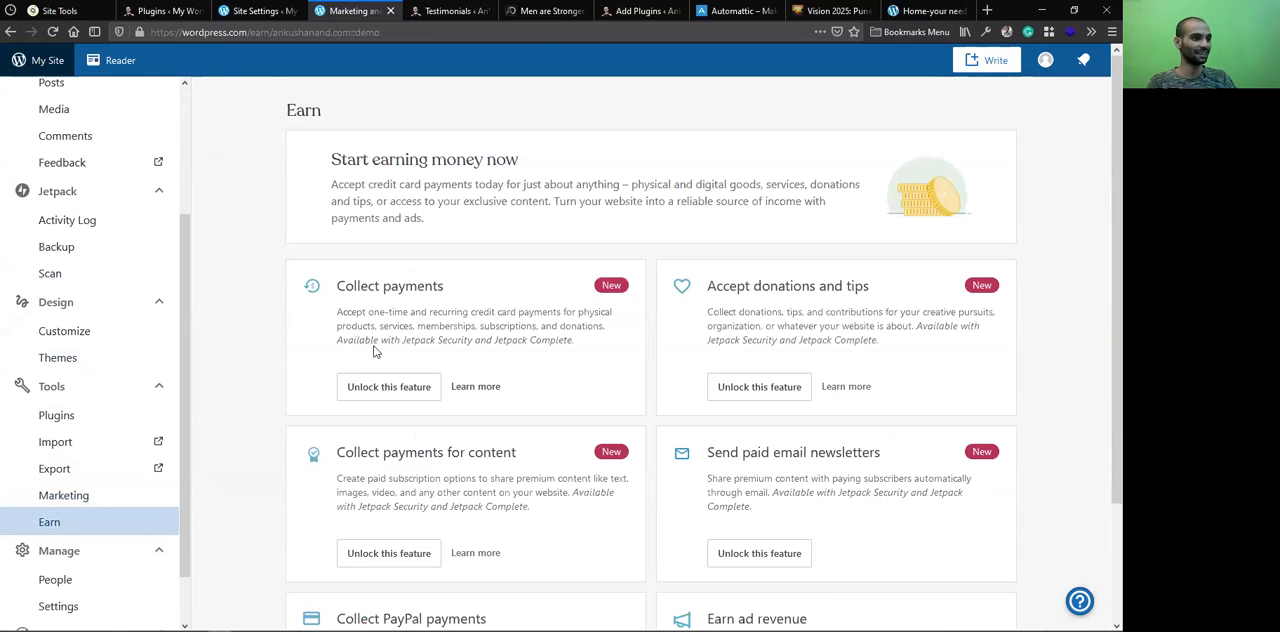
pyautogui.scroll(-1, 389, 318)
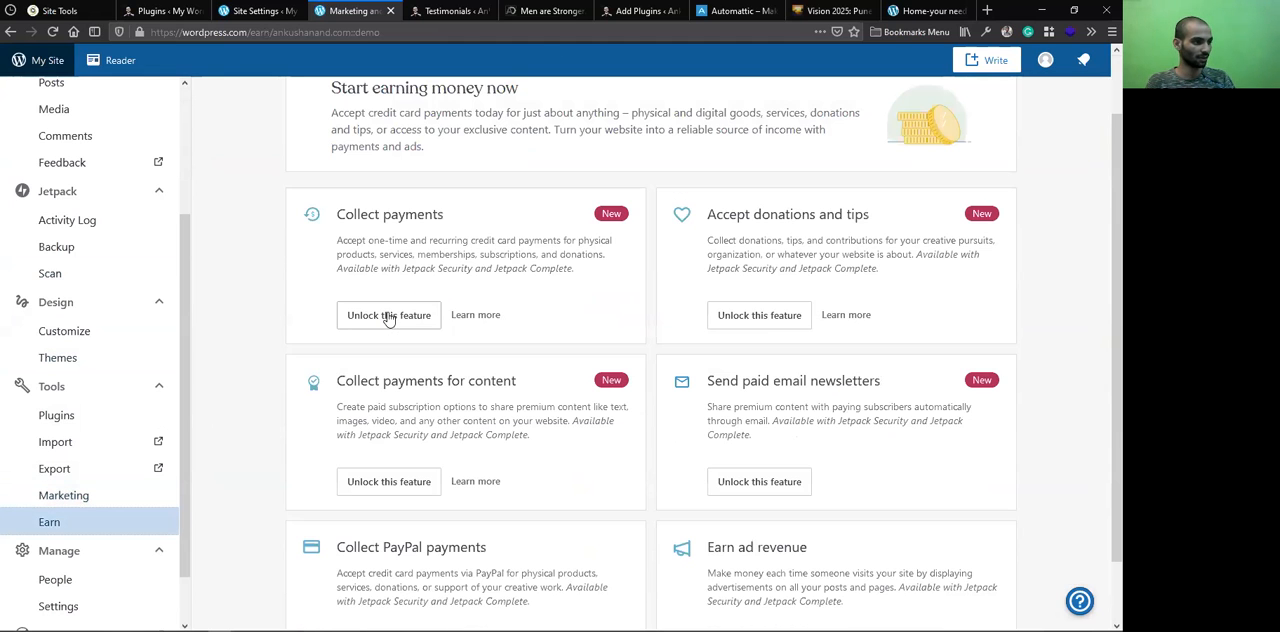
# Look through the site's People page, covering the team, followers, email followers and invites
pyautogui.scroll(-1, 84, 520)
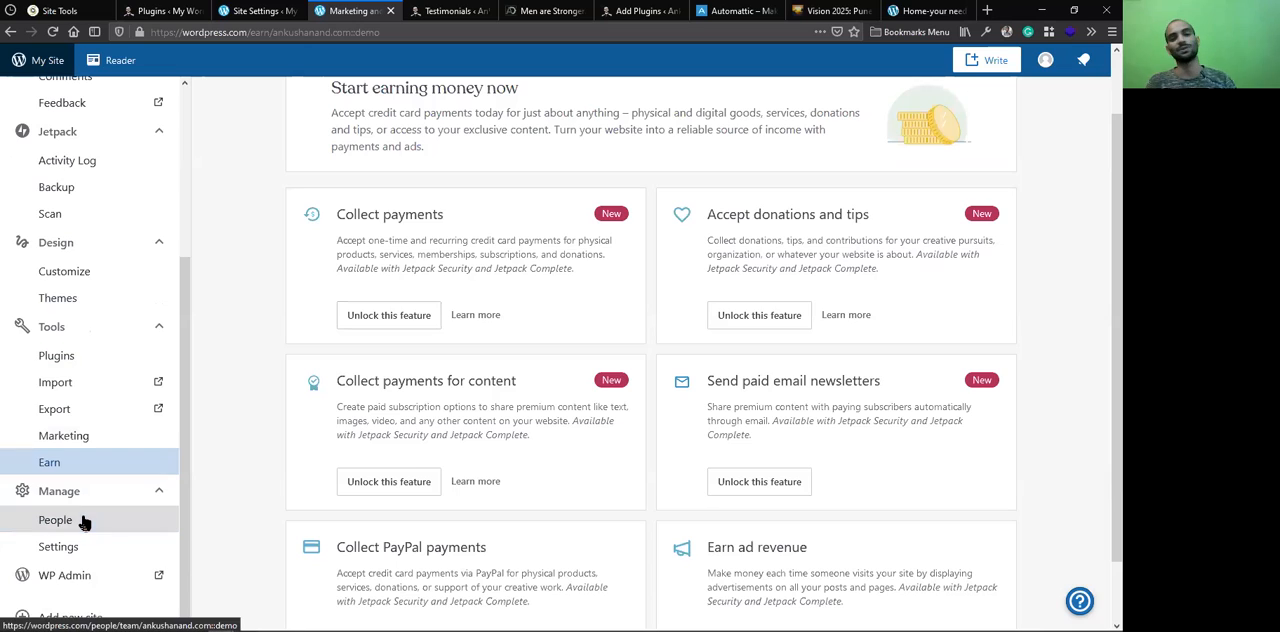
pyautogui.click(114, 522)
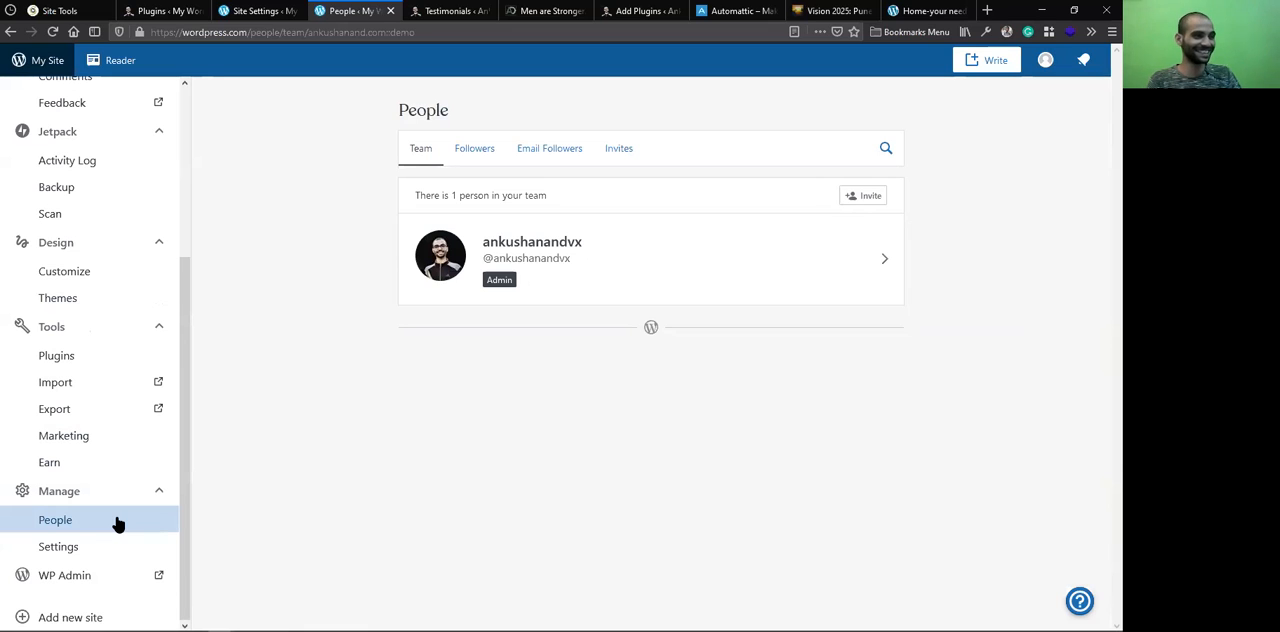
pyautogui.click(477, 158)
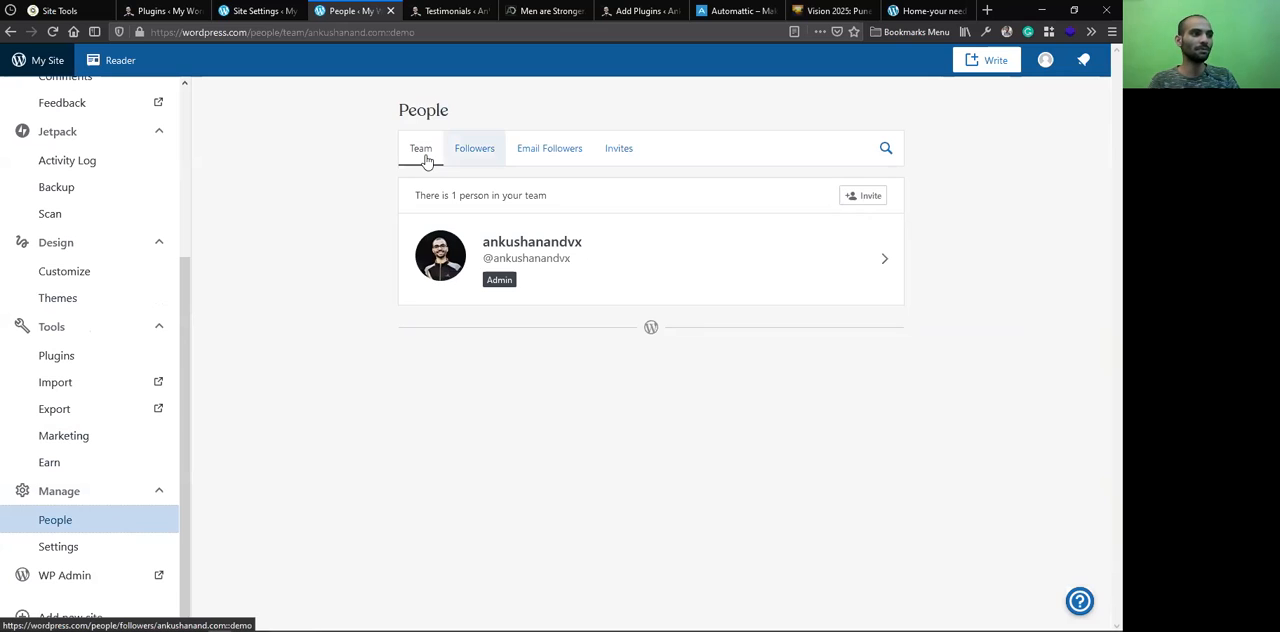
pyautogui.click(483, 158)
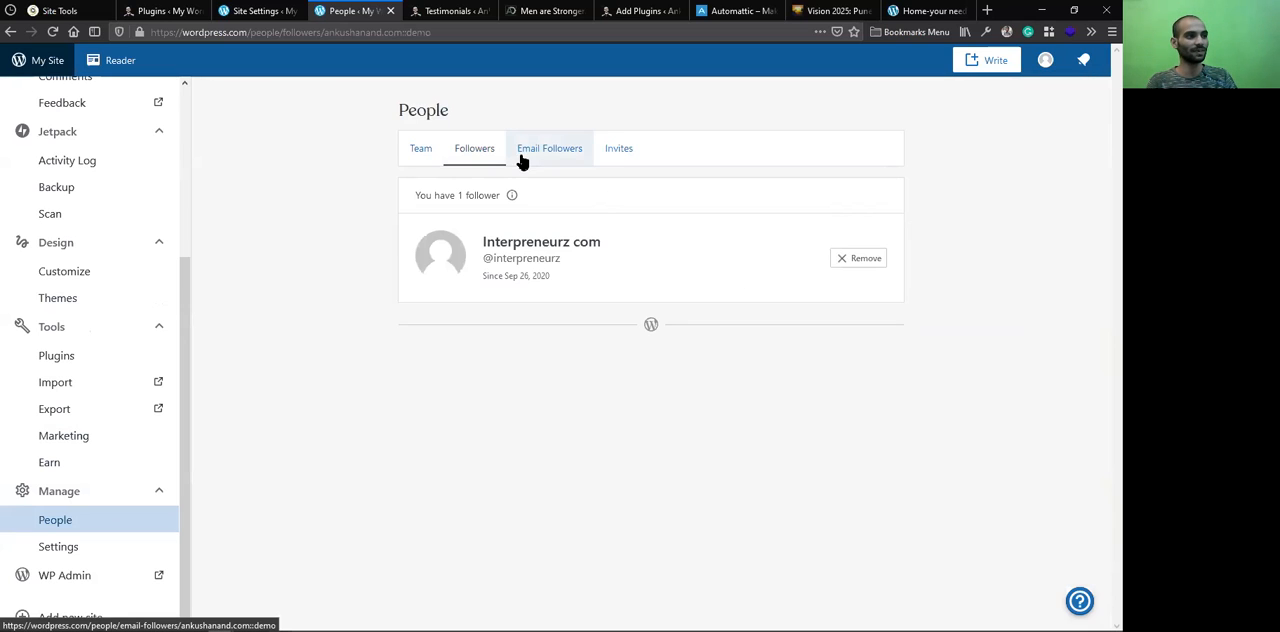
pyautogui.click(607, 157)
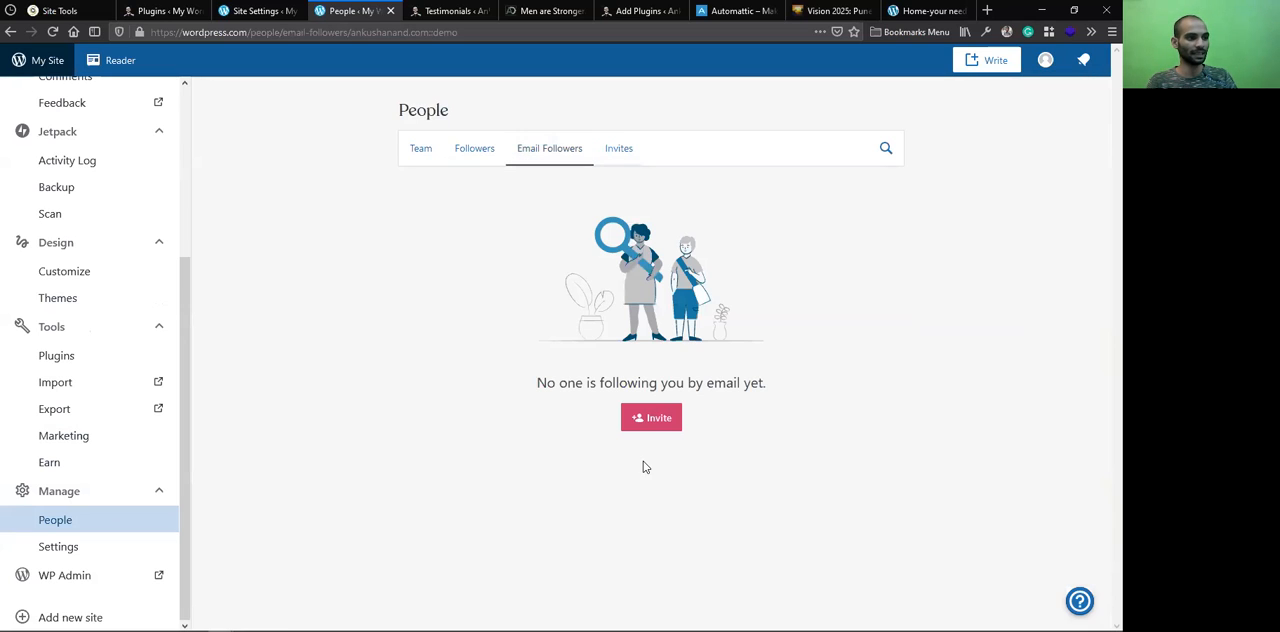
pyautogui.click(627, 148)
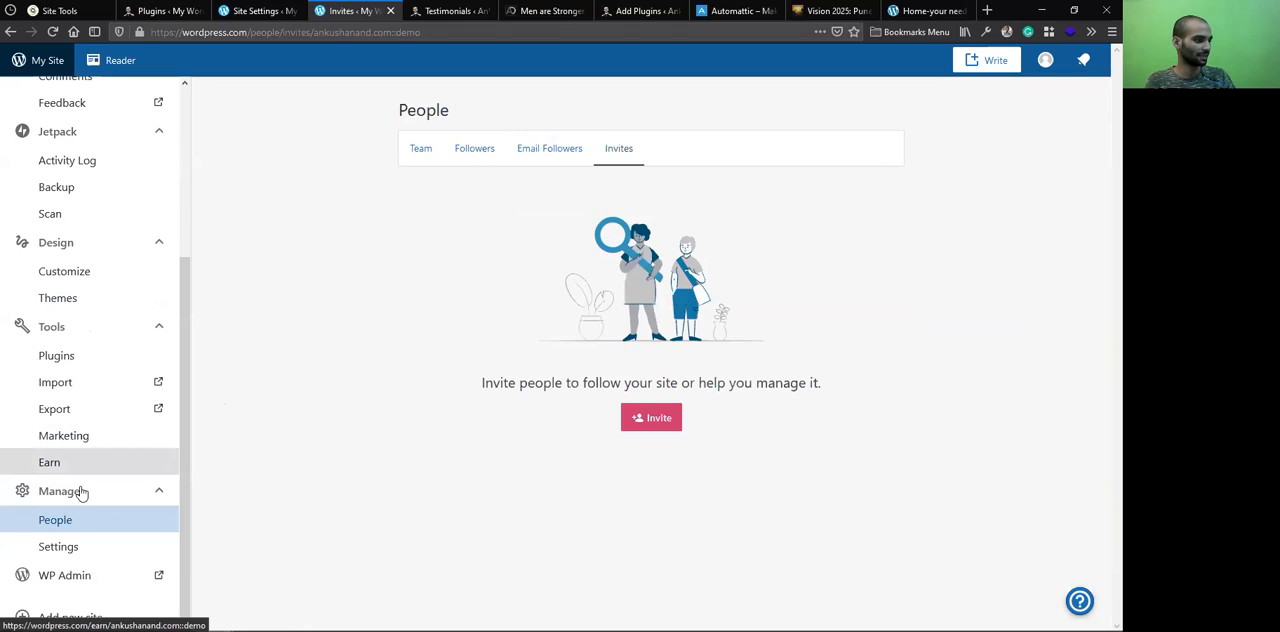
# Examine the demo site's General settings and its Manage Connection page, and return to the General settings
pyautogui.click(57, 558)
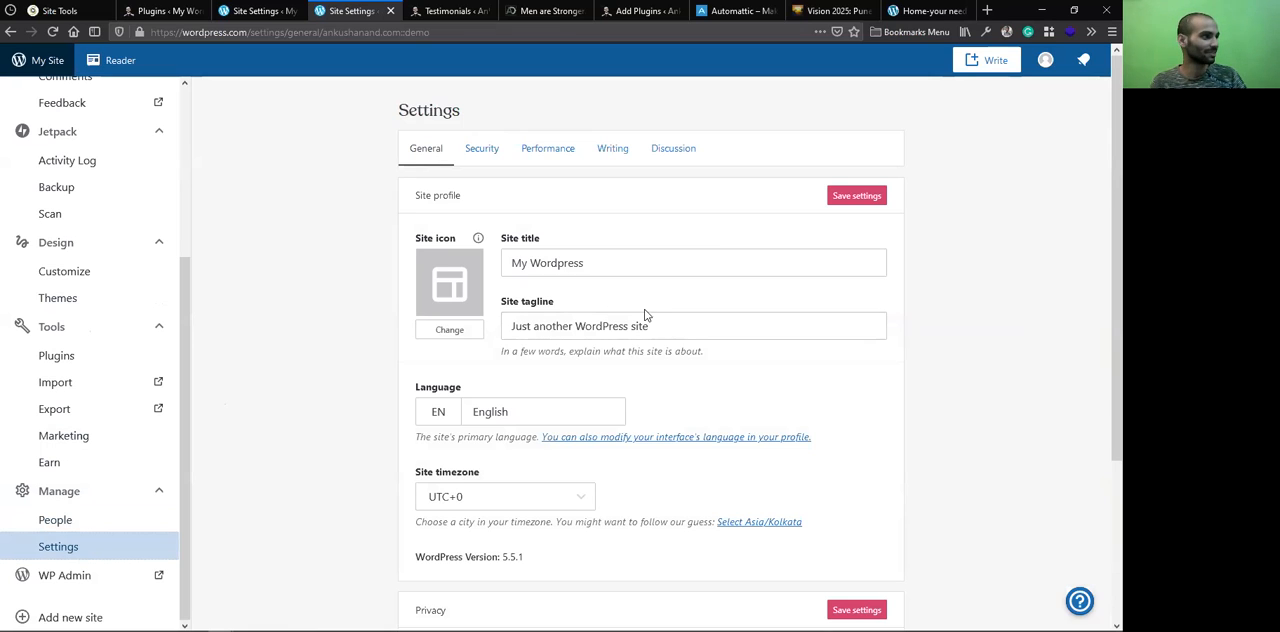
pyautogui.click(267, 6)
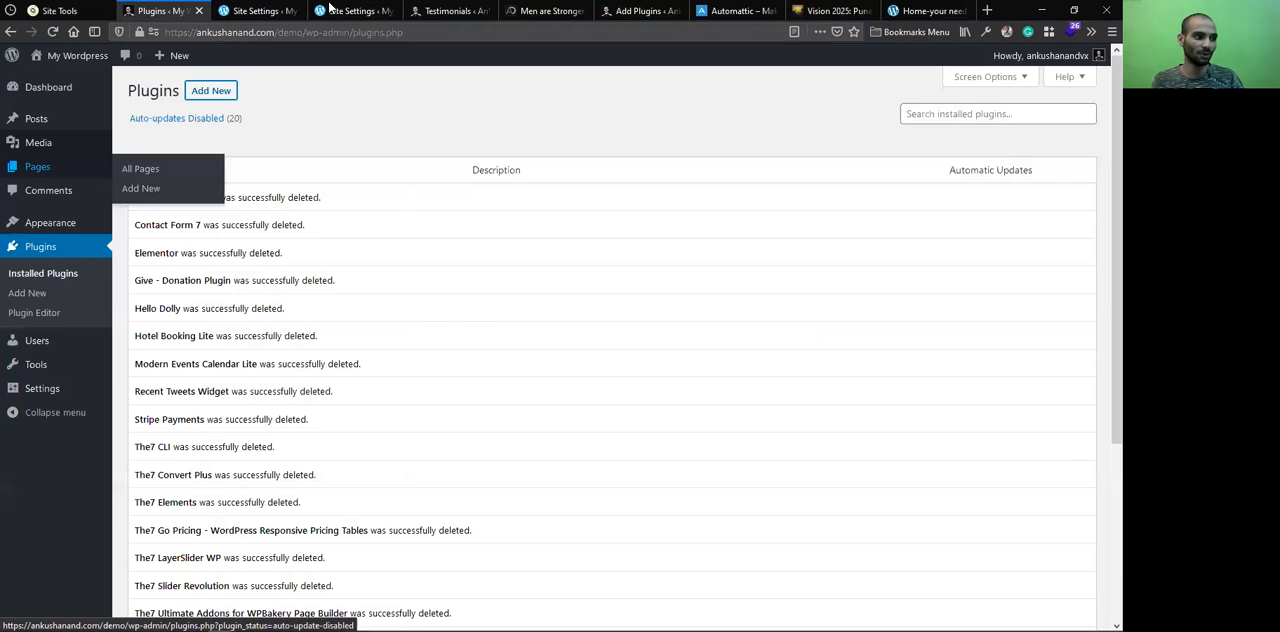
pyautogui.click(330, 7)
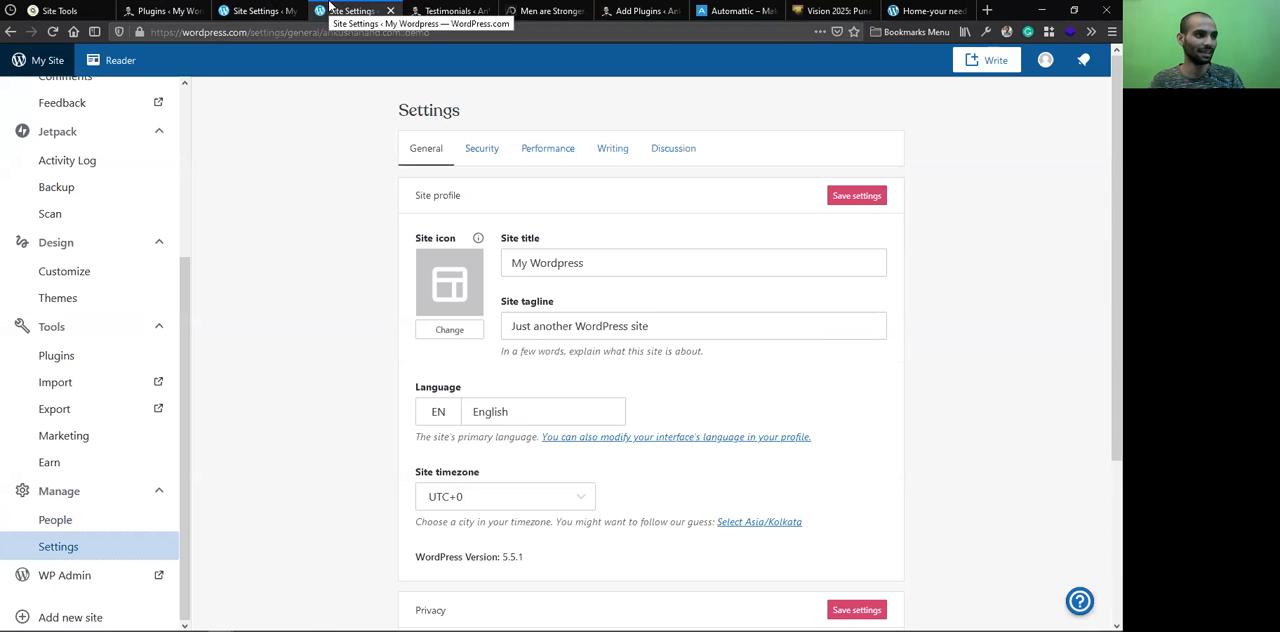
pyautogui.scroll(-2, 613, 421)
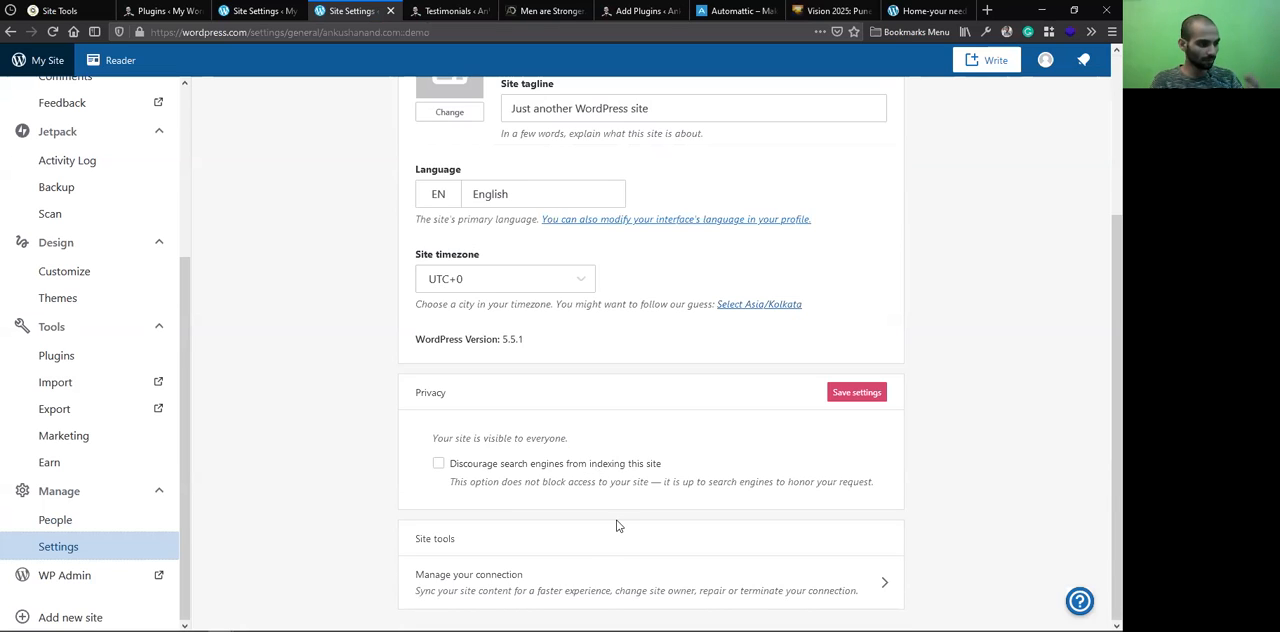
pyautogui.click(573, 591)
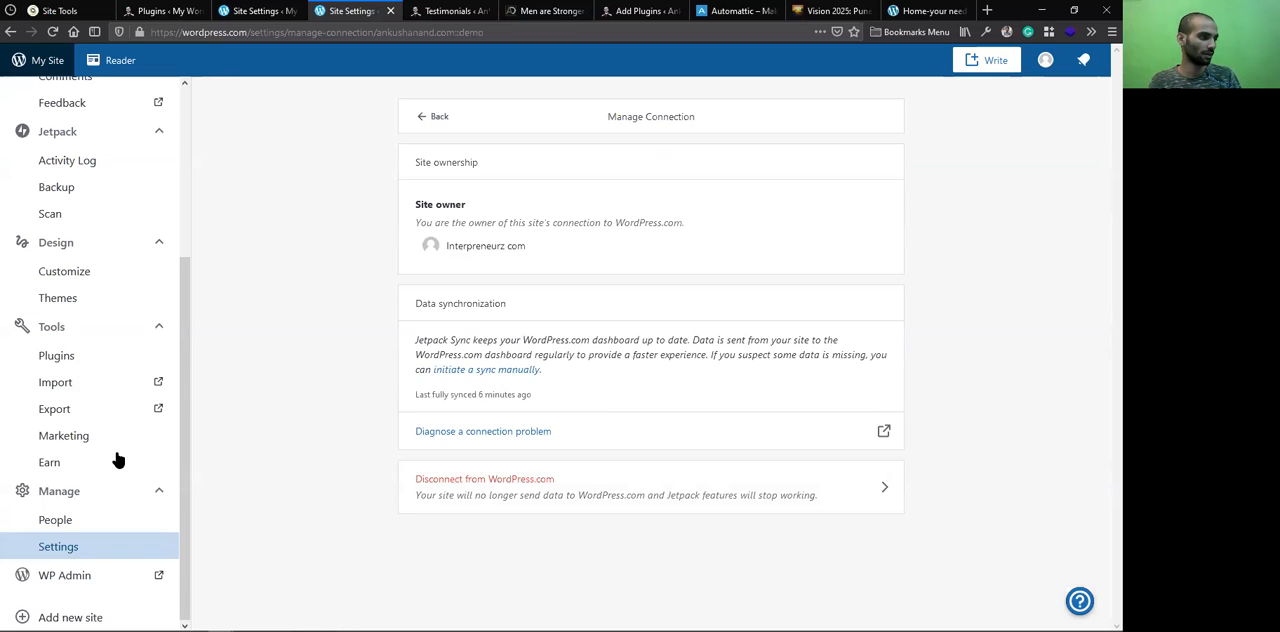
pyautogui.click(134, 545)
pyautogui.scroll(3, 134, 517)
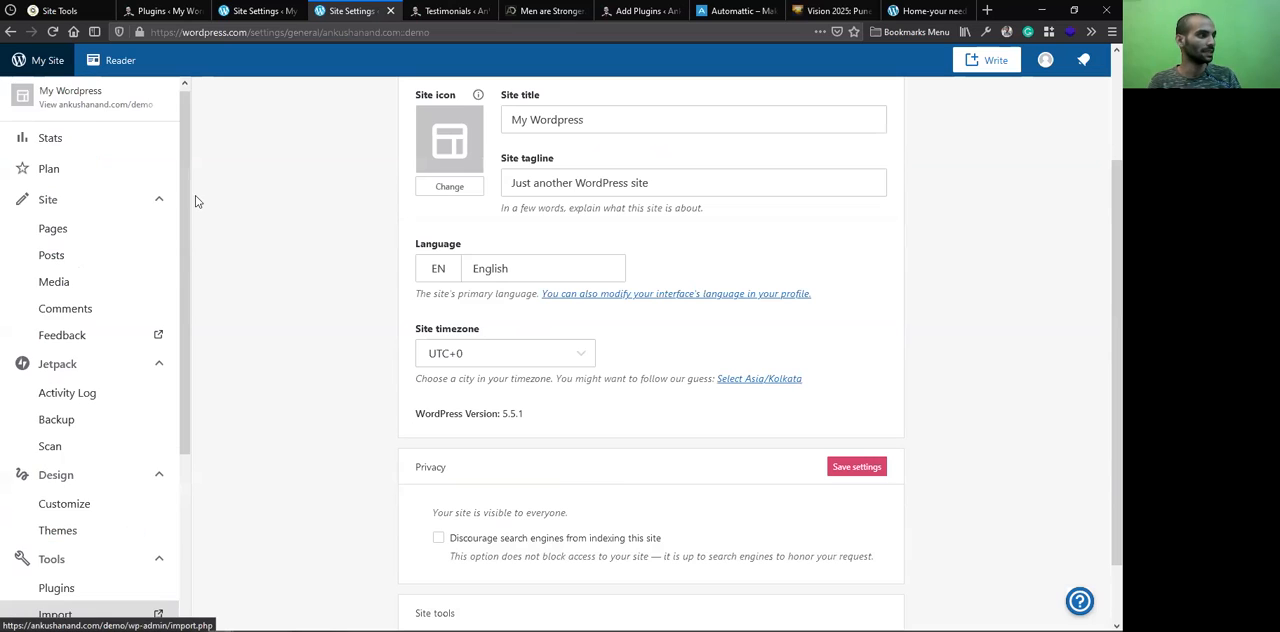
# View the demo site's front end and reload its address without the theme preview parameters
pyautogui.click(92, 106)
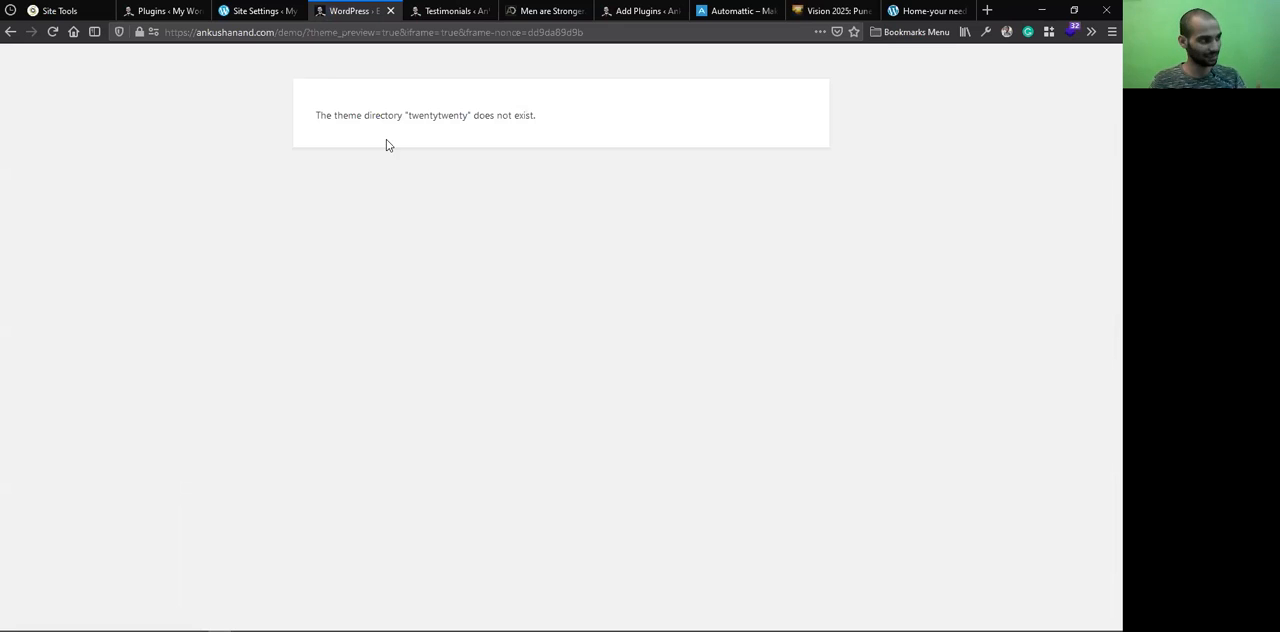
pyautogui.moveTo(307, 28); pyautogui.dragTo(838, 28)
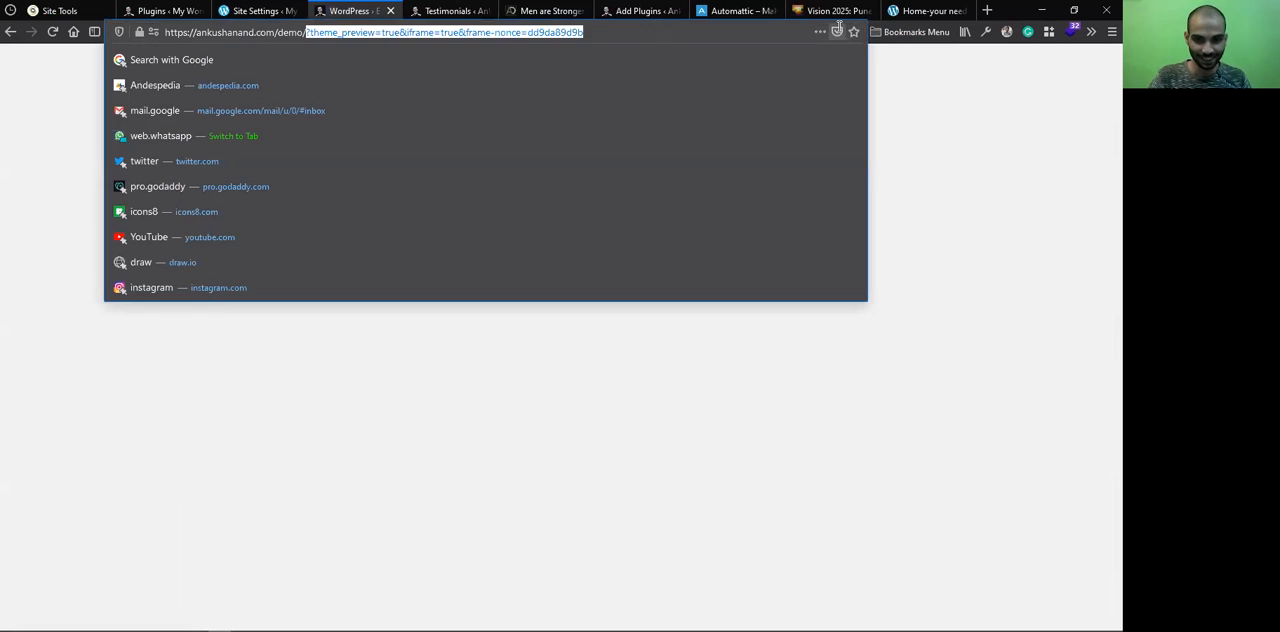
pyautogui.press('BackSpace')
pyautogui.press('Return')
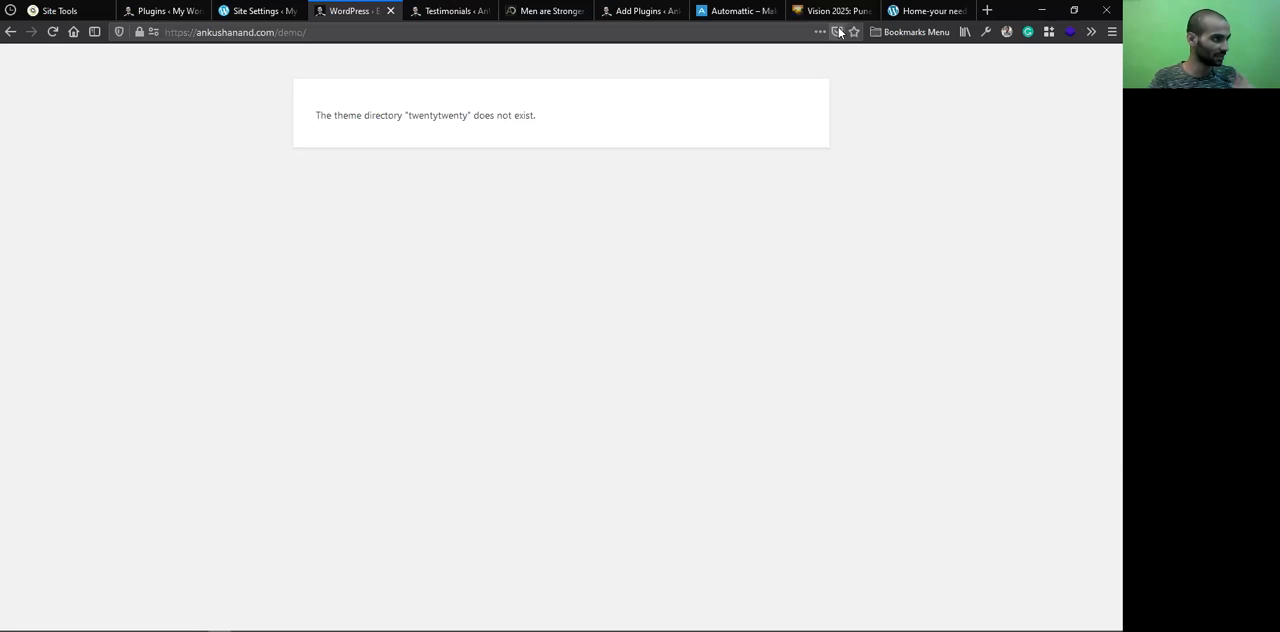
# Go to the demo site's wp-admin dashboard and open its installed themes
pyautogui.moveTo(278, 29); pyautogui.dragTo(346, 45)
pyautogui.click(353, 32)
pyautogui.write('w')
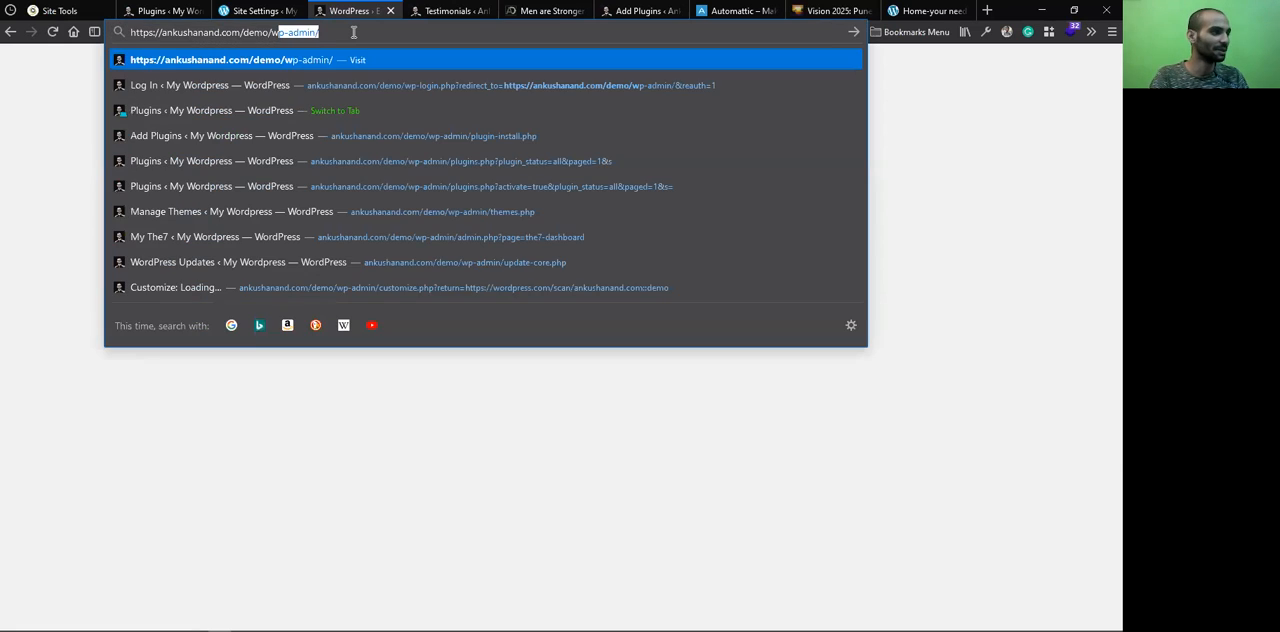
pyautogui.press('Return')
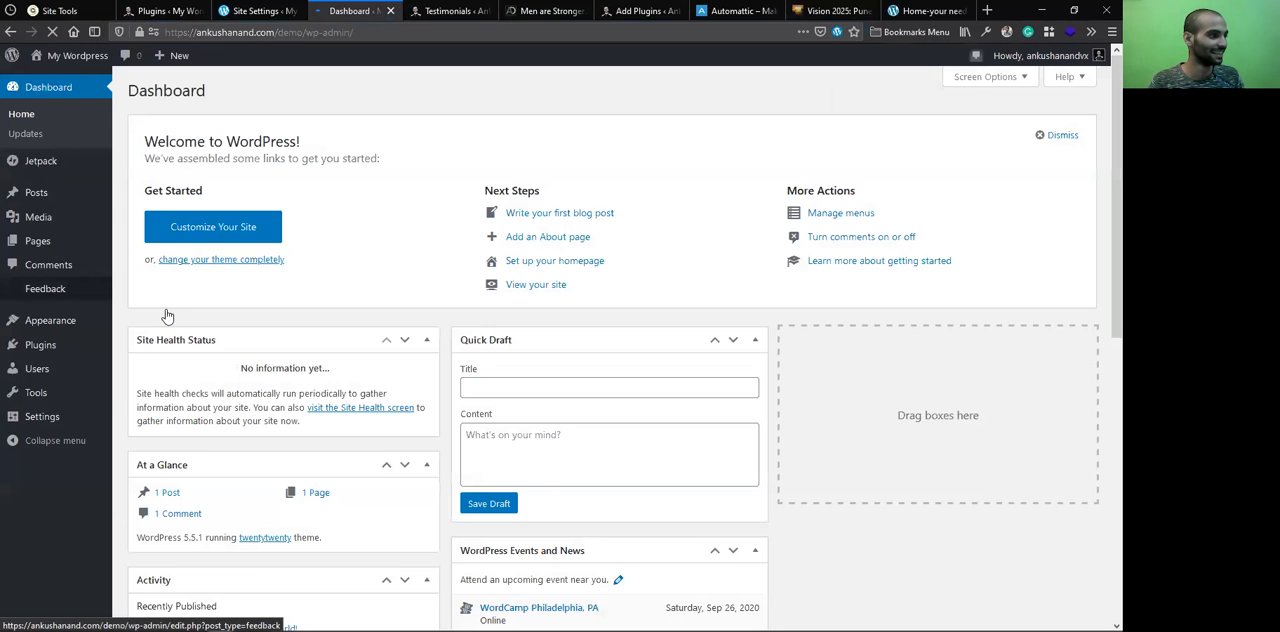
pyautogui.moveTo(71, 322)
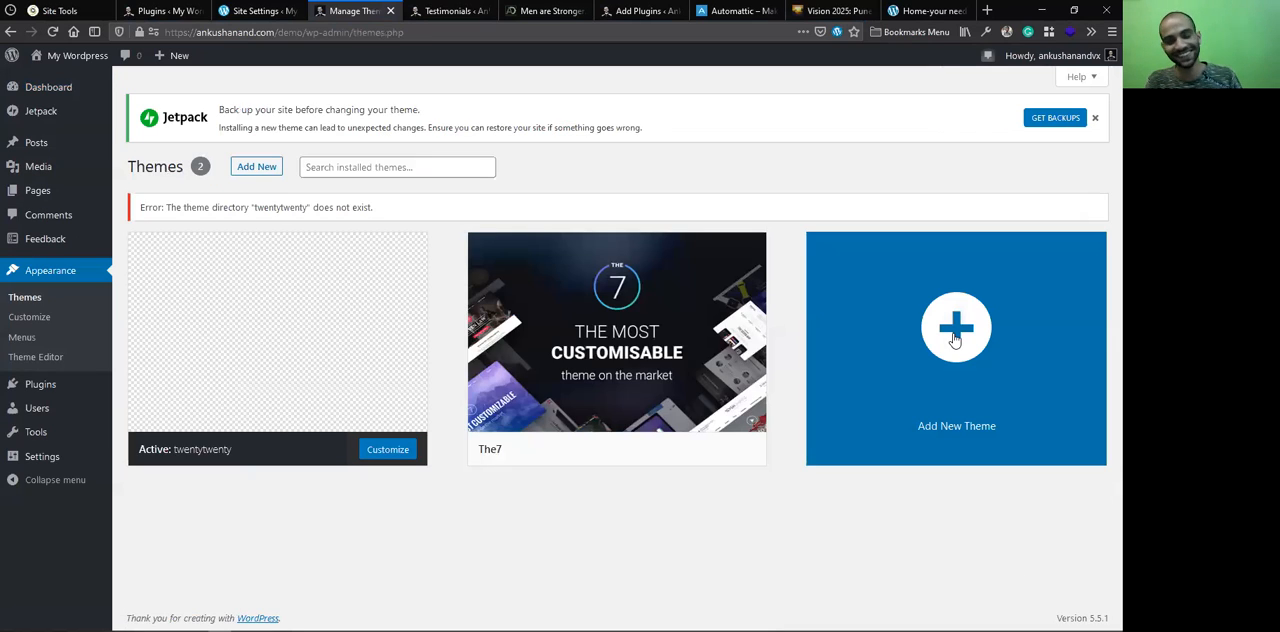
# Add the Twenty Twenty theme to the demo site by installing it from the featured themes
pyautogui.click(955, 340)
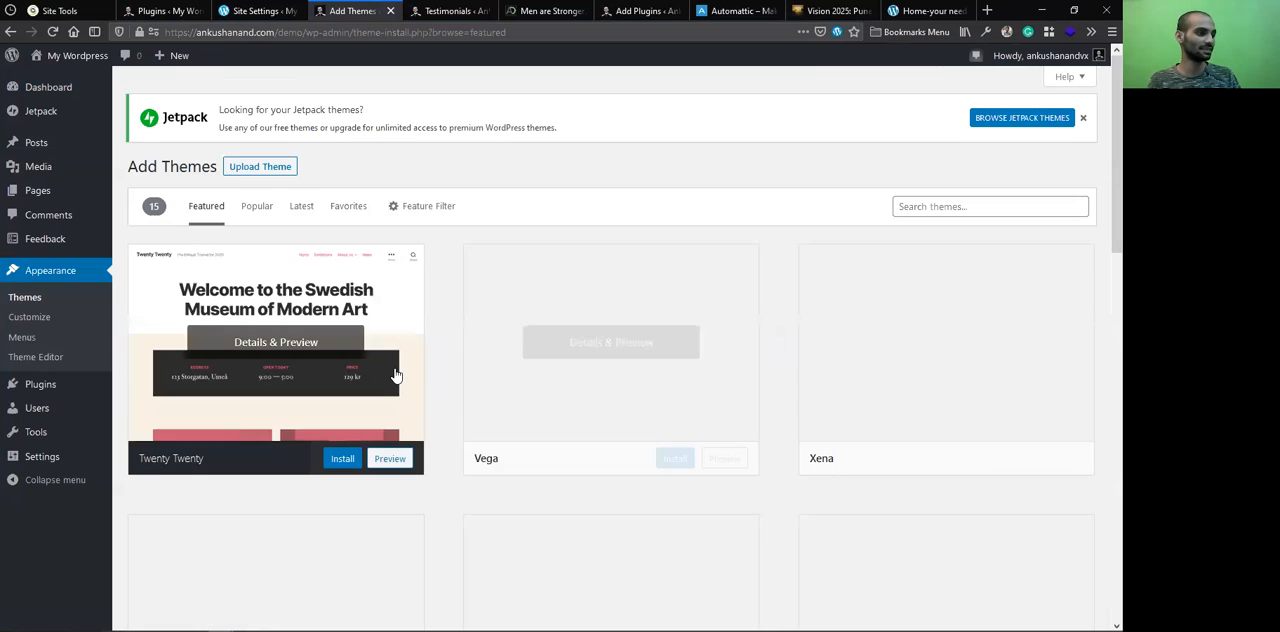
pyautogui.click(344, 460)
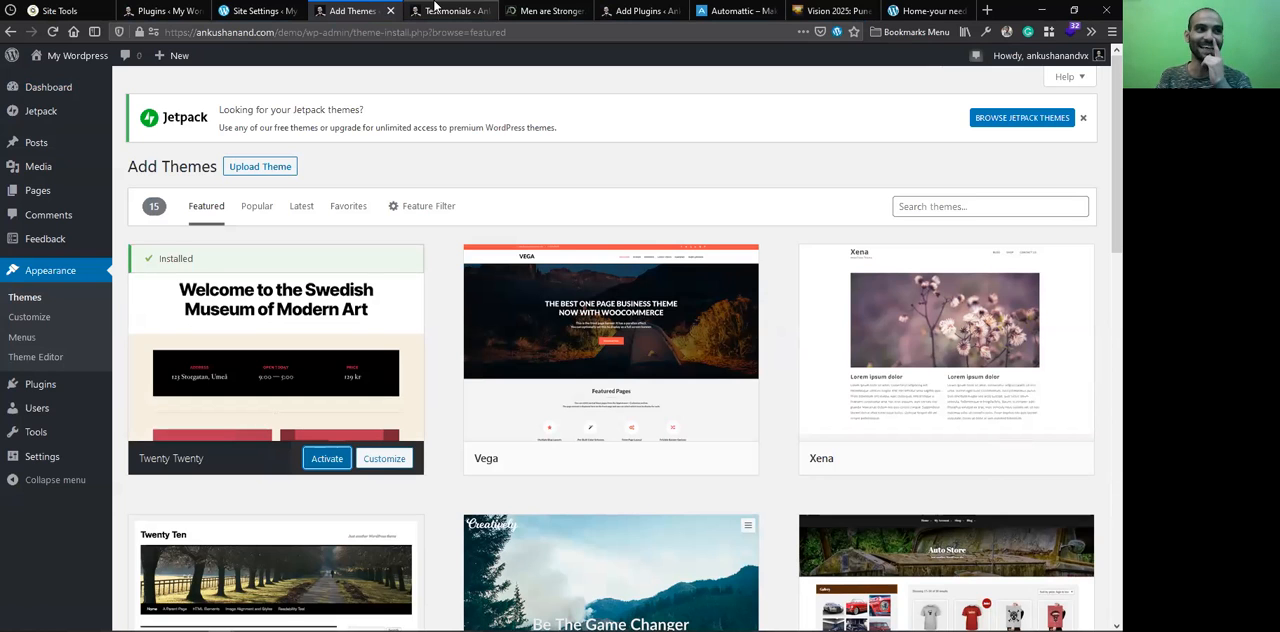
# Return to the demo site's WordPress.com settings and log out of the account through its profile page
pyautogui.click(288, 11)
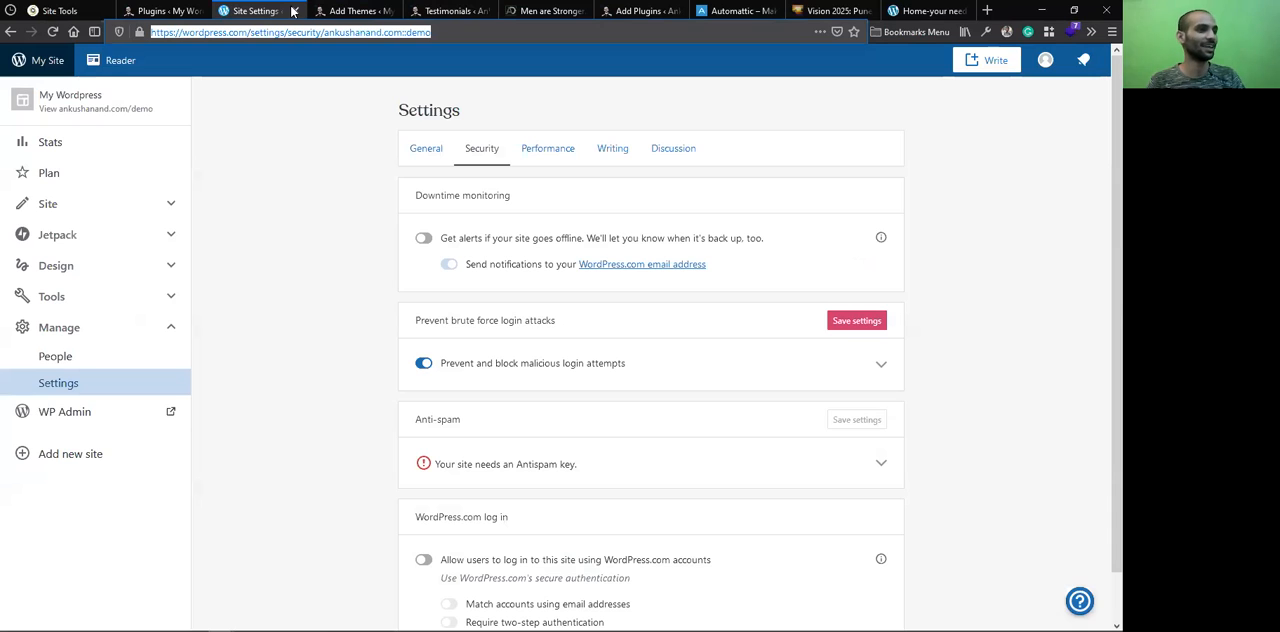
pyautogui.click(1041, 63)
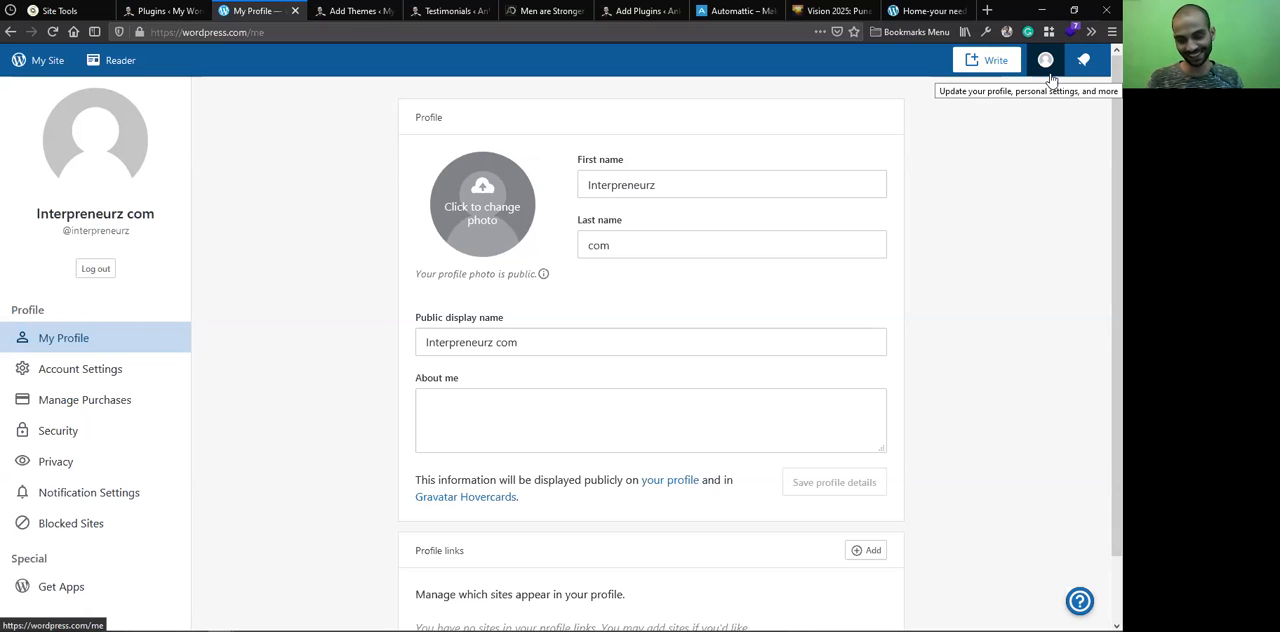
pyautogui.click(103, 270)
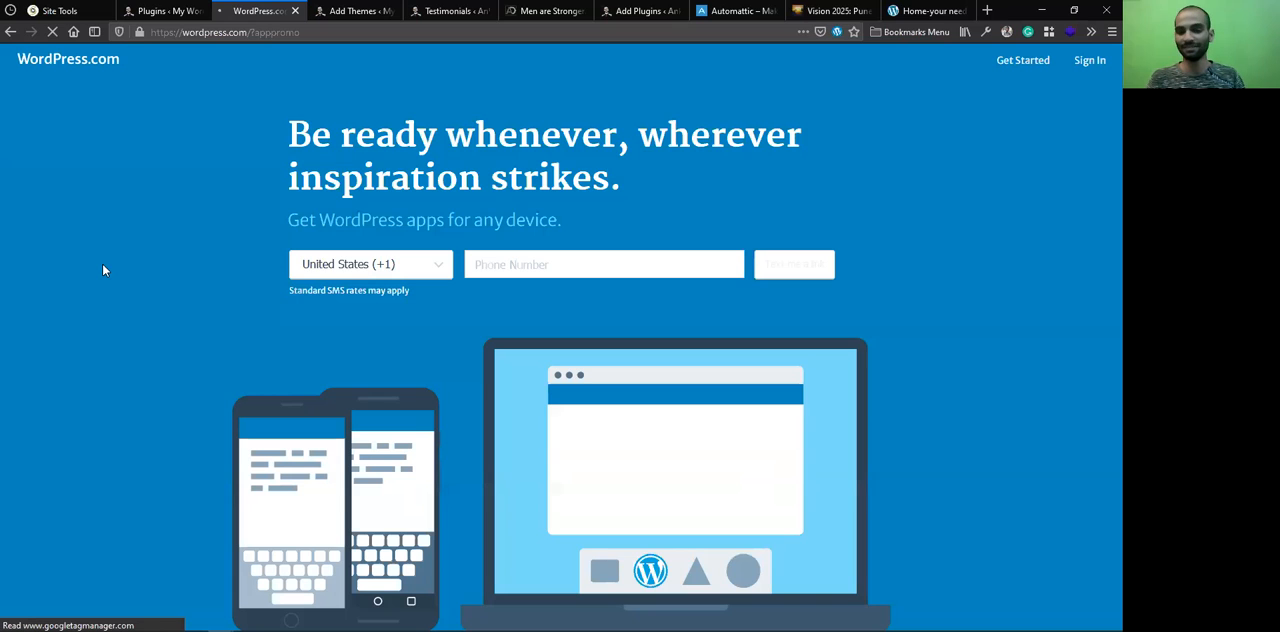
# Sign in to WordPress.com with the other account by entering its username
pyautogui.click(1095, 62)
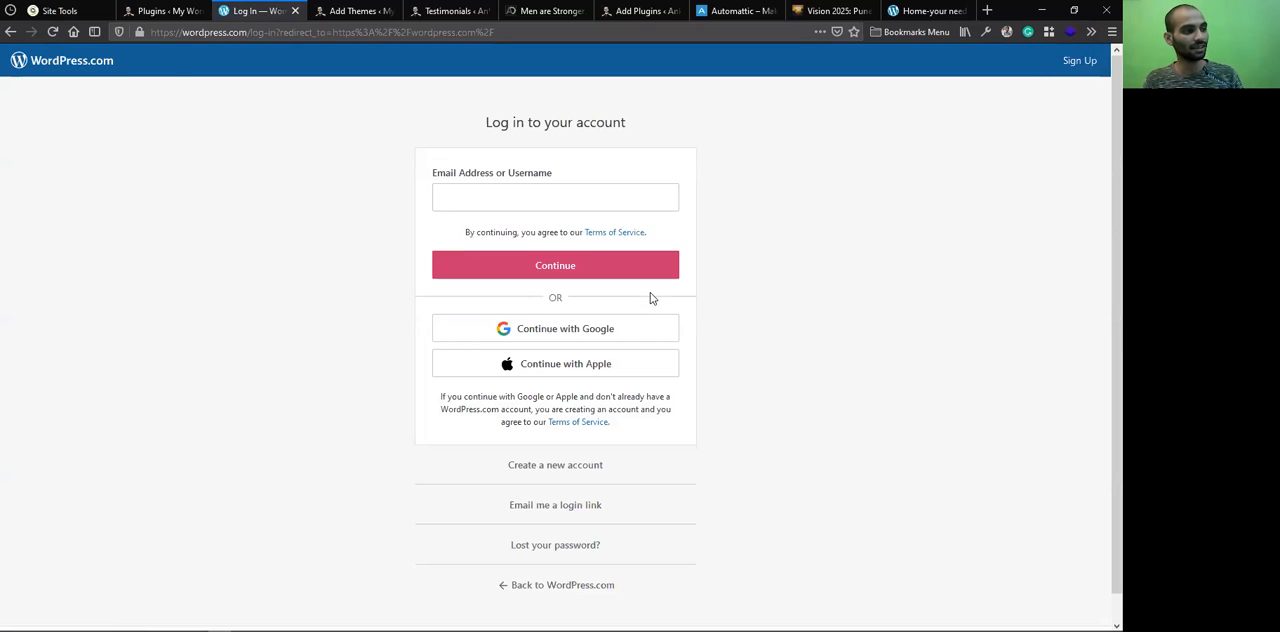
pyautogui.click(551, 206)
pyautogui.write('fa')
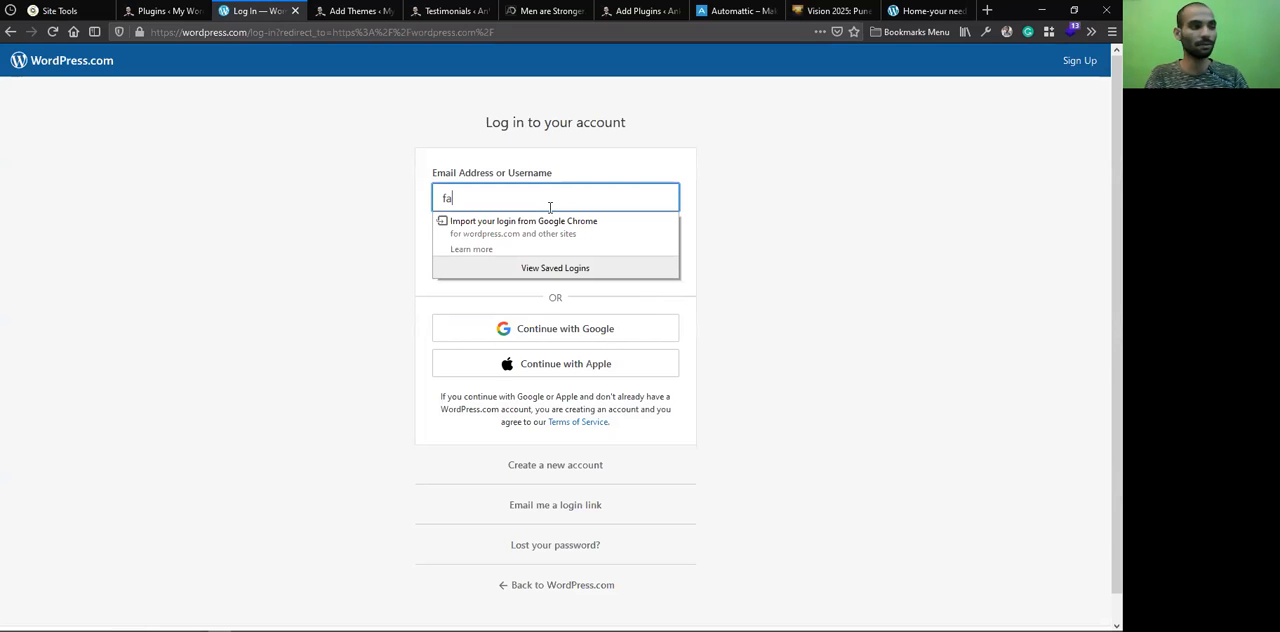
pyautogui.write('ctuts')
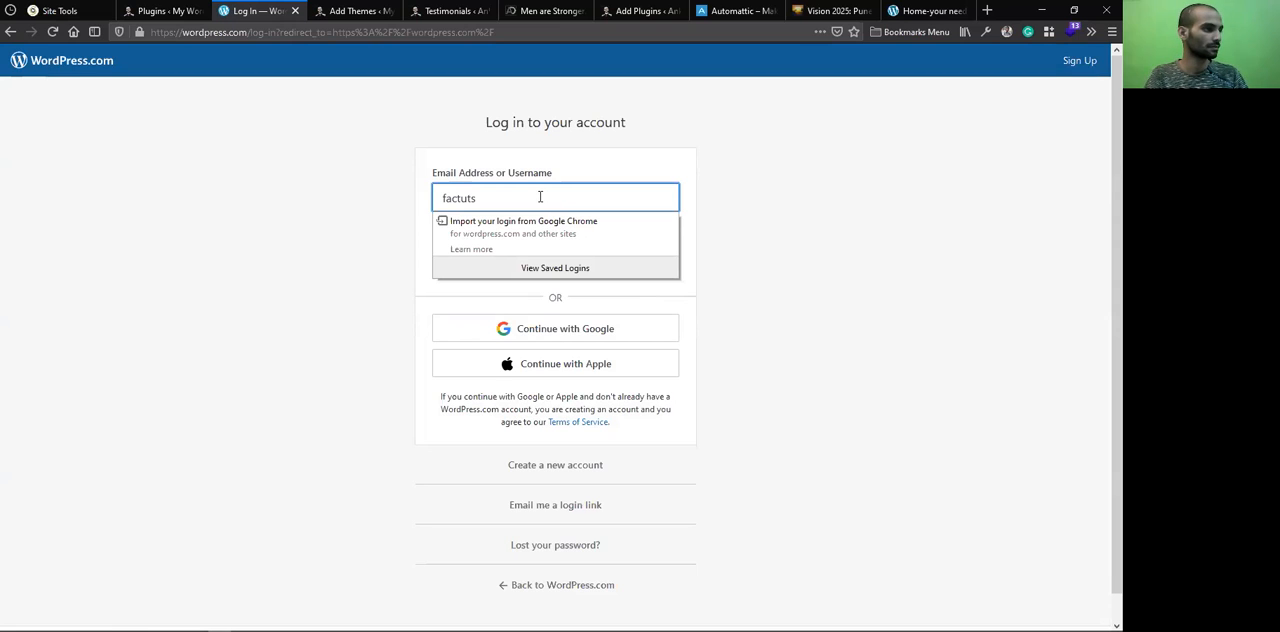
pyautogui.press('BackSpace')
pyautogui.press('BackSpace')
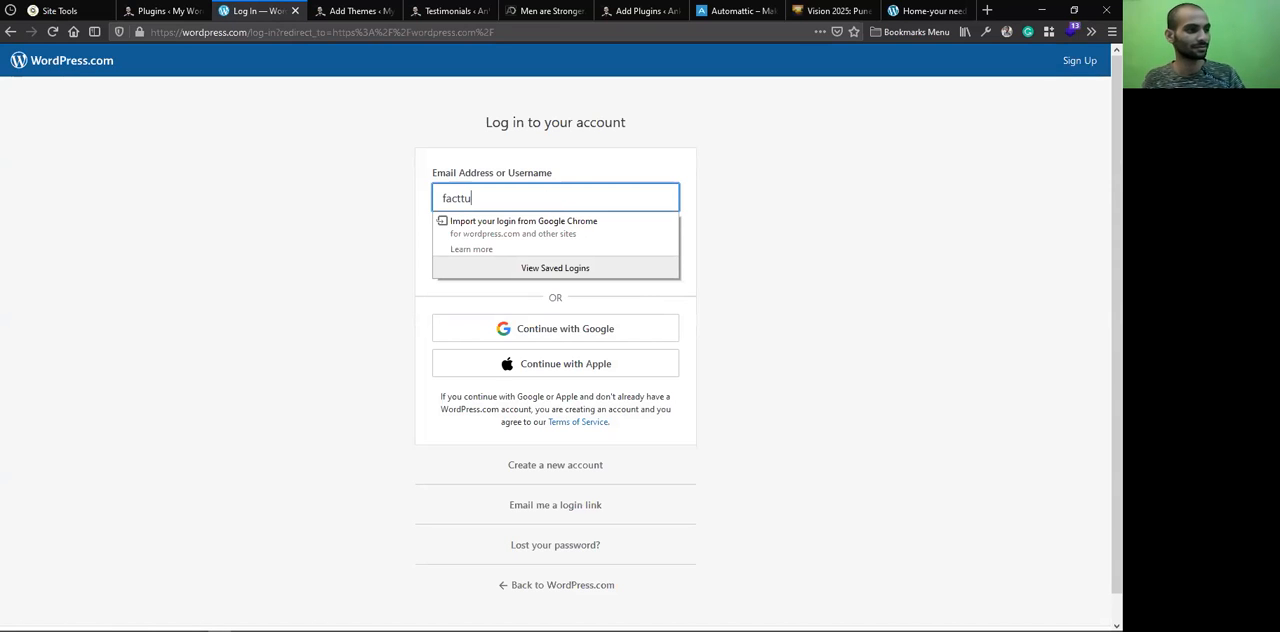
pyautogui.press('BackSpace')
pyautogui.write('tut')
pyautogui.hotkey('alt', 'Tab')
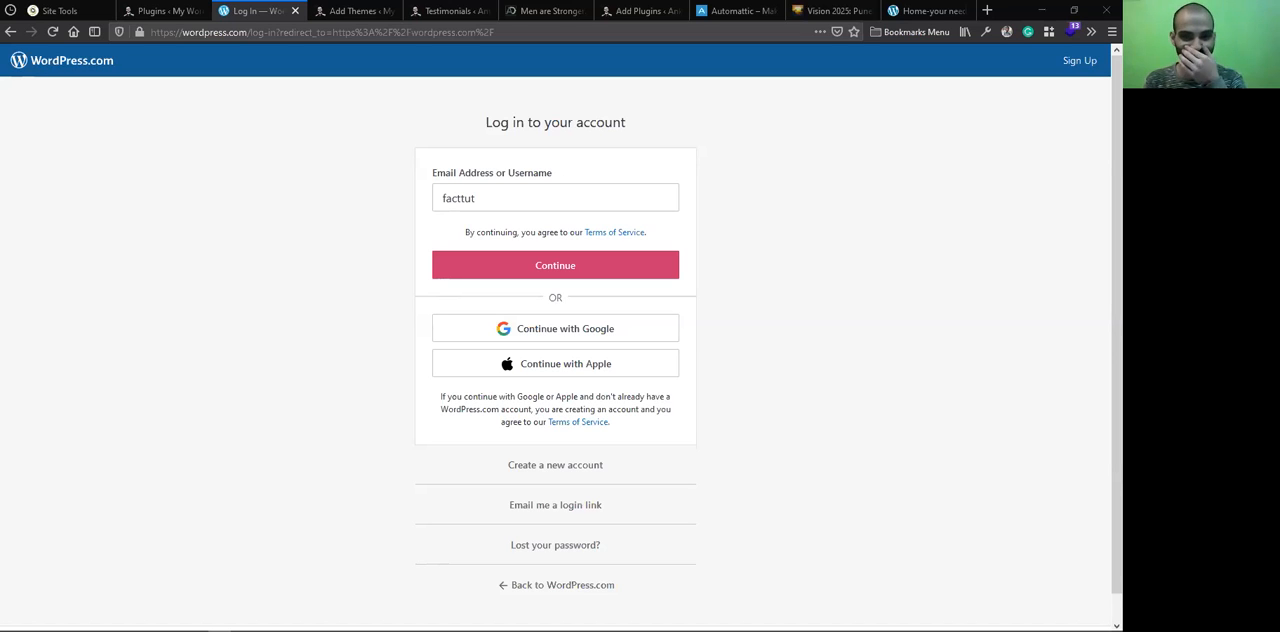
pyautogui.press('Return')
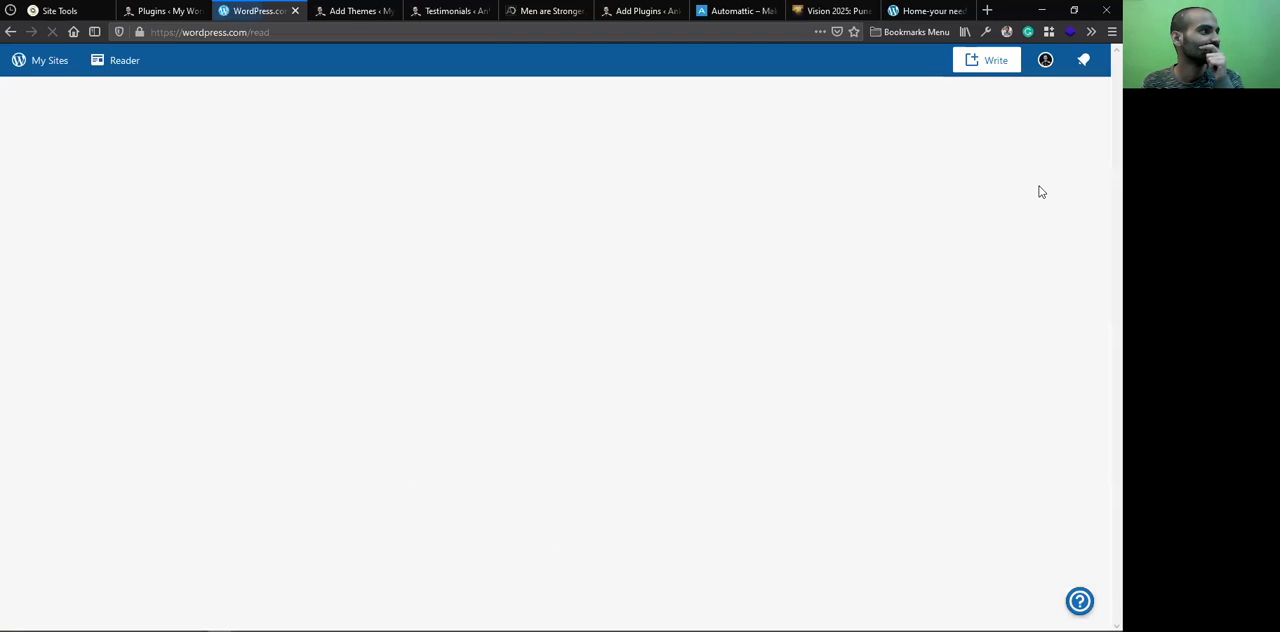
# Open the account's list of sites and follow the plugin updates notice of the writings subdomain site
pyautogui.click(30, 68)
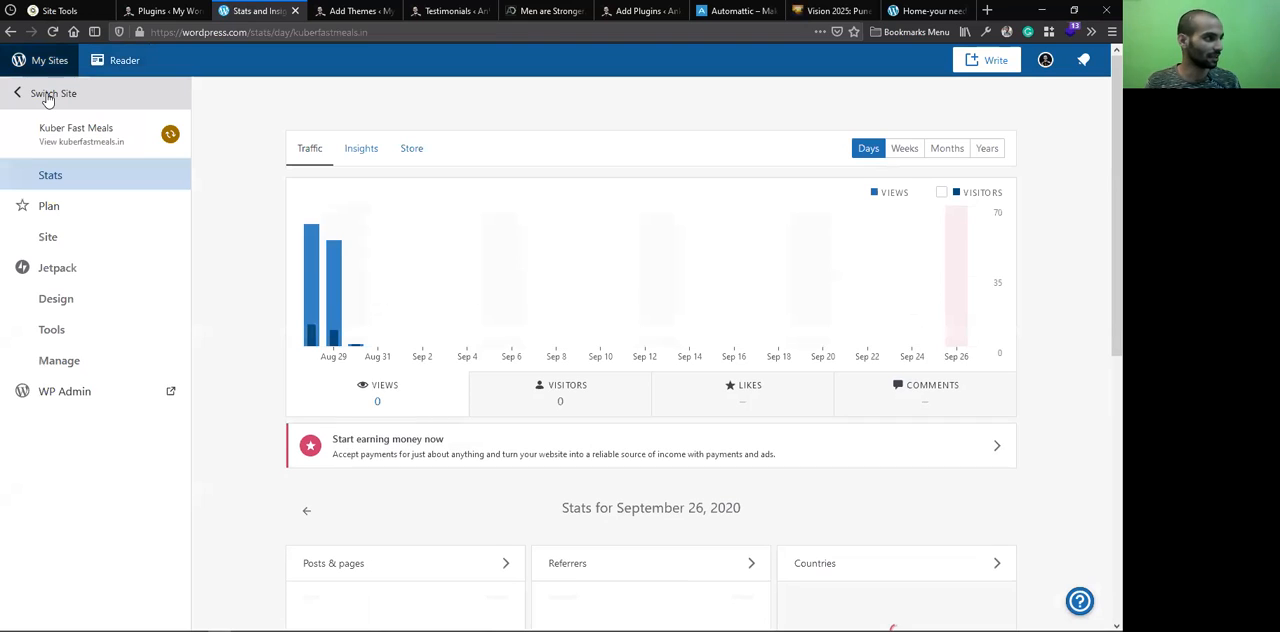
pyautogui.click(47, 95)
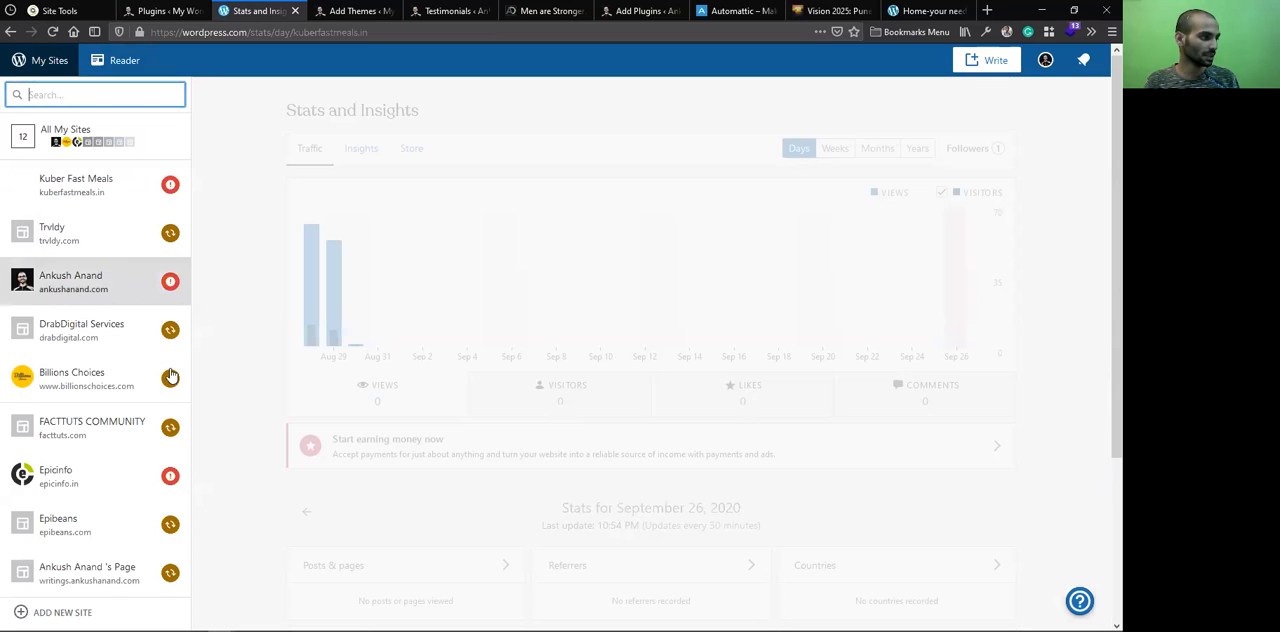
pyautogui.scroll(-3, 155, 407)
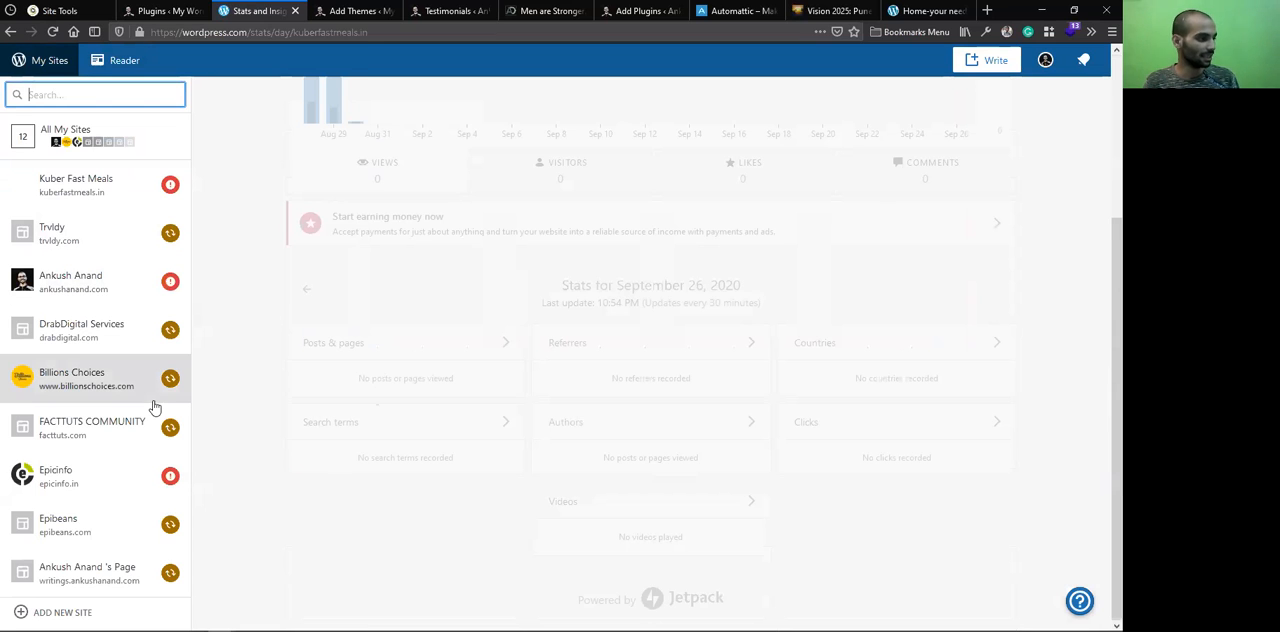
pyautogui.click(172, 578)
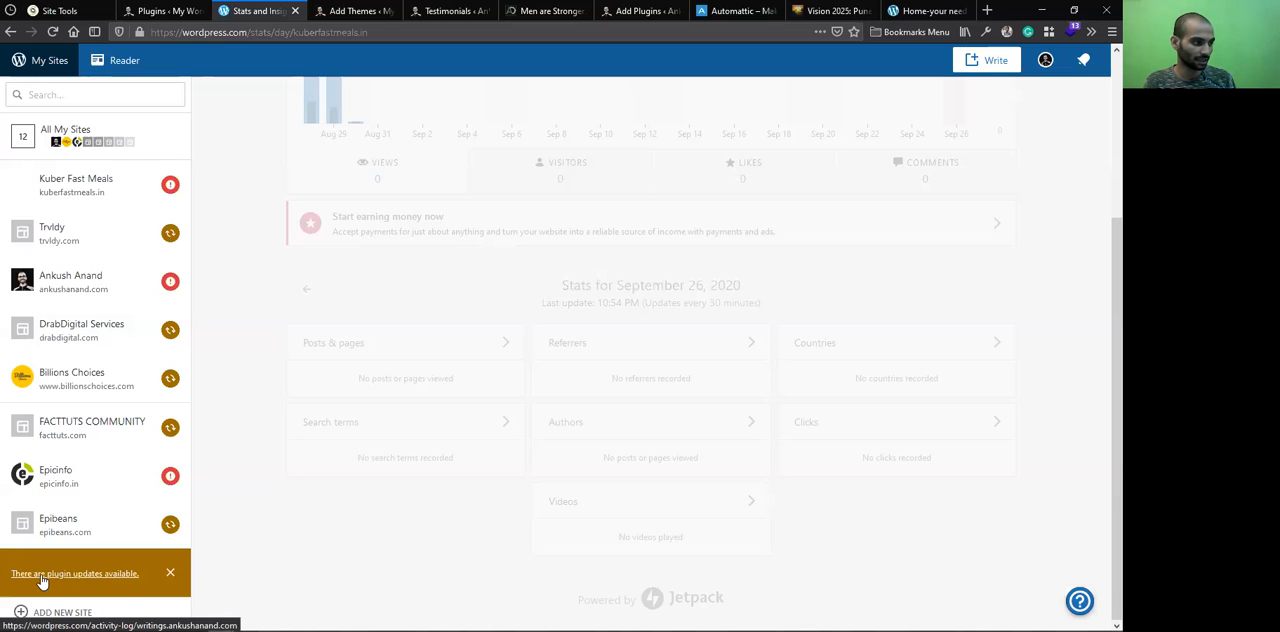
pyautogui.click(79, 578)
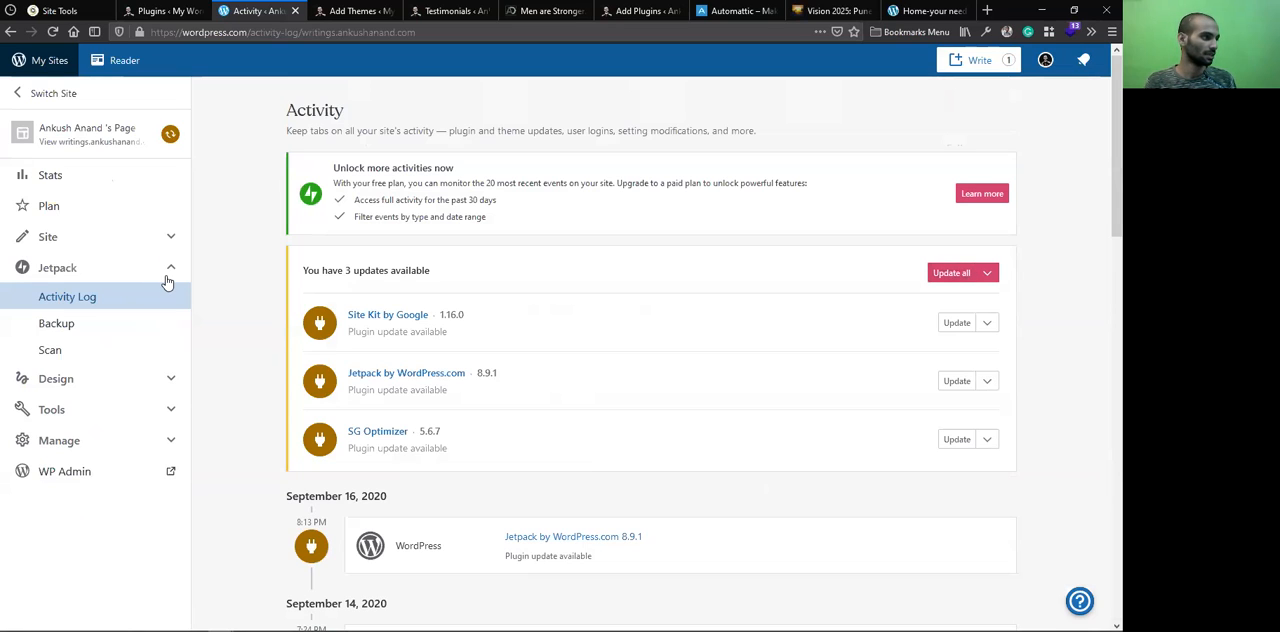
# Check the status notices of several sites in the site list, and reopen the writings site's plugin updates
pyautogui.click(74, 94)
pyautogui.scroll(-4, 125, 233)
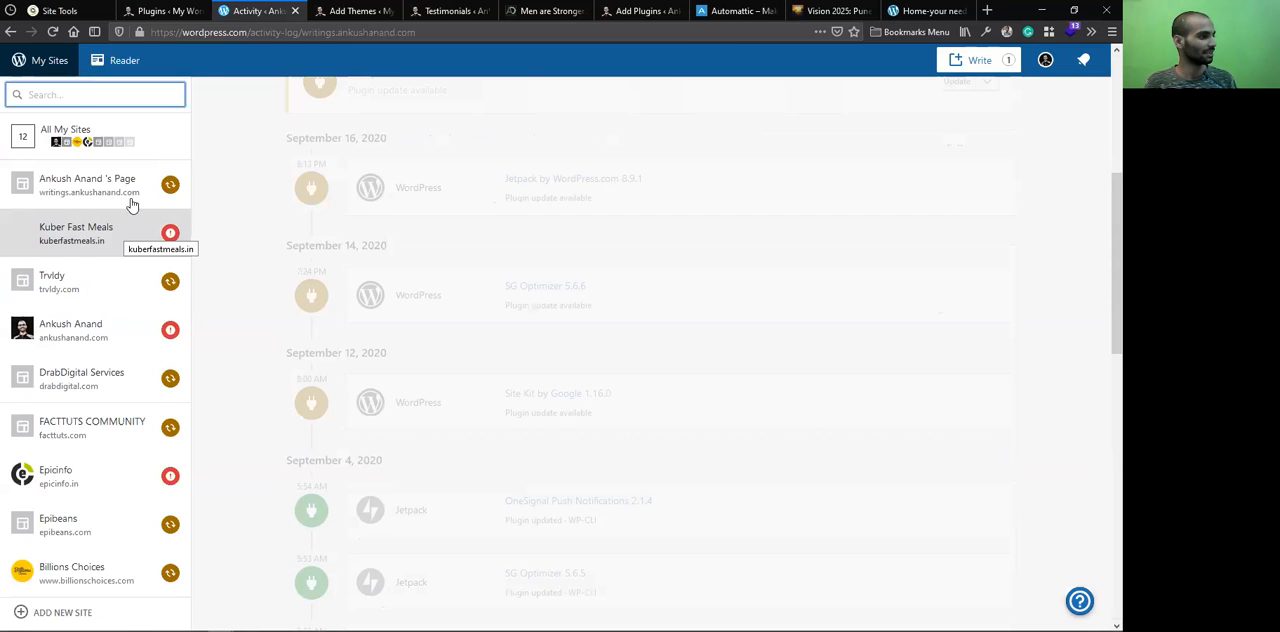
pyautogui.click(96, 195)
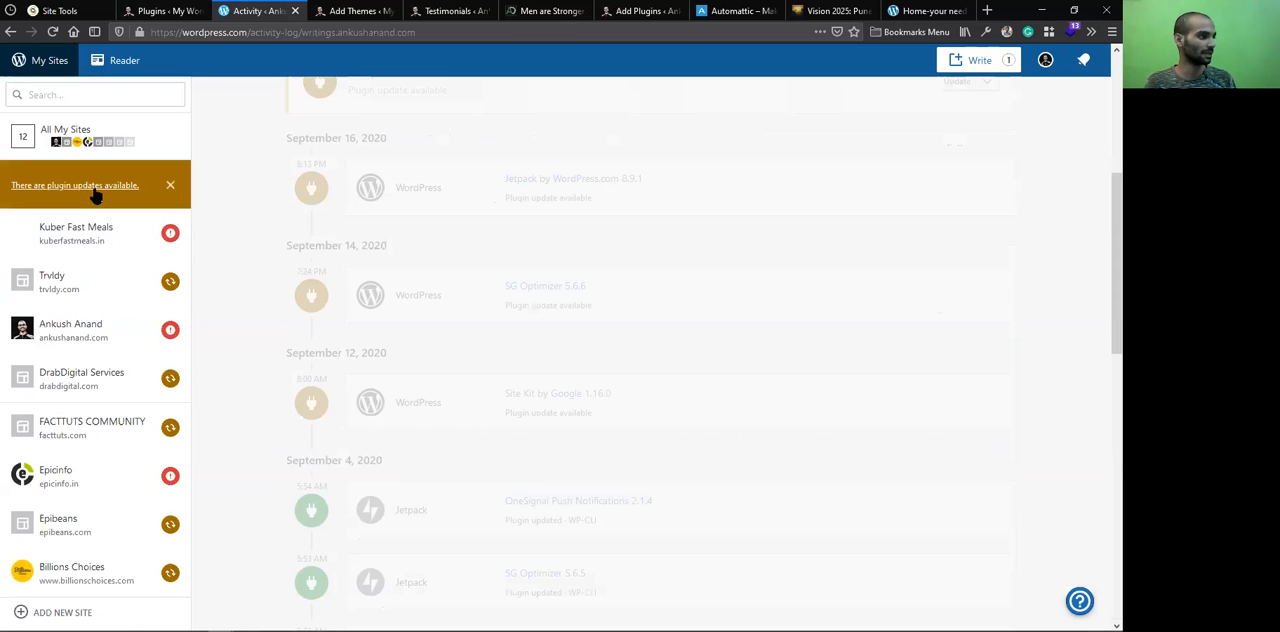
pyautogui.click(42, 234)
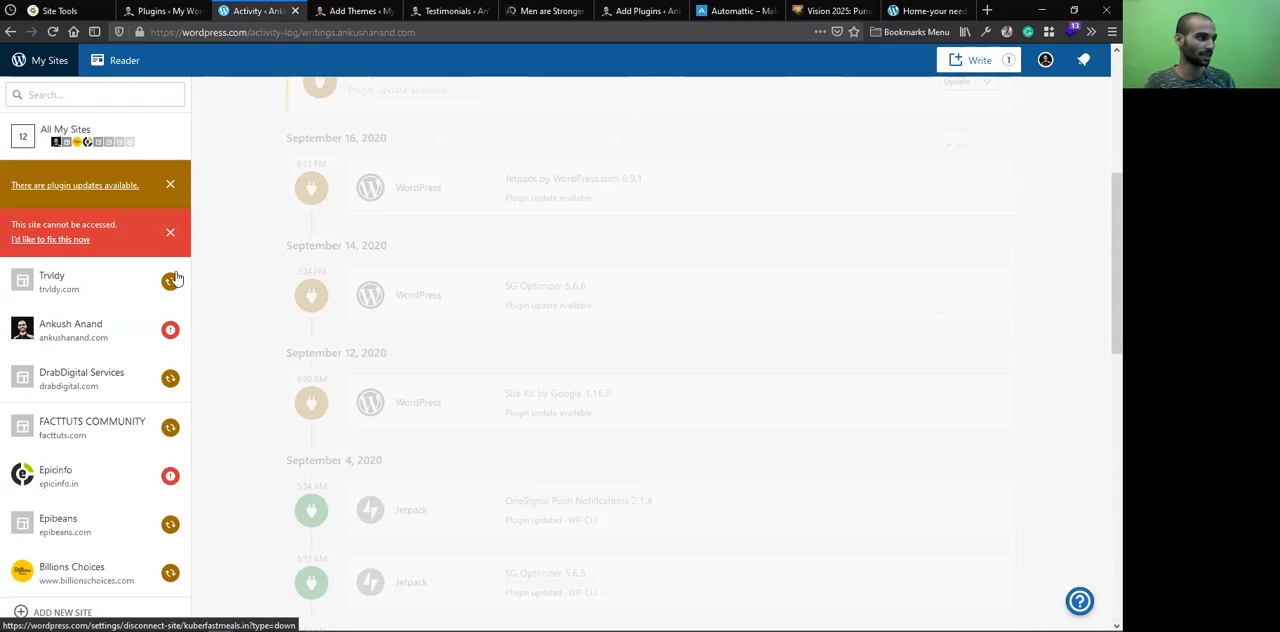
pyautogui.click(170, 338)
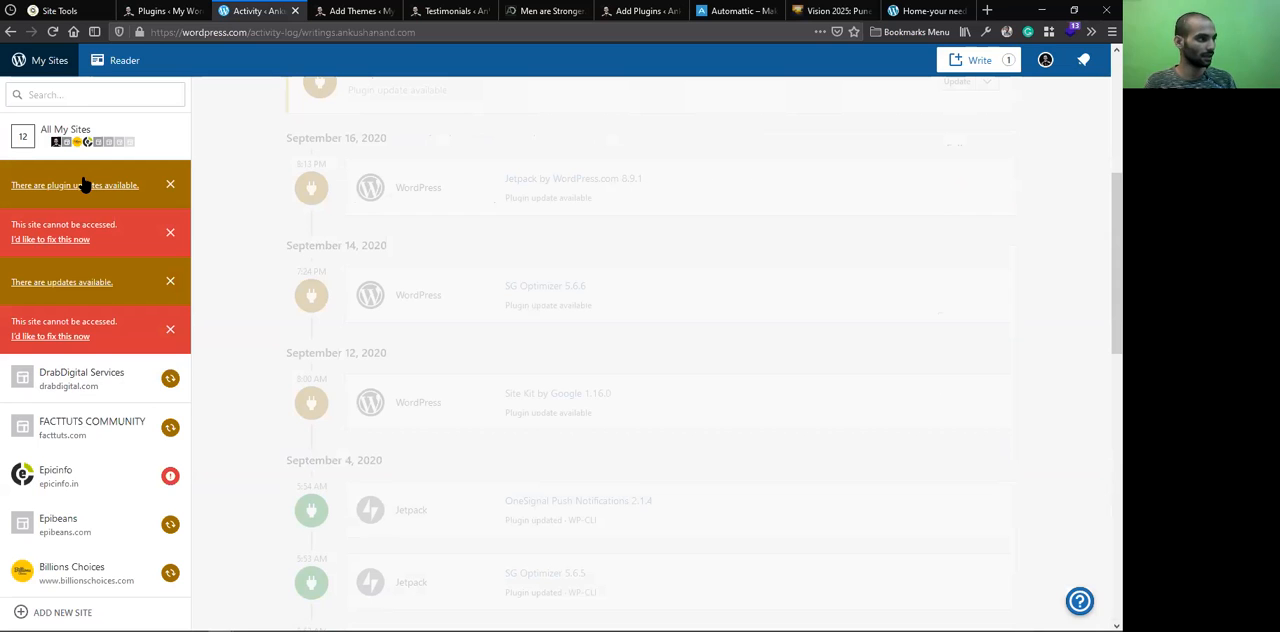
pyautogui.click(89, 186)
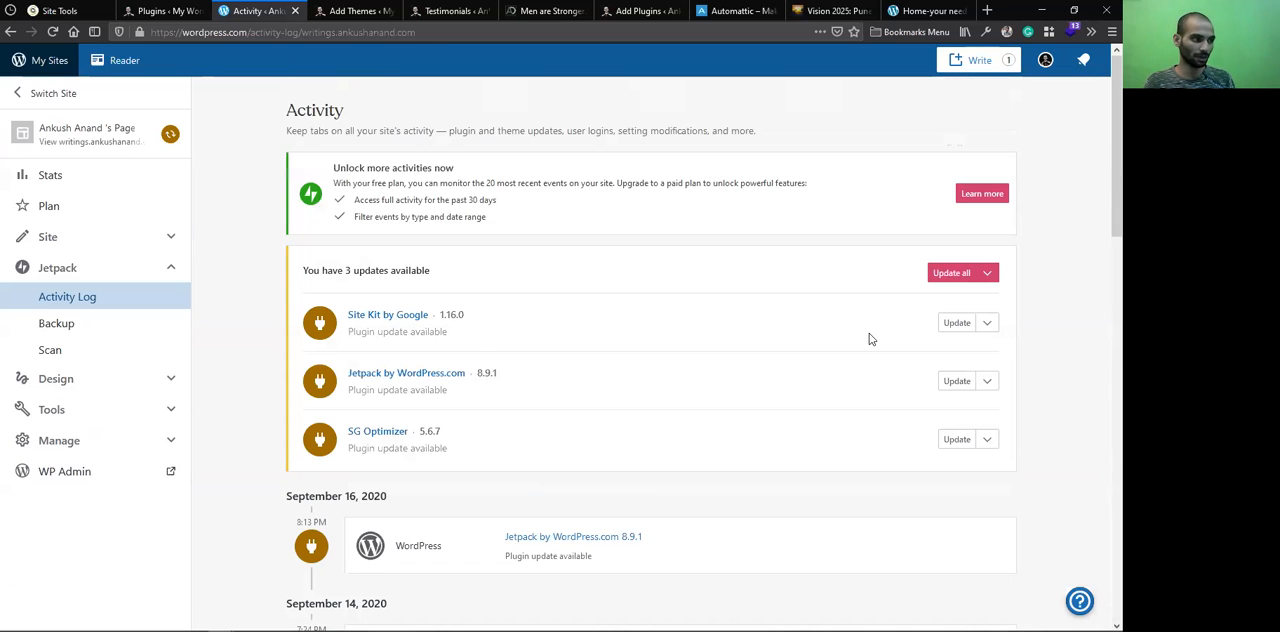
# Open the plugin management page of the writings site and look through its installed plugins
pyautogui.click(171, 246)
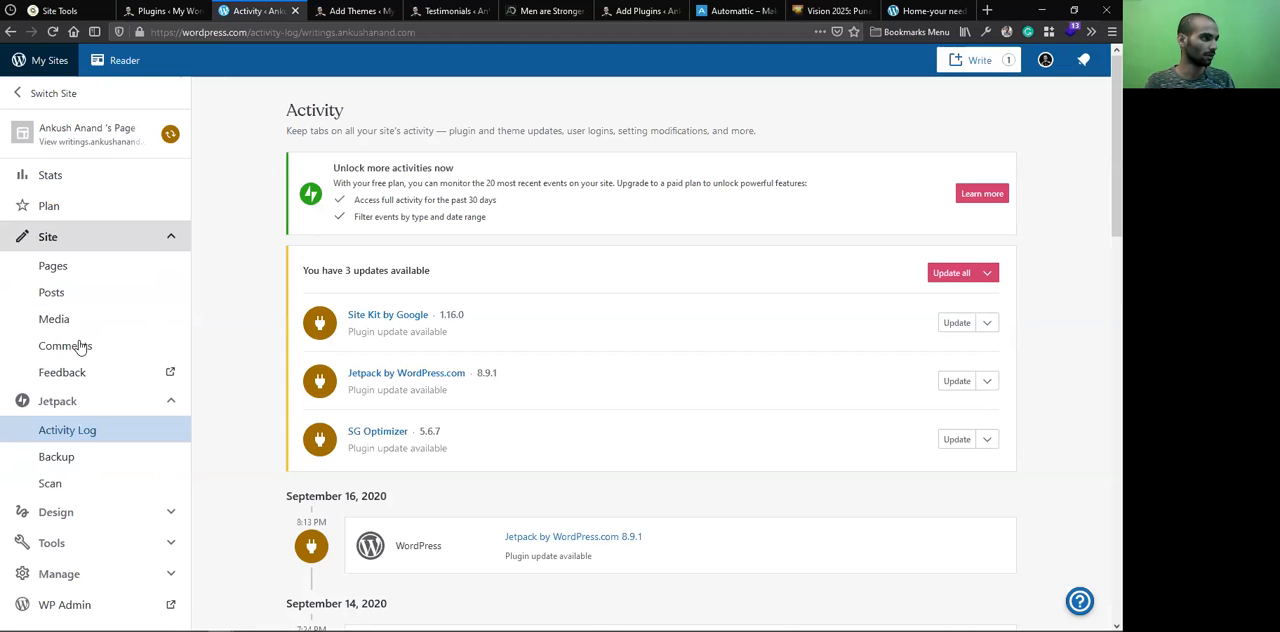
pyautogui.click(169, 242)
pyautogui.click(170, 420)
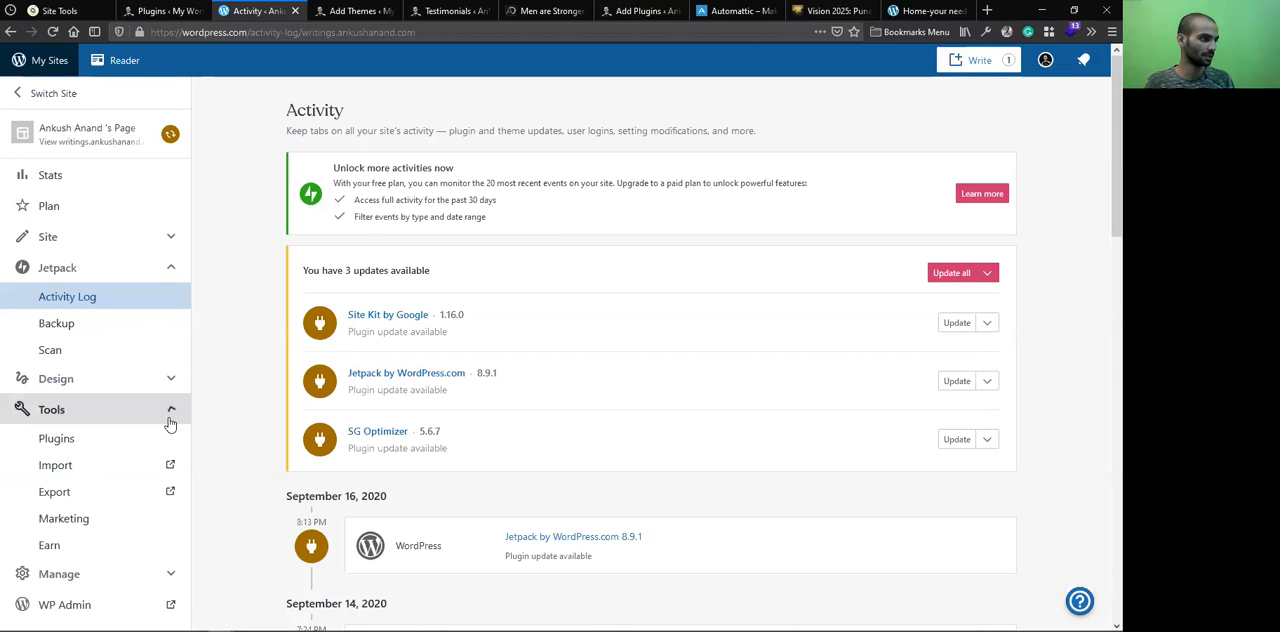
pyautogui.click(74, 442)
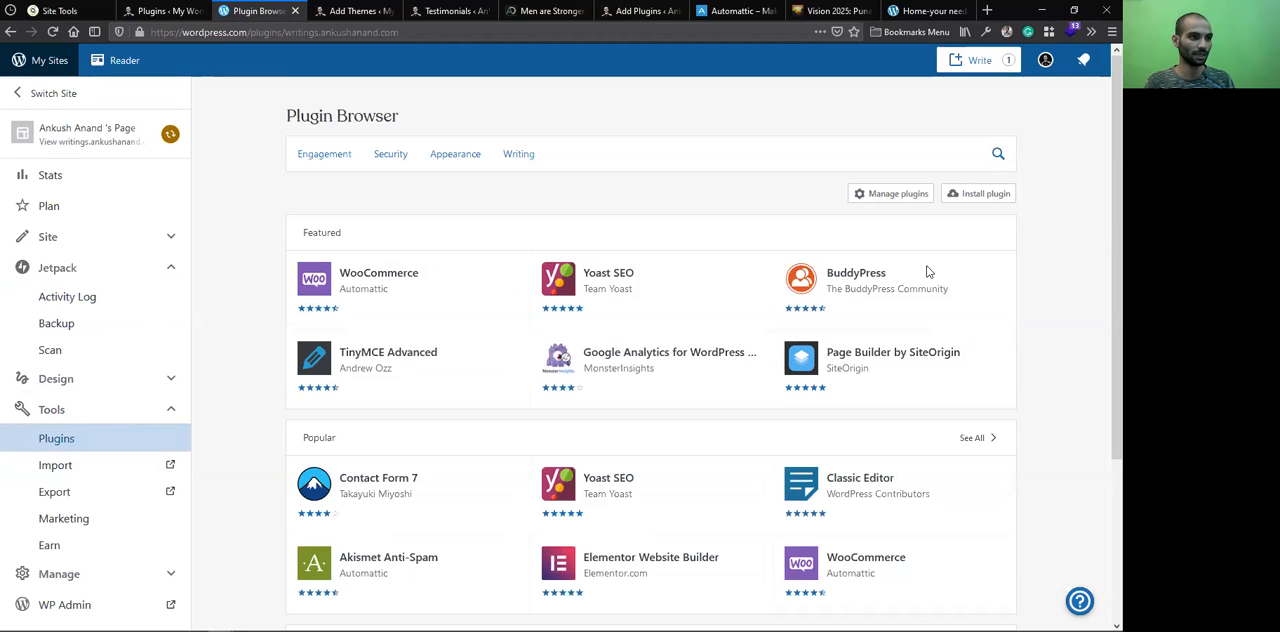
pyautogui.click(914, 252)
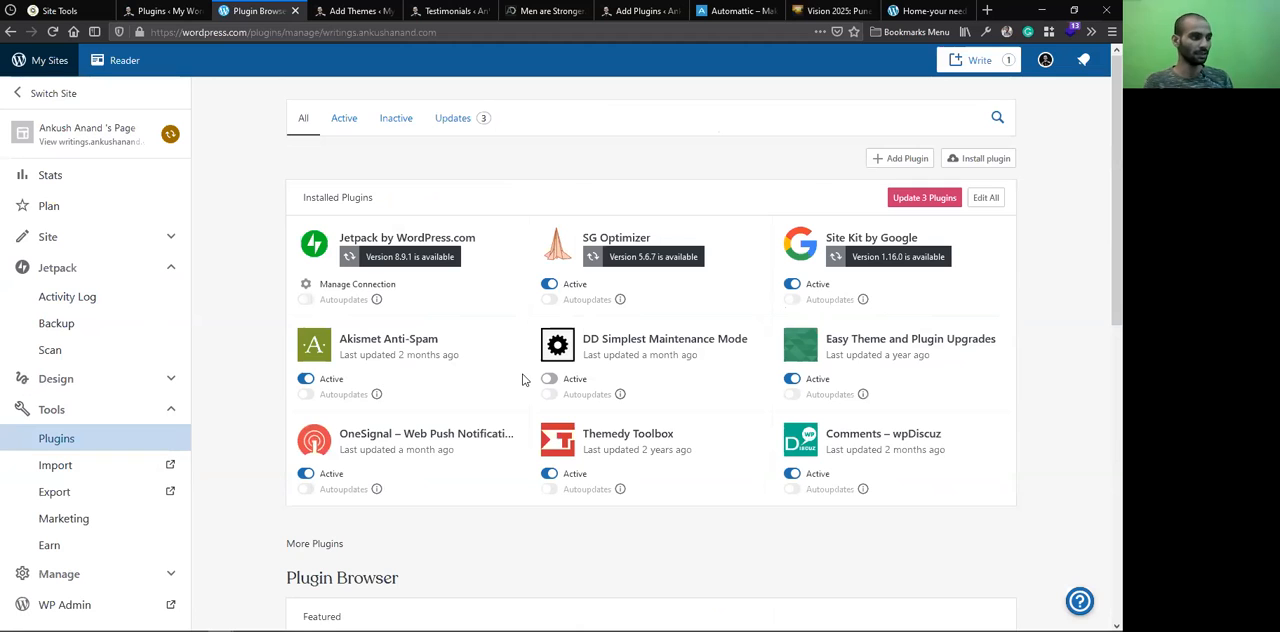
pyautogui.scroll(-2, 522, 375)
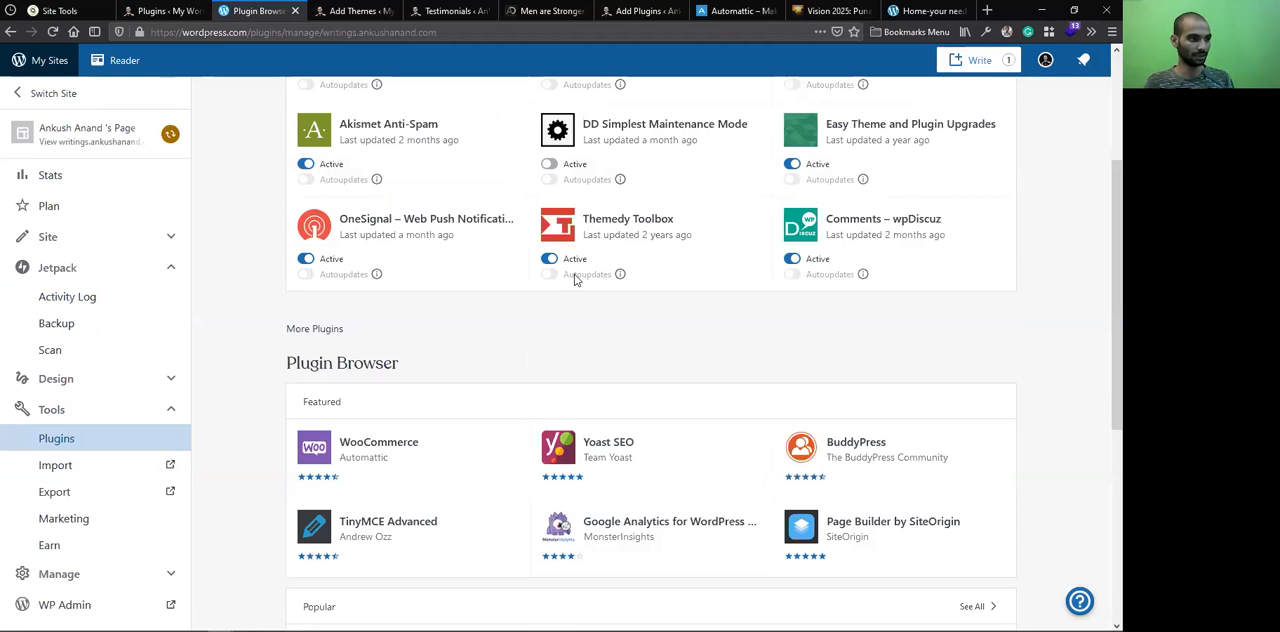
# Update the writings site's Site Kit by Google plugin to version 1.16.0 and SG Optimizer to version 5.6.7
pyautogui.scroll(2, 663, 265)
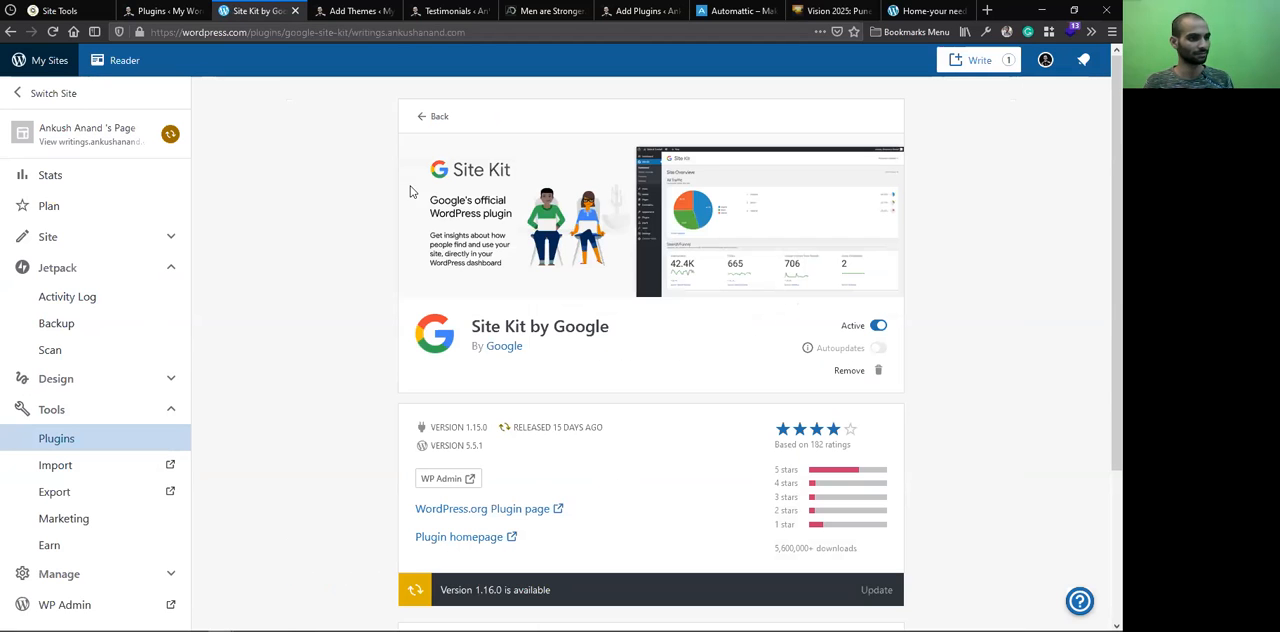
pyautogui.click(887, 590)
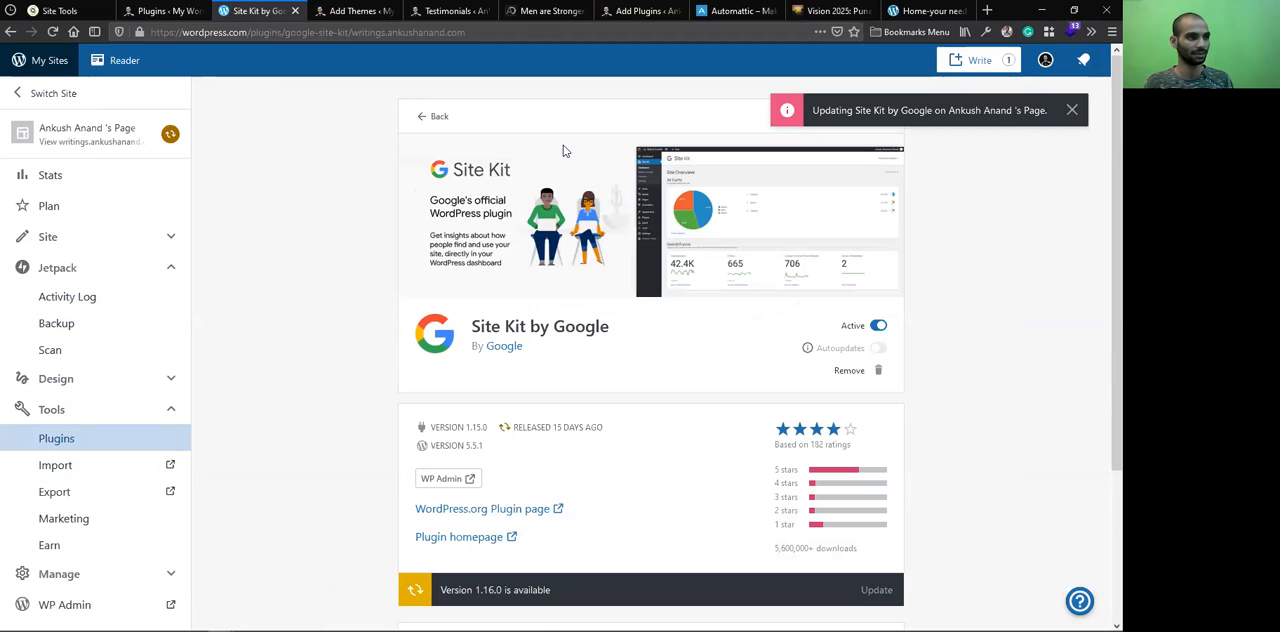
pyautogui.click(428, 117)
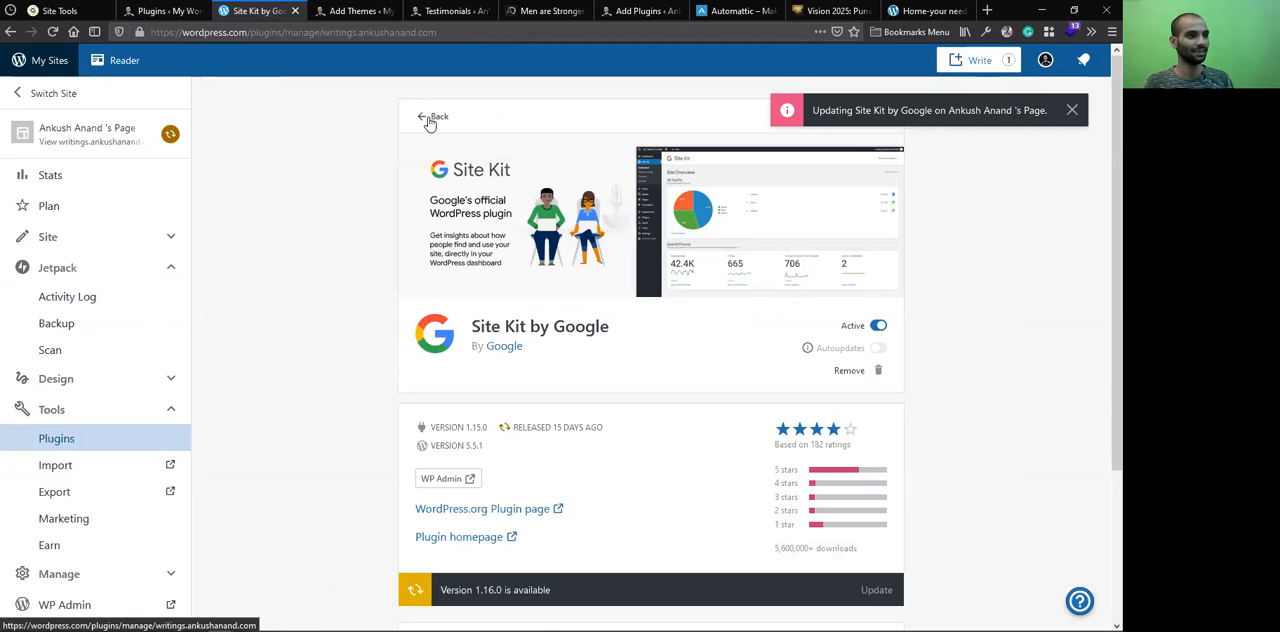
pyautogui.click(666, 258)
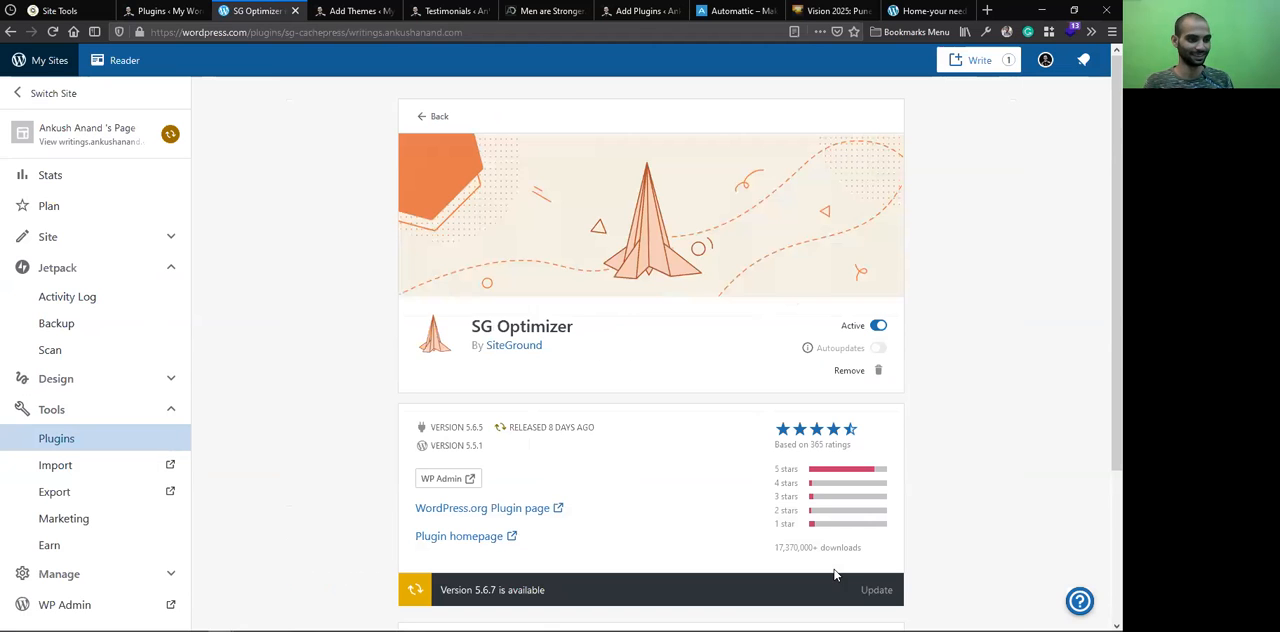
pyautogui.click(875, 592)
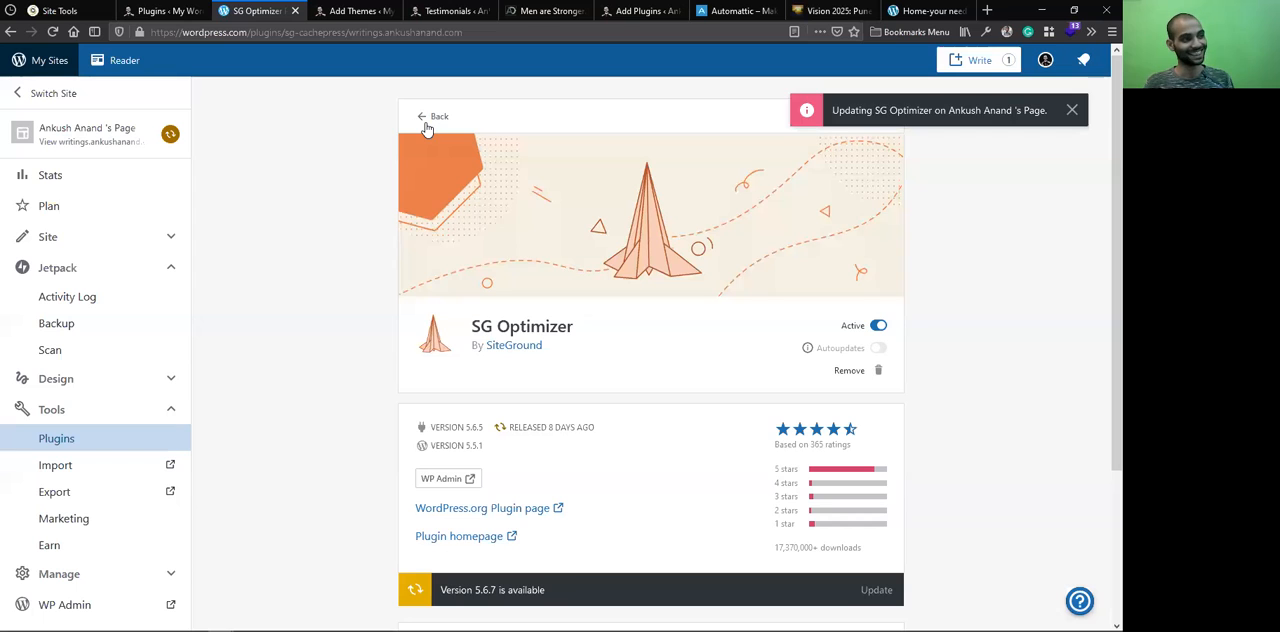
# Update the Jetpack by WordPress.com plugin to version 8.9.1 and return to the installed plugins list
pyautogui.click(352, 260)
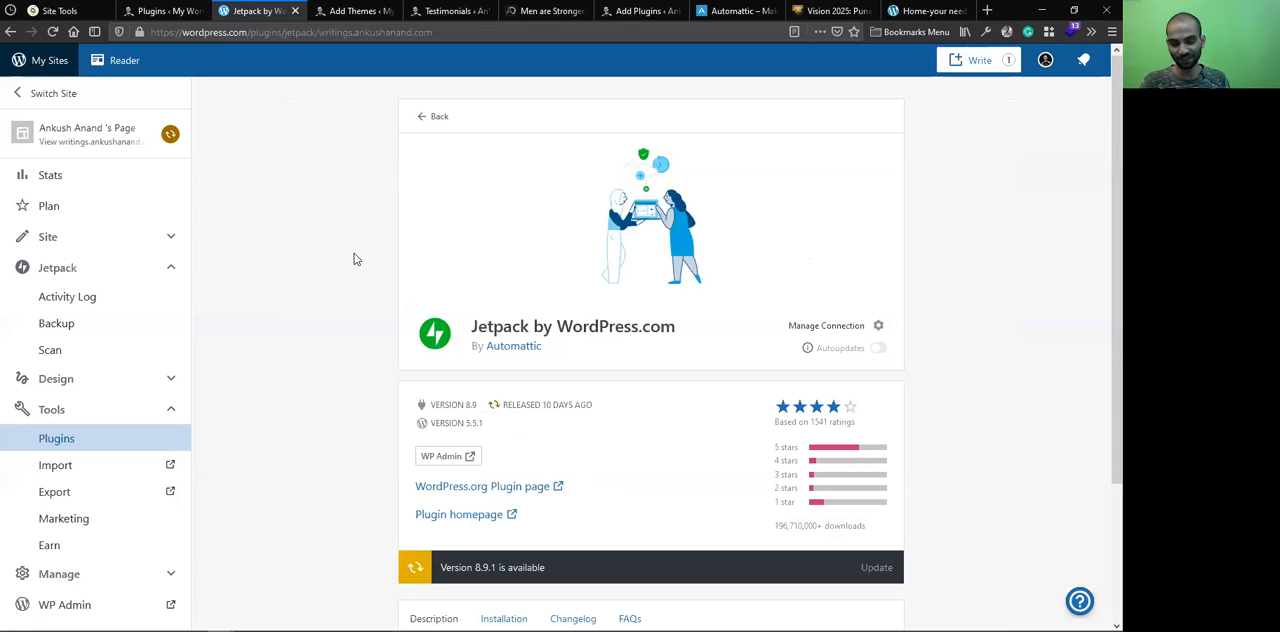
pyautogui.click(876, 567)
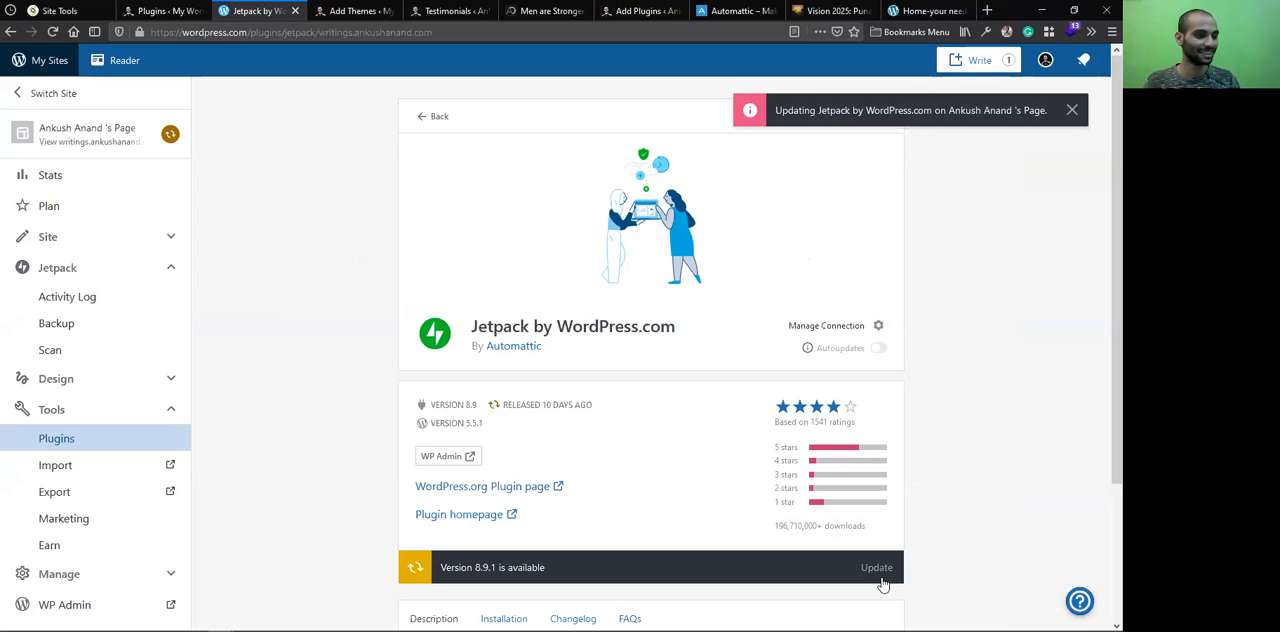
pyautogui.click(446, 125)
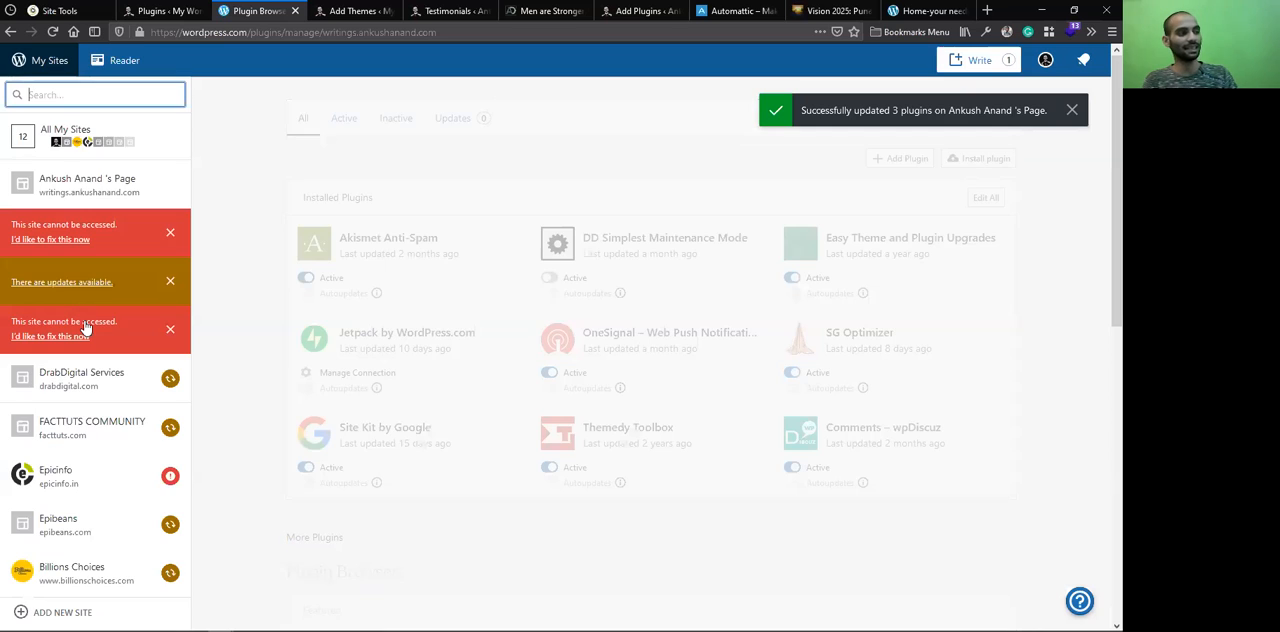
# View the plugins across All My Sites, and open the stats of the Kuber Fast Meals site
pyautogui.scroll(-8, 86, 340)
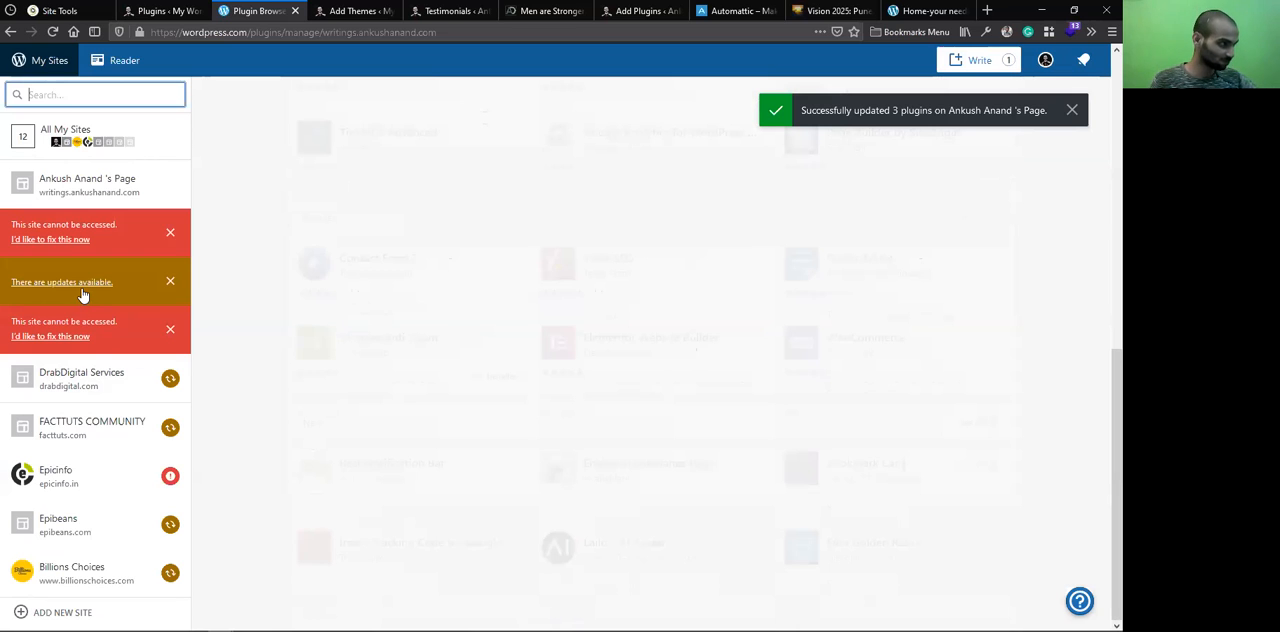
pyautogui.click(99, 124)
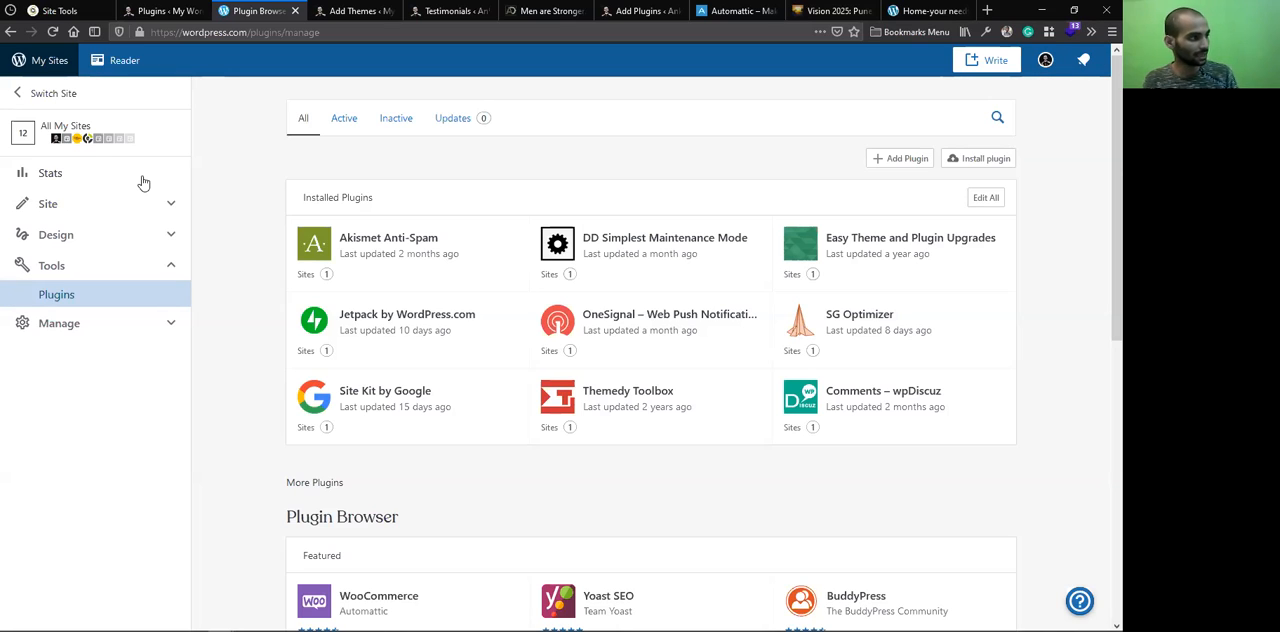
pyautogui.click(185, 98)
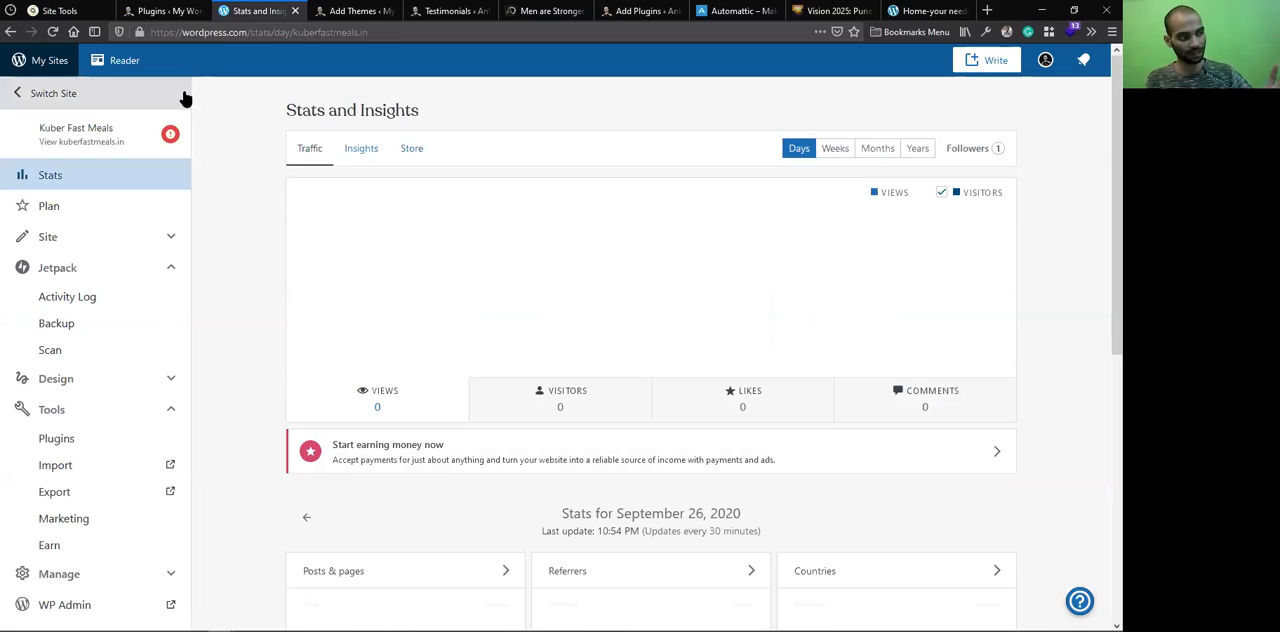
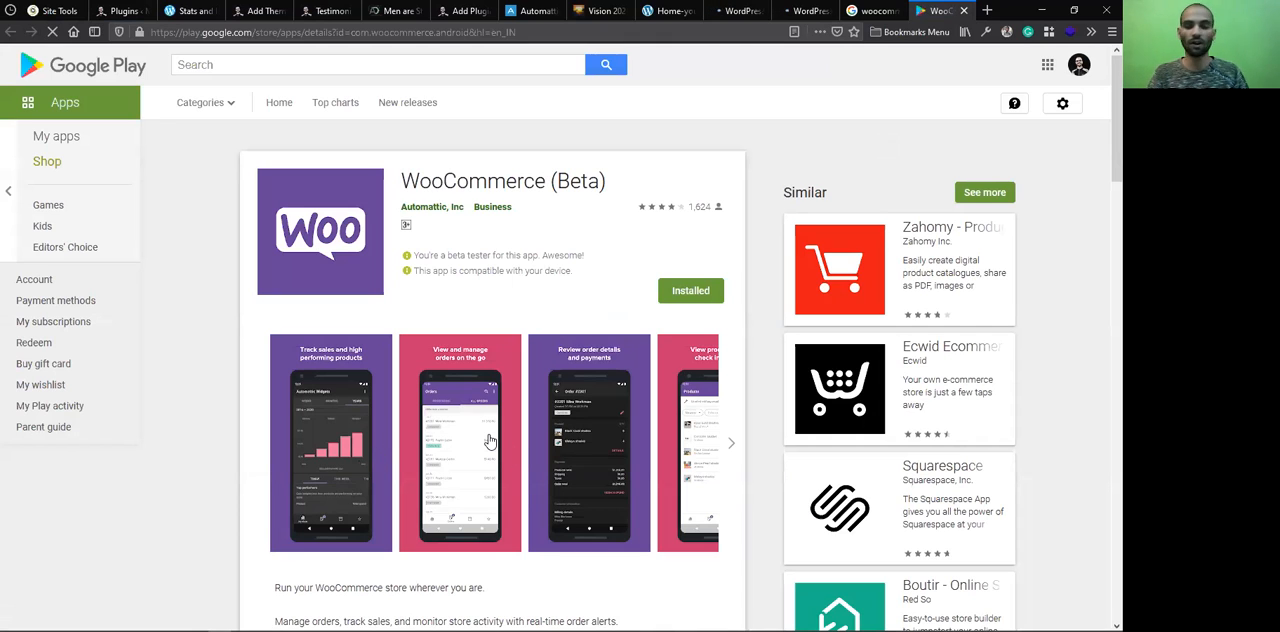
# View the WooCommerce app's Google Play screenshots enlarged, from sales tracking through to products and inventory, and close the viewer
pyautogui.click(343, 424)
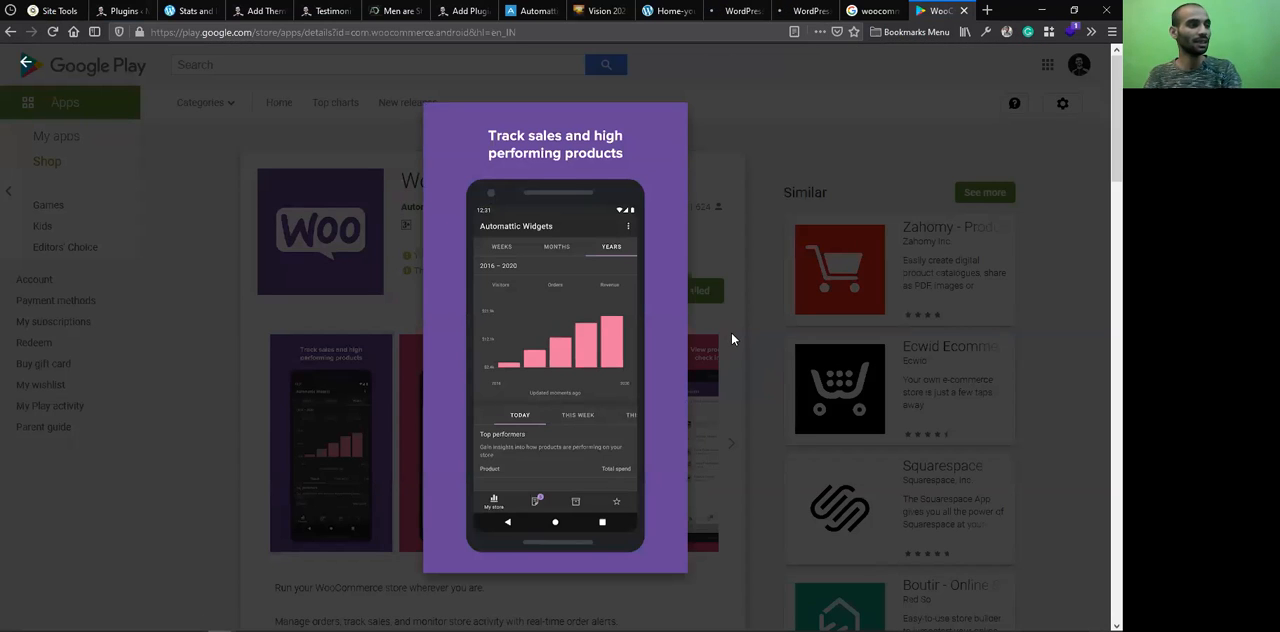
pyautogui.press('Right')
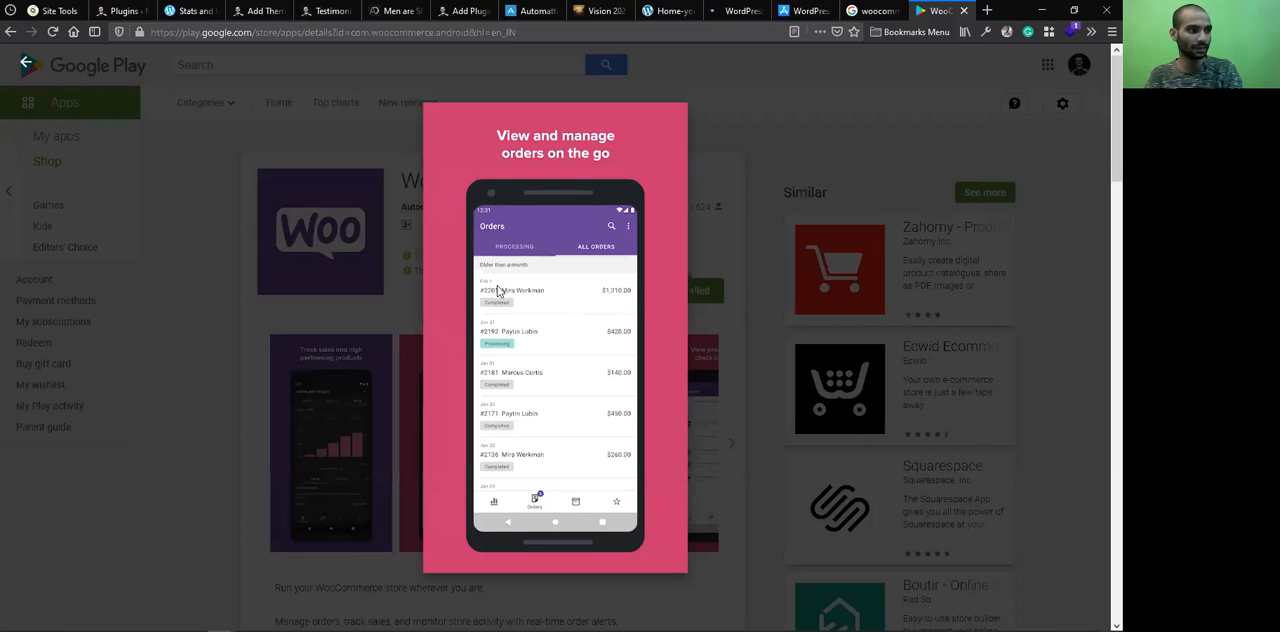
pyautogui.click(686, 348)
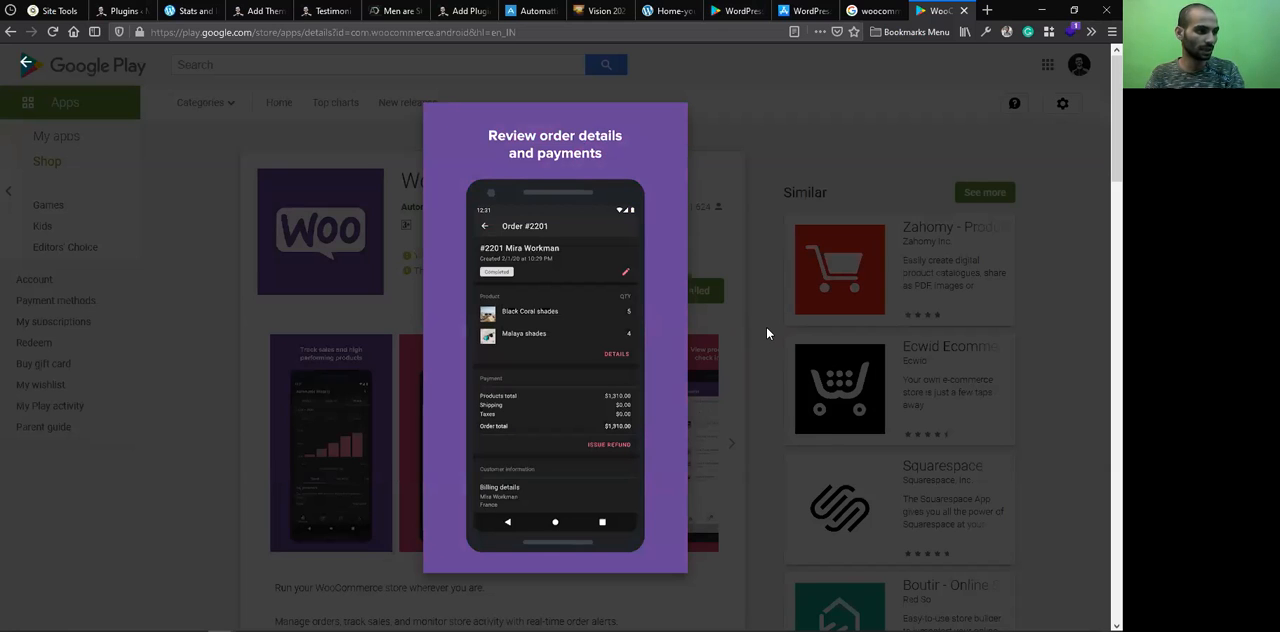
pyautogui.click(672, 383)
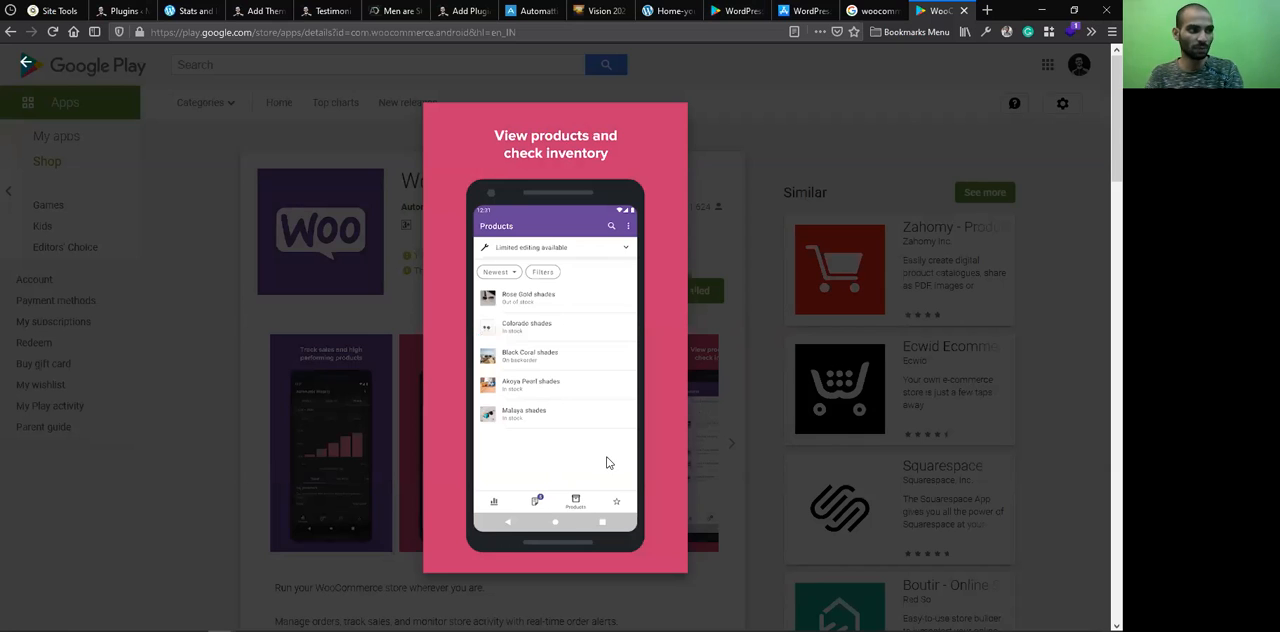
pyautogui.click(607, 462)
pyautogui.click(762, 237)
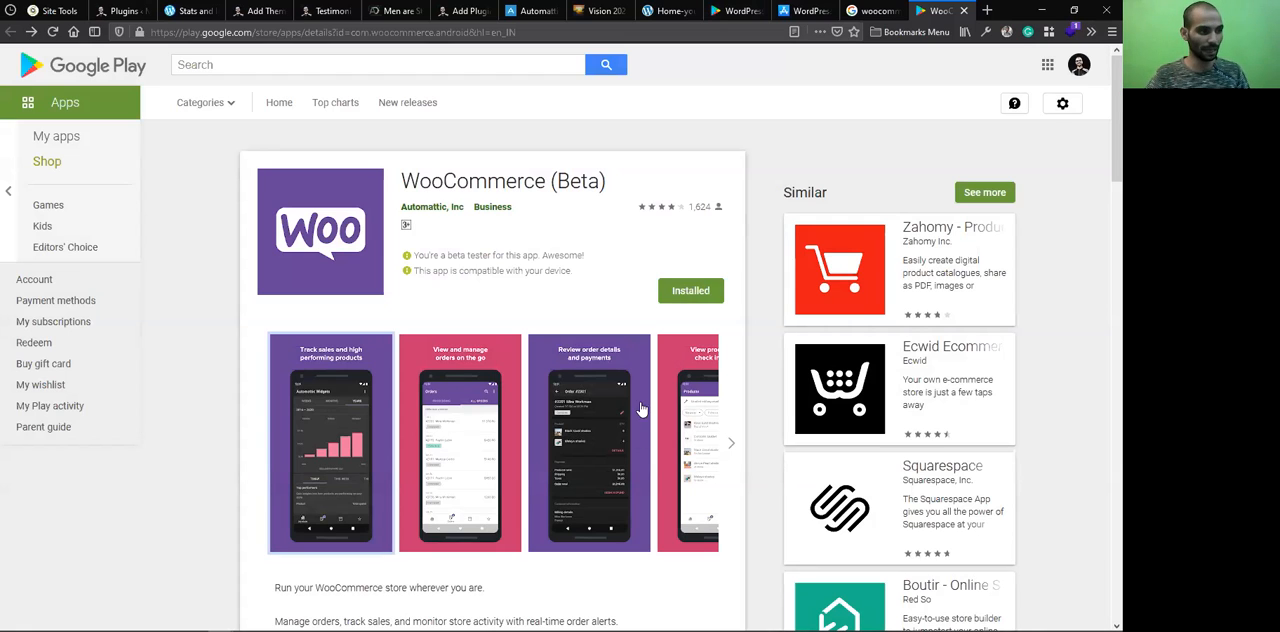
# View the enlarged WooCommerce screenshot about new review notifications, go back through the images to the sales tracking one, and close the viewer
pyautogui.click(731, 442)
pyautogui.doubleClick(731, 442)
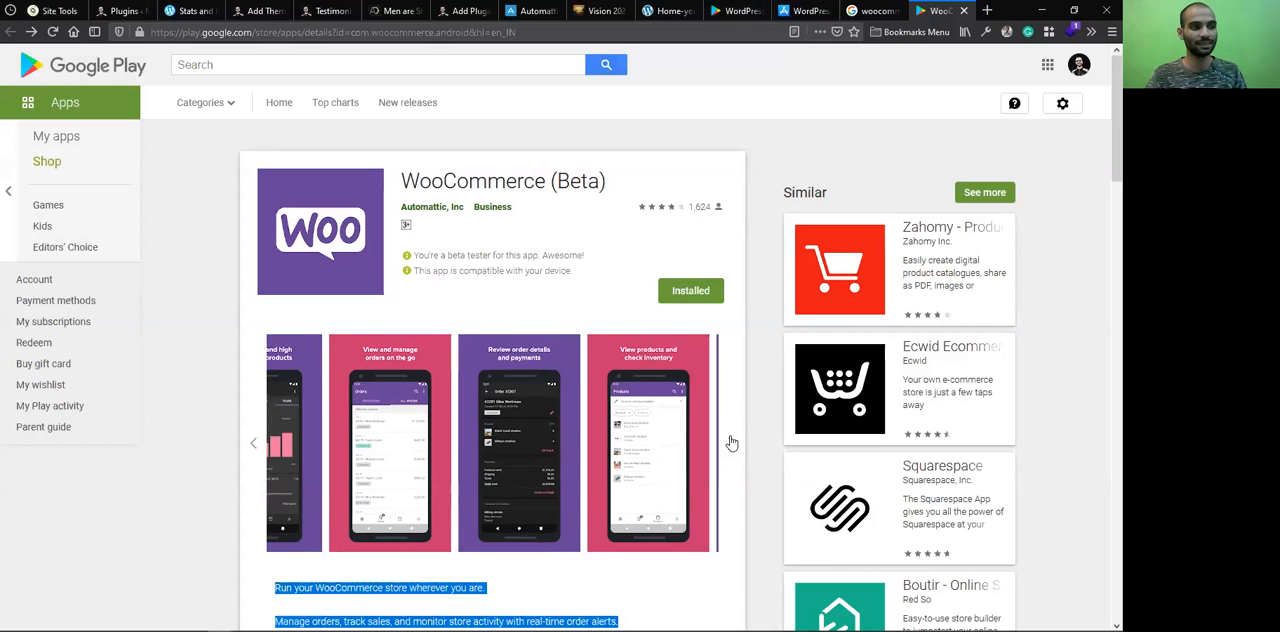
pyautogui.click(733, 442)
pyautogui.doubleClick(736, 442)
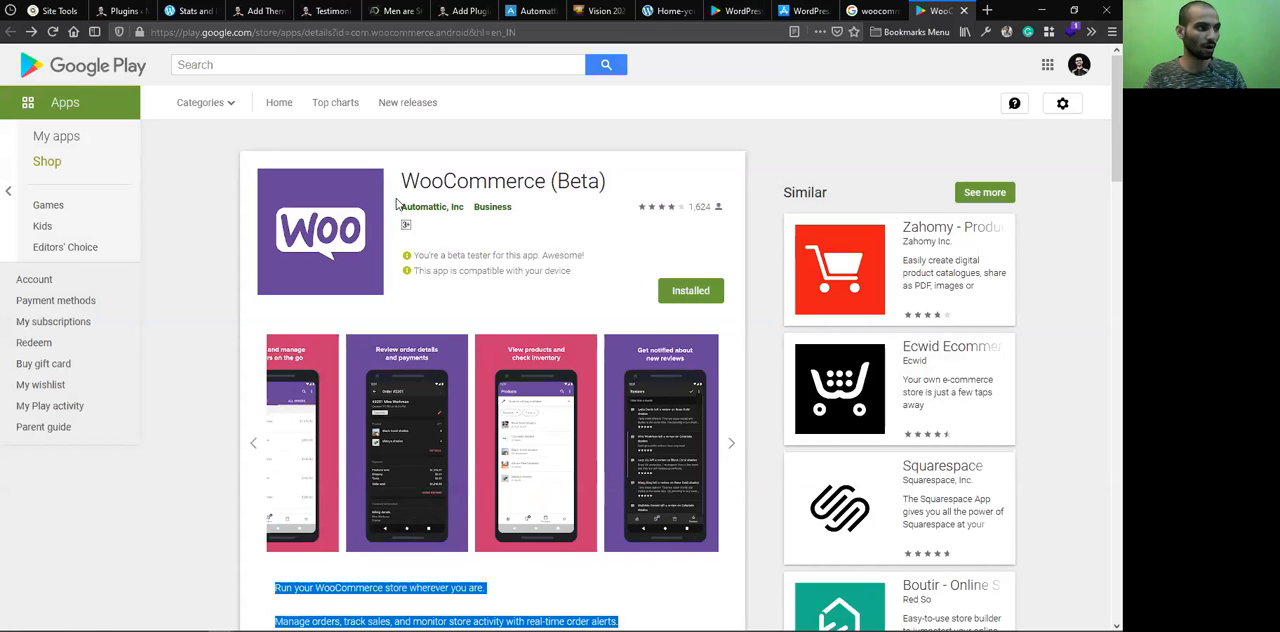
pyautogui.click(735, 442)
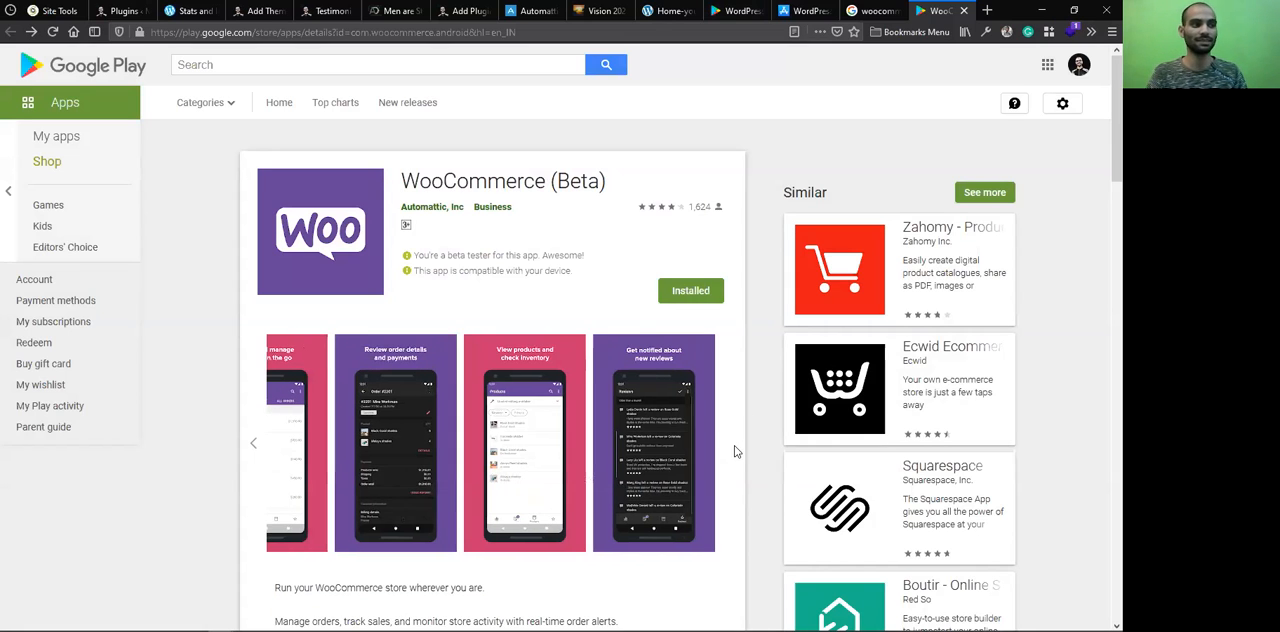
pyautogui.click(651, 468)
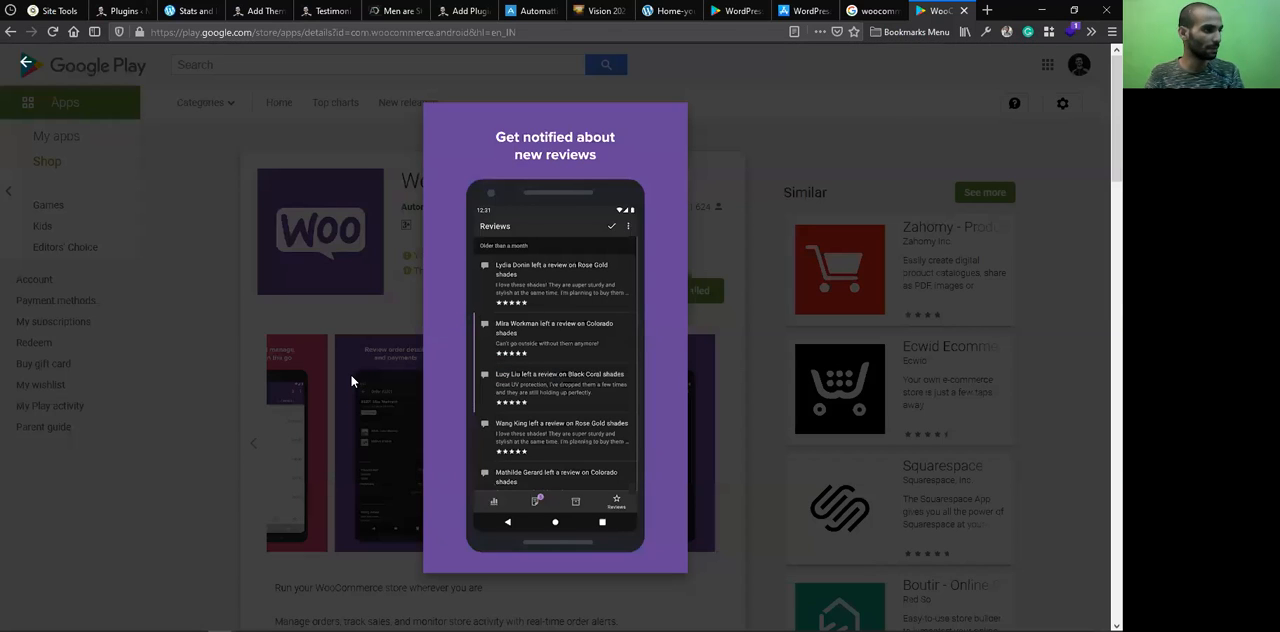
pyautogui.press('Left')
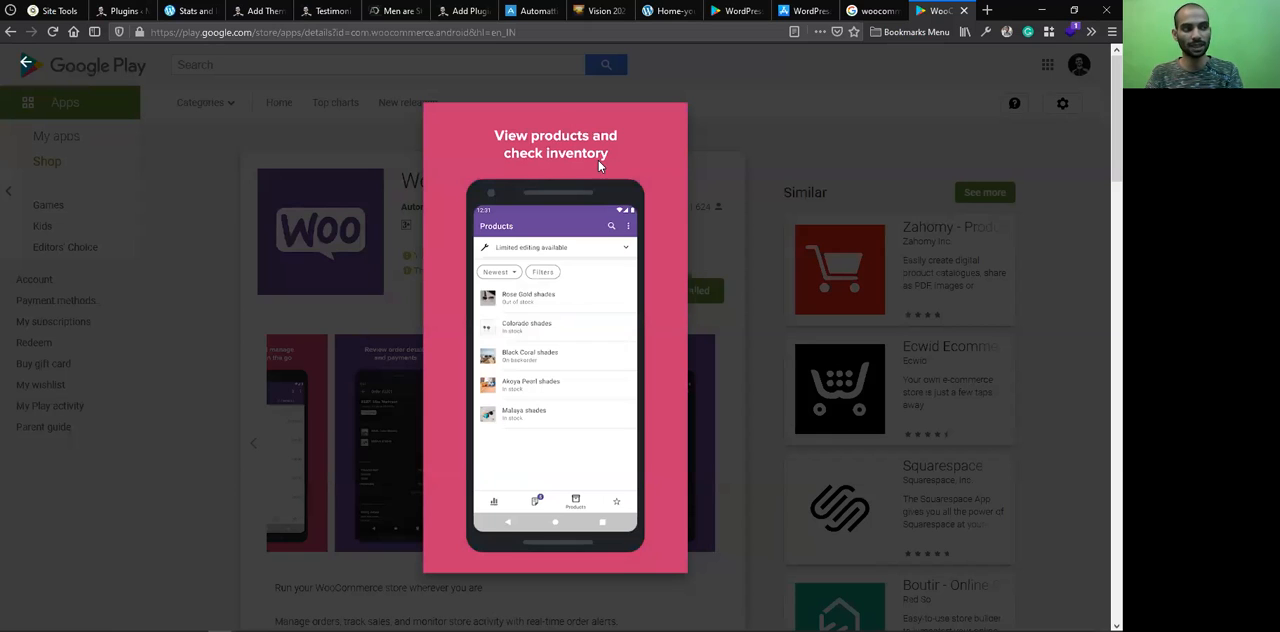
pyautogui.press('Left')
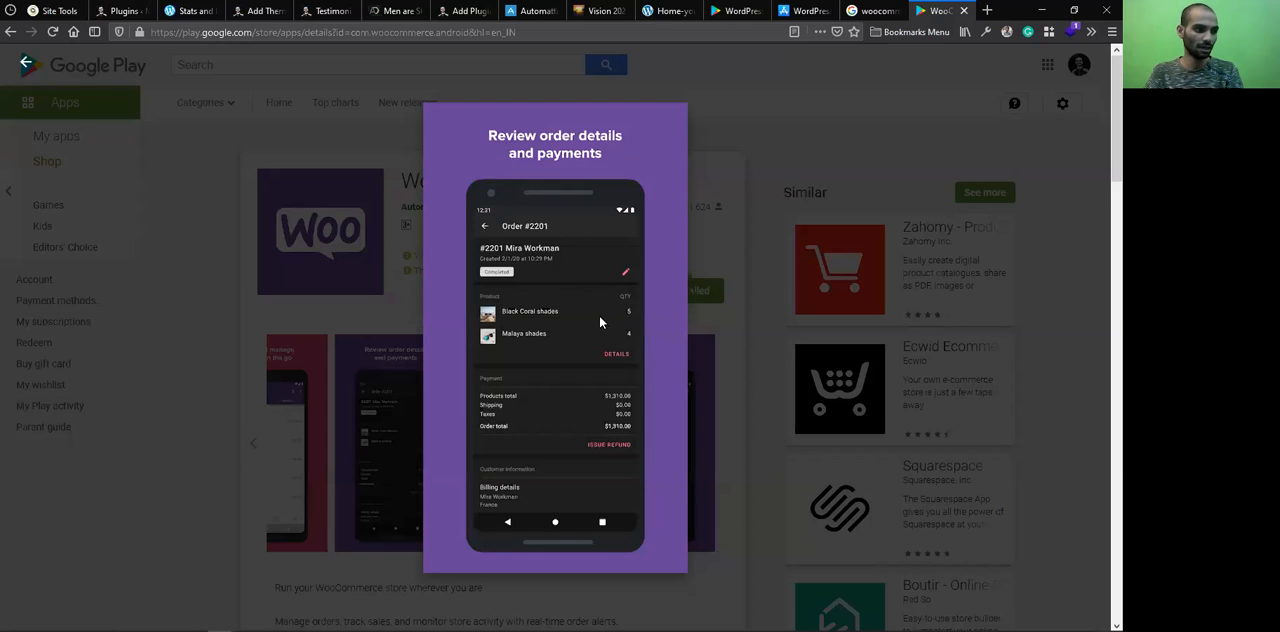
pyautogui.press('Left')
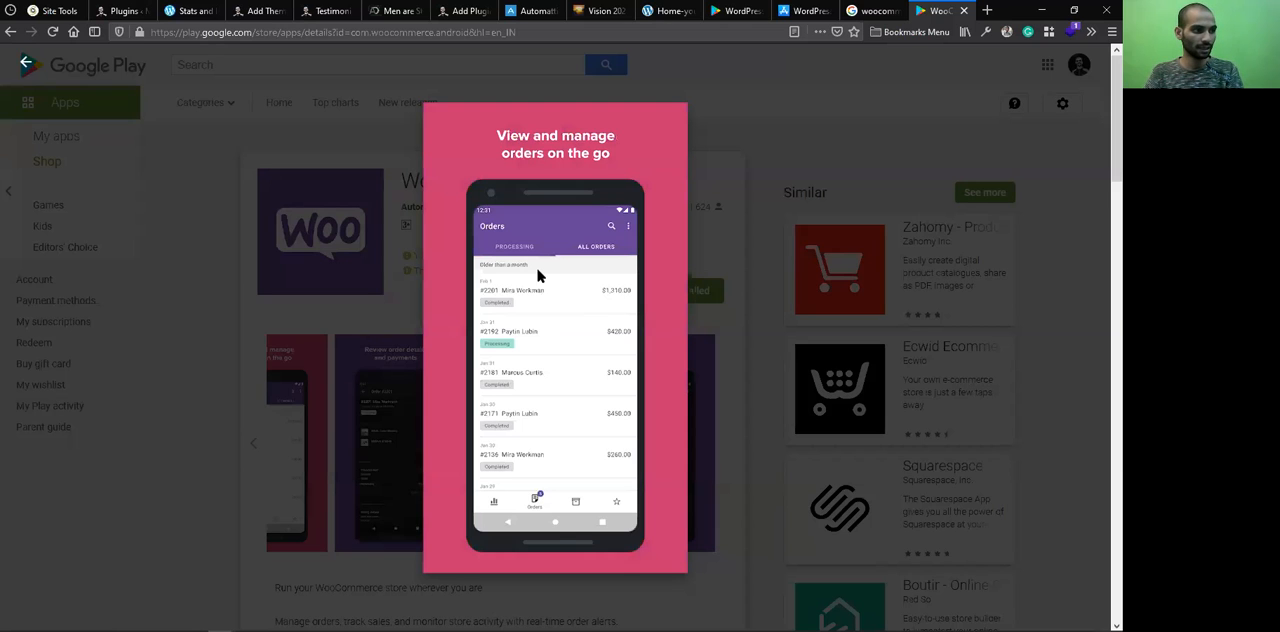
pyautogui.press('Left')
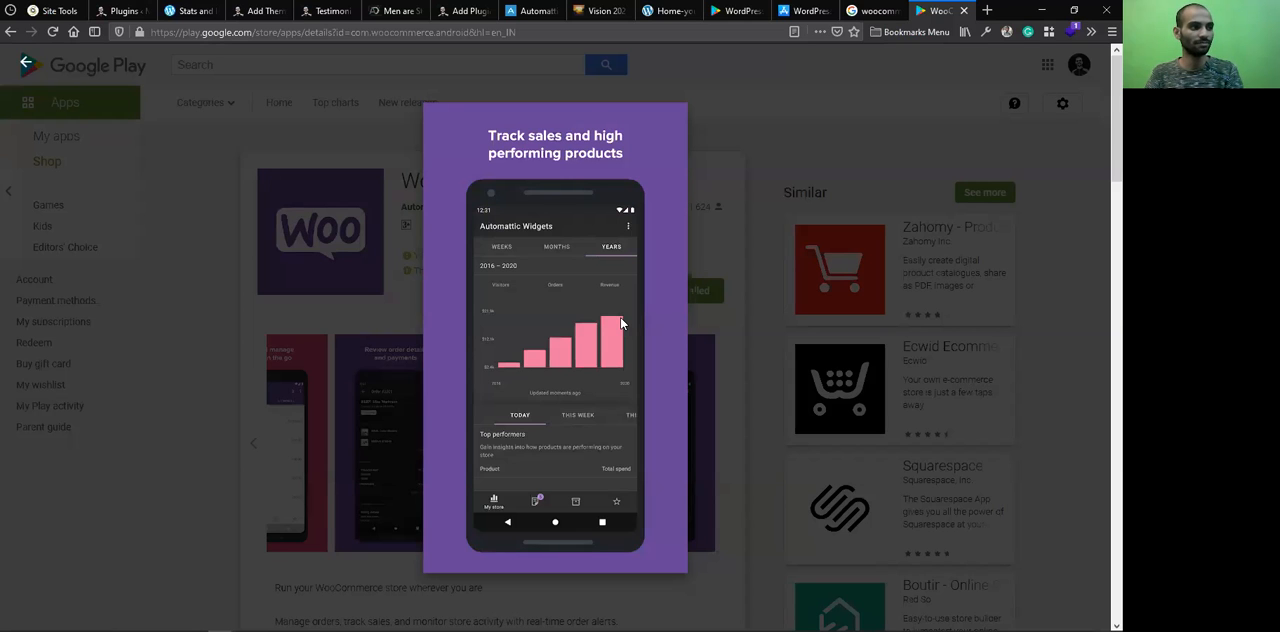
pyautogui.click(748, 105)
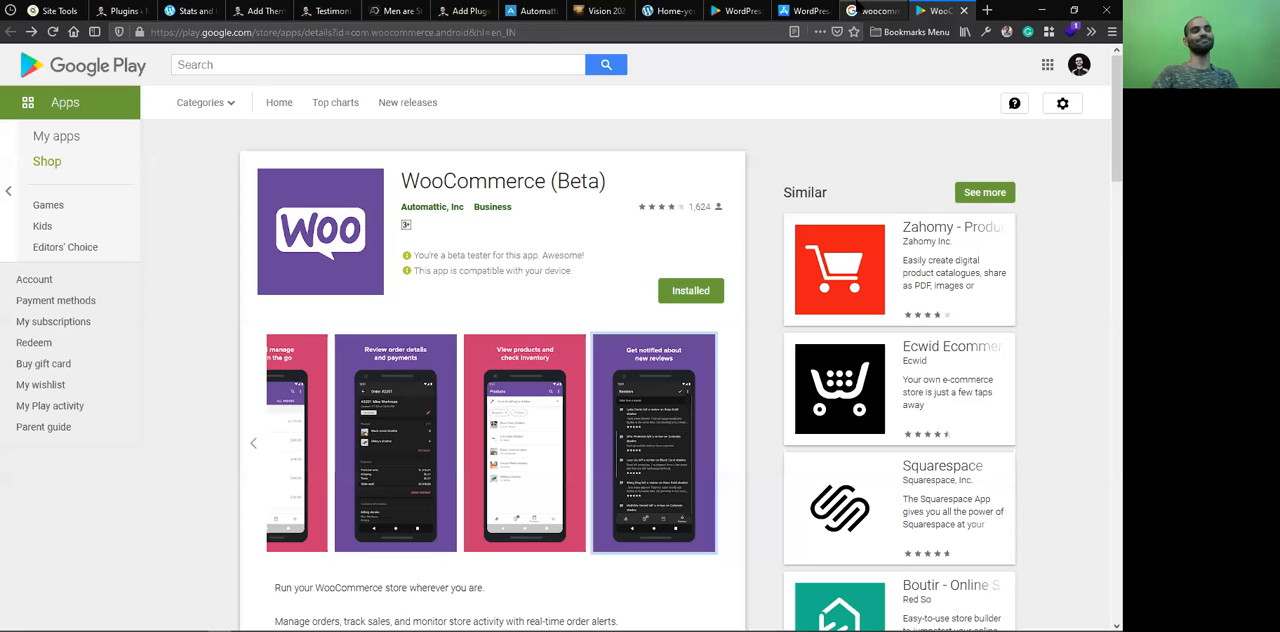
# Look through the open pages for the WooCommerce search, App Store, Automattic and Add Plugins, ending on the WordPress app's Google Play page
pyautogui.click(860, 10)
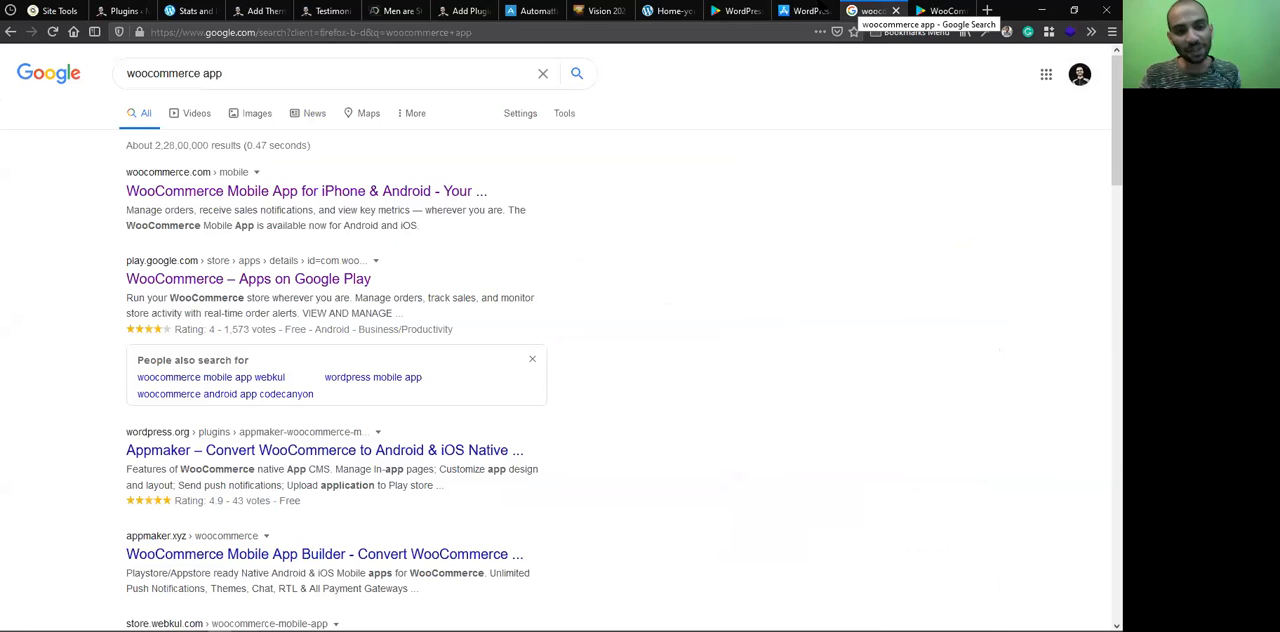
pyautogui.click(740, 10)
pyautogui.click(805, 10)
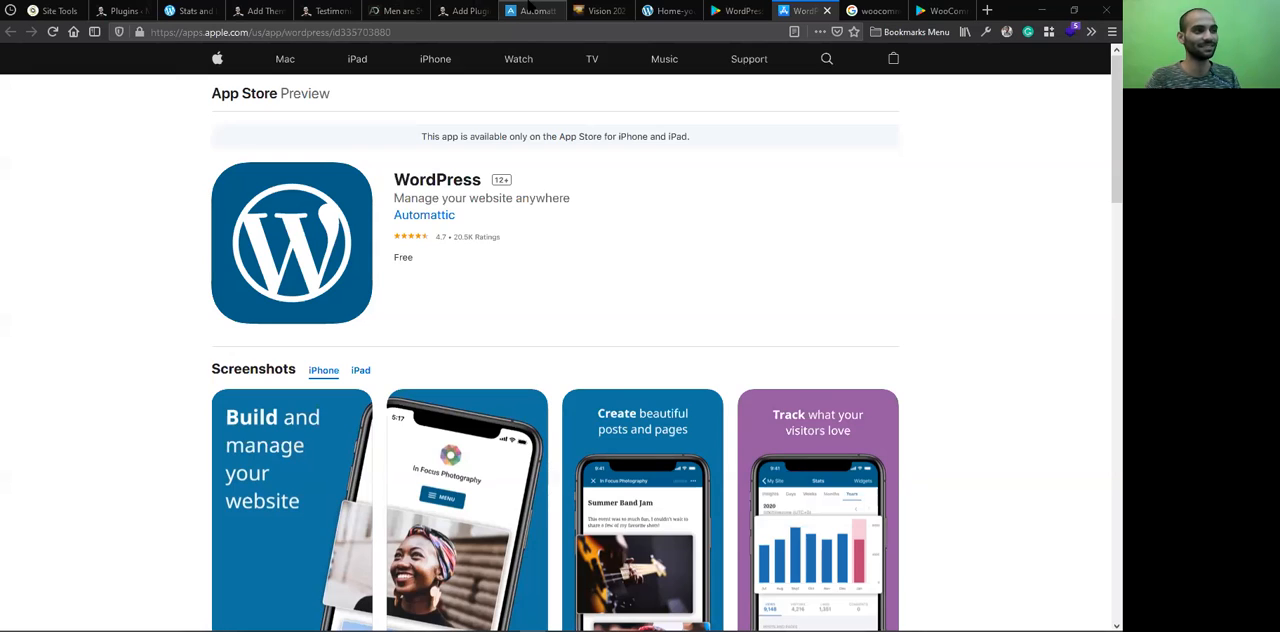
pyautogui.click(680, 10)
pyautogui.click(735, 10)
pyautogui.click(522, 10)
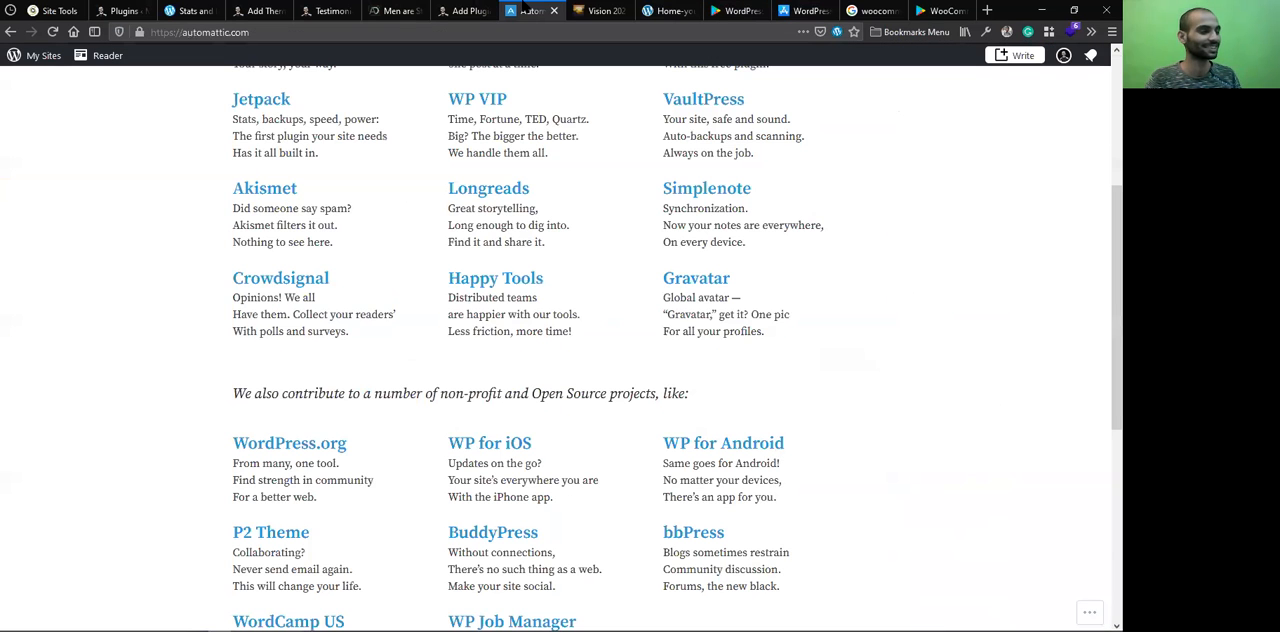
pyautogui.click(472, 10)
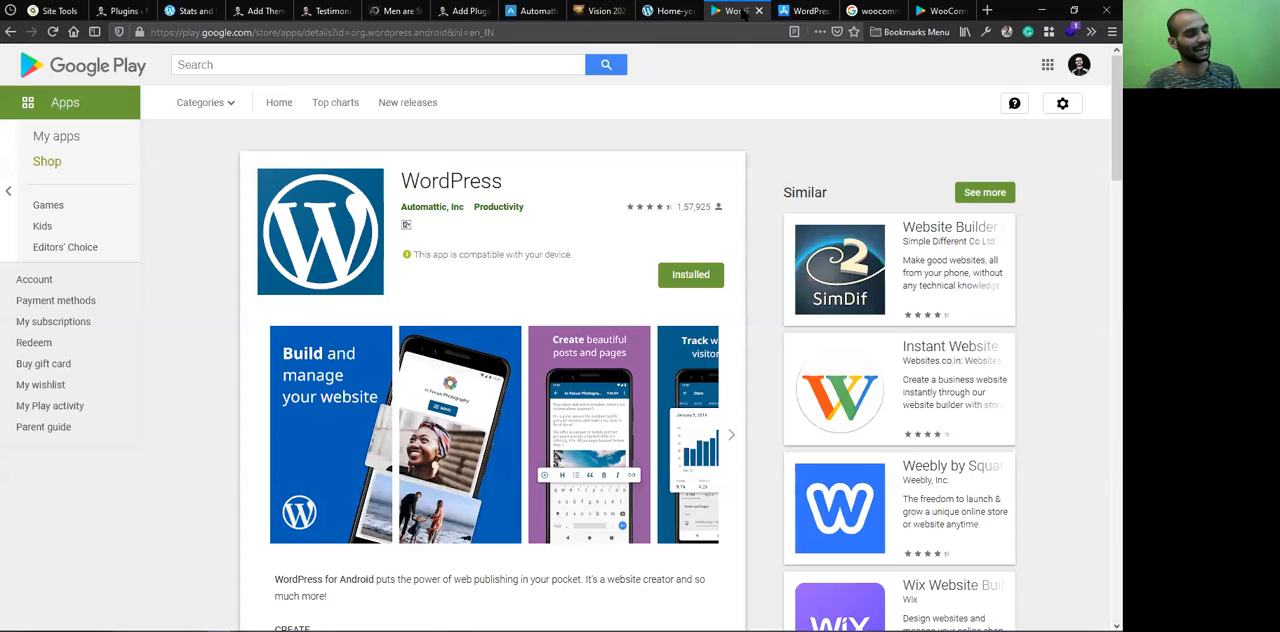
pyautogui.click(735, 12)
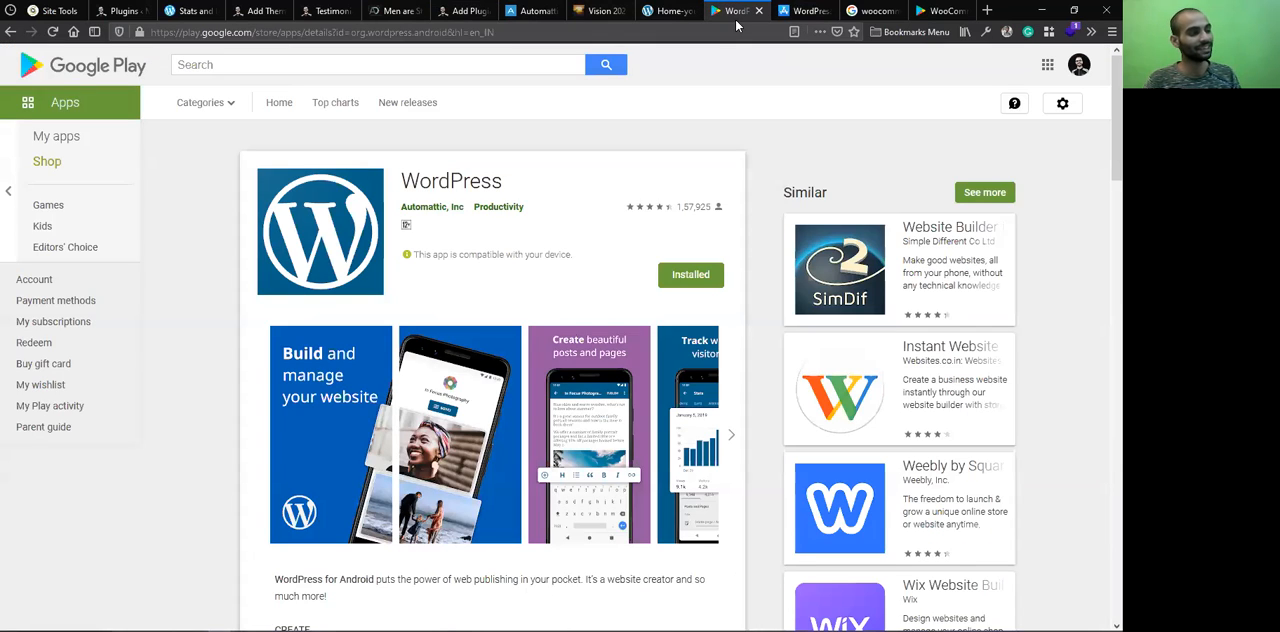
# Open Jetpack from the site's WordPress admin and look through its Security settings, including auto-update plugins and brute force protection
pyautogui.click(465, 11)
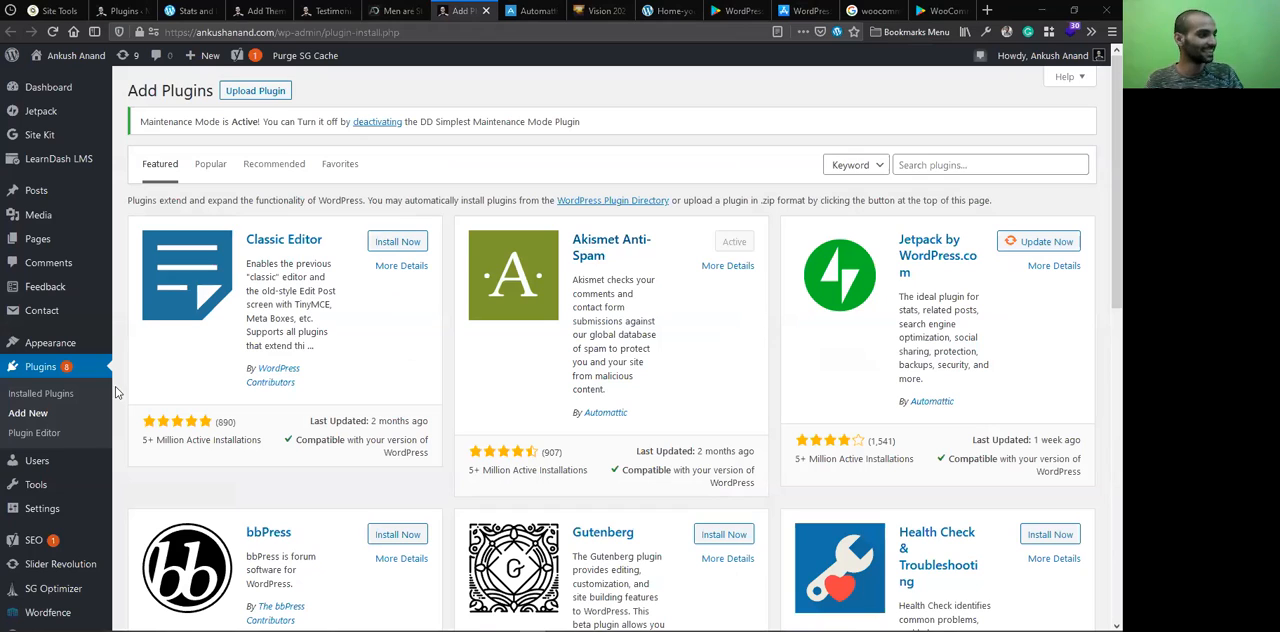
pyautogui.click(133, 116)
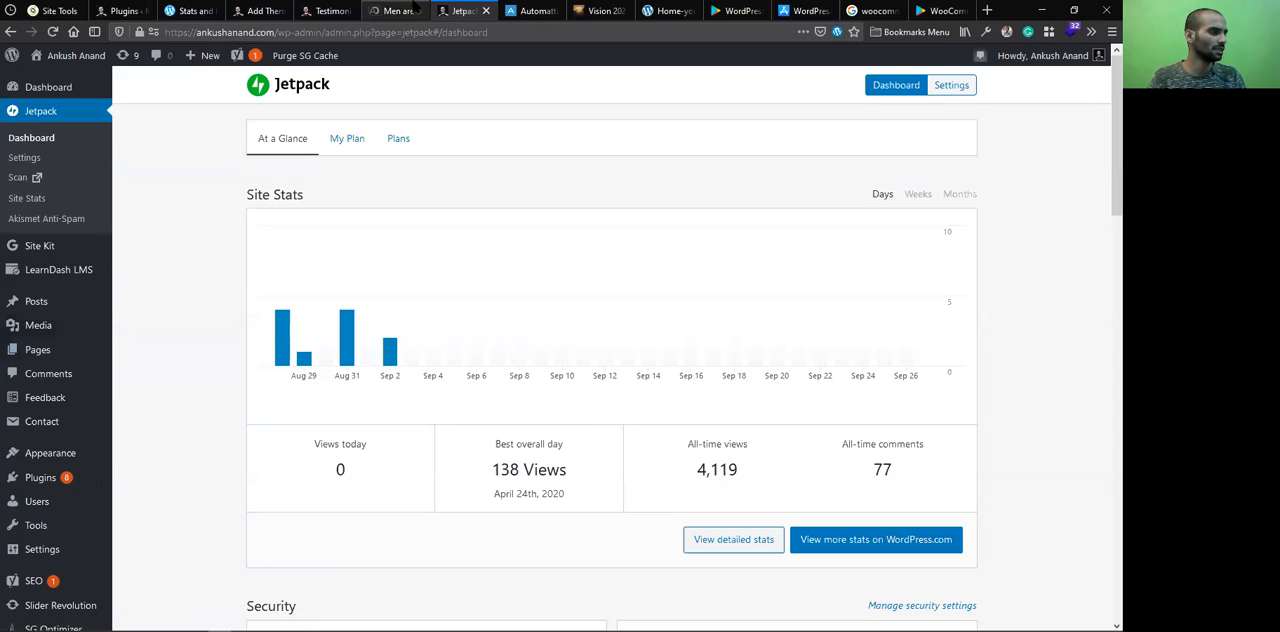
pyautogui.click(954, 94)
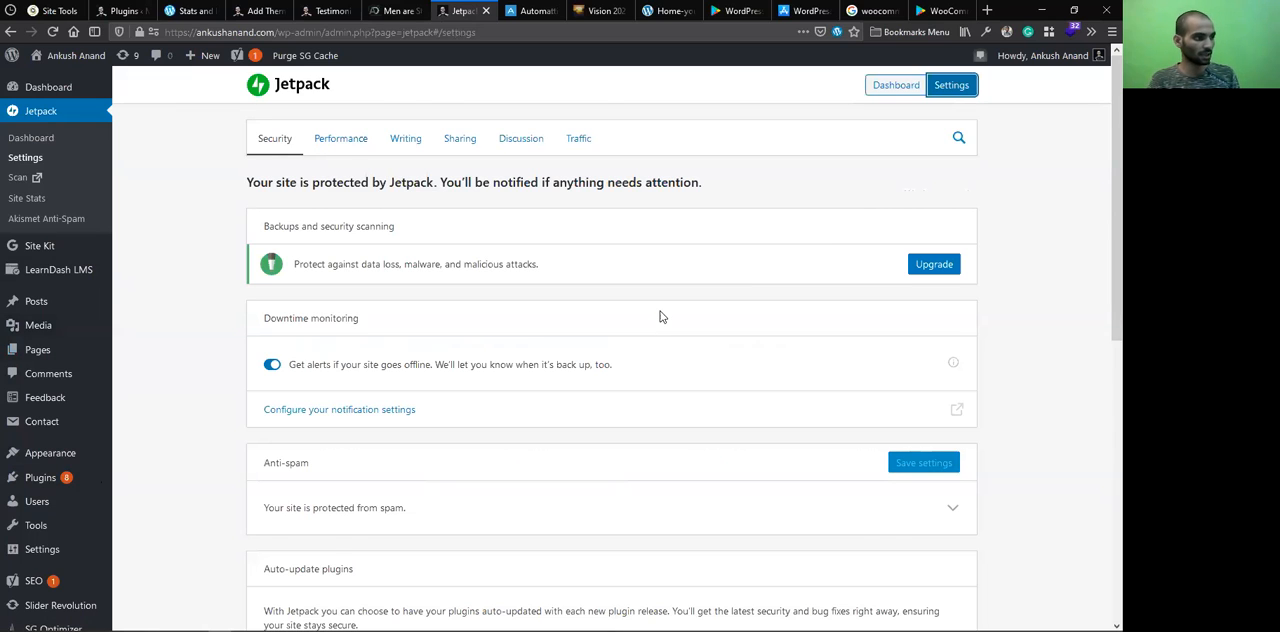
pyautogui.scroll(-2, 655, 314)
pyautogui.scroll(-1, 594, 363)
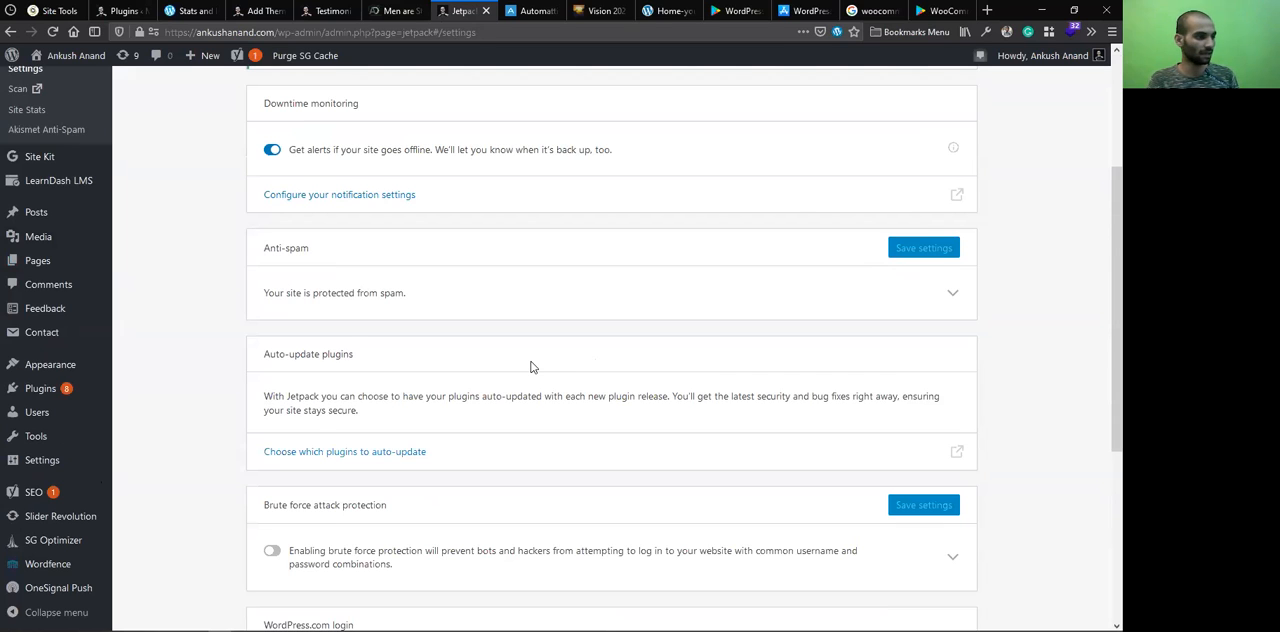
pyautogui.scroll(-3, 371, 416)
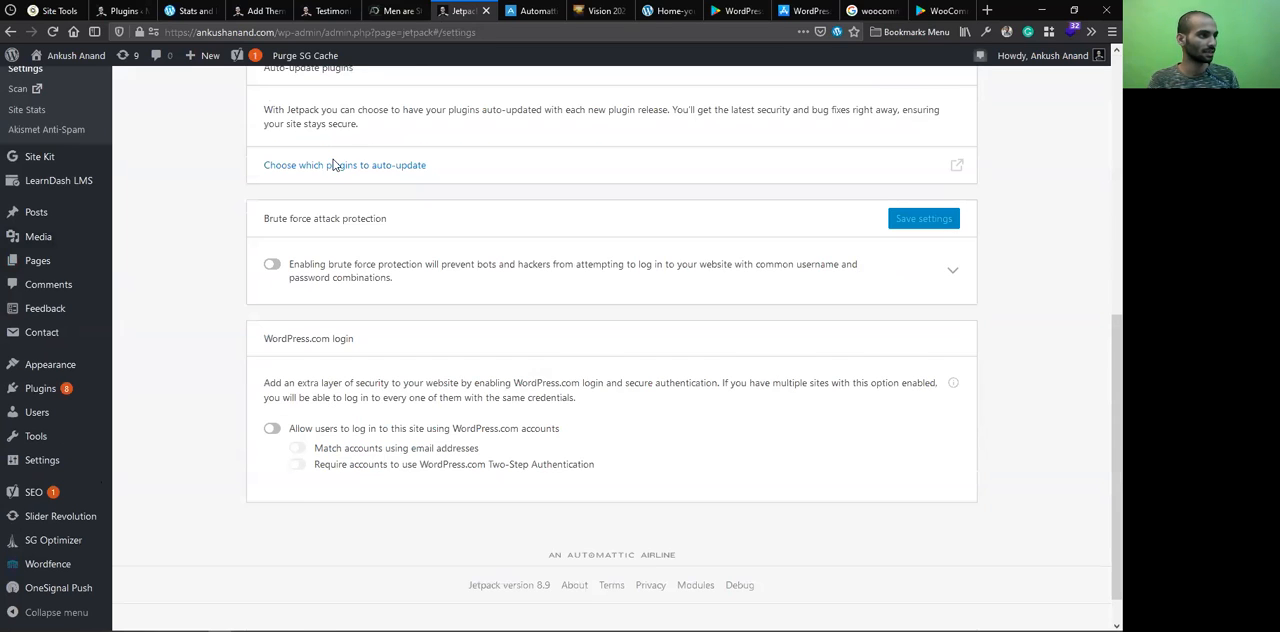
pyautogui.scroll(5, 342, 150)
# Look through Jetpack's Performance settings, including the site accelerator and lazy loading options
pyautogui.click(343, 138)
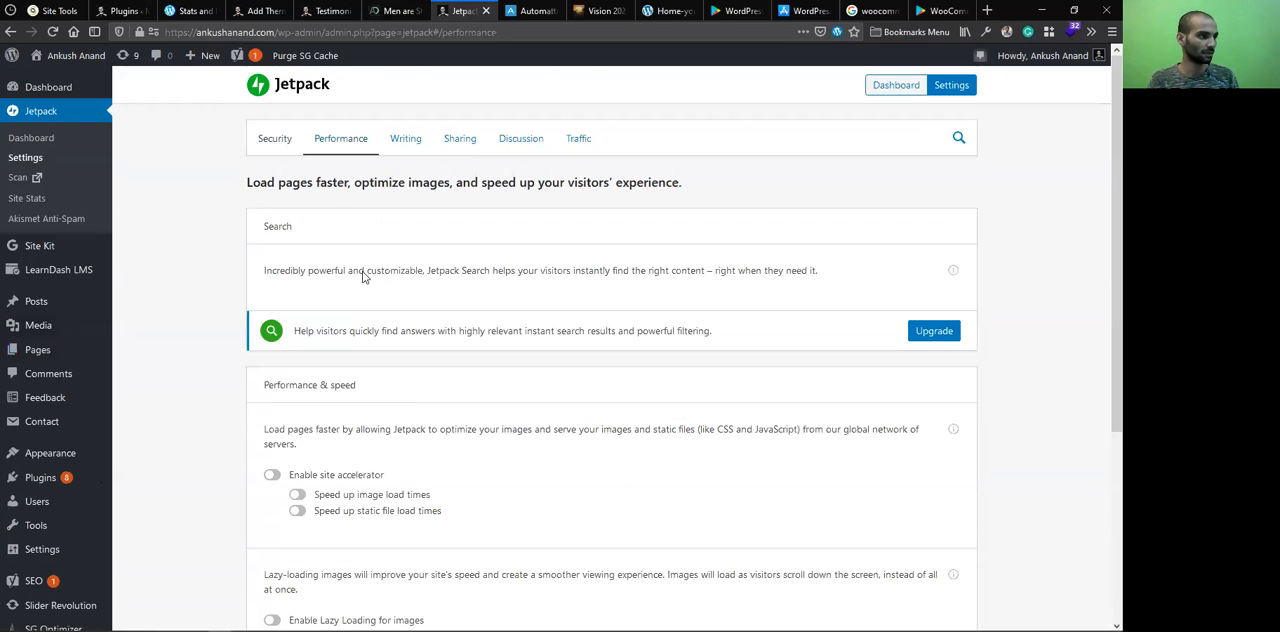
pyautogui.scroll(-1, 365, 278)
pyautogui.scroll(-3, 364, 280)
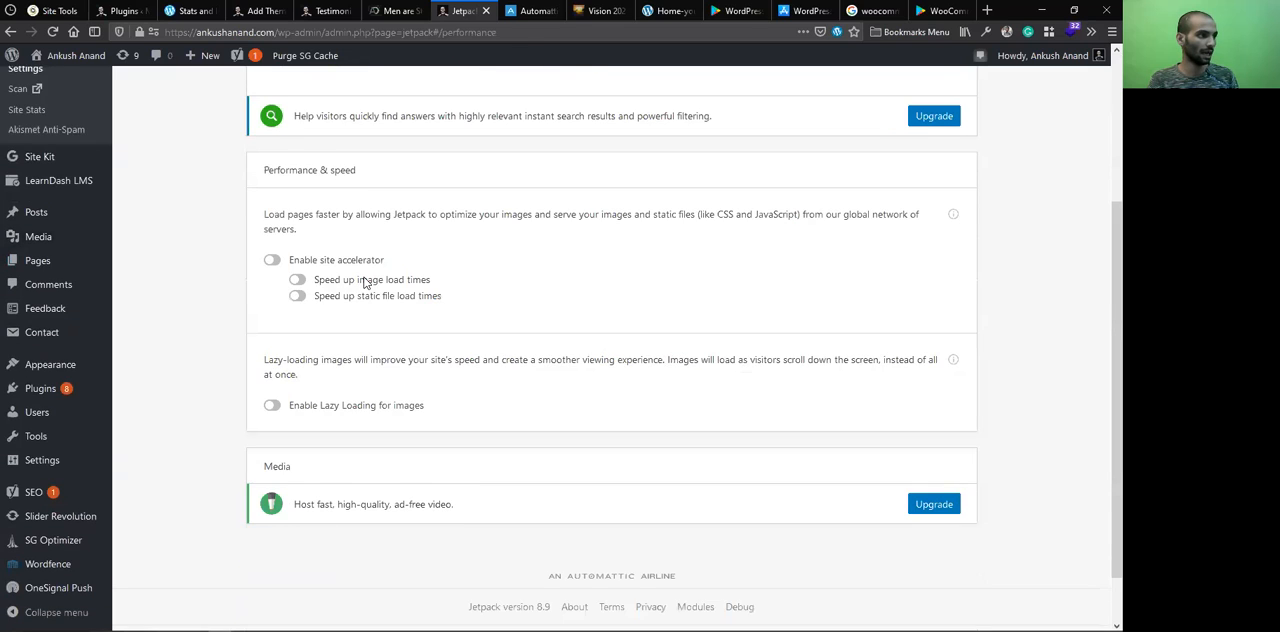
pyautogui.scroll(4, 405, 150)
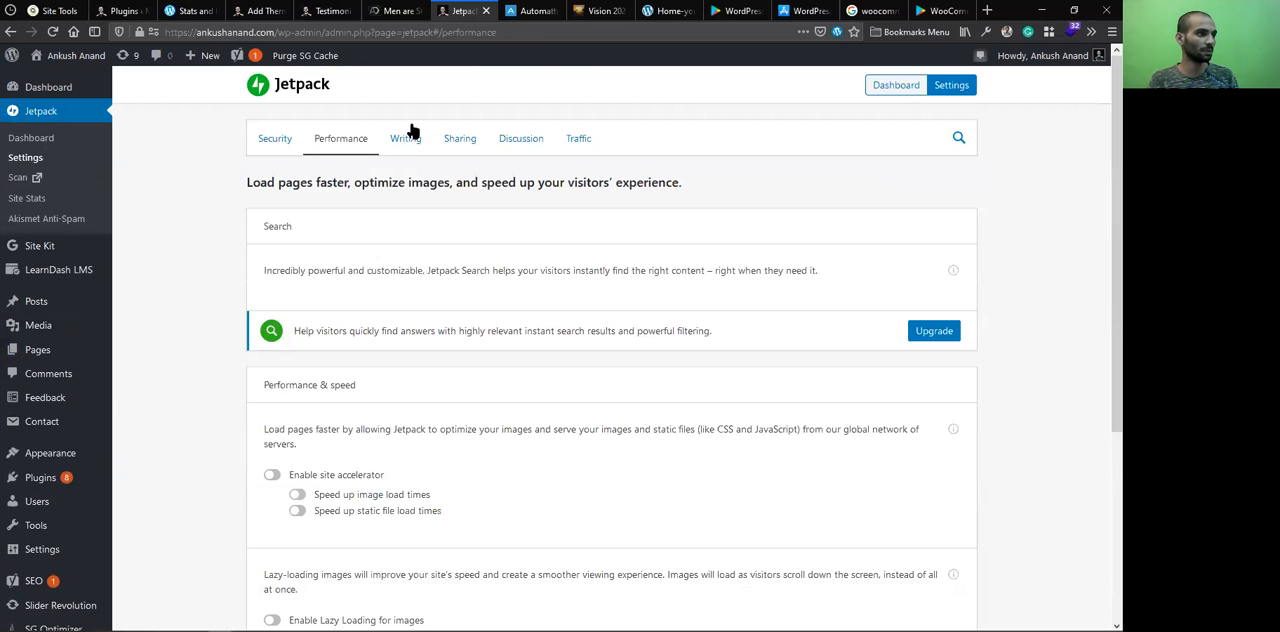
# Look through Jetpack's Writing settings, covering composing, custom content types, theme enhancements and widgets
pyautogui.click(406, 140)
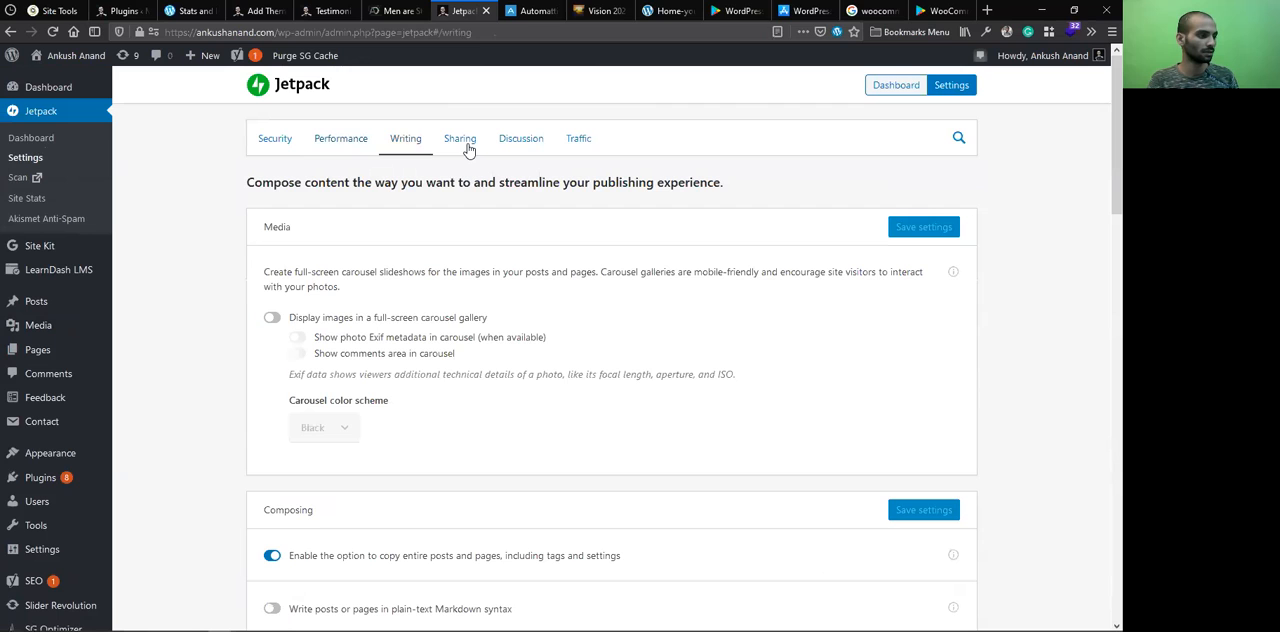
pyautogui.scroll(-8, 449, 219)
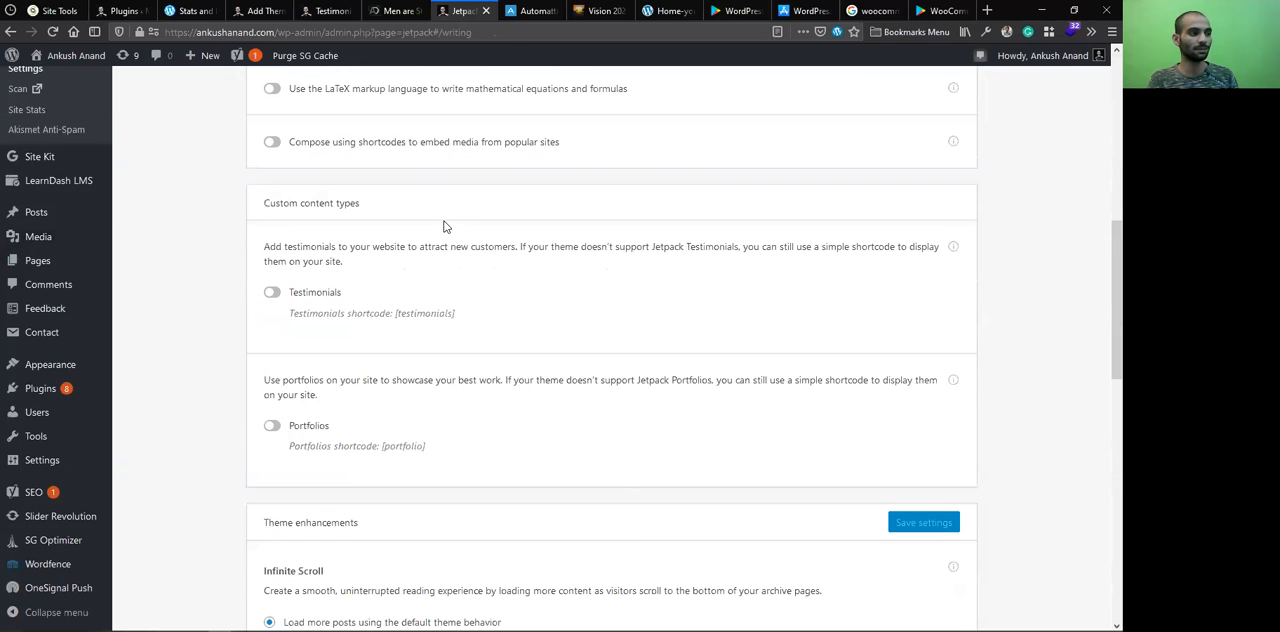
pyautogui.scroll(-4, 406, 326)
pyautogui.scroll(-1, 300, 190)
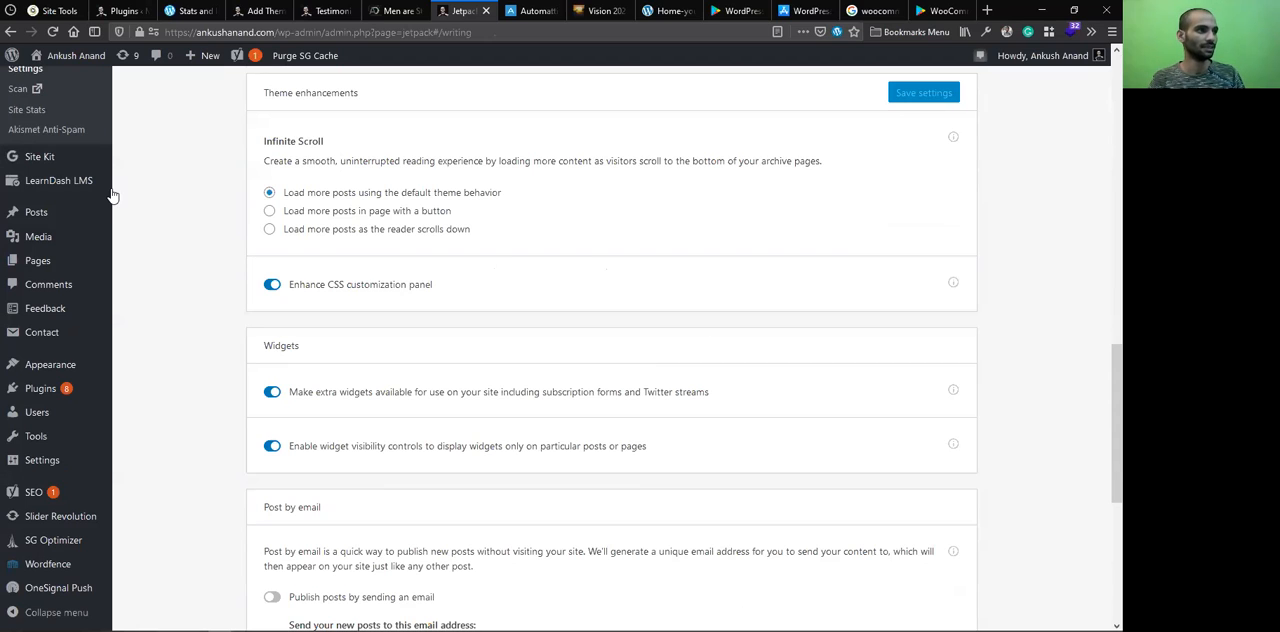
pyautogui.scroll(5, 491, 329)
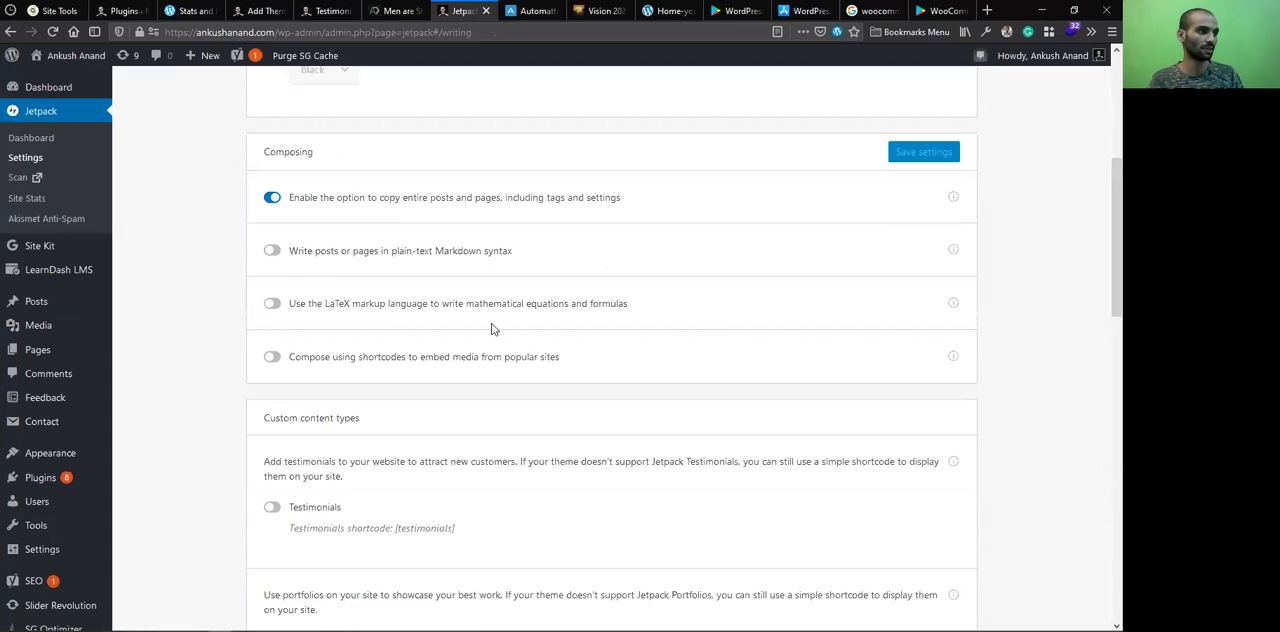
pyautogui.scroll(5, 466, 318)
# View Jetpack's Sharing and Traffic settings, and return to the WordPress app's App Store page
pyautogui.click(473, 146)
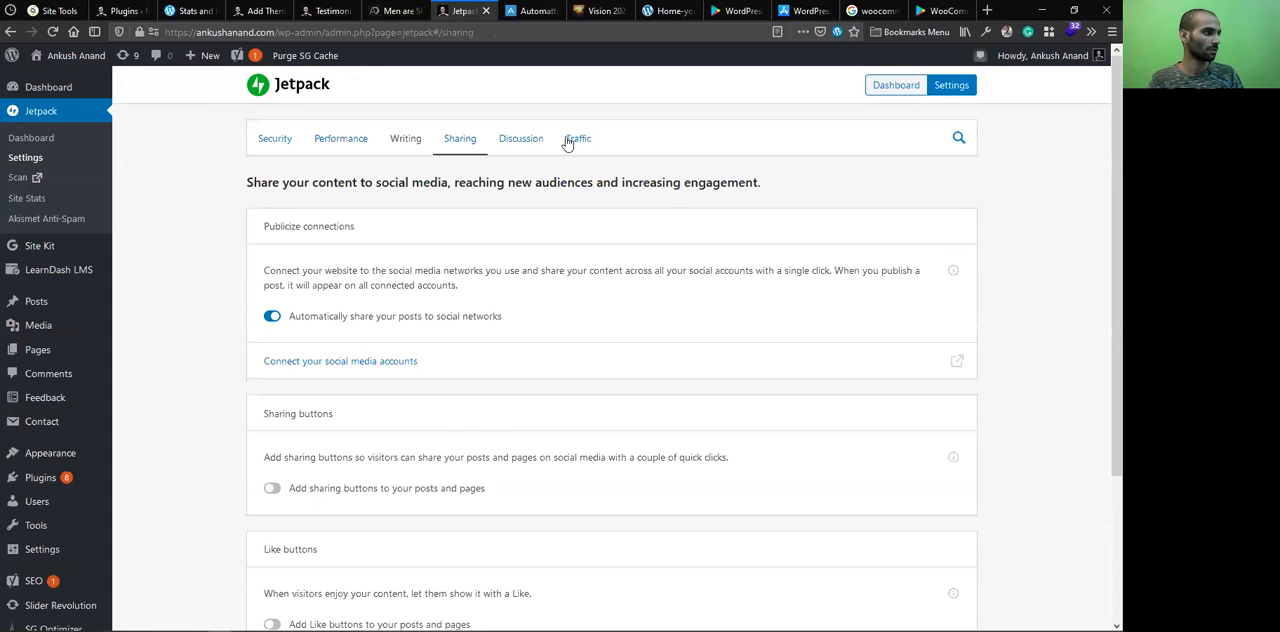
pyautogui.click(576, 139)
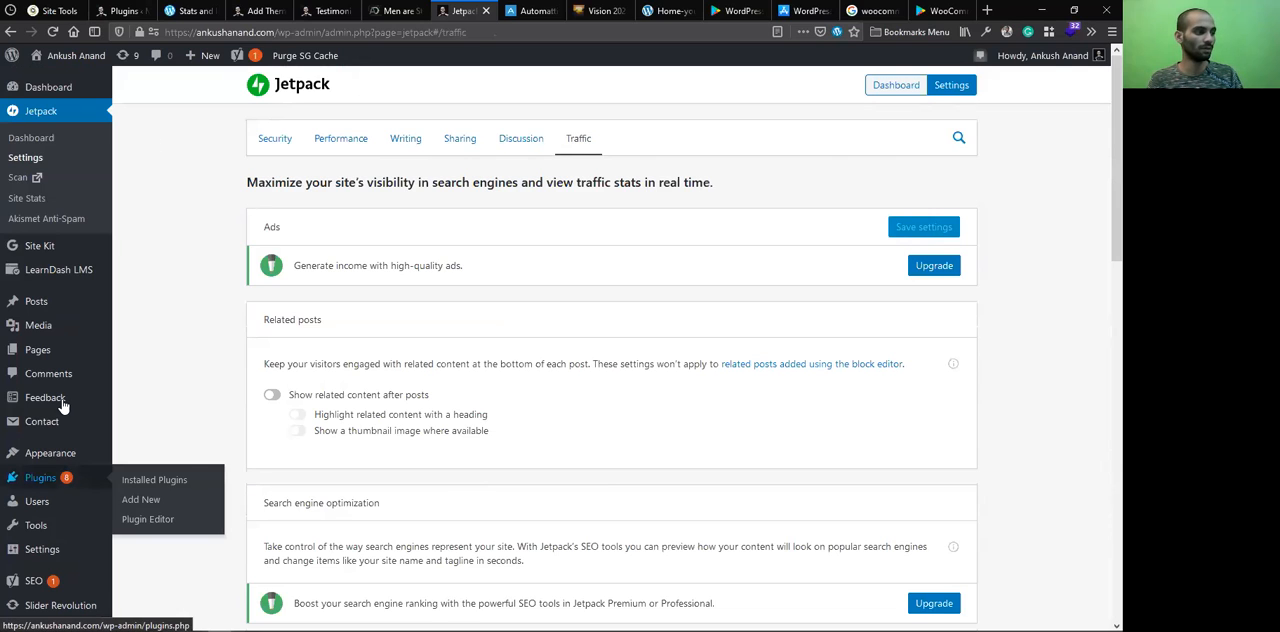
pyautogui.moveTo(64, 477)
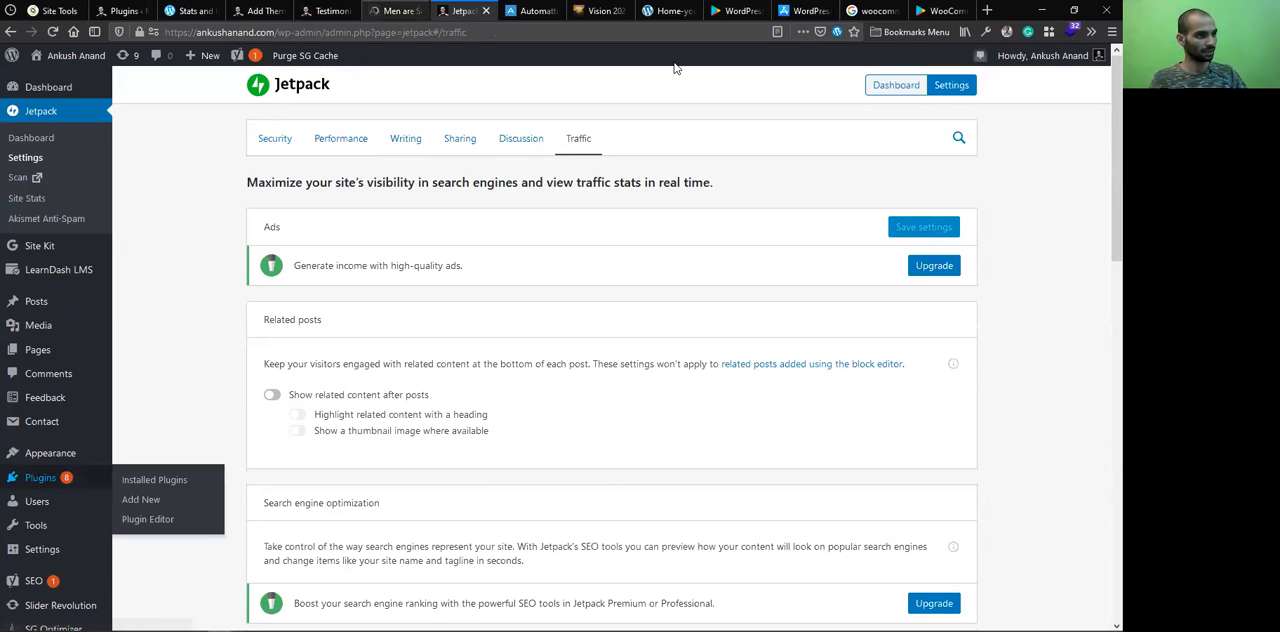
pyautogui.click(800, 11)
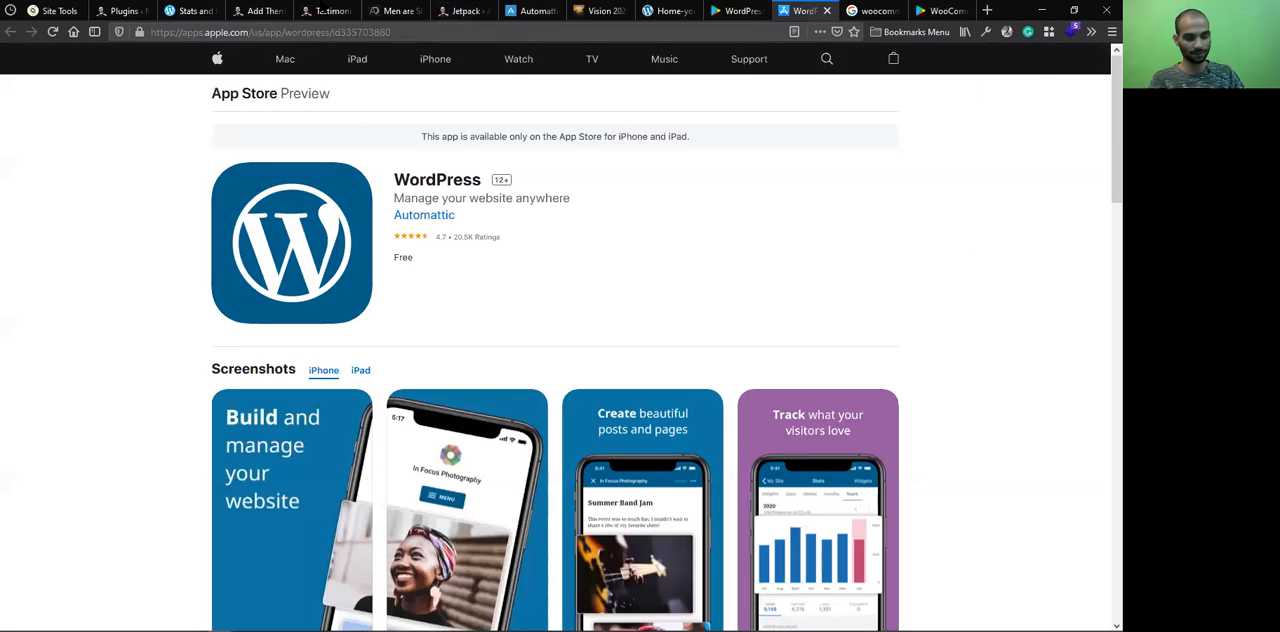
# Switch to the demo site's WordPress admin and open its Jetpack settings
pyautogui.click(326, 11)
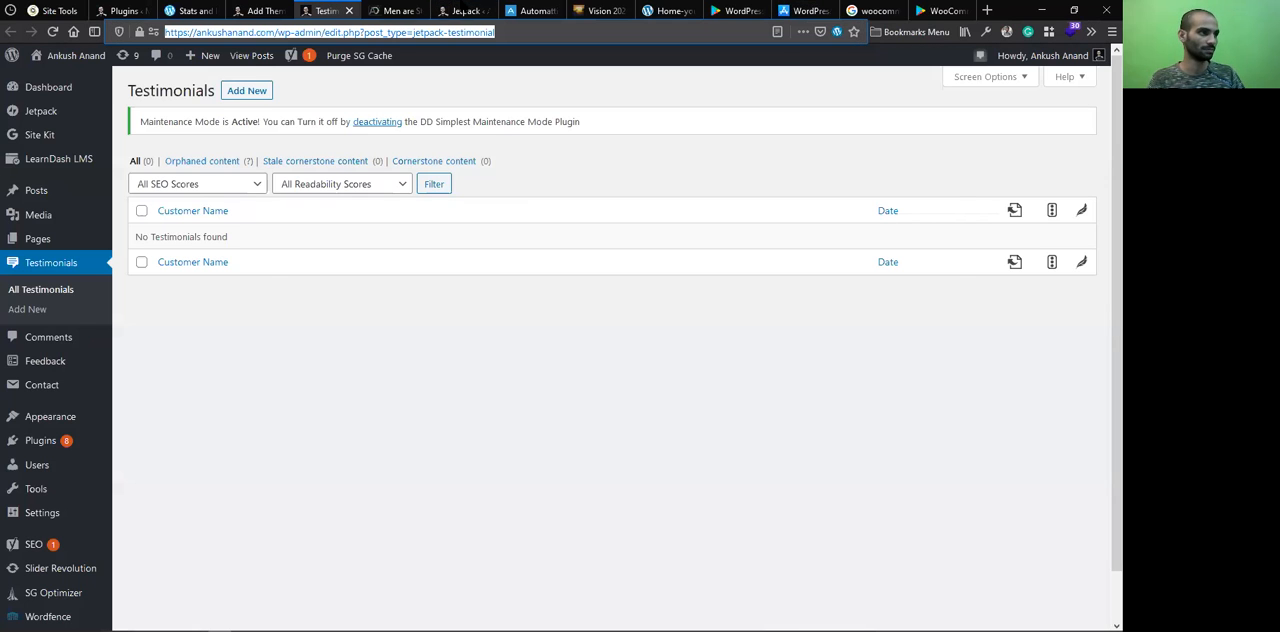
pyautogui.click(463, 11)
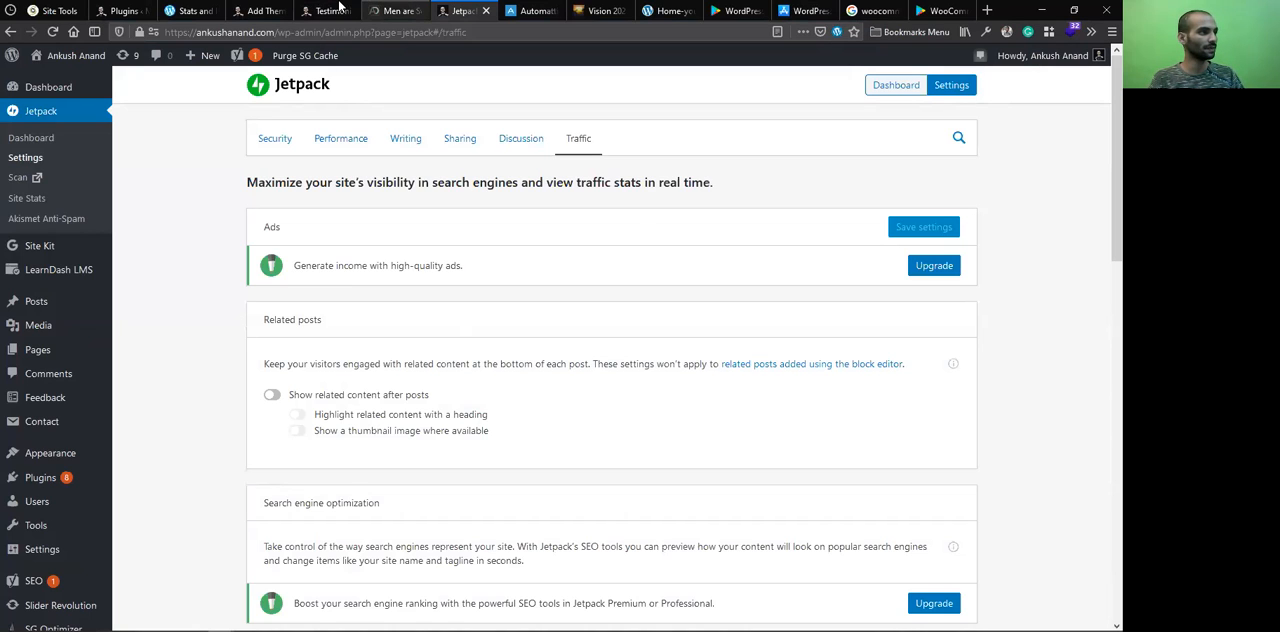
pyautogui.click(335, 10)
pyautogui.click(254, 10)
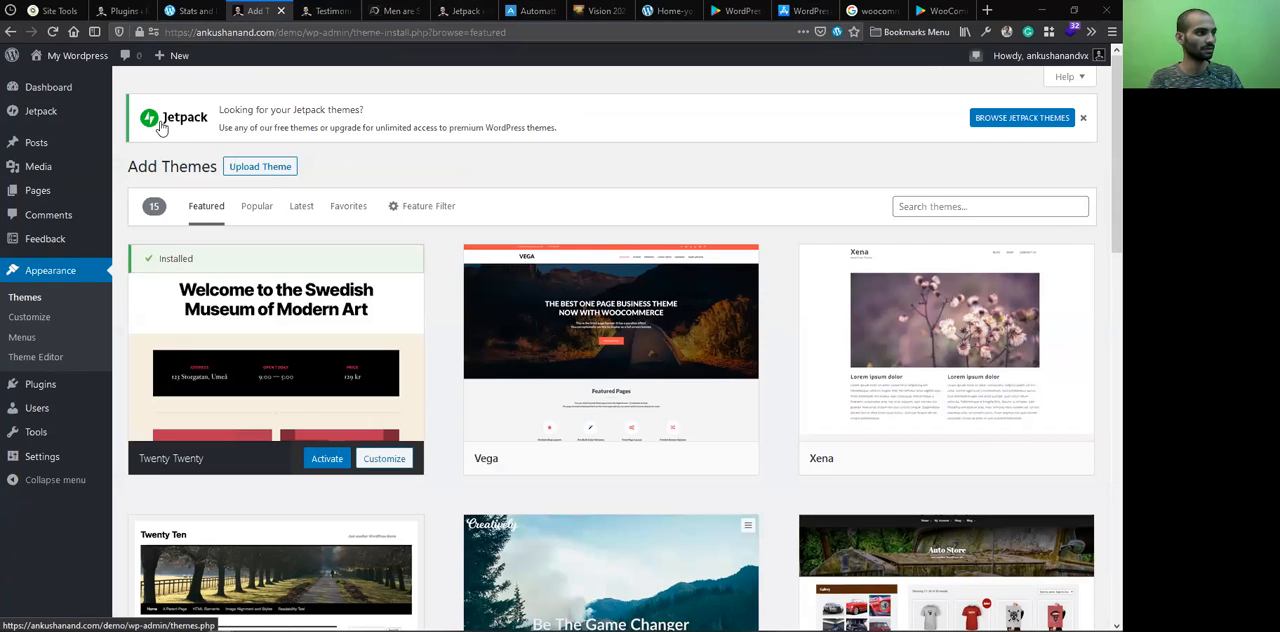
pyautogui.moveTo(40, 113)
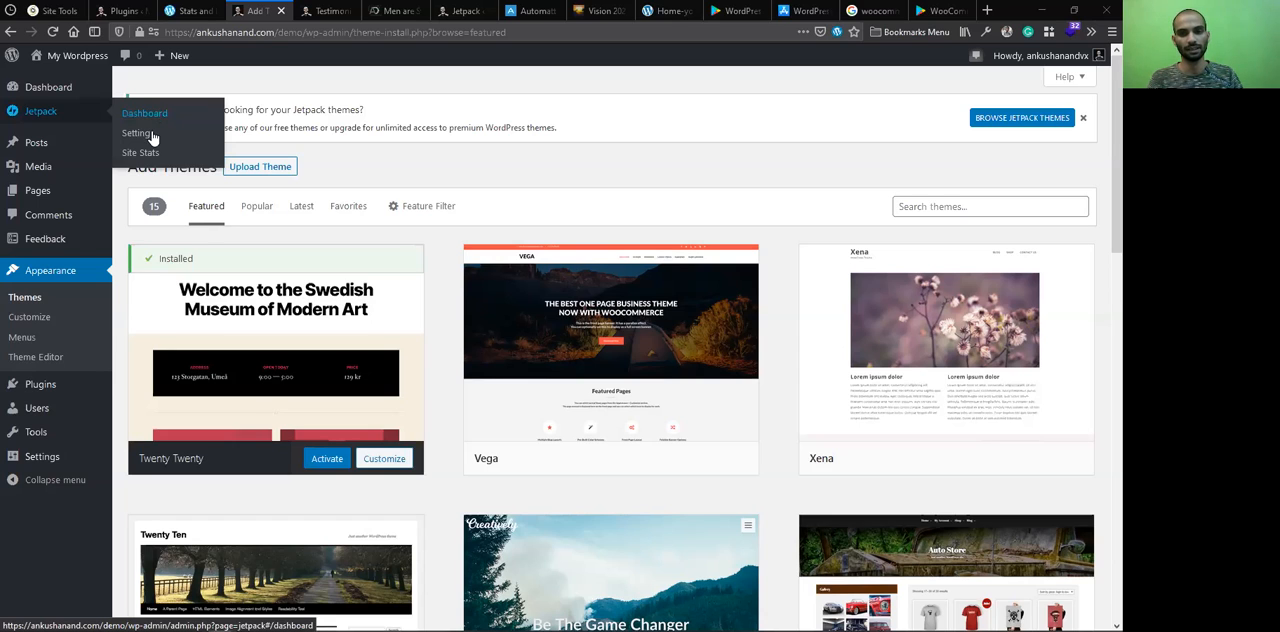
pyautogui.click(152, 135)
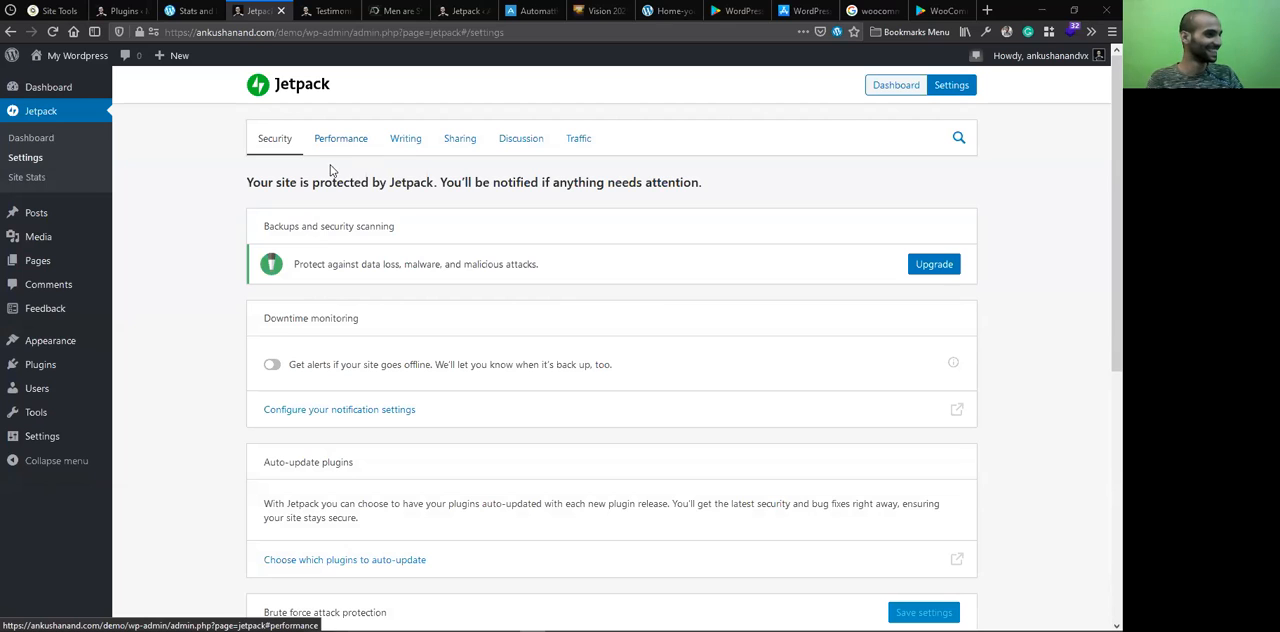
# Look through the demo site's Jetpack Security settings, from downtime monitoring to brute force attack protection and WordPress.com login
pyautogui.scroll(-3, 363, 266)
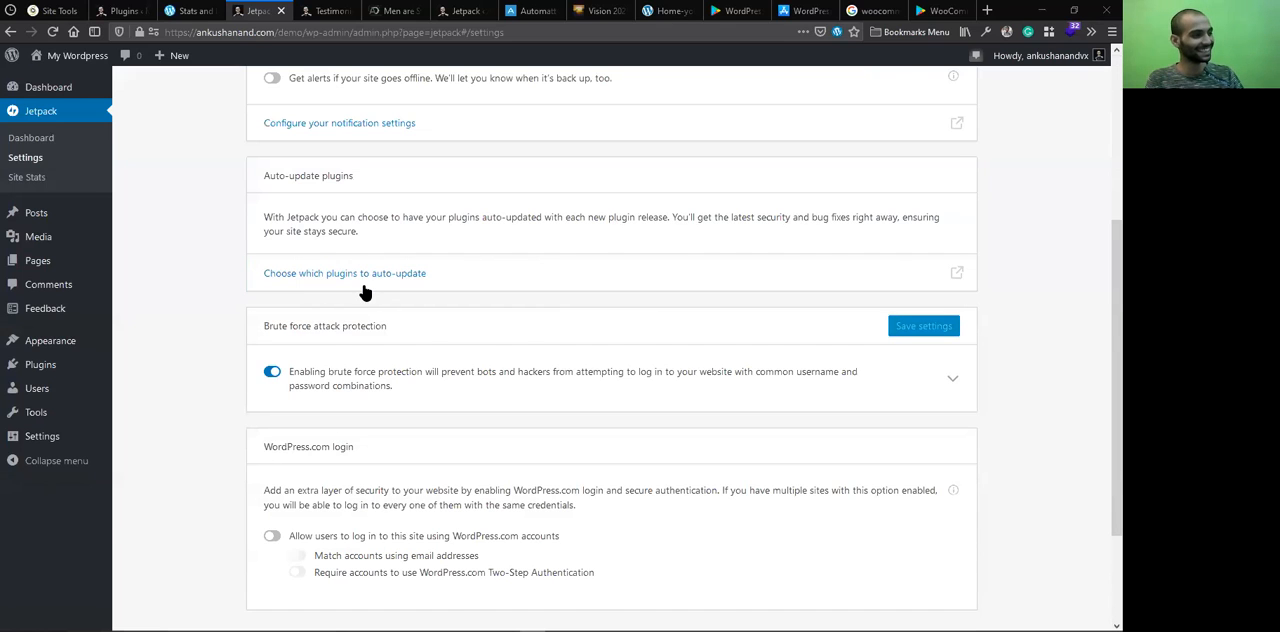
pyautogui.scroll(-2, 362, 297)
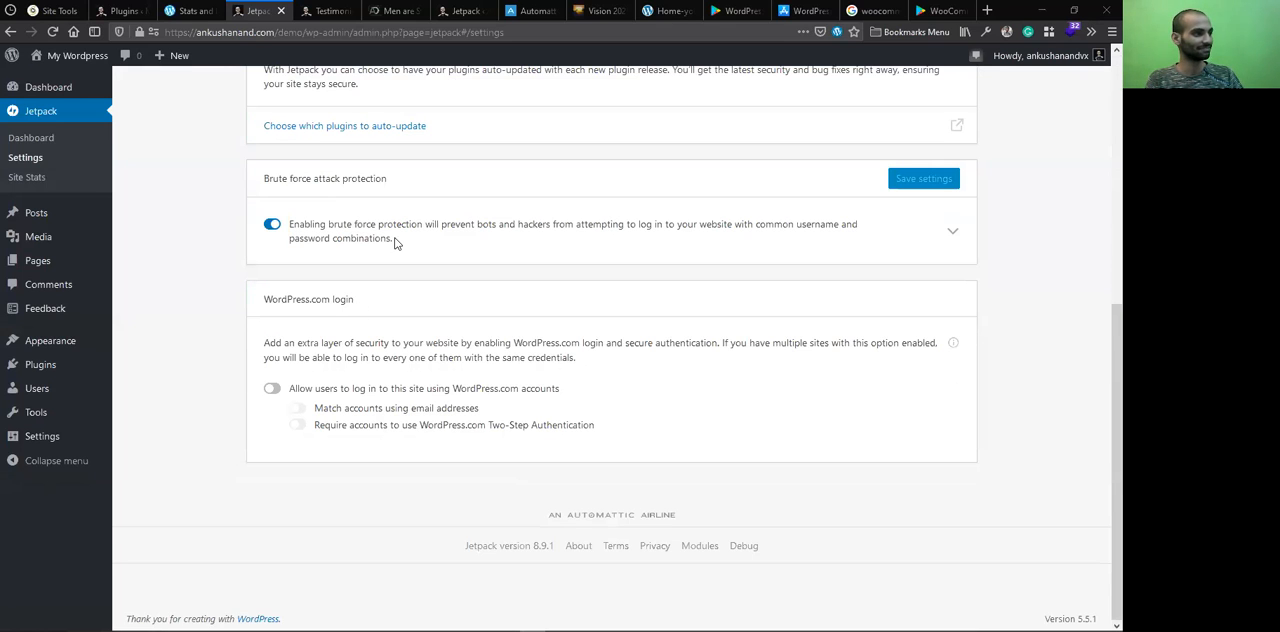
pyautogui.scroll(5, 394, 243)
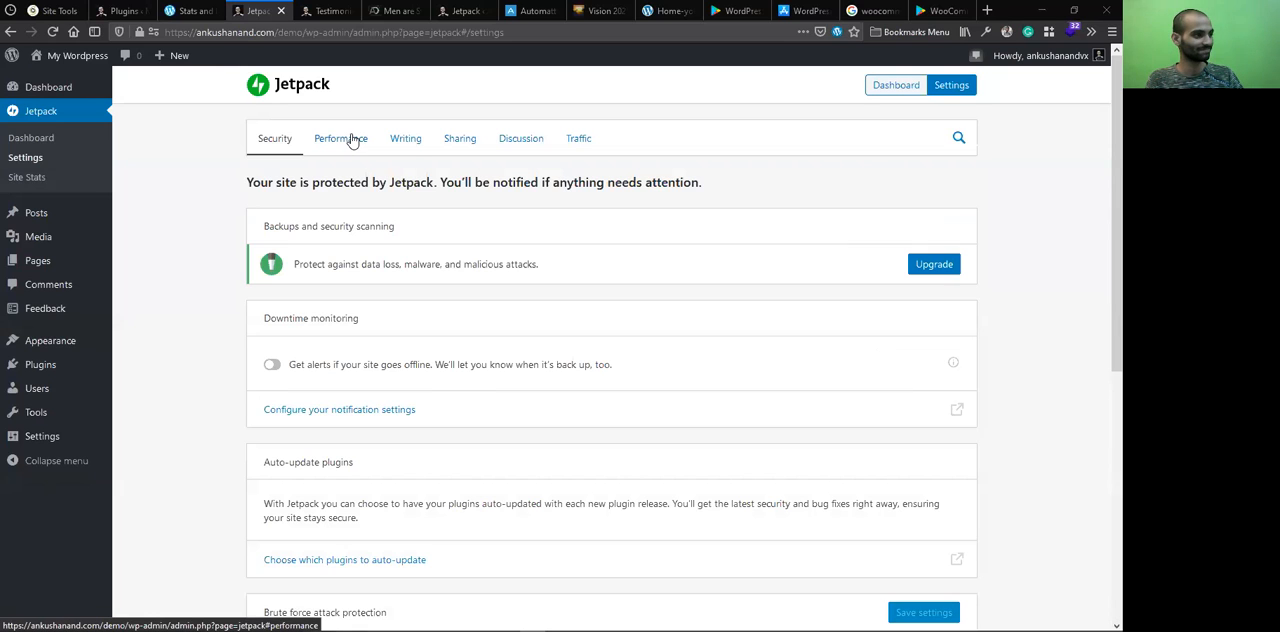
# View the demo site's Jetpack Performance, Writing, Sharing and Discussion settings in turn, examining the full list of sharing options
pyautogui.click(352, 141)
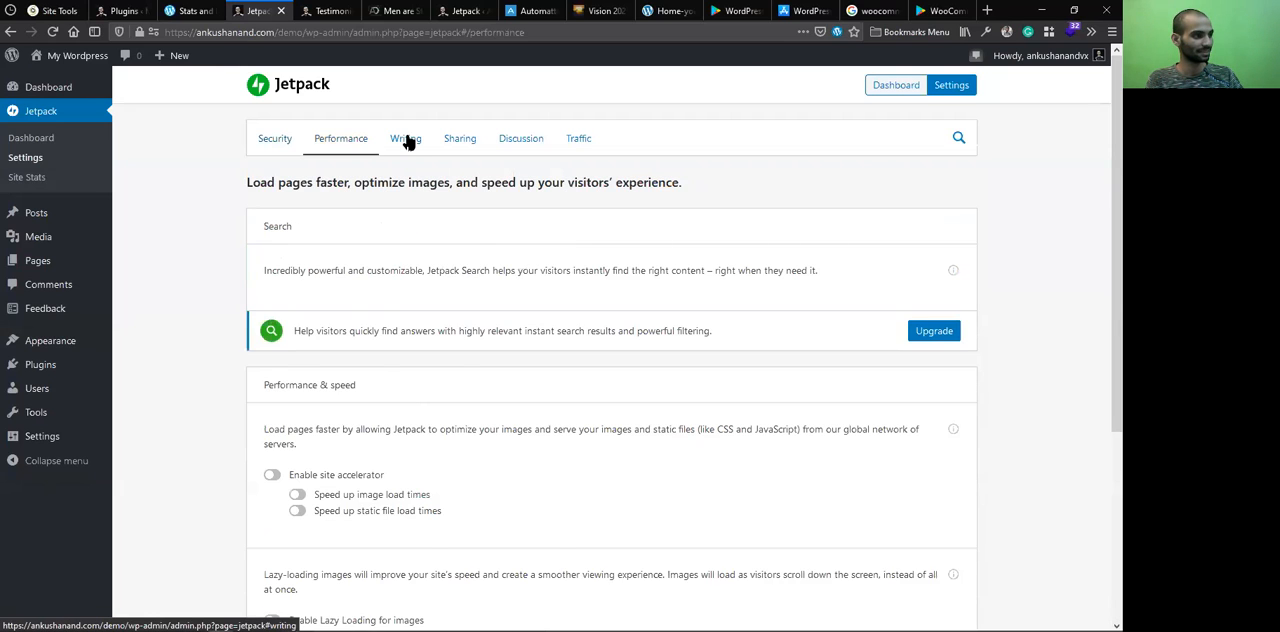
pyautogui.click(407, 142)
pyautogui.click(462, 141)
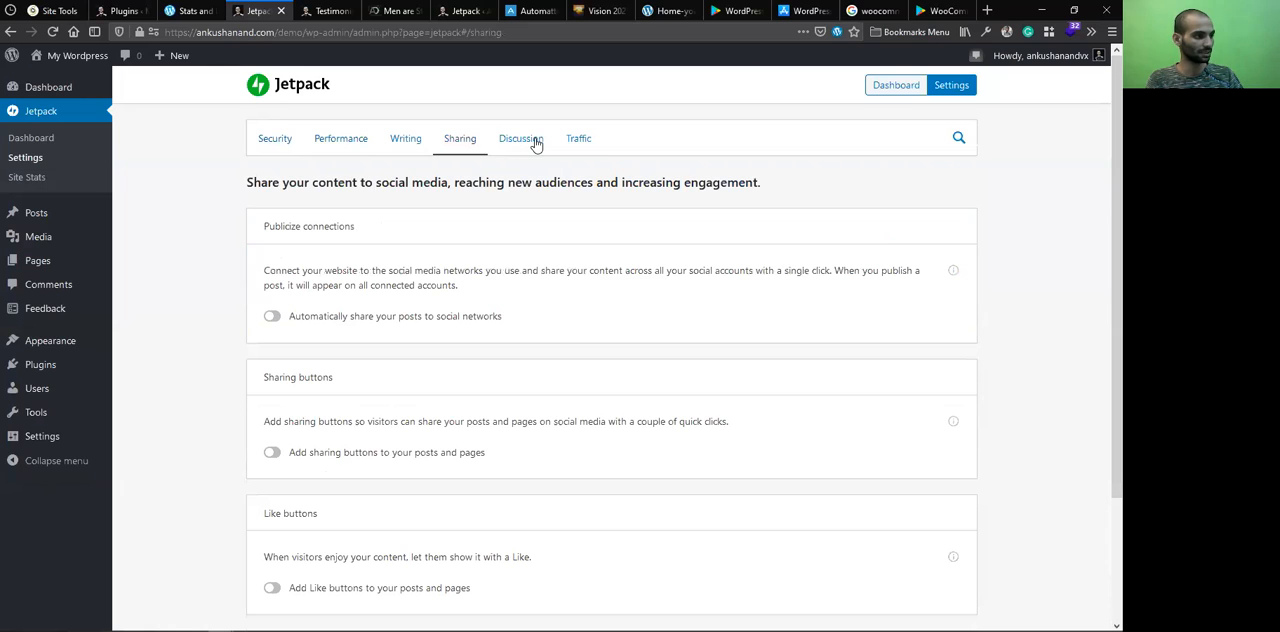
pyautogui.scroll(-3, 536, 143)
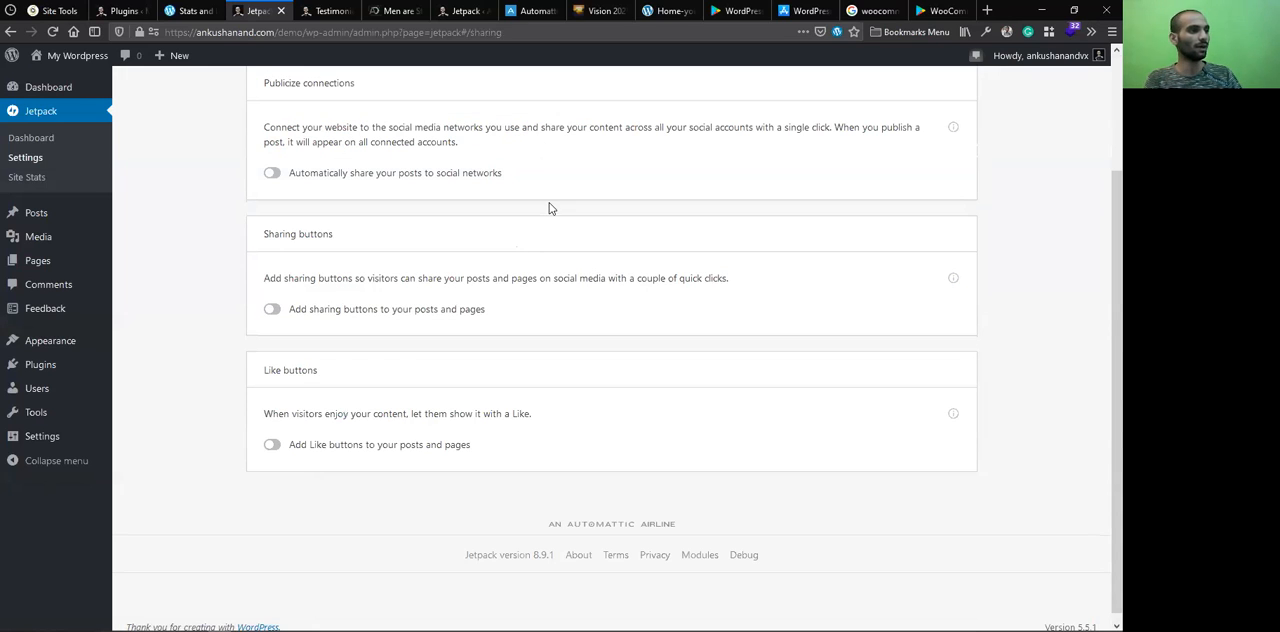
pyautogui.scroll(3, 537, 148)
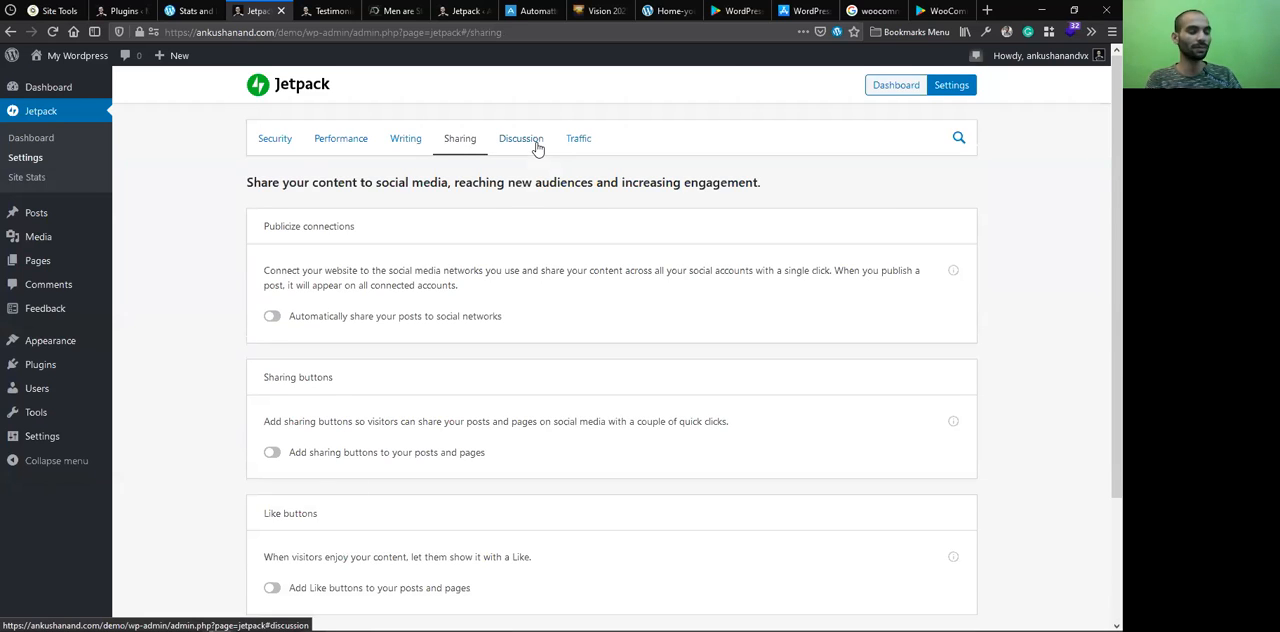
pyautogui.click(536, 145)
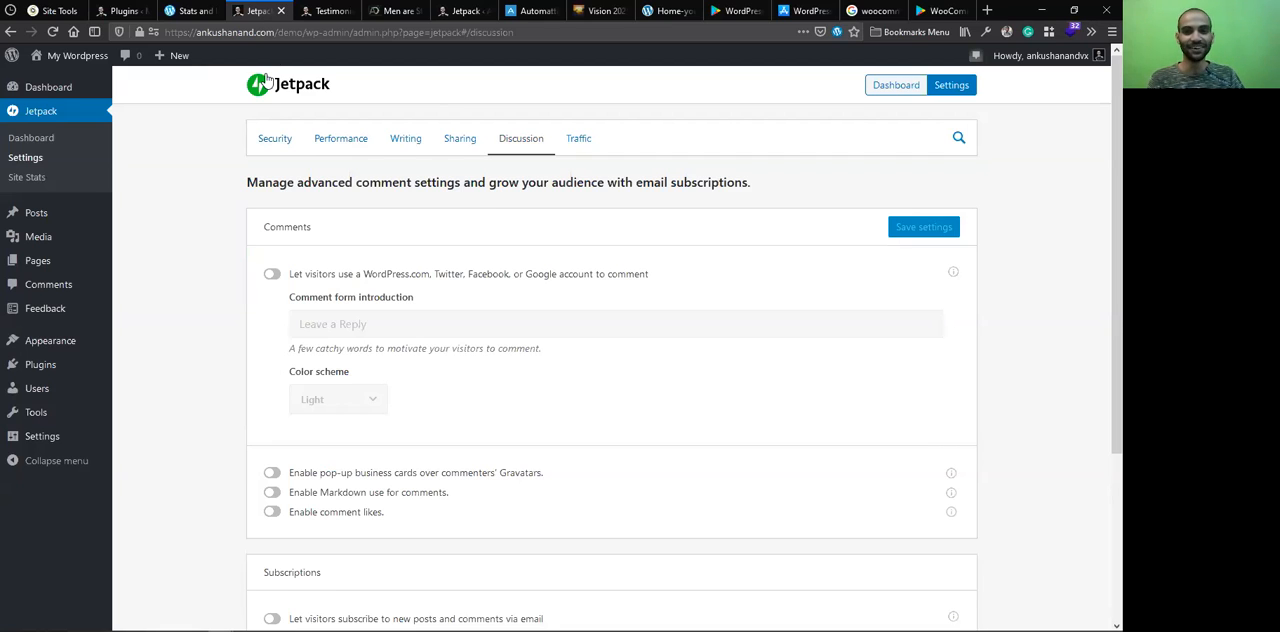
# Close the main site's Testimonials admin page
pyautogui.click(372, 10)
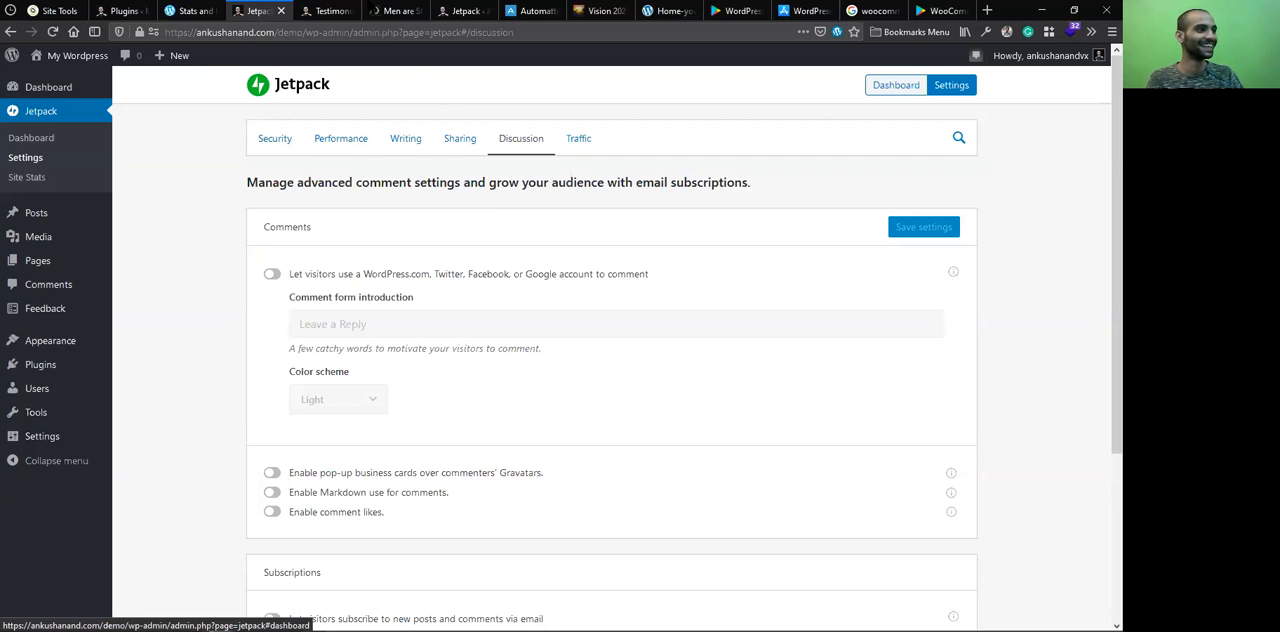
pyautogui.click(342, 11)
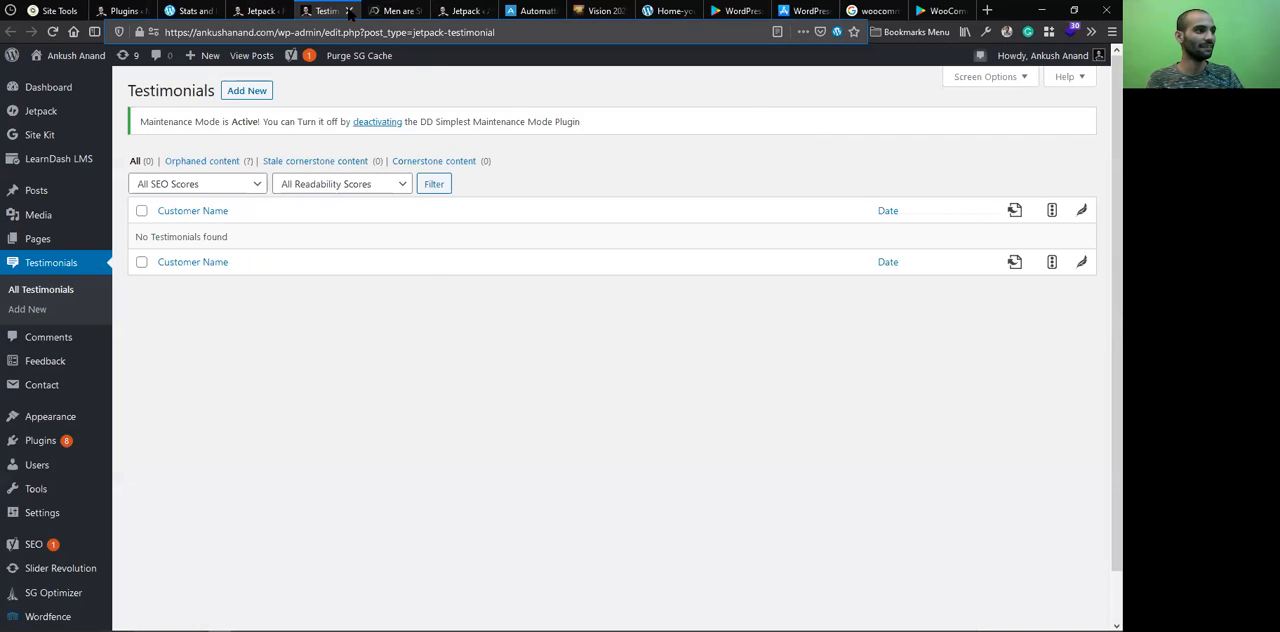
pyautogui.click(349, 11)
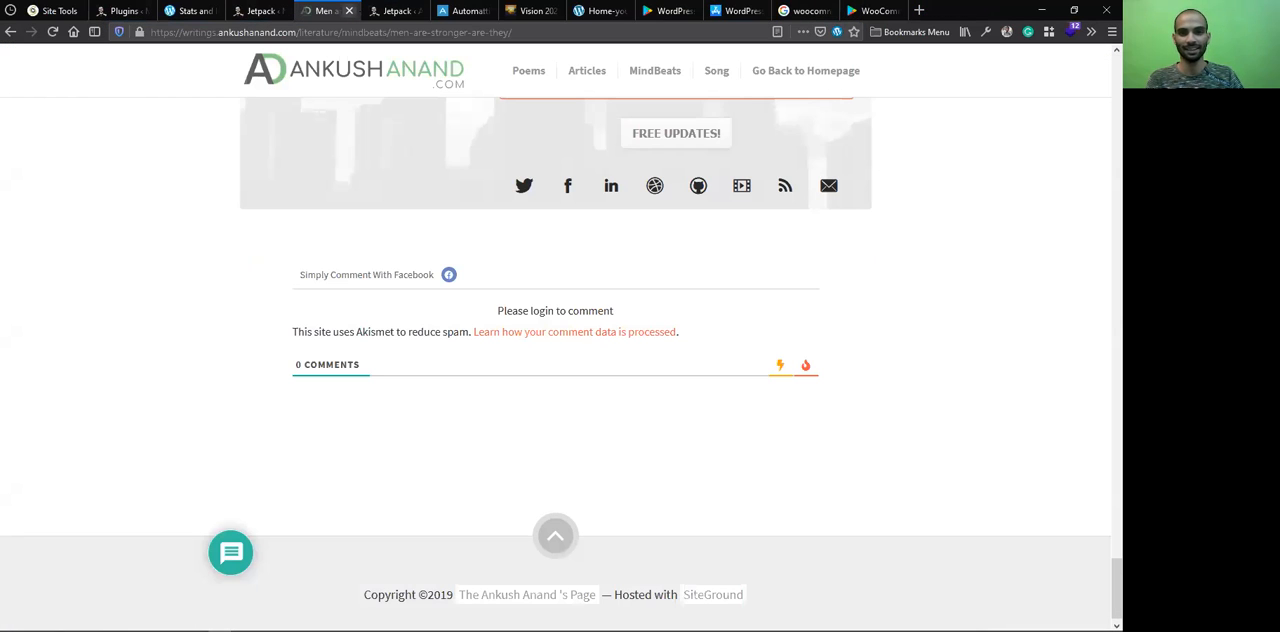